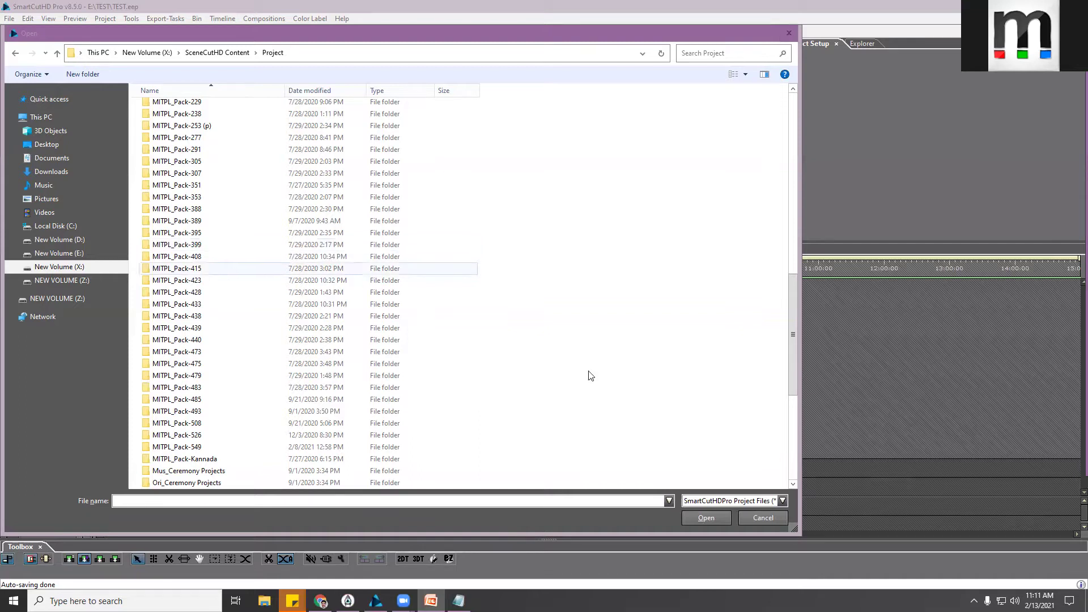
{"action": "left_click", "coordinate": [764, 519]}
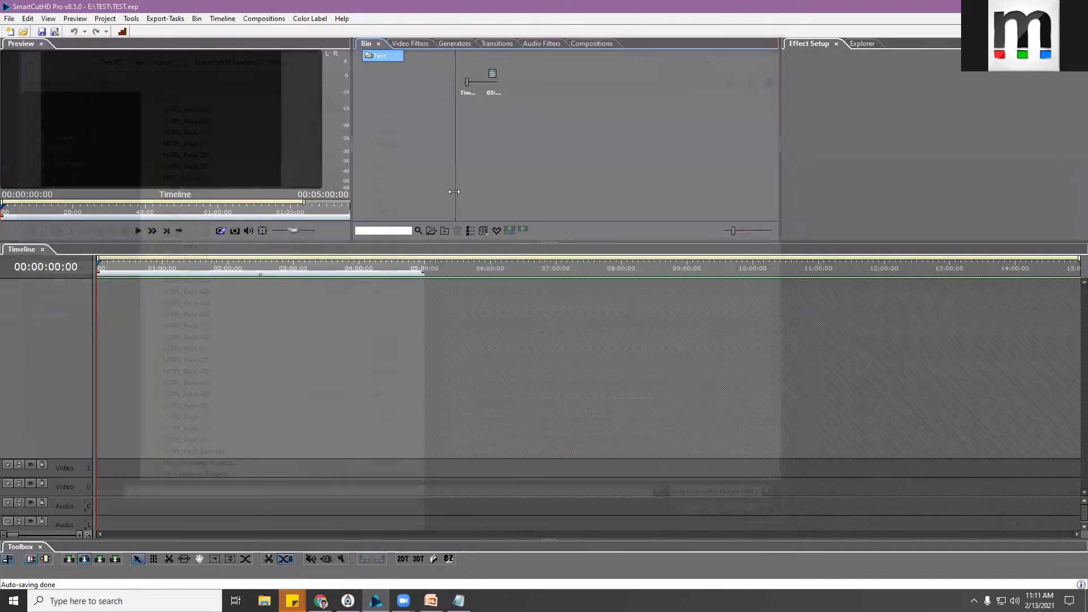
{"action": "left_click", "coordinate": [9, 19]}
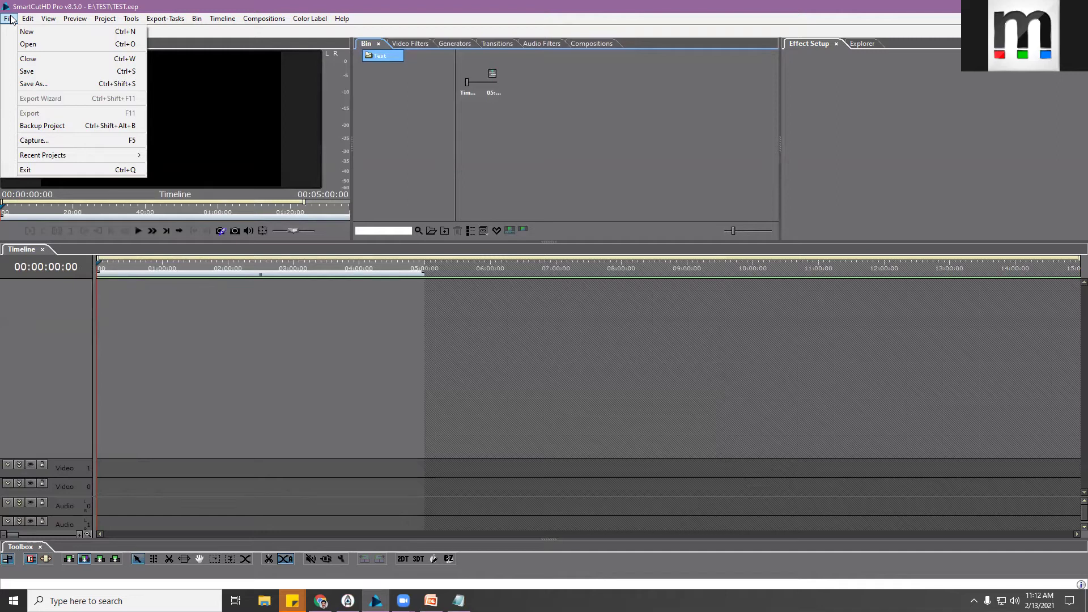
{"action": "mouse_move", "coordinate": [27, 28]}
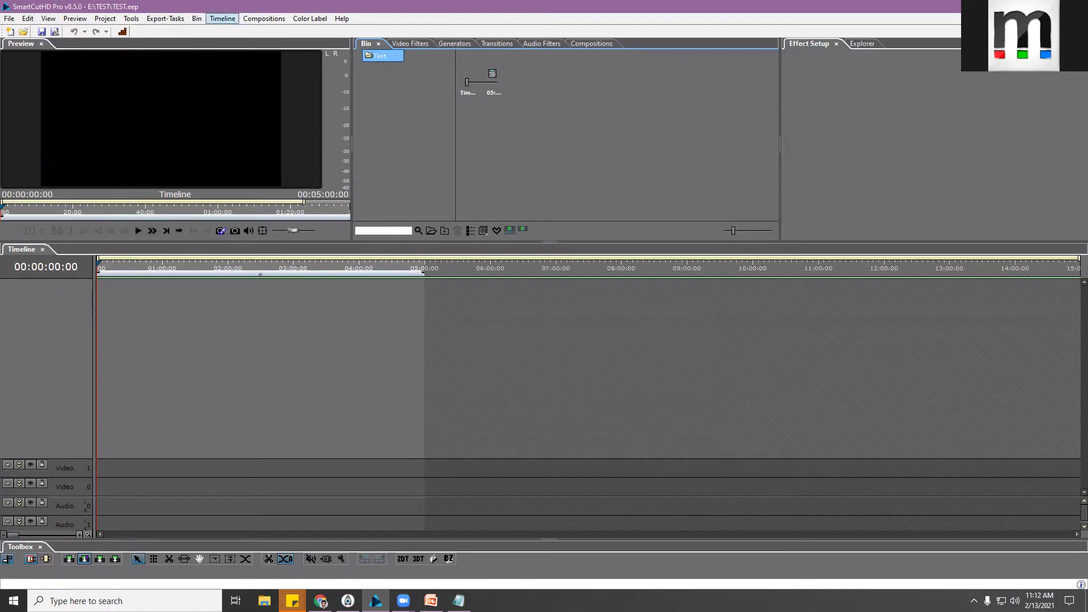
{"action": "left_click", "coordinate": [222, 18]}
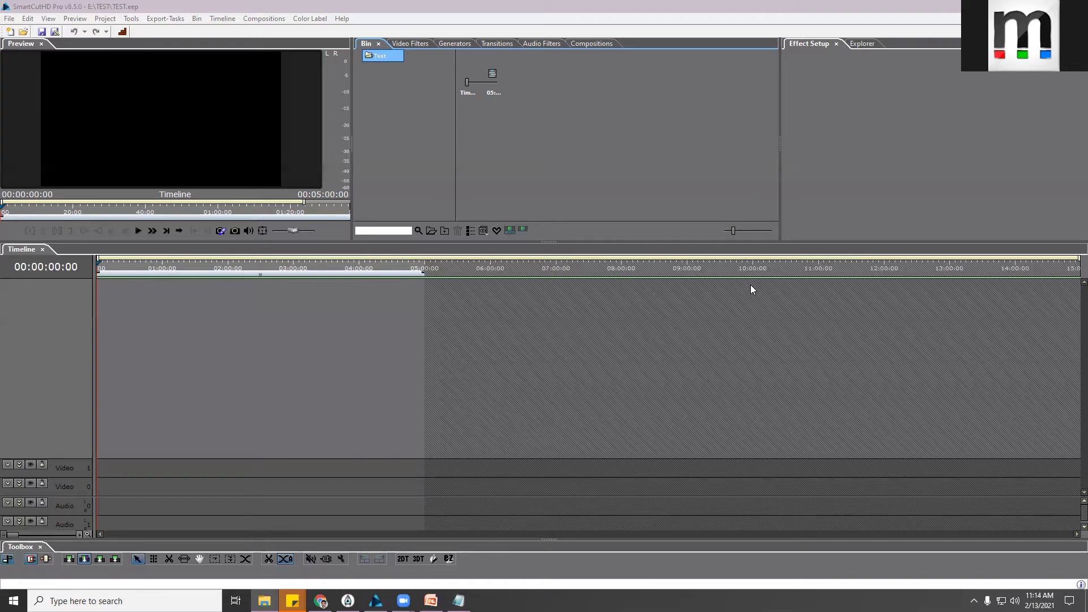
{"action": "left_click", "coordinate": [9, 18]}
{"action": "left_click", "coordinate": [27, 44]}
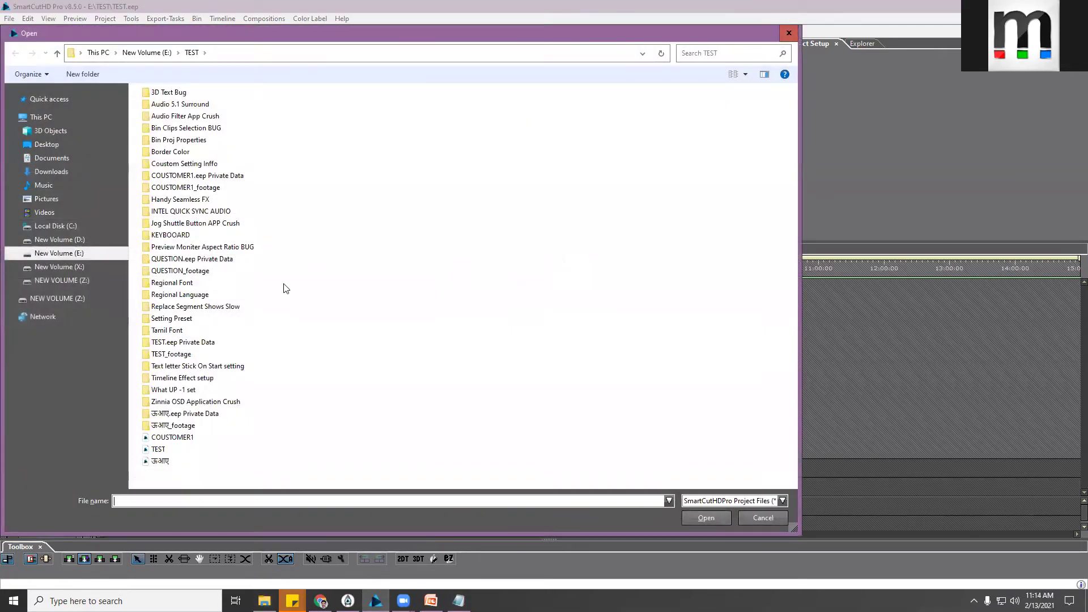
{"action": "left_click", "coordinate": [60, 266]}
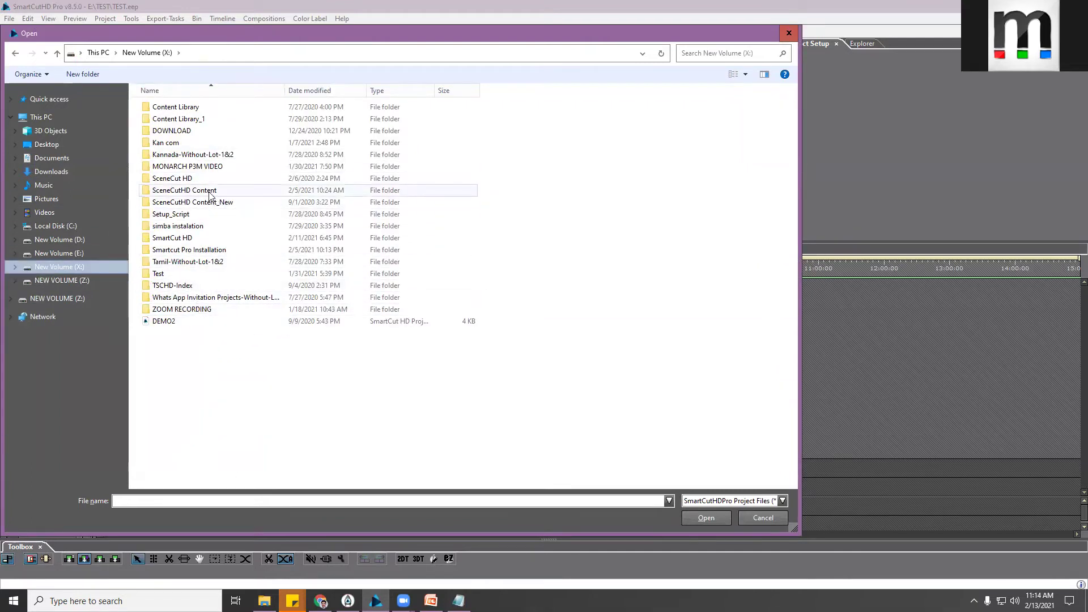
{"action": "left_click", "coordinate": [760, 518]}
{"action": "left_click", "coordinate": [23, 31]}
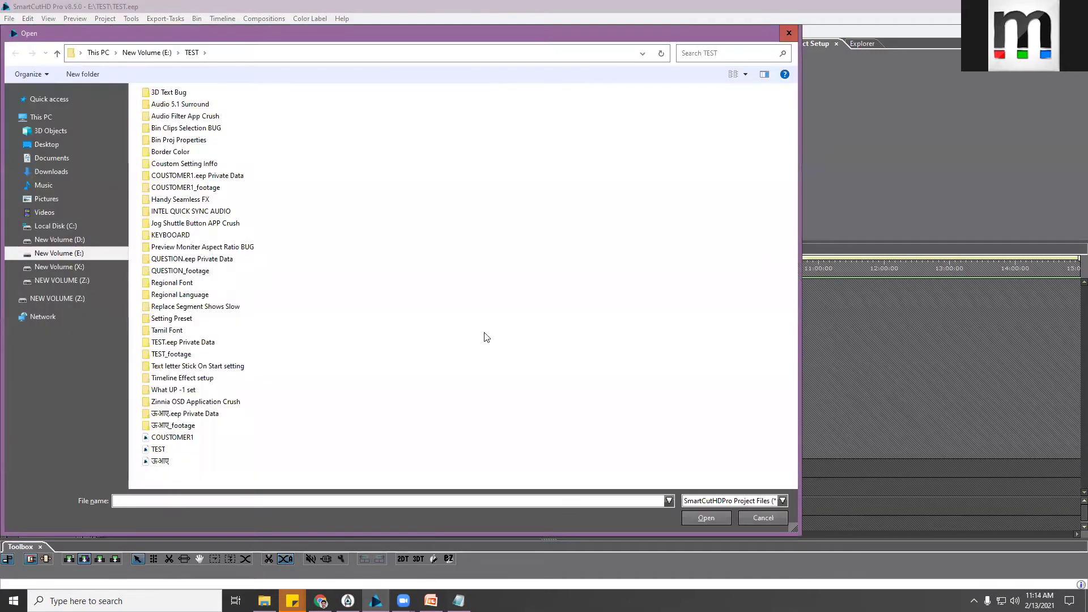
{"action": "left_click", "coordinate": [759, 519]}
Open the Wedding Photo Composer_P558 project from the SceneCutHD Content\Project\Photo Composer folder on drive X
{"action": "left_click", "coordinate": [9, 19]}
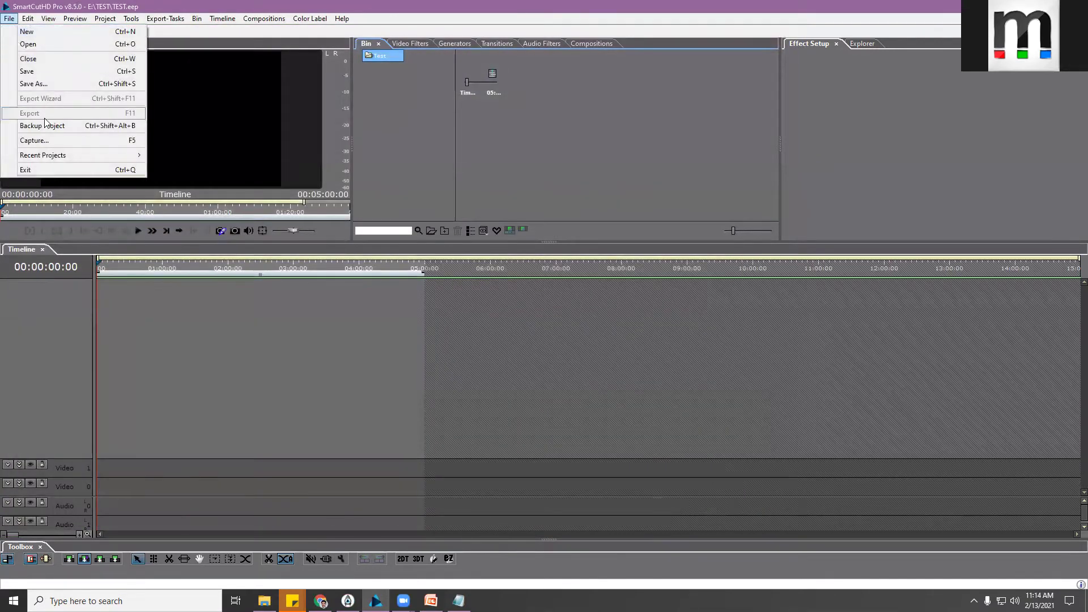
{"action": "mouse_move", "coordinate": [49, 157]}
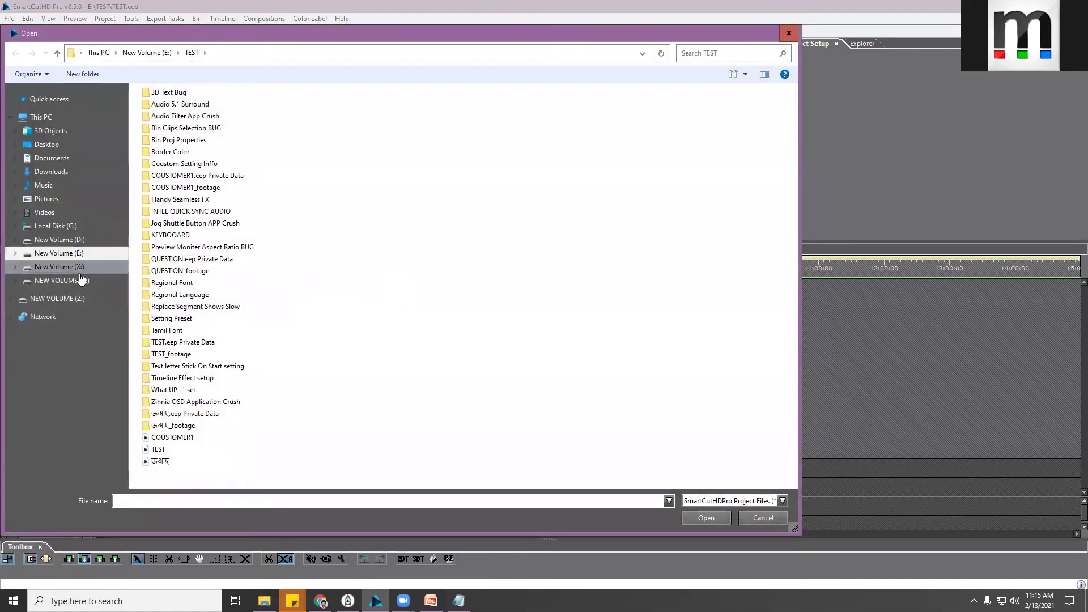
{"action": "left_click", "coordinate": [62, 266]}
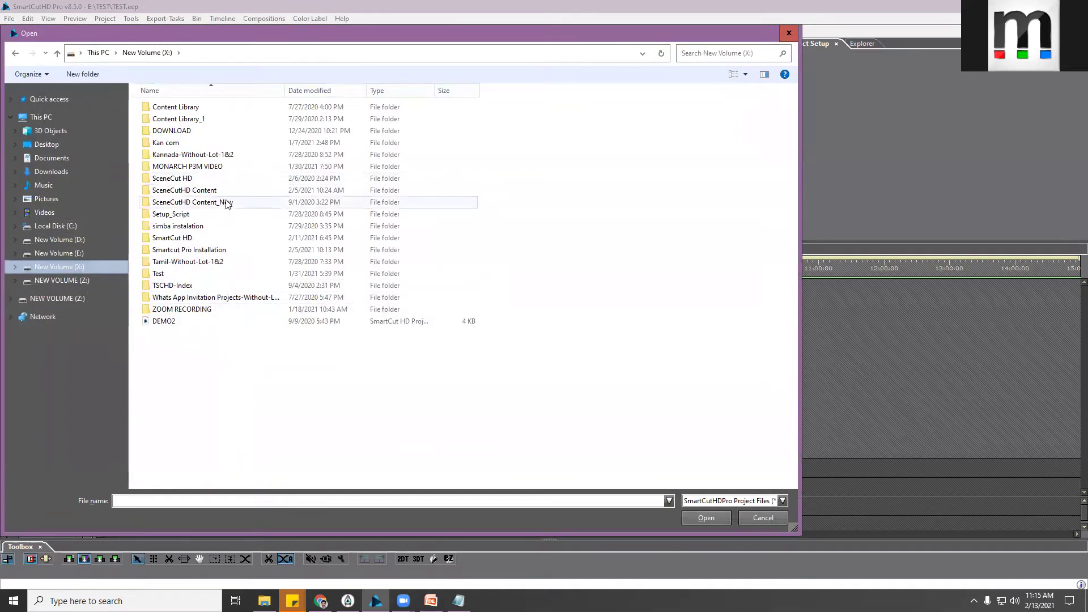
{"action": "double_click", "coordinate": [206, 193]}
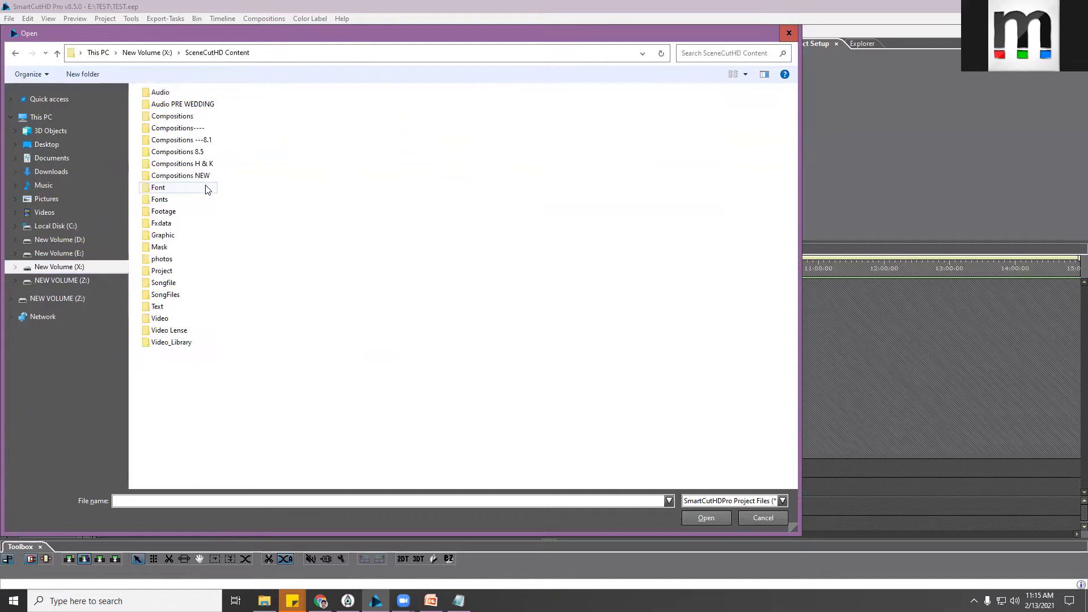
{"action": "double_click", "coordinate": [165, 271]}
{"action": "scroll", "coordinate": [220, 280], "scroll_direction": "down", "scroll_amount": 7}
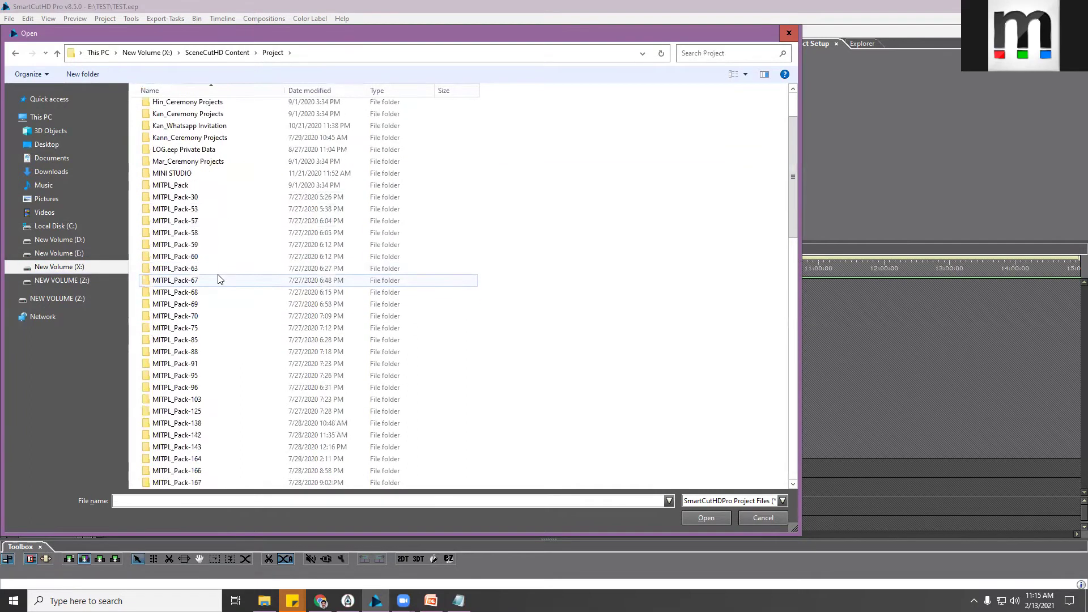
{"action": "scroll", "coordinate": [222, 271], "scroll_direction": "down", "scroll_amount": 14}
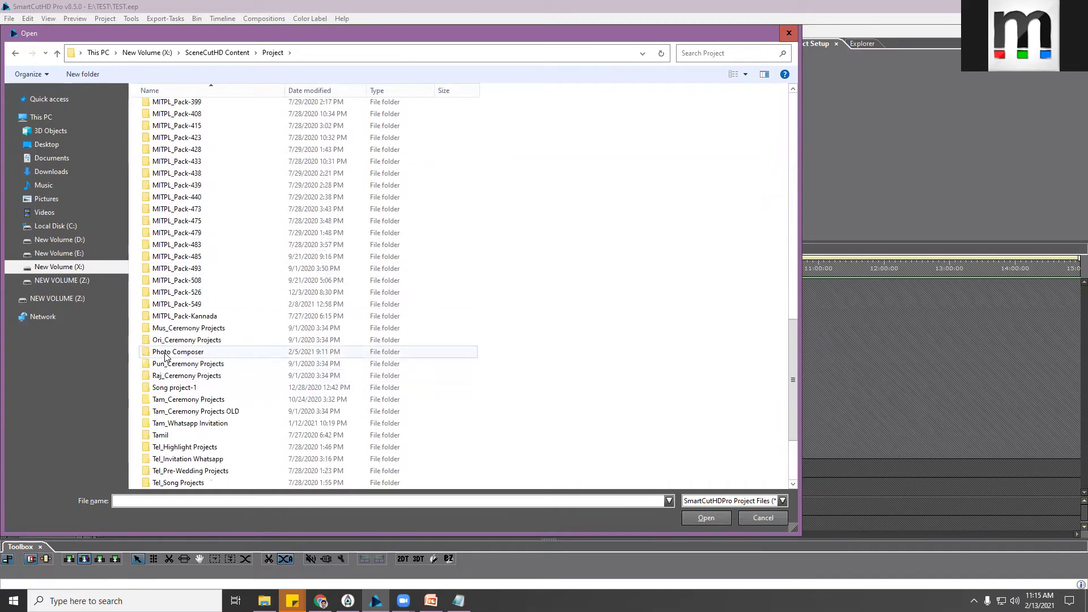
{"action": "double_click", "coordinate": [156, 353]}
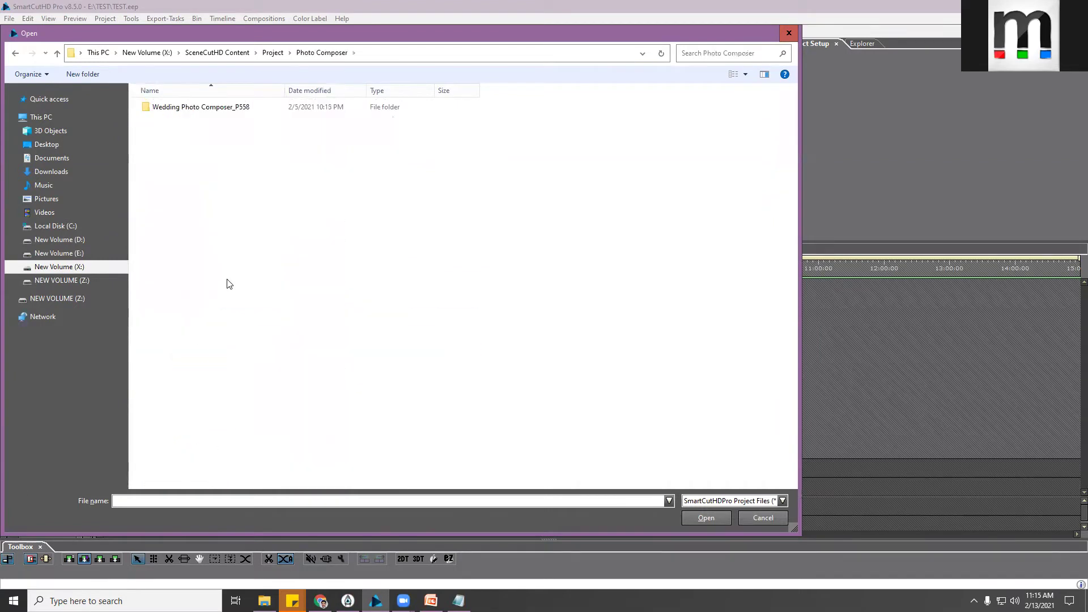
{"action": "double_click", "coordinate": [239, 110]}
{"action": "double_click", "coordinate": [193, 146]}
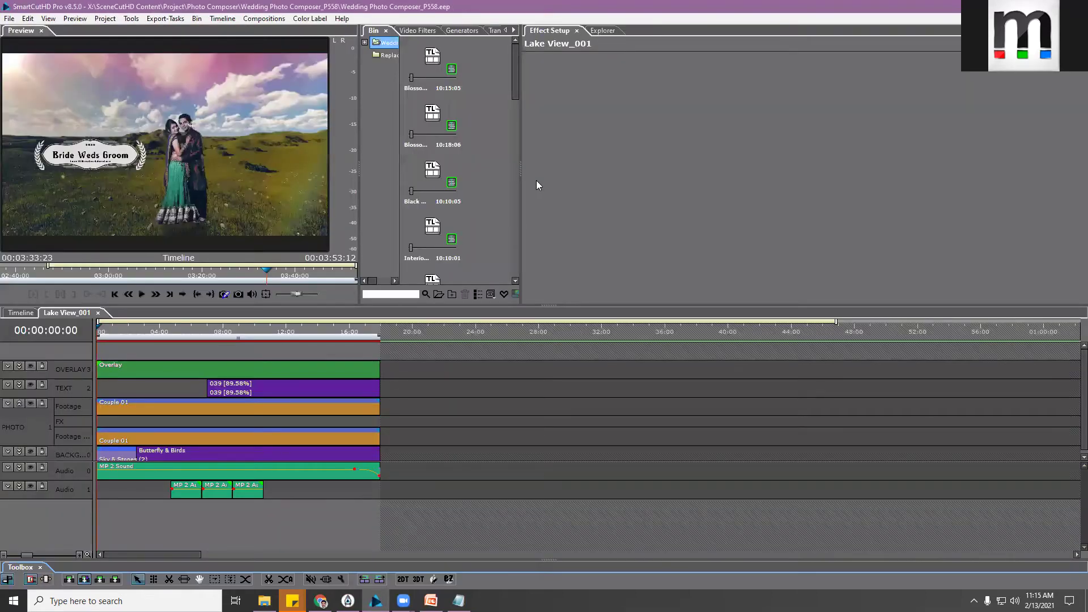
Switch to the main timeline, return its playhead to the start and play the first few seconds of the opening clip
{"action": "left_click", "coordinate": [23, 314]}
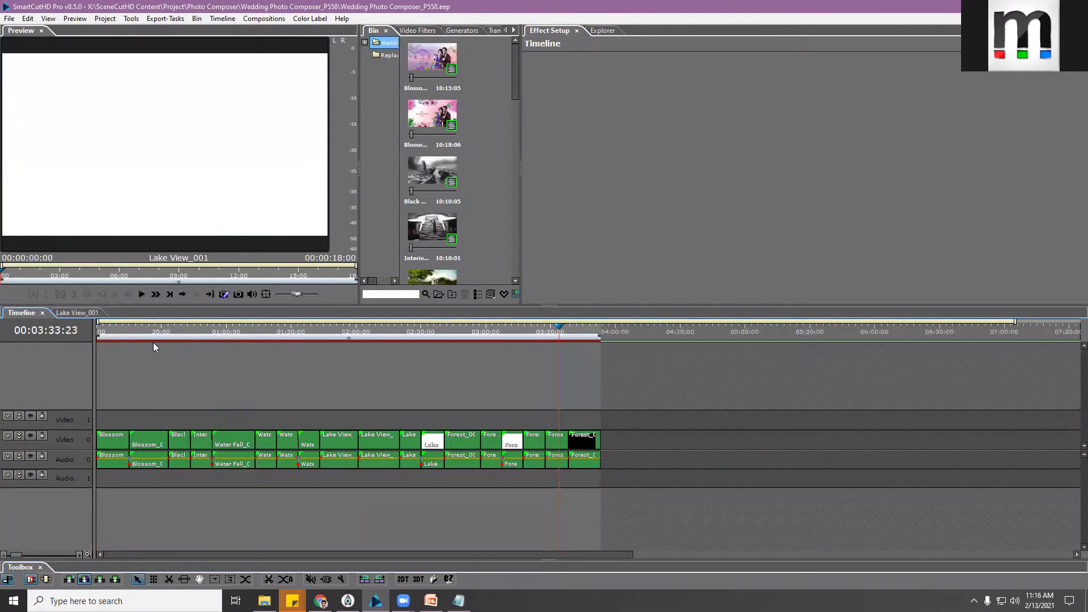
{"action": "left_click", "coordinate": [126, 332]}
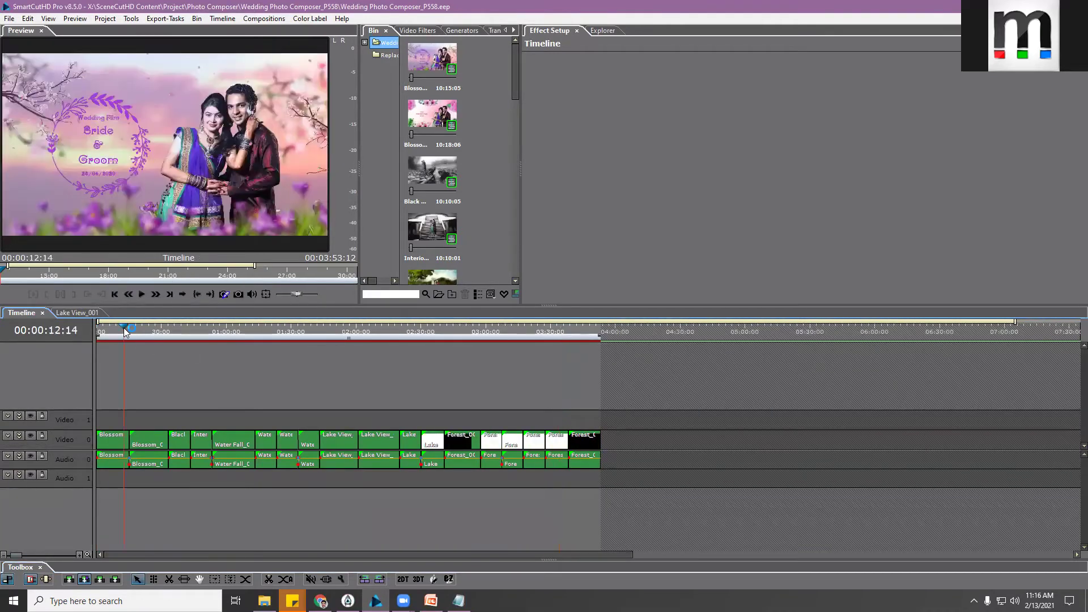
{"action": "left_click_drag", "start_coordinate": [125, 332], "coordinate": [74, 335]}
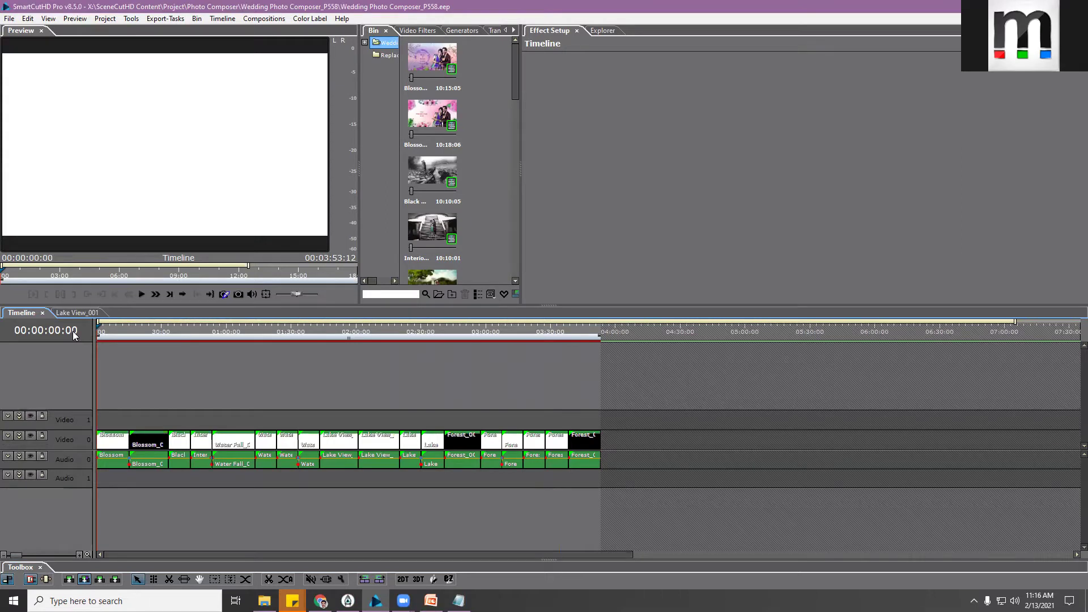
{"action": "left_click", "coordinate": [428, 59]}
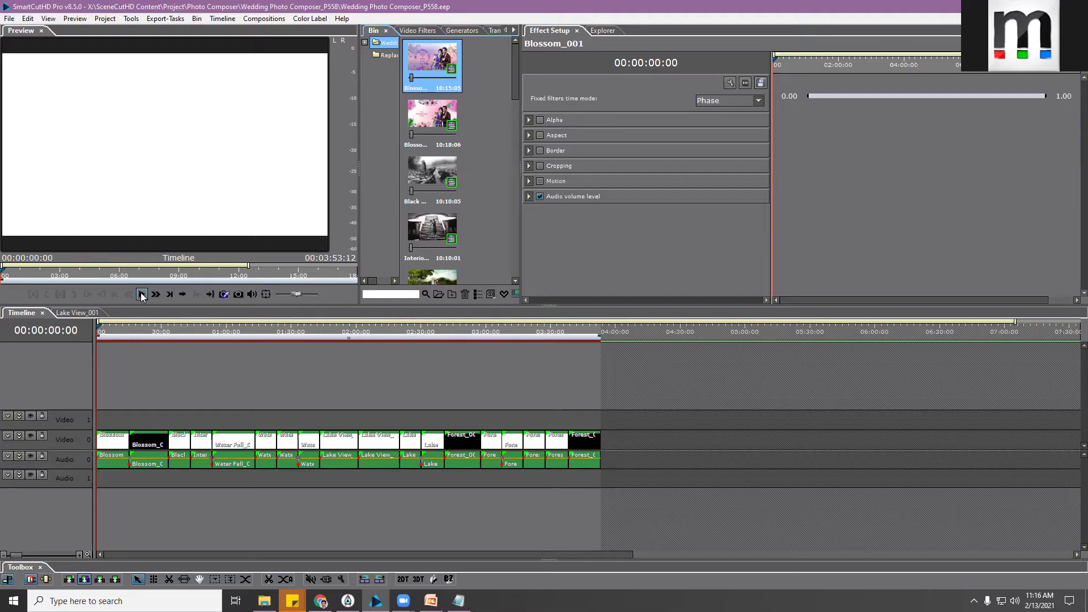
{"action": "left_click", "coordinate": [142, 295]}
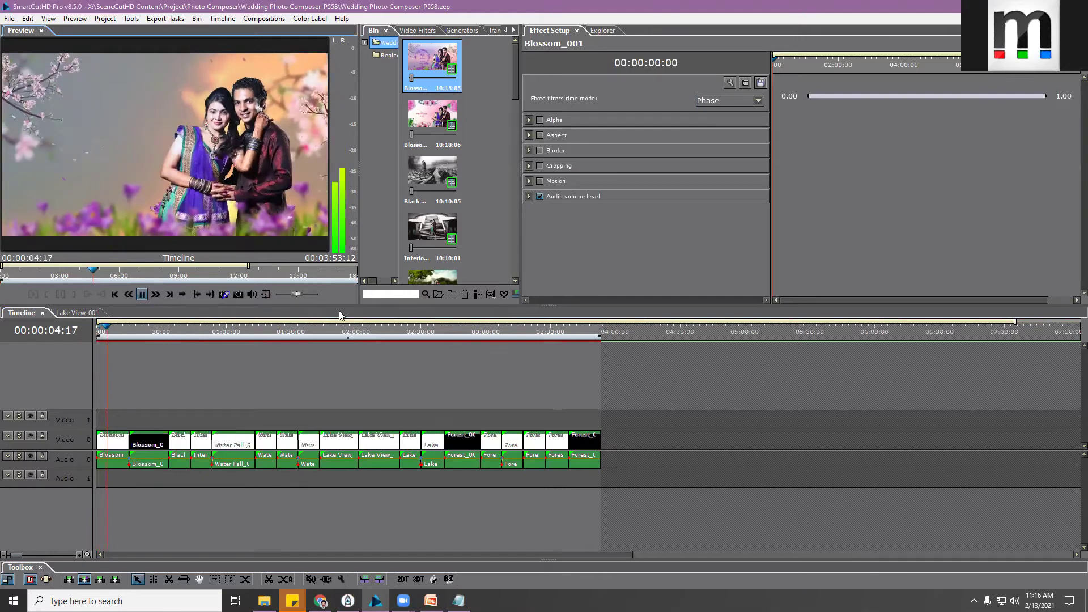
{"action": "key", "text": "space"}
Enlarge the preview to fill most of the workspace and play the main timeline from the beginning
{"action": "left_click_drag", "start_coordinate": [359, 301], "coordinate": [724, 348]}
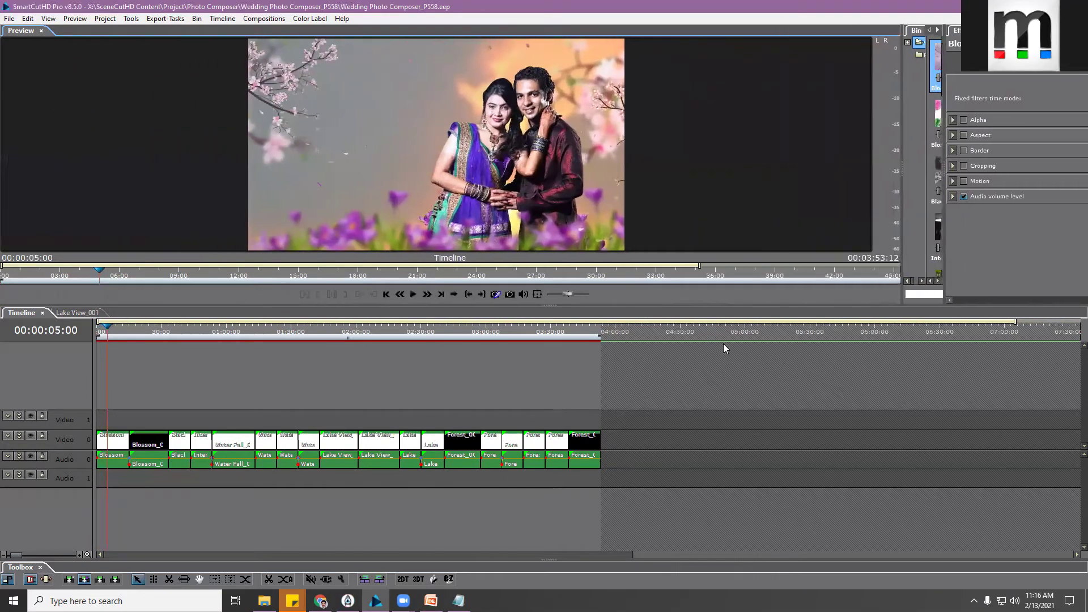
{"action": "left_click_drag", "start_coordinate": [728, 305], "coordinate": [737, 535]}
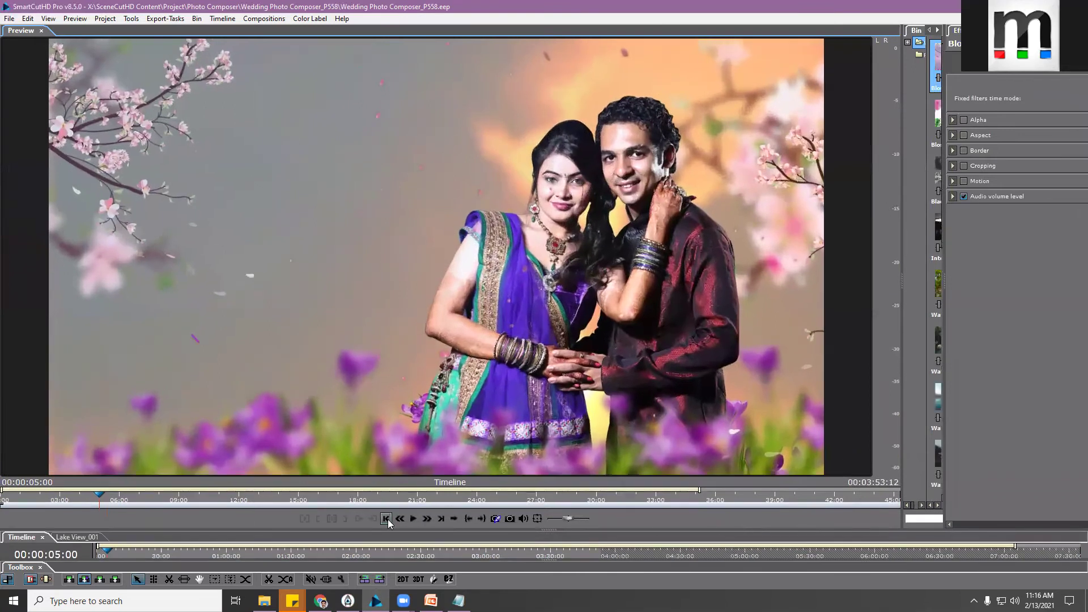
{"action": "left_click", "coordinate": [386, 518]}
{"action": "left_click", "coordinate": [413, 519]}
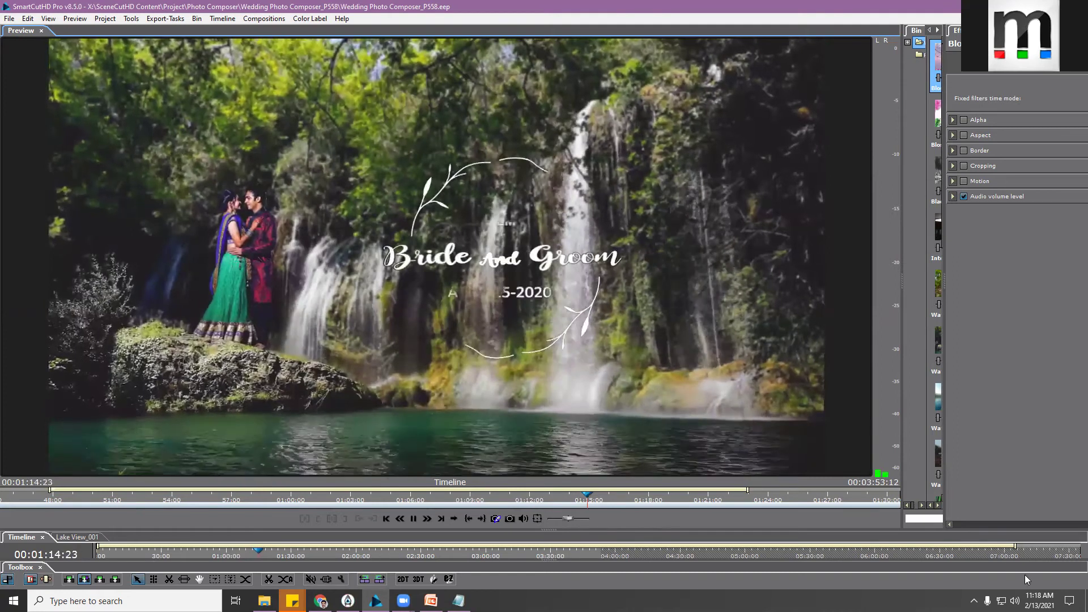
Lower the application's playback volume in the Windows Volume Mixer and resume playing the timeline
{"action": "right_click", "coordinate": [1015, 601]}
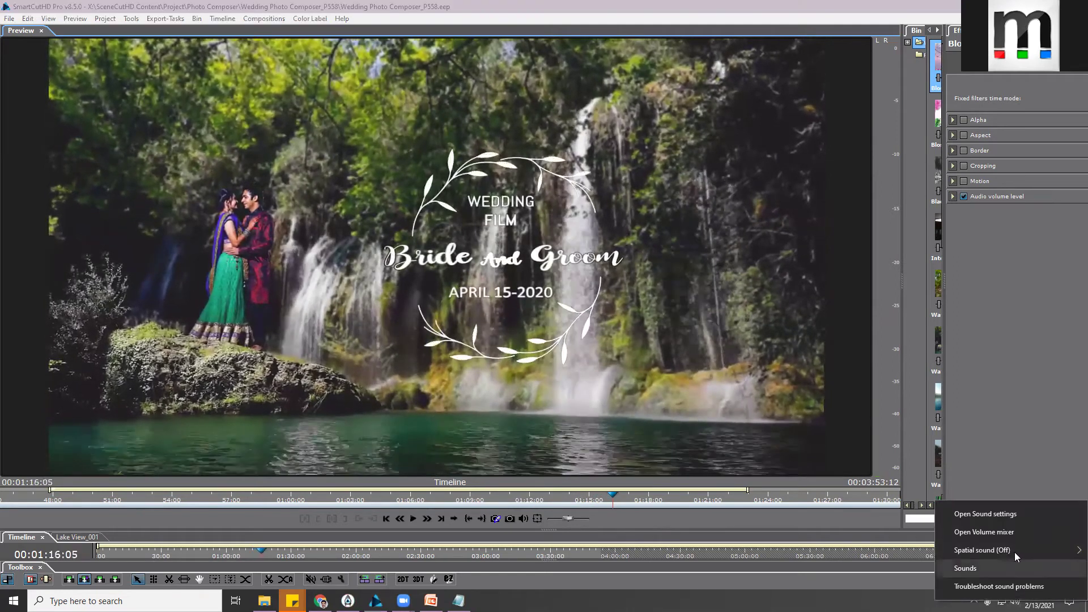
{"action": "left_click", "coordinate": [1012, 534]}
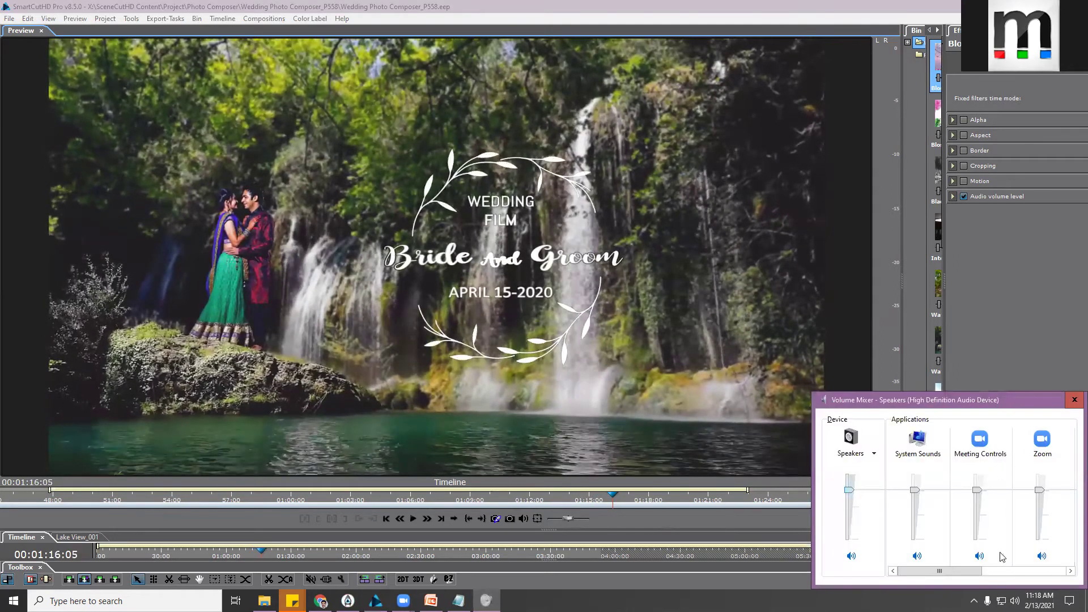
{"action": "scroll", "coordinate": [964, 572], "scroll_direction": "right", "scroll_amount": 1}
{"action": "left_click_drag", "start_coordinate": [1037, 508], "coordinate": [1038, 524]}
{"action": "left_click", "coordinate": [413, 519]}
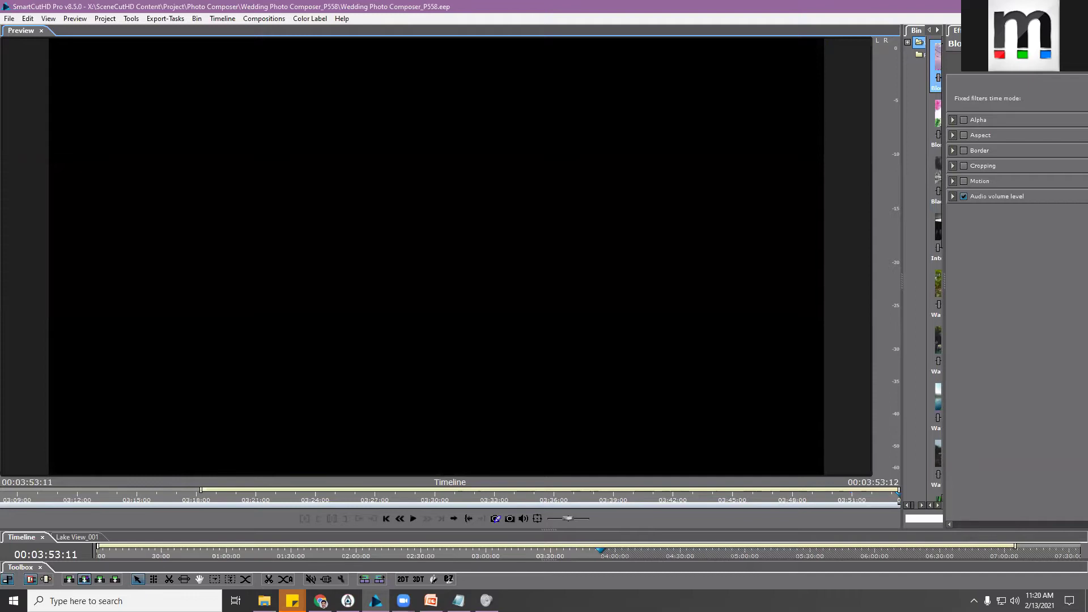
Load the default single-preview workspace and move the main timeline's playhead to about 00:02:10
{"action": "left_click", "coordinate": [48, 18]}
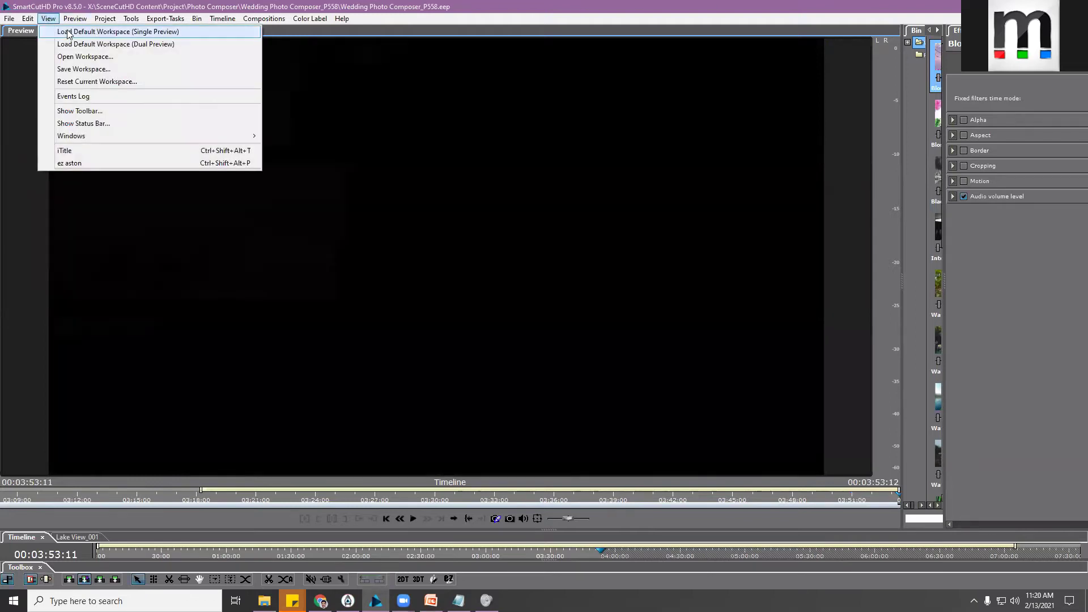
{"action": "left_click", "coordinate": [79, 162]}
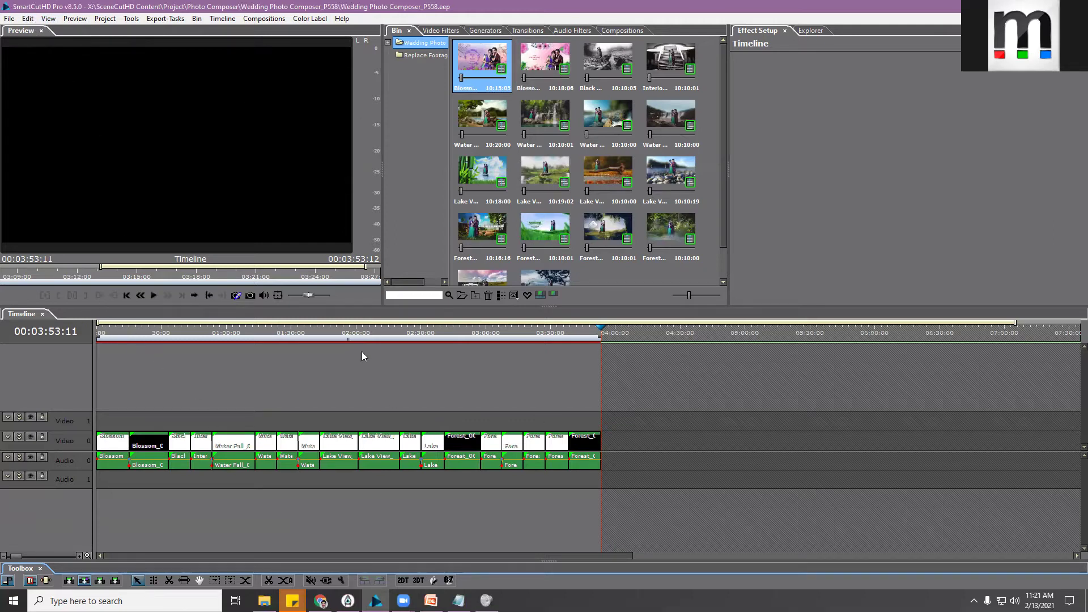
{"action": "left_click_drag", "start_coordinate": [345, 338], "coordinate": [378, 335]}
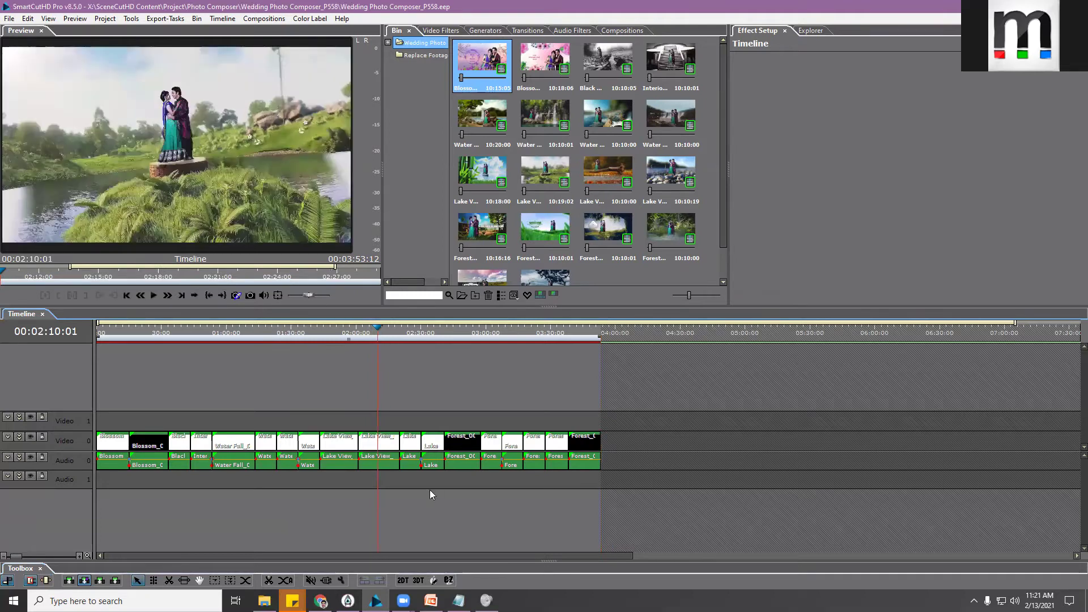
Open the Lake View_002 clip from the main timeline as its own timeline and show the beginning of its tracks
{"action": "left_click", "coordinate": [376, 447]}
{"action": "double_click", "coordinate": [375, 444]}
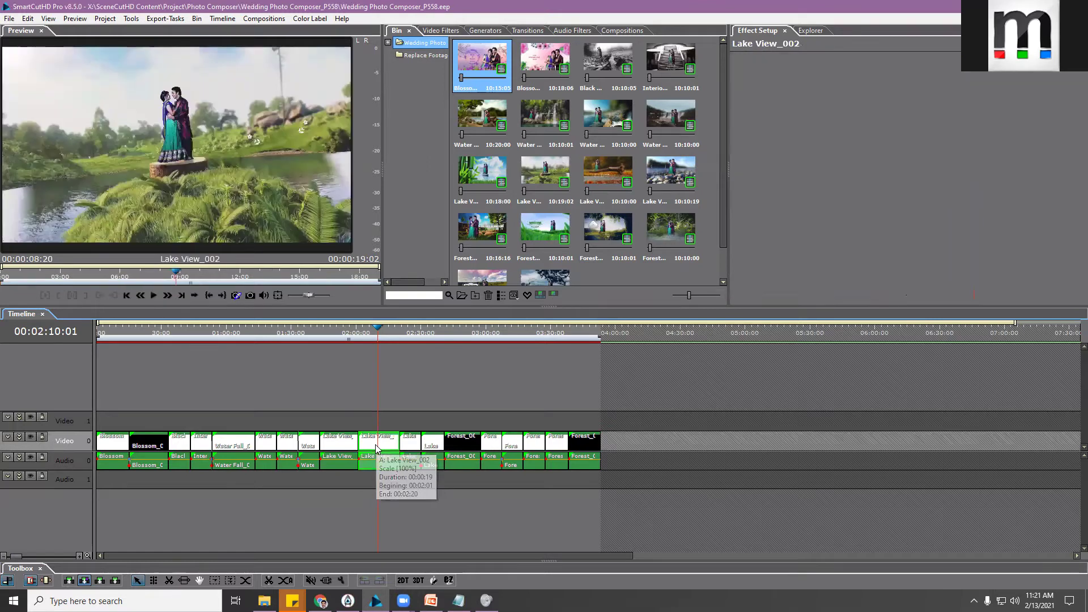
{"action": "scroll", "coordinate": [135, 346], "scroll_direction": "up", "scroll_amount": 3}
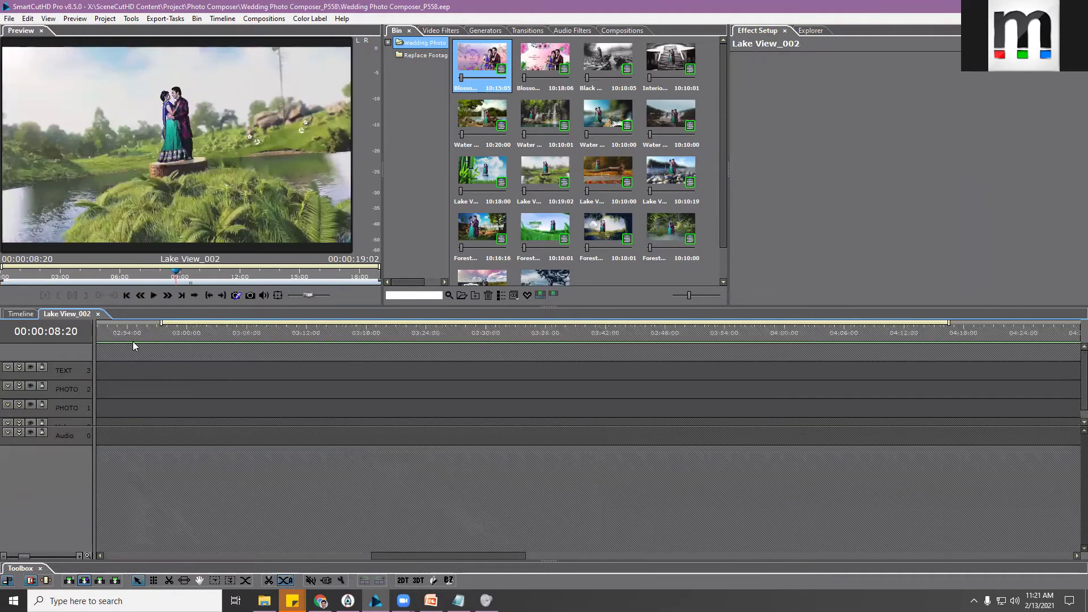
{"action": "left_click_drag", "start_coordinate": [439, 552], "coordinate": [120, 545]}
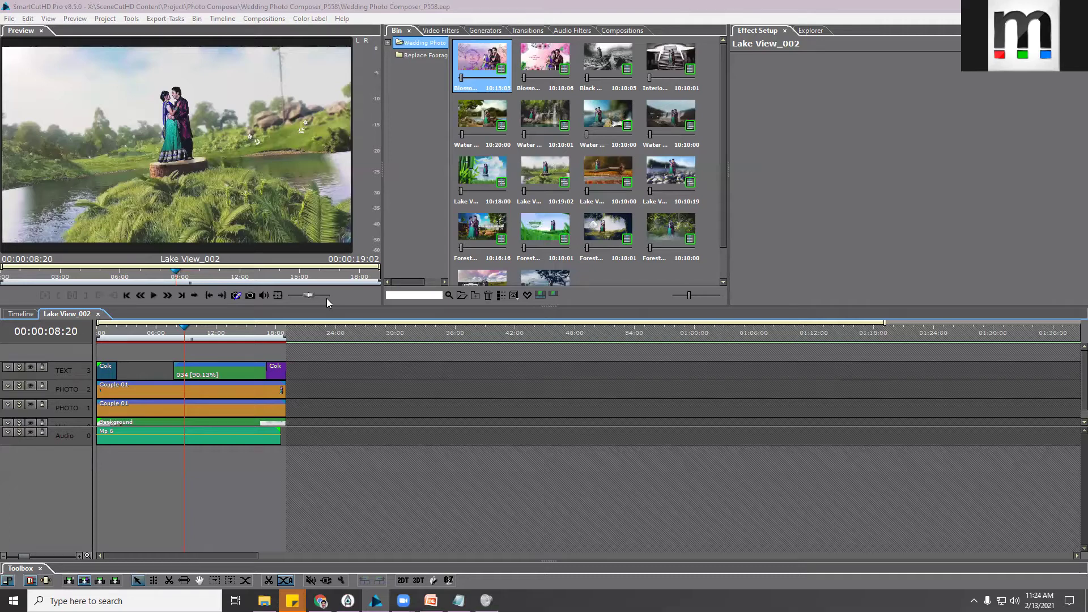
Widen the preview area and scrub through the Lake View_002 timeline to about 00:00:08:24
{"action": "left_click_drag", "start_coordinate": [384, 196], "coordinate": [646, 172]}
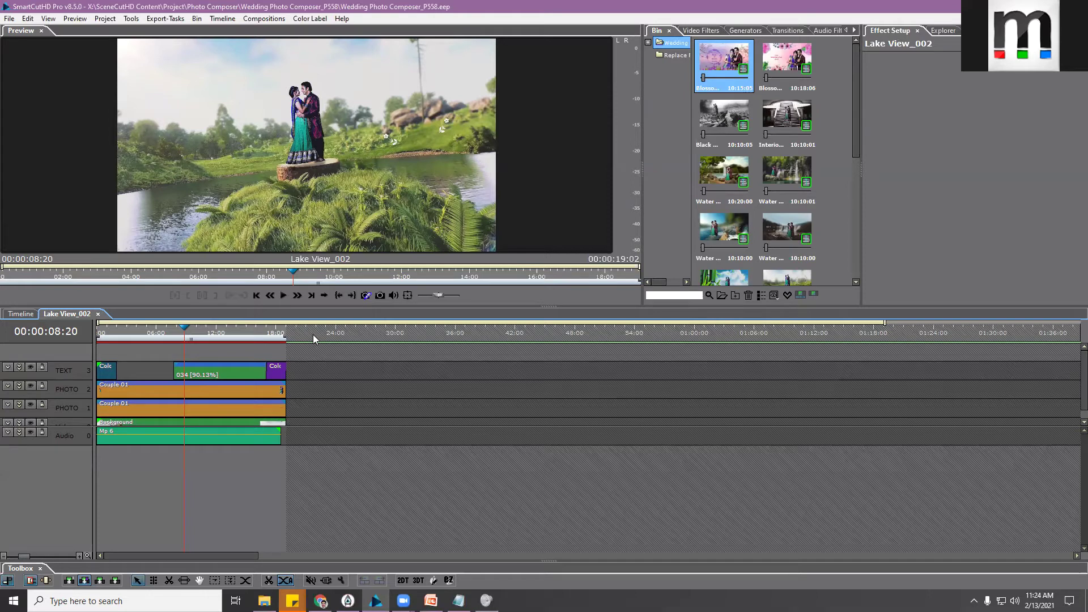
{"action": "left_click", "coordinate": [155, 333]}
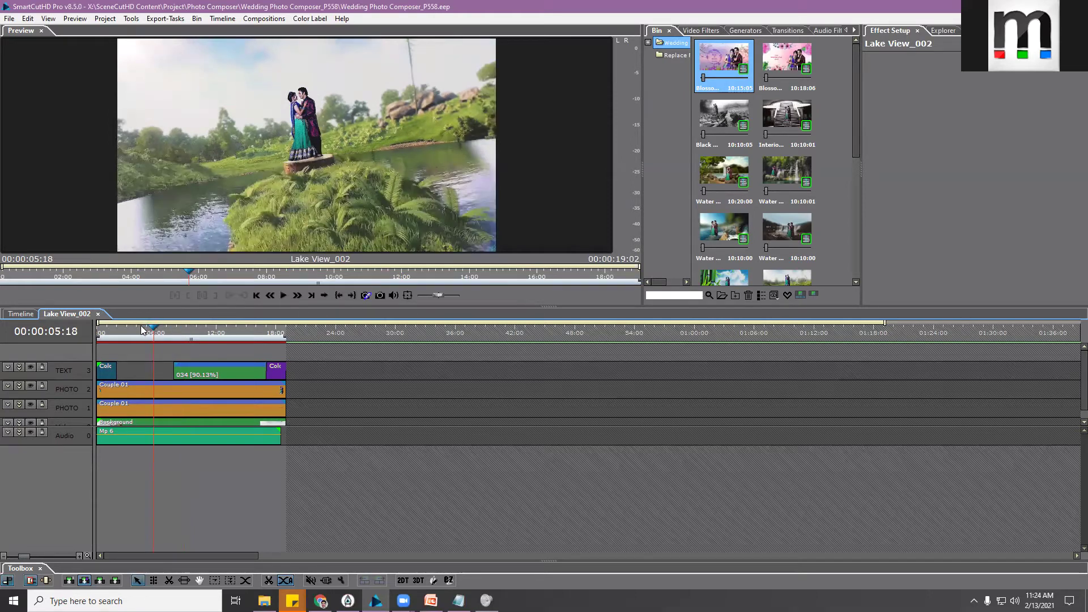
{"action": "left_click", "coordinate": [125, 331]}
{"action": "left_click_drag", "start_coordinate": [125, 330], "coordinate": [186, 335]}
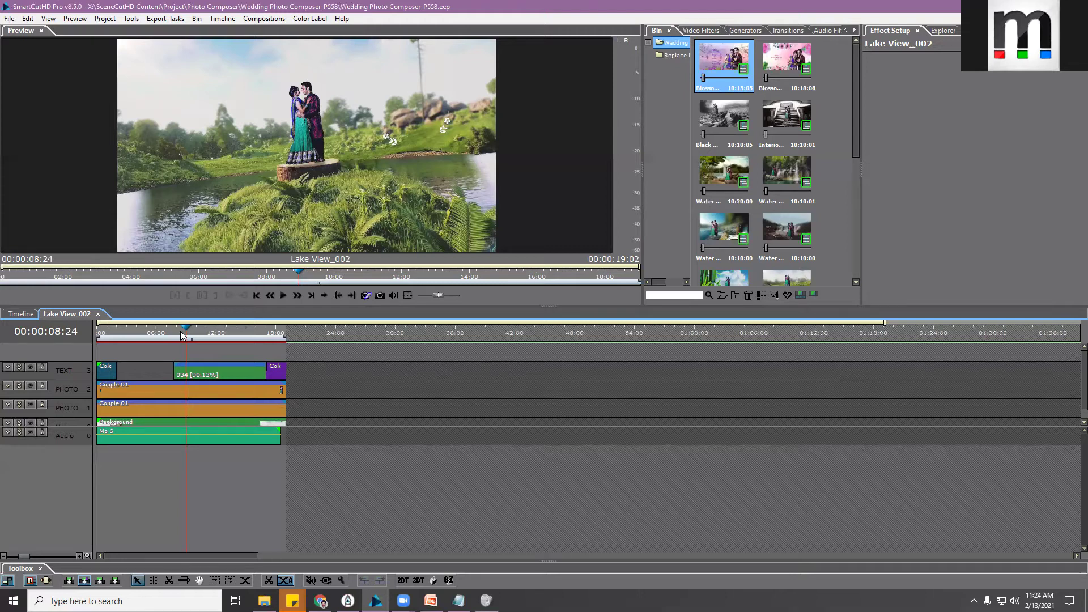
Show the file Explorer panel and widen it to about double its size by narrowing the bin
{"action": "left_click", "coordinate": [954, 31]}
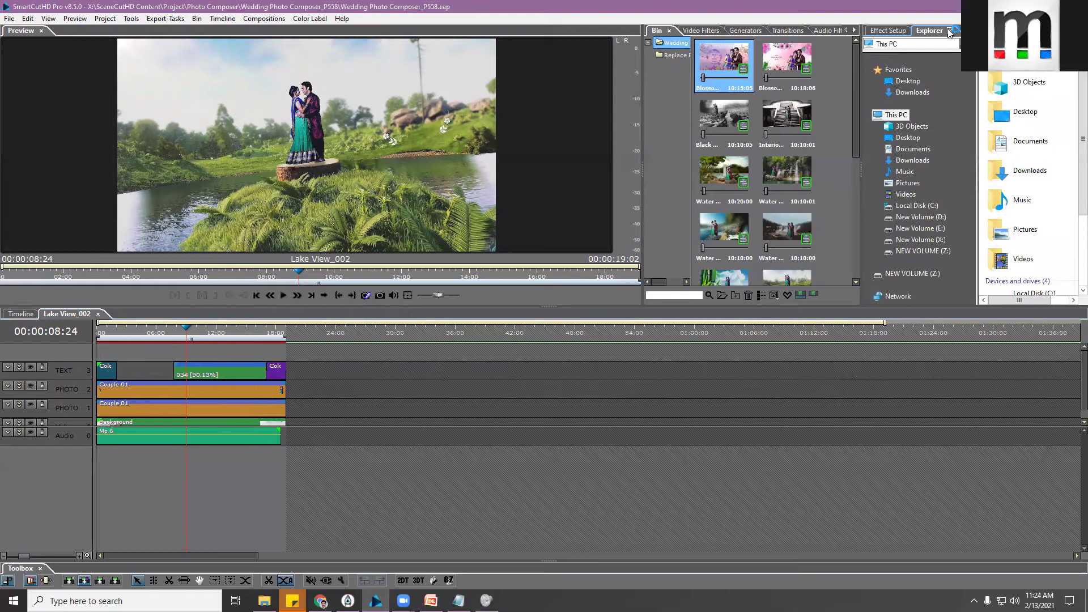
{"action": "left_click_drag", "start_coordinate": [859, 171], "coordinate": [703, 179]}
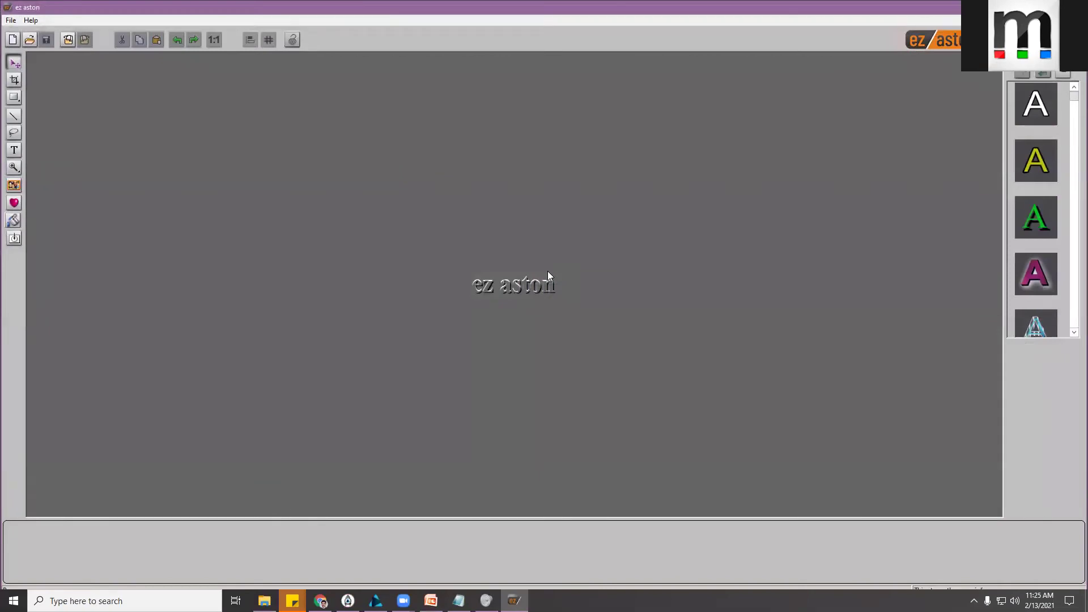
Switch to ez aston, create a new photo document, and browse its Couple-Private and Standing photo categories, previewing Standing_Couple.tga without inserting anything
{"action": "left_click", "coordinate": [14, 40]}
{"action": "left_click", "coordinate": [13, 185]}
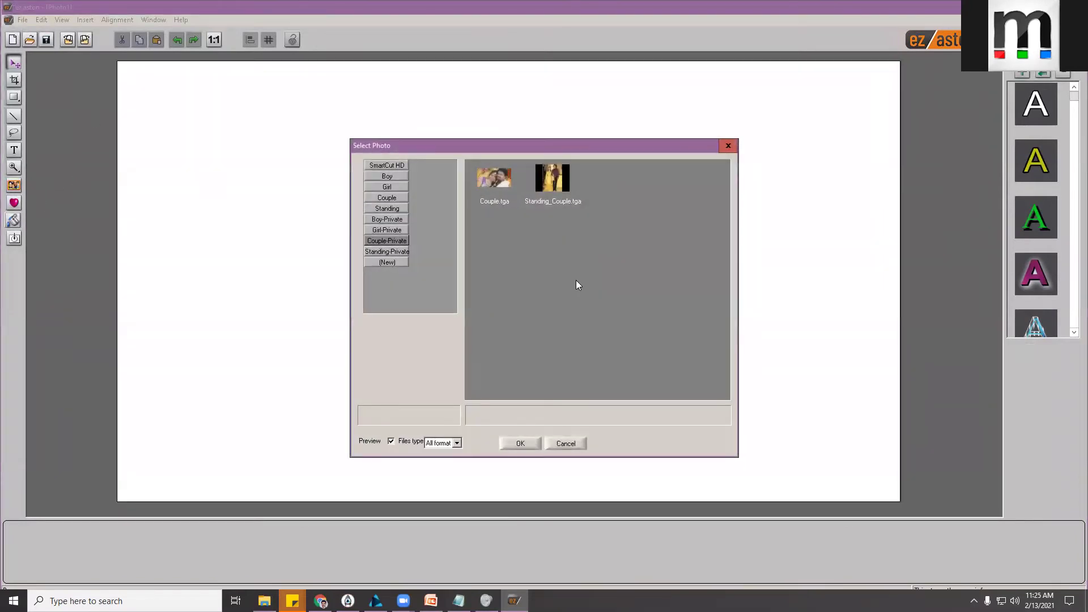
{"action": "left_click", "coordinate": [551, 174]}
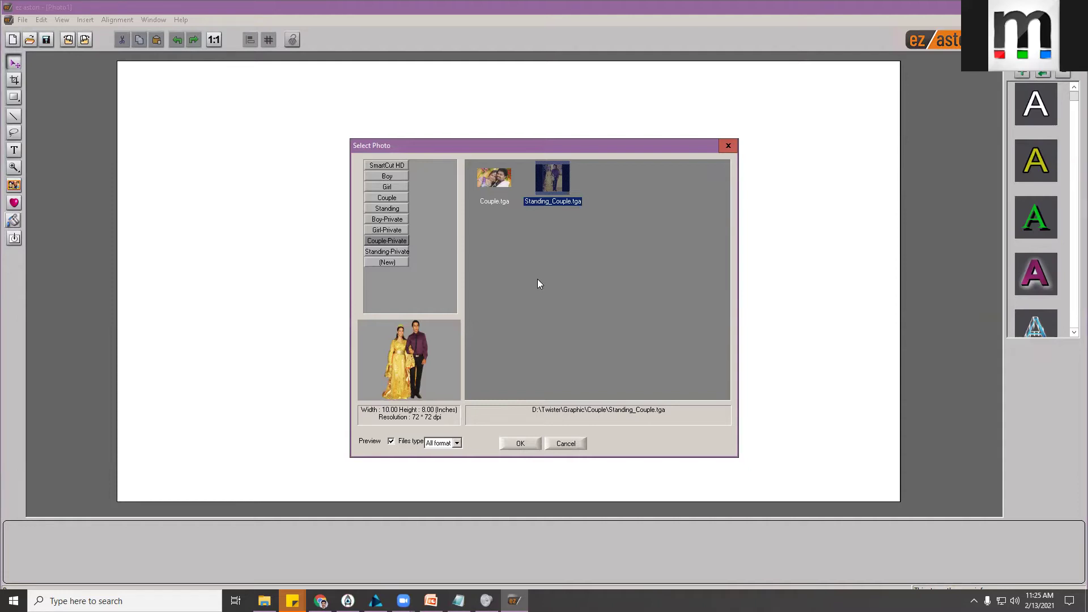
{"action": "left_click", "coordinate": [384, 209]}
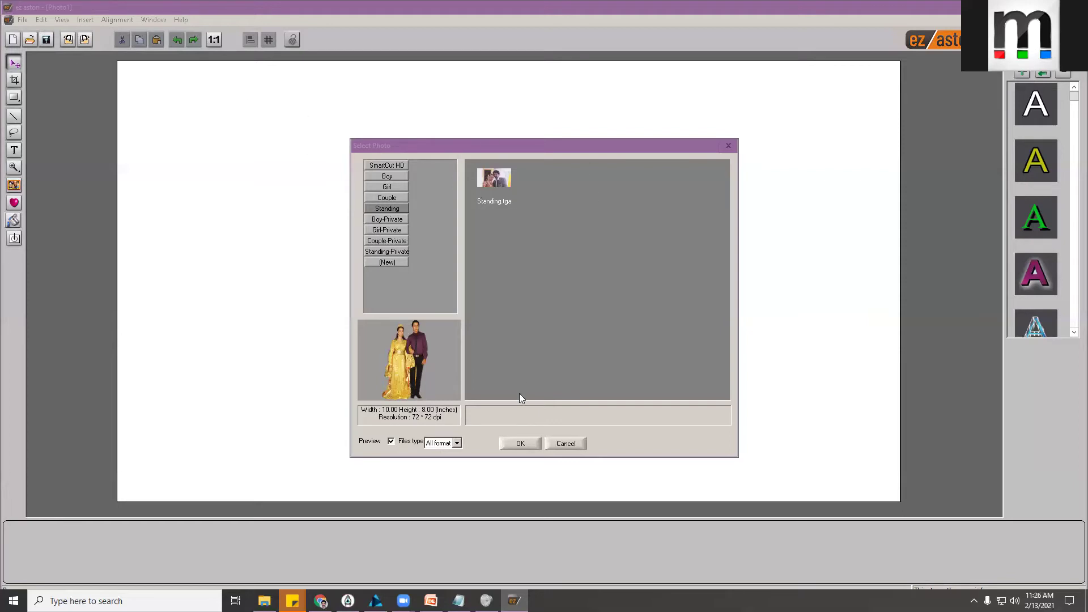
{"action": "left_click", "coordinate": [564, 445]}
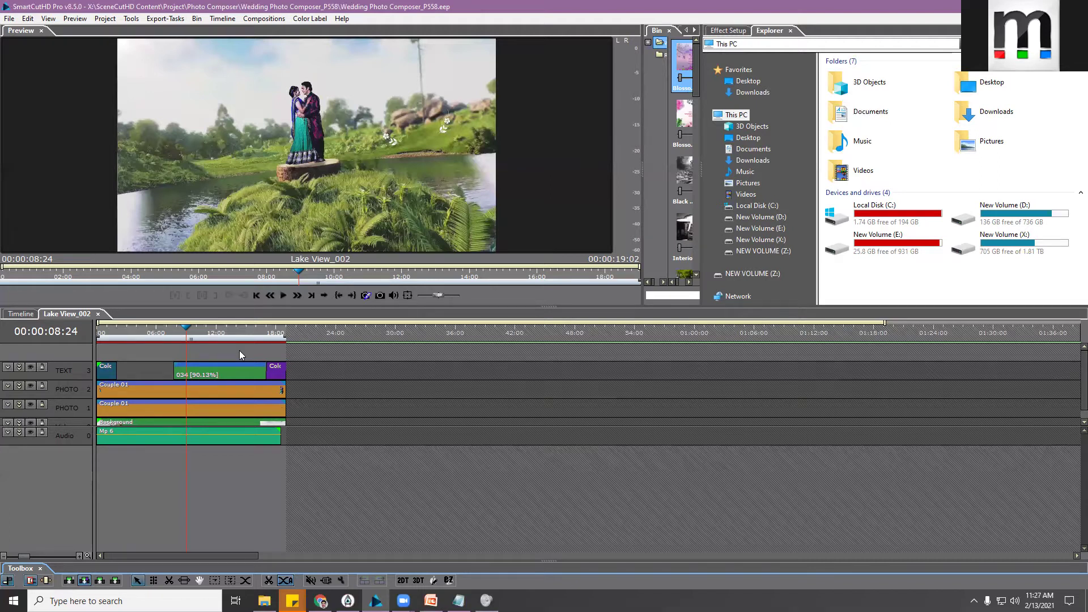
Narrow the preview area and rebalance the widths of the bin and Explorer panels beside it
{"action": "left_click_drag", "start_coordinate": [643, 167], "coordinate": [506, 169]}
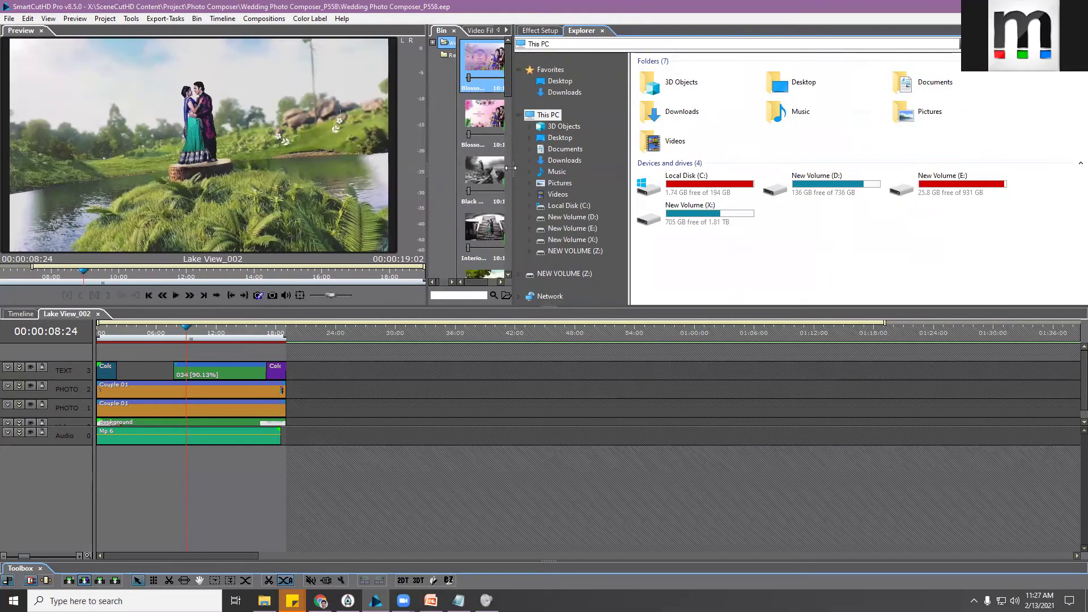
{"action": "scroll", "coordinate": [485, 158], "scroll_direction": "down", "scroll_amount": 4}
{"action": "left_click_drag", "start_coordinate": [513, 172], "coordinate": [675, 170]}
Display the default video filters, look through the Basic and Colors groups, and select the Chroma Key filter
{"action": "left_click", "coordinate": [486, 32]}
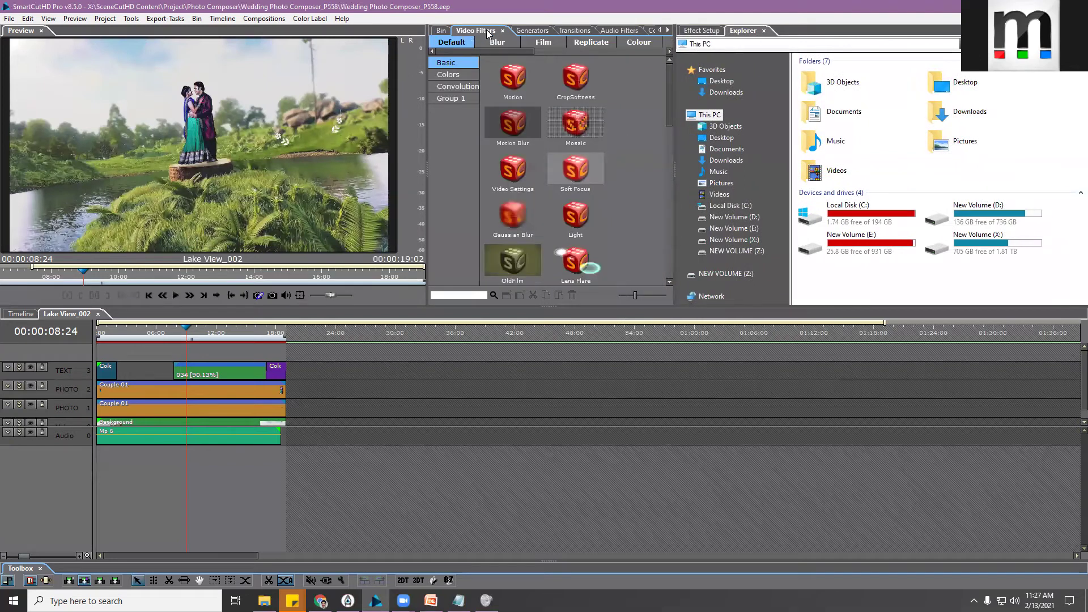
{"action": "mouse_move", "coordinate": [669, 118]}
{"action": "left_mouse_down"}
{"action": "mouse_move", "coordinate": [680, 269]}
{"action": "mouse_move", "coordinate": [669, 98]}
{"action": "left_mouse_up"}
{"action": "left_click", "coordinate": [467, 74]}
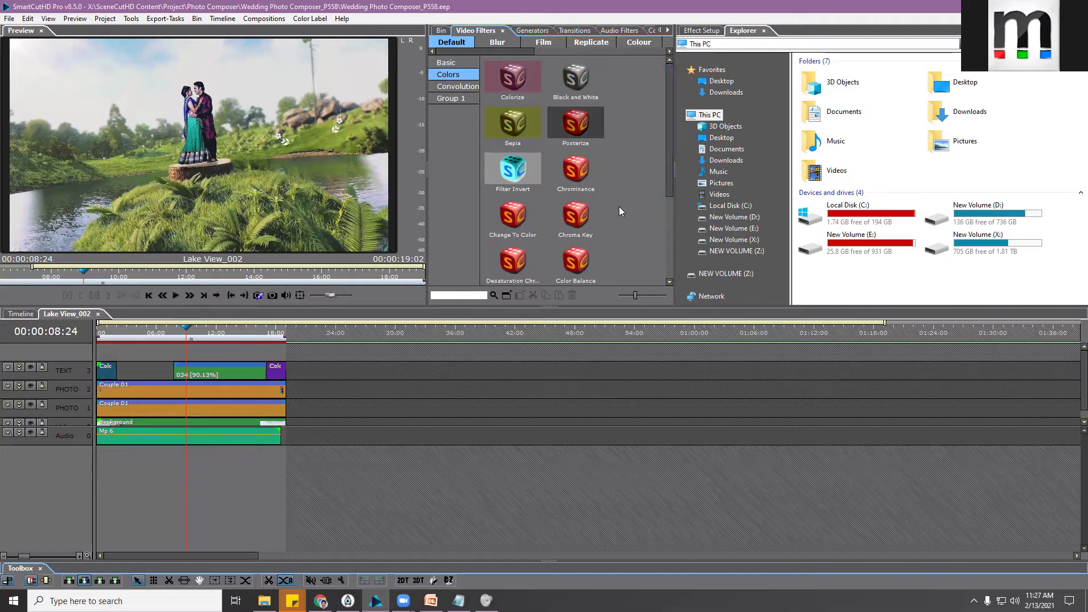
{"action": "left_click", "coordinate": [579, 226]}
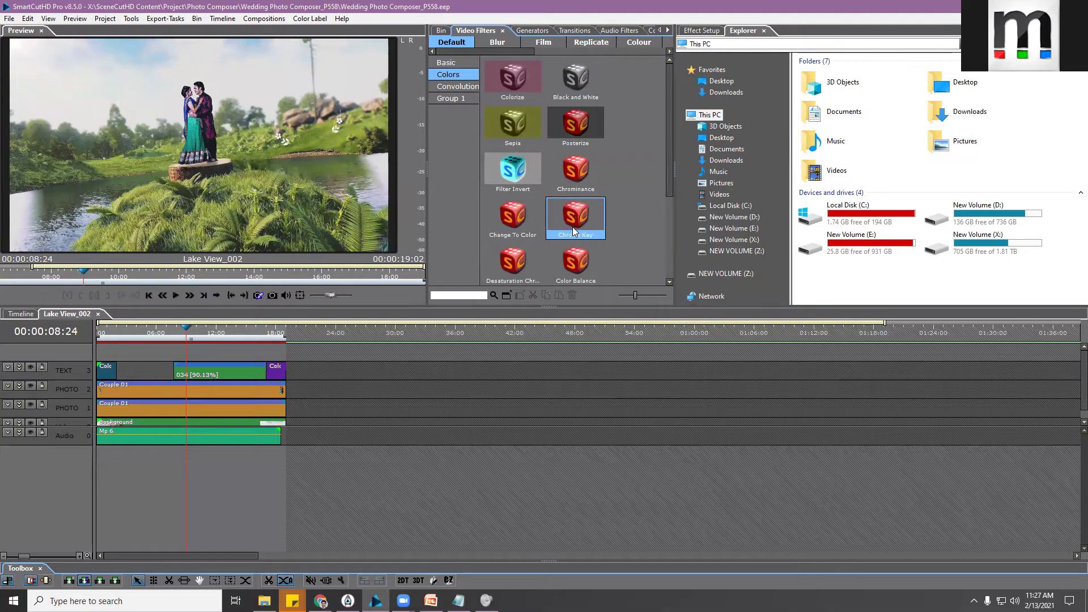
{"action": "left_click", "coordinate": [626, 247]}
{"action": "left_click", "coordinate": [584, 213]}
{"action": "left_click", "coordinate": [460, 296]}
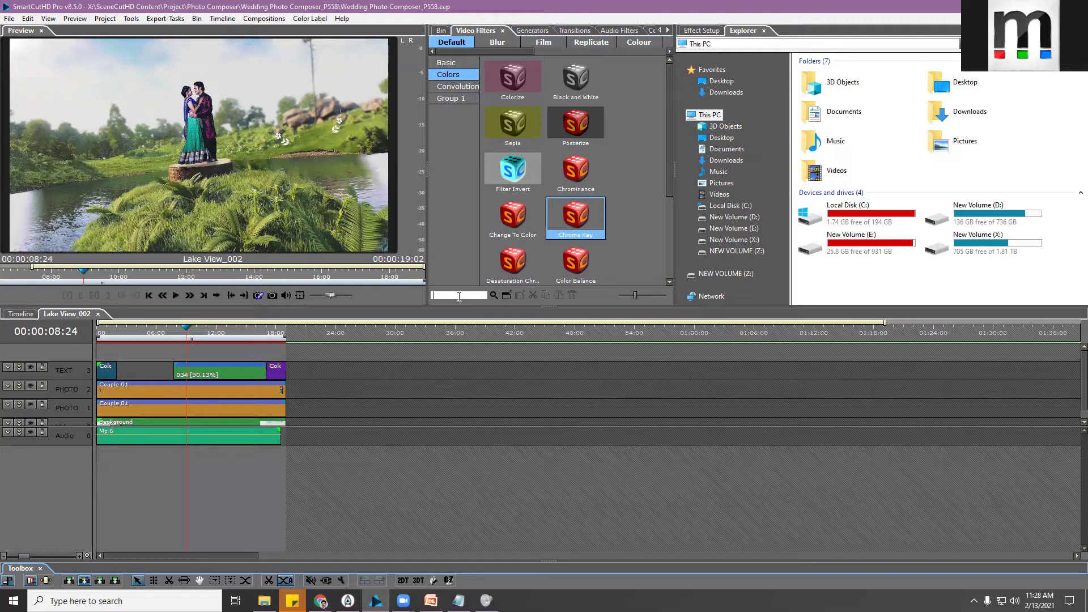
Scrub the Lake View_002 timeline through 00:00:04:03 to 00:00:14:09
{"action": "left_click", "coordinate": [137, 333]}
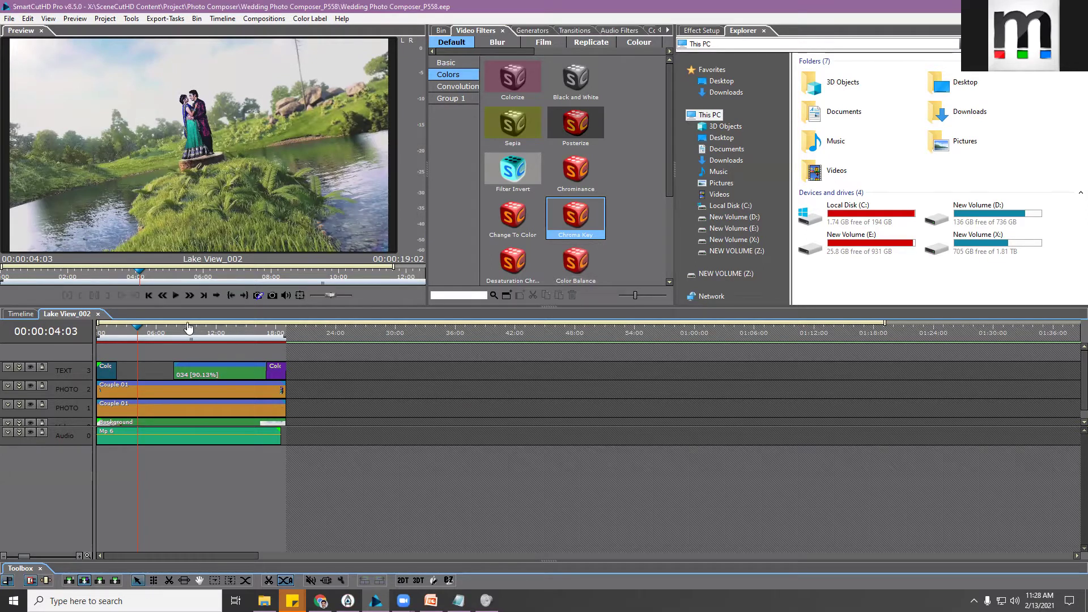
{"action": "left_click_drag", "start_coordinate": [173, 331], "coordinate": [241, 339]}
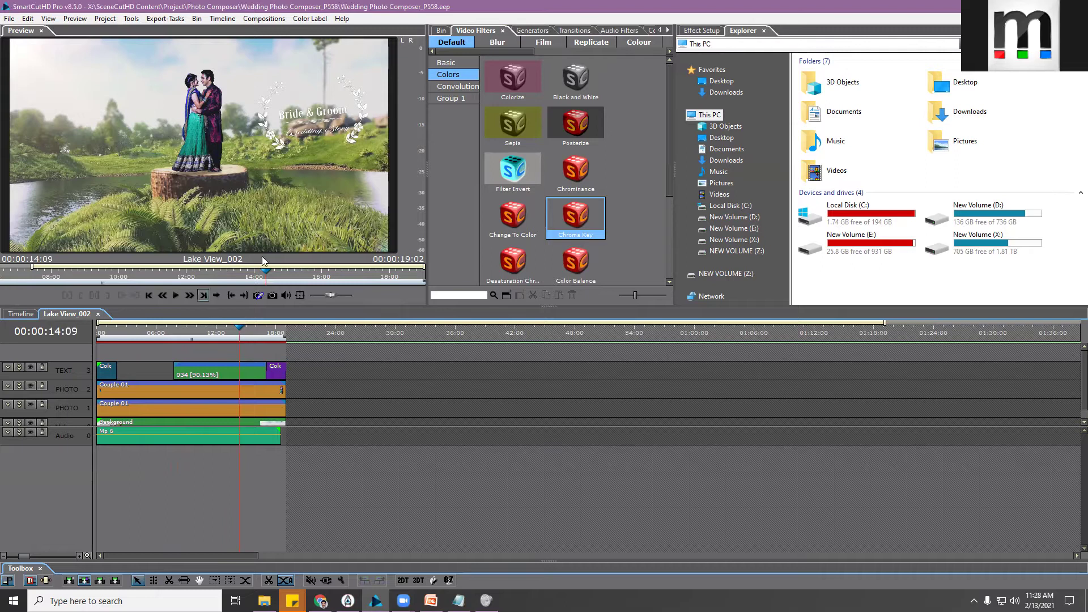
Browse to the 3_Still Photo folder in 01Monarch Photo Fair 2020 on New Volume (D:) and move the playhead to 00:00:09:12
{"action": "left_click", "coordinate": [734, 217]}
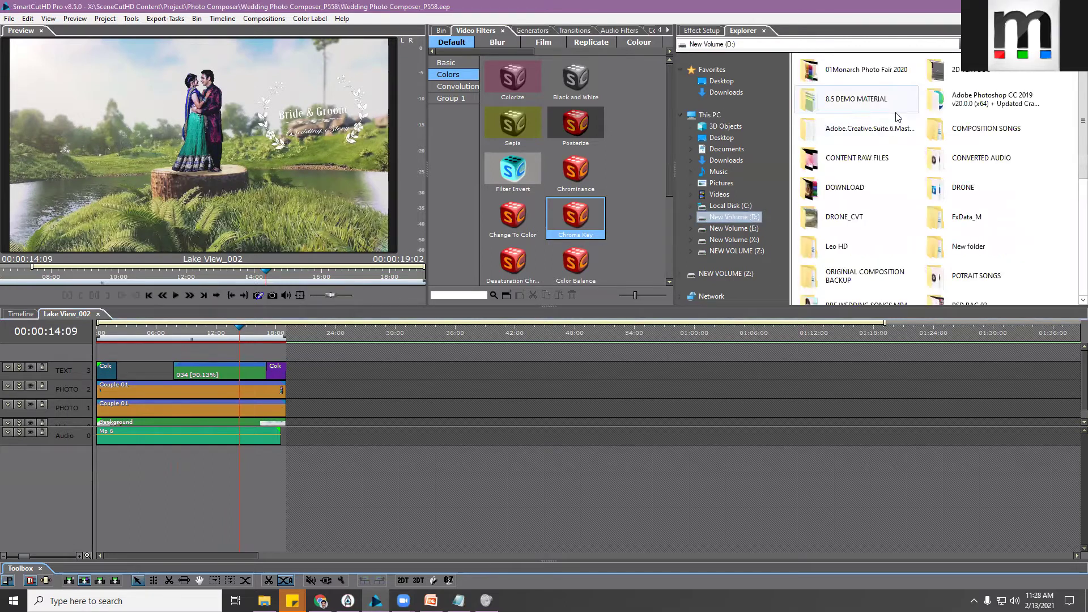
{"action": "double_click", "coordinate": [868, 70]}
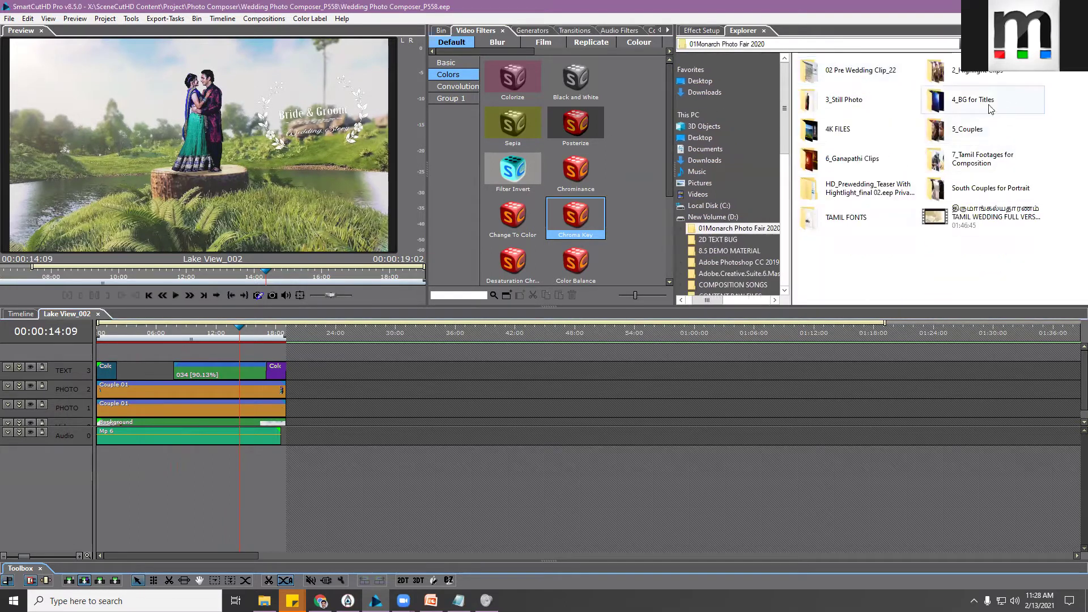
{"action": "double_click", "coordinate": [841, 106]}
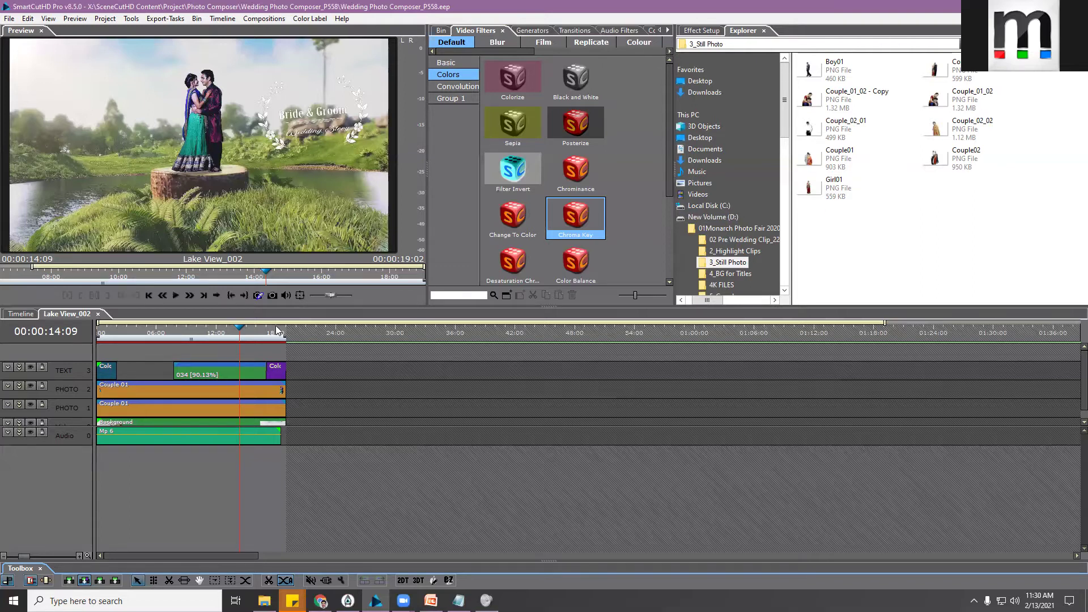
{"action": "left_click", "coordinate": [190, 326]}
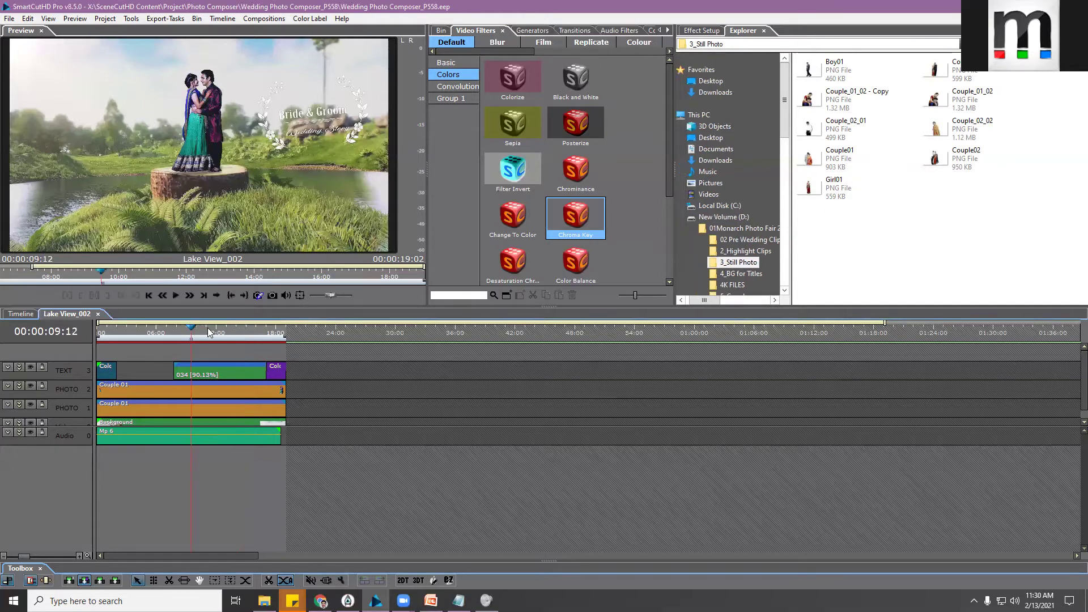
Check the file size of the Couple02 PNG in its file properties, then close them and keep the image selected
{"action": "left_click", "coordinate": [939, 165]}
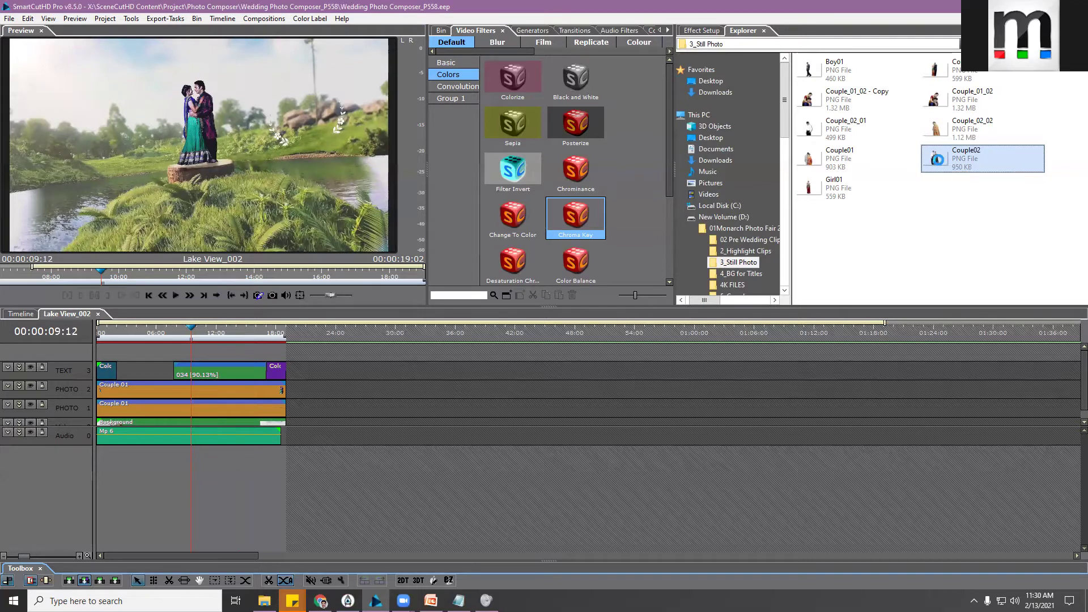
{"action": "right_click", "coordinate": [939, 162]}
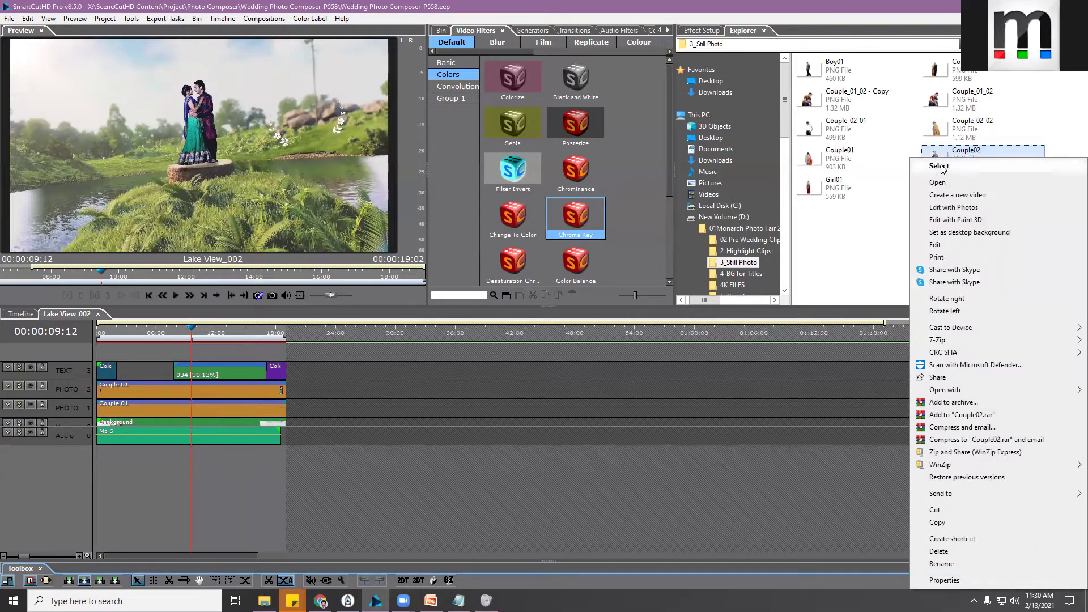
{"action": "left_click", "coordinate": [967, 581]}
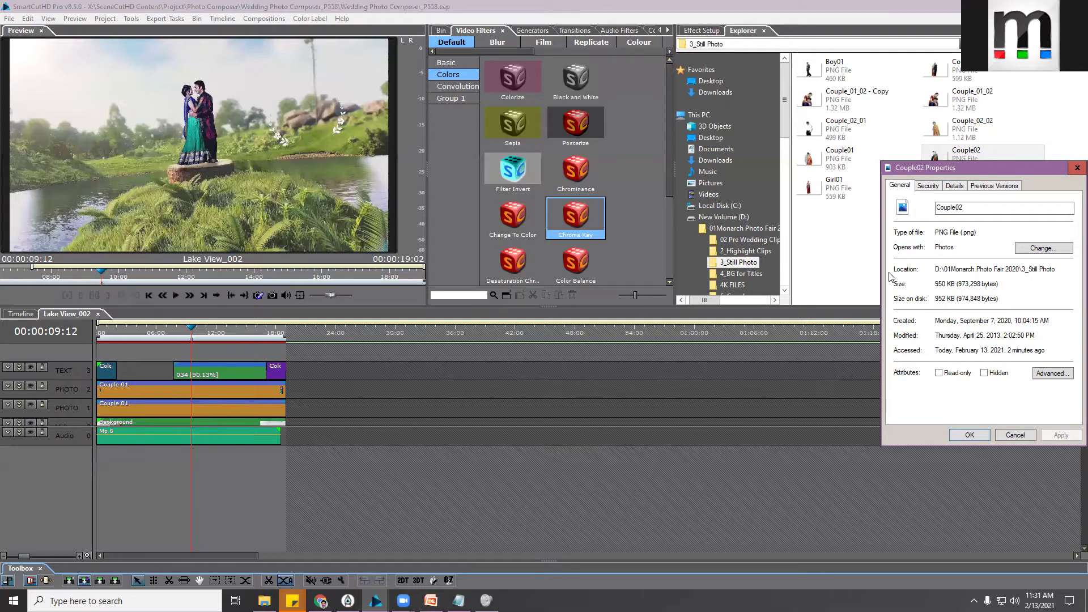
{"action": "left_click_drag", "start_coordinate": [979, 167], "coordinate": [701, 86]}
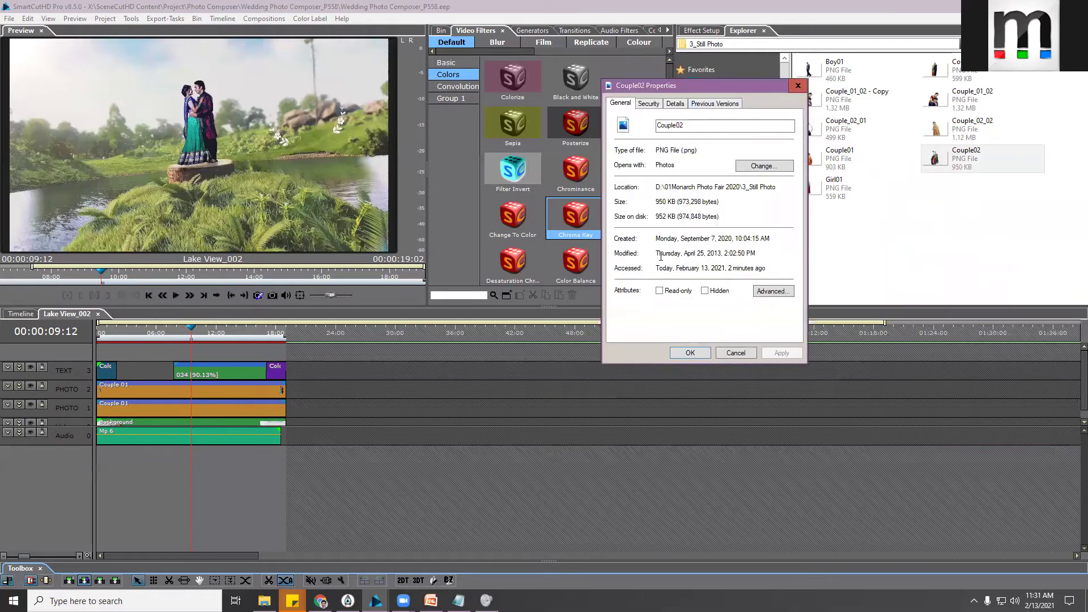
{"action": "left_click_drag", "start_coordinate": [656, 202], "coordinate": [721, 203]}
{"action": "left_click", "coordinate": [751, 352]}
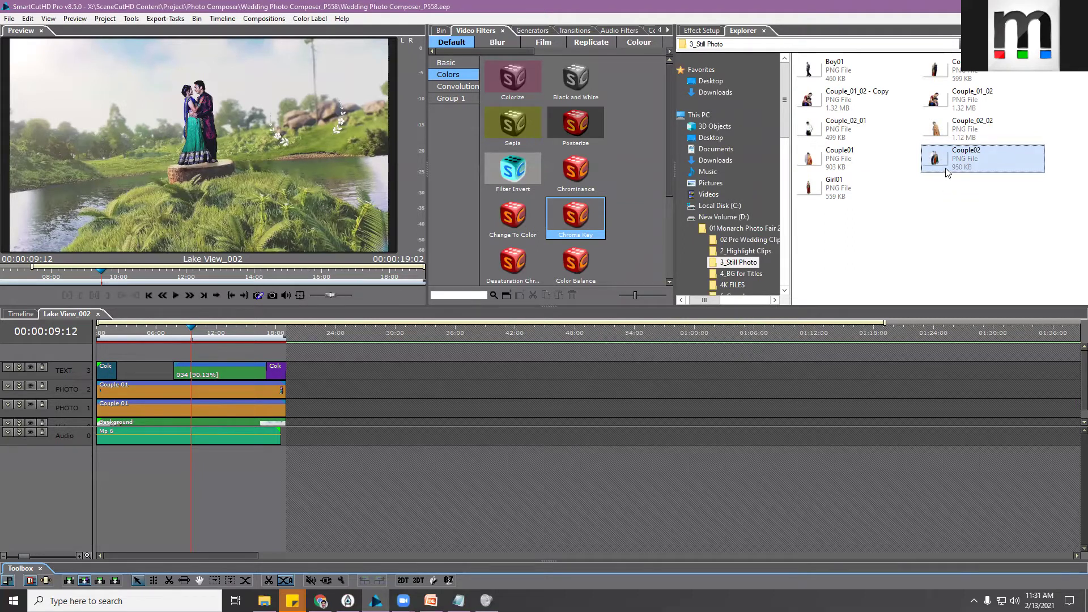
{"action": "mouse_move", "coordinate": [939, 160]}
{"action": "left_mouse_down"}
{"action": "mouse_move", "coordinate": [287, 379]}
{"action": "mouse_move", "coordinate": [175, 412]}
{"action": "mouse_move", "coordinate": [147, 403]}
{"action": "mouse_move", "coordinate": [870, 231]}
{"action": "mouse_move", "coordinate": [935, 195]}
{"action": "mouse_move", "coordinate": [936, 166]}
{"action": "left_mouse_up"}
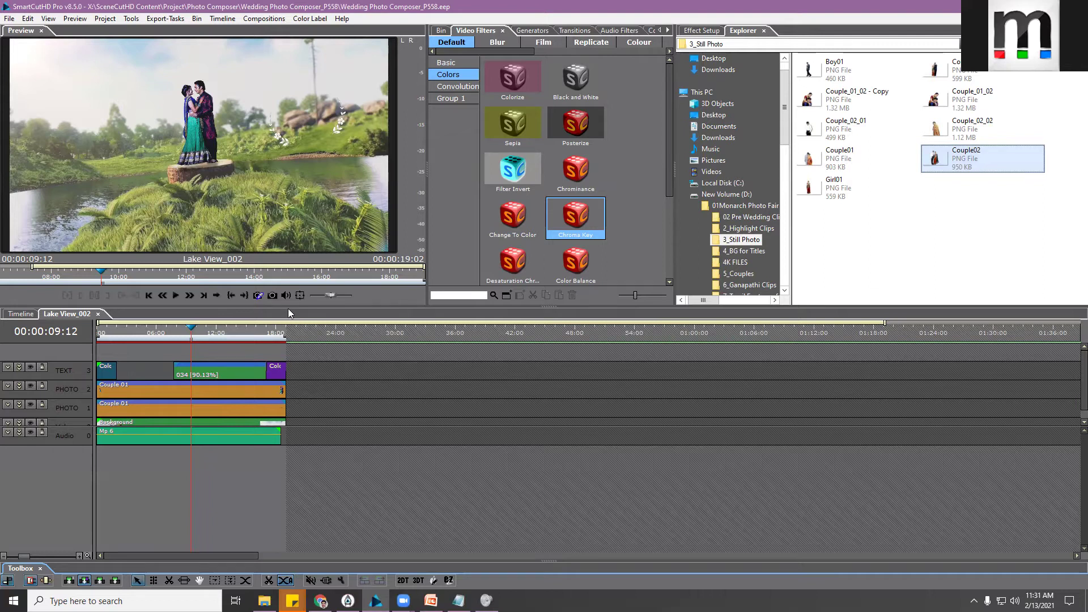
Enlarge the timeline area, place the playhead at 00:00:06:06, and magnify the tracks from the beginning of Lake View_002
{"action": "left_click_drag", "start_coordinate": [289, 306], "coordinate": [289, 171]}
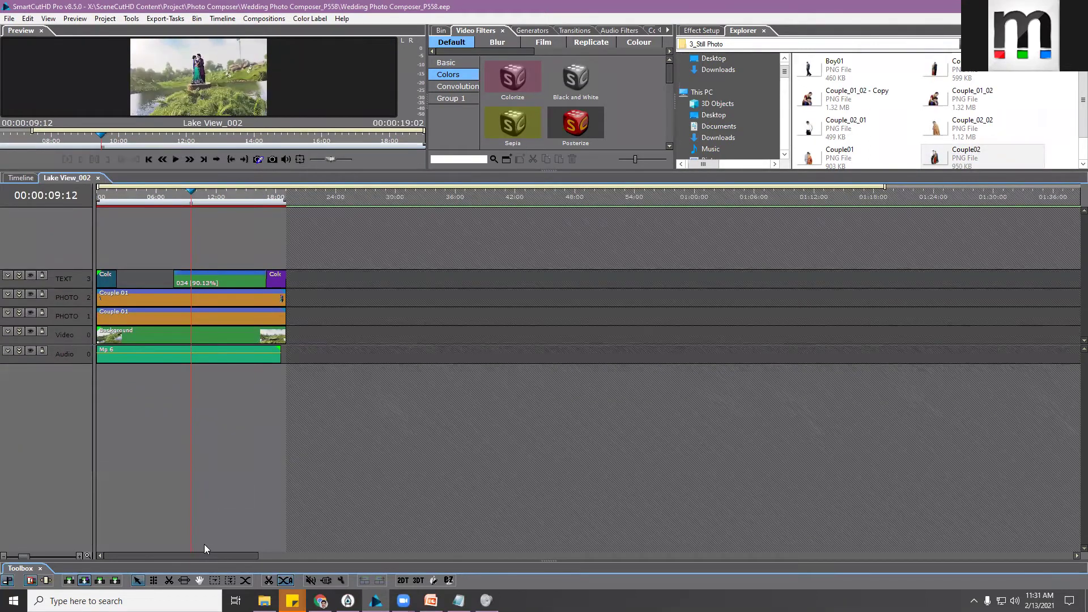
{"action": "left_click_drag", "start_coordinate": [25, 557], "coordinate": [41, 562]}
{"action": "left_click_drag", "start_coordinate": [238, 201], "coordinate": [97, 217]}
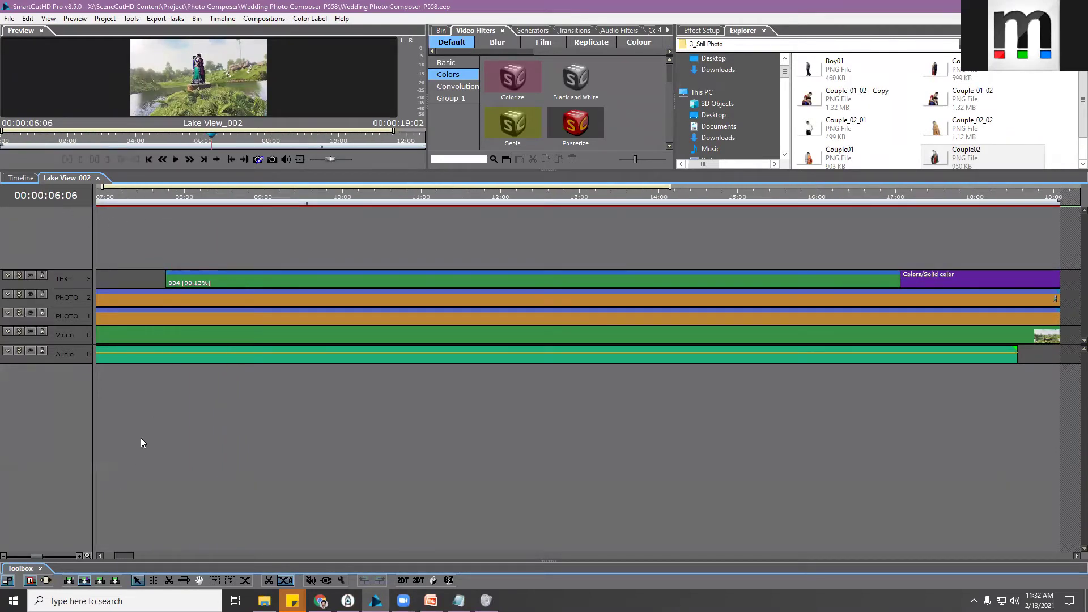
{"action": "left_click_drag", "start_coordinate": [123, 555], "coordinate": [111, 555]}
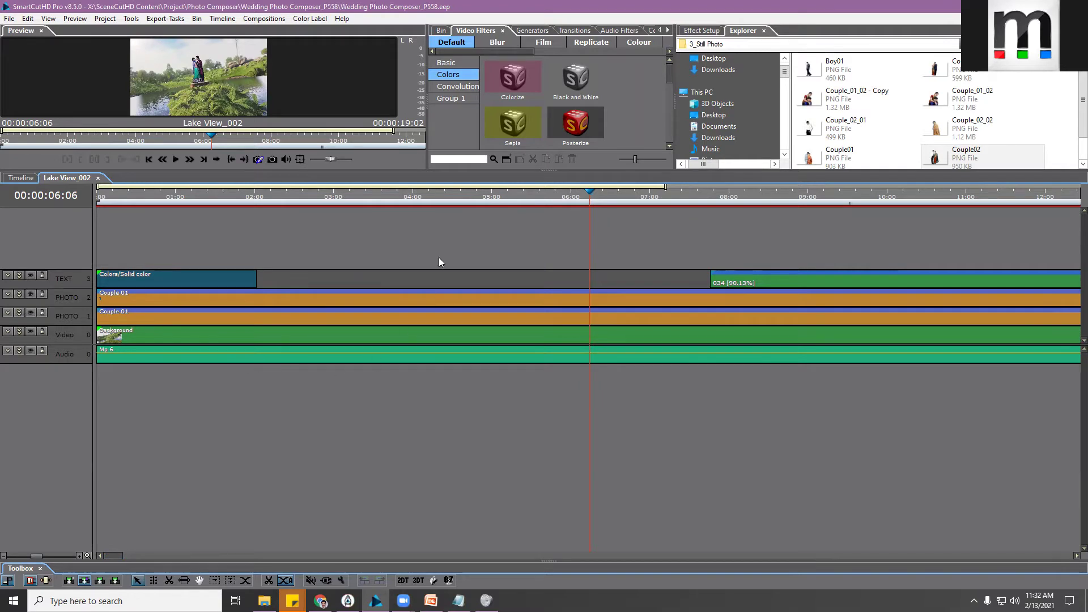
Review the label color defaults for each clip type in the preferences and close them without changes
{"action": "left_click", "coordinate": [11, 19]}
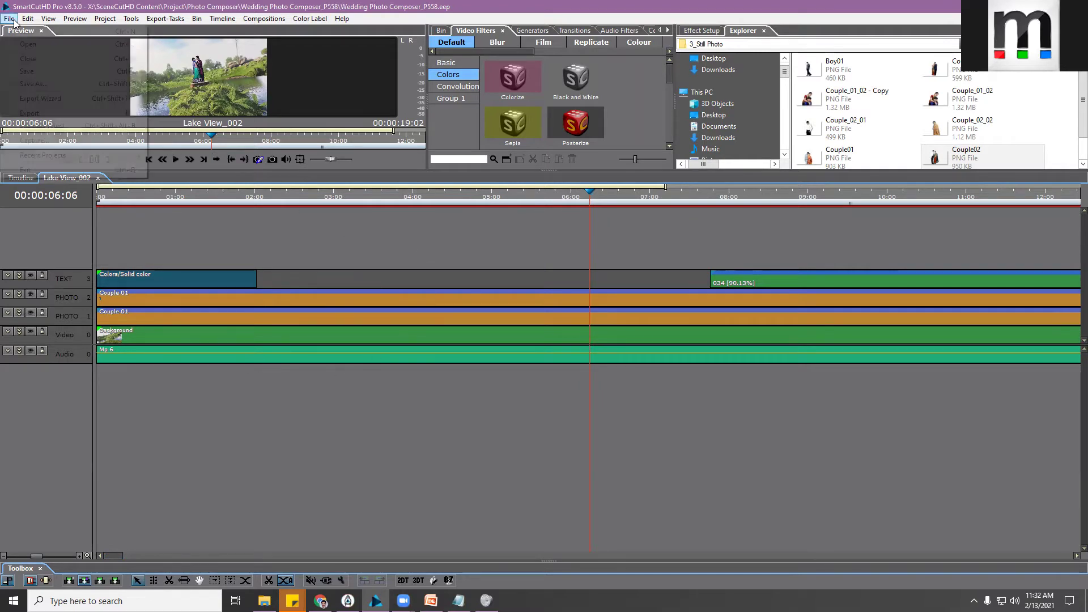
{"action": "left_click", "coordinate": [51, 163]}
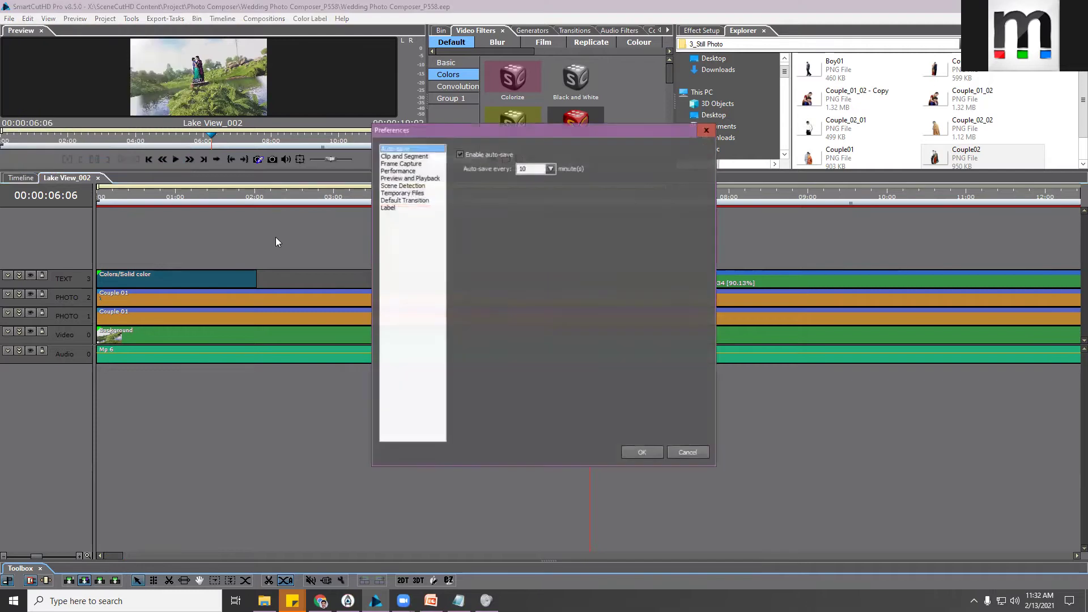
{"action": "left_click", "coordinate": [392, 208]}
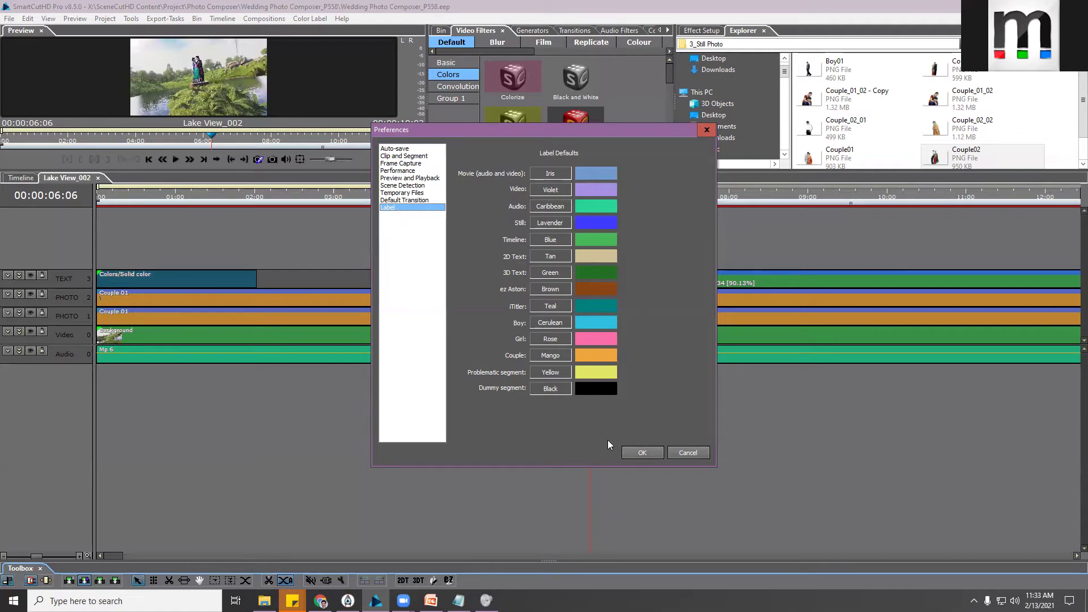
{"action": "left_click", "coordinate": [700, 453]}
Move the playhead to 00:00:02:01 and select the Couple 01 clip on the PHOTO 1 track
{"action": "left_click_drag", "start_coordinate": [150, 190], "coordinate": [261, 202]}
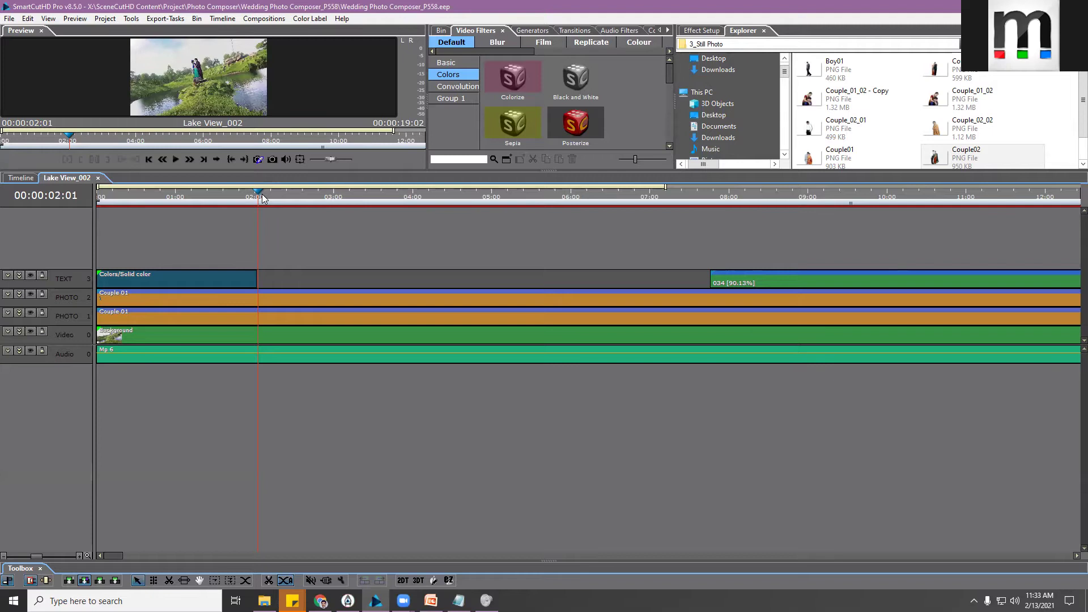
{"action": "left_click", "coordinate": [227, 321]}
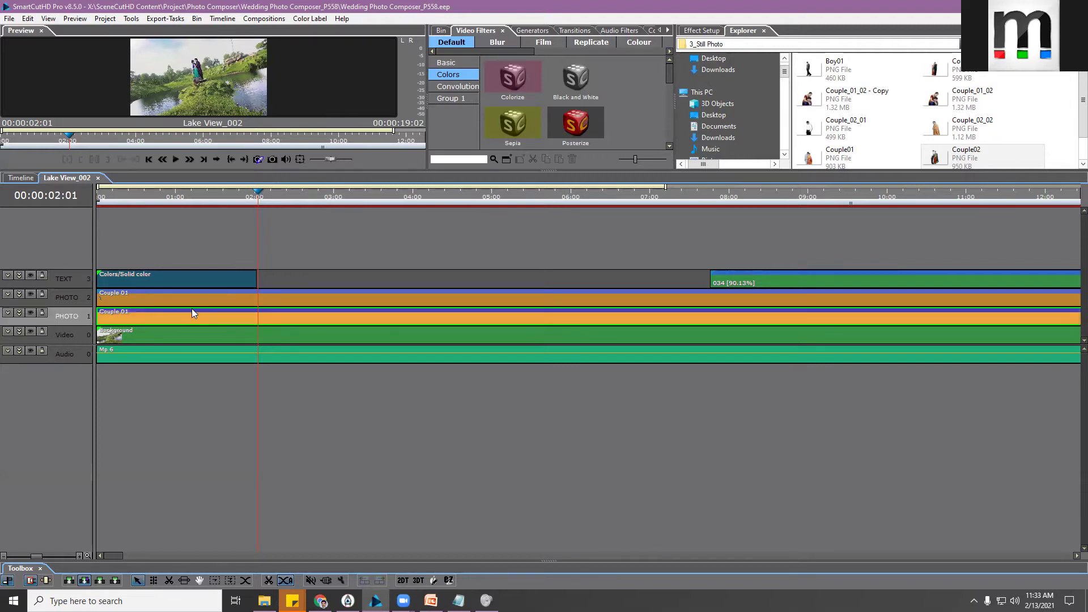
Select the TEXT, PHOTO 2 and PHOTO 1 tracks one after another, then select the Video and Audio tracks together
{"action": "left_click", "coordinate": [69, 277]}
{"action": "left_click", "coordinate": [70, 300]}
{"action": "left_click", "coordinate": [70, 314]}
{"action": "left_click", "coordinate": [70, 278]}
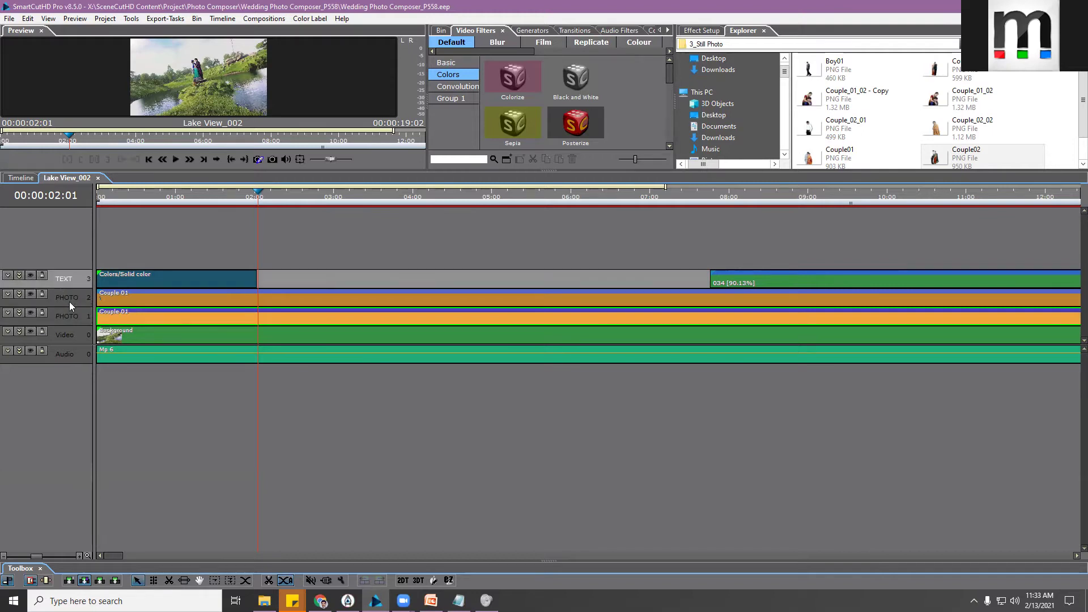
{"action": "left_click", "coordinate": [69, 302]}
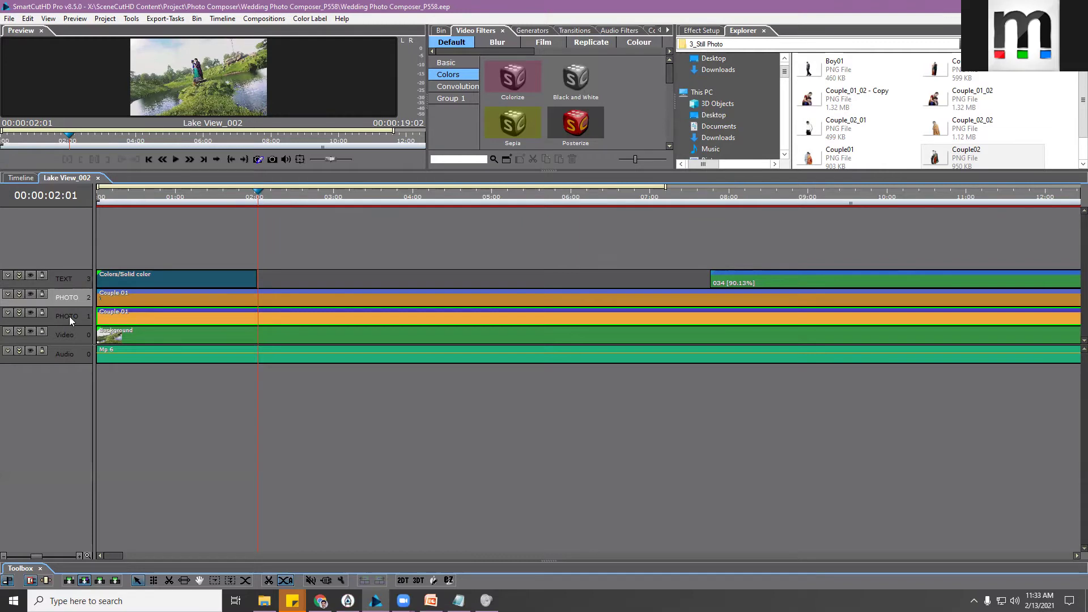
{"action": "left_click", "coordinate": [69, 316]}
{"action": "left_click", "coordinate": [67, 336]}
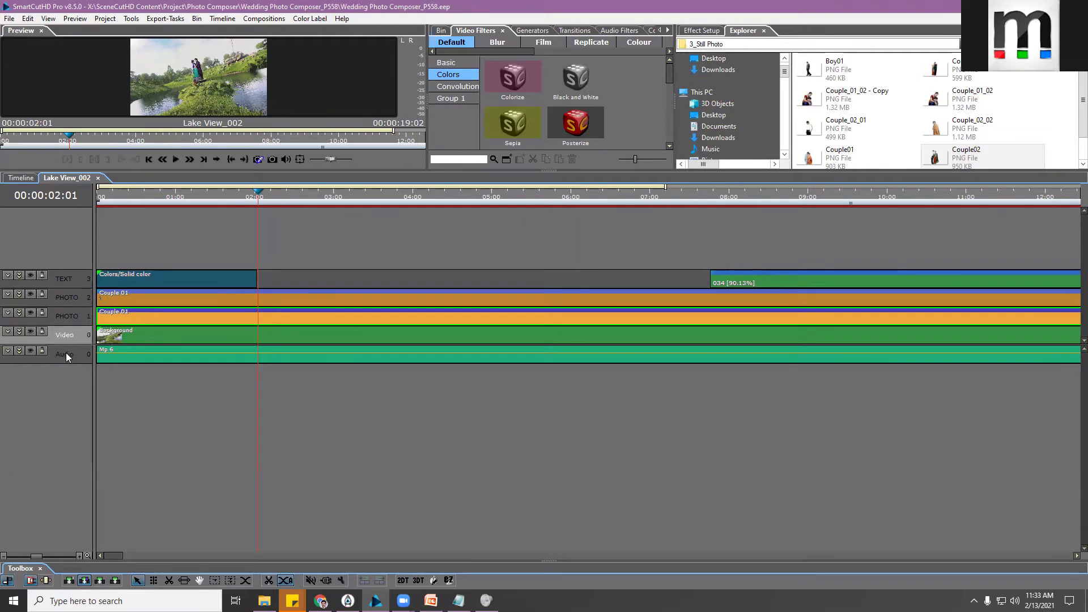
{"action": "left_click", "coordinate": [66, 353], "text": "ctrl"}
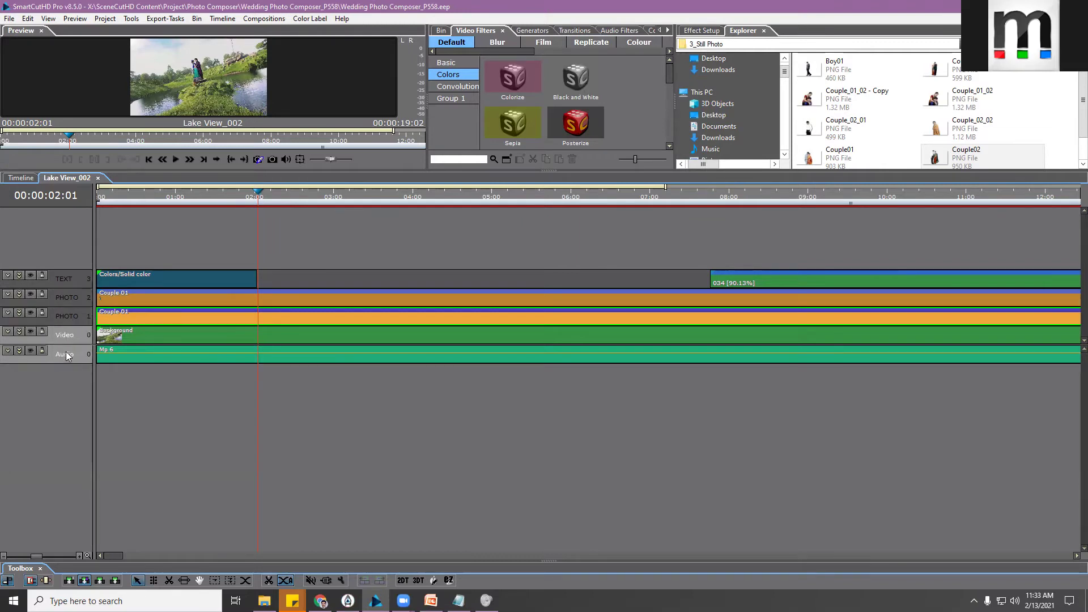
Open the PHOTO 1 and PHOTO 2 track names for editing without changes, and select the Couple 01 clip on PHOTO 2
{"action": "left_click", "coordinate": [65, 321]}
{"action": "left_click", "coordinate": [64, 318]}
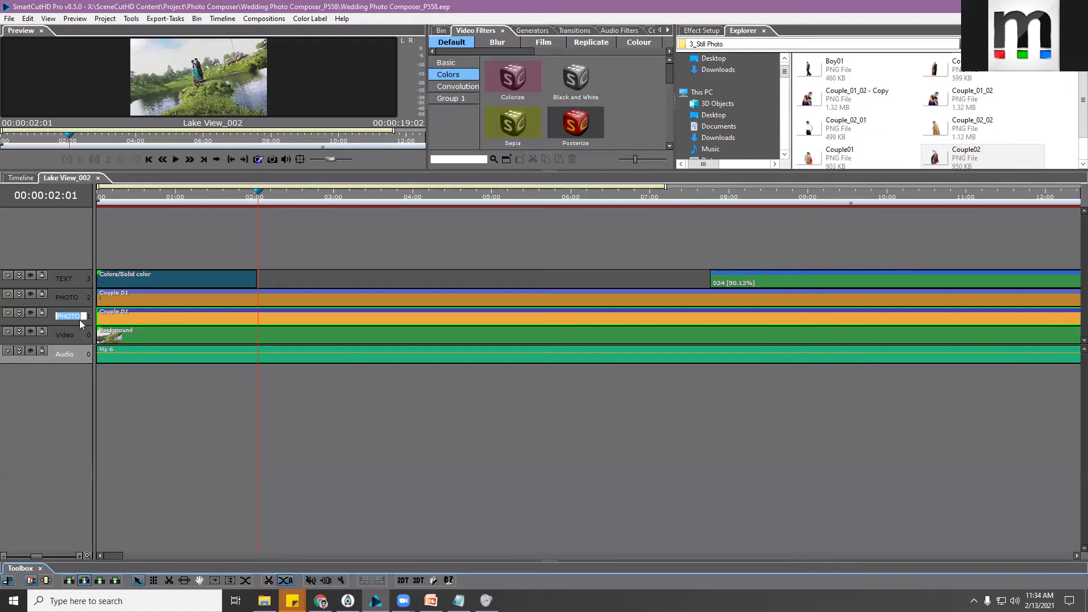
{"action": "double_click", "coordinate": [67, 300]}
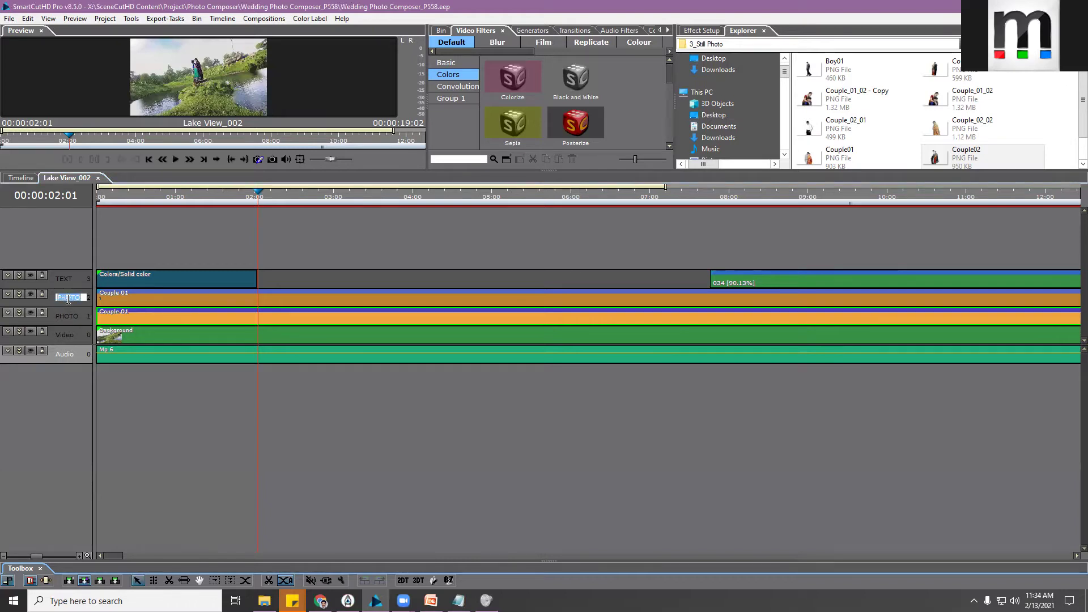
{"action": "left_click", "coordinate": [248, 302]}
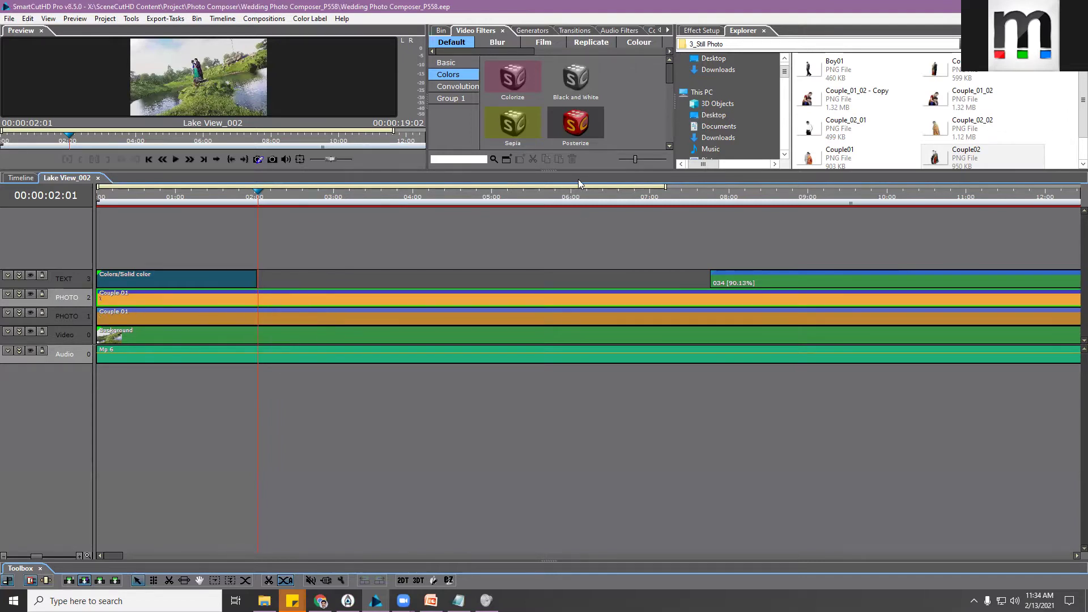
Enlarge the preview area and switch the PHOTO 2 track's visibility off and on repeatedly to compare the picture
{"action": "left_click_drag", "start_coordinate": [544, 169], "coordinate": [544, 235]}
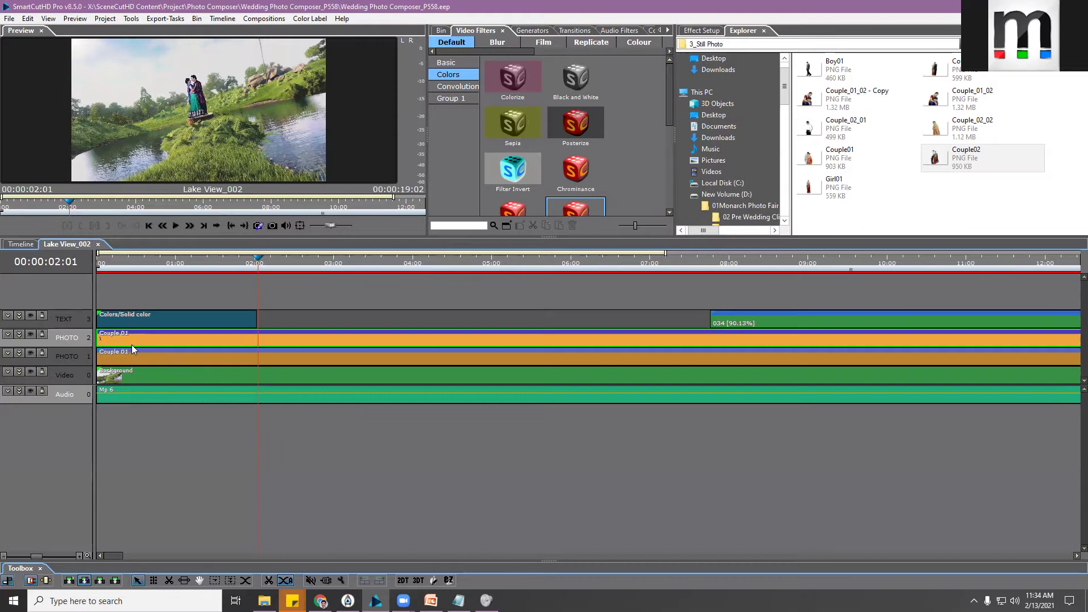
{"action": "left_click", "coordinate": [31, 335]}
{"action": "left_click", "coordinate": [31, 335]}
{"action": "left_click", "coordinate": [31, 335]}
{"action": "left_click", "coordinate": [30, 335]}
{"action": "left_click", "coordinate": [30, 334]}
{"action": "left_click", "coordinate": [30, 335]}
{"action": "left_click", "coordinate": [30, 335]}
{"action": "left_click", "coordinate": [30, 334]}
{"action": "left_click", "coordinate": [30, 335]}
{"action": "left_click", "coordinate": [30, 335]}
{"action": "left_click", "coordinate": [30, 335]}
{"action": "left_click", "coordinate": [30, 335]}
{"action": "left_click", "coordinate": [29, 334]}
{"action": "left_click", "coordinate": [30, 334]}
Highlight the PHOTO 2 track's Couple 01 clip in the bin and select its source photo there
{"action": "right_click", "coordinate": [240, 338]}
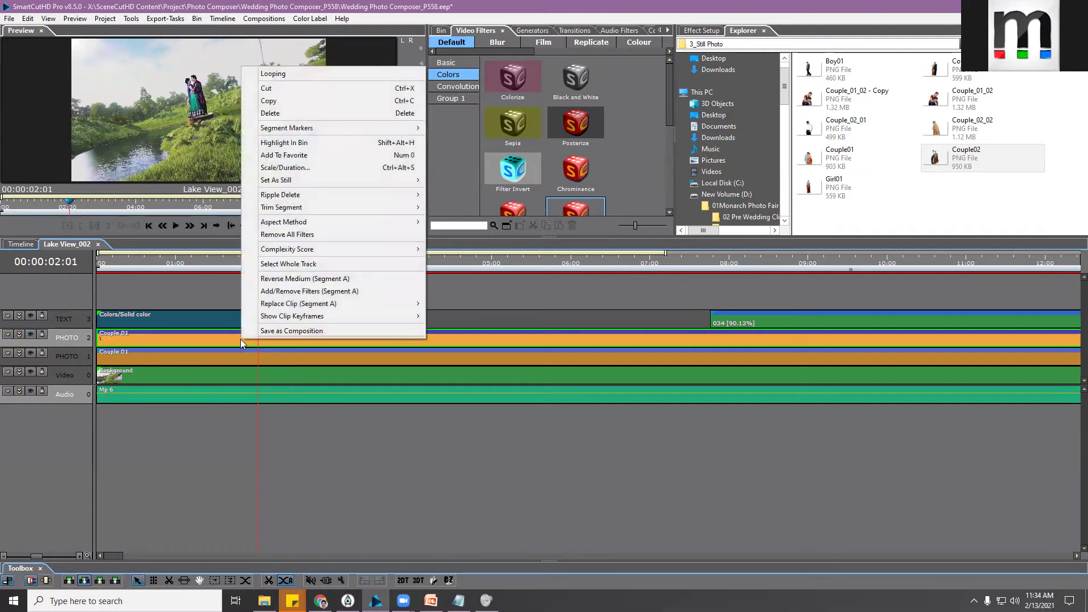
{"action": "left_click", "coordinate": [297, 146]}
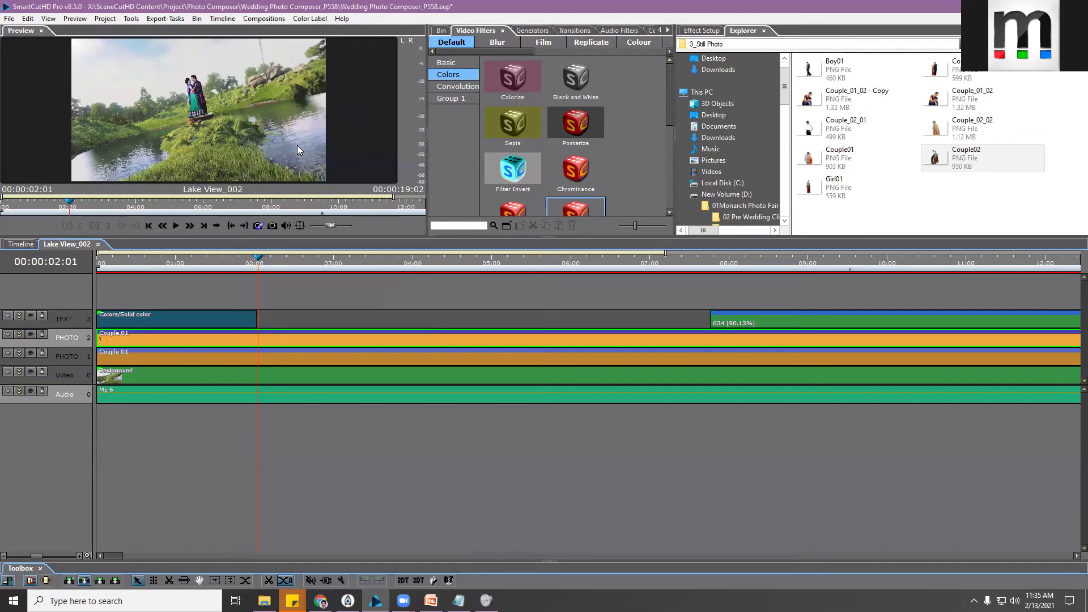
{"action": "left_click", "coordinate": [445, 31]}
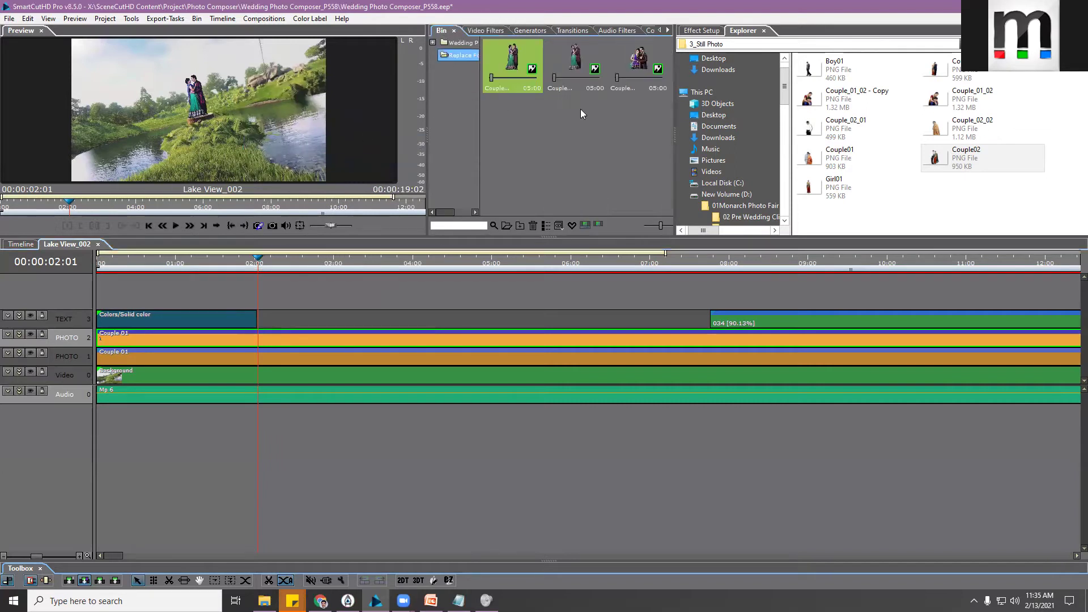
{"action": "left_click", "coordinate": [509, 71]}
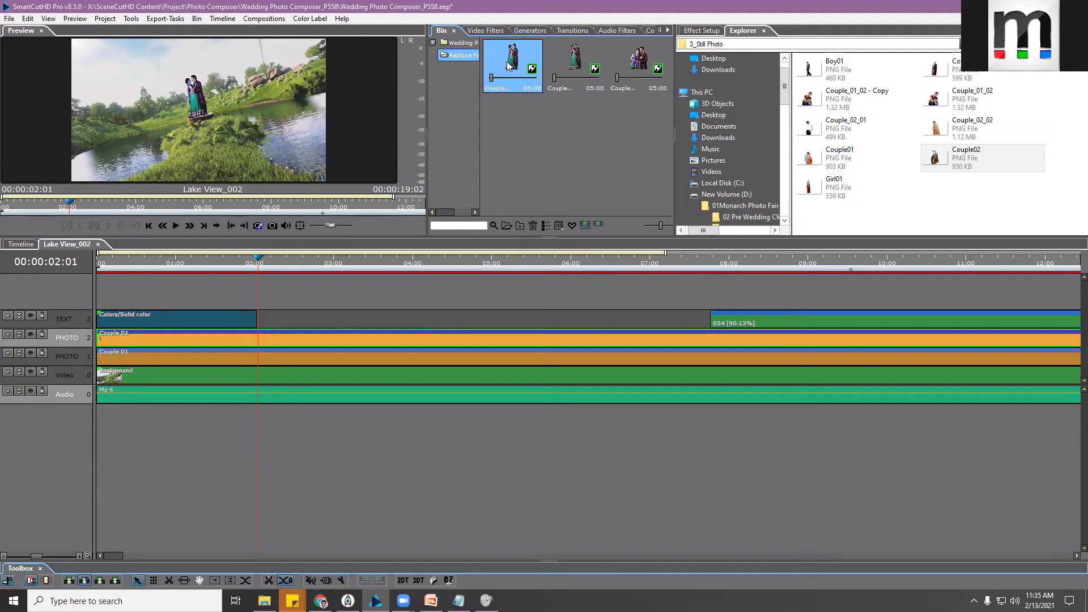
{"action": "right_click", "coordinate": [361, 332]}
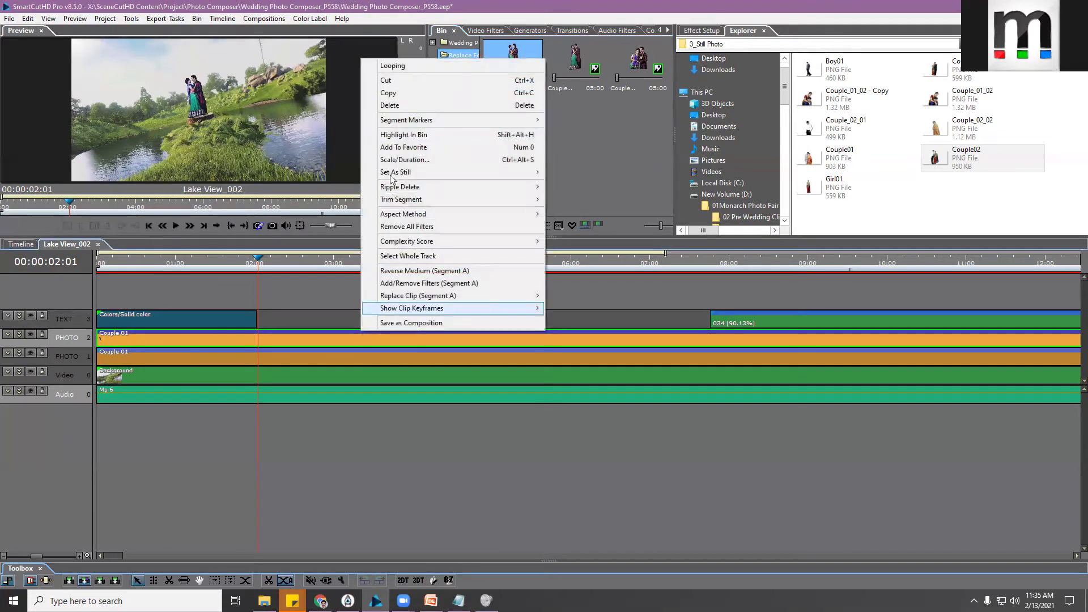
{"action": "left_click", "coordinate": [404, 136]}
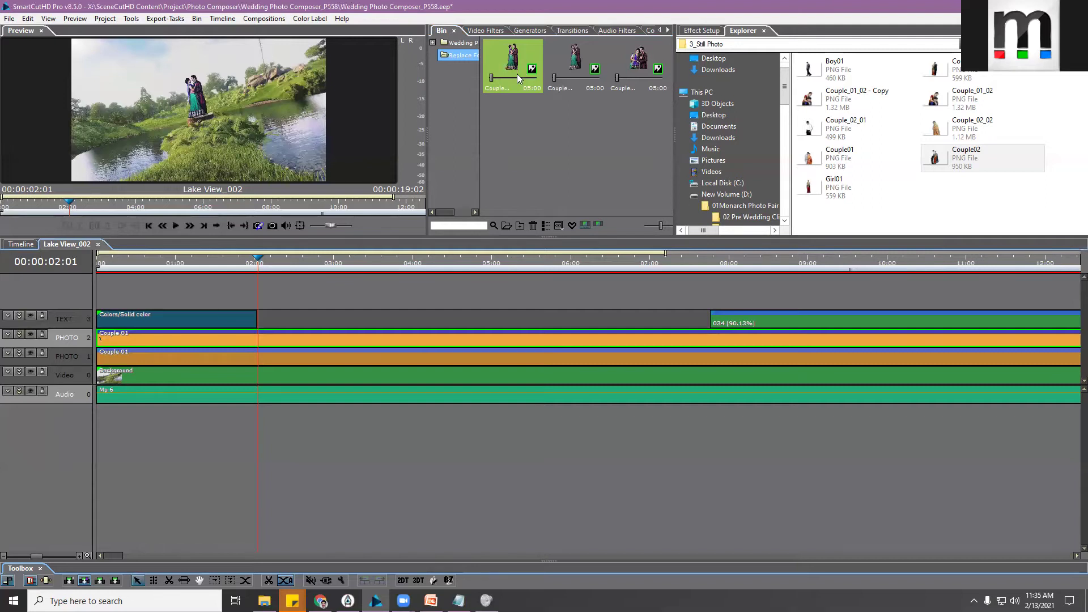
{"action": "left_click", "coordinate": [514, 65]}
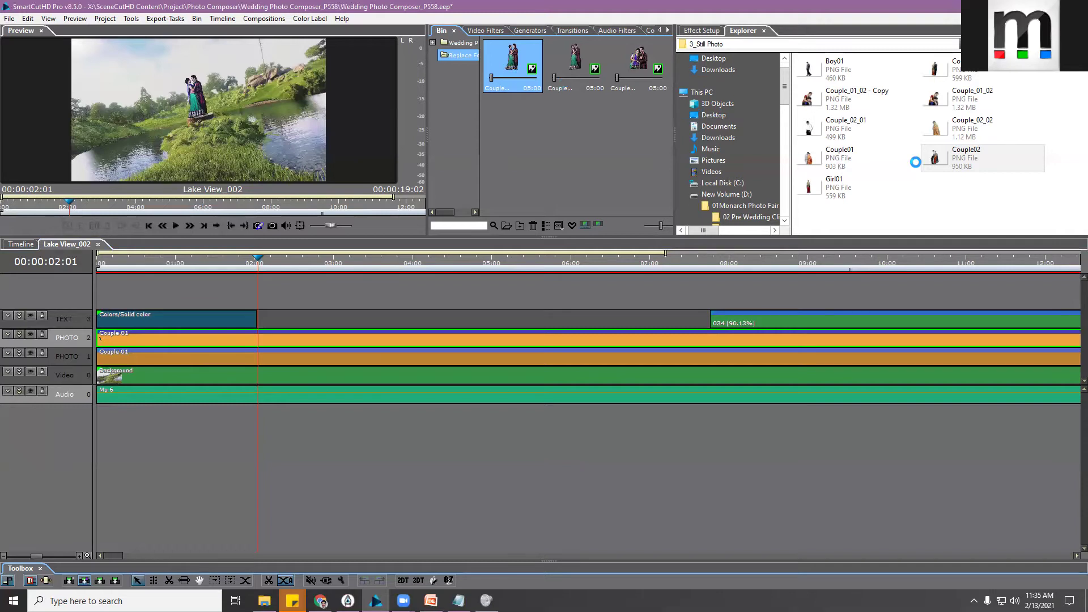
Try to bring the Couple02 still photo onto the Couple 01 photo in the bin
{"action": "left_click", "coordinate": [952, 159]}
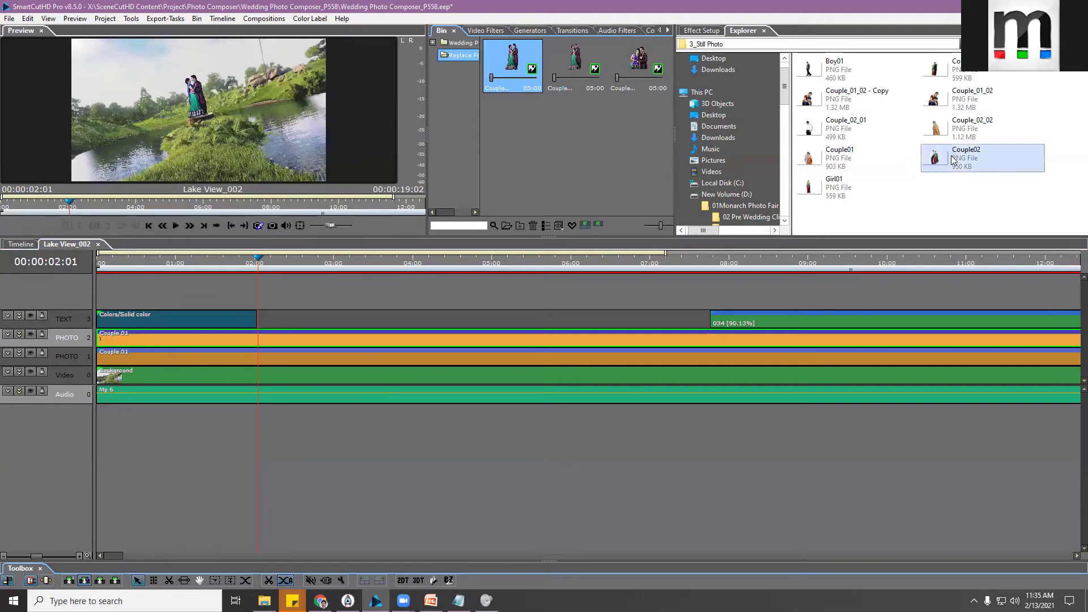
{"action": "left_click_drag", "start_coordinate": [928, 161], "coordinate": [533, 70]}
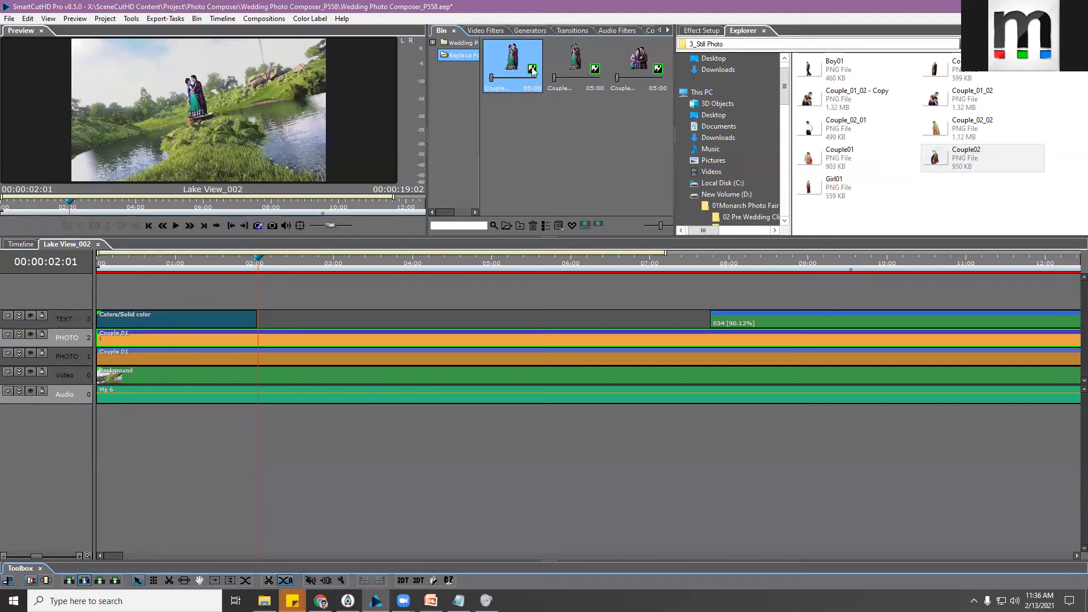
{"action": "left_click", "coordinate": [962, 163]}
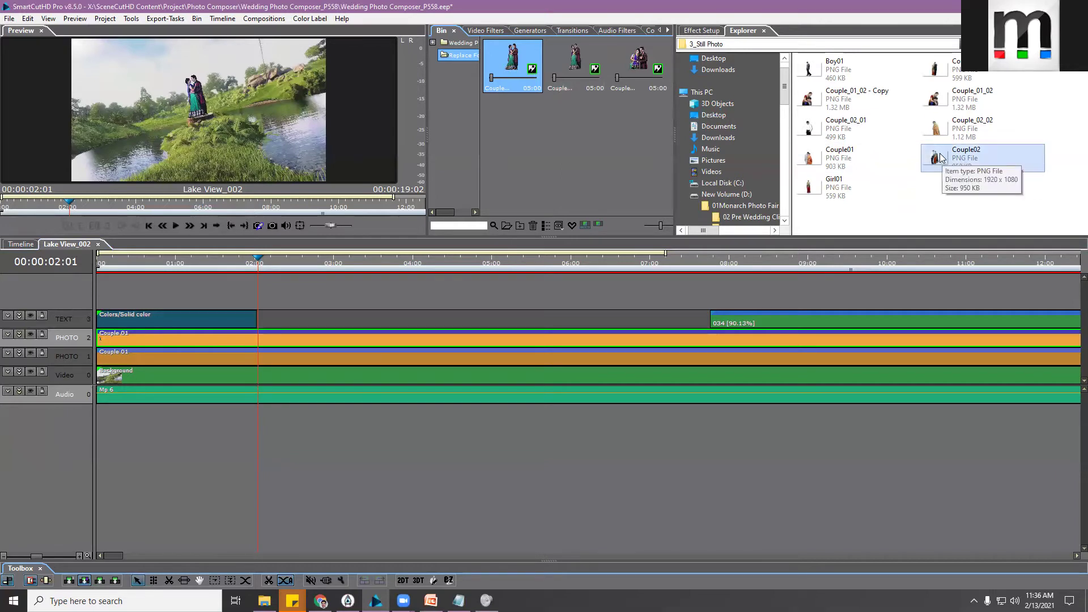
{"action": "left_click_drag", "start_coordinate": [944, 160], "coordinate": [878, 170]}
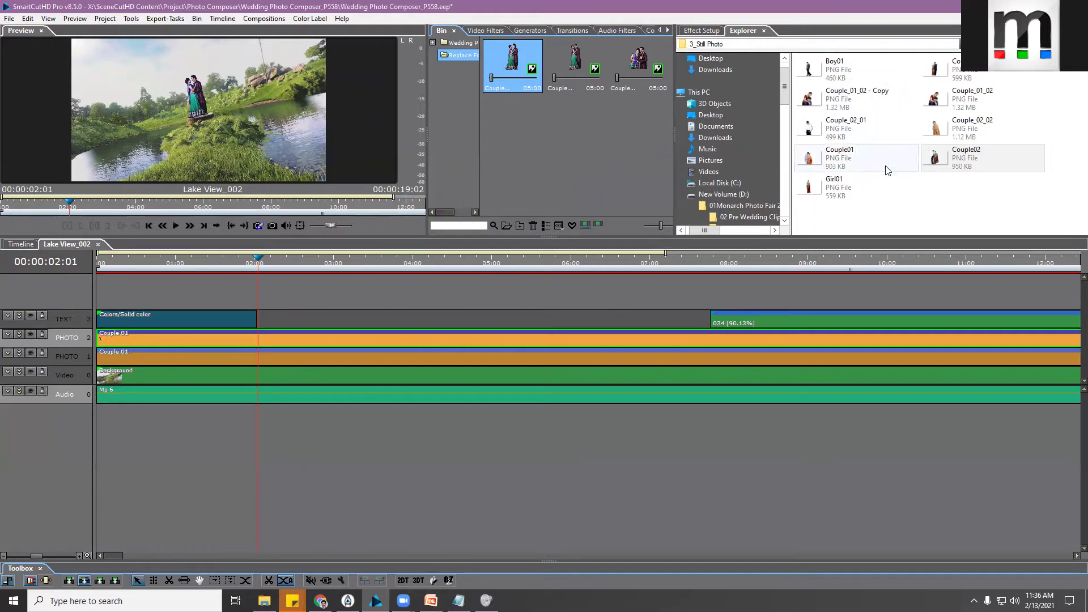
Bring up the on-screen keyboard to show the Shift modifier, and close it again
{"action": "key", "text": "super"}
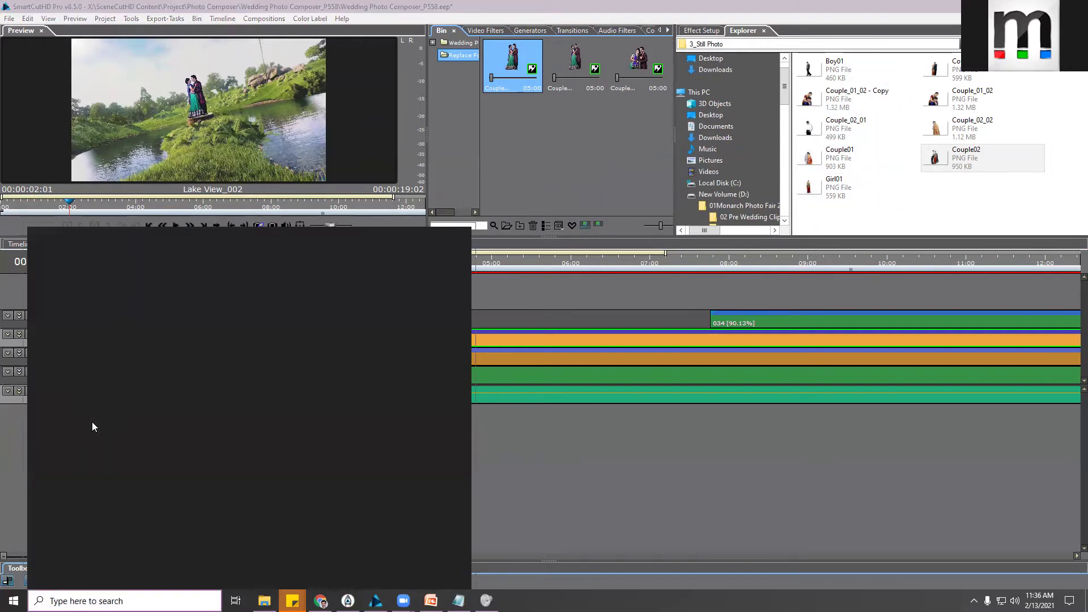
{"action": "left_click", "coordinate": [108, 390]}
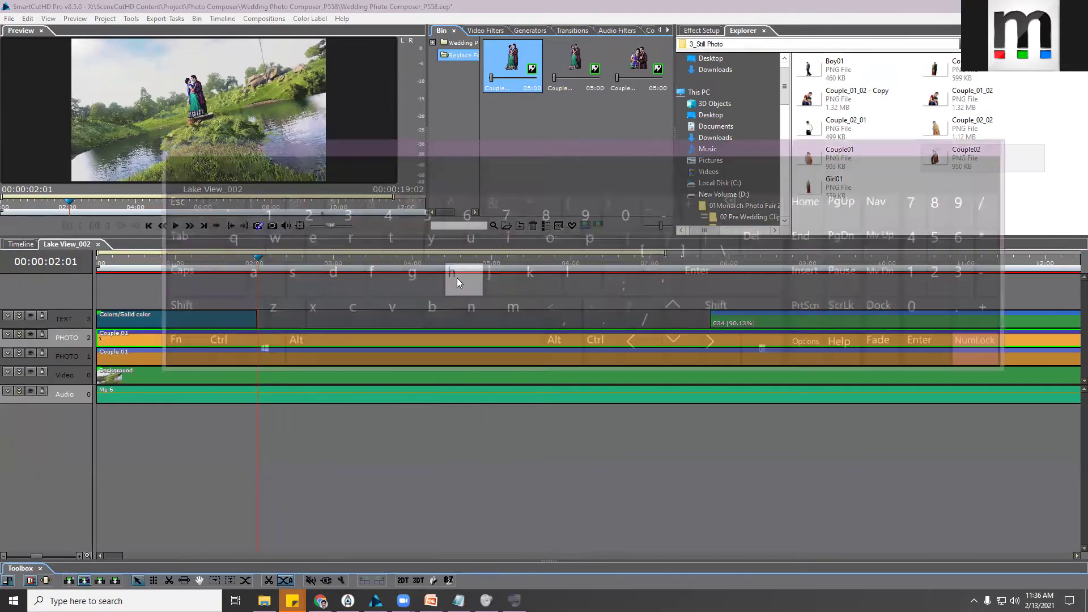
{"action": "key", "text": "ctrl"}
{"action": "key", "text": "ctrl"}
{"action": "left_click", "coordinate": [197, 313]}
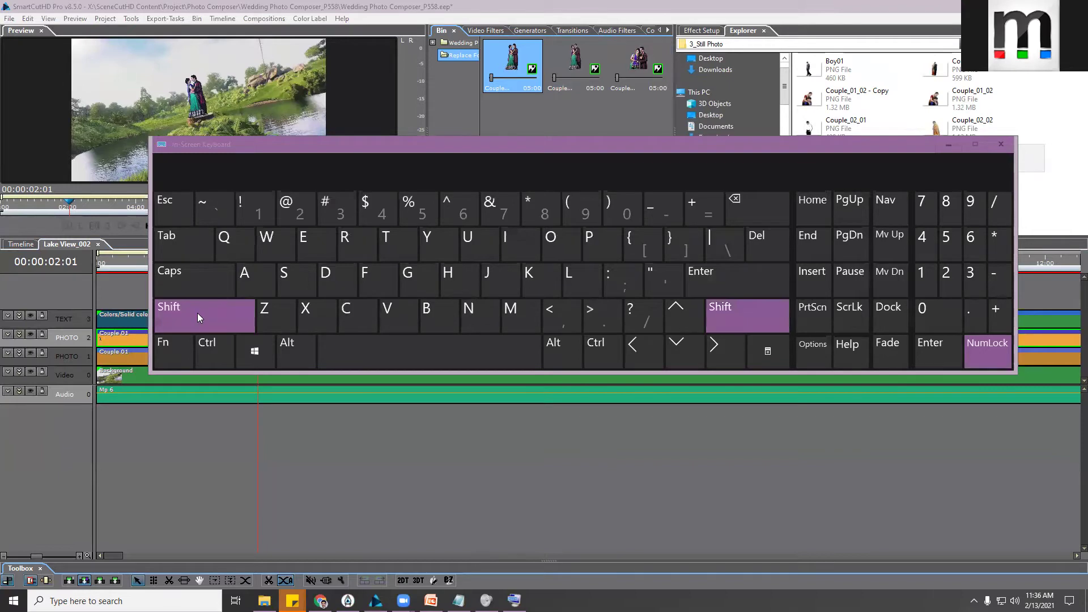
{"action": "left_click", "coordinate": [1001, 144]}
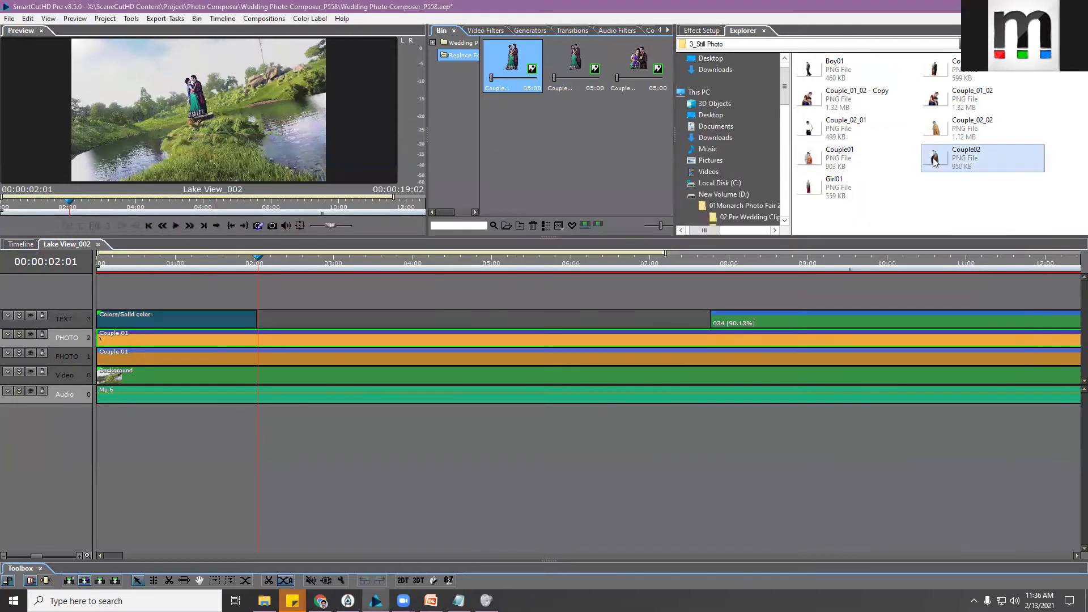
Replace the Couple 01 clip on the PHOTO 2 track with the Couple02 photo from the 3_Still Photo folder
{"action": "left_click_drag", "start_coordinate": [937, 159], "coordinate": [157, 346]}
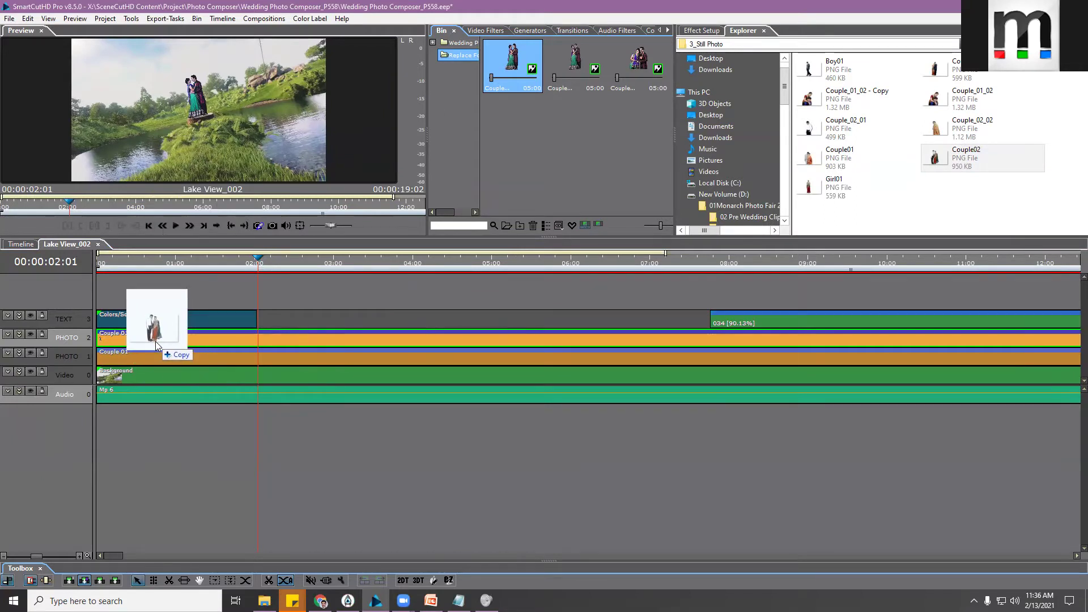
{"action": "left_click_drag", "start_coordinate": [155, 342], "coordinate": [157, 342]}
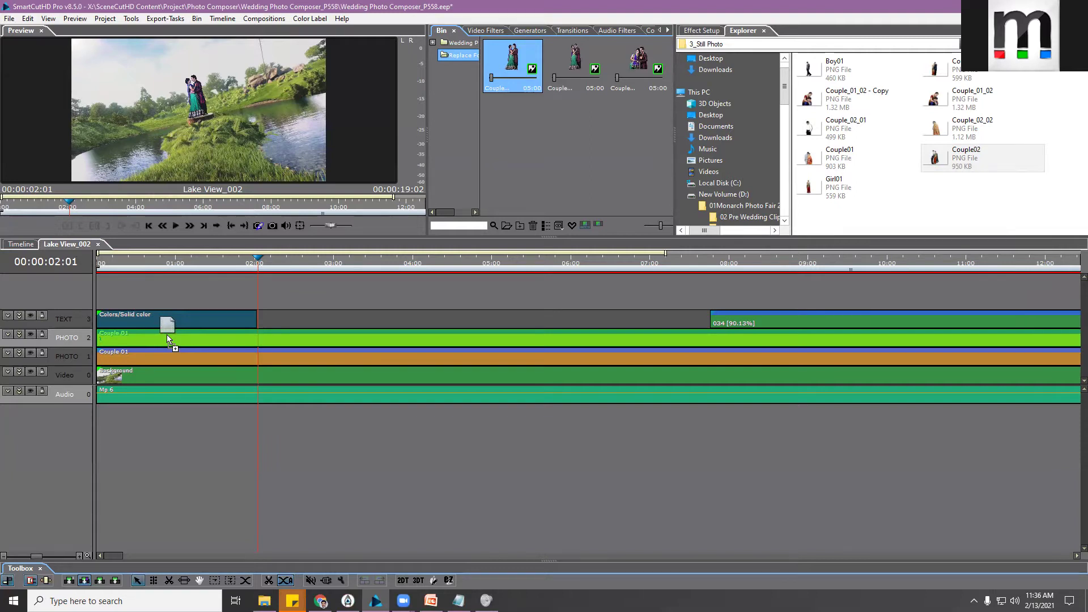
{"action": "mouse_move", "coordinate": [167, 334]}
{"action": "left_mouse_down"}
{"action": "mouse_move", "coordinate": [165, 290]}
{"action": "mouse_move", "coordinate": [152, 342]}
{"action": "mouse_move", "coordinate": [169, 270]}
{"action": "mouse_move", "coordinate": [171, 336]}
{"action": "left_mouse_up"}
{"action": "left_click_drag", "start_coordinate": [172, 336], "coordinate": [172, 336]}
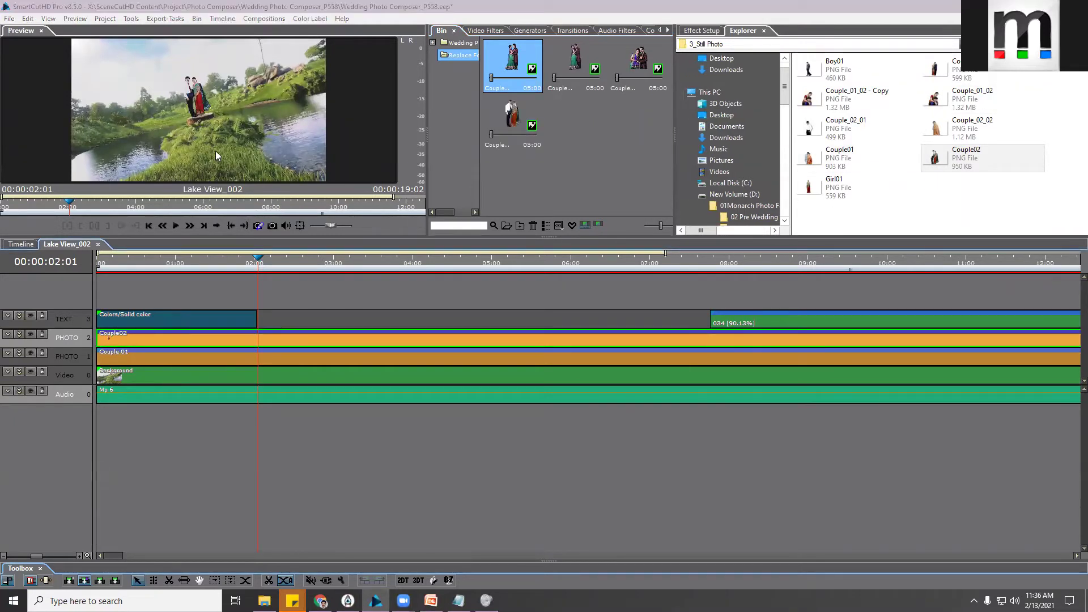
Review the replaced photo by scrubbing to 00:00:06:00 and 00:00:08:12, and show the full length of Lake View_002
{"action": "left_click", "coordinate": [282, 263]}
{"action": "left_click_drag", "start_coordinate": [298, 263], "coordinate": [573, 266]}
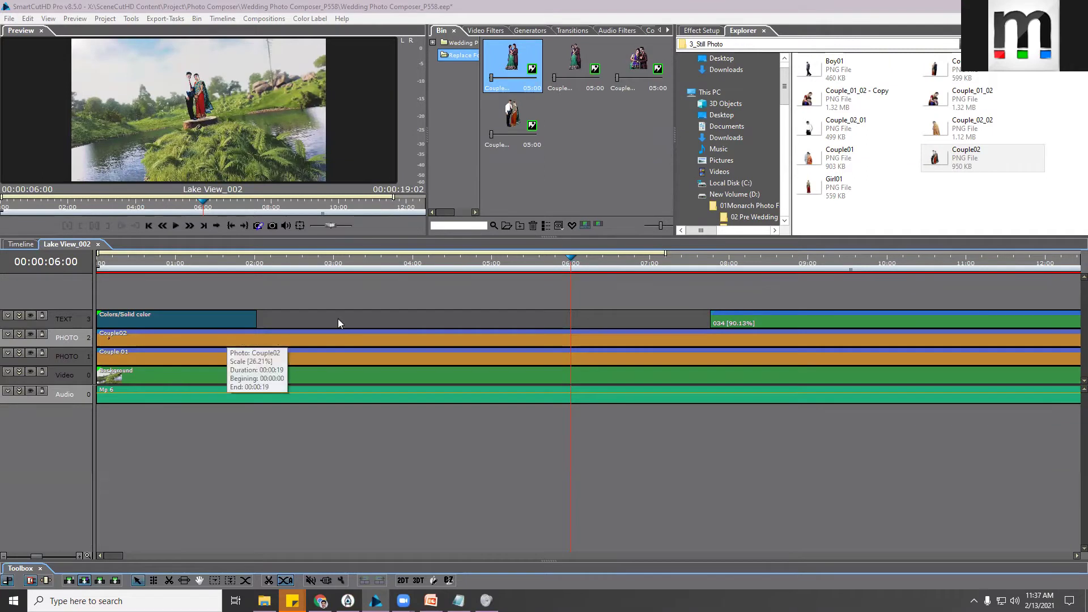
{"action": "left_click", "coordinate": [648, 266]}
{"action": "left_click_drag", "start_coordinate": [679, 265], "coordinate": [767, 258]}
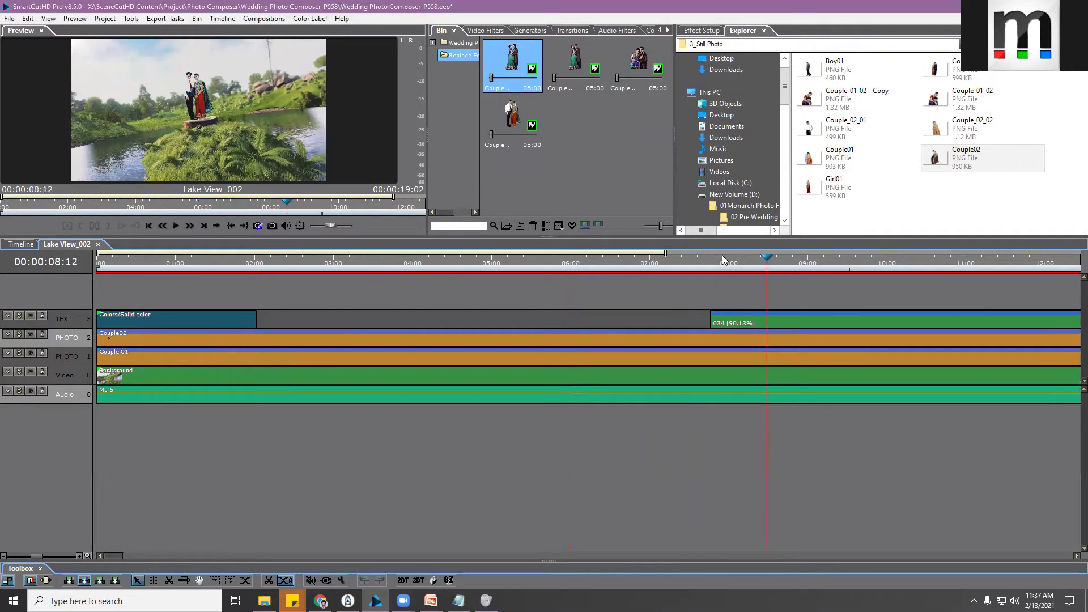
{"action": "left_click_drag", "start_coordinate": [665, 259], "coordinate": [785, 261]}
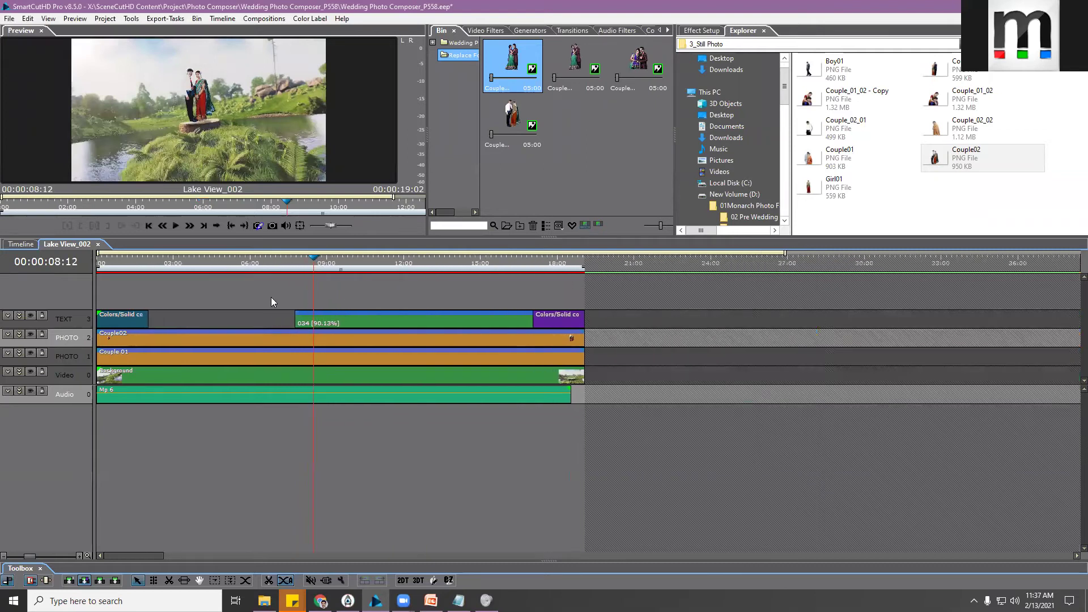
Select the Couple02 clip, show its effect settings, and toggle the Basic/Motion filter repeatedly to compare the result
{"action": "left_click", "coordinate": [234, 340]}
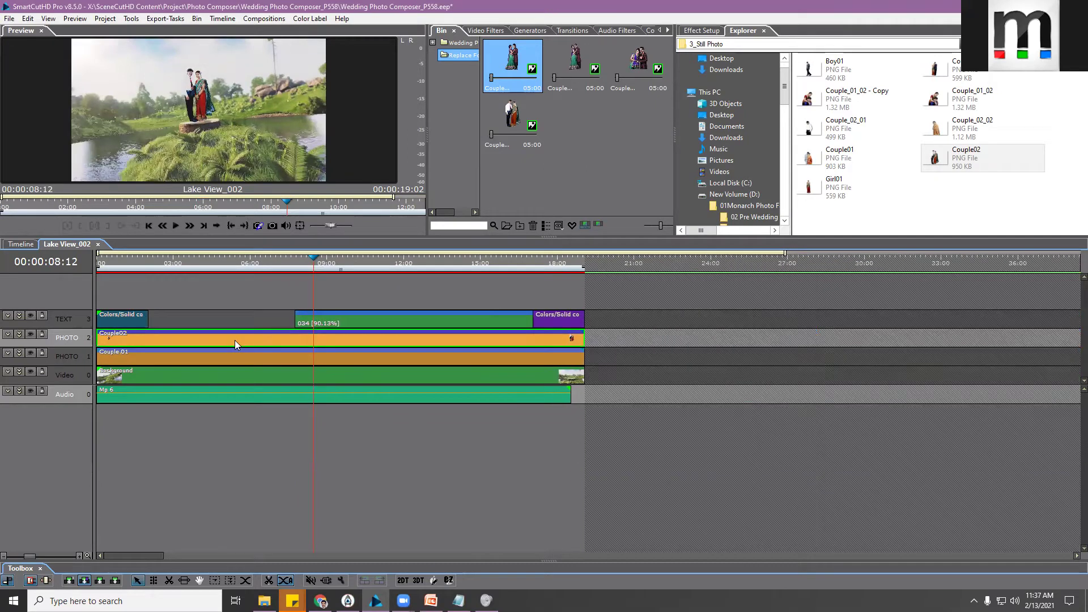
{"action": "left_click", "coordinate": [703, 31]}
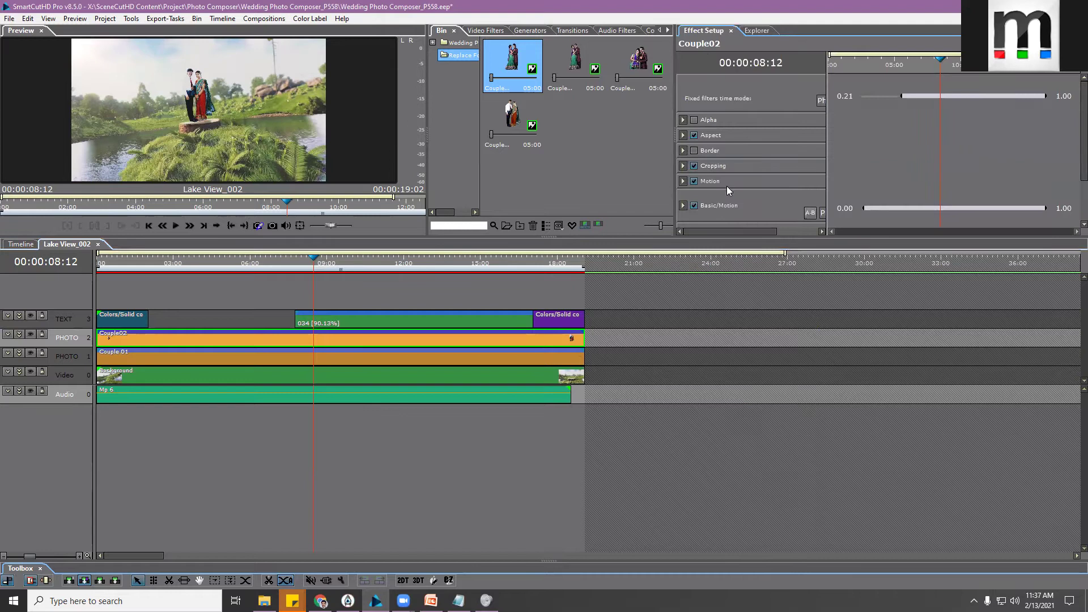
{"action": "scroll", "coordinate": [768, 177], "scroll_direction": "down", "scroll_amount": 2}
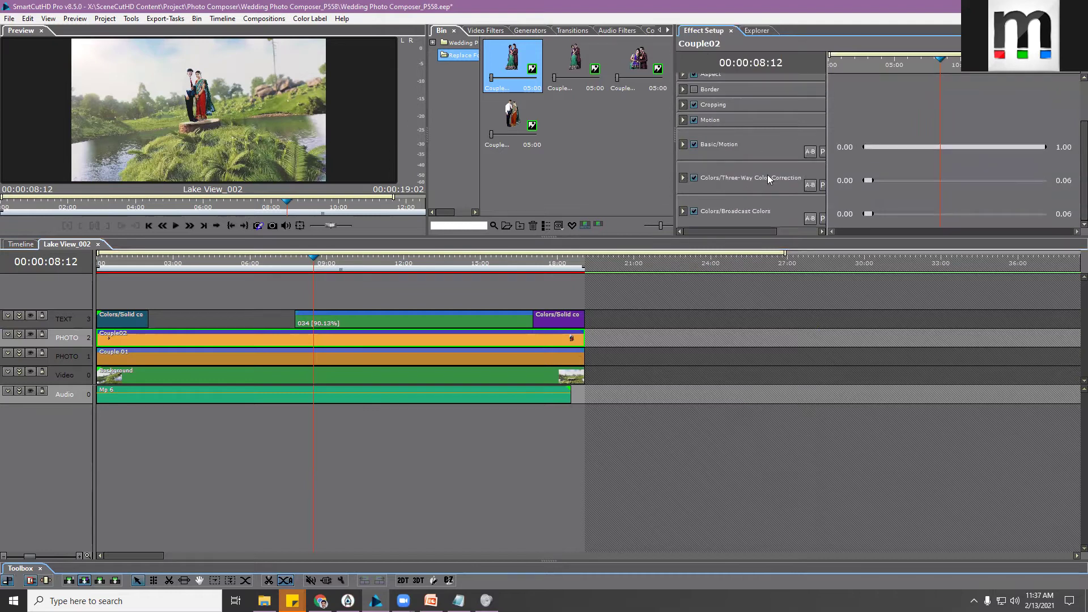
{"action": "left_click", "coordinate": [694, 145]}
{"action": "left_click", "coordinate": [694, 146]}
{"action": "left_click", "coordinate": [694, 145]}
{"action": "left_click", "coordinate": [694, 145]}
{"action": "left_click", "coordinate": [694, 145]}
{"action": "left_click", "coordinate": [694, 145]}
{"action": "left_click", "coordinate": [694, 145]}
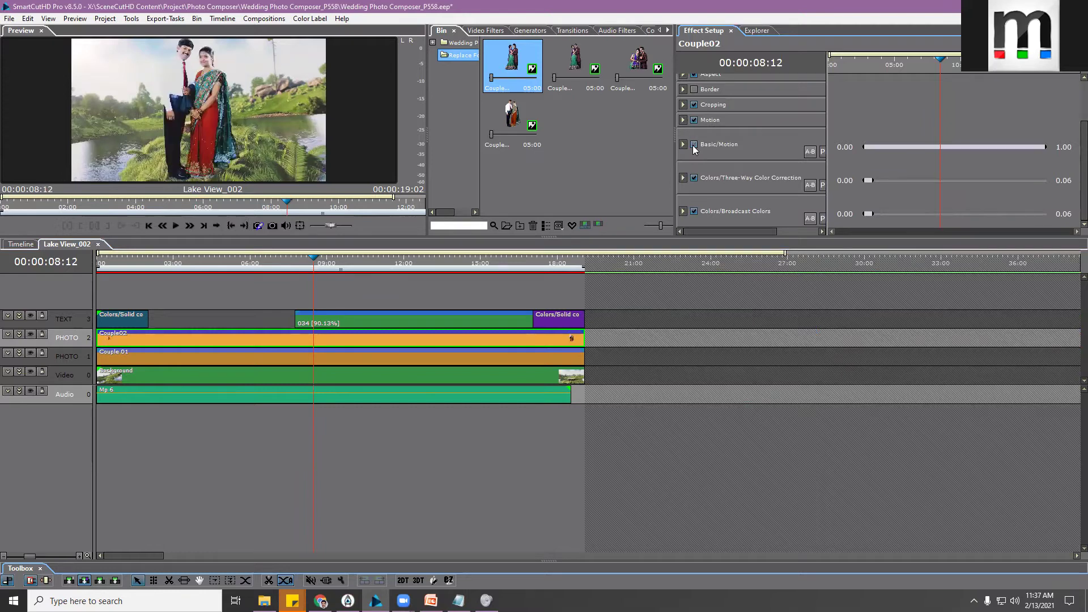
Widen the effect settings, re-enable Basic/Motion on Couple02, and examine its Scaling keyframes with the playhead at 00:00:14:24
{"action": "left_click_drag", "start_coordinate": [674, 137], "coordinate": [515, 137]}
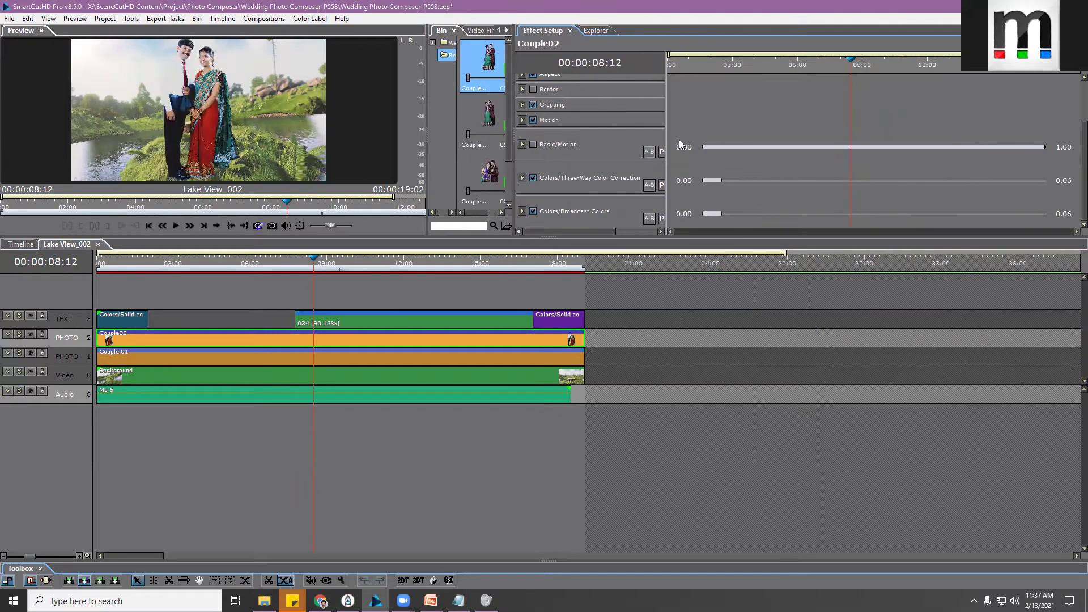
{"action": "left_click_drag", "start_coordinate": [673, 137], "coordinate": [898, 138]}
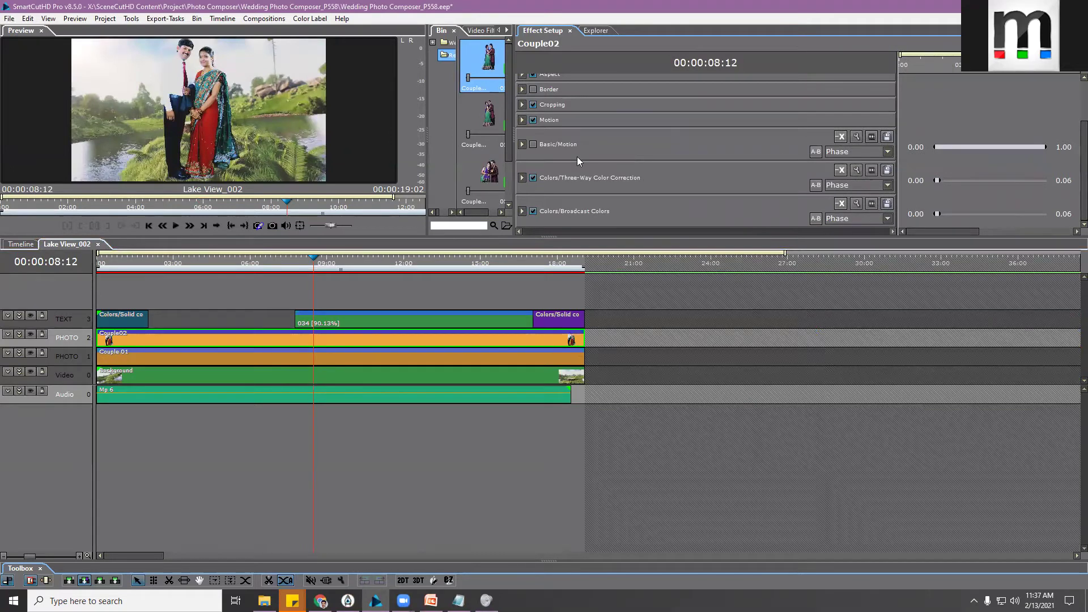
{"action": "left_click", "coordinate": [533, 144]}
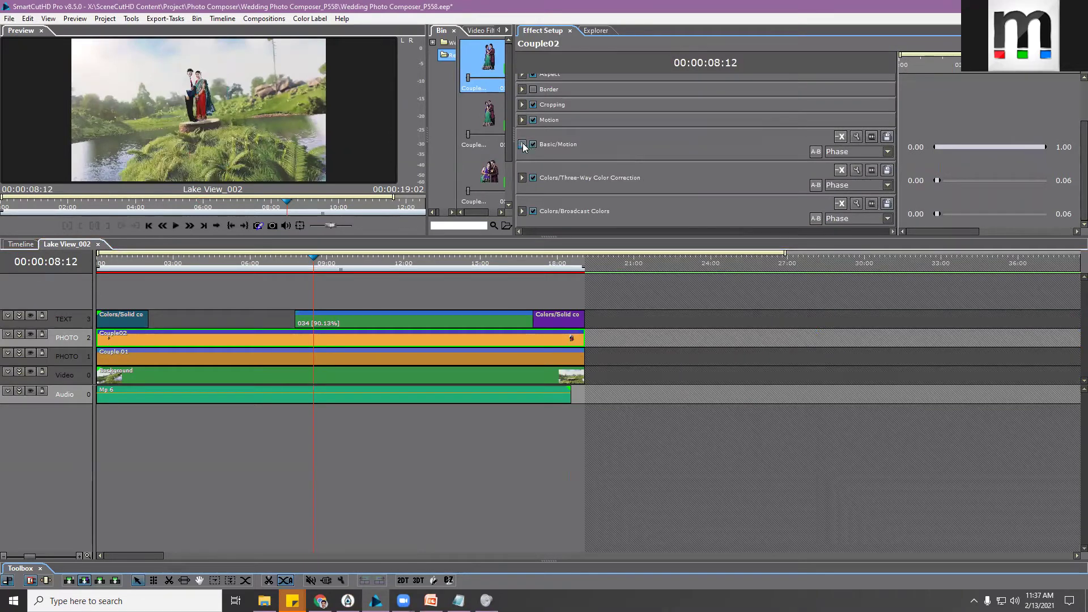
{"action": "left_click", "coordinate": [522, 145]}
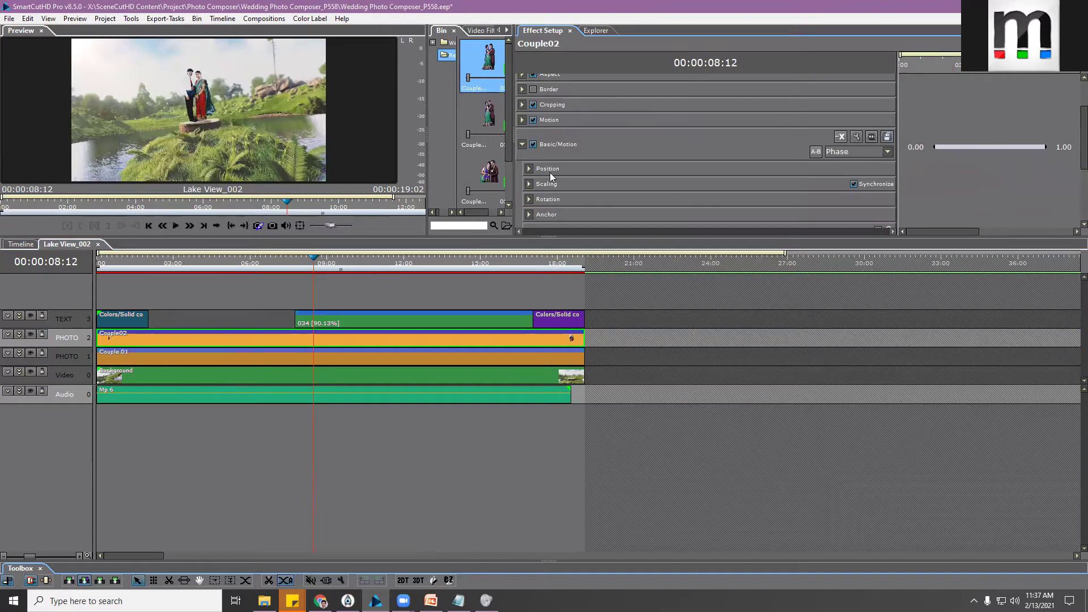
{"action": "left_click", "coordinate": [529, 184]}
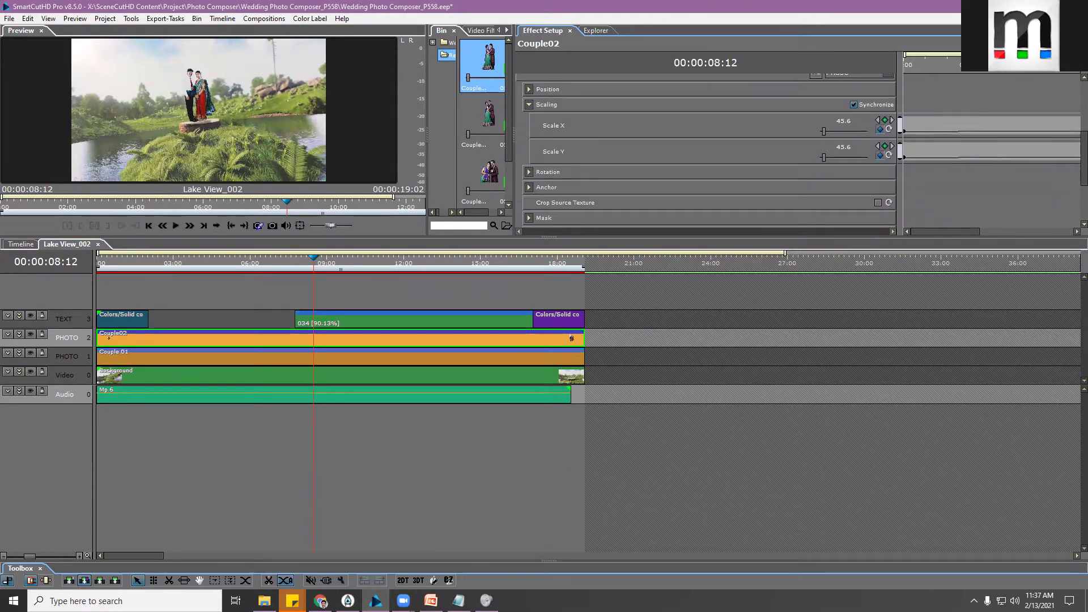
{"action": "left_click", "coordinate": [934, 59]}
{"action": "left_click_drag", "start_coordinate": [956, 62], "coordinate": [1042, 61]}
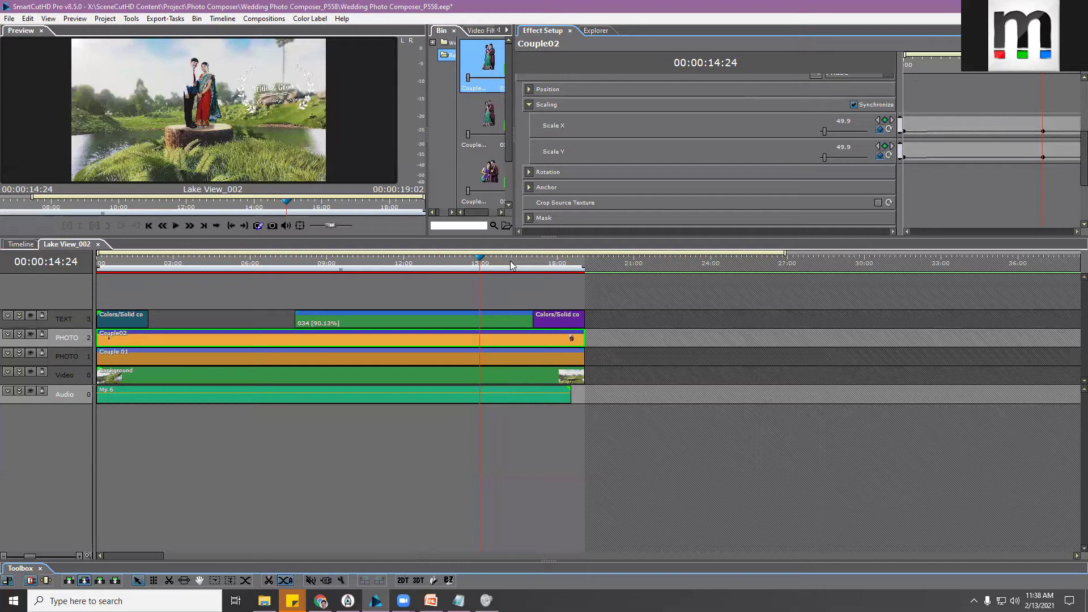
Open the Save The Date_Invitation 01 project from the Project folder's MITPL_Pack-389, discarding the changes to the current project
{"action": "left_click", "coordinate": [9, 20]}
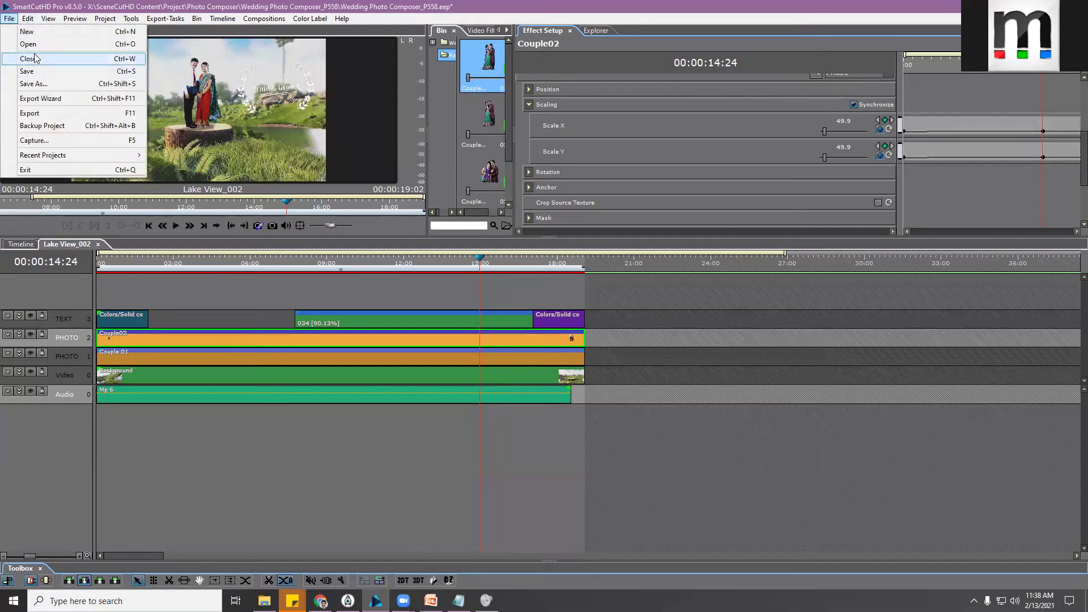
{"action": "left_click", "coordinate": [37, 43]}
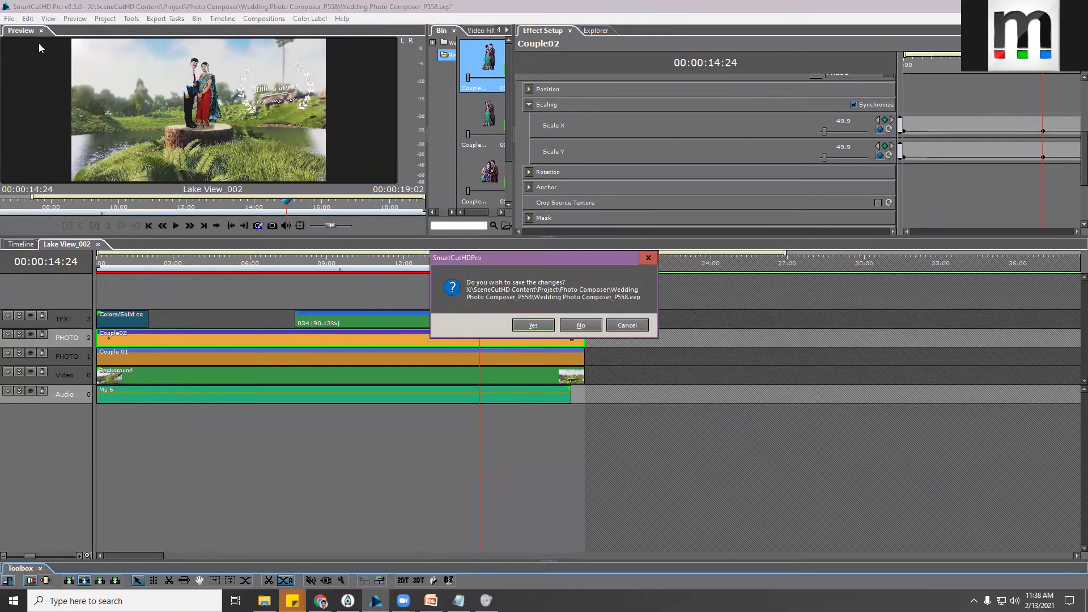
{"action": "left_click", "coordinate": [571, 323]}
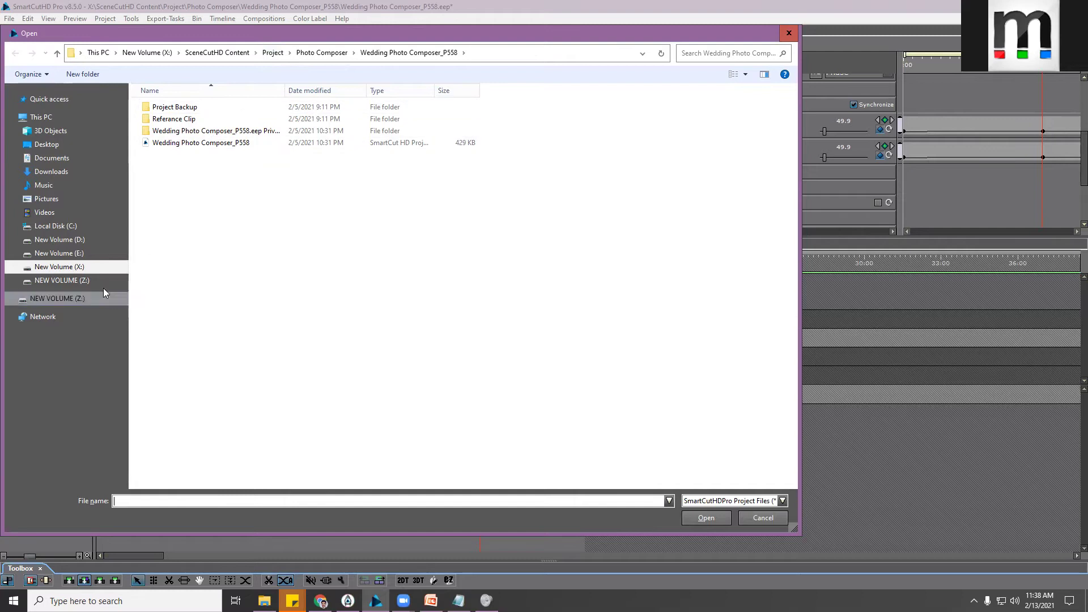
{"action": "left_click", "coordinate": [224, 54]}
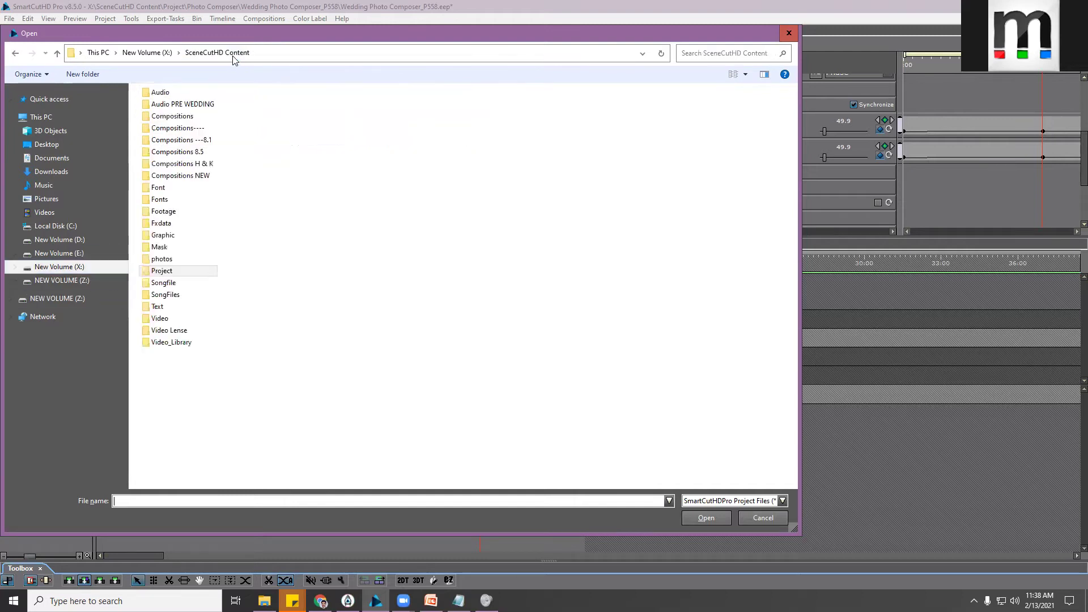
{"action": "double_click", "coordinate": [182, 273]}
{"action": "scroll", "coordinate": [221, 391], "scroll_direction": "down", "scroll_amount": 8}
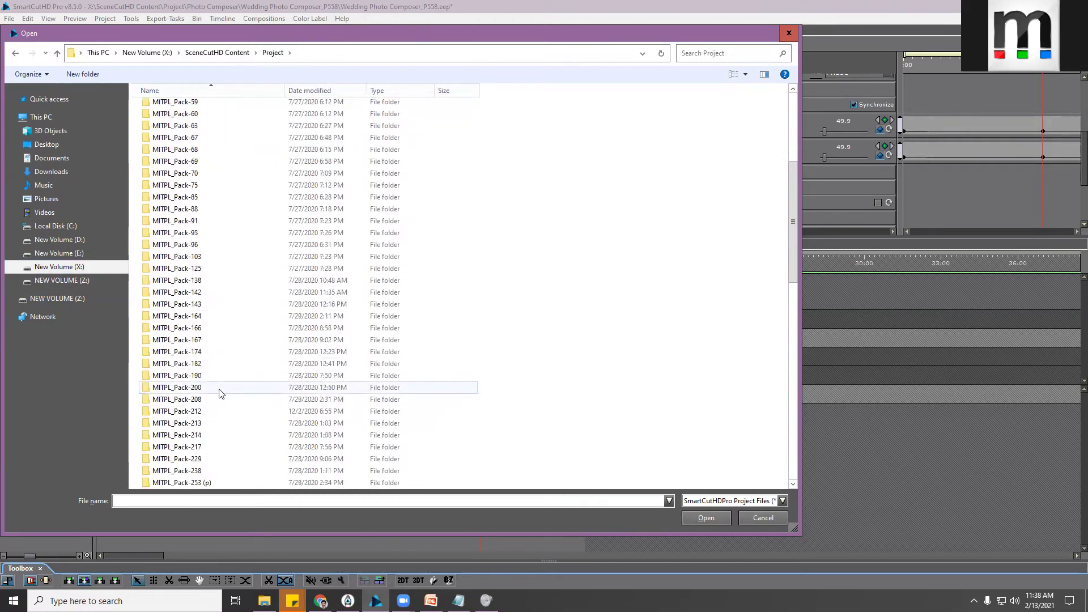
{"action": "scroll", "coordinate": [221, 393], "scroll_direction": "down", "scroll_amount": 5}
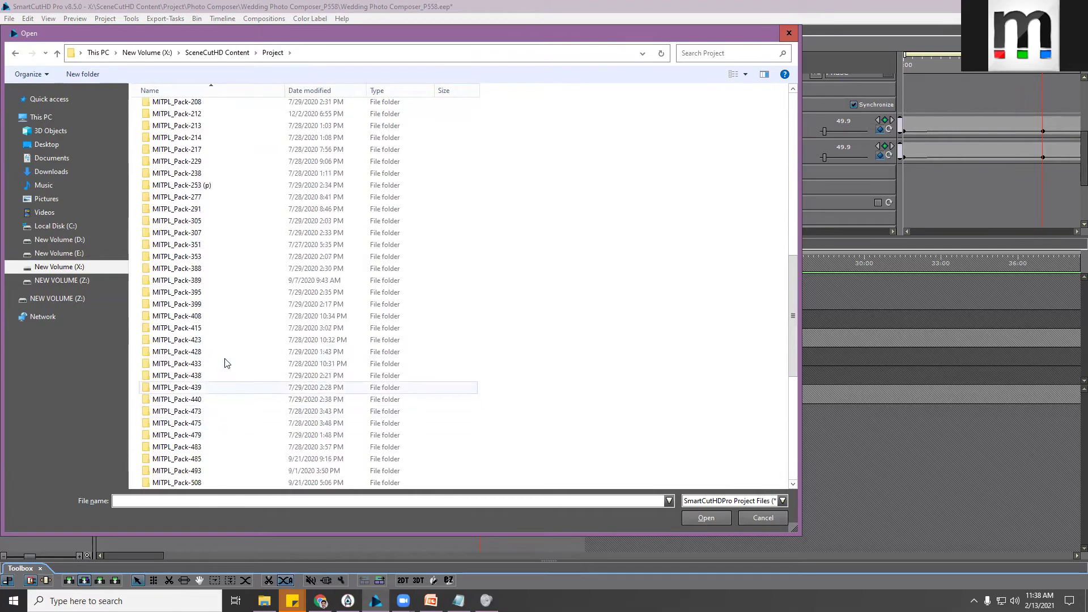
{"action": "double_click", "coordinate": [201, 282]}
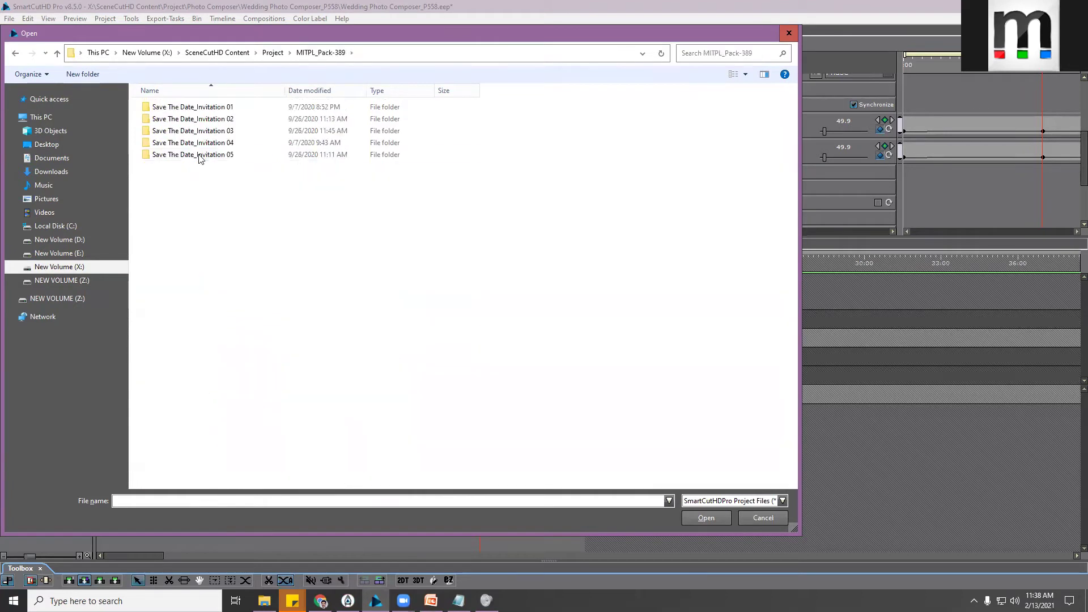
{"action": "double_click", "coordinate": [199, 111]}
{"action": "left_click", "coordinate": [202, 168]}
{"action": "double_click", "coordinate": [202, 168]}
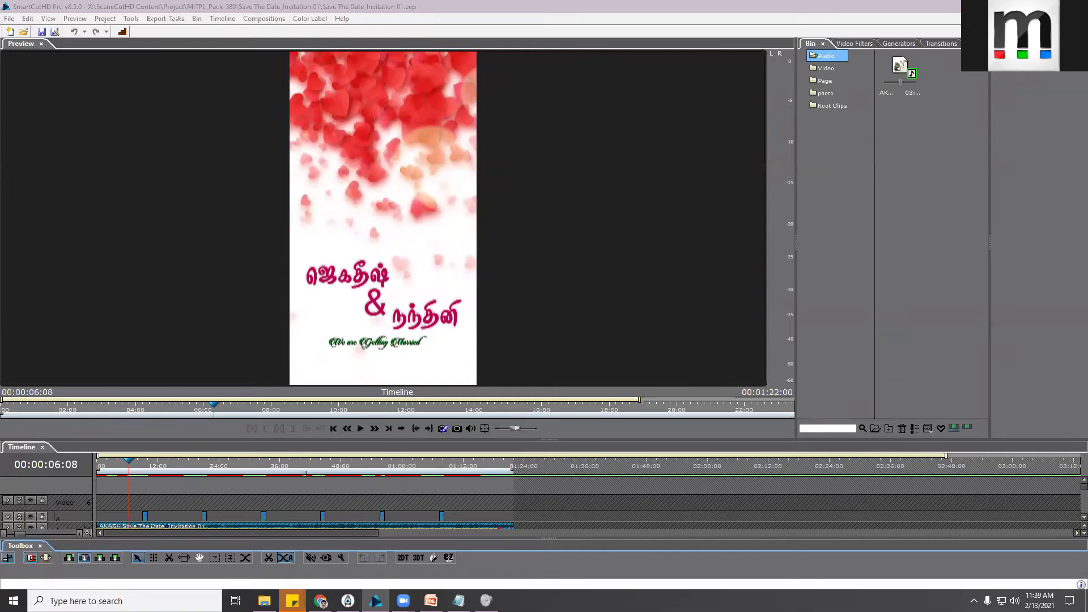
Play the save-the-date invitation from 00:00:06:08 to about 00:00:28:06 and return the playhead to the start
{"action": "left_click", "coordinate": [346, 431]}
{"action": "left_click", "coordinate": [362, 430]}
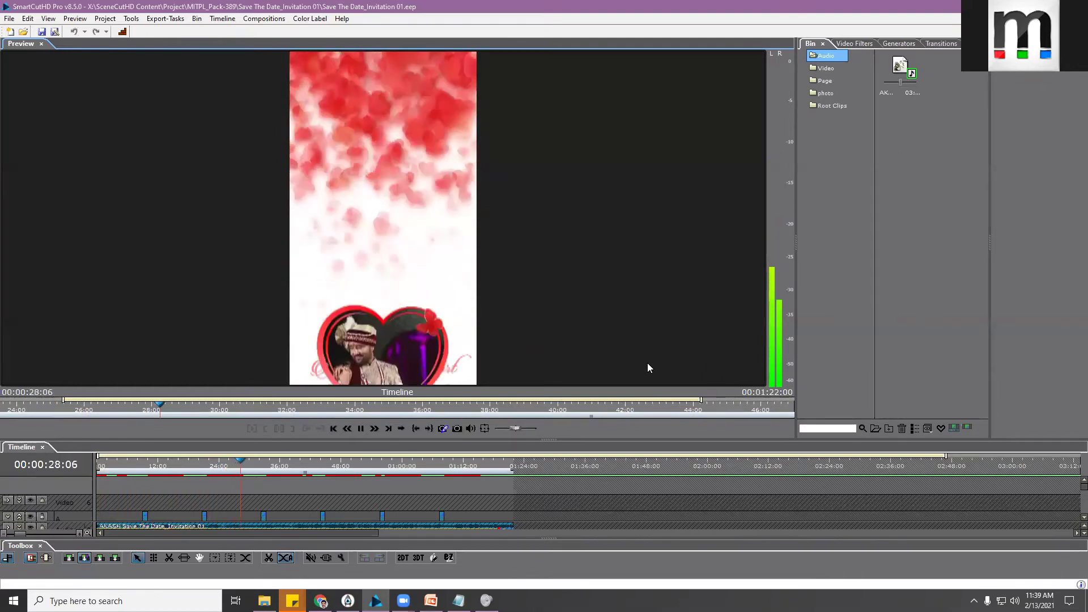
{"action": "left_click", "coordinate": [360, 429]}
{"action": "left_click", "coordinate": [335, 429]}
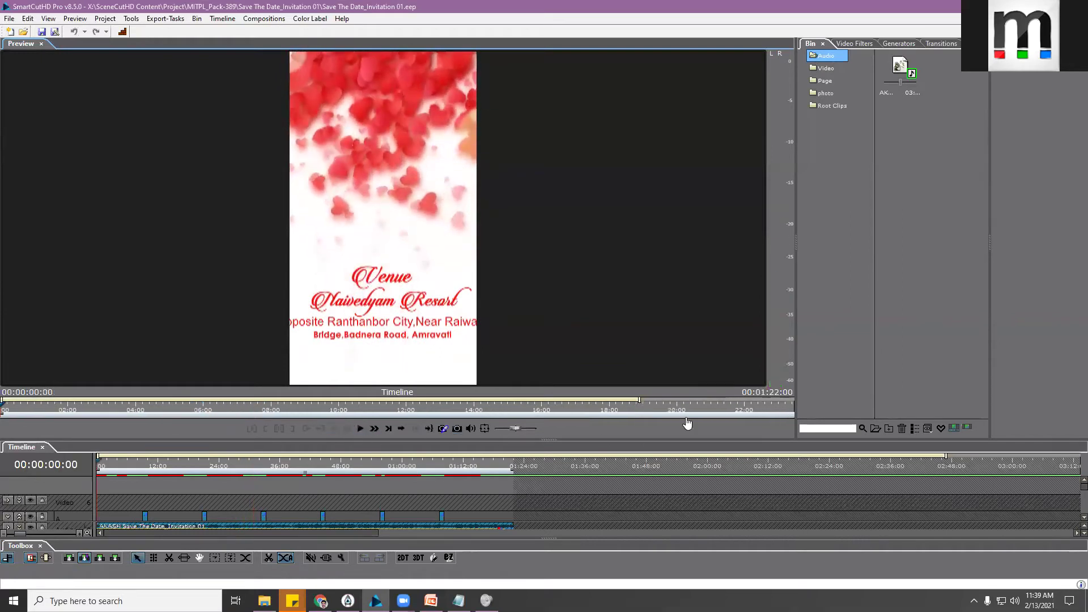
Restore the window layout with bin and effect settings, temporarily enlarging the preview to examine the vertical invitation frame
{"action": "left_click", "coordinate": [47, 20]}
{"action": "left_click", "coordinate": [75, 33]}
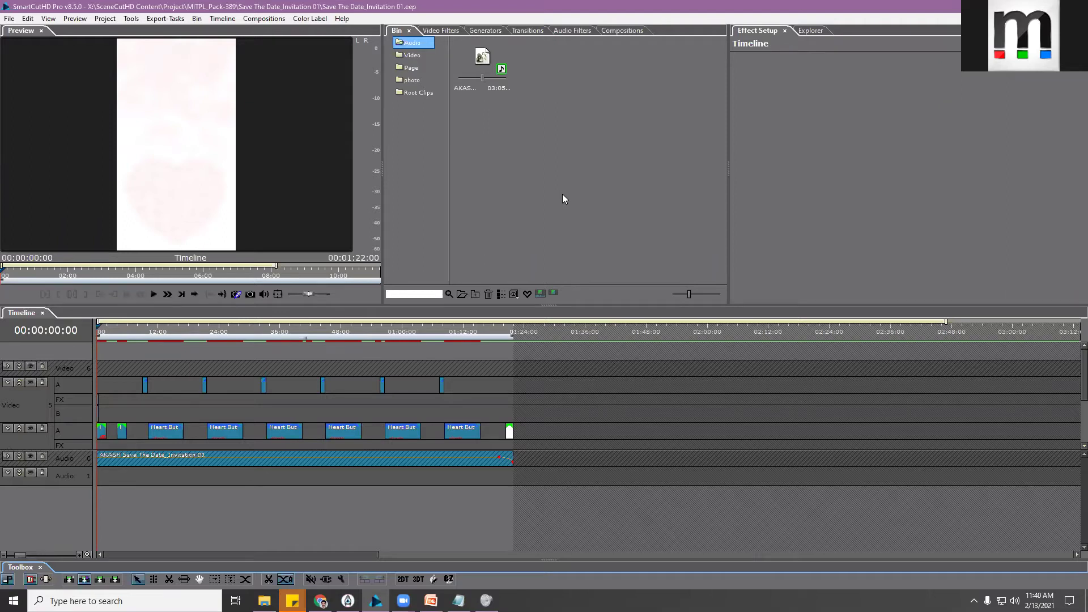
{"action": "left_click_drag", "start_coordinate": [386, 256], "coordinate": [845, 258]}
{"action": "left_click_drag", "start_coordinate": [773, 304], "coordinate": [776, 486]}
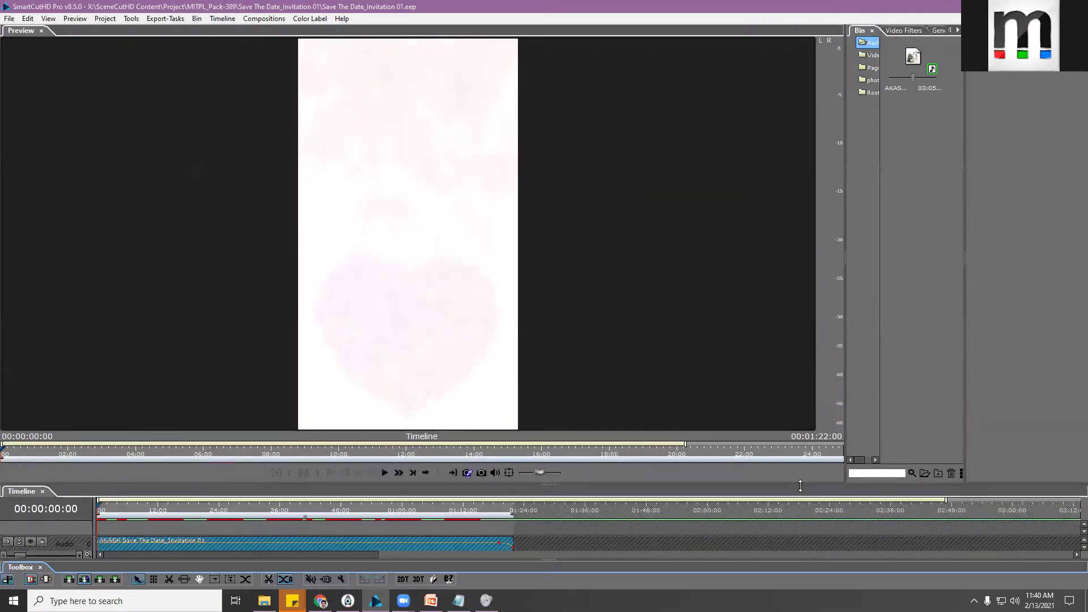
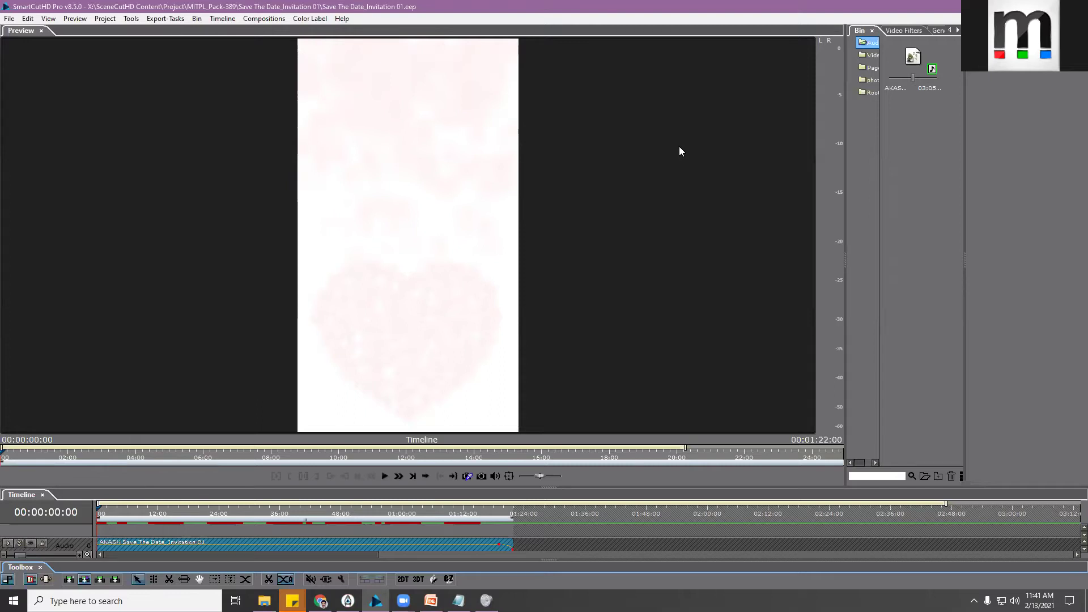
{"action": "left_click", "coordinate": [48, 18]}
{"action": "left_click", "coordinate": [85, 31]}
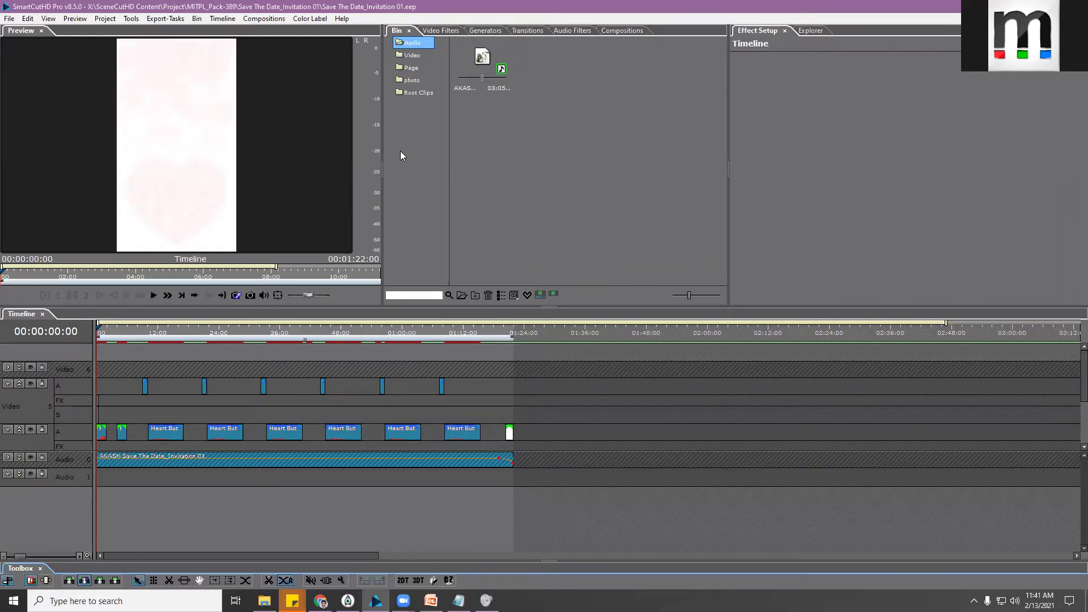
Start a new project and list the vertical mobile presets in the Custom category with their full names
{"action": "left_click", "coordinate": [9, 18]}
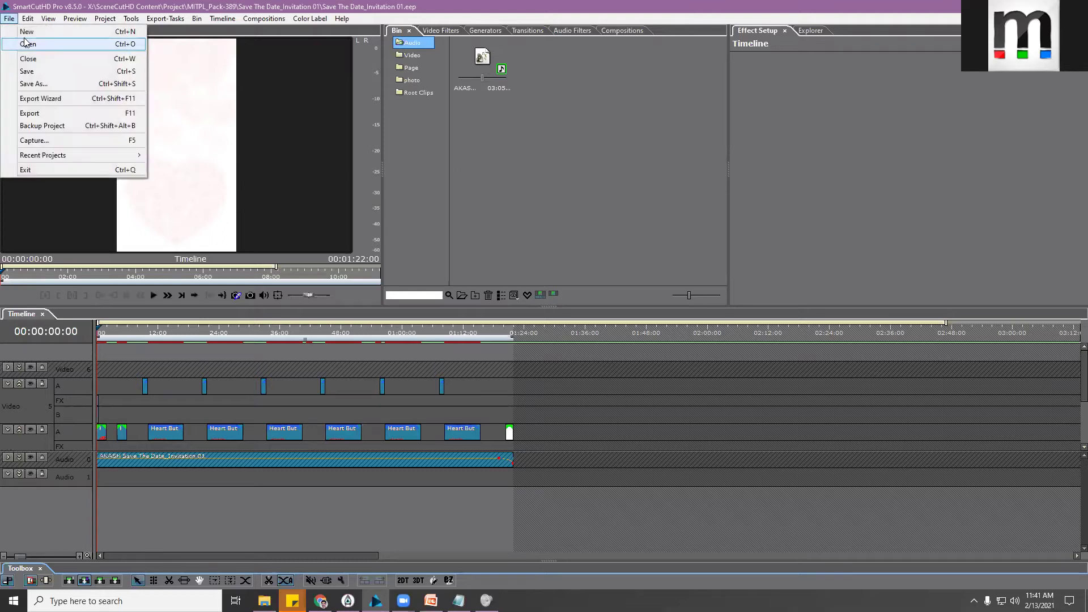
{"action": "left_click", "coordinate": [31, 36]}
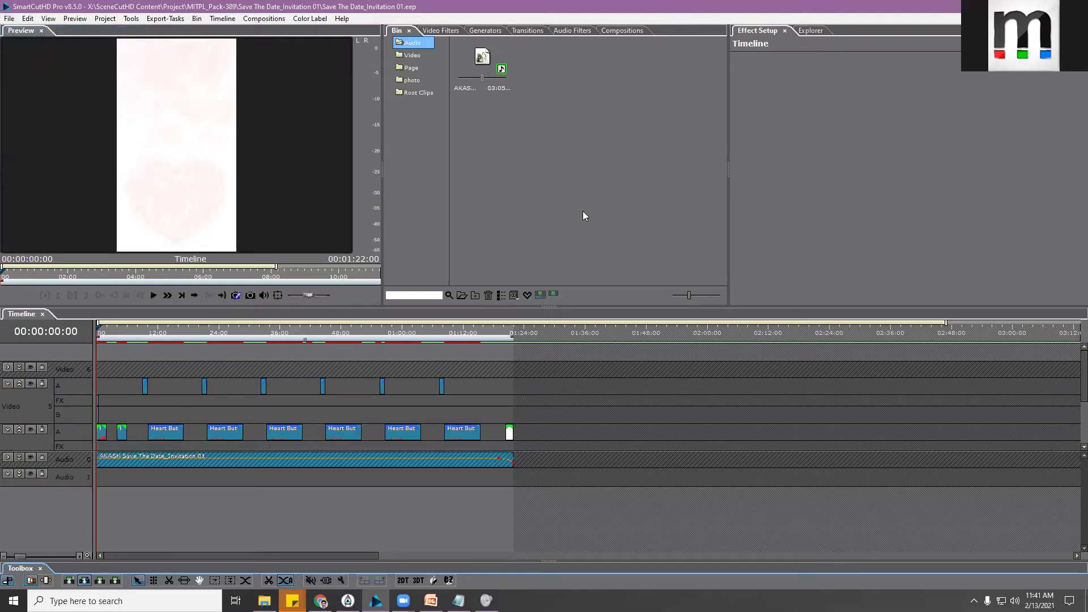
{"action": "key", "text": "ctrl+n"}
{"action": "left_click", "coordinate": [409, 272]}
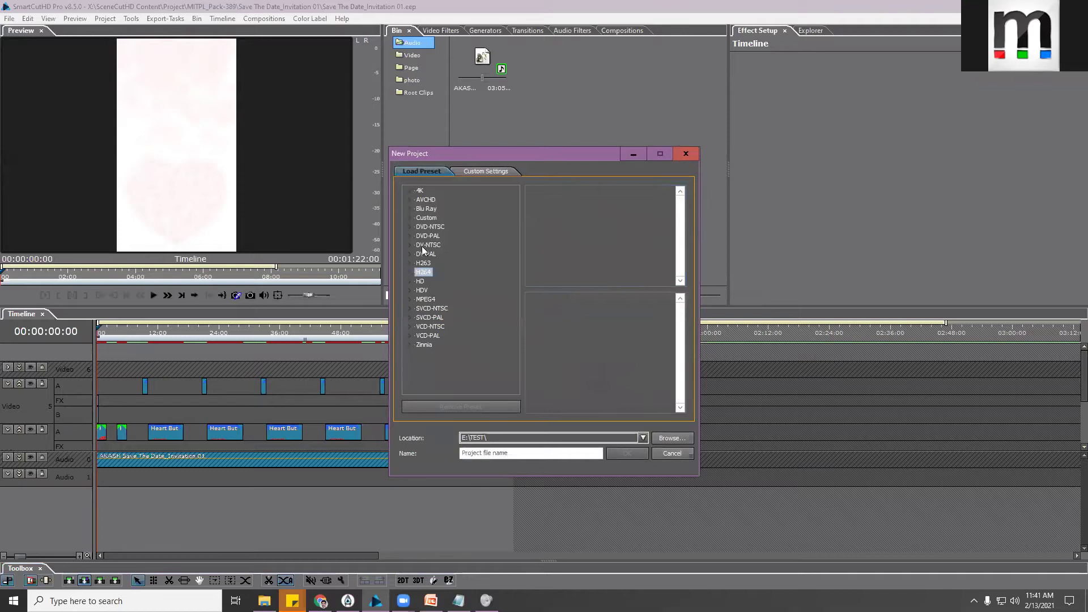
{"action": "left_click", "coordinate": [421, 217]}
{"action": "left_click", "coordinate": [409, 219]}
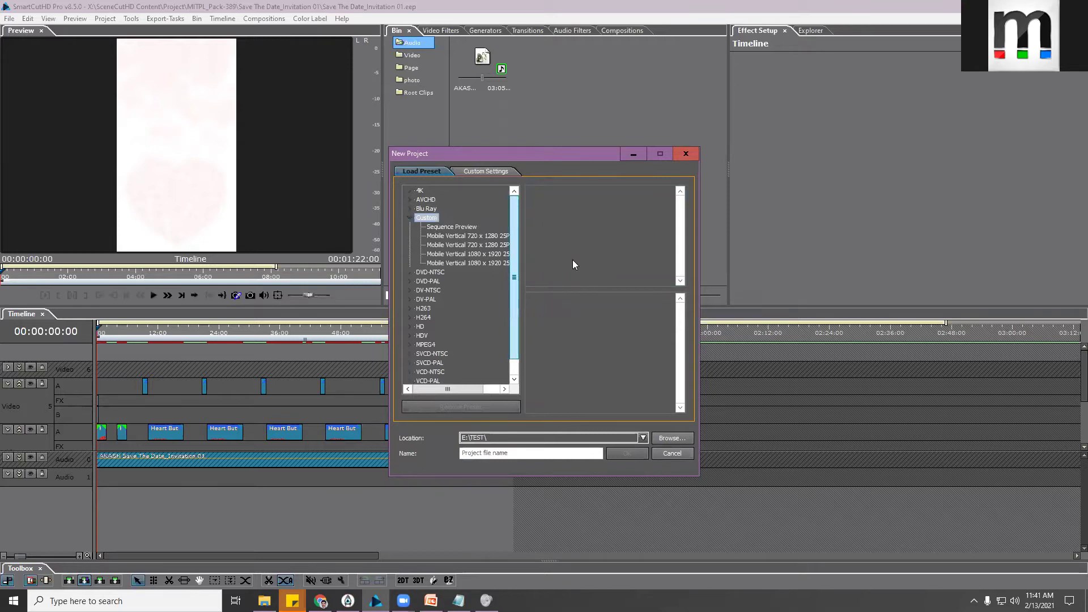
{"action": "left_click_drag", "start_coordinate": [476, 390], "coordinate": [493, 390]}
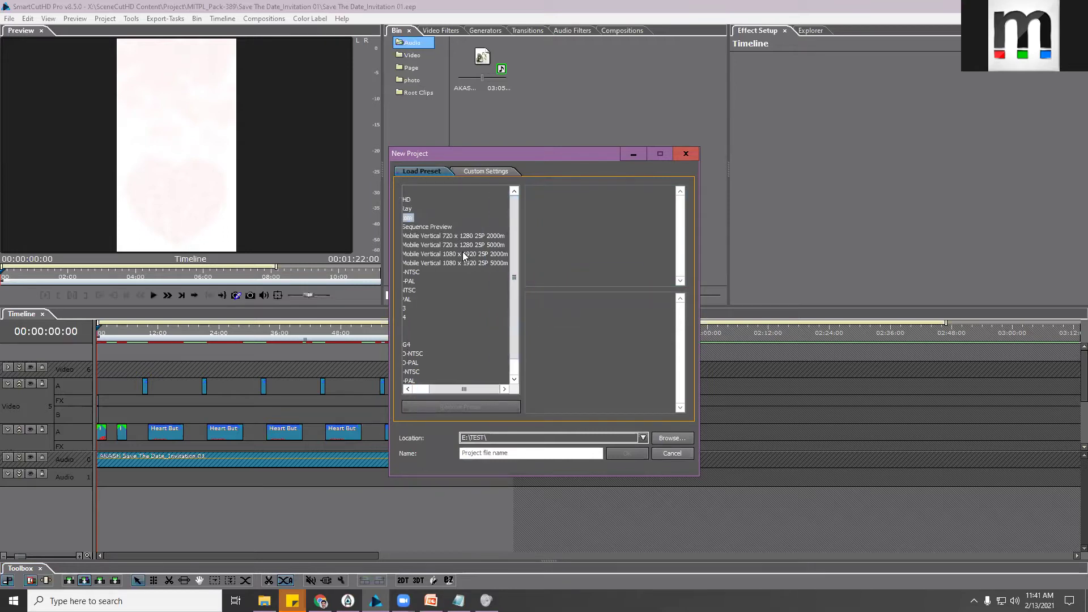
Compare the format details of the Mobile Vertical 720 x 1280 and 1080 x 1920 presets, and dismiss the new project setup
{"action": "left_click", "coordinate": [466, 254]}
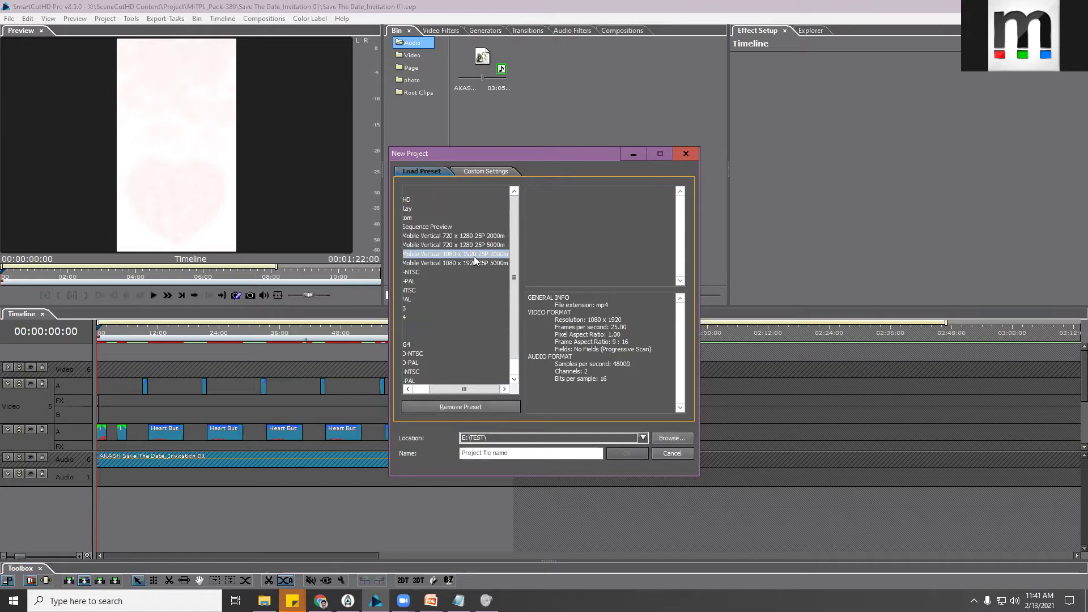
{"action": "left_click", "coordinate": [473, 244]}
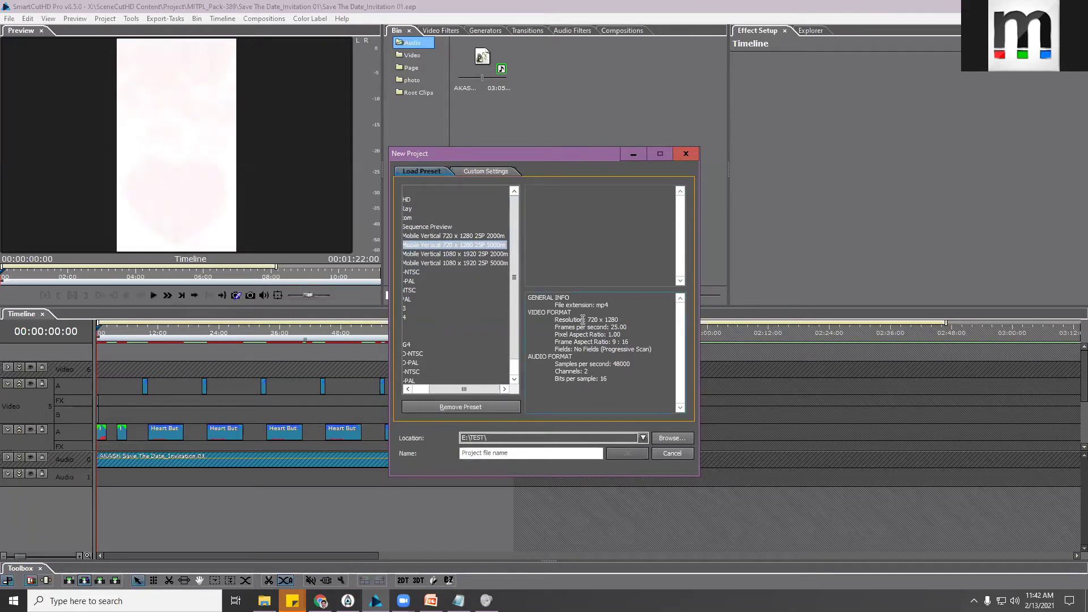
{"action": "left_click_drag", "start_coordinate": [587, 319], "coordinate": [633, 324]}
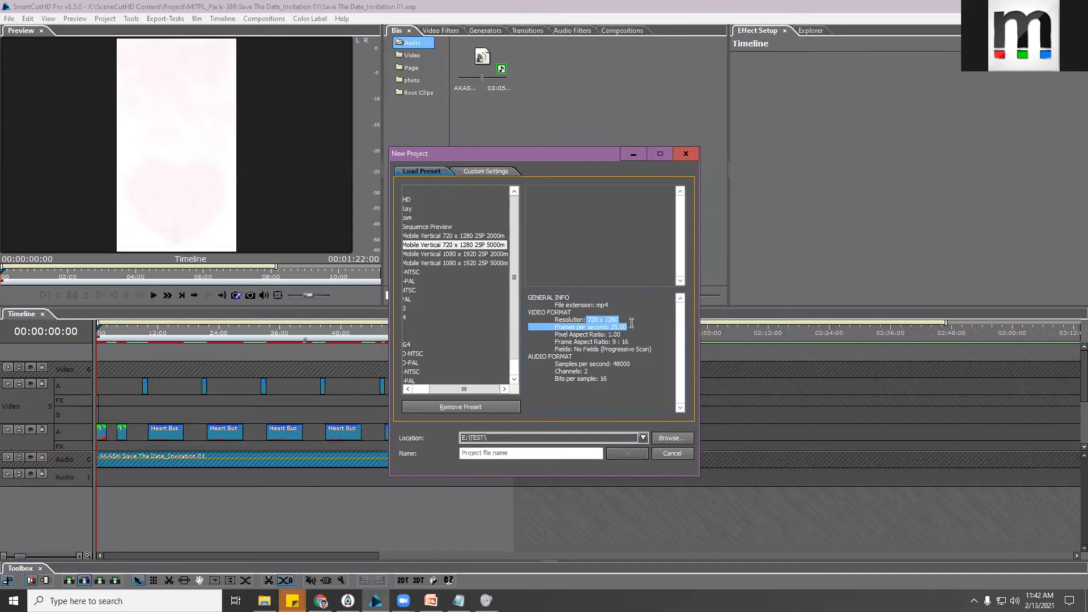
{"action": "left_click", "coordinate": [464, 236]}
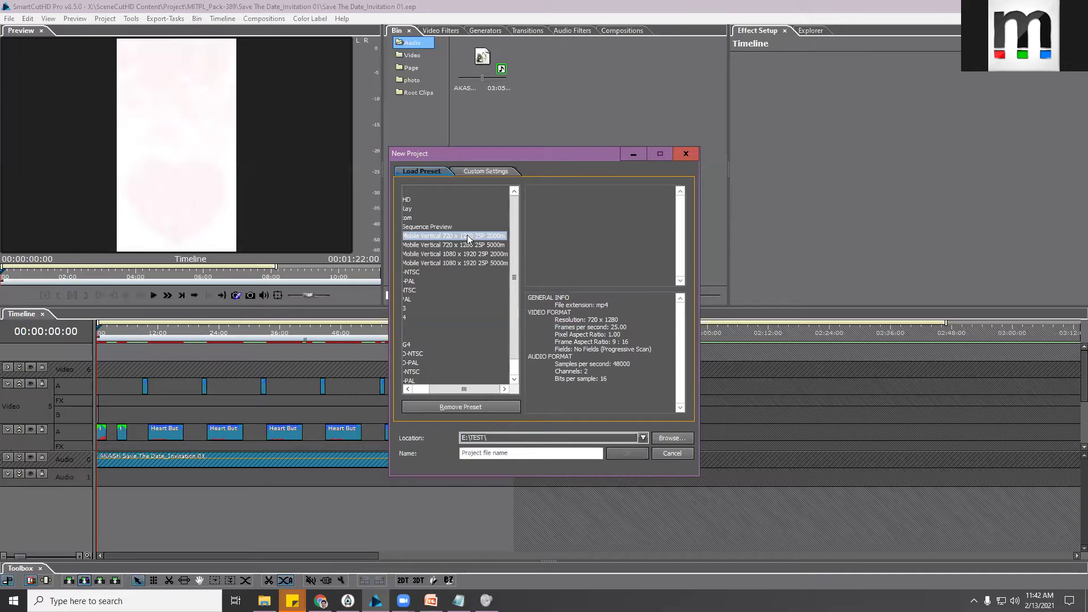
{"action": "left_click", "coordinate": [470, 262]}
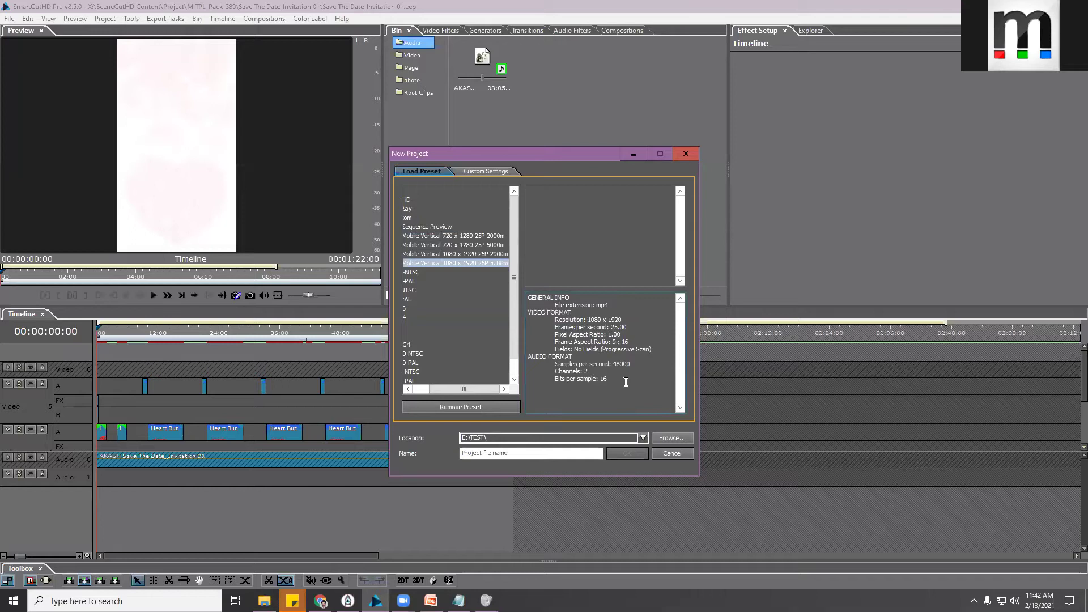
{"action": "left_click_drag", "start_coordinate": [653, 348], "coordinate": [604, 305]}
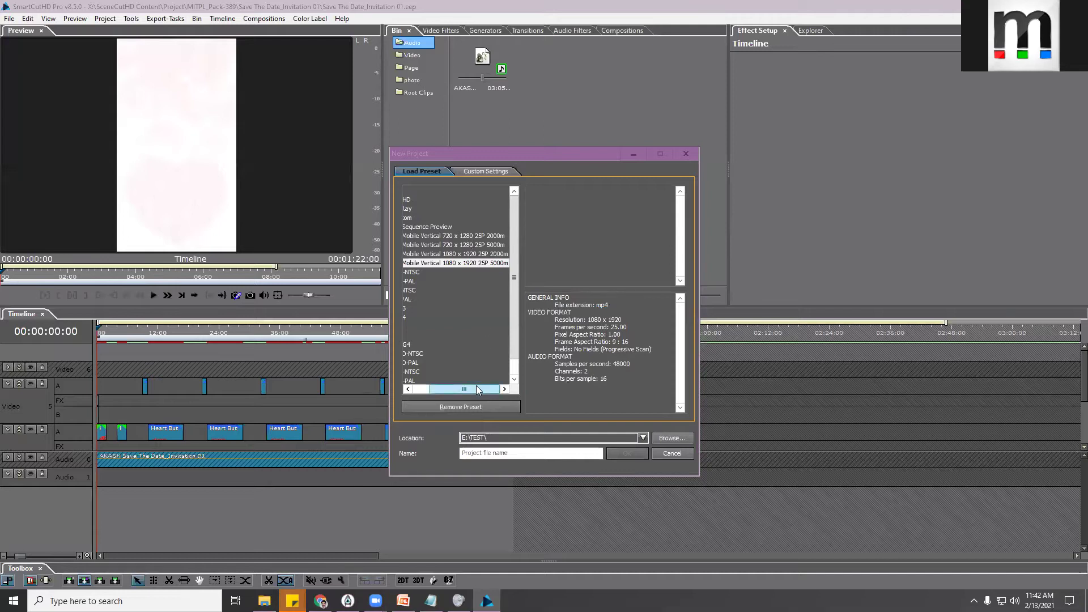
{"action": "left_click_drag", "start_coordinate": [473, 389], "coordinate": [461, 389]}
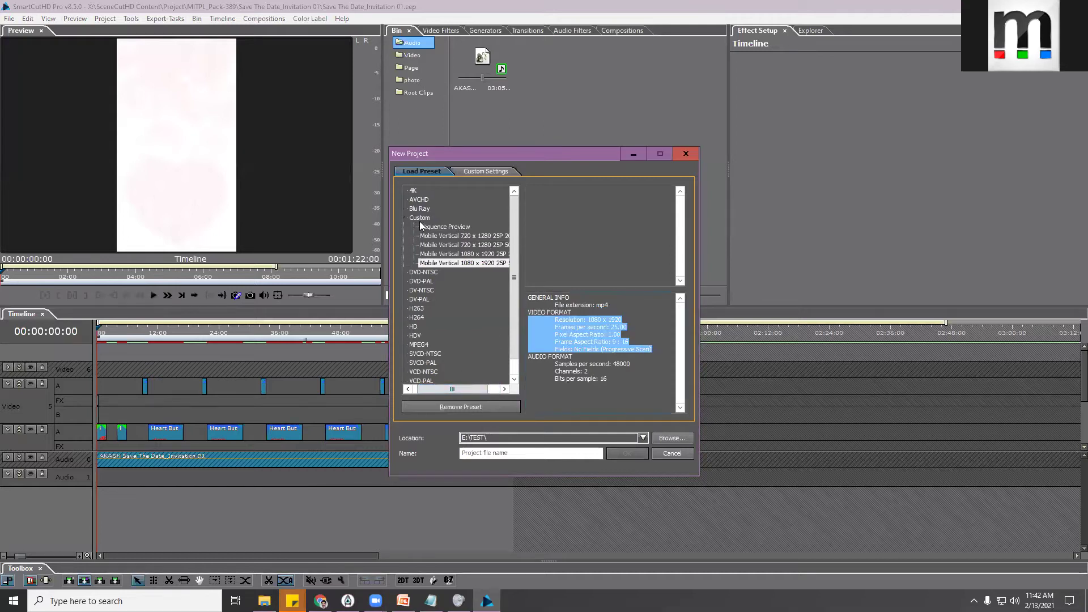
{"action": "left_click", "coordinate": [459, 245]}
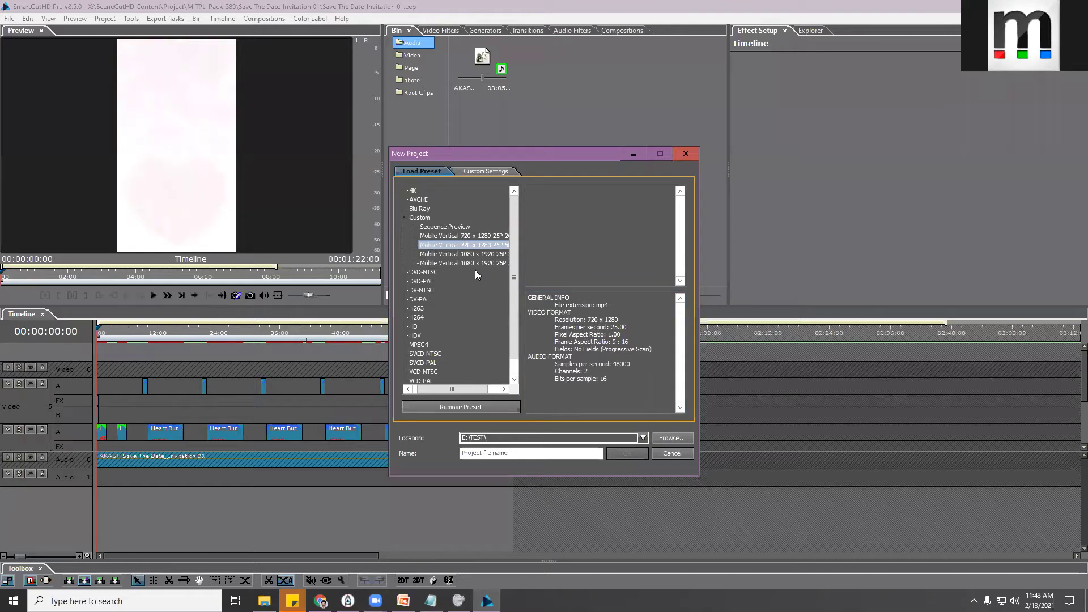
{"action": "left_click", "coordinate": [690, 454]}
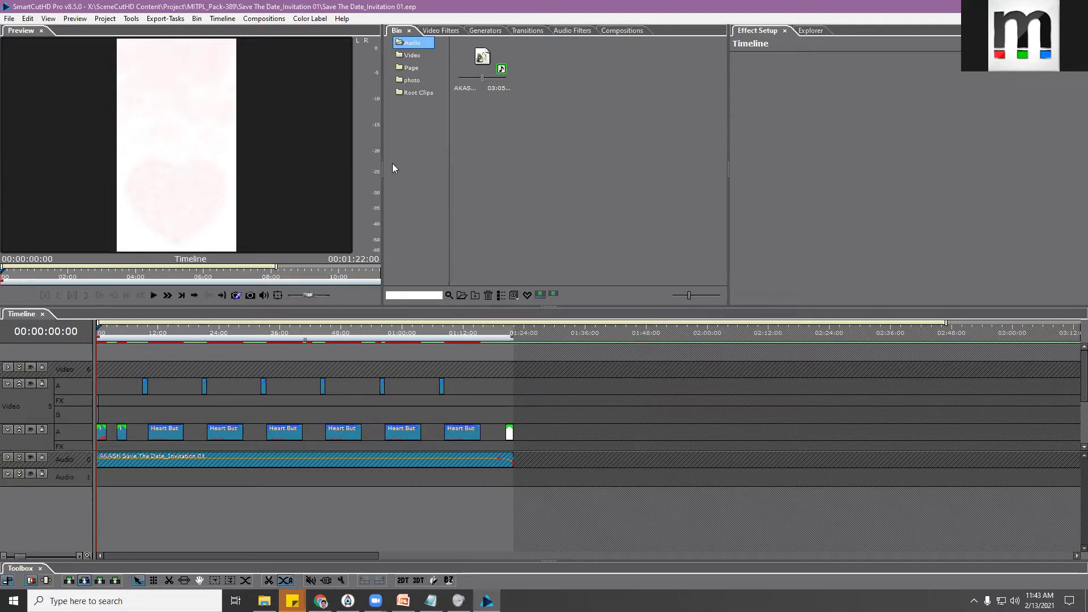
Widen the preview area, make the timeline taller, and collapse and re-expand the Video 5 track
{"action": "left_click_drag", "start_coordinate": [383, 169], "coordinate": [844, 180]}
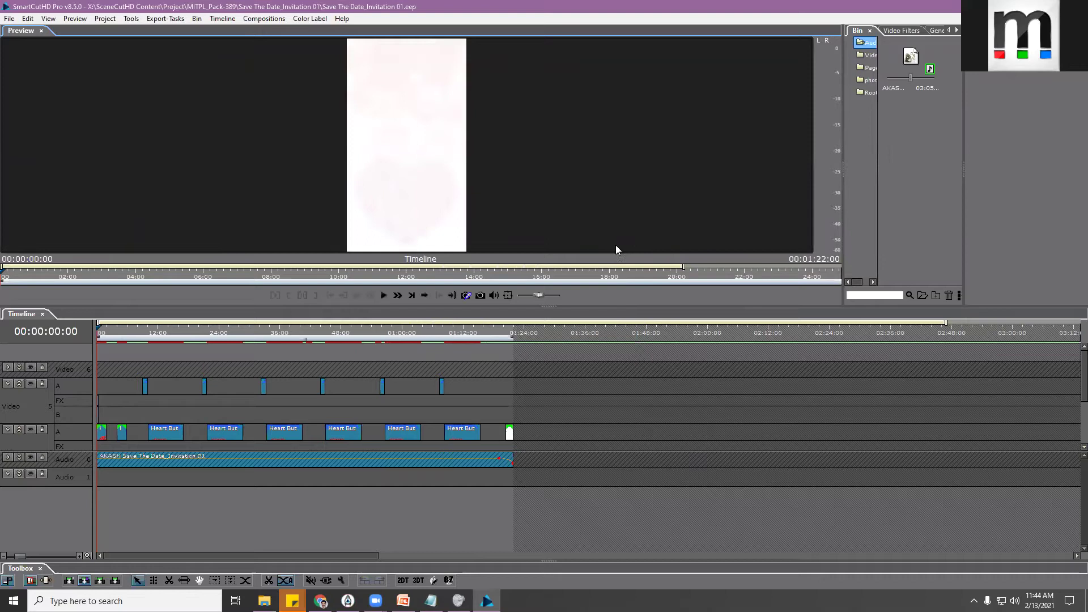
{"action": "left_click_drag", "start_coordinate": [553, 304], "coordinate": [553, 214]}
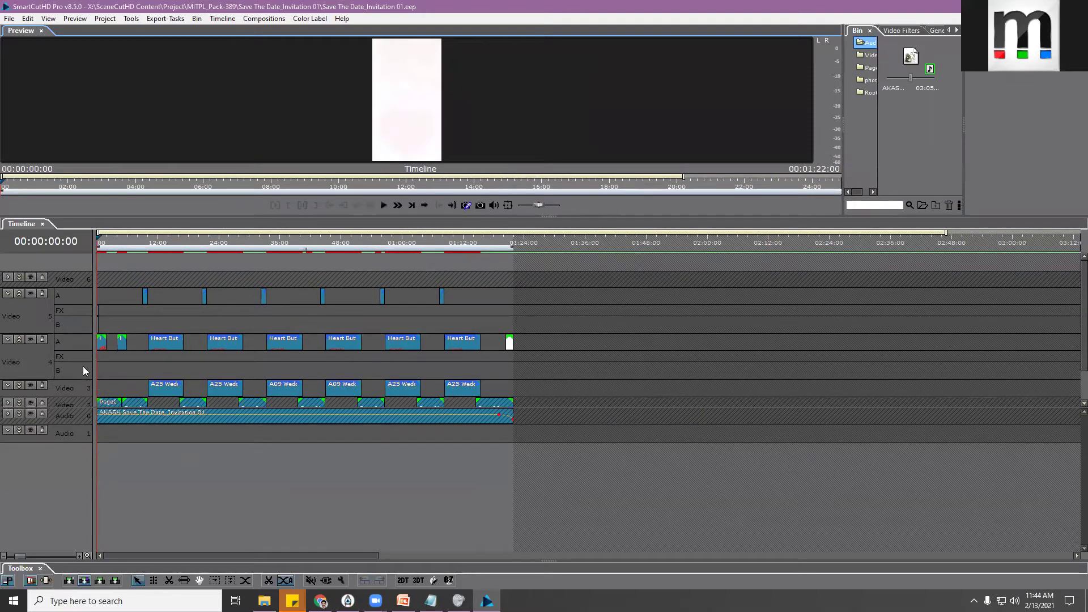
{"action": "left_click", "coordinate": [18, 293]}
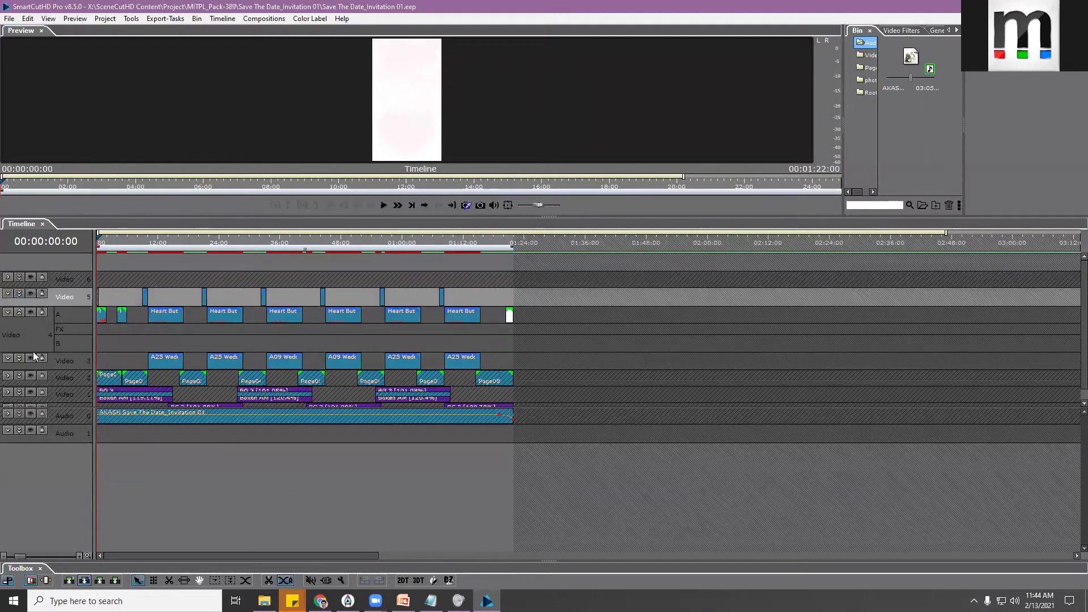
{"action": "left_click", "coordinate": [20, 296]}
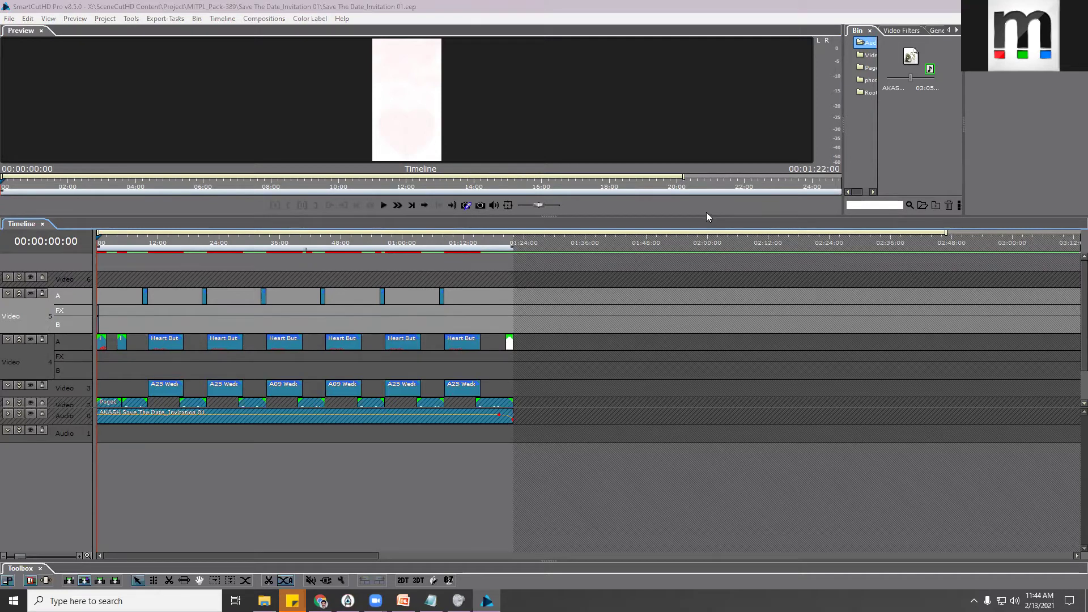
Place the playhead at 00:00:05:22 and show the opening Heart Butterfly Reveal clips at a larger timeline scale
{"action": "left_click", "coordinate": [122, 243]}
{"action": "left_click_drag", "start_coordinate": [125, 243], "coordinate": [127, 243]}
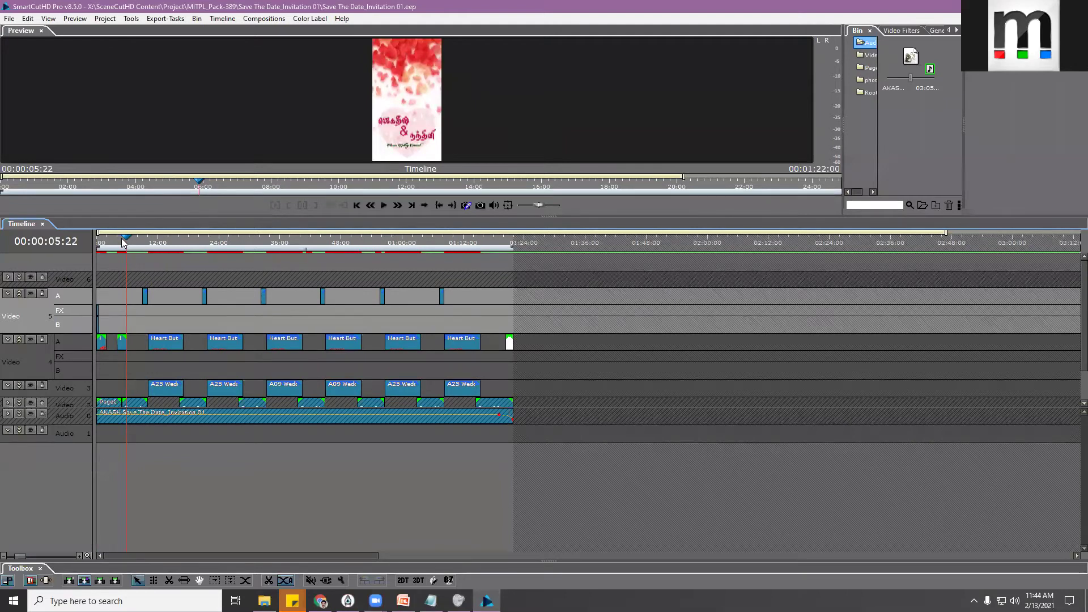
{"action": "scroll", "coordinate": [102, 322], "scroll_direction": "up", "scroll_amount": 4}
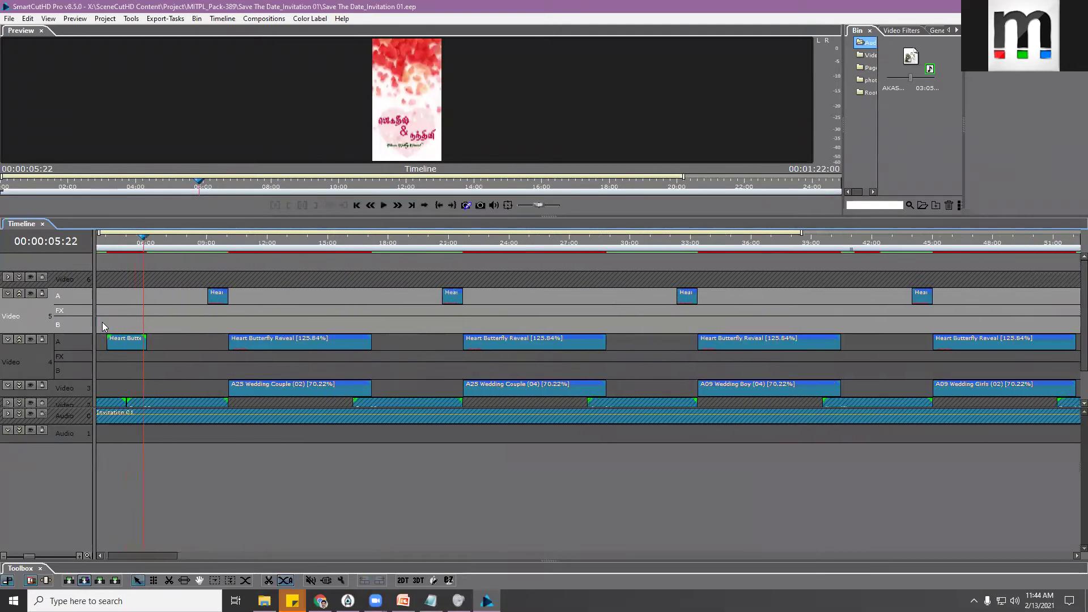
{"action": "left_click_drag", "start_coordinate": [120, 554], "coordinate": [110, 554]}
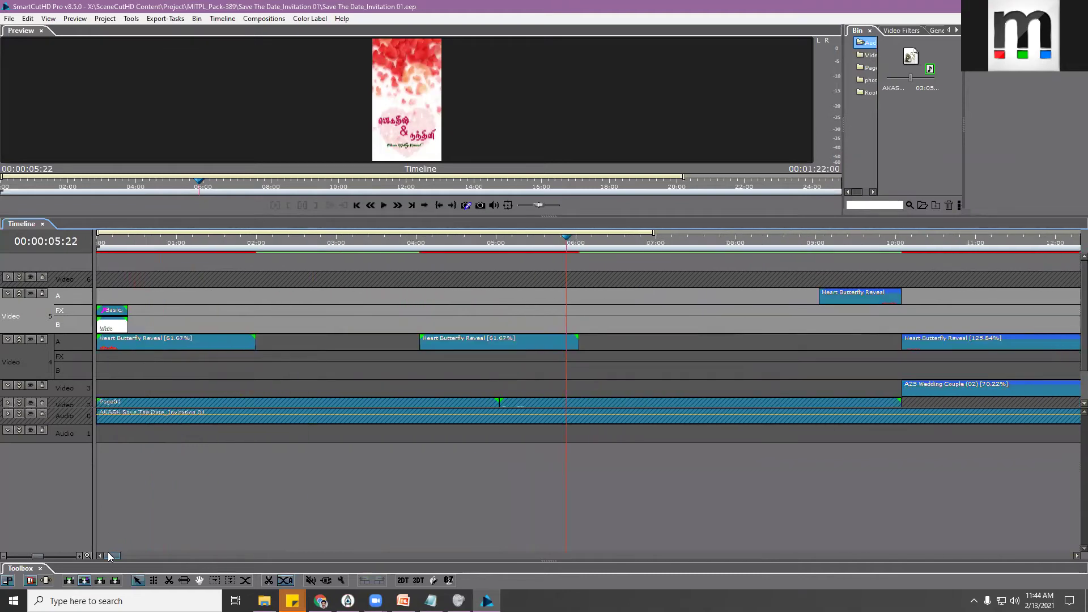
Place the playhead at 00:00:02:04, unlock the Video 2 track and select its Page01 clip
{"action": "left_click_drag", "start_coordinate": [119, 238], "coordinate": [273, 230]}
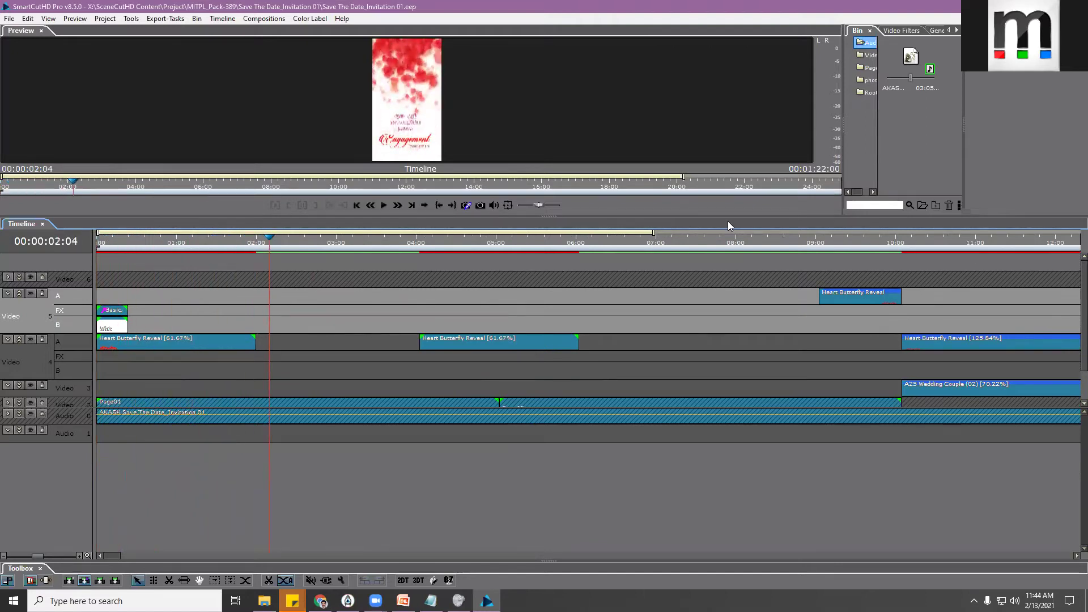
{"action": "scroll", "coordinate": [1073, 299], "scroll_direction": "down", "scroll_amount": 2}
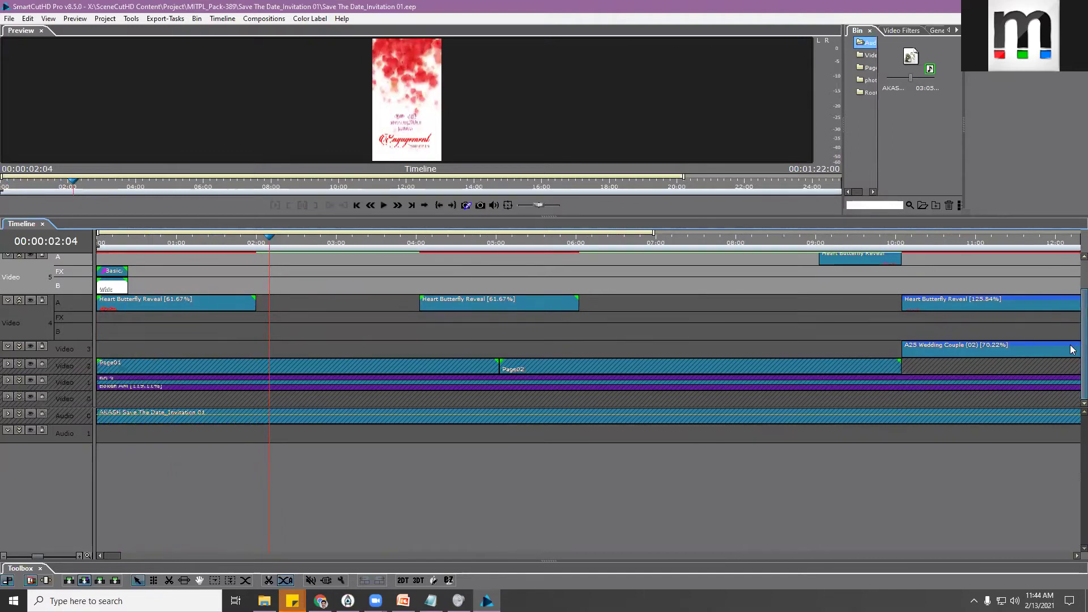
{"action": "left_click", "coordinate": [19, 365]}
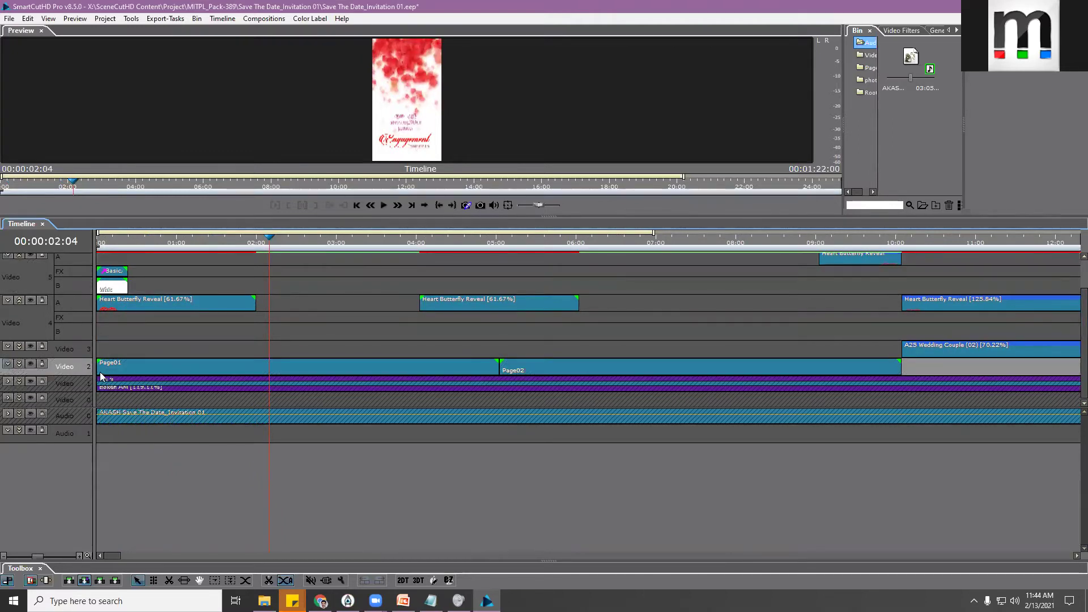
{"action": "left_click", "coordinate": [158, 368]}
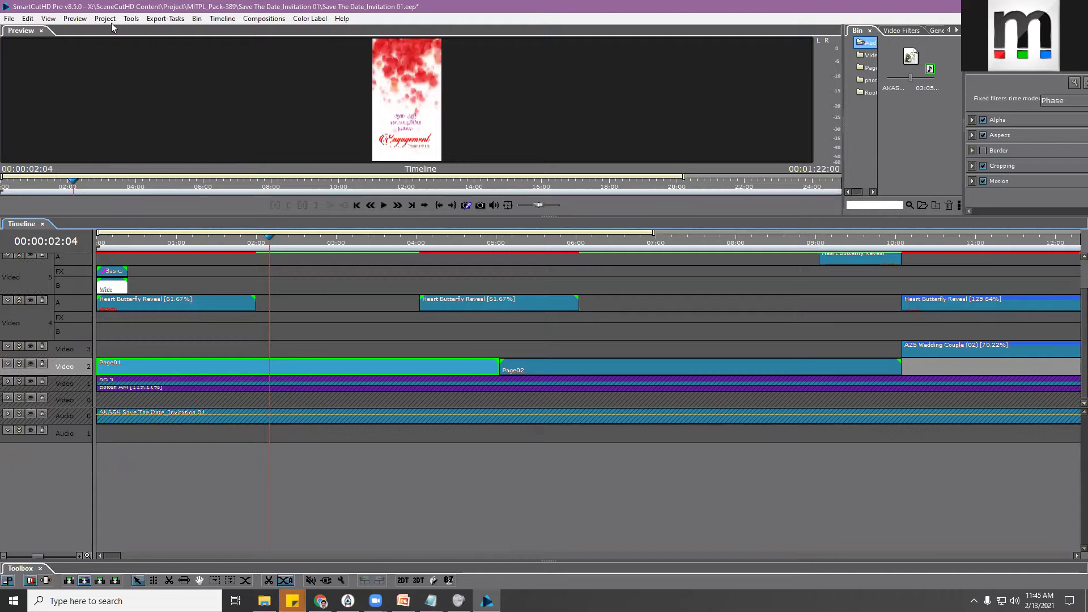
Load the default single-preview workspace and highlight the timeline's Page01 clip in the bin
{"action": "left_click", "coordinate": [49, 18]}
{"action": "left_click", "coordinate": [85, 25]}
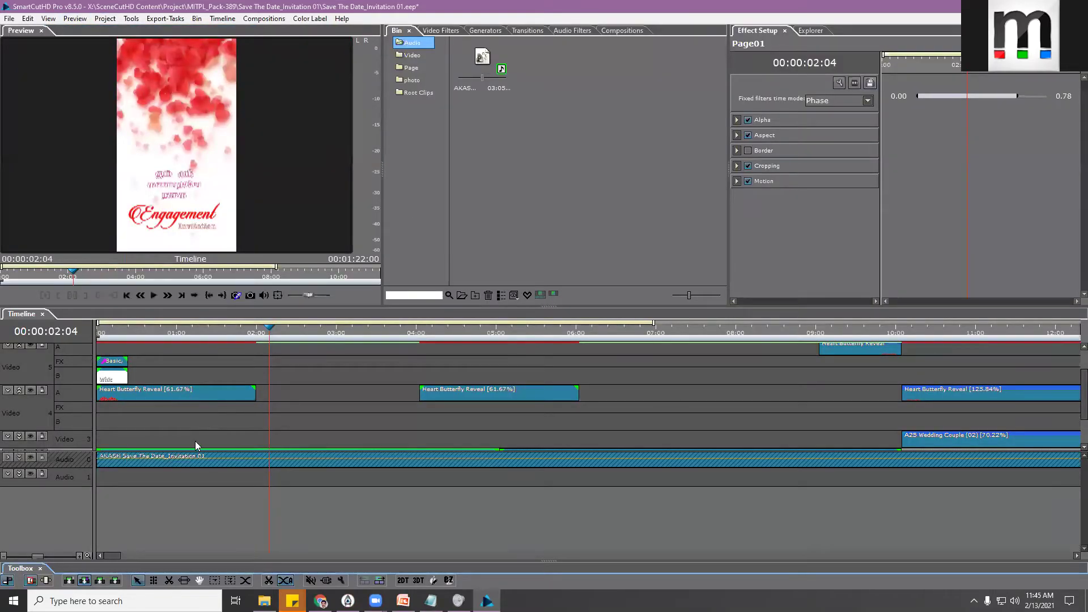
{"action": "scroll", "coordinate": [843, 404], "scroll_direction": "right", "scroll_amount": 2}
{"action": "scroll", "coordinate": [1073, 391], "scroll_direction": "down", "scroll_amount": 3}
{"action": "right_click", "coordinate": [153, 412]}
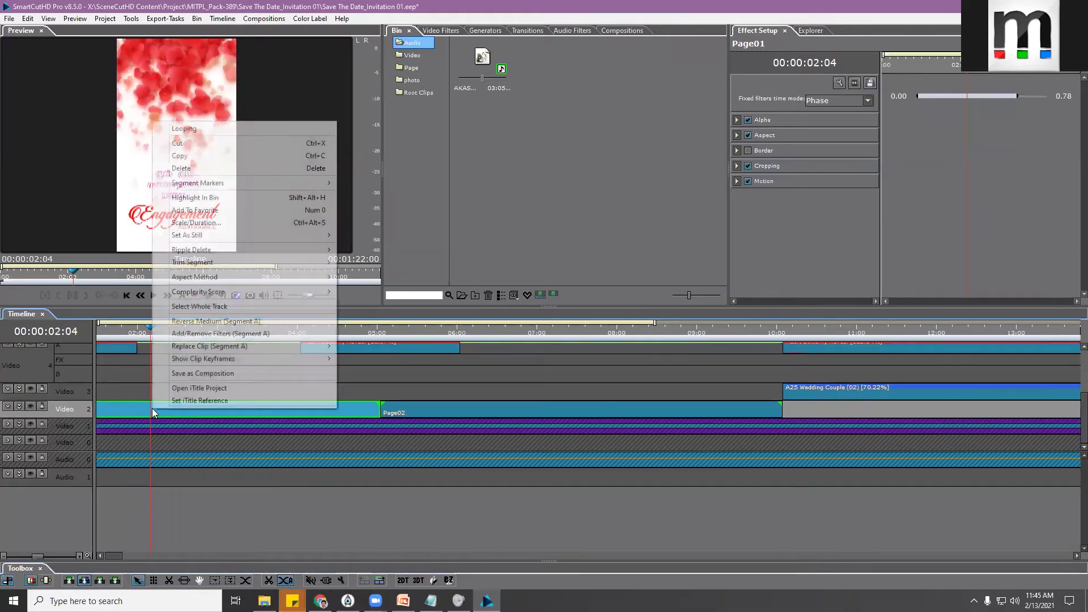
{"action": "left_click", "coordinate": [204, 198]}
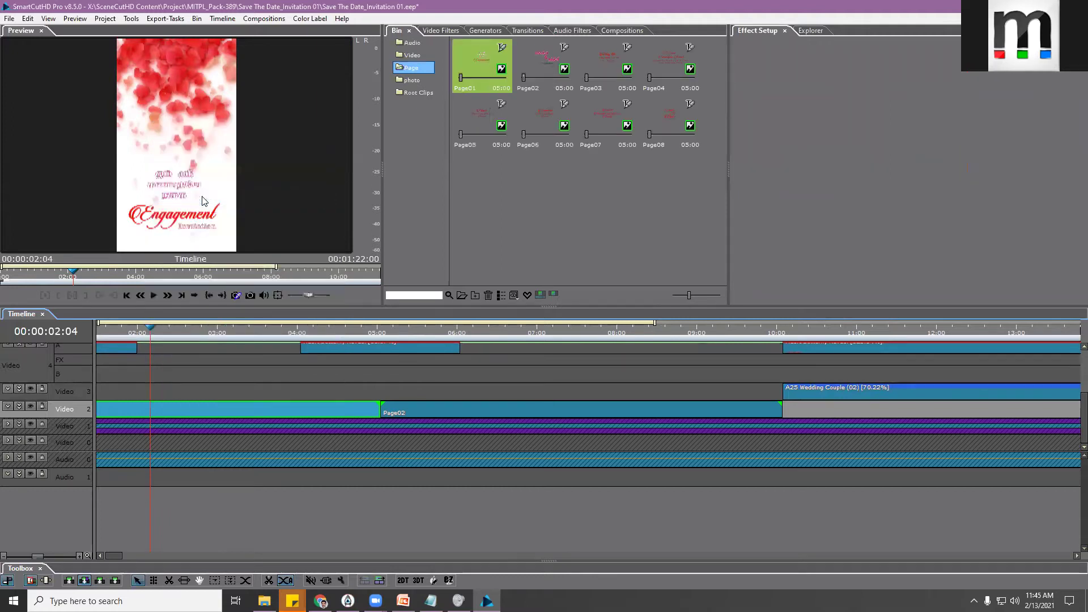
Open the iTitle project of the Page01 bin clip and cancel the missing reference choice
{"action": "left_click", "coordinate": [487, 74]}
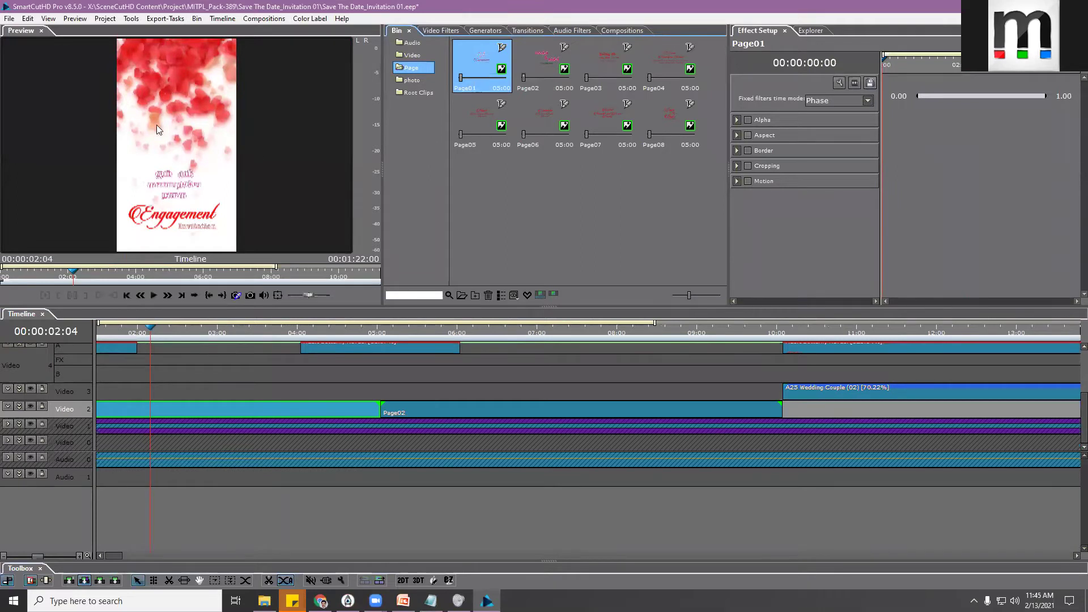
{"action": "right_click", "coordinate": [481, 63]}
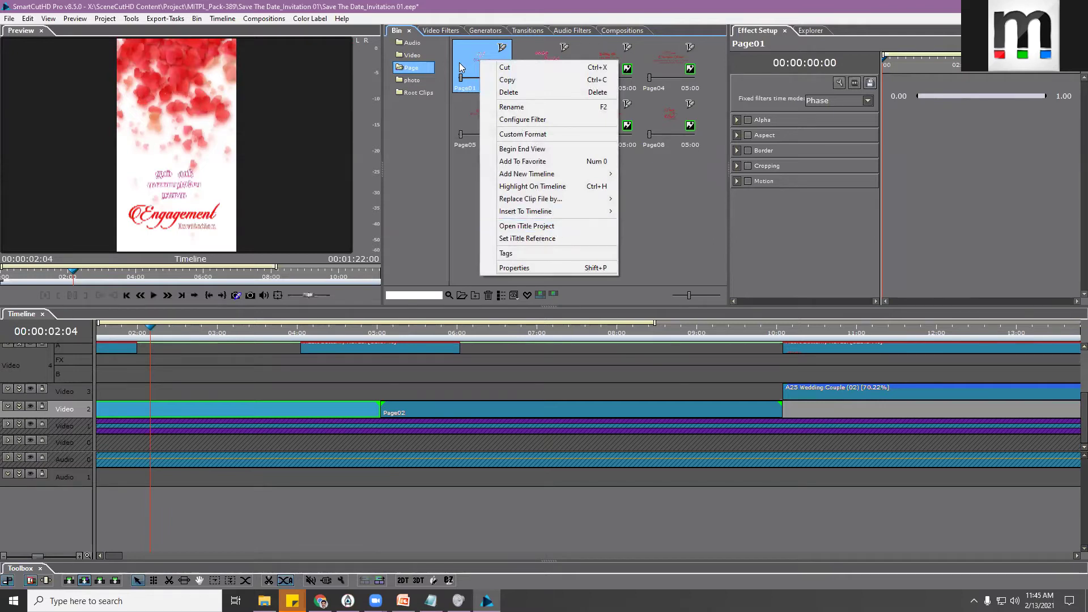
{"action": "left_click", "coordinate": [478, 76]}
{"action": "right_click", "coordinate": [478, 76]}
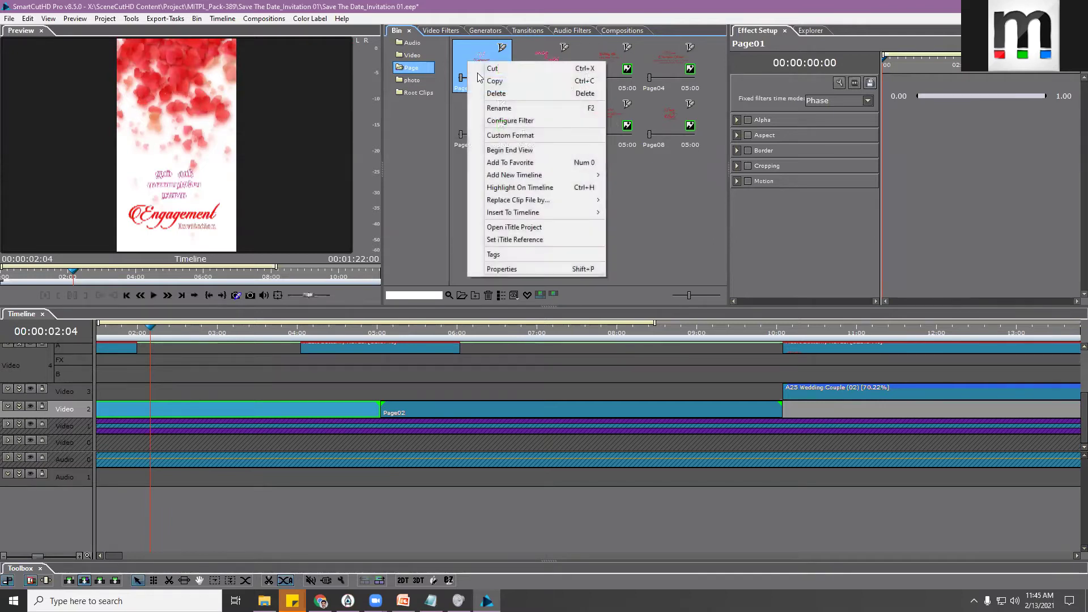
{"action": "left_click", "coordinate": [525, 230]}
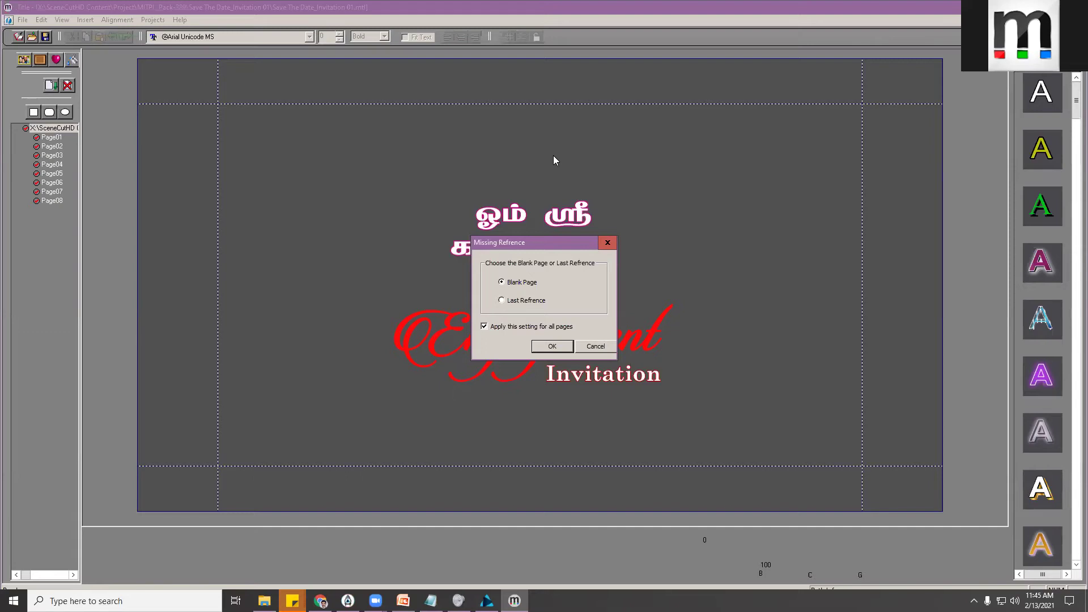
{"action": "left_click", "coordinate": [591, 347]}
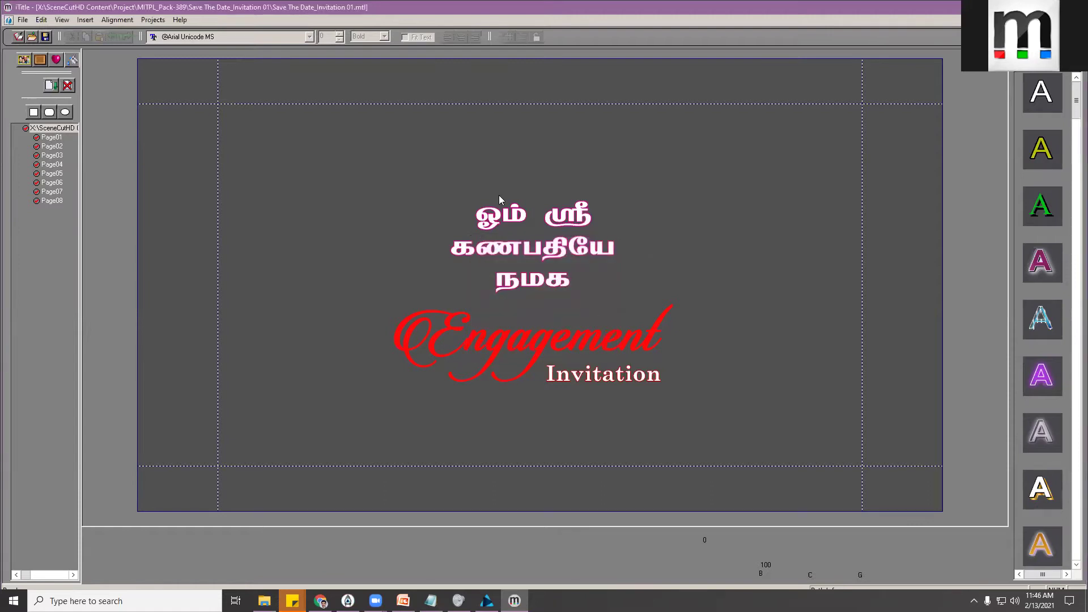
Open Page01 with Blank Page as the reference for all pages, and space its three Tamil text lines slightly further apart
{"action": "left_click", "coordinate": [52, 137]}
{"action": "left_click", "coordinate": [550, 347]}
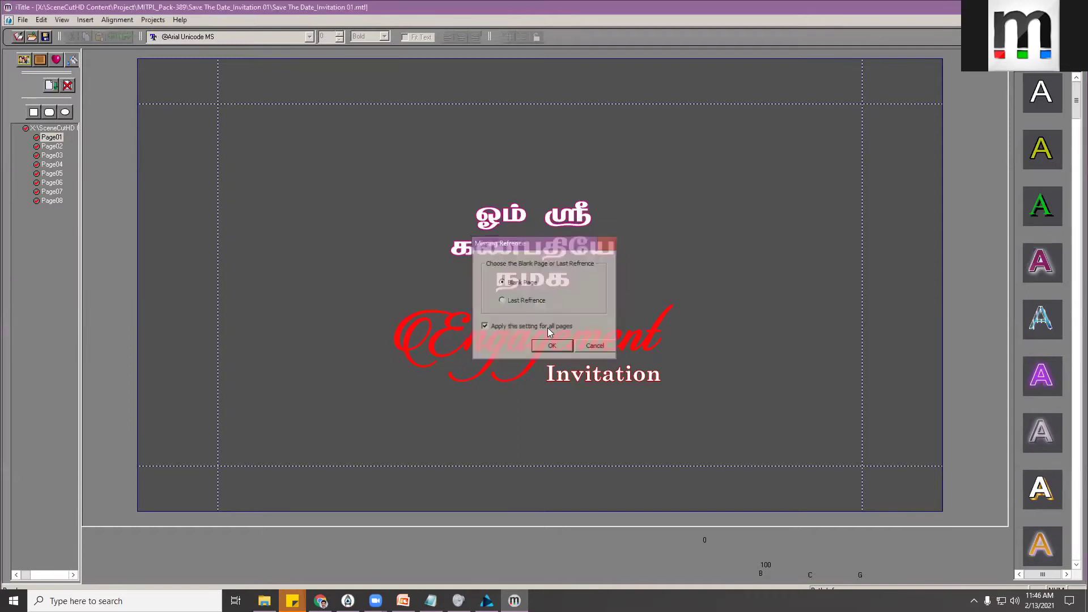
{"action": "left_click", "coordinate": [542, 236]}
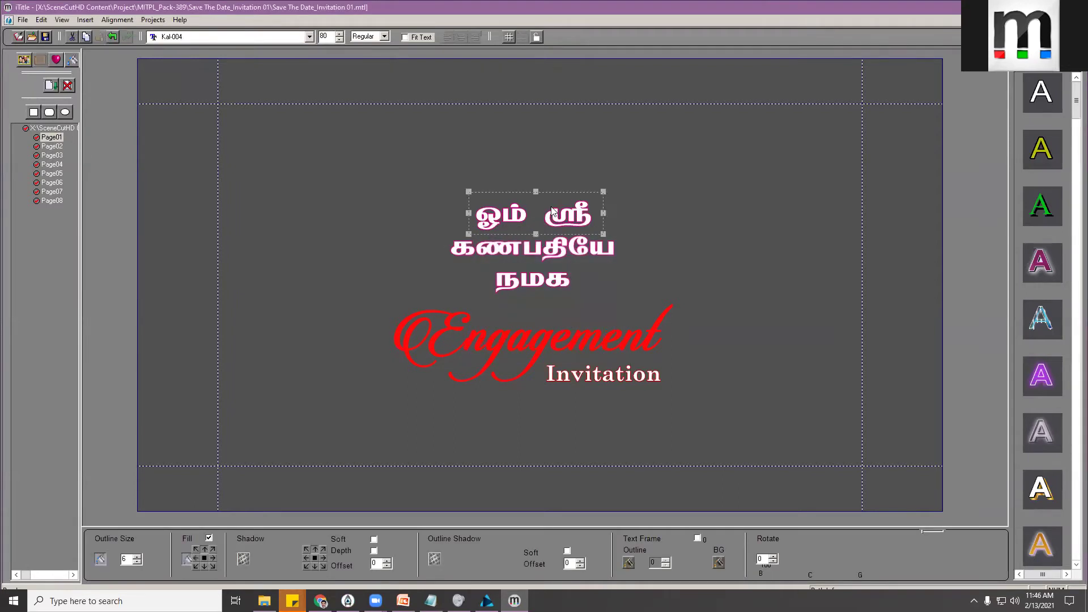
{"action": "left_click", "coordinate": [542, 287]}
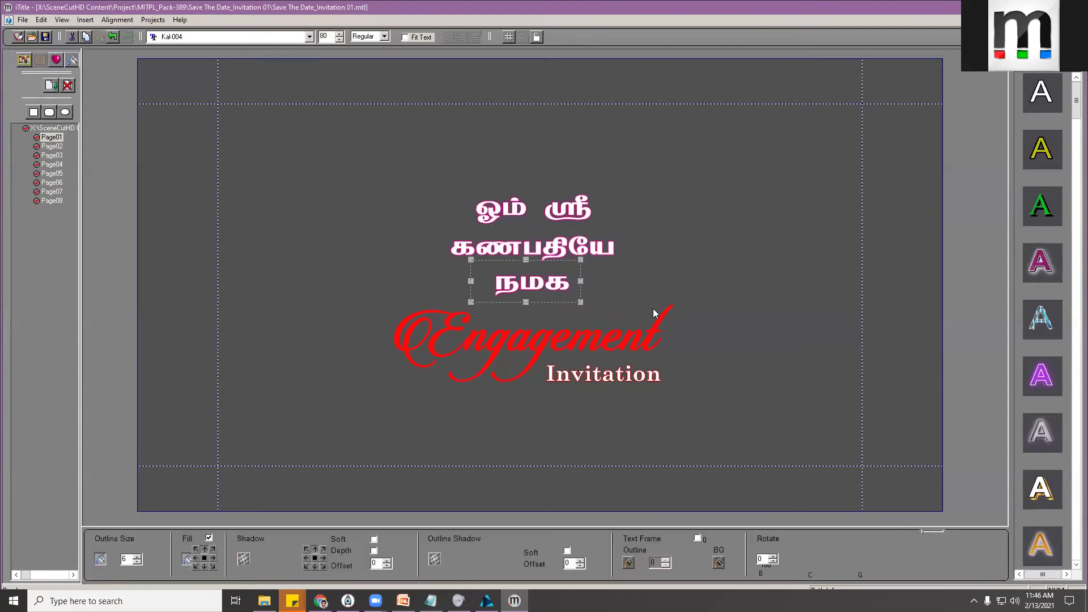
Apply the white text style with the gold shadow to all three Tamil lines on Page01
{"action": "left_click", "coordinate": [541, 251]}
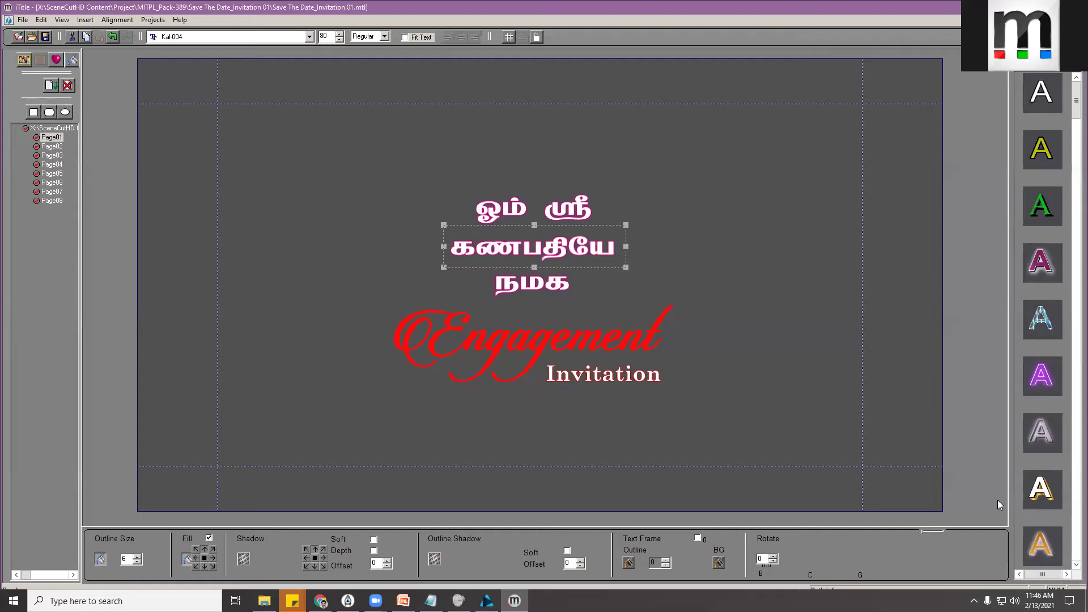
{"action": "left_click", "coordinate": [1038, 495]}
{"action": "left_click", "coordinate": [525, 201]}
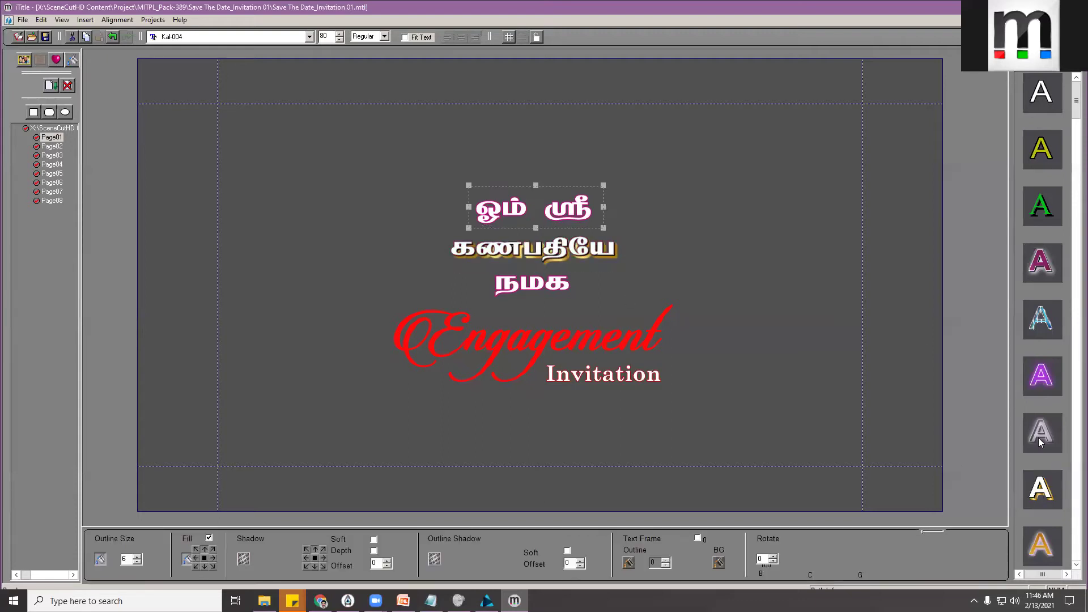
{"action": "left_click", "coordinate": [1042, 491]}
{"action": "left_click", "coordinate": [570, 287]}
{"action": "left_click", "coordinate": [1042, 490]}
Replace the red script word "Engagement" on Page01 with "Wedding" and select the "Invitation" text
{"action": "left_click", "coordinate": [626, 337]}
{"action": "left_click", "coordinate": [637, 346]}
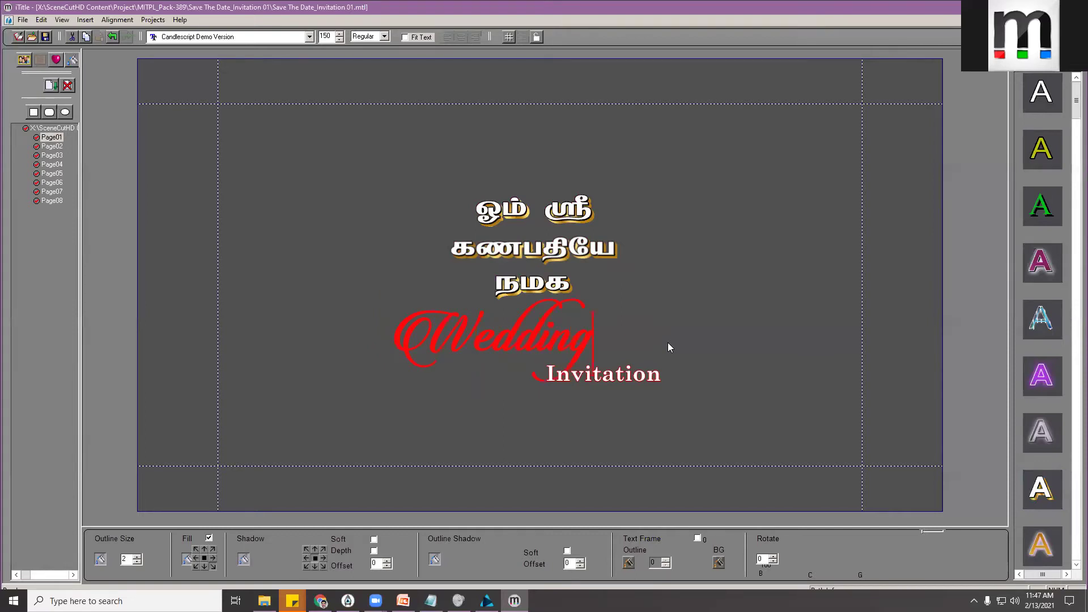
{"action": "left_click", "coordinate": [623, 379]}
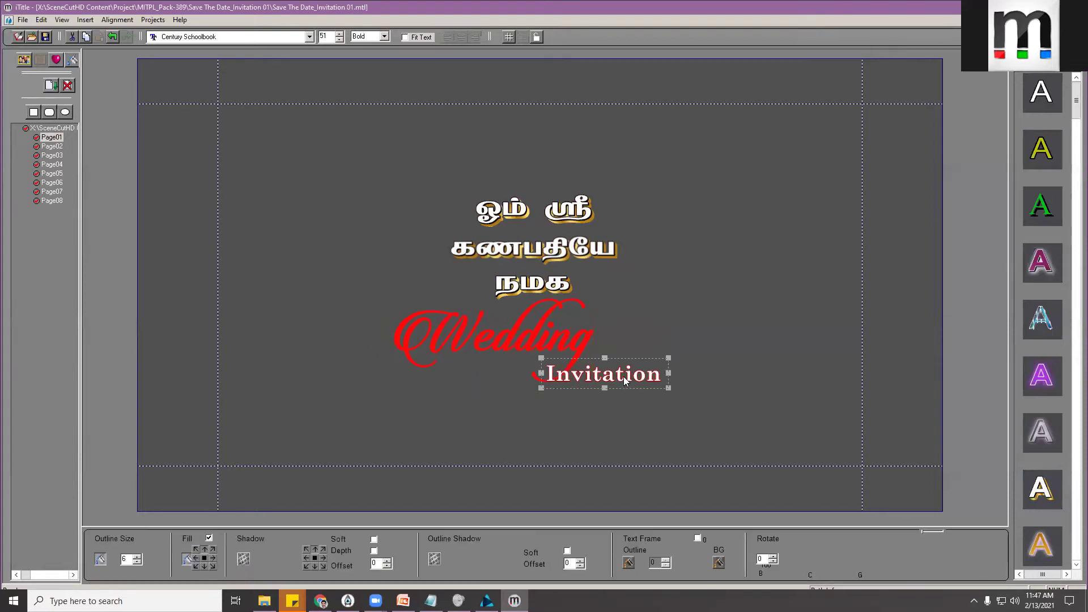
Look through the text on Page02, Page03 and Page04 of the title project
{"action": "left_click", "coordinate": [52, 146]}
{"action": "left_click", "coordinate": [54, 156]}
{"action": "left_click", "coordinate": [52, 164]}
{"action": "left_click", "coordinate": [54, 156]}
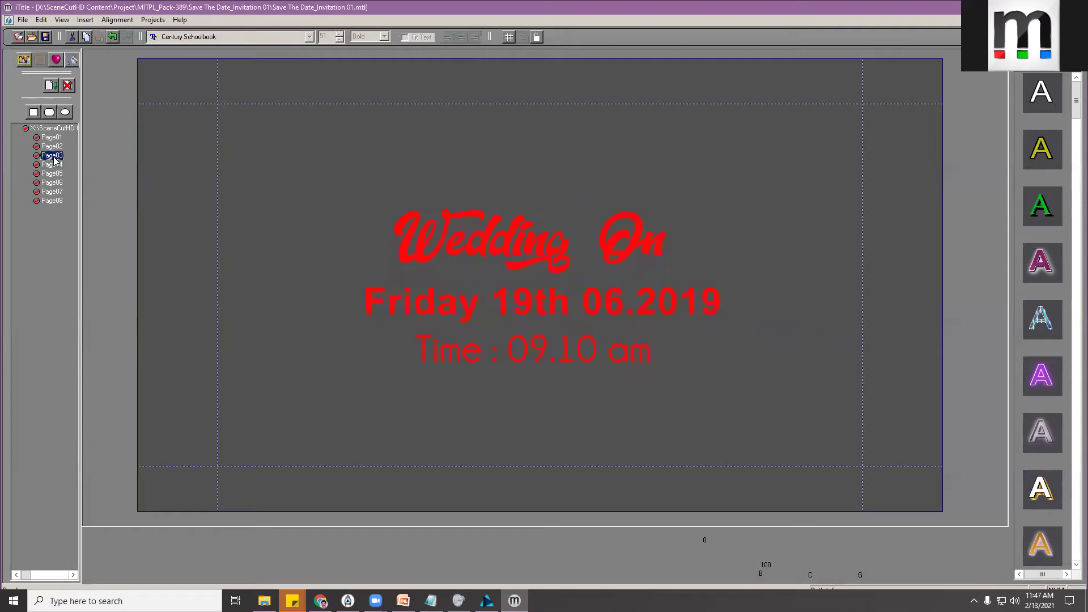
Save and close the title project, return to SmartCutHD Pro and accept the changed title files through the advanced file handling
{"action": "left_click", "coordinate": [73, 61]}
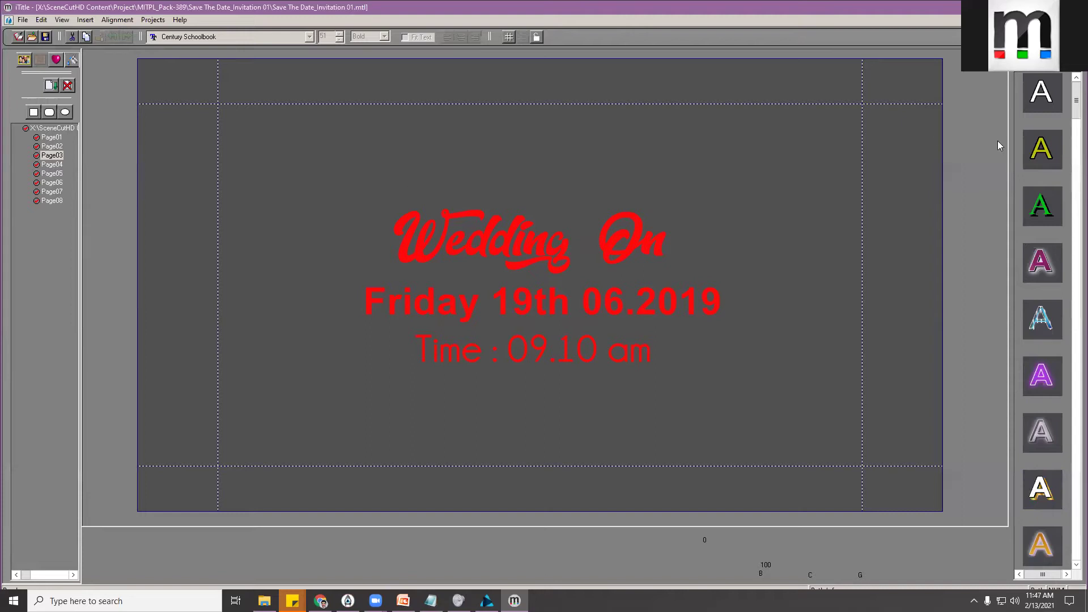
{"action": "key", "text": "ctrl+F4"}
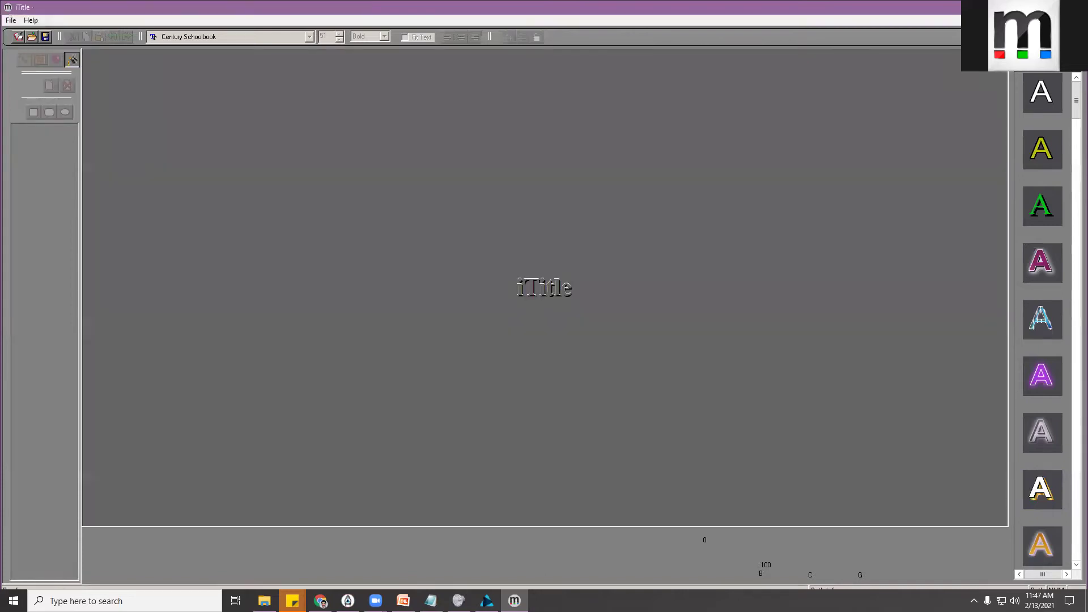
{"action": "key", "text": "alt+F4"}
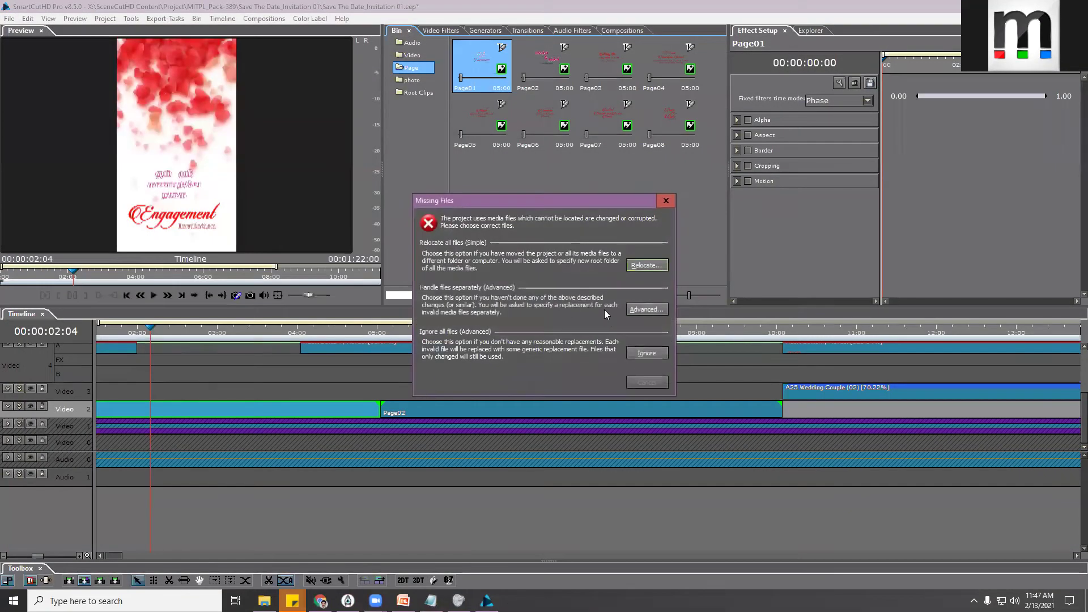
{"action": "left_click", "coordinate": [646, 309]}
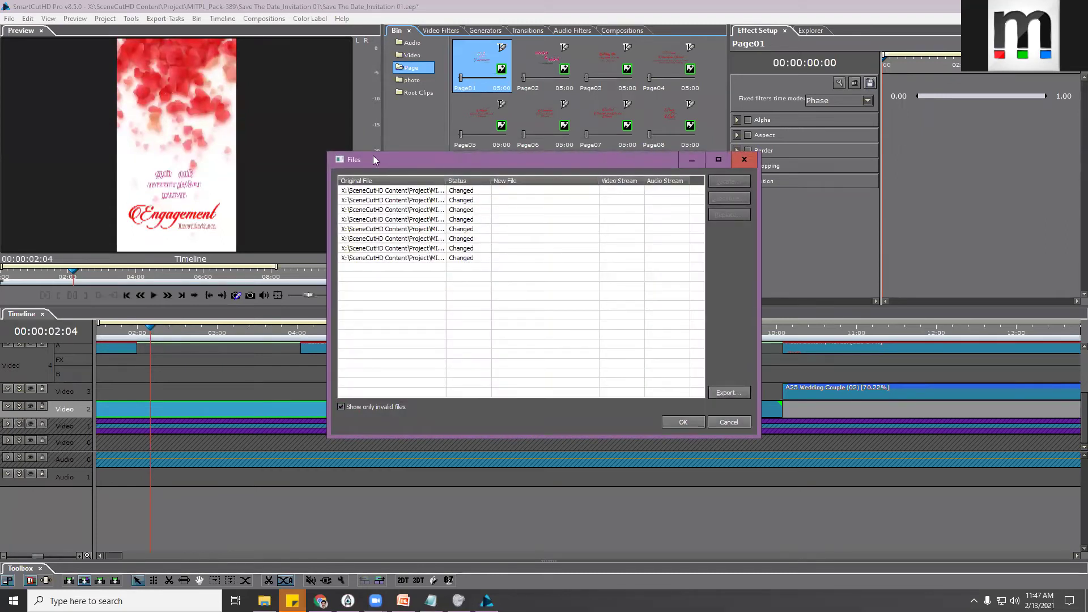
{"action": "left_click", "coordinate": [676, 421]}
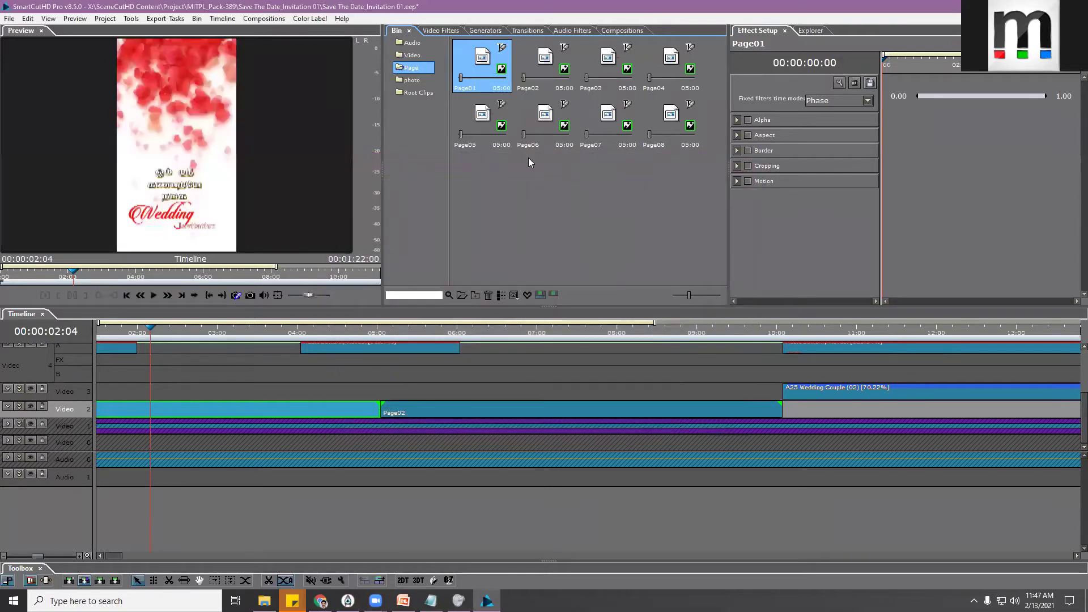
Play the updated Page01 title on the timeline from 00:00:01:23 to 00:00:02:23
{"action": "left_click", "coordinate": [131, 332]}
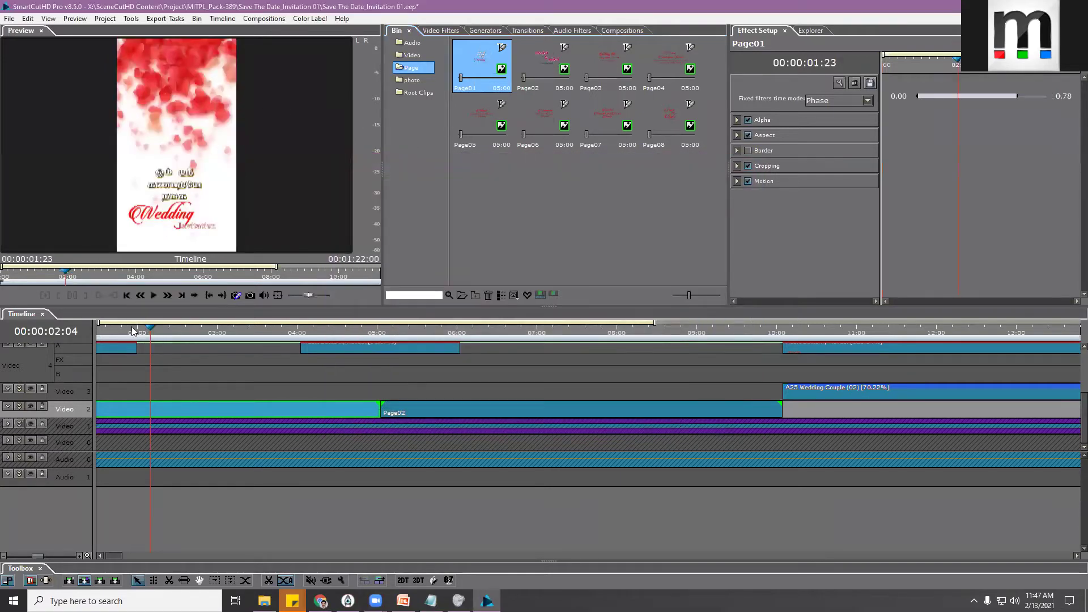
{"action": "key", "text": "space"}
{"action": "key", "text": "space"}
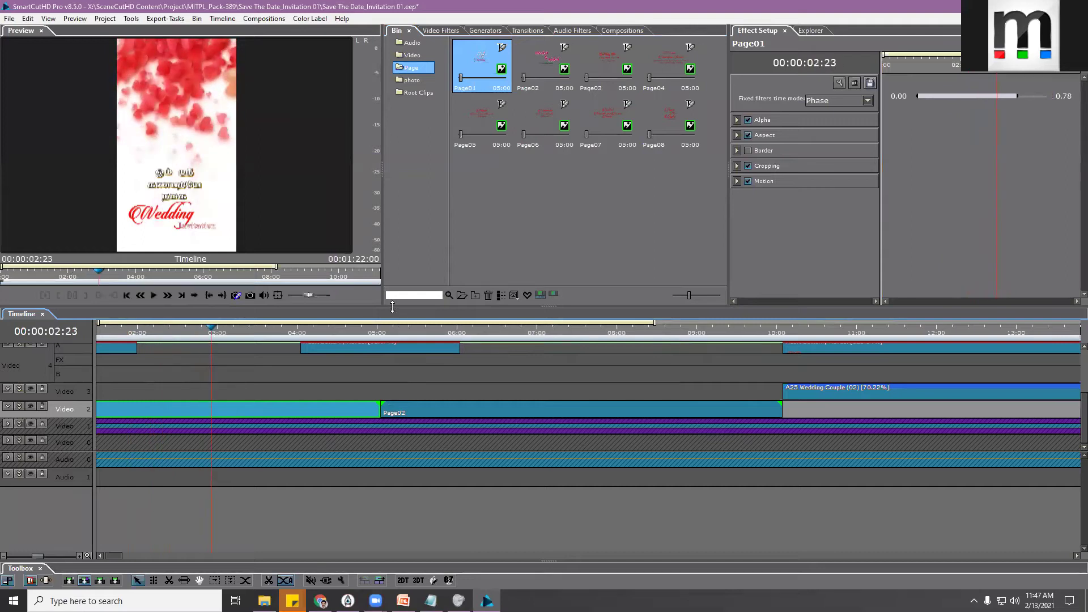
Enlarge the preview area in height and width, and check the timeline at 00:00:06:00
{"action": "left_click_drag", "start_coordinate": [381, 304], "coordinate": [380, 381]}
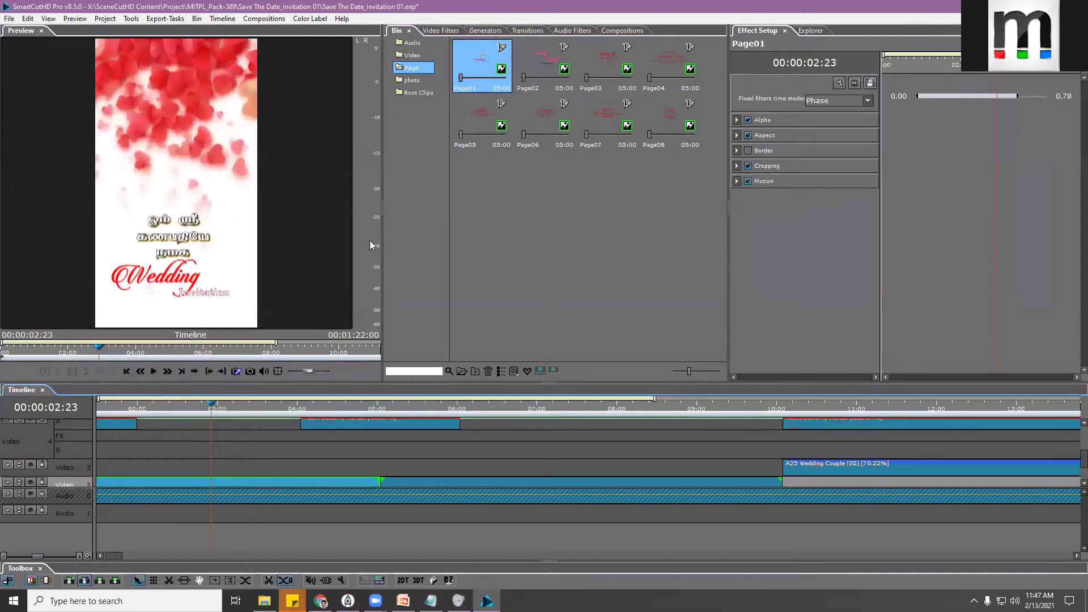
{"action": "left_click_drag", "start_coordinate": [380, 204], "coordinate": [673, 204]}
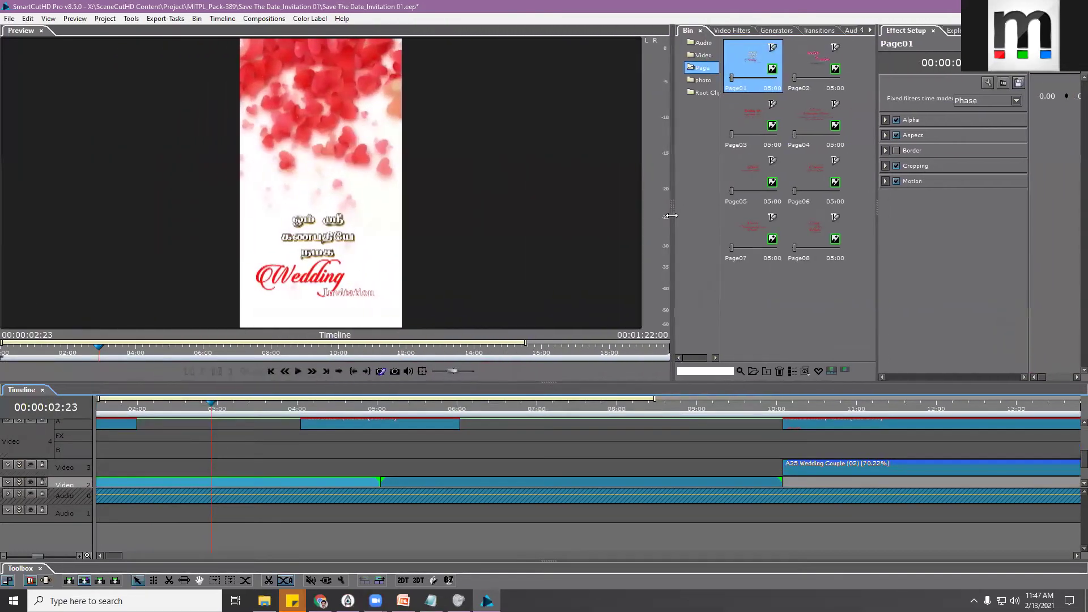
{"action": "left_click_drag", "start_coordinate": [213, 406], "coordinate": [457, 412]}
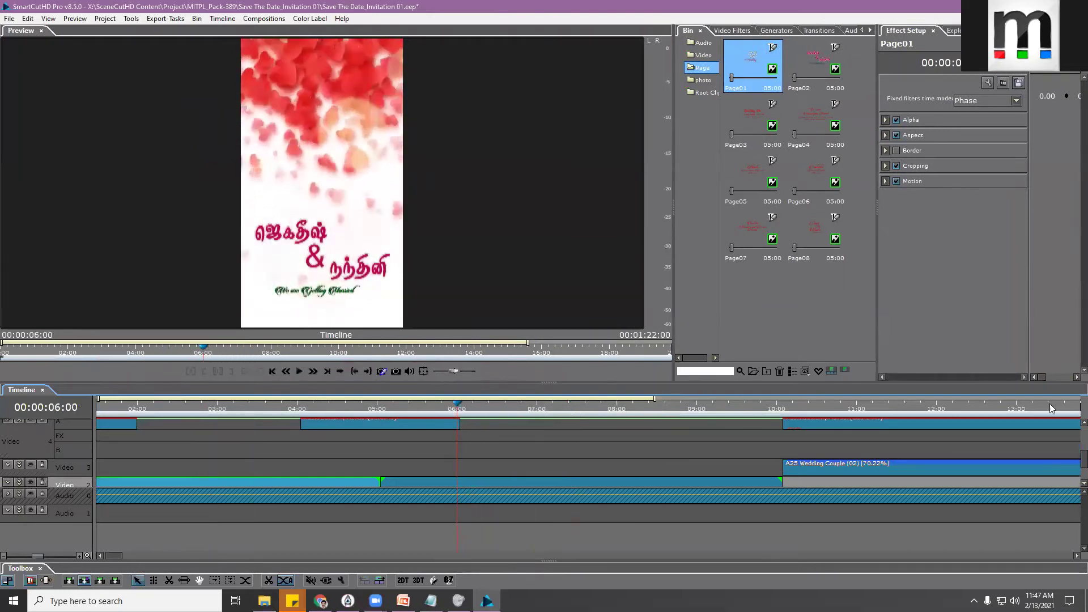
Restore the default single-preview workspace, bring the Video 4 and Video 5 tracks into view, and play the Heart Butterfly Reveal section
{"action": "left_click", "coordinate": [48, 18]}
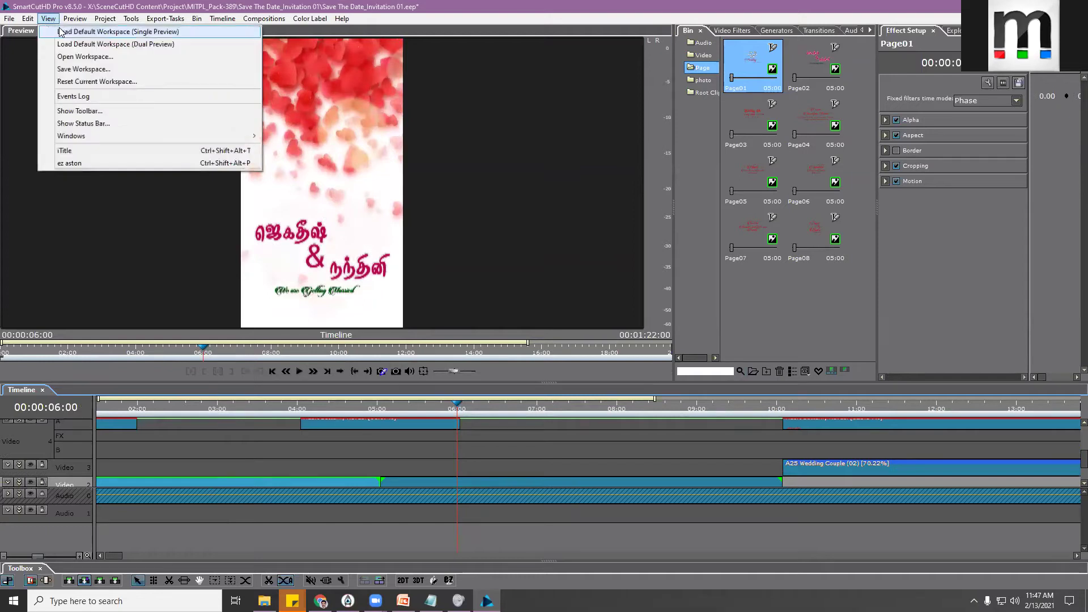
{"action": "left_click", "coordinate": [113, 31]}
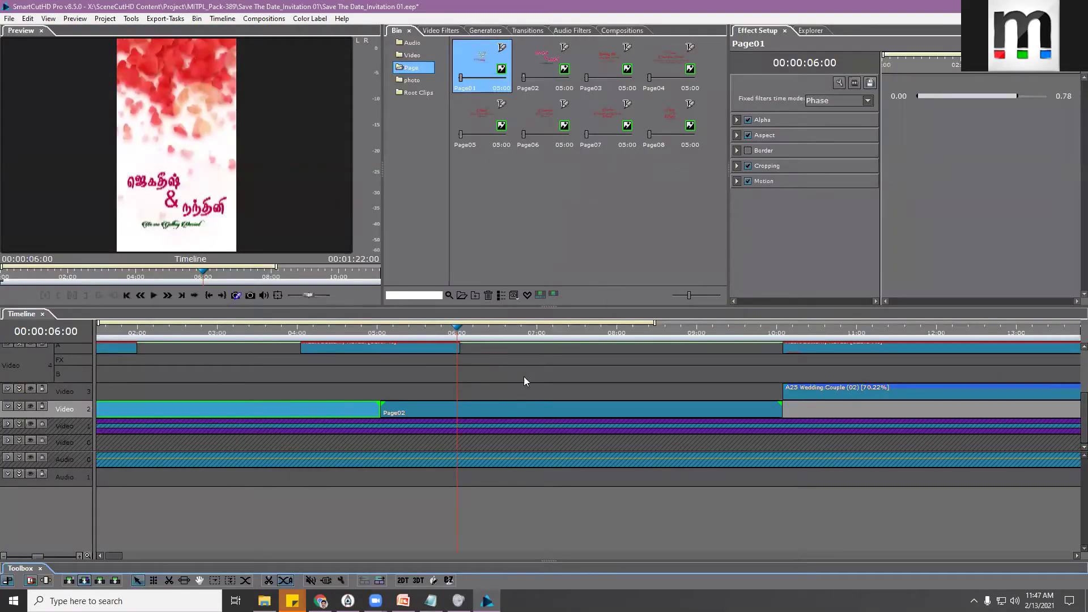
{"action": "scroll", "coordinate": [678, 356], "scroll_direction": "right", "scroll_amount": 2}
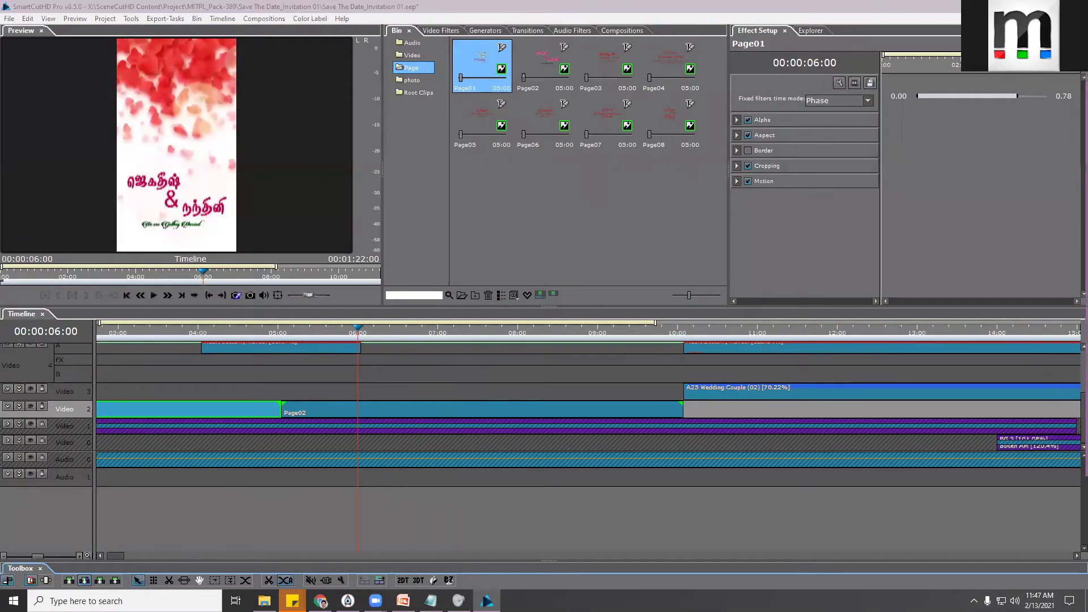
{"action": "scroll", "coordinate": [1072, 404], "scroll_direction": "up", "scroll_amount": 1}
{"action": "scroll", "coordinate": [1072, 404], "scroll_direction": "up", "scroll_amount": 3}
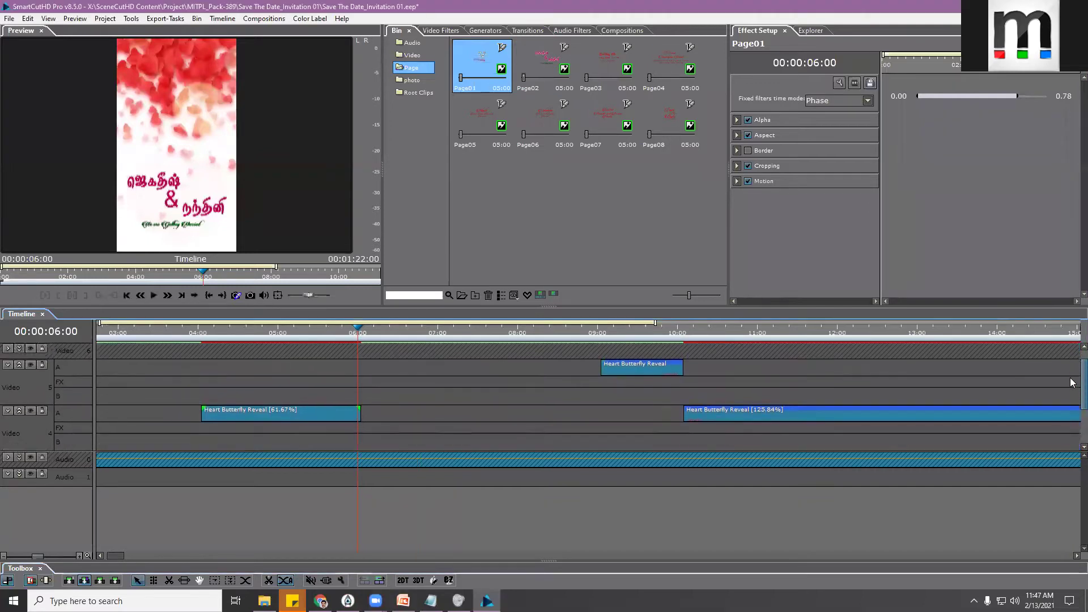
{"action": "left_click", "coordinate": [192, 338]}
{"action": "key", "text": "space"}
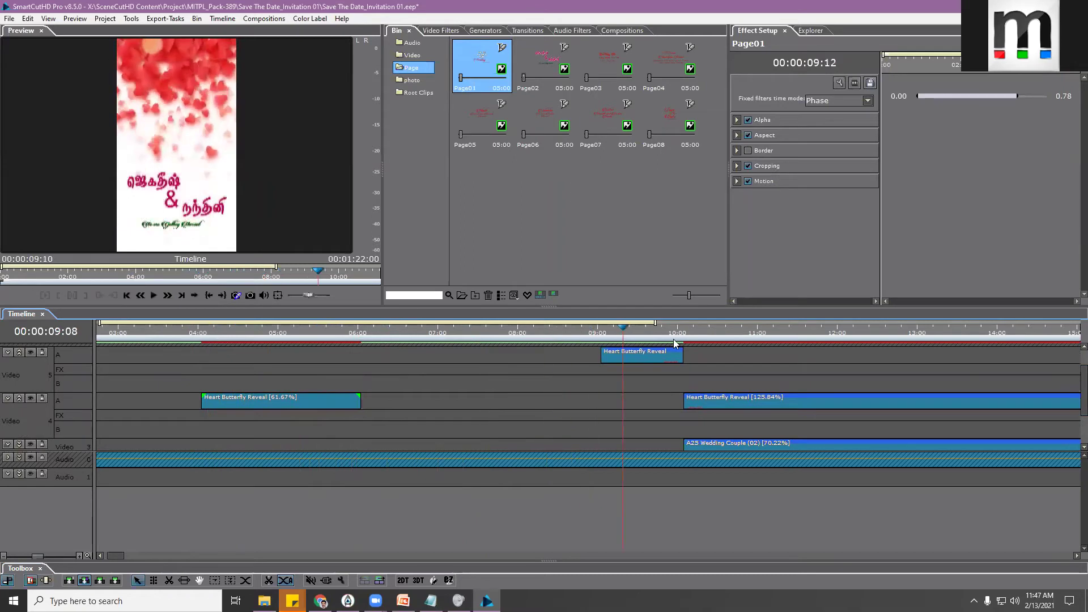
Move along the timeline to 00:00:14:05 and bring the lower video tracks into view
{"action": "left_click_drag", "start_coordinate": [878, 340], "coordinate": [1013, 346]}
{"action": "left_click_drag", "start_coordinate": [113, 556], "coordinate": [120, 557]}
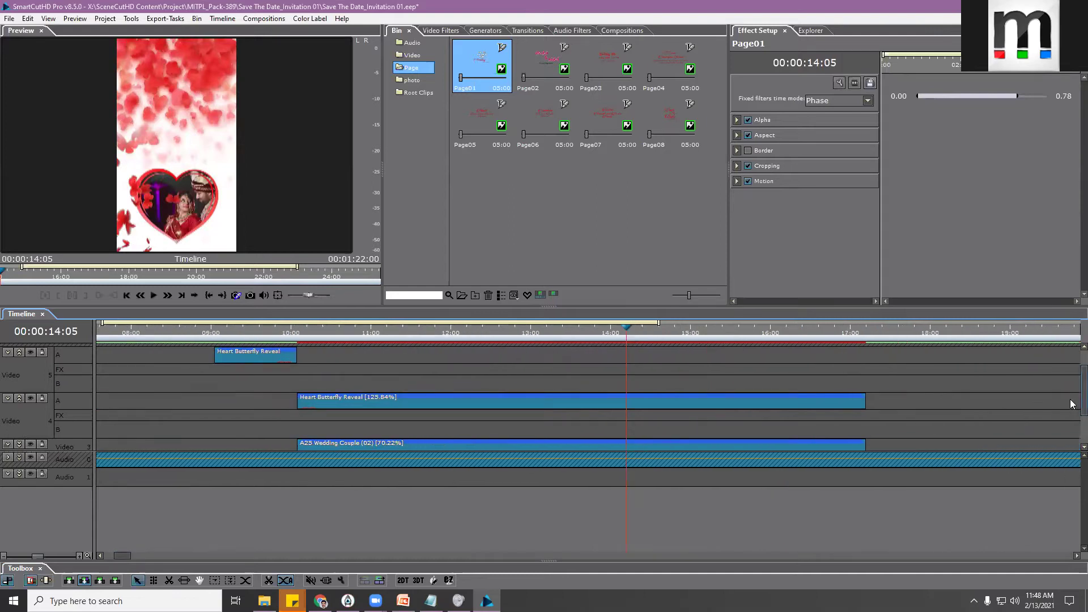
{"action": "scroll", "coordinate": [1073, 404], "scroll_direction": "down", "scroll_amount": 3}
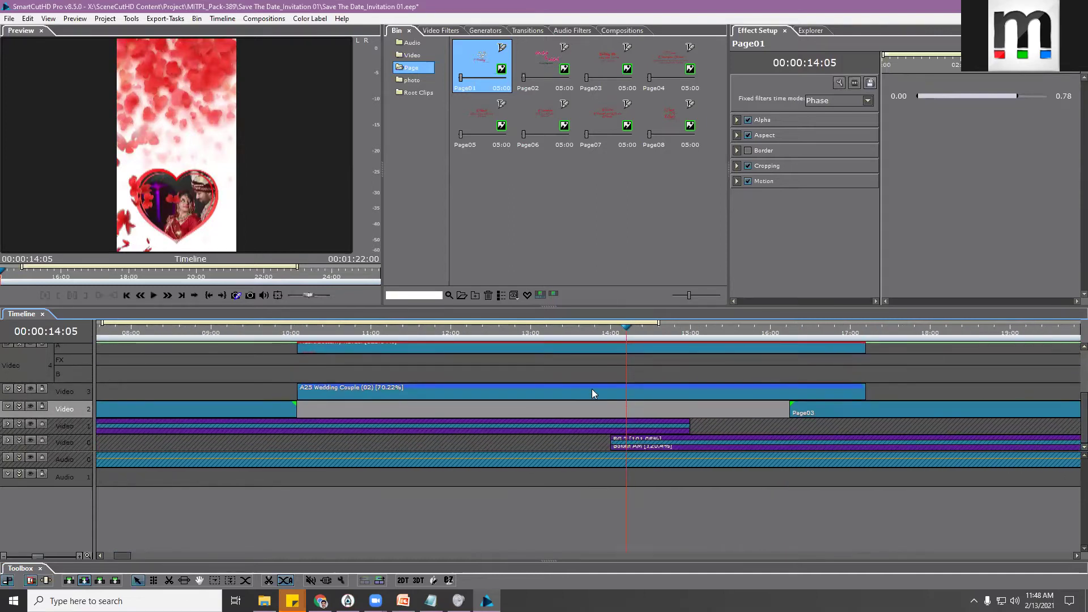
Enlarge the timeline area in height and unlock the Video 1 and Video 0 tracks
{"action": "left_click", "coordinate": [23, 425]}
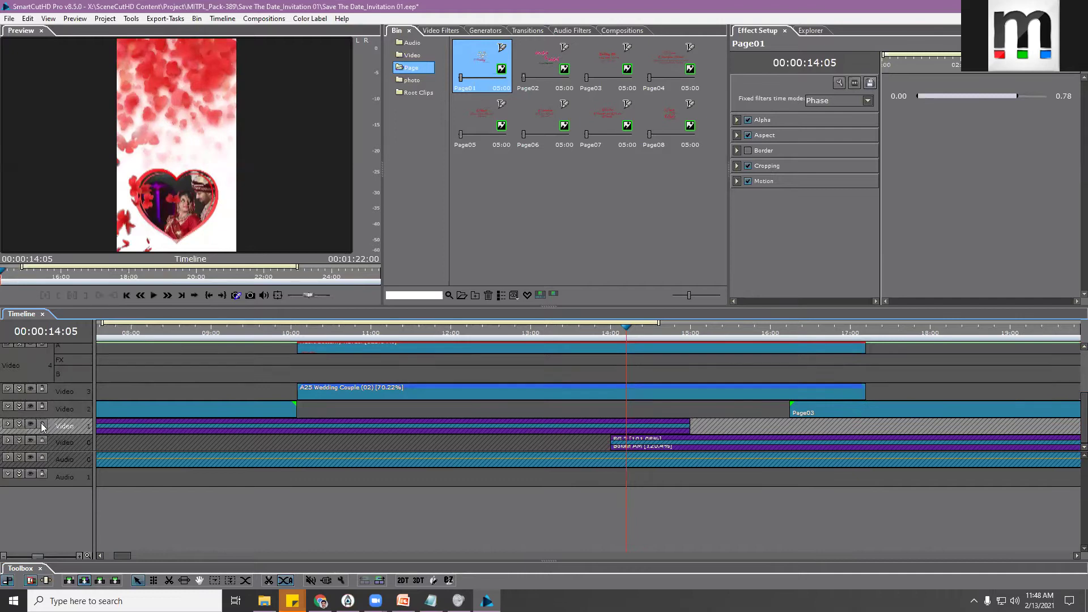
{"action": "left_click_drag", "start_coordinate": [610, 304], "coordinate": [610, 184]}
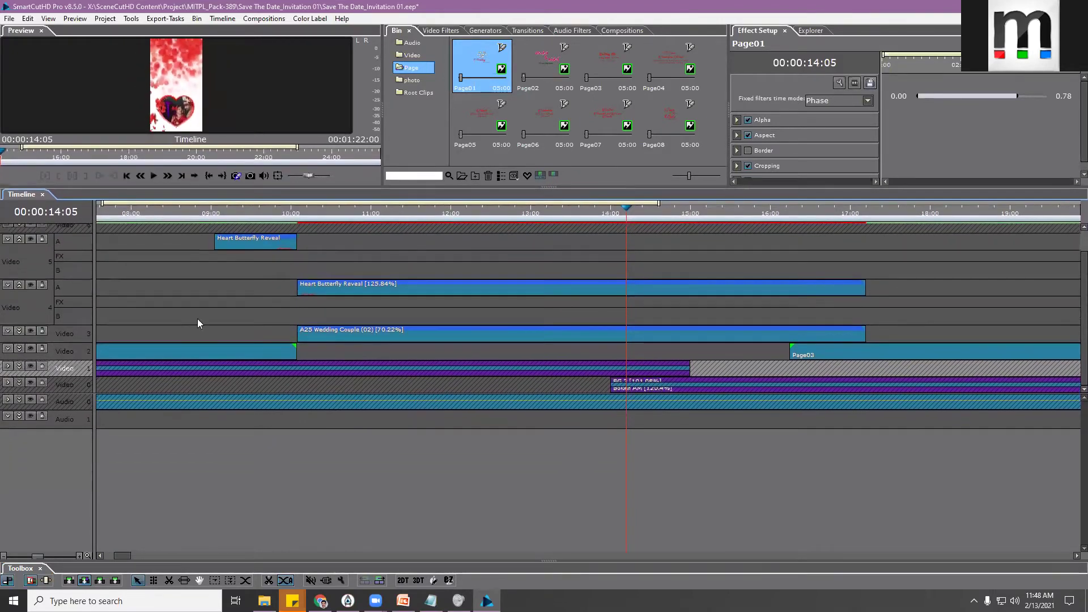
{"action": "left_click", "coordinate": [19, 369]}
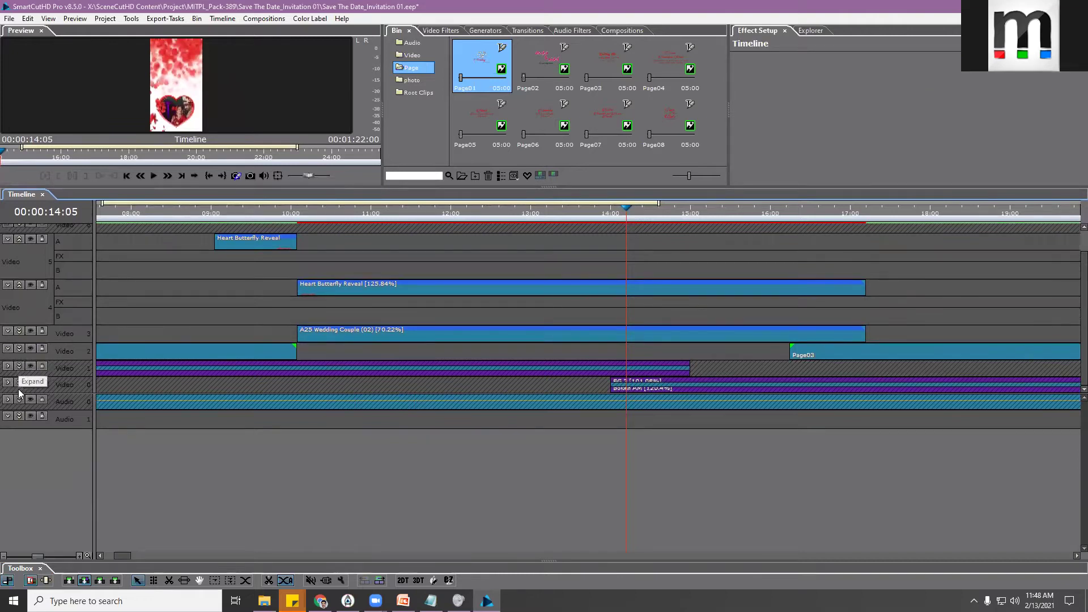
{"action": "left_click", "coordinate": [17, 367]}
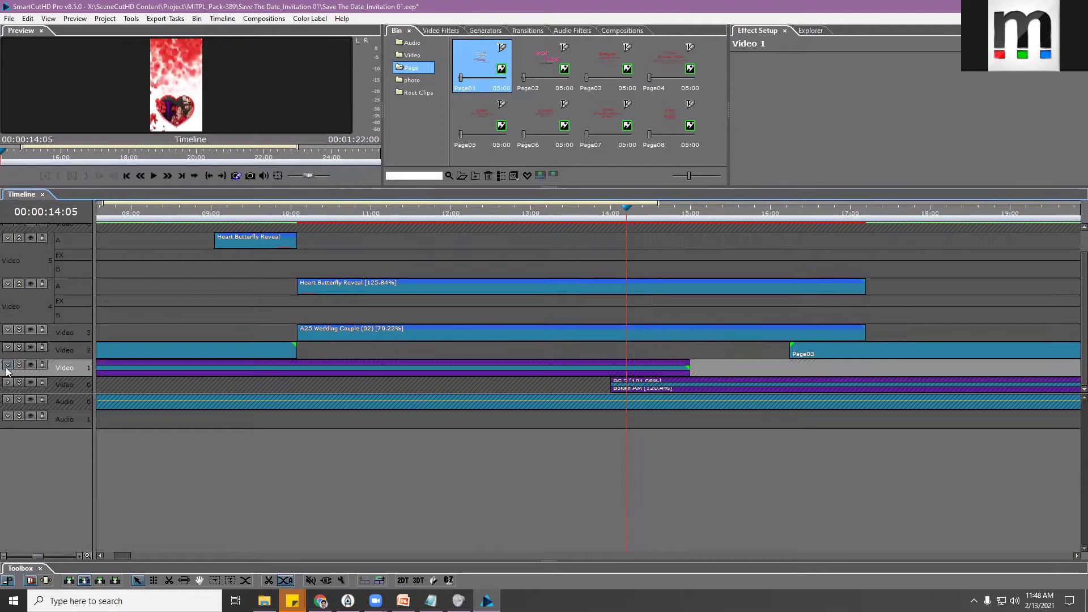
{"action": "left_click", "coordinate": [9, 383]}
Review the default label colors in the preferences and close them without changes
{"action": "left_click", "coordinate": [27, 19]}
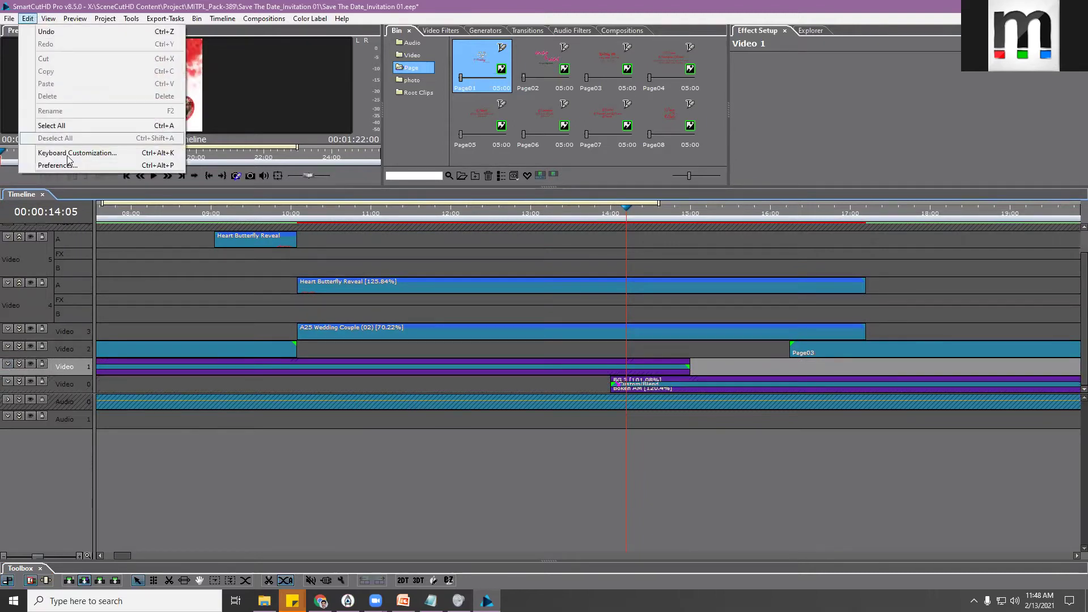
{"action": "left_click", "coordinate": [73, 153]}
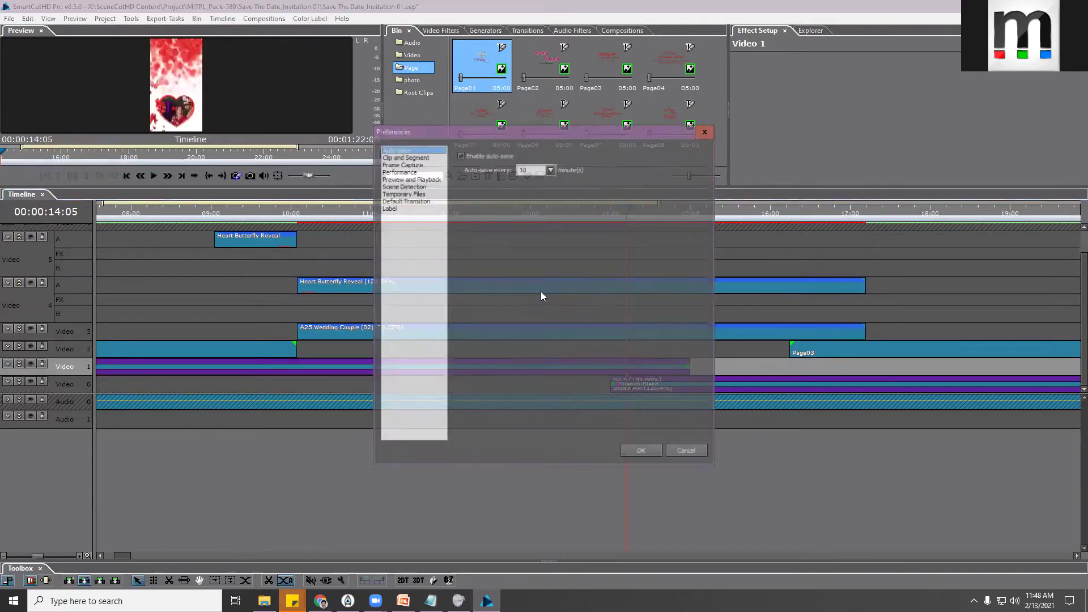
{"action": "left_click", "coordinate": [385, 208]}
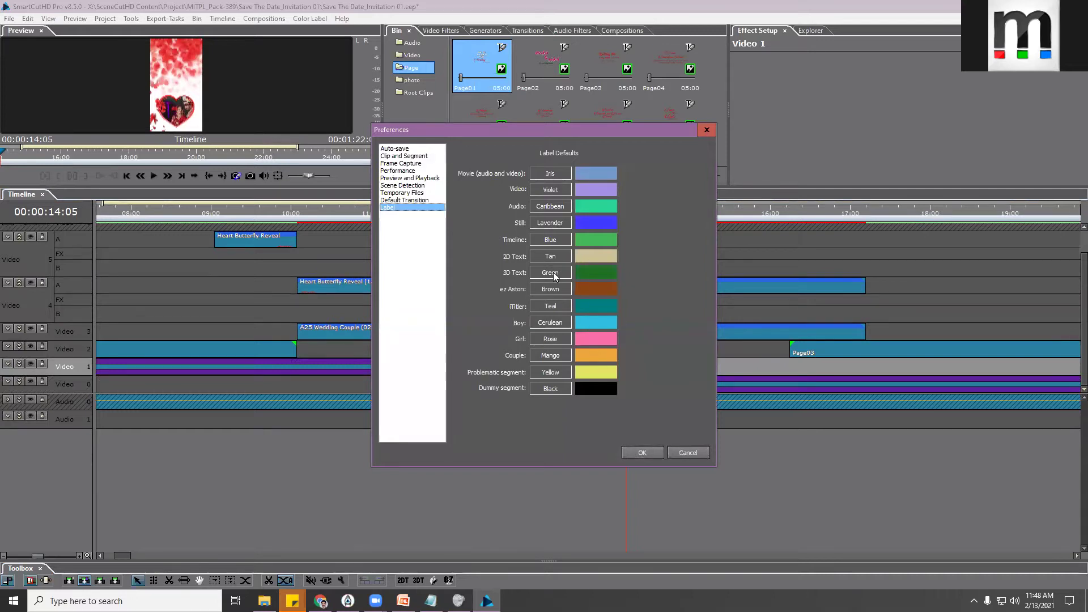
{"action": "left_click", "coordinate": [687, 453]}
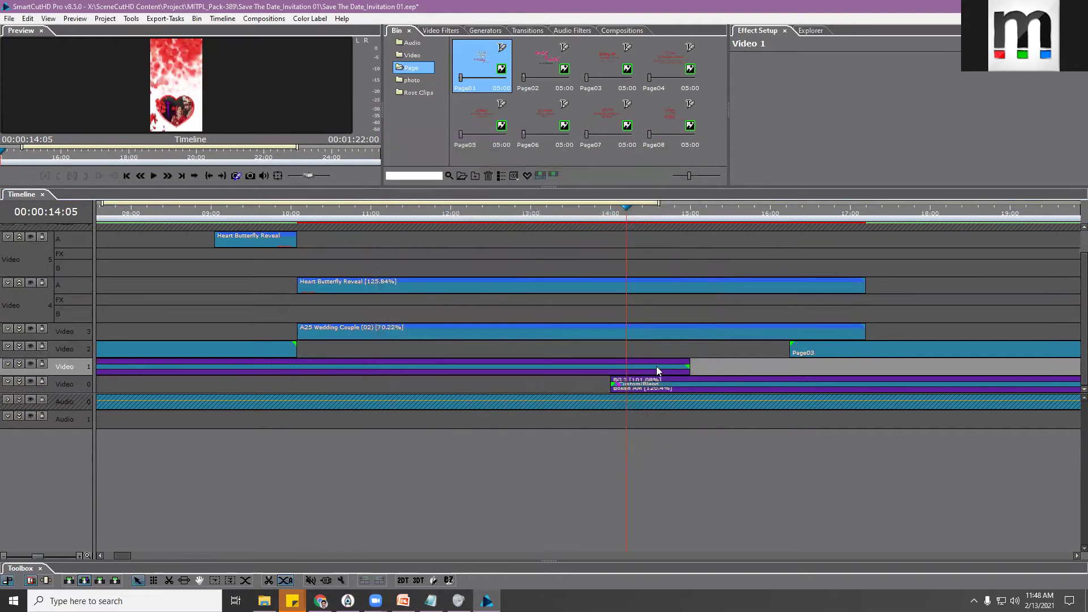
Go to 00:00:11:23 on the timeline and select the A25 Wedding Couple (02) clip on Video 3
{"action": "right_click", "coordinate": [680, 391]}
{"action": "left_click", "coordinate": [261, 420]}
{"action": "key", "text": "space"}
{"action": "left_click_drag", "start_coordinate": [612, 214], "coordinate": [444, 213]}
{"action": "left_click", "coordinate": [456, 342]}
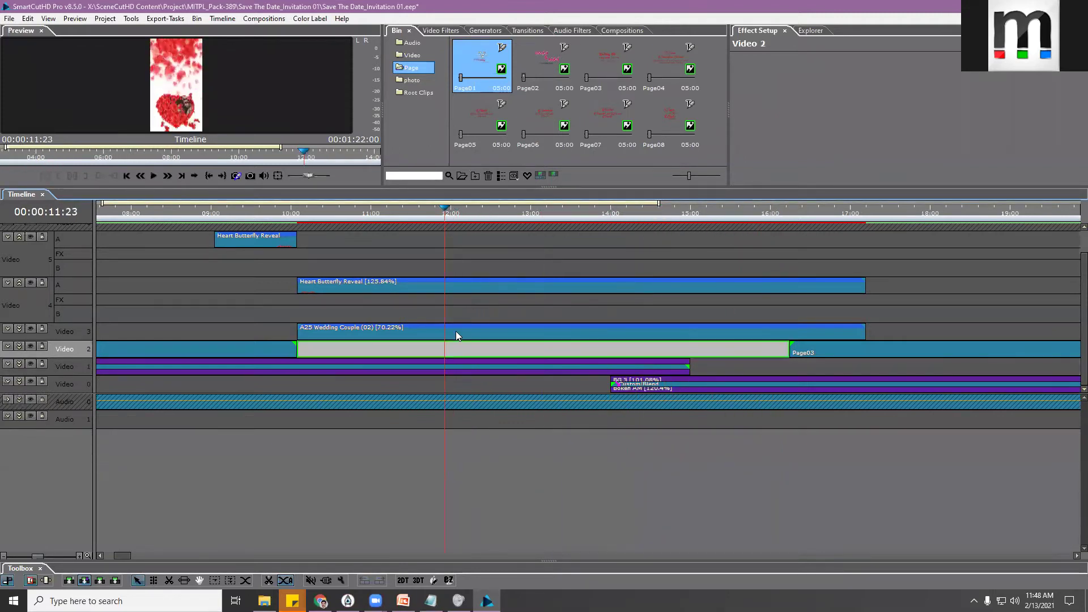
{"action": "left_click", "coordinate": [456, 332]}
Enlarge the preview area and switch the Video 3 track's visibility off and on to check which clip fills the heart
{"action": "left_click", "coordinate": [26, 328]}
{"action": "left_click", "coordinate": [26, 328]}
{"action": "left_click", "coordinate": [26, 327]}
{"action": "left_click", "coordinate": [27, 329]}
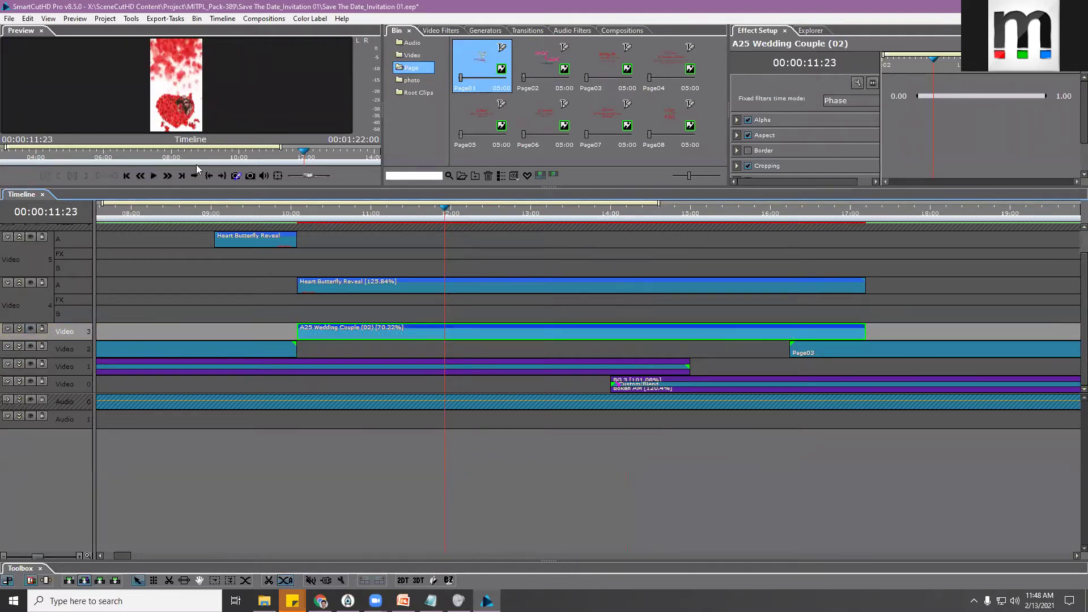
{"action": "left_click_drag", "start_coordinate": [225, 188], "coordinate": [198, 280]}
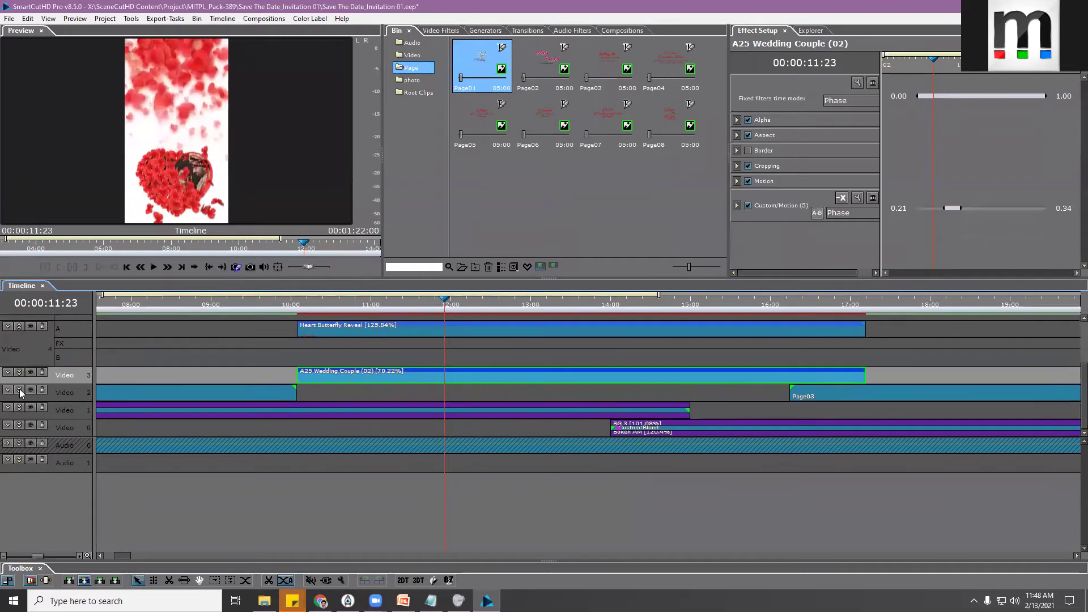
{"action": "left_click", "coordinate": [31, 375]}
{"action": "left_click", "coordinate": [31, 374]}
{"action": "left_click", "coordinate": [32, 374]}
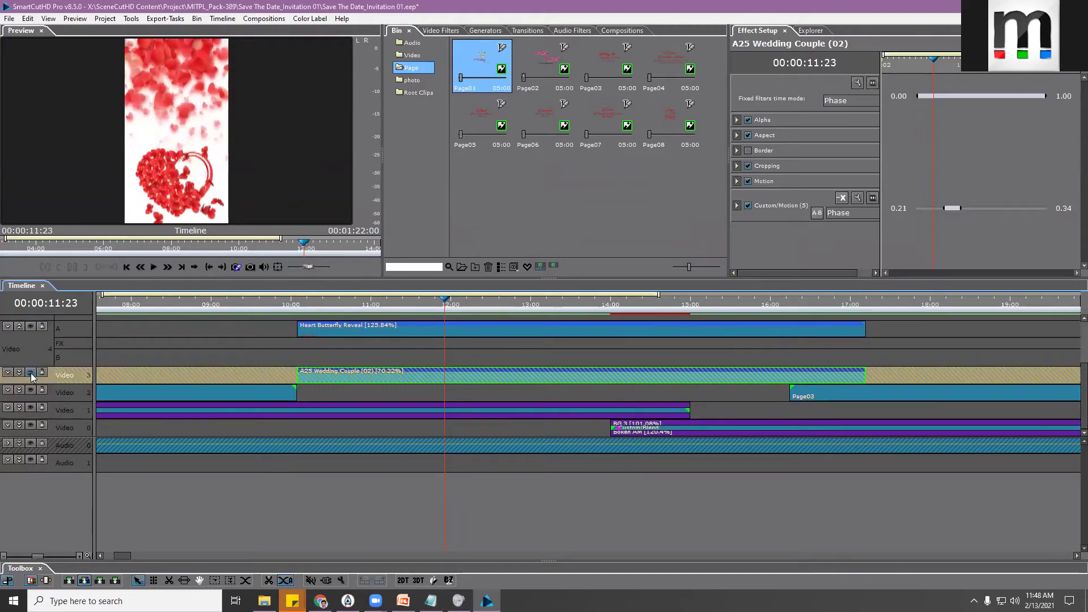
{"action": "left_click", "coordinate": [31, 374]}
{"action": "left_click", "coordinate": [32, 375]}
{"action": "left_click", "coordinate": [32, 374]}
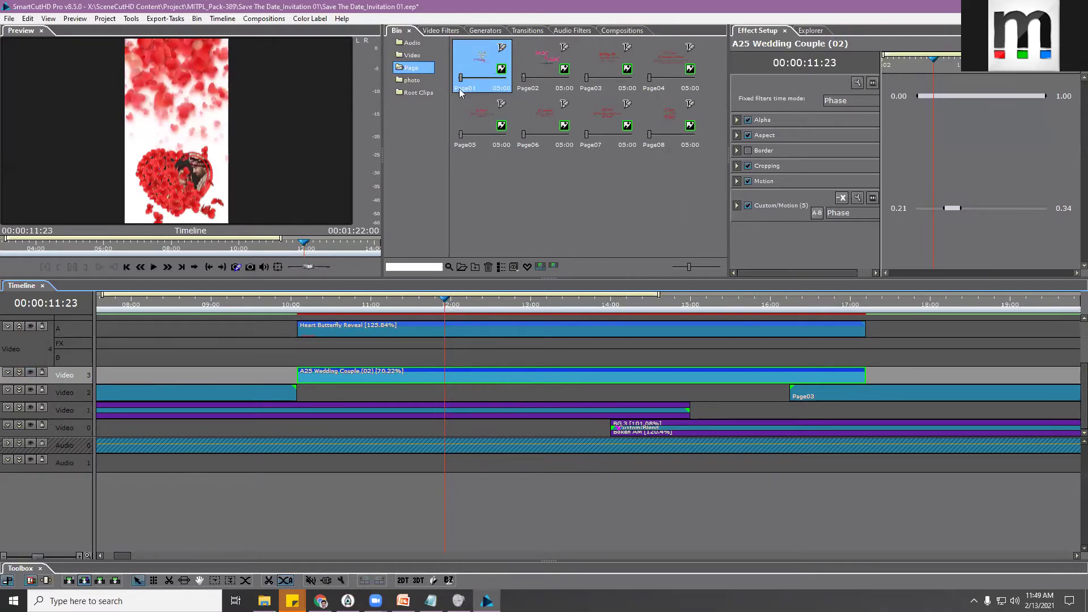
Highlight the timeline's A25 Wedding Couple (02) clip in the bin and select its source there
{"action": "right_click", "coordinate": [474, 381]}
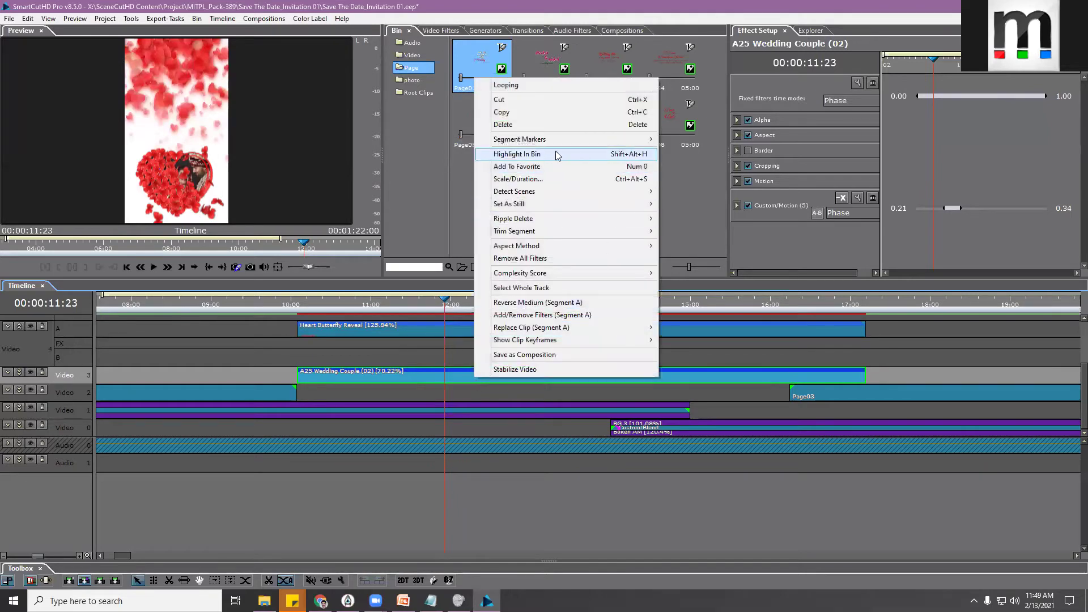
{"action": "left_click", "coordinate": [601, 160]}
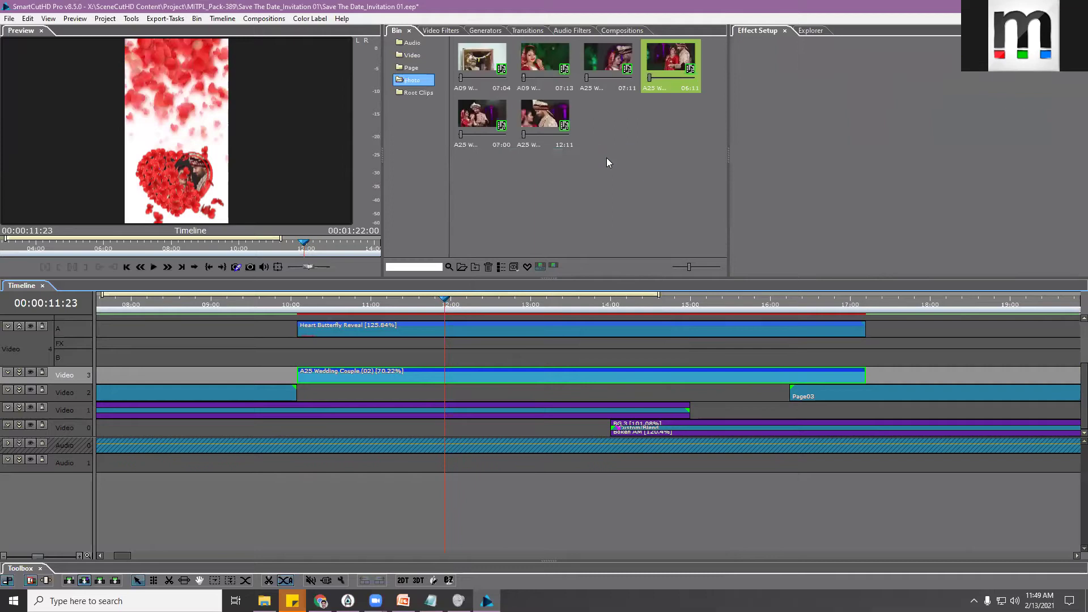
{"action": "left_click", "coordinate": [669, 65]}
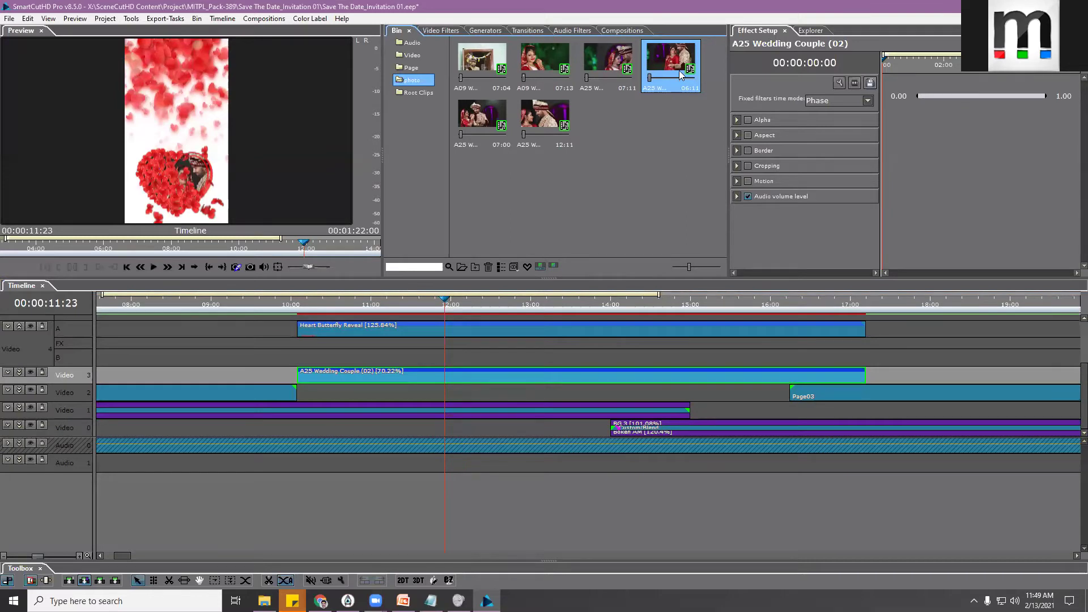
{"action": "right_click", "coordinate": [561, 377]}
{"action": "left_click", "coordinate": [618, 153]}
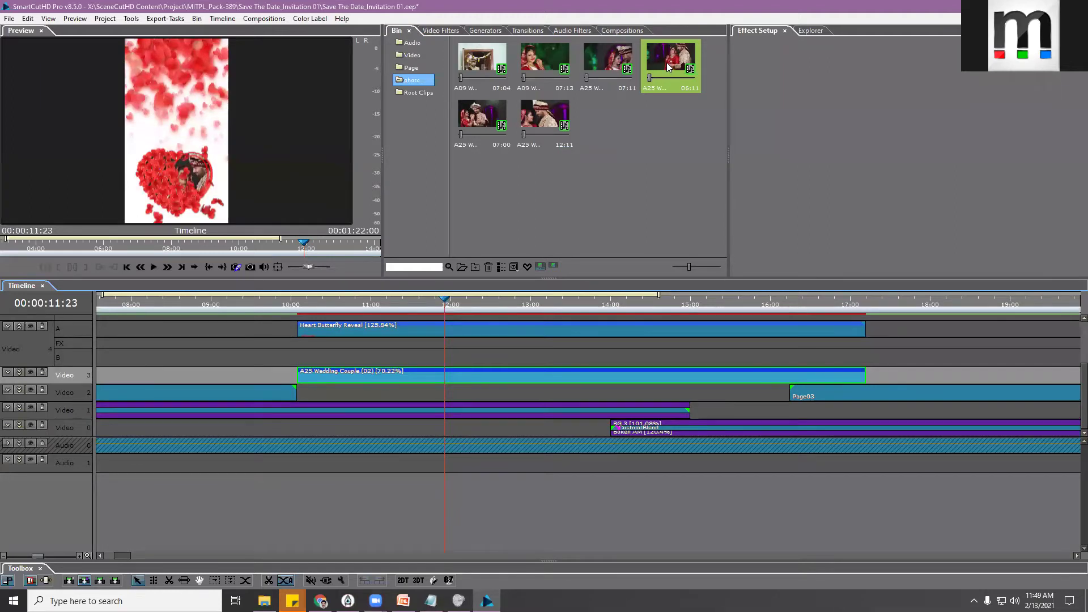
{"action": "left_click", "coordinate": [669, 68]}
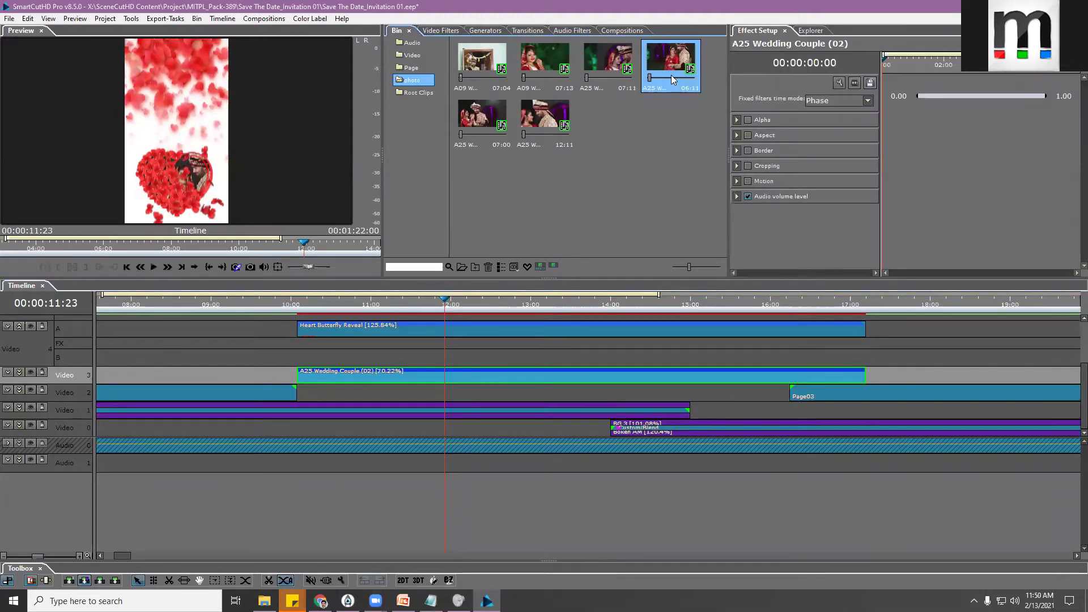
Browse to the 5_Couples folder, show its files as large thumbnails, and replace the selected bin clip with Couple 02
{"action": "left_click", "coordinate": [811, 31]}
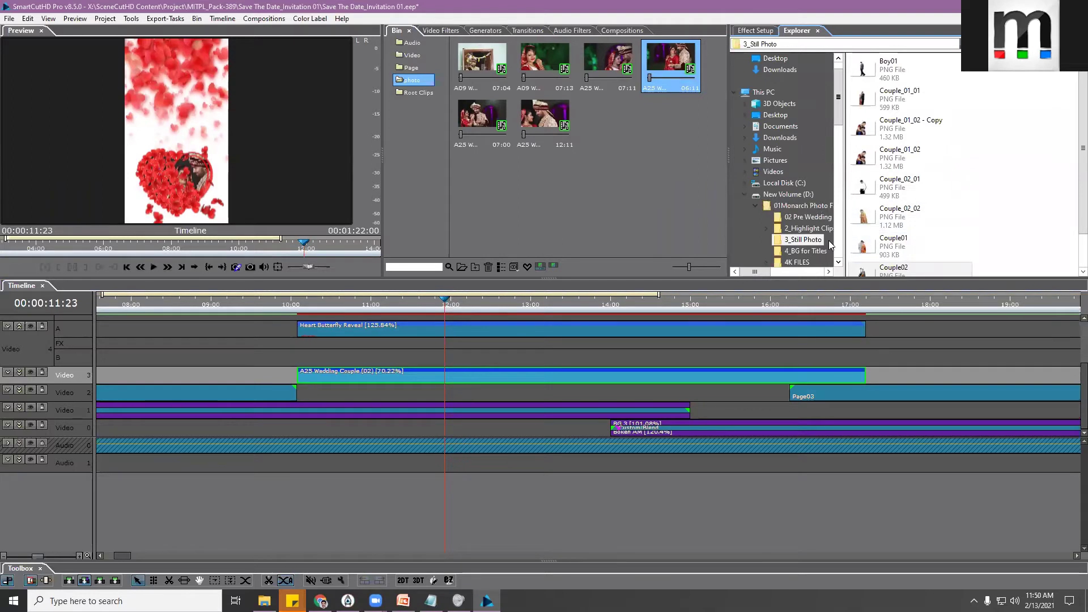
{"action": "left_click", "coordinate": [817, 220]}
{"action": "scroll", "coordinate": [905, 215], "scroll_direction": "down", "scroll_amount": 3}
{"action": "left_click", "coordinate": [805, 229]}
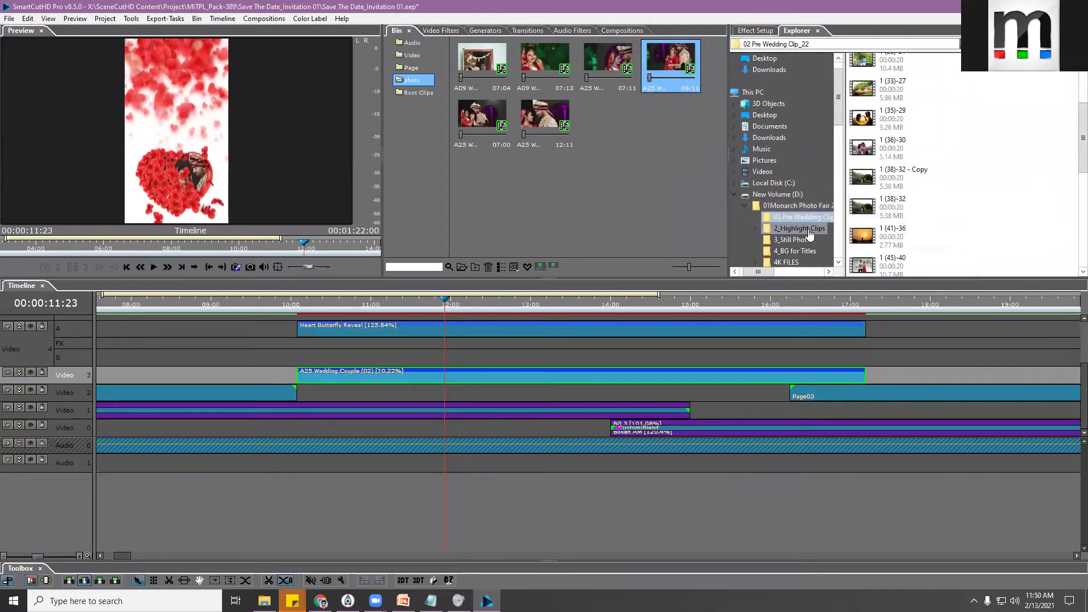
{"action": "scroll", "coordinate": [831, 213], "scroll_direction": "down", "scroll_amount": 2}
{"action": "left_click", "coordinate": [789, 217]}
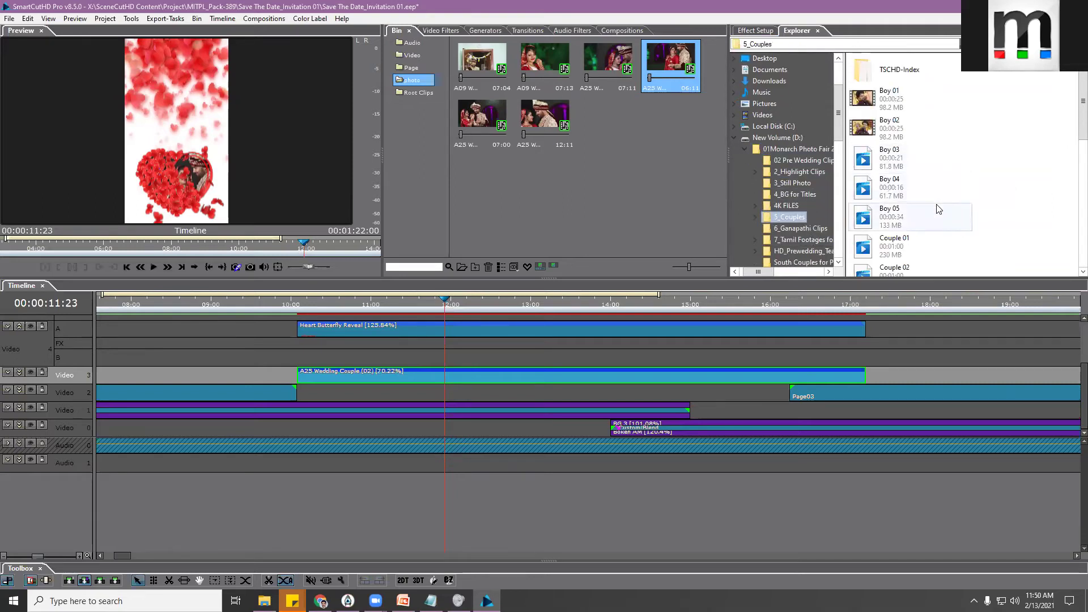
{"action": "scroll", "coordinate": [1071, 127], "scroll_direction": "down", "scroll_amount": 2}
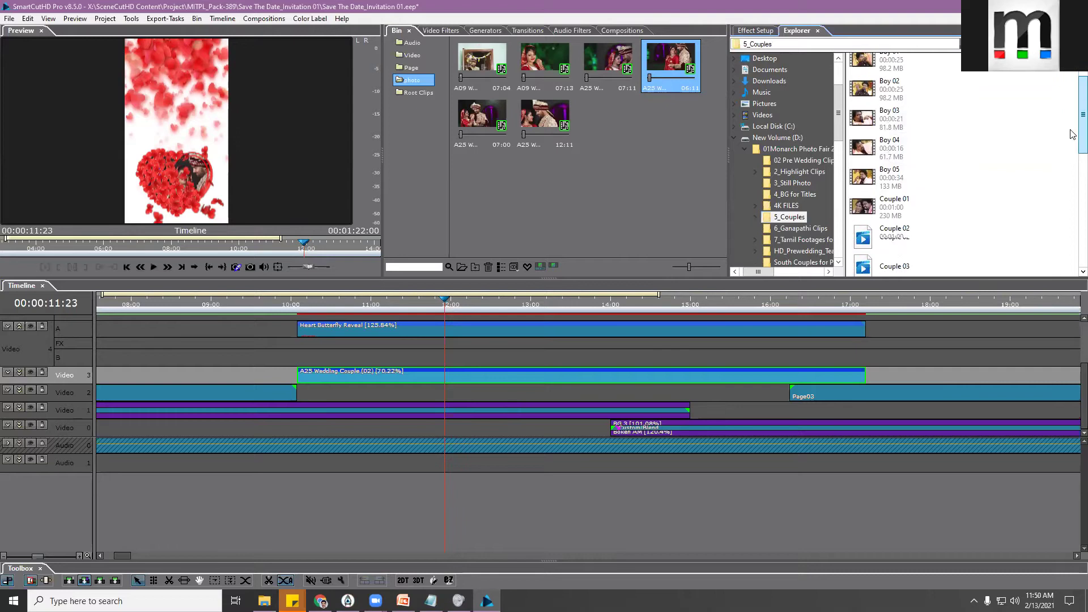
{"action": "scroll", "coordinate": [1071, 127], "scroll_direction": "up", "scroll_amount": 3, "text": "ctrl"}
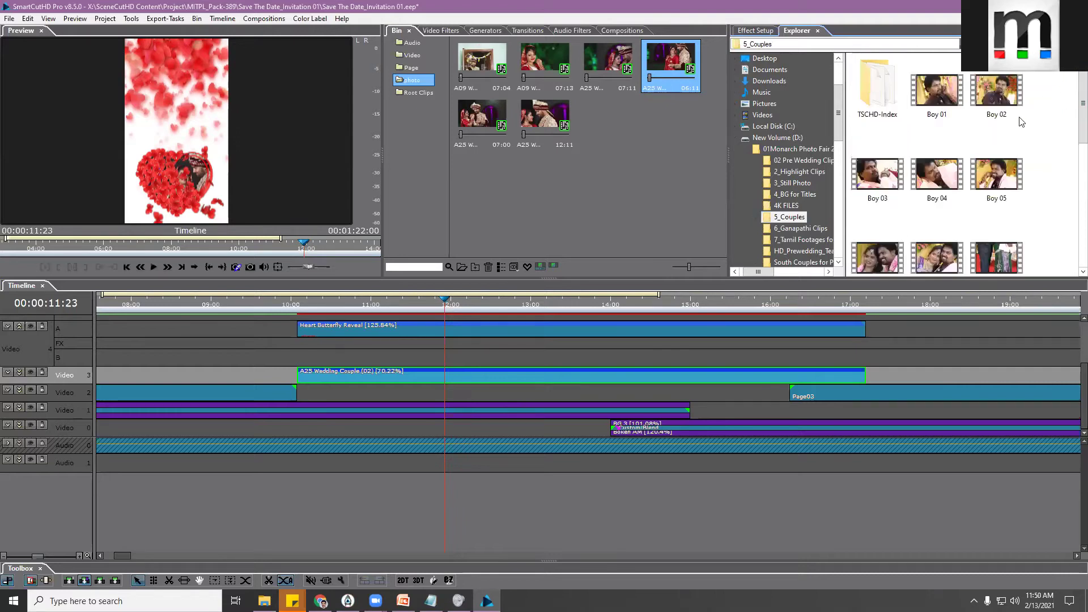
{"action": "scroll", "coordinate": [1071, 140], "scroll_direction": "down", "scroll_amount": 2}
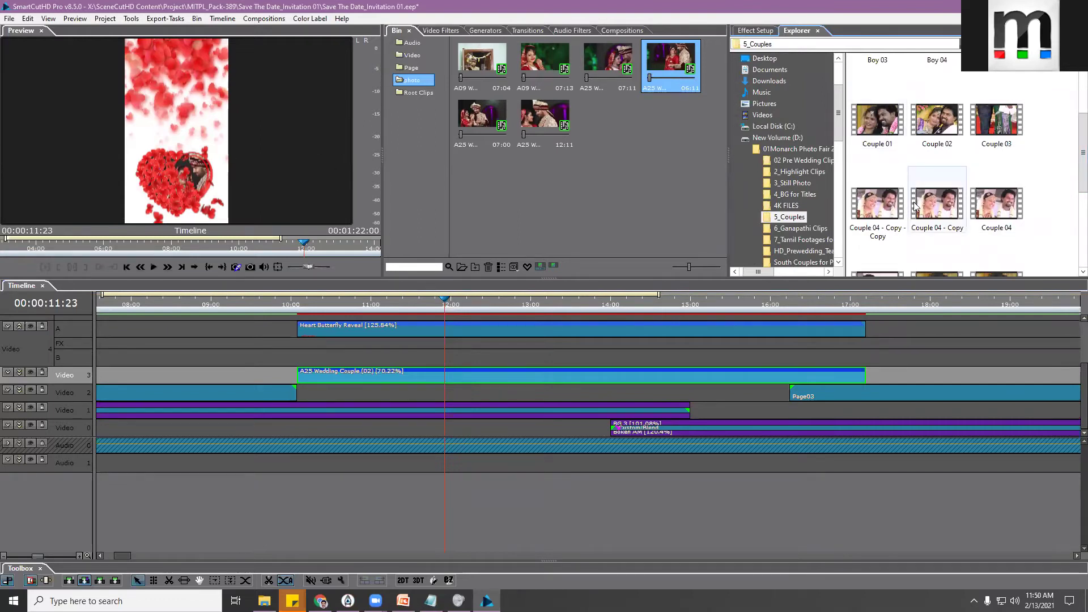
{"action": "left_click_drag", "start_coordinate": [935, 130], "coordinate": [680, 77]}
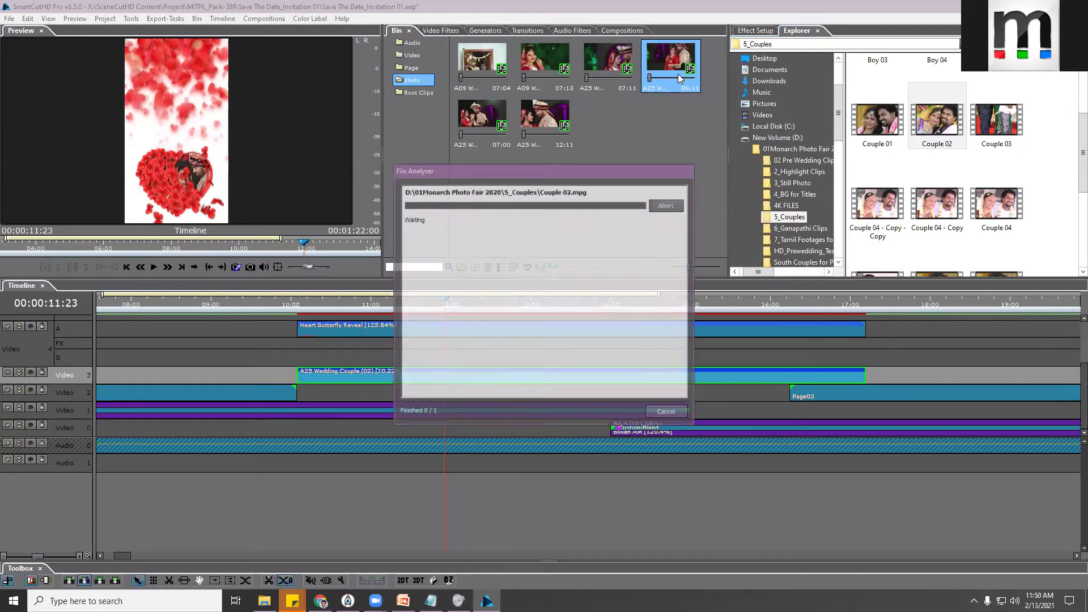
Check the replaced couple clip inside the heart between 00:00:11:05 and 00:00:15:14
{"action": "left_click", "coordinate": [390, 302]}
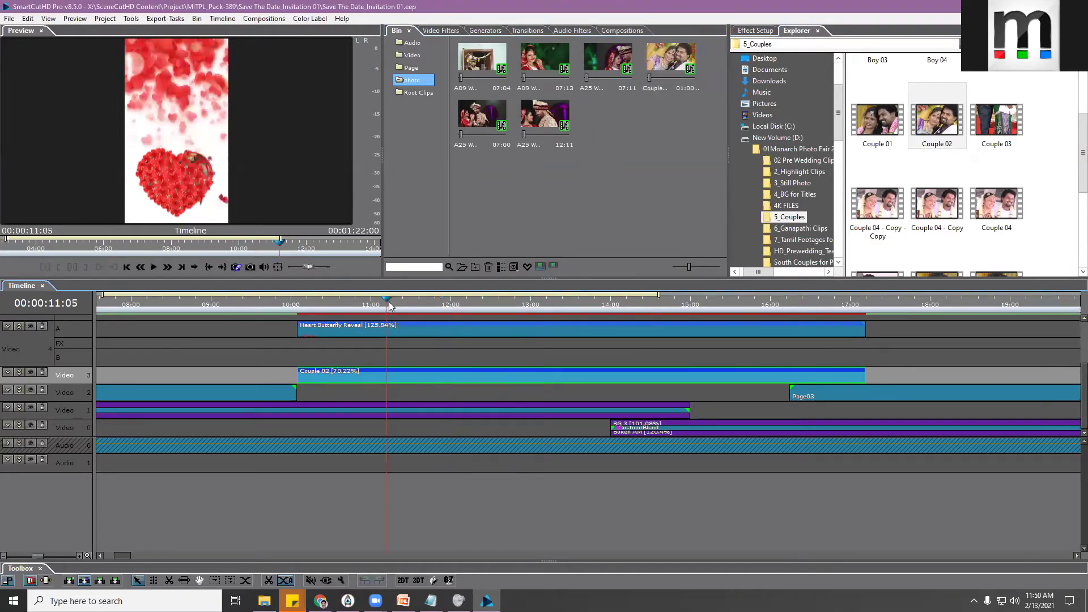
{"action": "left_click", "coordinate": [514, 302]}
{"action": "left_click", "coordinate": [575, 302]}
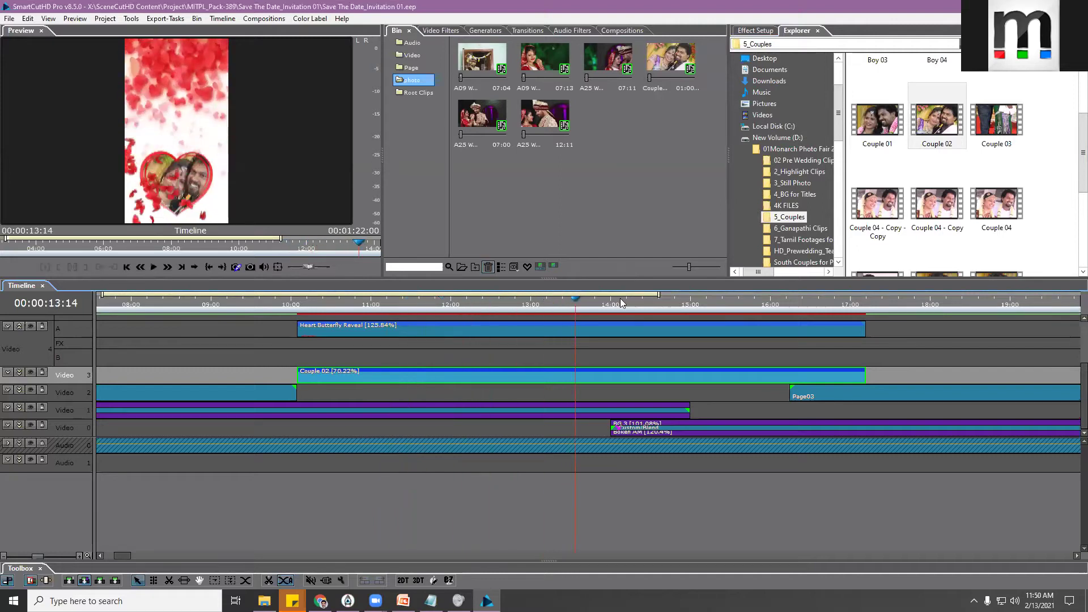
{"action": "left_click", "coordinate": [681, 304]}
{"action": "left_click", "coordinate": [735, 303]}
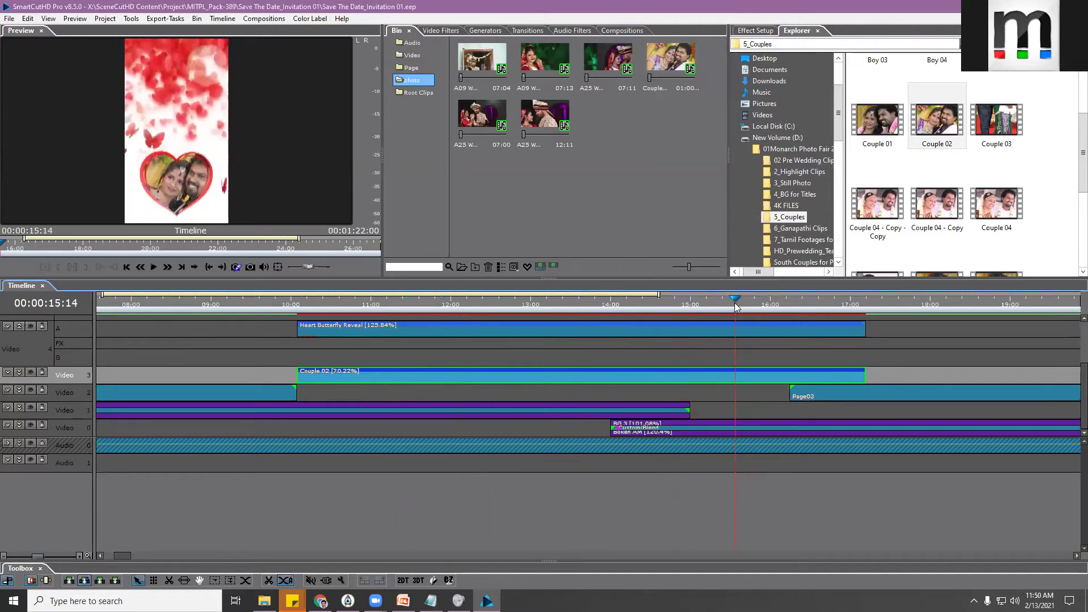
Fit more of the timeline in view and check the Page03 title at 00:00:20:15 and the heart reveal at 00:00:23:01
{"action": "left_click_drag", "start_coordinate": [659, 294], "coordinate": [776, 294]}
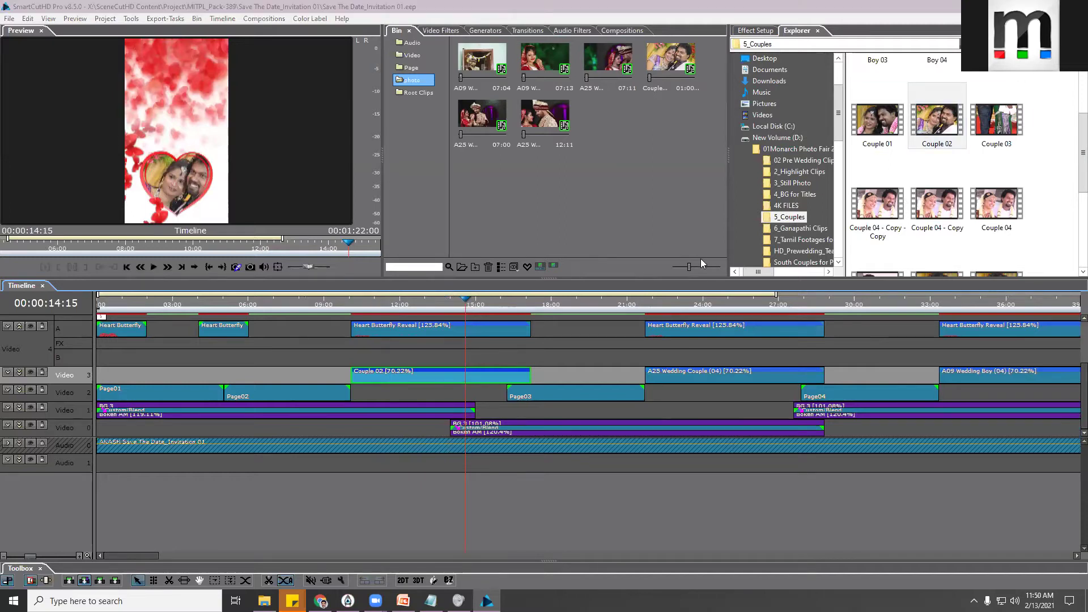
{"action": "left_click", "coordinate": [470, 306]}
{"action": "left_click_drag", "start_coordinate": [474, 308], "coordinate": [620, 308]}
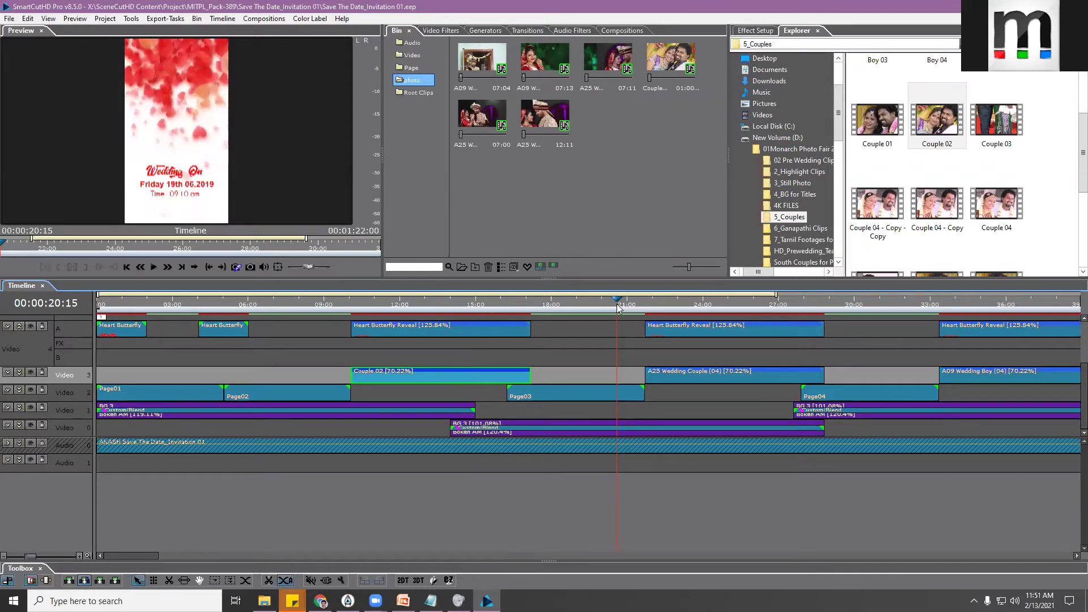
{"action": "left_click_drag", "start_coordinate": [619, 307], "coordinate": [680, 303]}
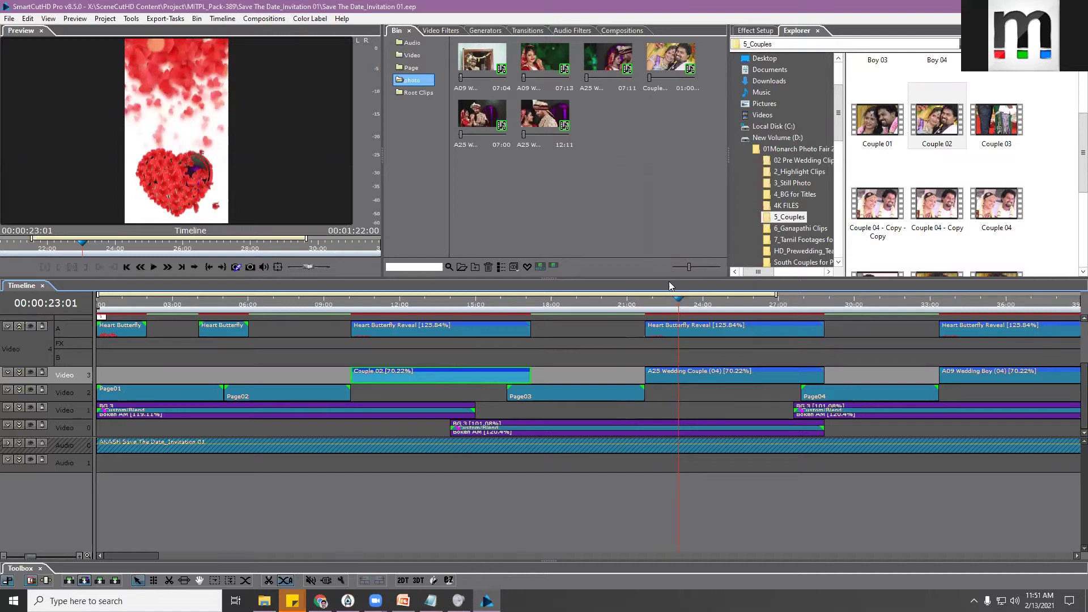
Examine the Custom group's mobile vertical presets for a new project, closing the New Project dialog without creating one
{"action": "left_click", "coordinate": [27, 19]}
{"action": "mouse_move", "coordinate": [9, 18]}
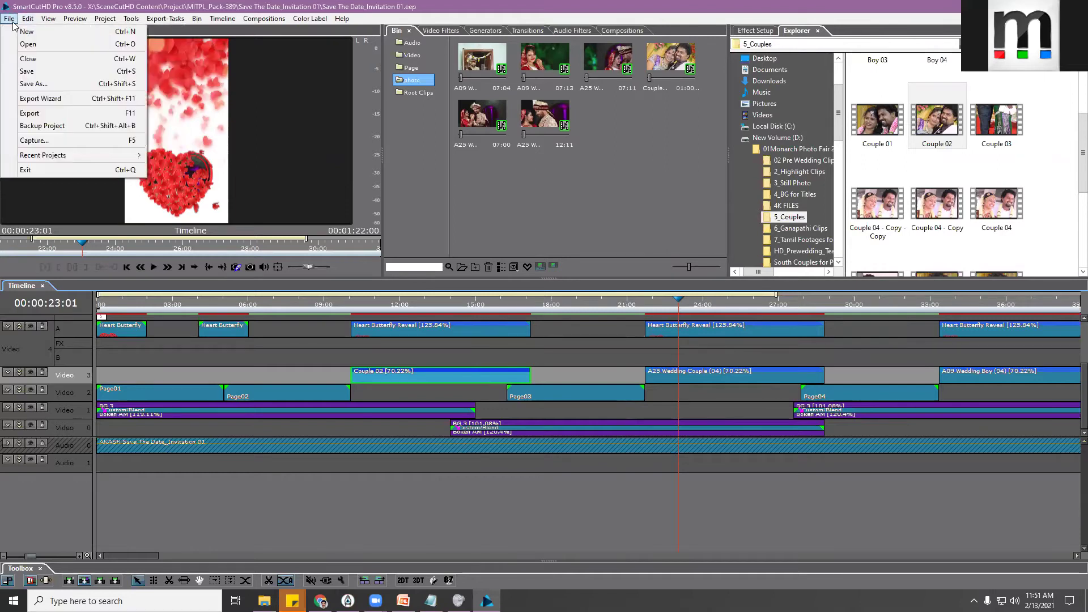
{"action": "left_click", "coordinate": [34, 31]}
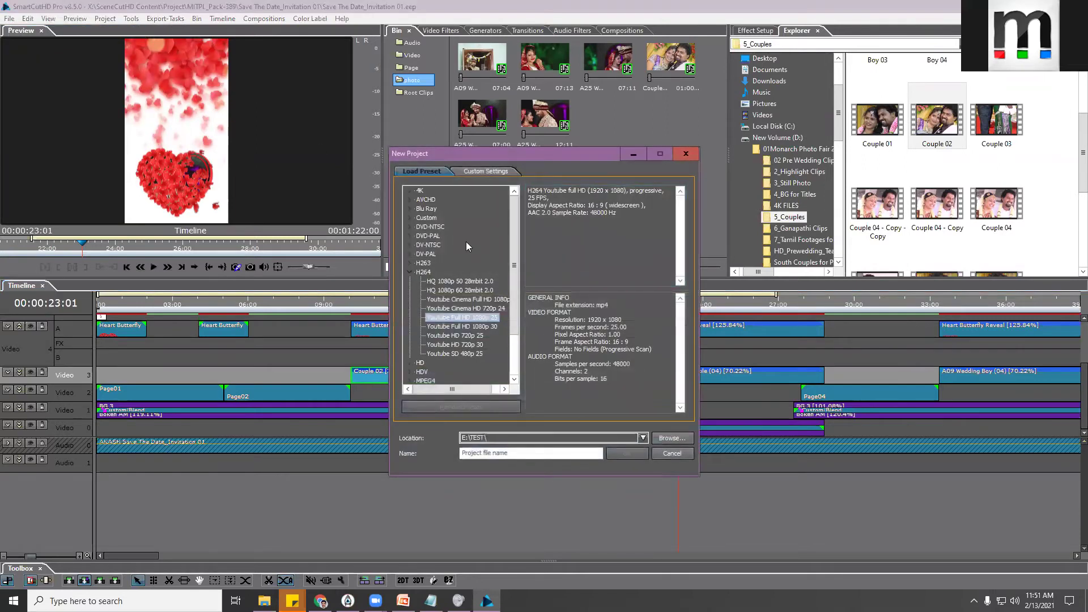
{"action": "left_click", "coordinate": [411, 218]}
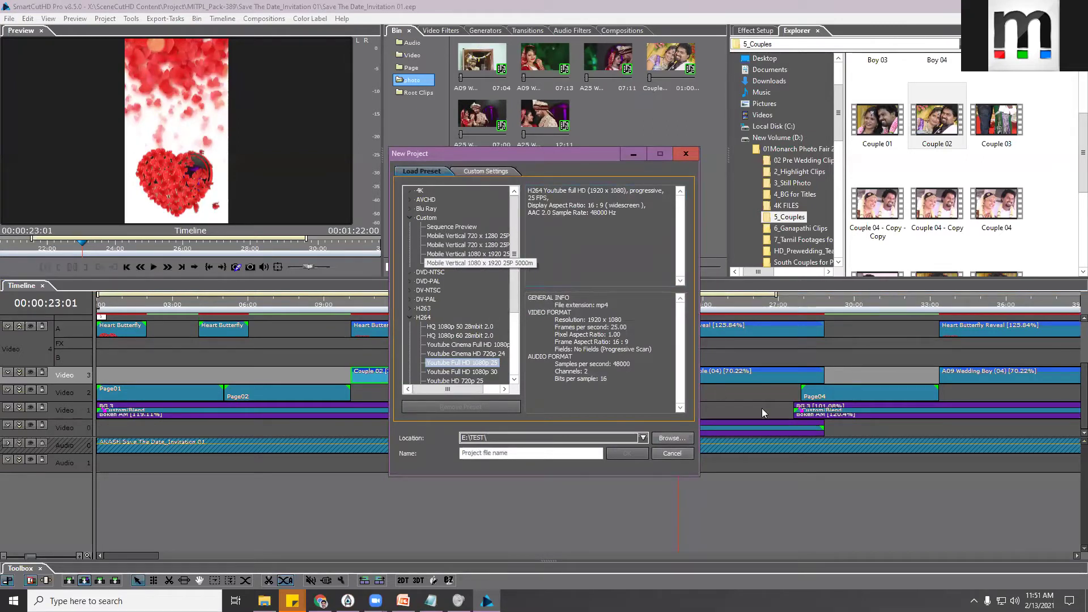
{"action": "left_click", "coordinate": [689, 452]}
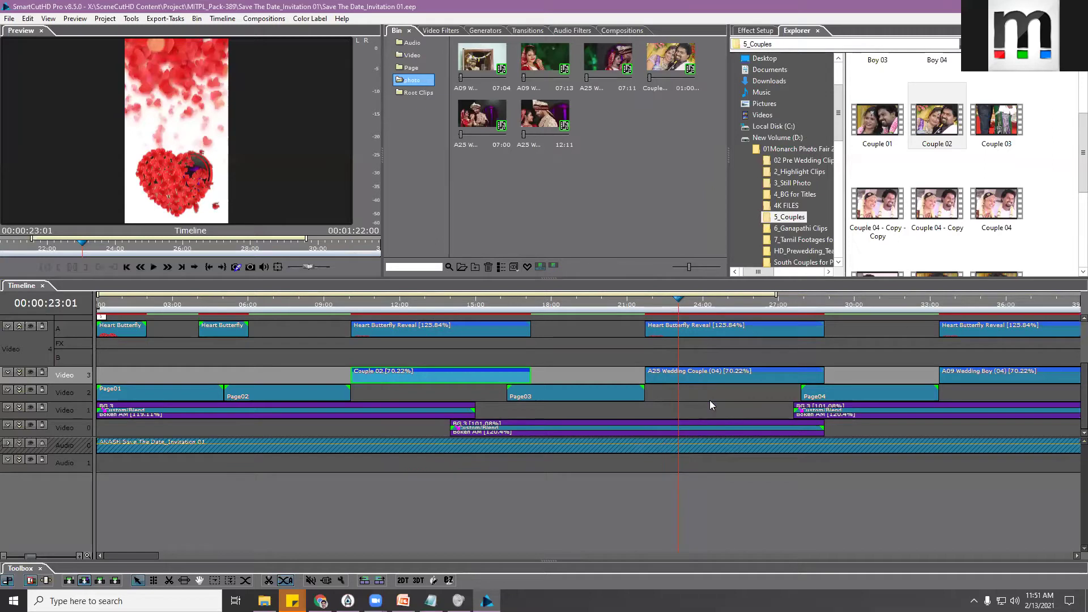
{"action": "left_click", "coordinate": [9, 18]}
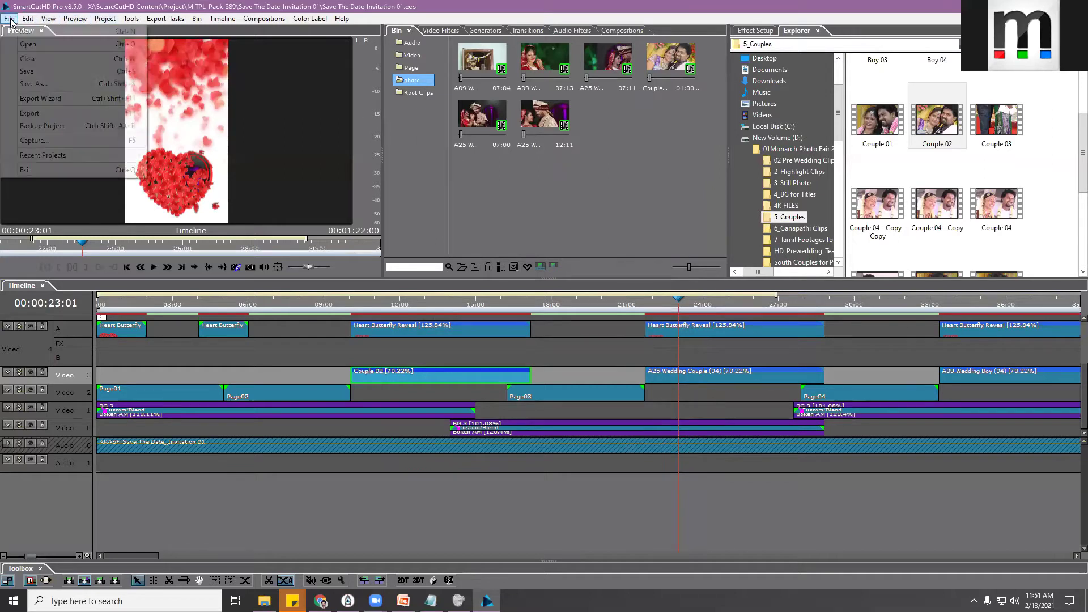
{"action": "left_click", "coordinate": [23, 38]}
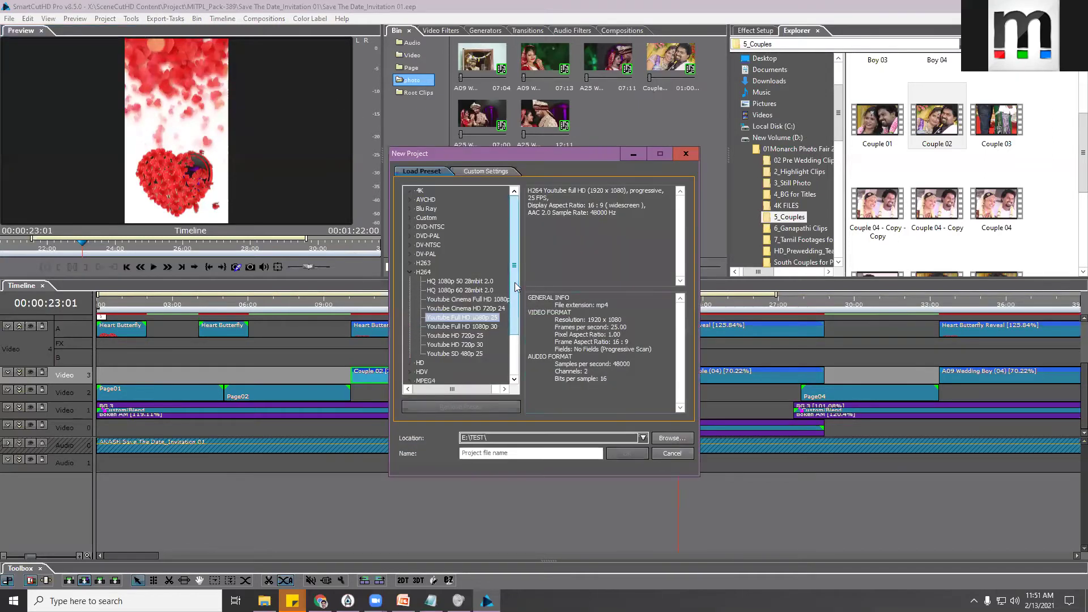
{"action": "left_click", "coordinate": [411, 219]}
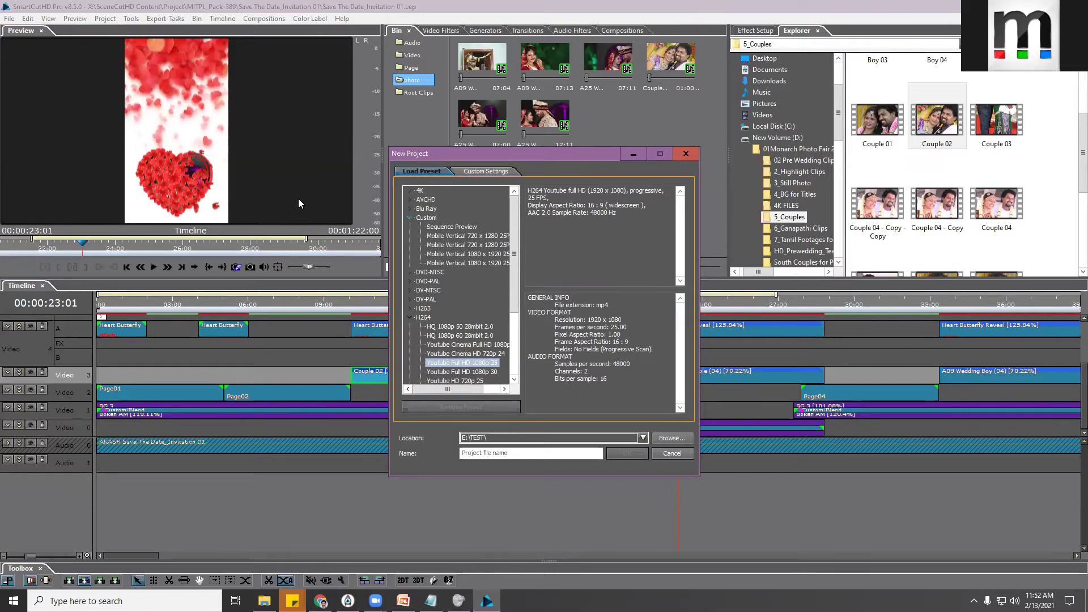
{"action": "left_click", "coordinate": [672, 453]}
Check the Page04 title at 00:00:32:15 and fit the whole project in the timeline view
{"action": "left_click", "coordinate": [690, 307]}
{"action": "left_click_drag", "start_coordinate": [744, 306], "coordinate": [917, 296]}
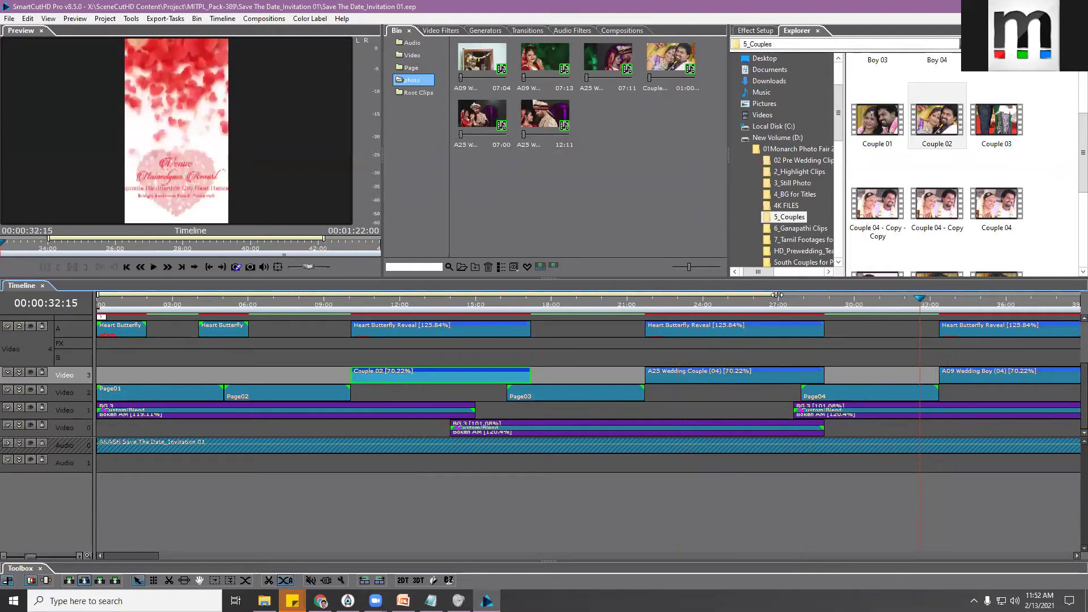
{"action": "scroll", "coordinate": [774, 301], "scroll_direction": "down", "scroll_amount": 4}
{"action": "scroll", "coordinate": [754, 306], "scroll_direction": "up", "scroll_amount": 1}
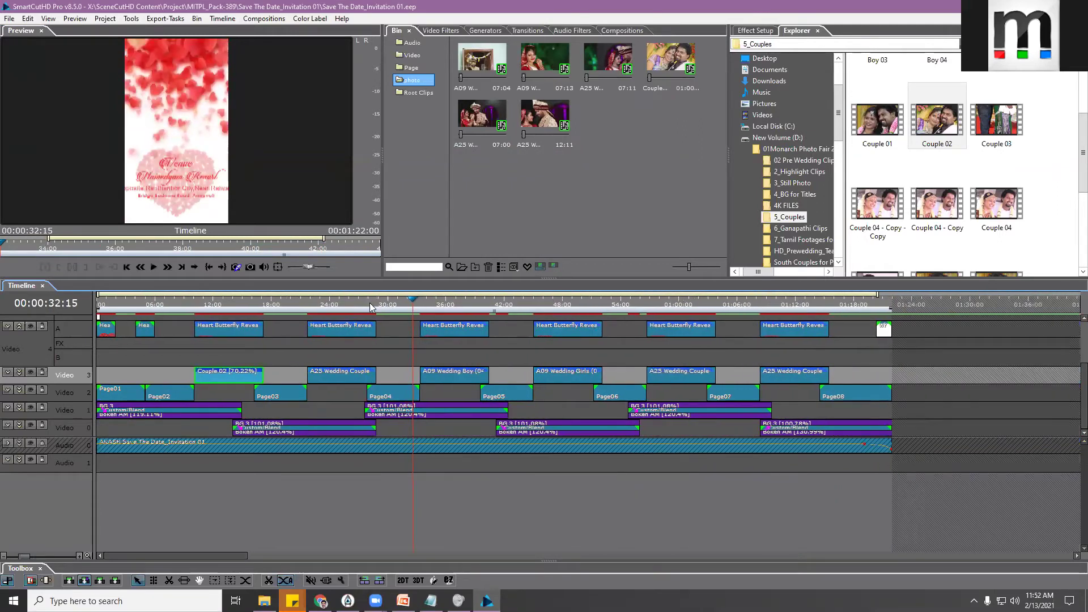
Place the playhead at 00:00:25:02, select the Heart Butterfly Reveal clip there, and toggle the Video 4 track's visibility off and on
{"action": "left_click", "coordinate": [337, 303]}
{"action": "mouse_move", "coordinate": [338, 303]}
{"action": "left_mouse_down"}
{"action": "mouse_move", "coordinate": [232, 303]}
{"action": "mouse_move", "coordinate": [340, 302]}
{"action": "left_mouse_up"}
{"action": "left_click", "coordinate": [339, 330]}
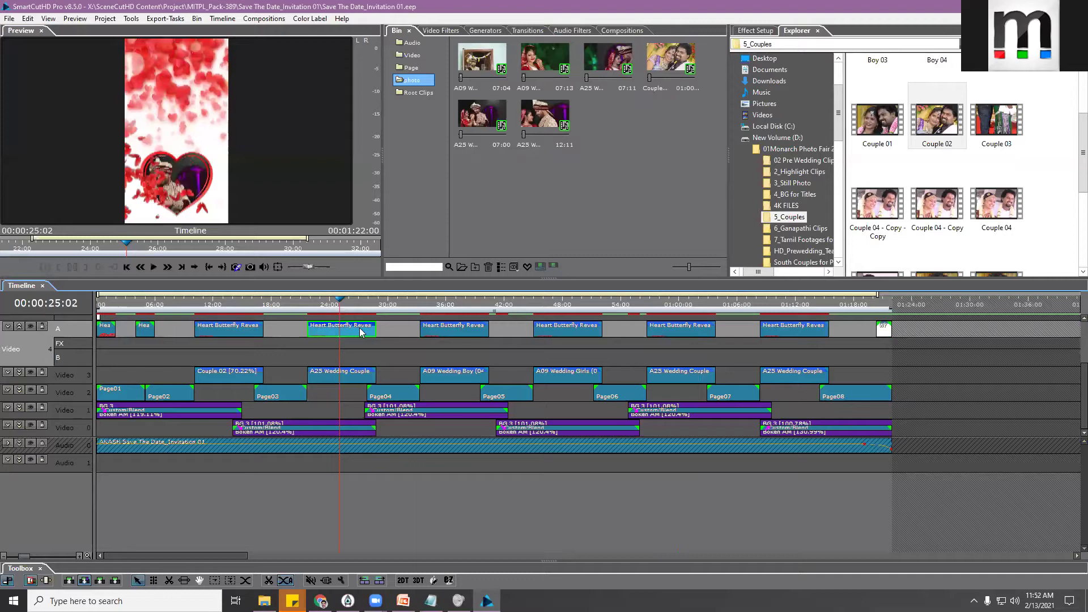
{"action": "left_click", "coordinate": [31, 327]}
{"action": "left_click", "coordinate": [32, 326]}
Try the Black and White colour filter on the Heart Butterfly Reveal clip at 00:00:25:02 and remove it again
{"action": "left_click", "coordinate": [435, 32]}
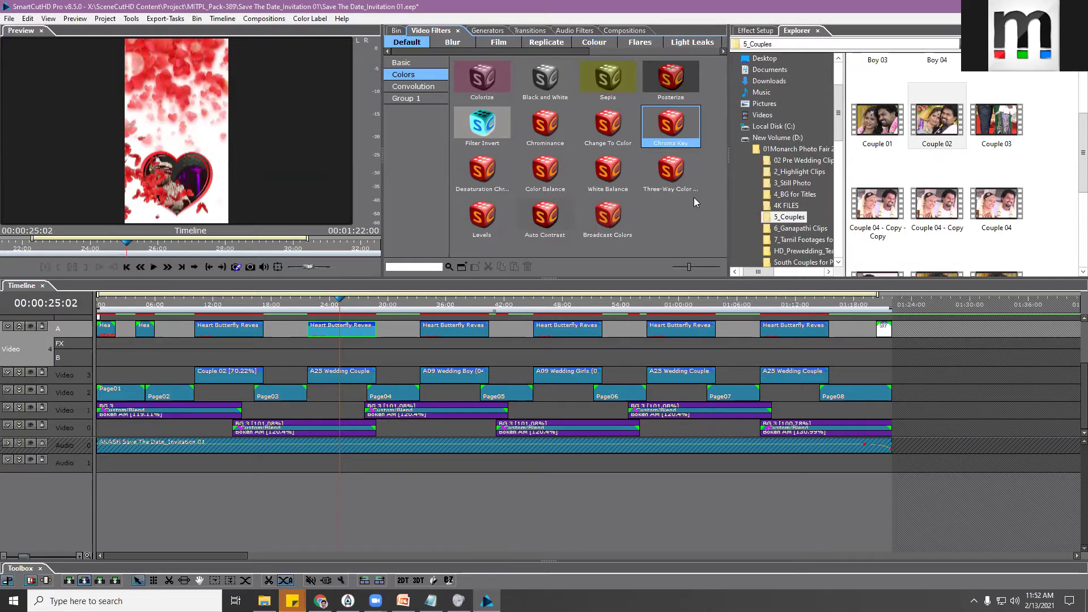
{"action": "left_click_drag", "start_coordinate": [545, 79], "coordinate": [340, 328]}
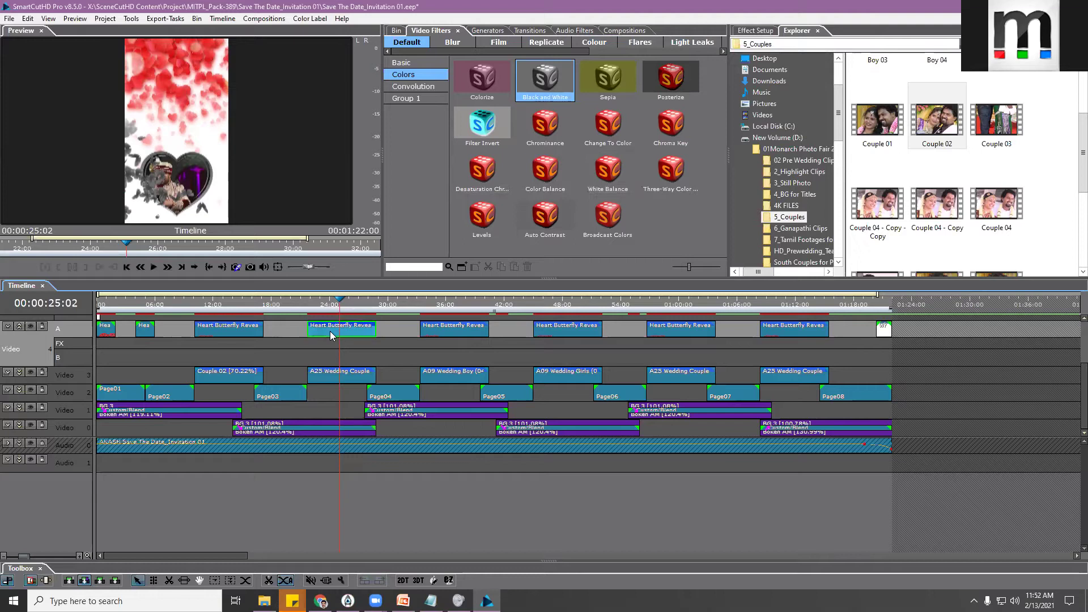
{"action": "left_click", "coordinate": [755, 30]}
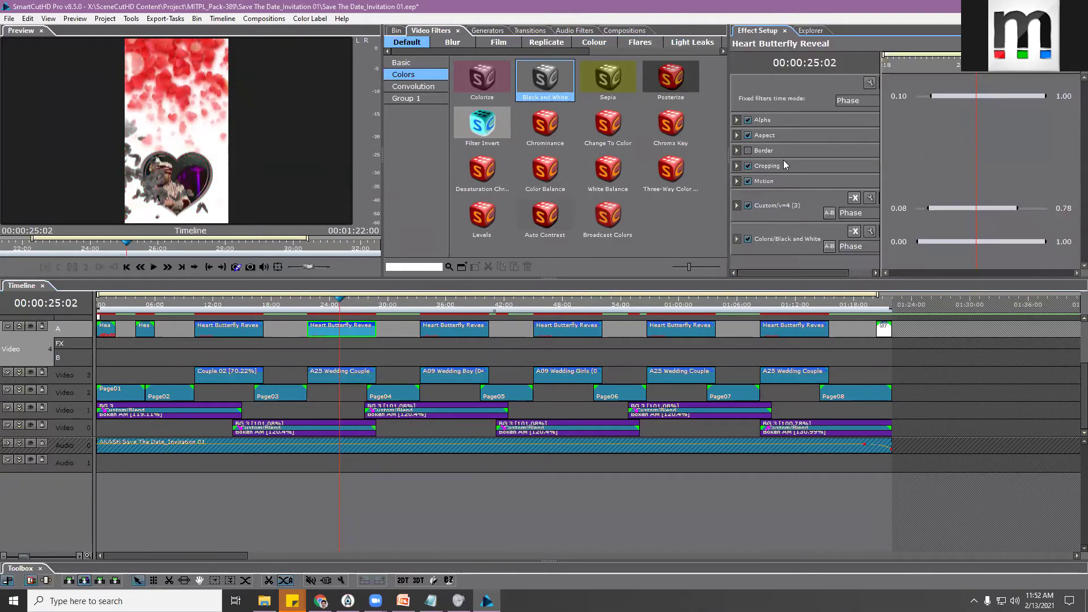
{"action": "left_click", "coordinate": [853, 230]}
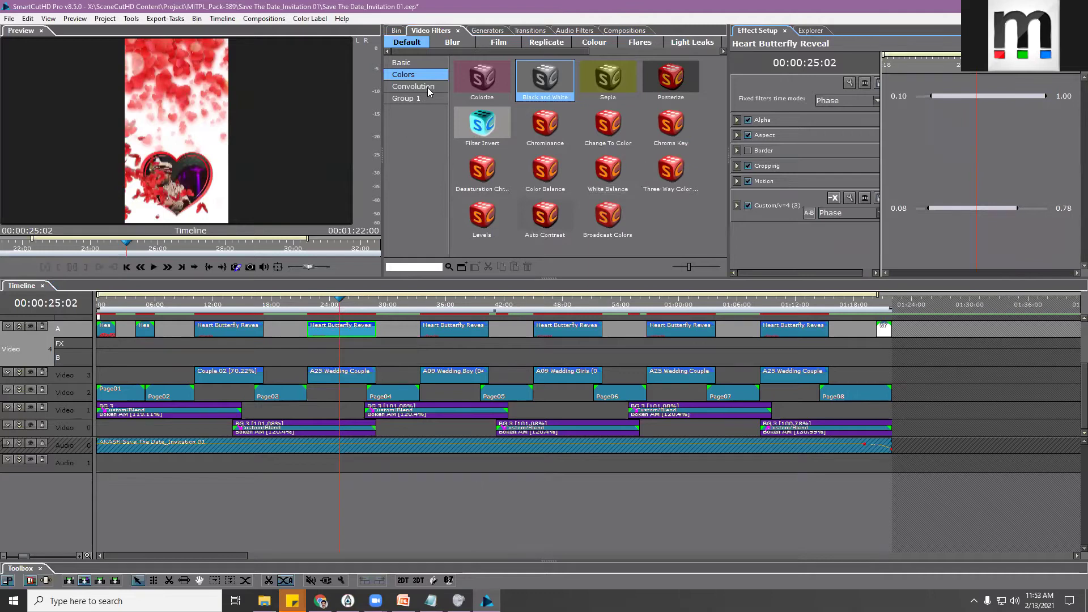
Apply the Three-Way Color Correction filter to the selected Heart Butterfly Reveal clip and expand its Color Correction settings
{"action": "left_click", "coordinate": [671, 177]}
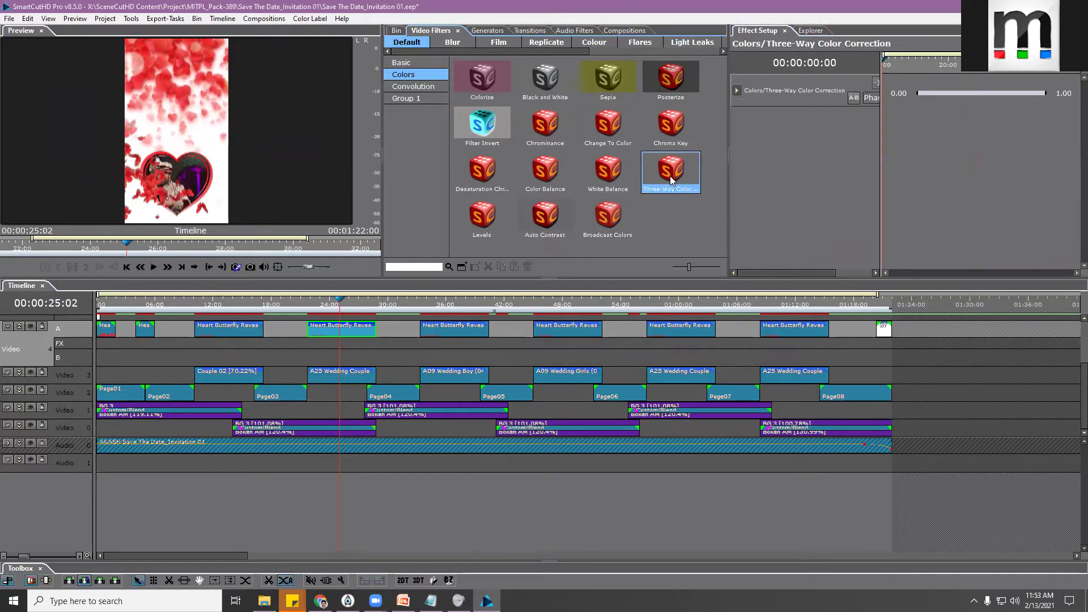
{"action": "left_click_drag", "start_coordinate": [673, 178], "coordinate": [340, 327]}
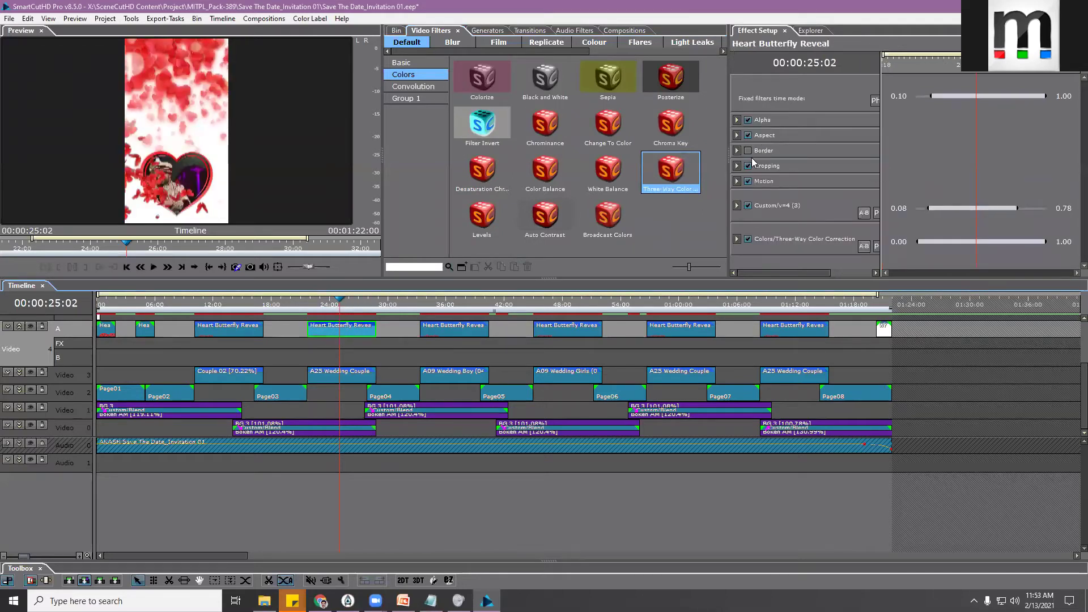
{"action": "left_click", "coordinate": [736, 239]}
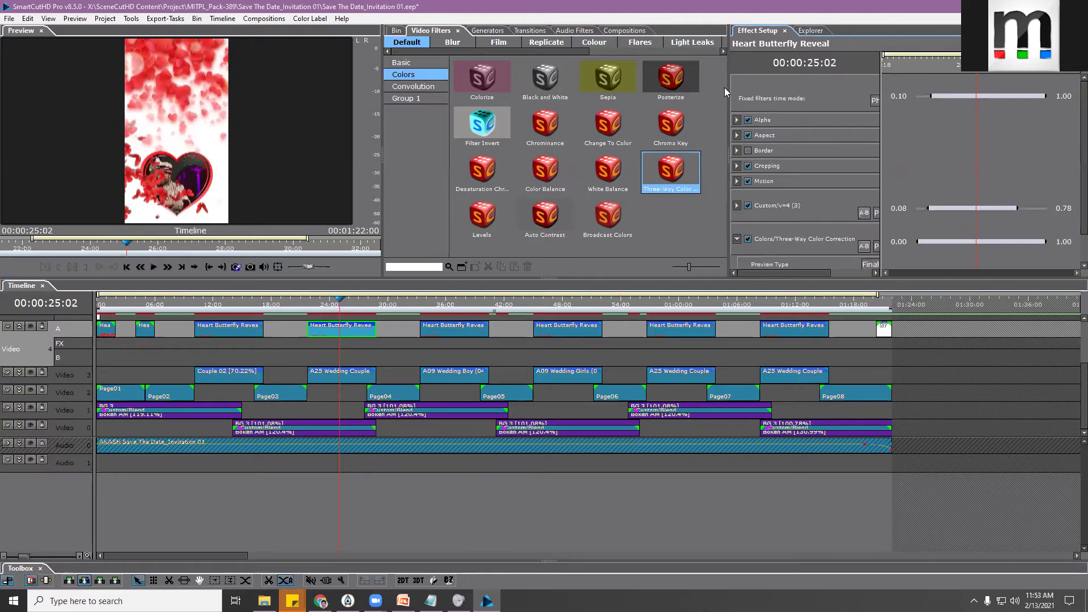
{"action": "left_click_drag", "start_coordinate": [727, 89], "coordinate": [595, 88]}
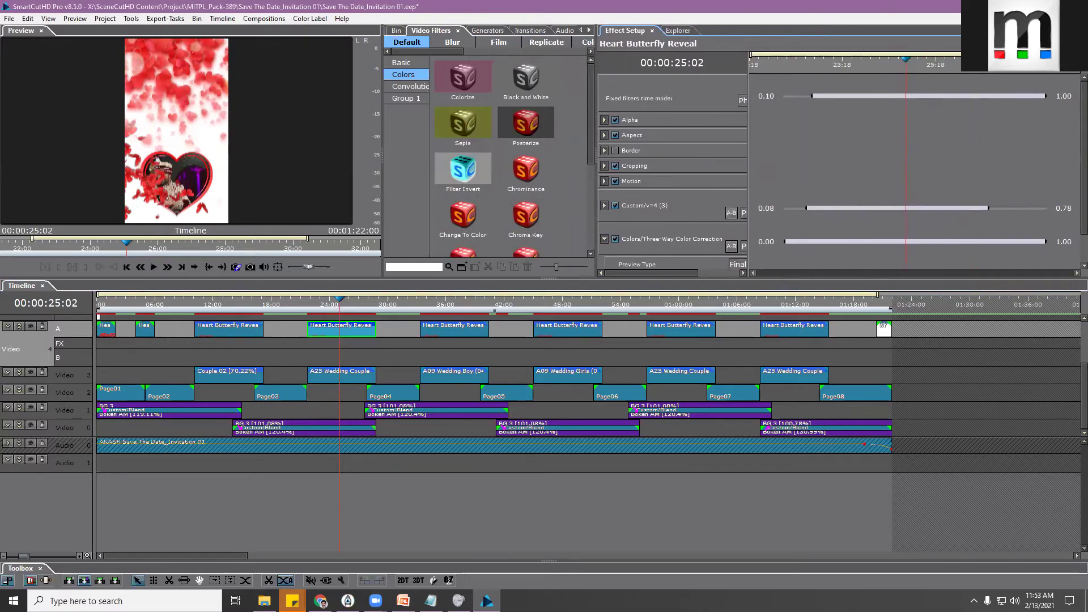
{"action": "scroll", "coordinate": [886, 249], "scroll_direction": "down", "scroll_amount": 2}
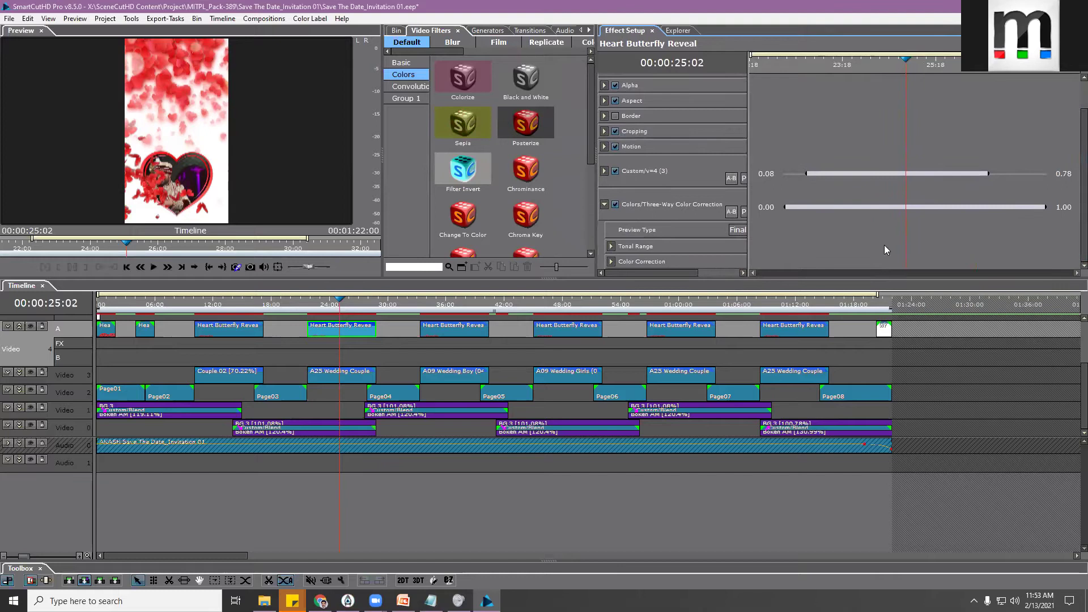
{"action": "left_click", "coordinate": [611, 262]}
{"action": "scroll", "coordinate": [1057, 189], "scroll_direction": "down", "scroll_amount": 1}
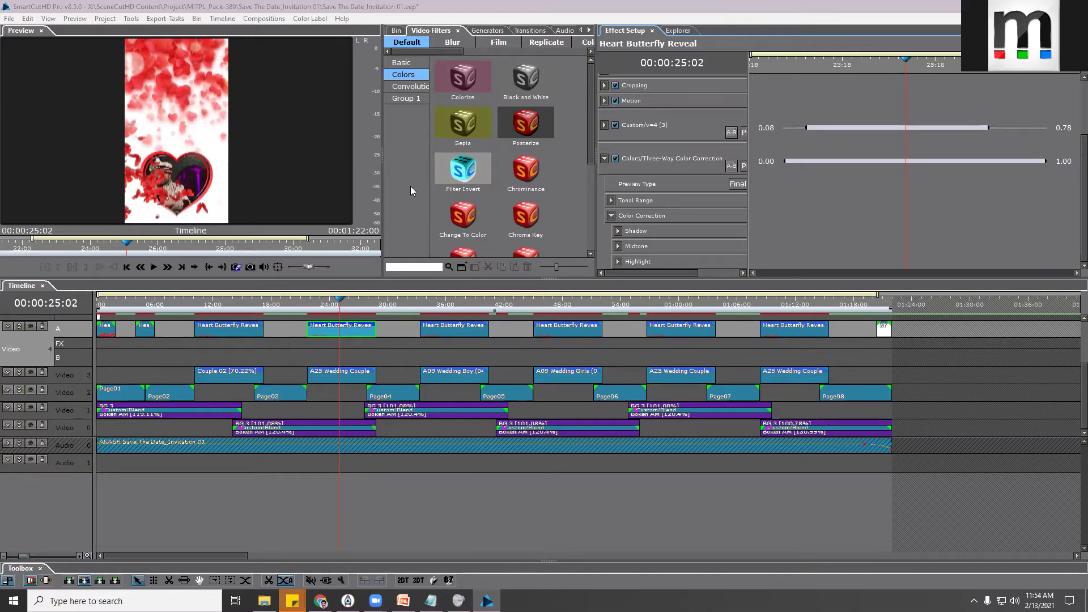
Reselect the Heart Butterfly Reveal clip, reopen the filter's Color Correction and Tonal Range groups, and widen the parameter area to reveal their controls
{"action": "left_click", "coordinate": [318, 149]}
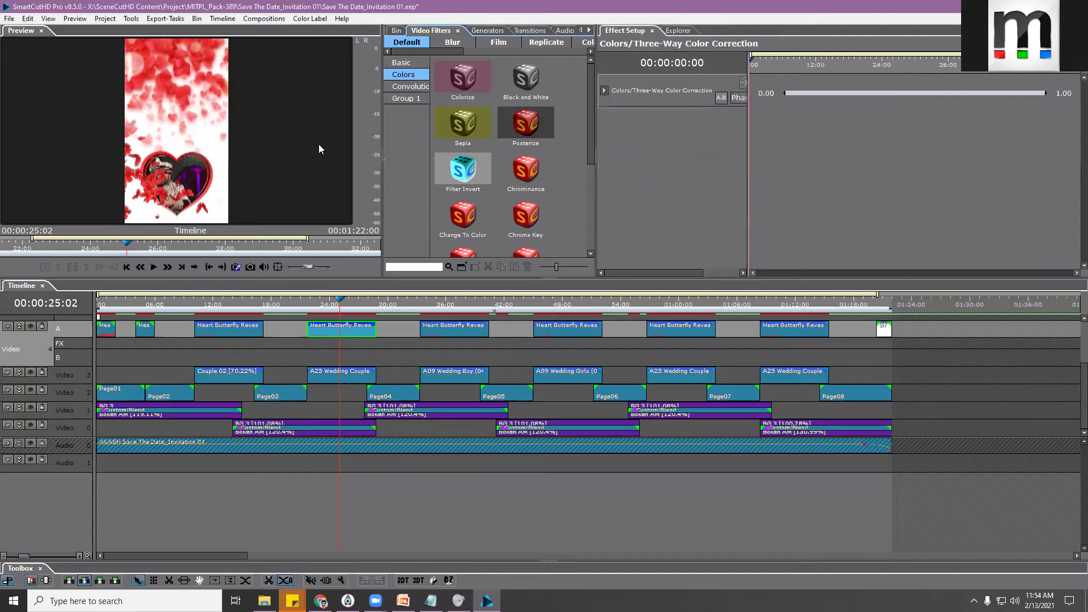
{"action": "left_click", "coordinate": [354, 326]}
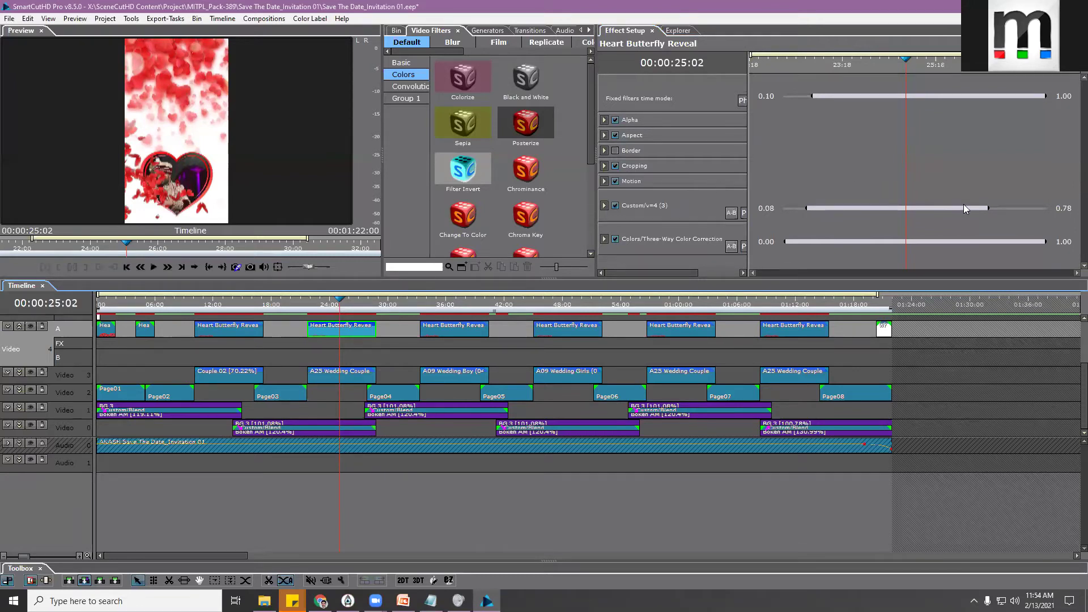
{"action": "left_click", "coordinate": [604, 243]}
{"action": "scroll", "coordinate": [1072, 176], "scroll_direction": "down", "scroll_amount": 1}
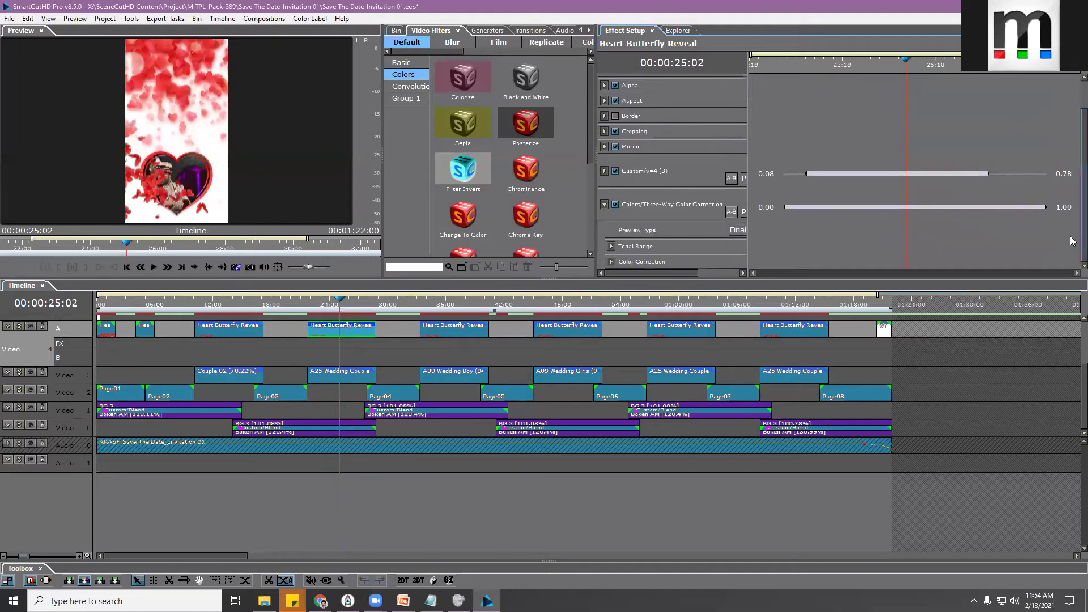
{"action": "left_click", "coordinate": [617, 263]}
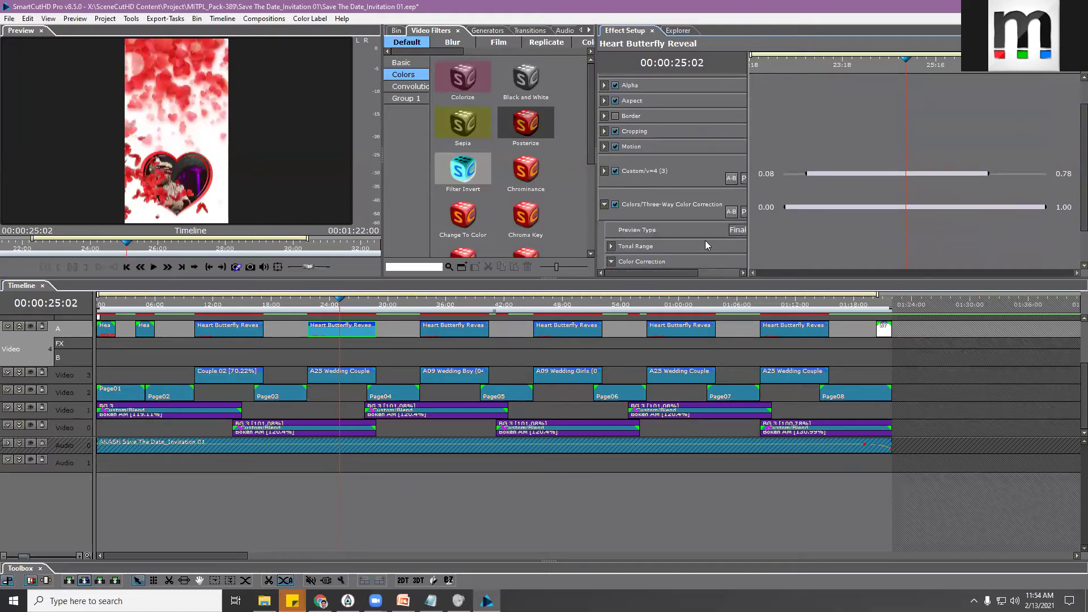
{"action": "scroll", "coordinate": [1073, 238], "scroll_direction": "down", "scroll_amount": 1}
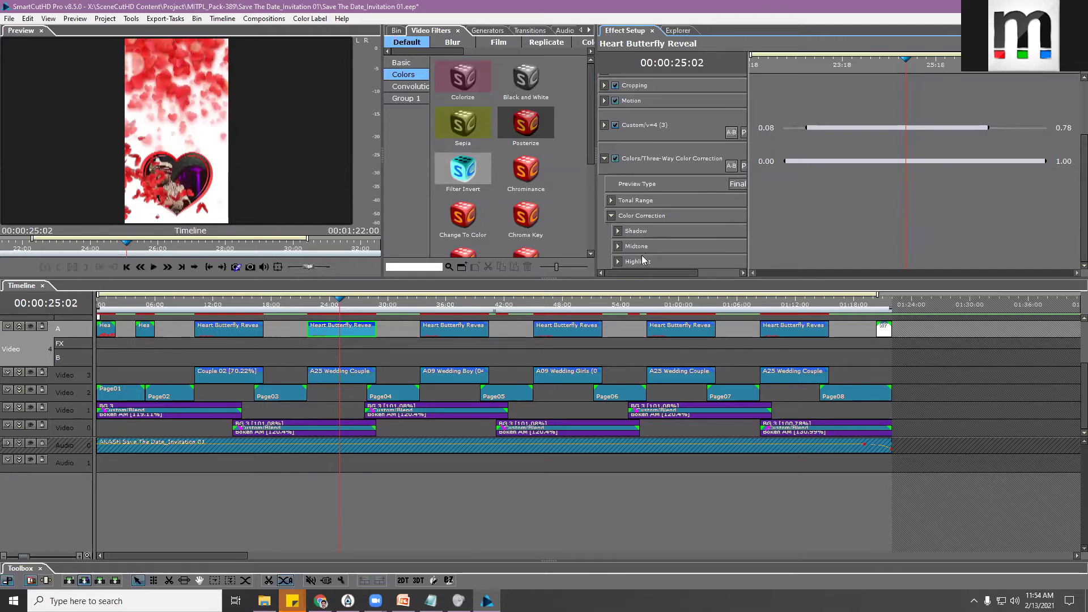
{"action": "left_click_drag", "start_coordinate": [747, 204], "coordinate": [896, 199]}
{"action": "left_click", "coordinate": [611, 201]}
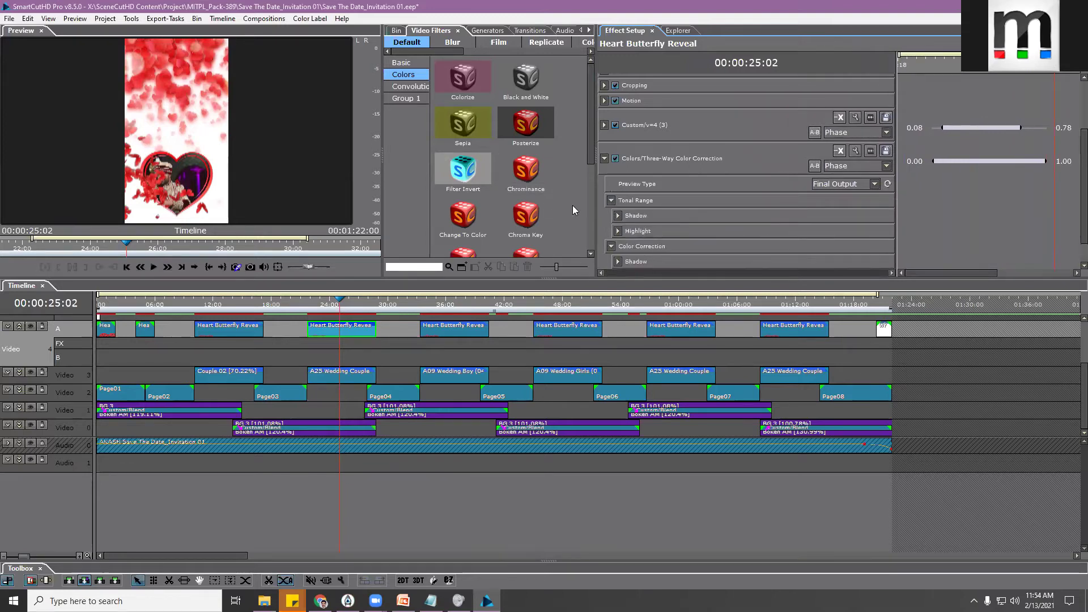
Expand the Highlight group under Color Correction, including its Color Balance and Video Settings parameters
{"action": "scroll", "coordinate": [758, 212], "scroll_direction": "down", "scroll_amount": 2}
{"action": "left_click", "coordinate": [626, 256]}
{"action": "scroll", "coordinate": [627, 261], "scroll_direction": "down", "scroll_amount": 2}
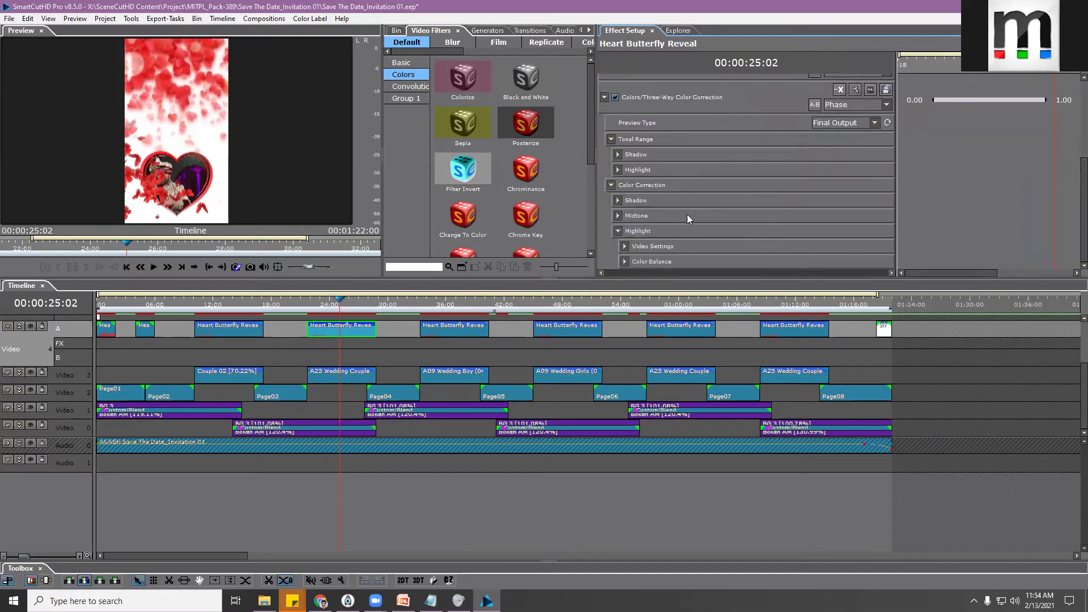
{"action": "left_click", "coordinate": [625, 262]}
{"action": "scroll", "coordinate": [768, 211], "scroll_direction": "down", "scroll_amount": 4}
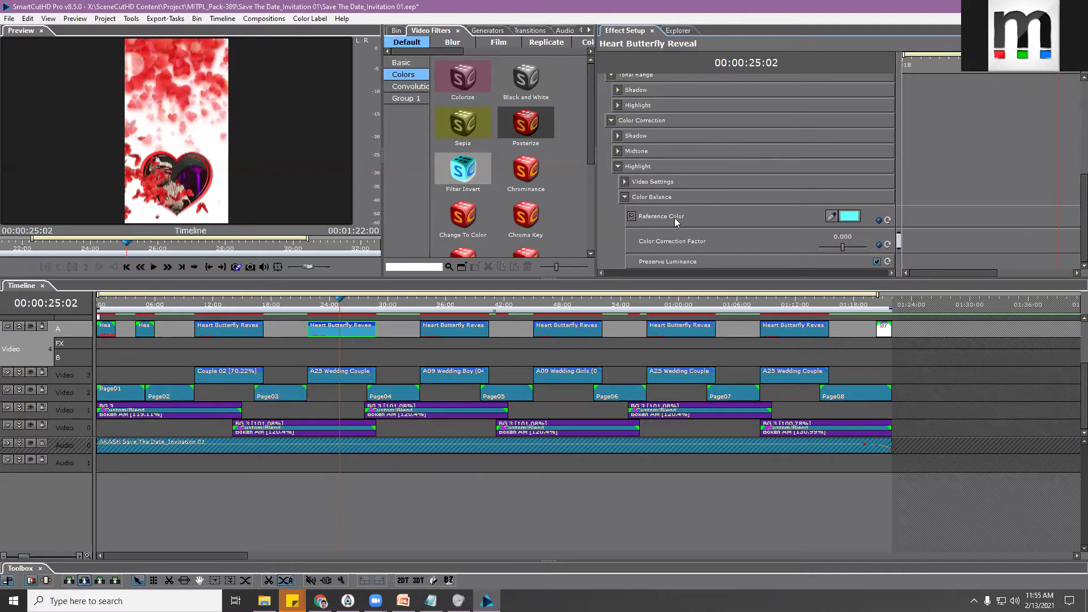
{"action": "left_click", "coordinate": [624, 183]}
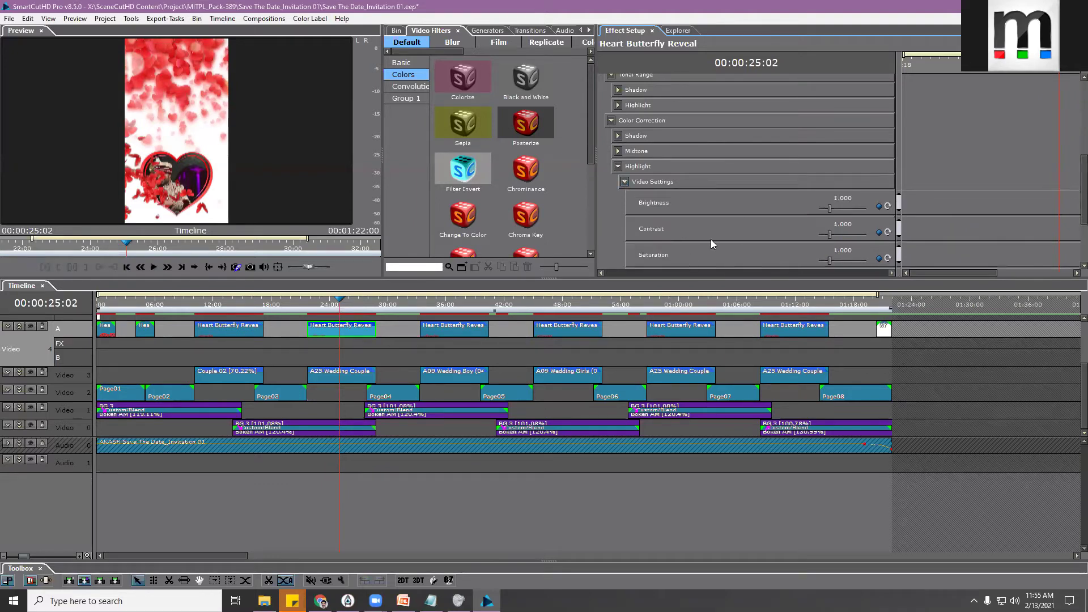
{"action": "scroll", "coordinate": [814, 198], "scroll_direction": "down", "scroll_amount": 3}
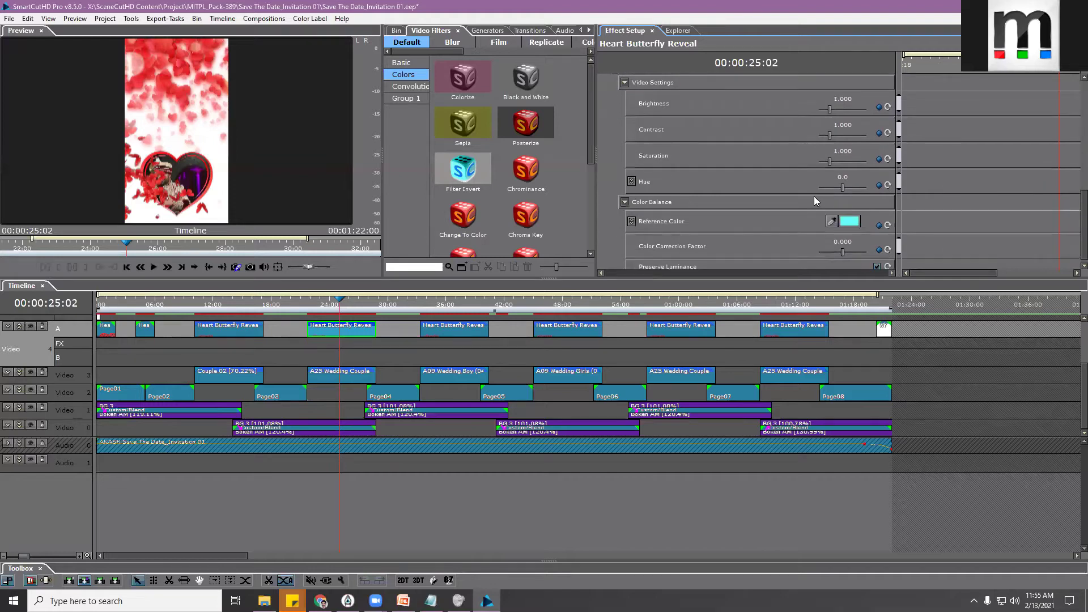
Set the Highlight video settings to a hue of 159.8 and a brightness of 2.829
{"action": "left_click", "coordinate": [632, 181]}
{"action": "left_click_drag", "start_coordinate": [652, 220], "coordinate": [646, 225]}
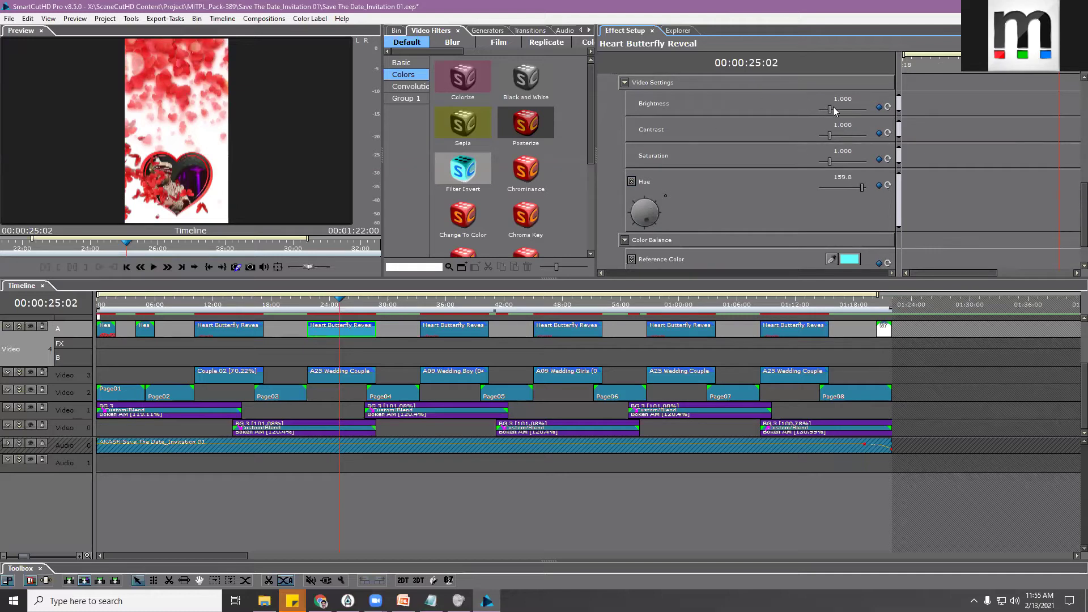
{"action": "scroll", "coordinate": [676, 120], "scroll_direction": "down", "scroll_amount": 2}
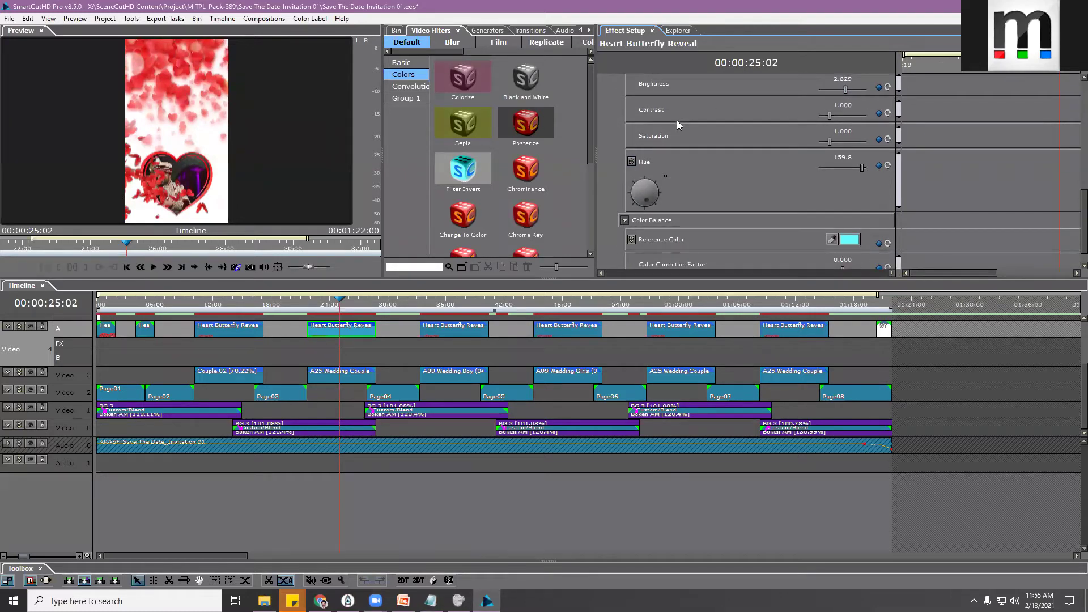
Sample the Highlight reference colour from the petals beside the heart in the preview, raise its Color Correction Factor, and return to the Tonal Range settings
{"action": "left_click", "coordinate": [831, 216]}
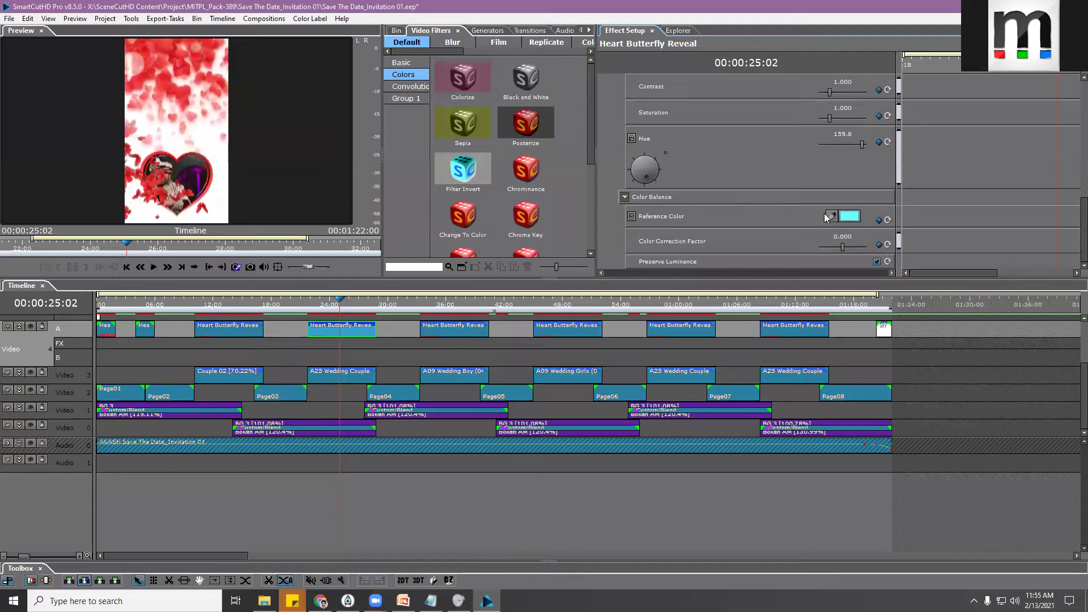
{"action": "left_click", "coordinate": [134, 177]}
{"action": "left_click_drag", "start_coordinate": [846, 249], "coordinate": [853, 248]}
{"action": "scroll", "coordinate": [737, 223], "scroll_direction": "up", "scroll_amount": 5}
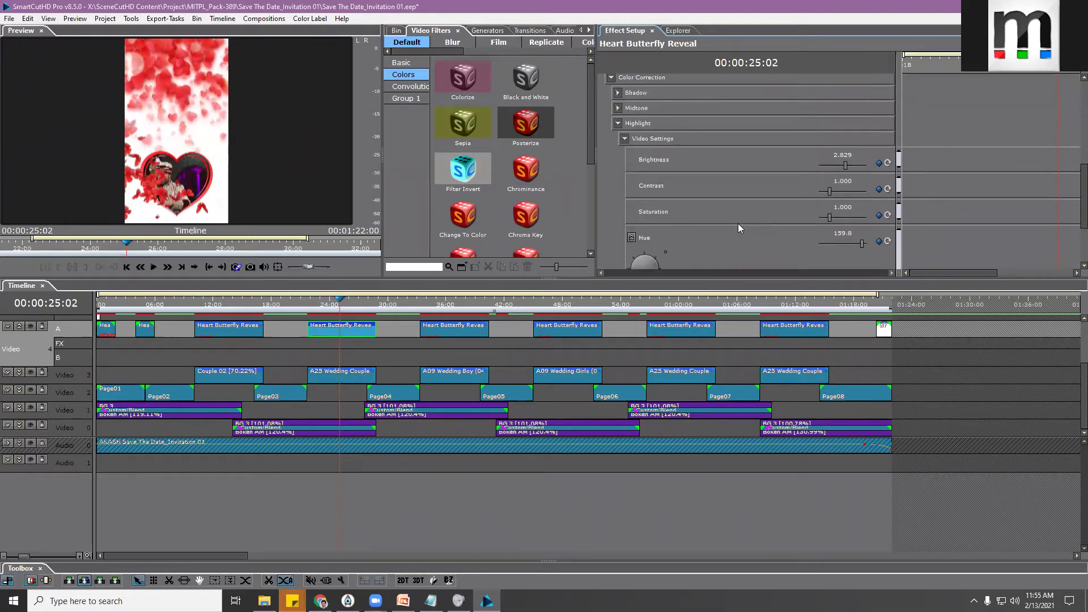
{"action": "scroll", "coordinate": [677, 178], "scroll_direction": "up", "scroll_amount": 3}
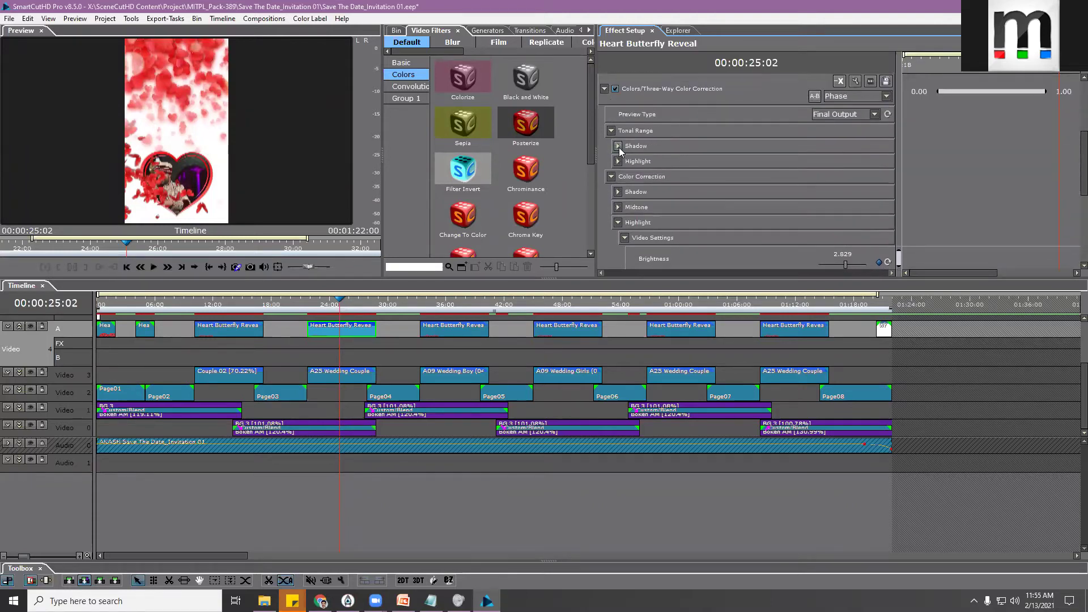
Expand the Shadow group under Tonal Range and check the heart reveal scenes in the preview up to about 36 seconds
{"action": "left_click", "coordinate": [618, 147]}
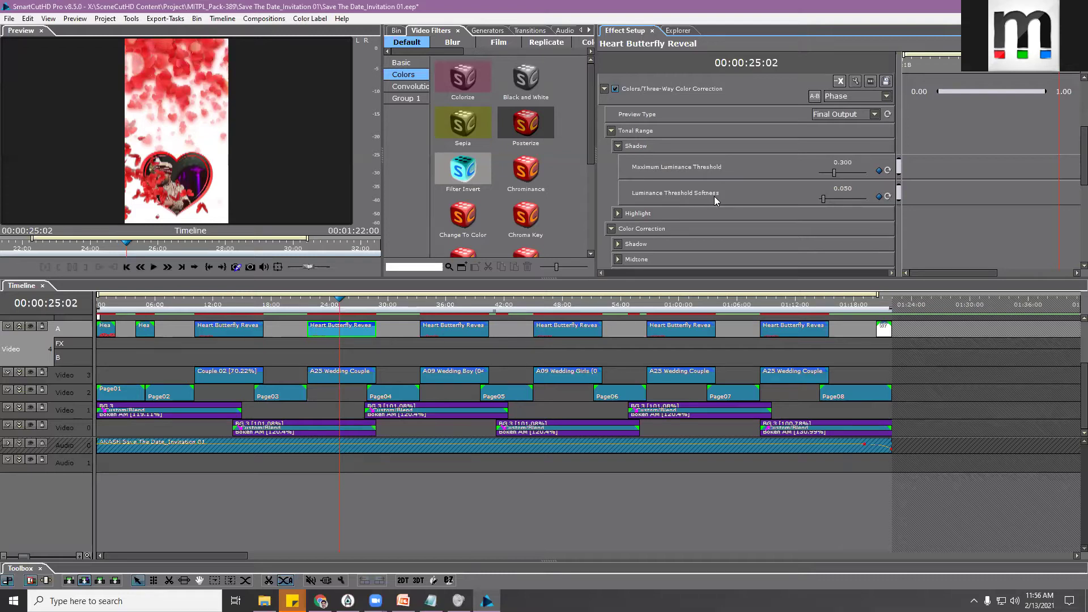
{"action": "left_click", "coordinate": [356, 309]}
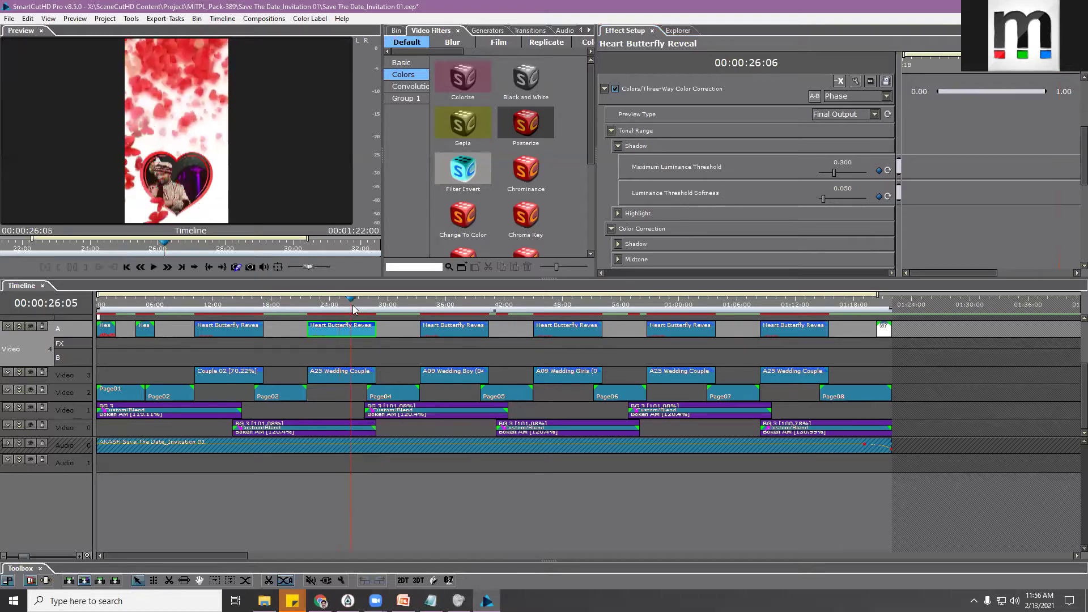
{"action": "left_click", "coordinate": [387, 309]}
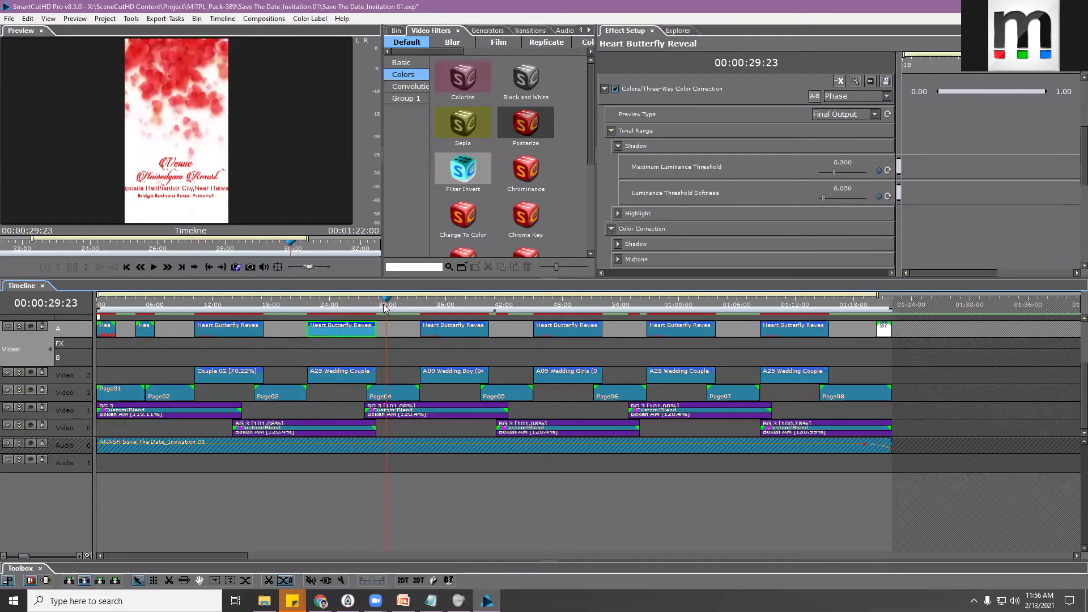
{"action": "left_click", "coordinate": [452, 306]}
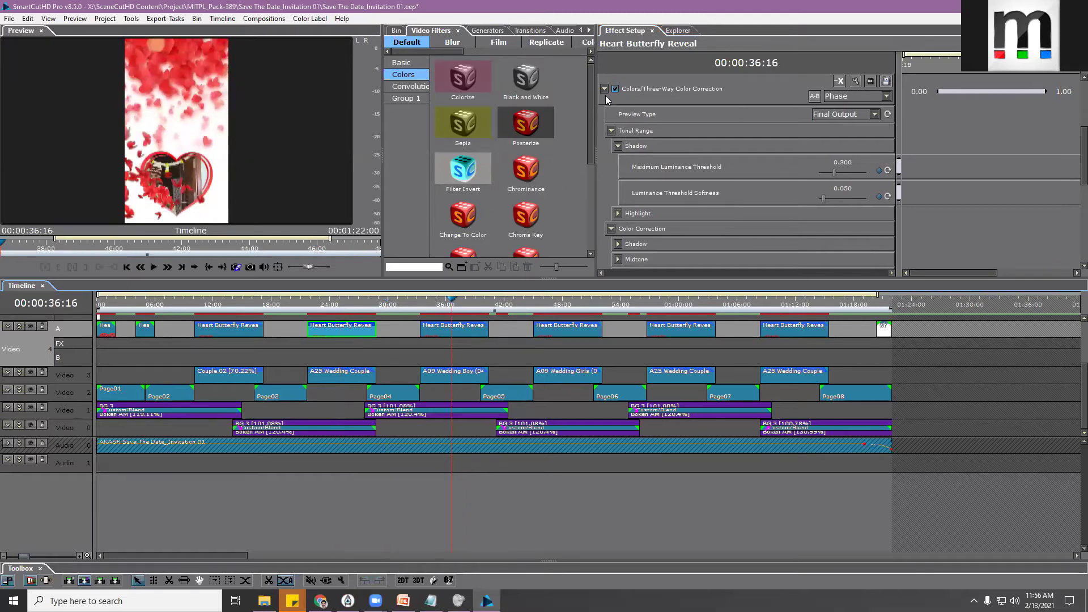
Locate the Three-Way Color Correction filter in the Colors filters and review the remaining heart reveal scenes up to 01:10:00
{"action": "left_click_drag", "start_coordinate": [591, 78], "coordinate": [593, 181]}
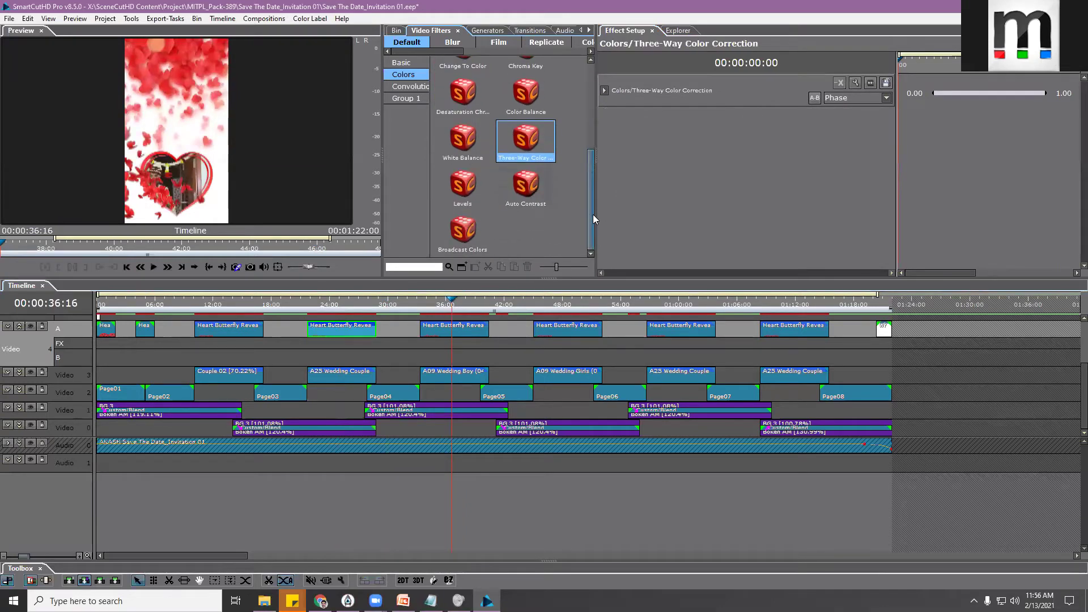
{"action": "left_click", "coordinate": [491, 307]}
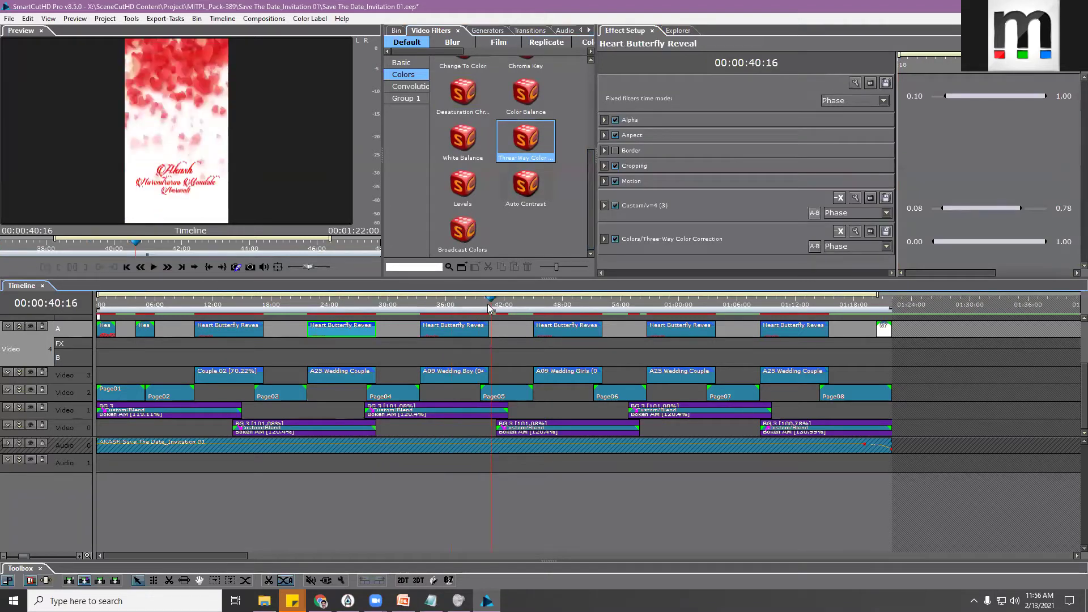
{"action": "left_click_drag", "start_coordinate": [487, 304], "coordinate": [538, 308]}
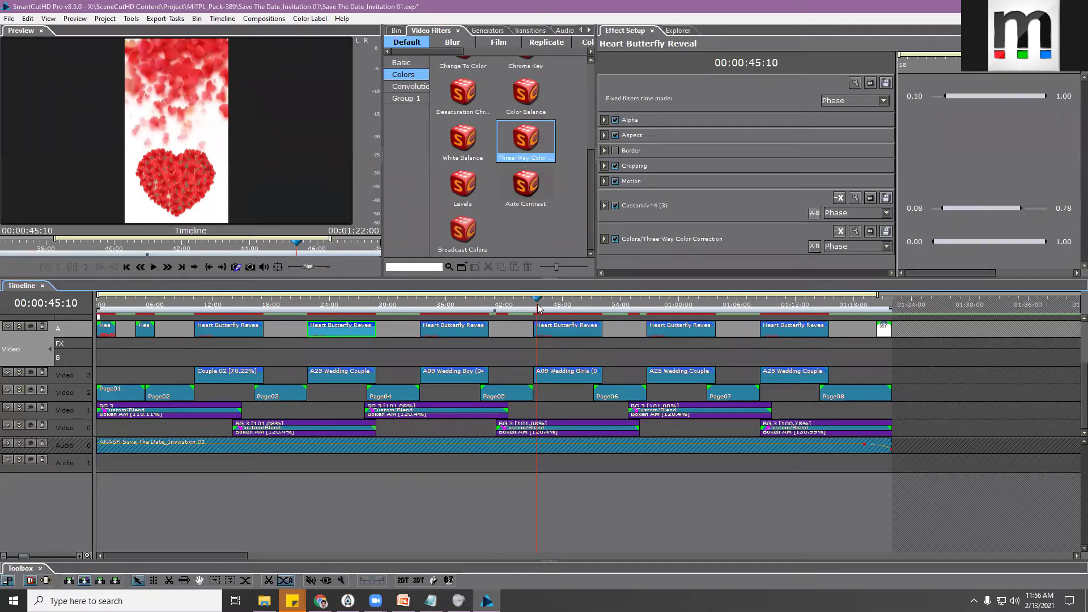
{"action": "left_click_drag", "start_coordinate": [539, 309], "coordinate": [582, 304]}
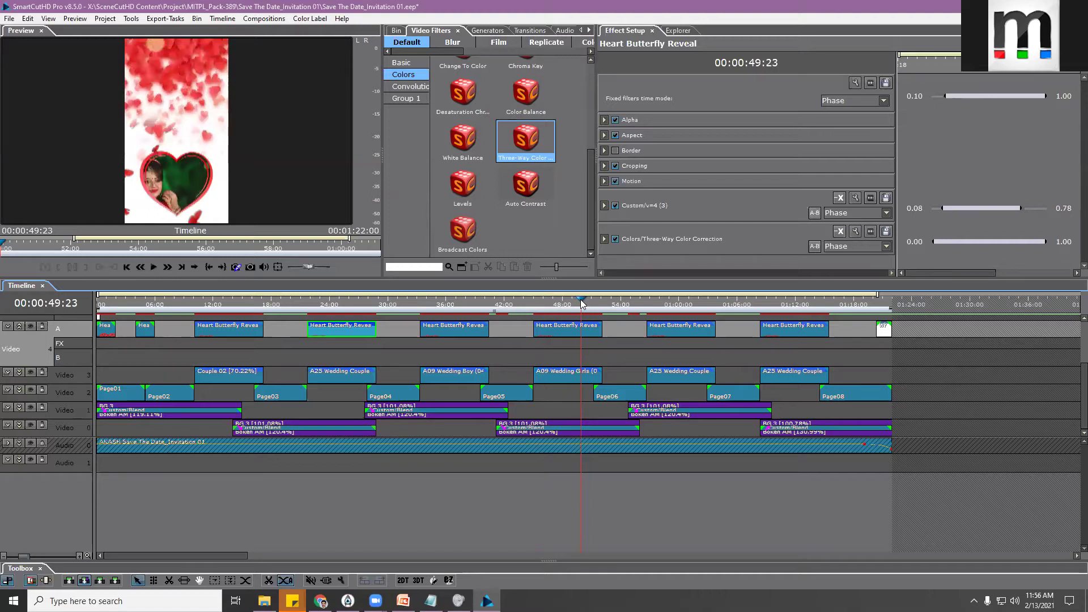
{"action": "left_click_drag", "start_coordinate": [582, 304], "coordinate": [775, 304]}
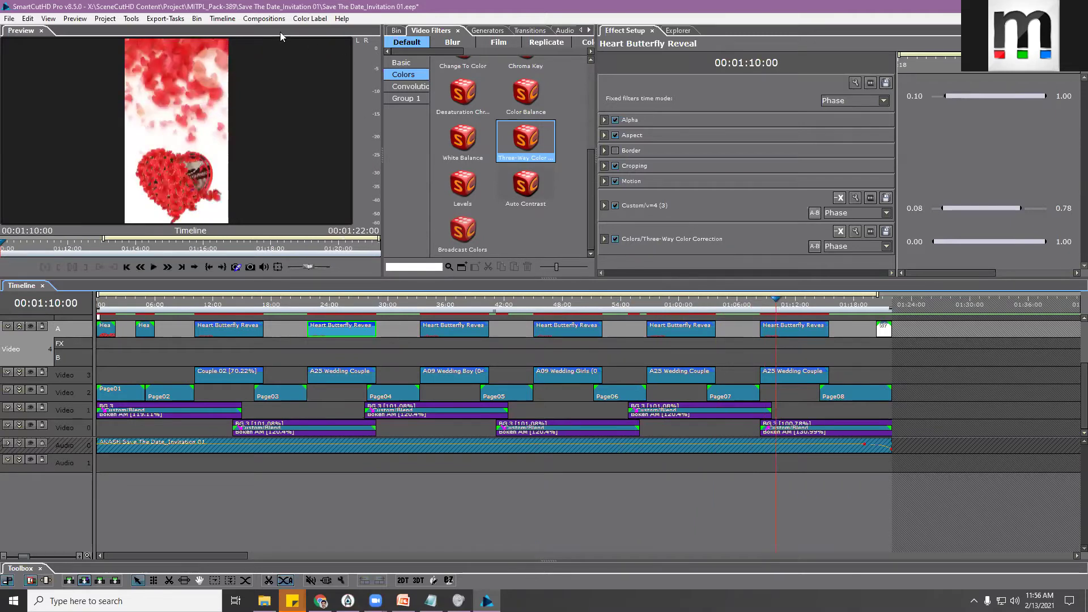
Open the HD_Good_Newz_Light_Pink project from the Whatsapp Invitation folder of MITPL_Pack-433
{"action": "left_click", "coordinate": [9, 18]}
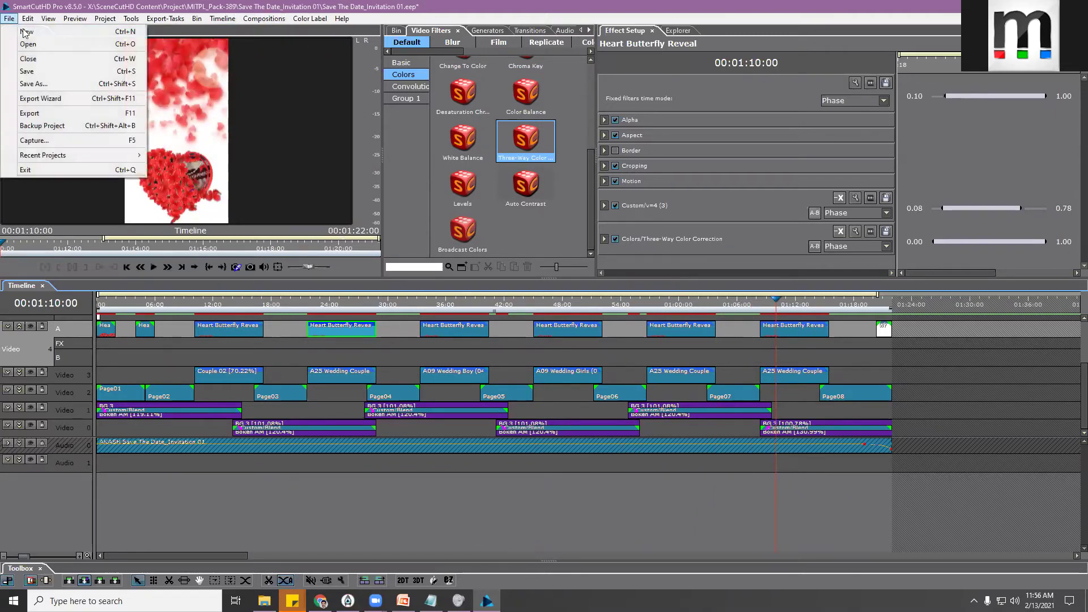
{"action": "left_click", "coordinate": [22, 167]}
{"action": "left_click", "coordinate": [579, 322]}
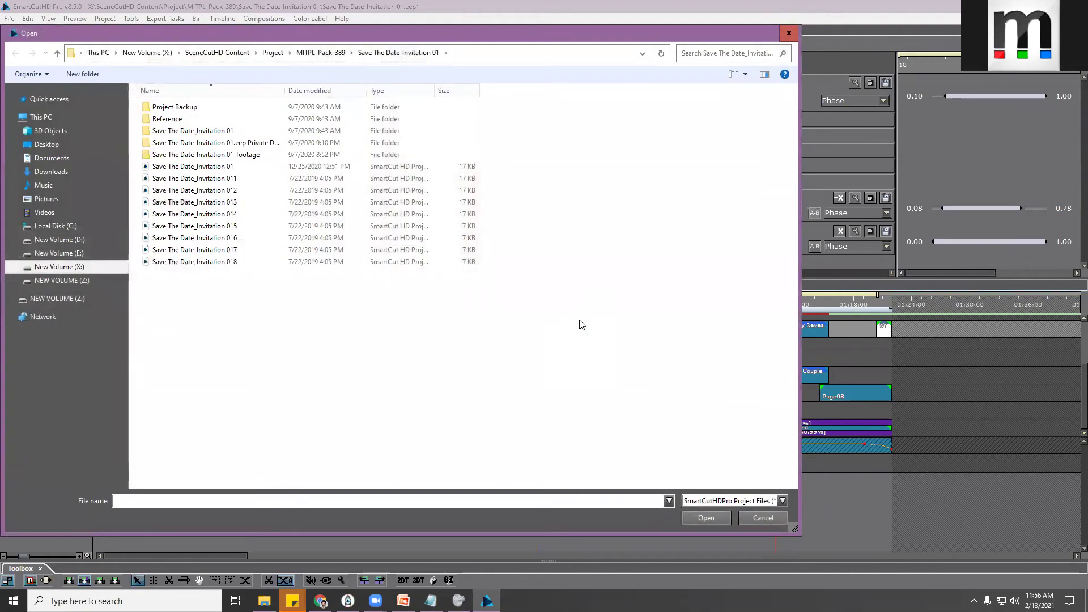
{"action": "left_click", "coordinate": [273, 52]}
{"action": "scroll", "coordinate": [287, 284], "scroll_direction": "down", "scroll_amount": 3}
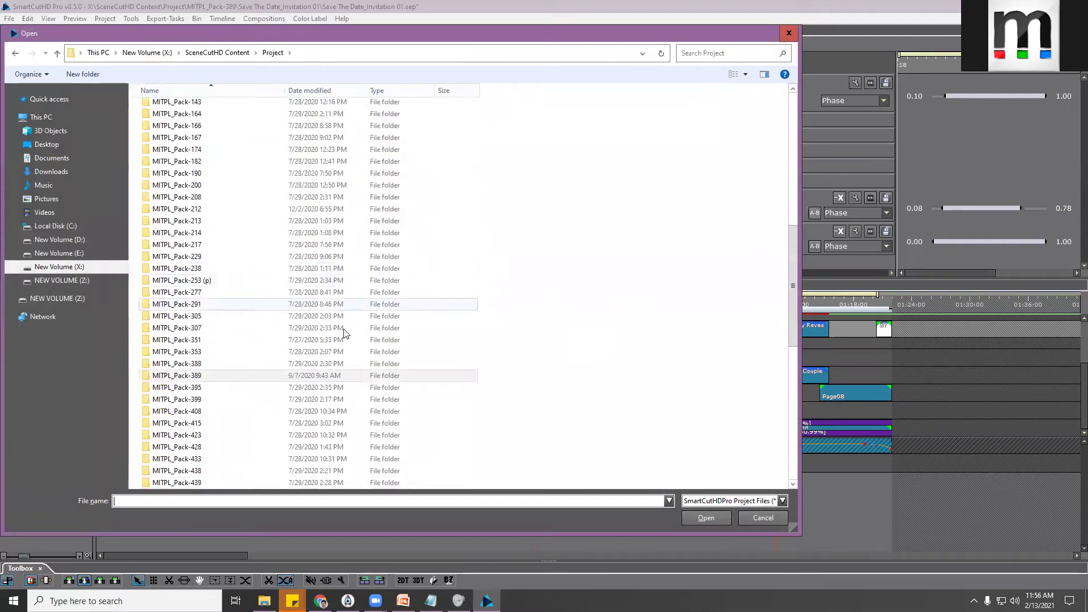
{"action": "double_click", "coordinate": [210, 458]}
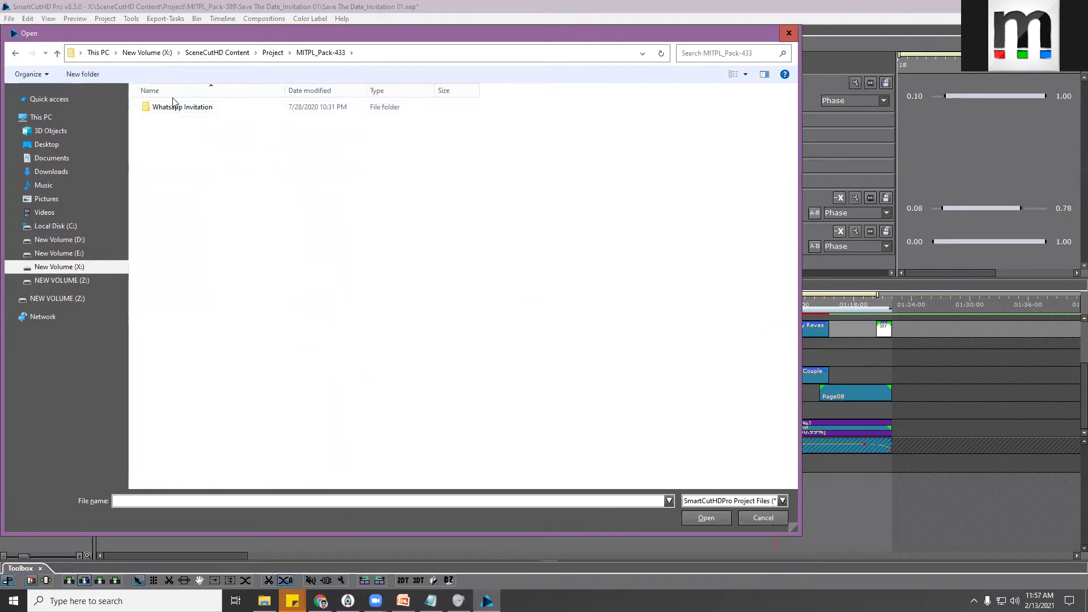
{"action": "double_click", "coordinate": [173, 105]}
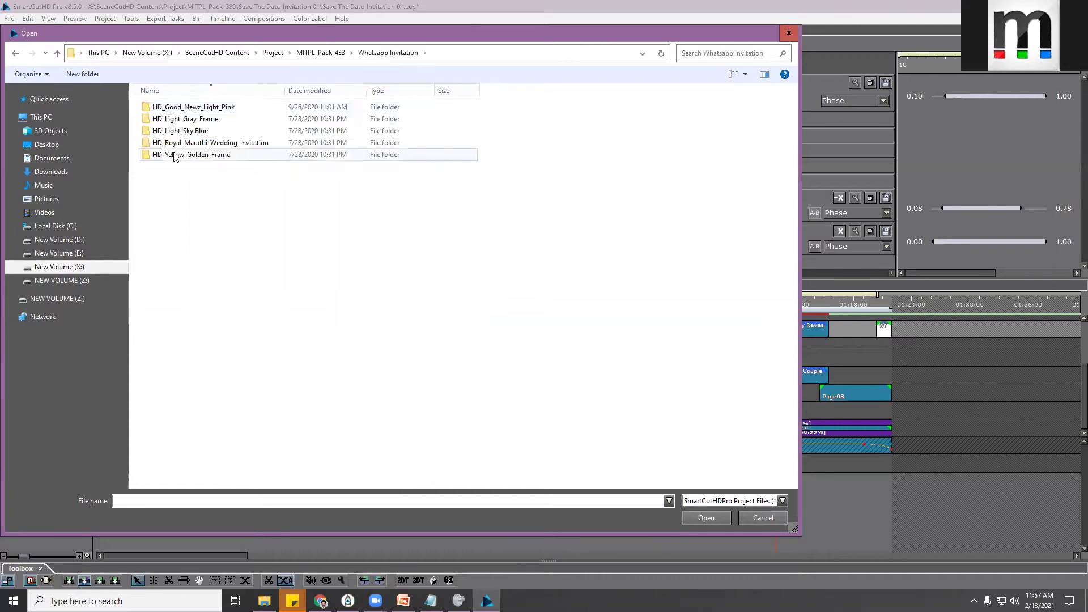
{"action": "double_click", "coordinate": [207, 108]}
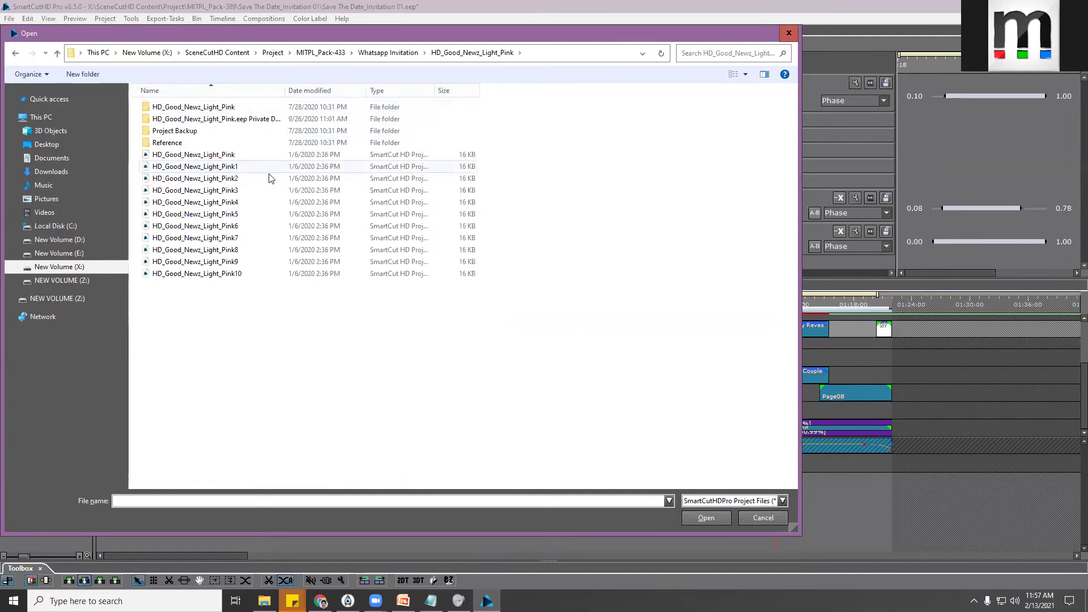
{"action": "double_click", "coordinate": [187, 158]}
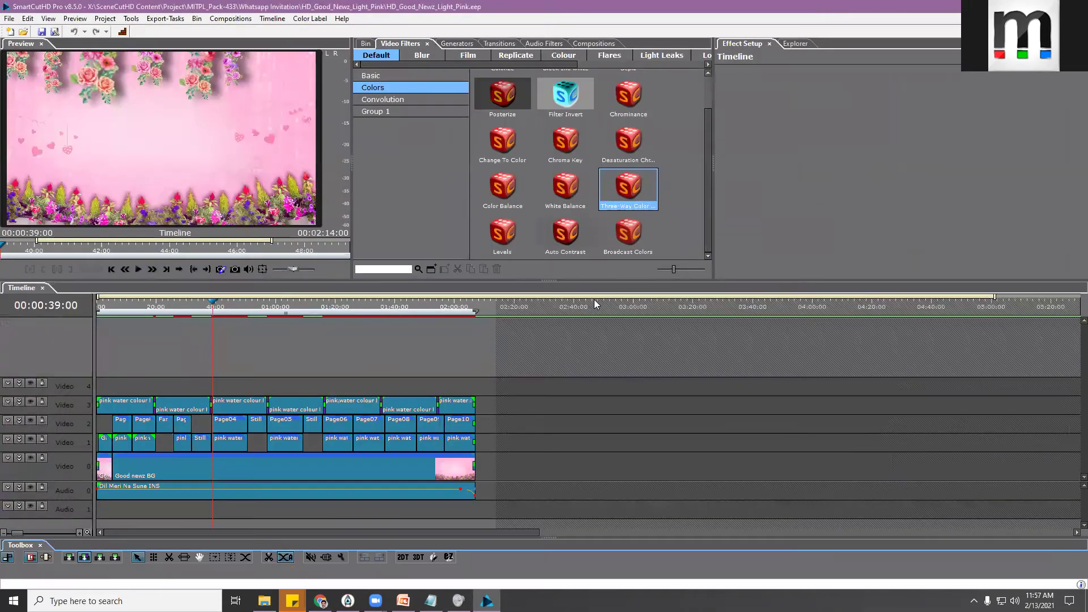
Review the pink invitation's title pages along the timeline, from about 39 seconds to 01:49:16
{"action": "left_click", "coordinate": [218, 306]}
{"action": "left_click_drag", "start_coordinate": [240, 306], "coordinate": [311, 306]}
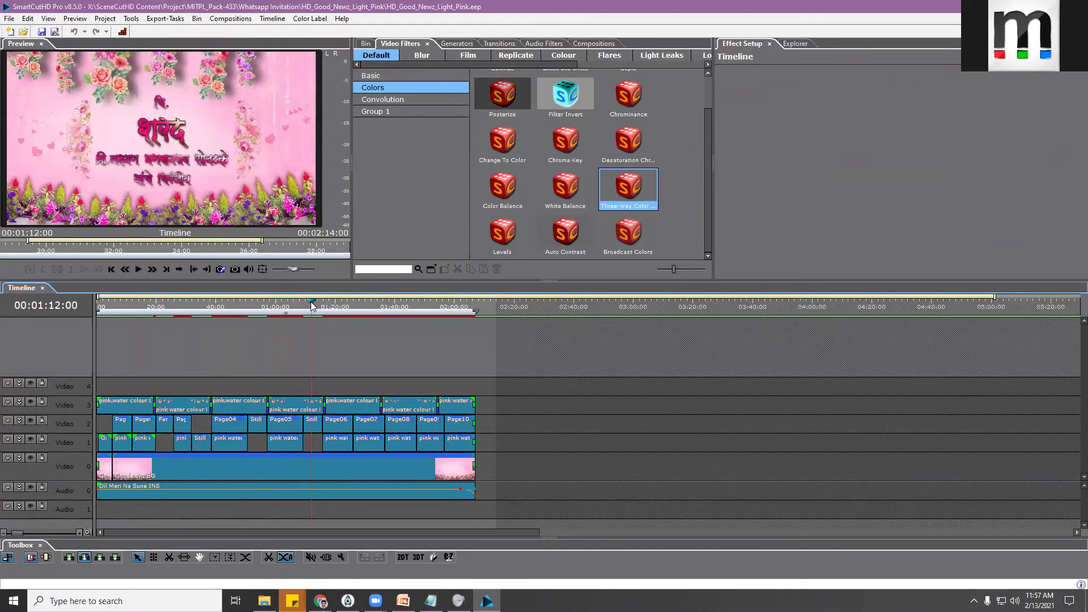
{"action": "left_click", "coordinate": [424, 307]}
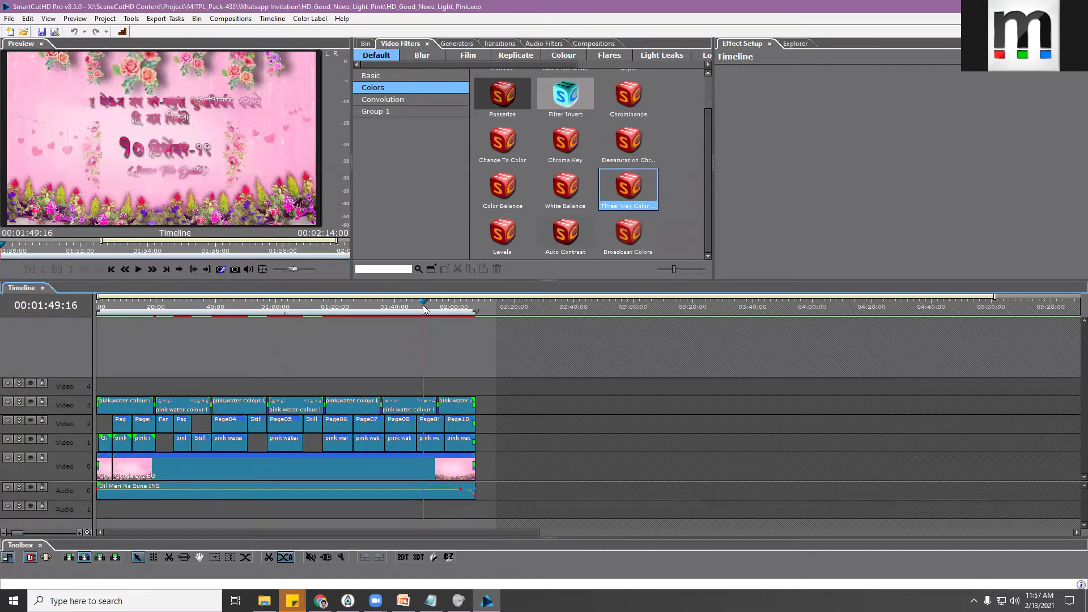
Open the Wedding Whatsapp_01 project from MITPL_Pack-229's Wedding Whatsapp 1 folder and review its pages from the start to 01:27:29
{"action": "left_click", "coordinate": [9, 18]}
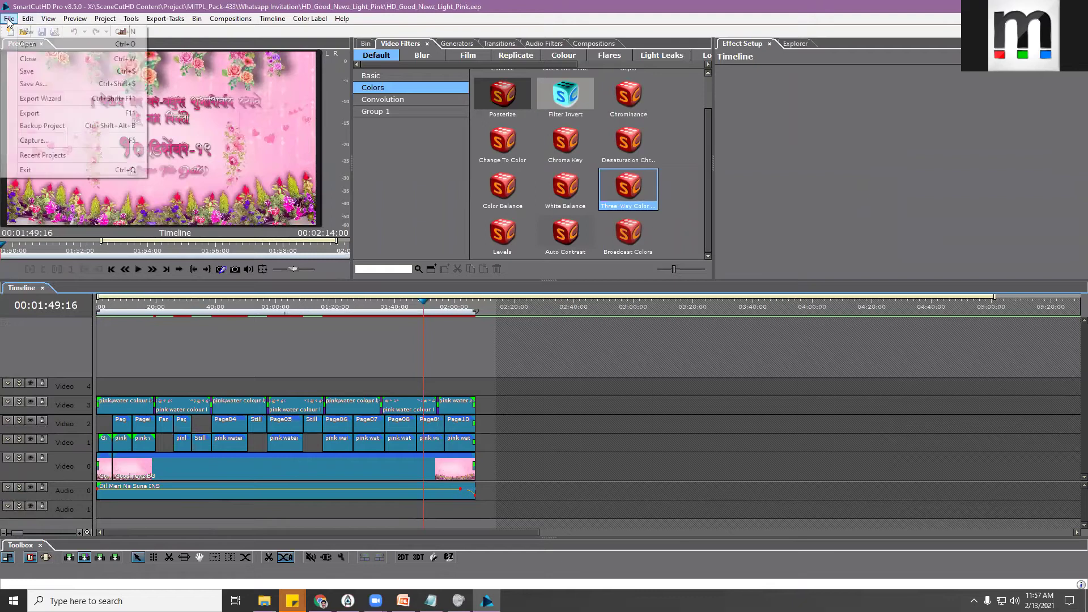
{"action": "left_click", "coordinate": [26, 44]}
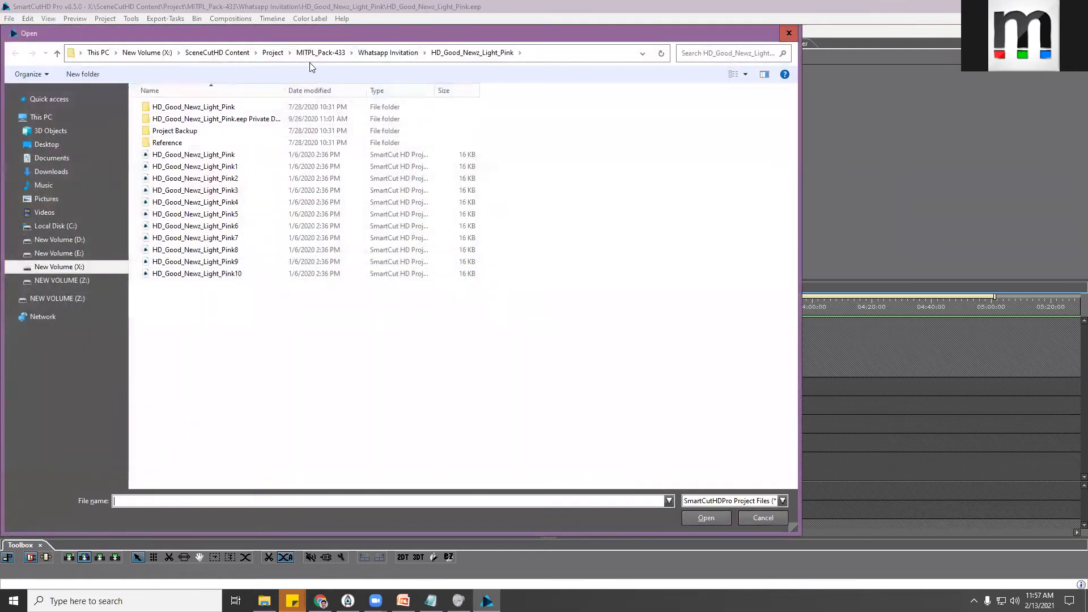
{"action": "left_click", "coordinate": [273, 52]}
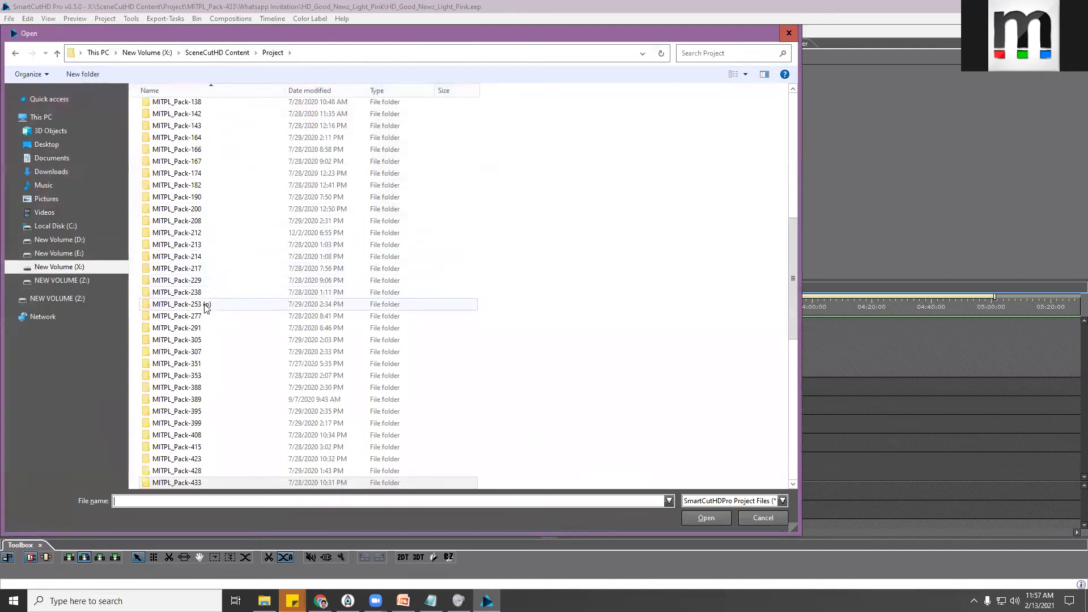
{"action": "double_click", "coordinate": [189, 280]}
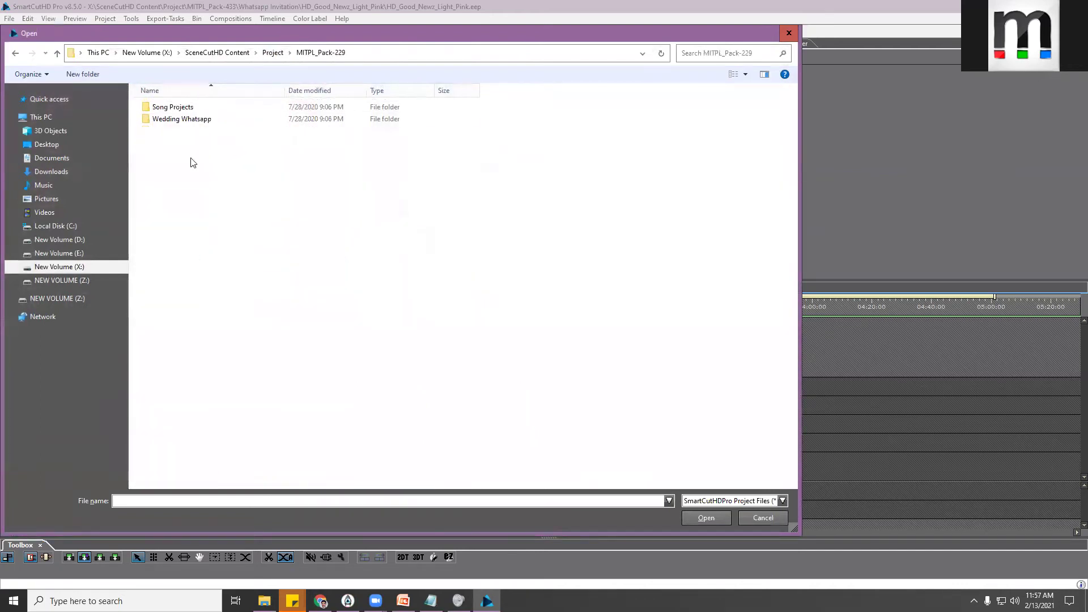
{"action": "double_click", "coordinate": [183, 119]}
{"action": "double_click", "coordinate": [206, 108]}
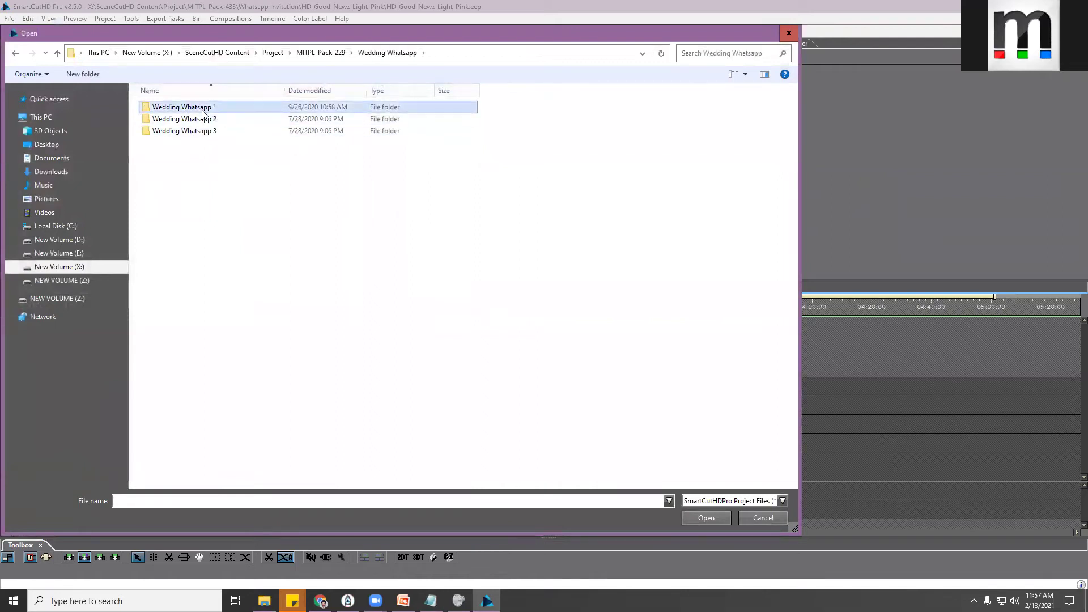
{"action": "double_click", "coordinate": [187, 154]}
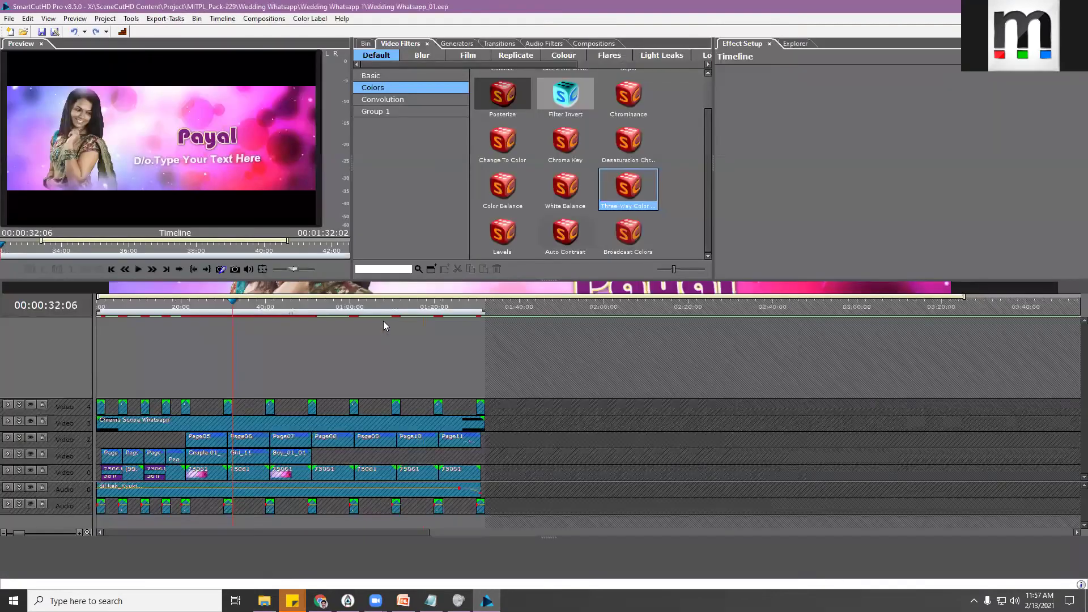
{"action": "left_click_drag", "start_coordinate": [102, 306], "coordinate": [442, 306]}
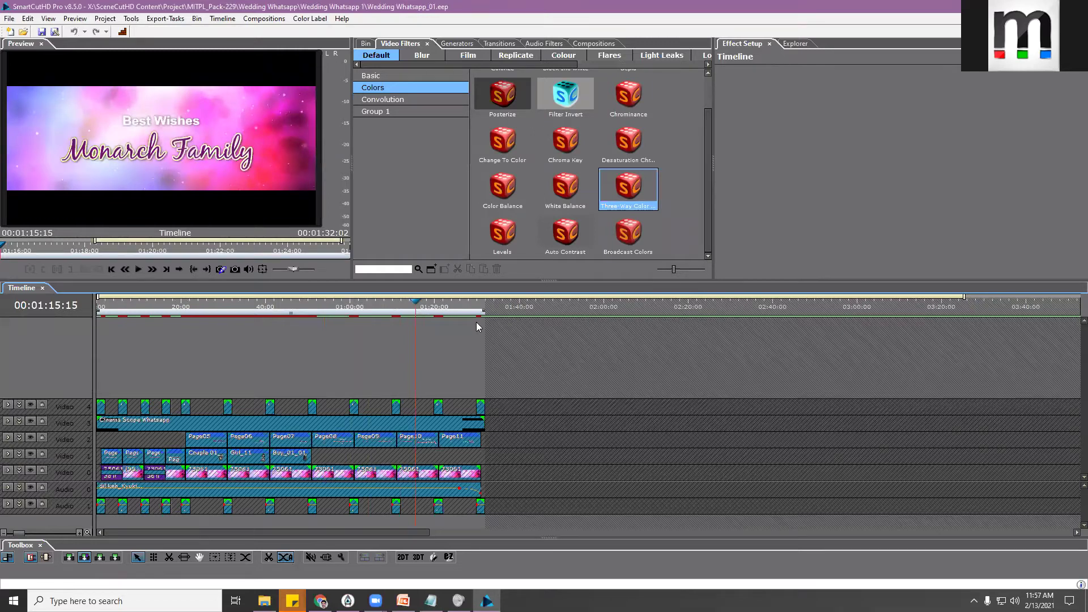
{"action": "left_click", "coordinate": [468, 307]}
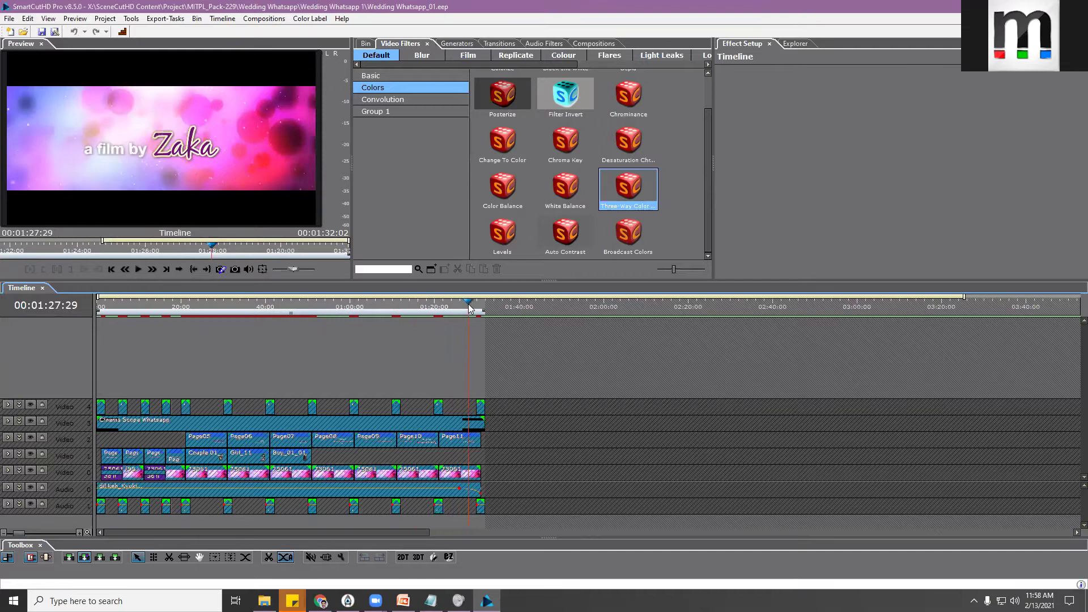
Open the HD_Whatsapp Invitation_02 project from the Whatsapp Invitation folder of MITPL_Pack-423
{"action": "left_click", "coordinate": [13, 18]}
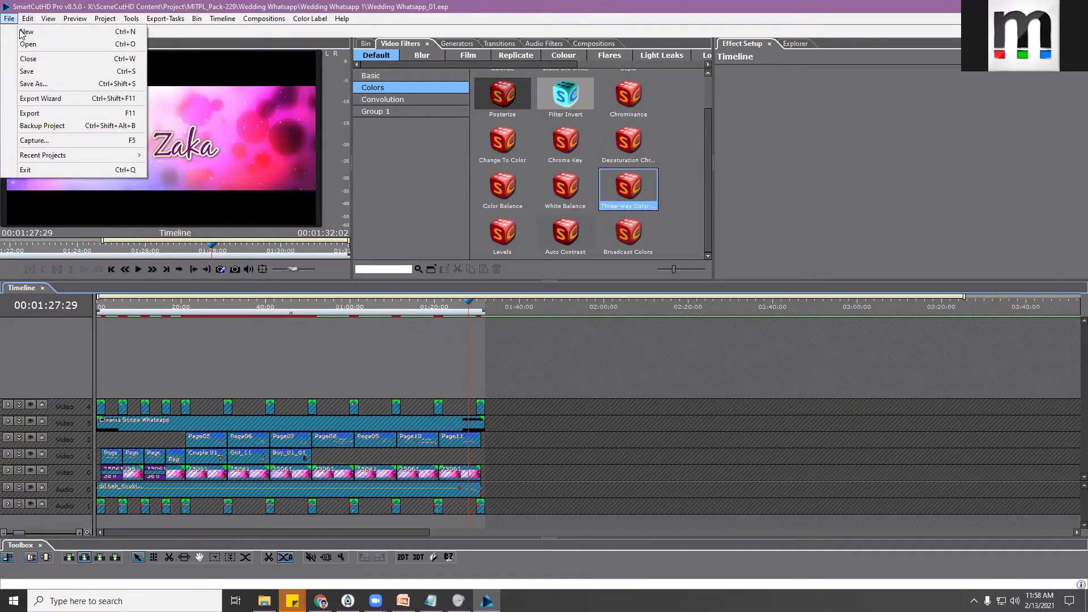
{"action": "left_click", "coordinate": [29, 45]}
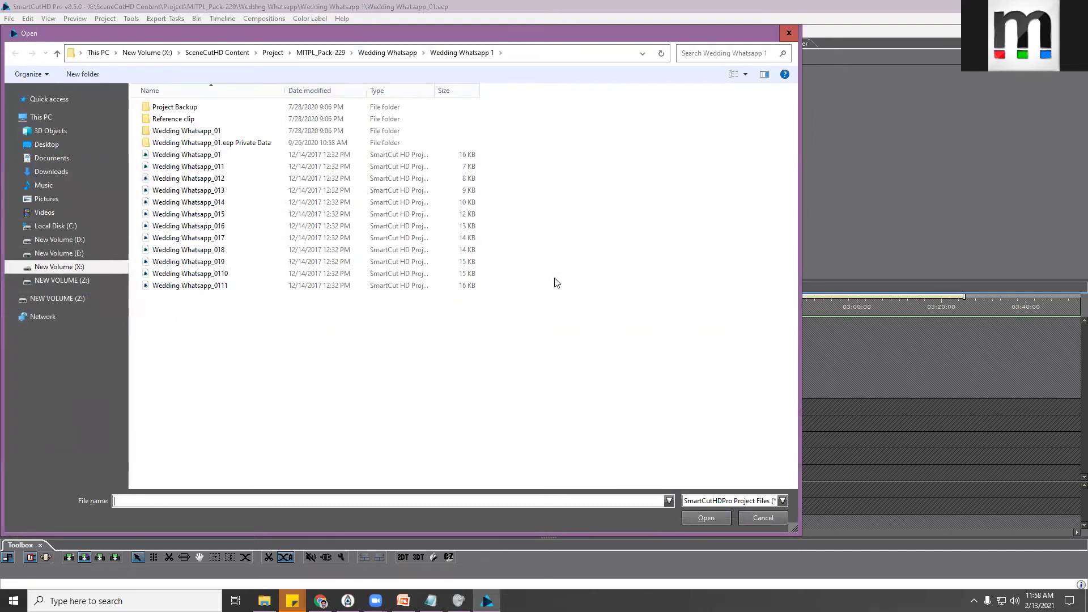
{"action": "left_click", "coordinate": [273, 53]}
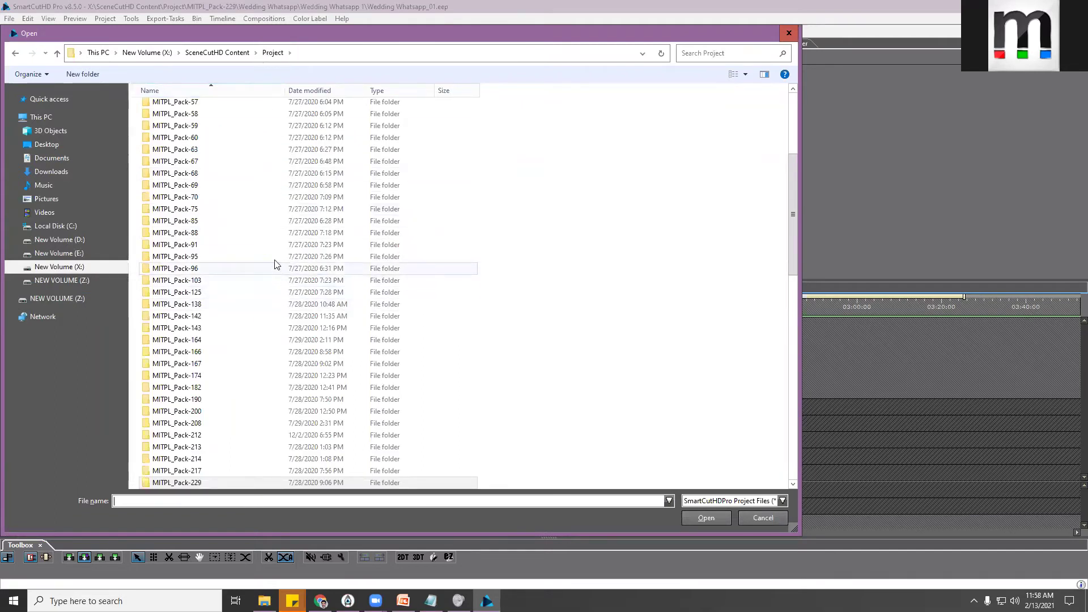
{"action": "scroll", "coordinate": [276, 265], "scroll_direction": "down", "scroll_amount": 2}
{"action": "scroll", "coordinate": [276, 265], "scroll_direction": "down", "scroll_amount": 4}
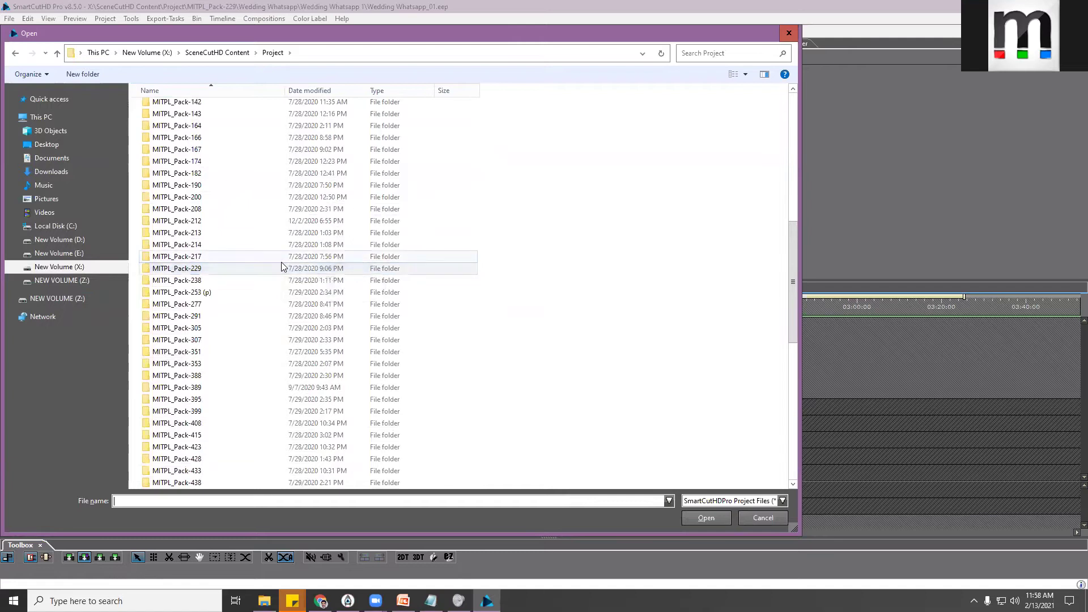
{"action": "scroll", "coordinate": [255, 340], "scroll_direction": "down", "scroll_amount": 1}
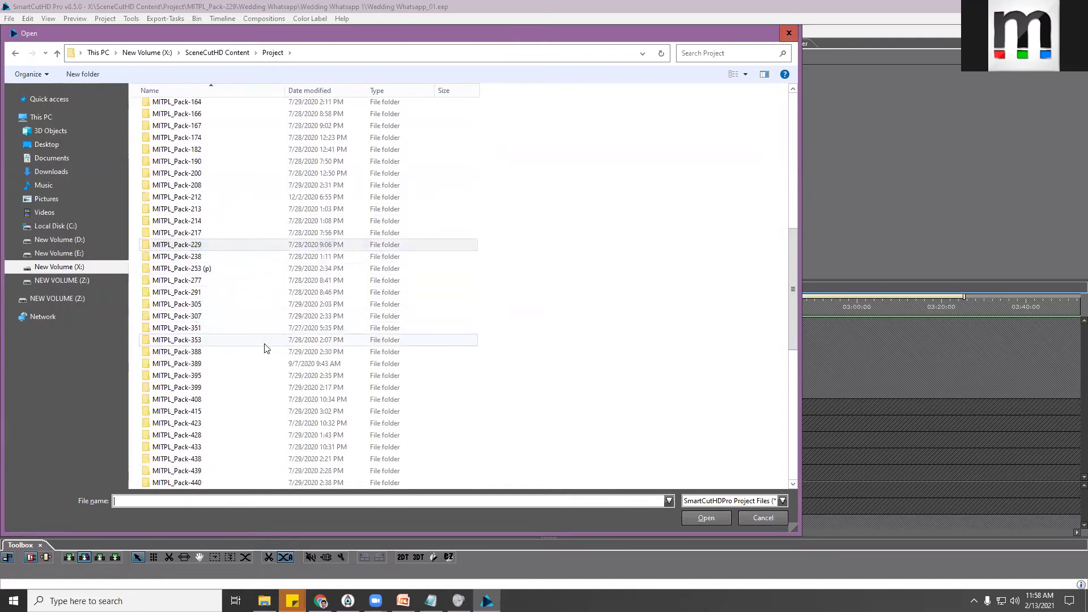
{"action": "double_click", "coordinate": [208, 430]}
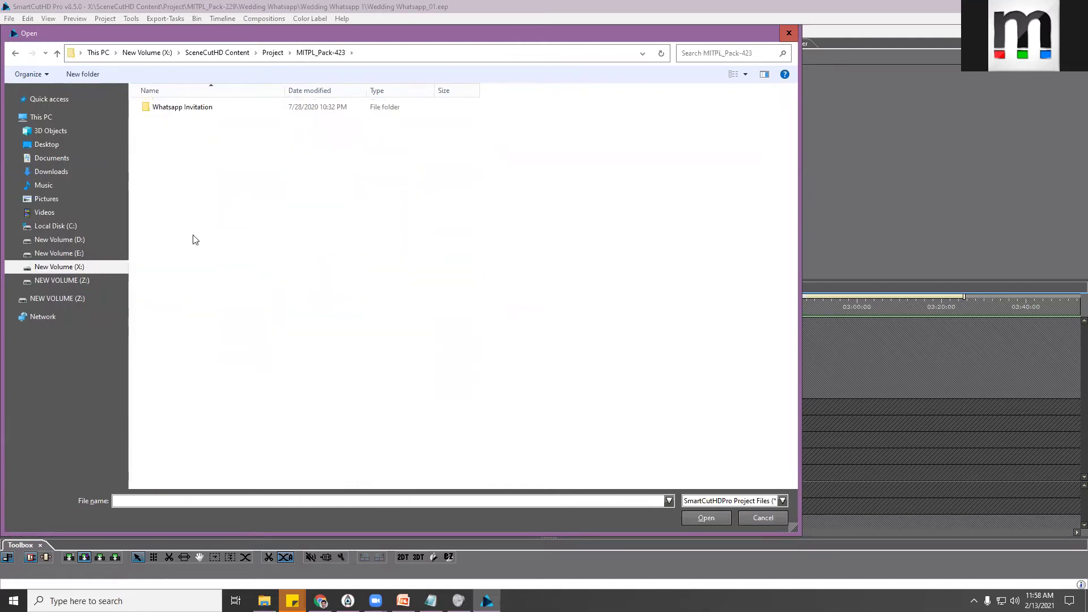
{"action": "double_click", "coordinate": [187, 111]}
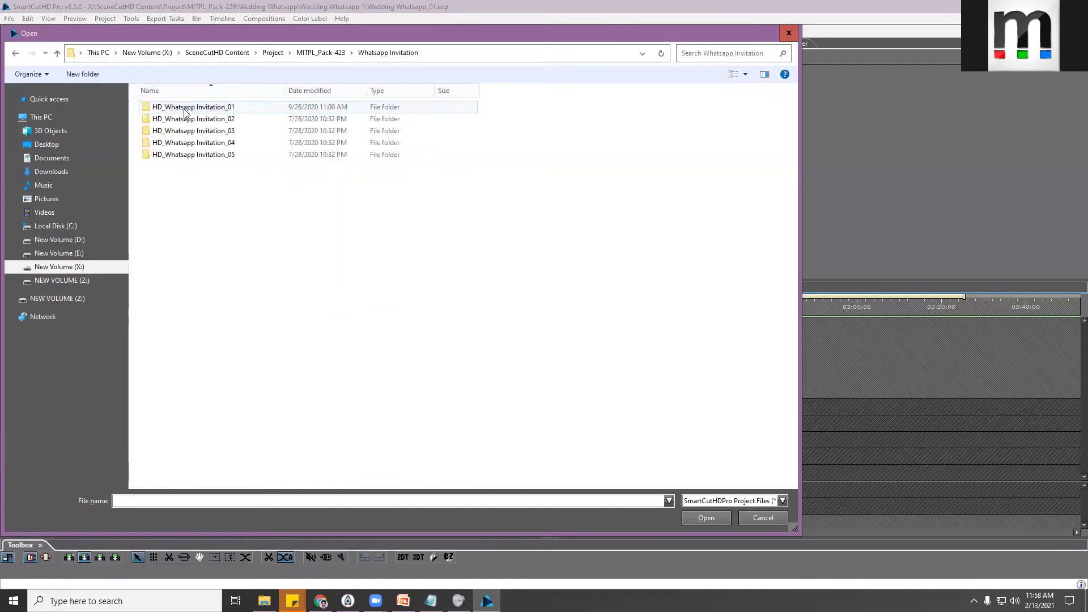
{"action": "double_click", "coordinate": [231, 118]}
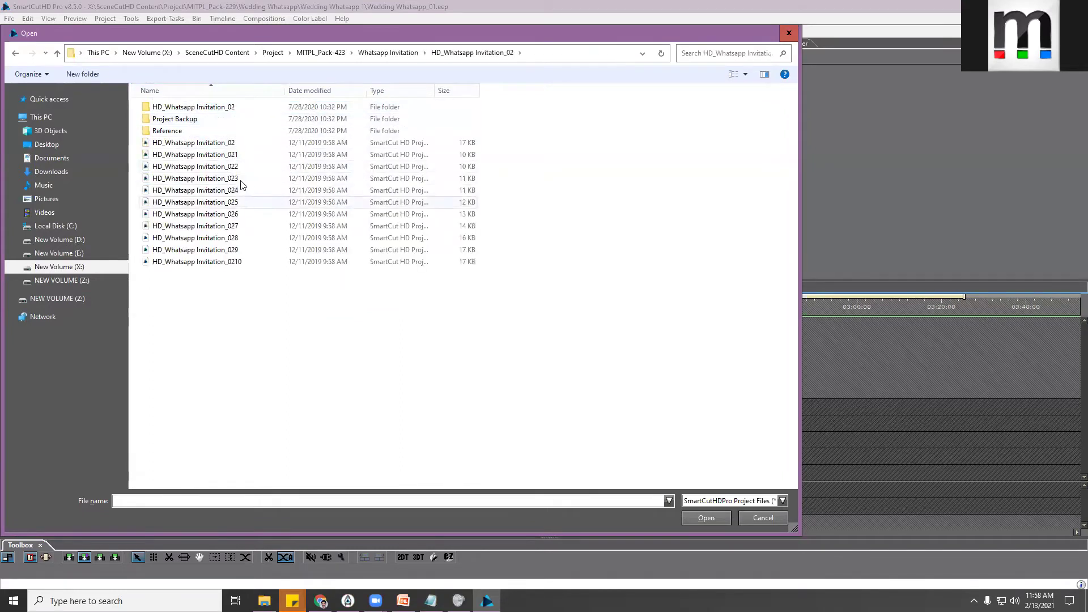
{"action": "double_click", "coordinate": [227, 143]}
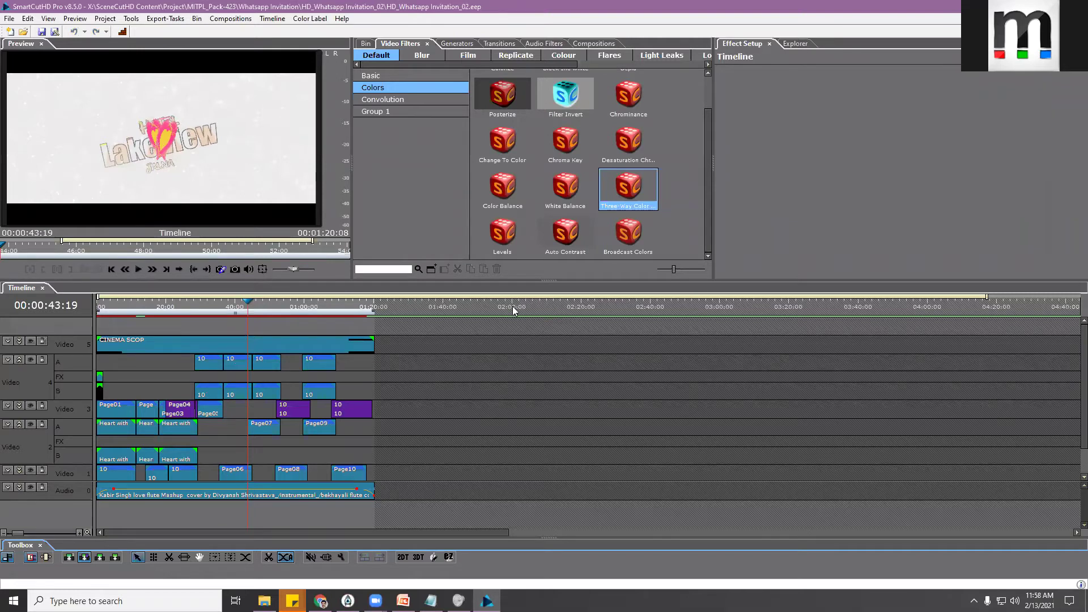
Review the pages of the Whatsapp Invitation_02 project at several points between about 16 and 54 seconds
{"action": "left_click_drag", "start_coordinate": [109, 309], "coordinate": [231, 296]}
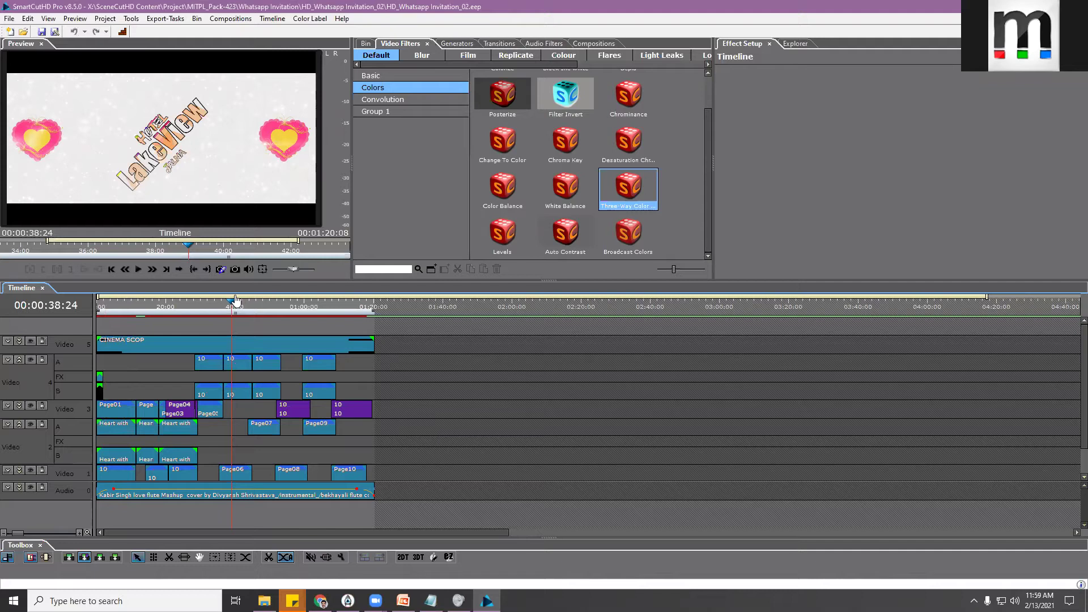
{"action": "left_click_drag", "start_coordinate": [236, 300], "coordinate": [154, 307]}
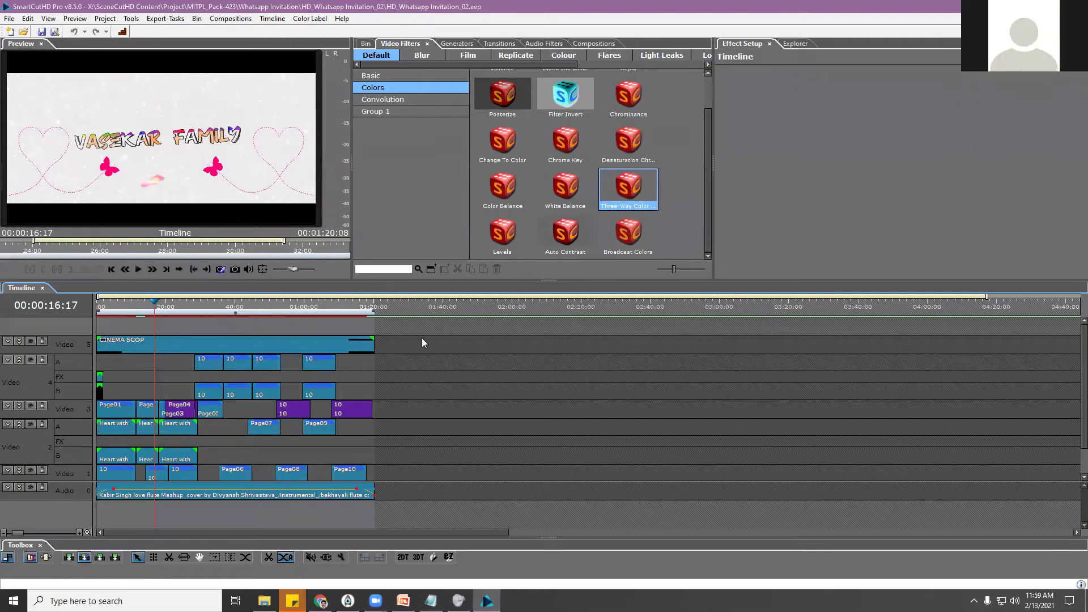
{"action": "left_click_drag", "start_coordinate": [166, 304], "coordinate": [272, 307]}
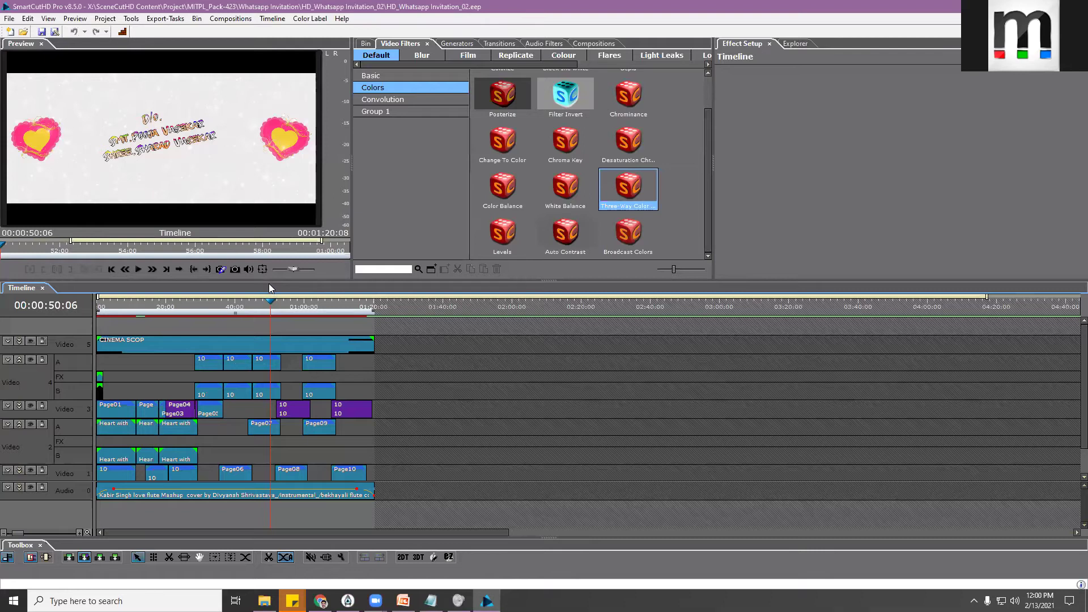
{"action": "left_click", "coordinate": [287, 303]}
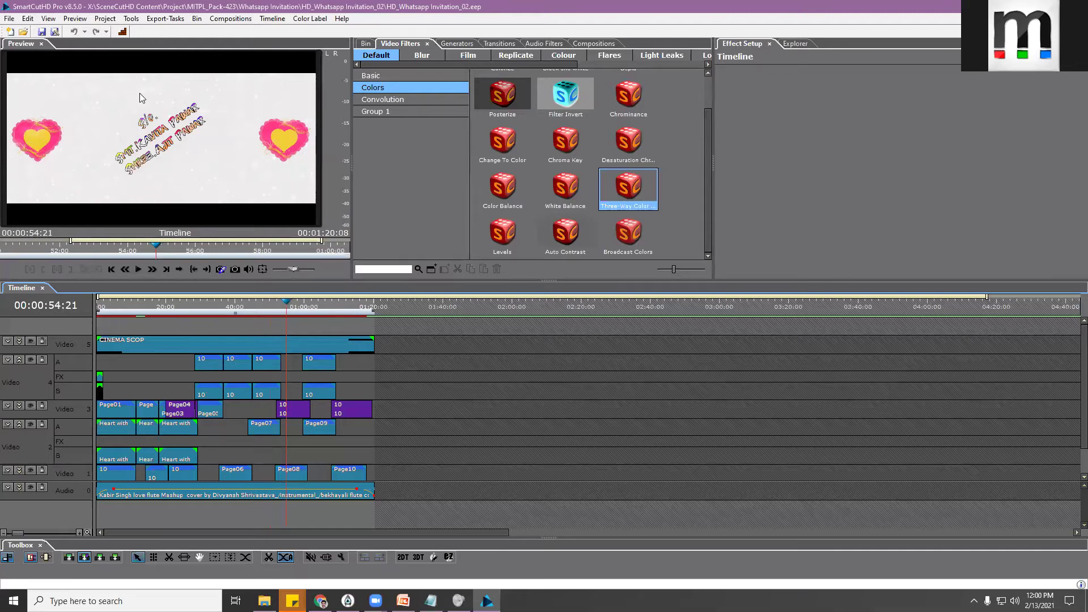
Create a new project named TEST in E:\TEST\ with the Youtube Full HD 1080p 25 preset
{"action": "left_click", "coordinate": [10, 19]}
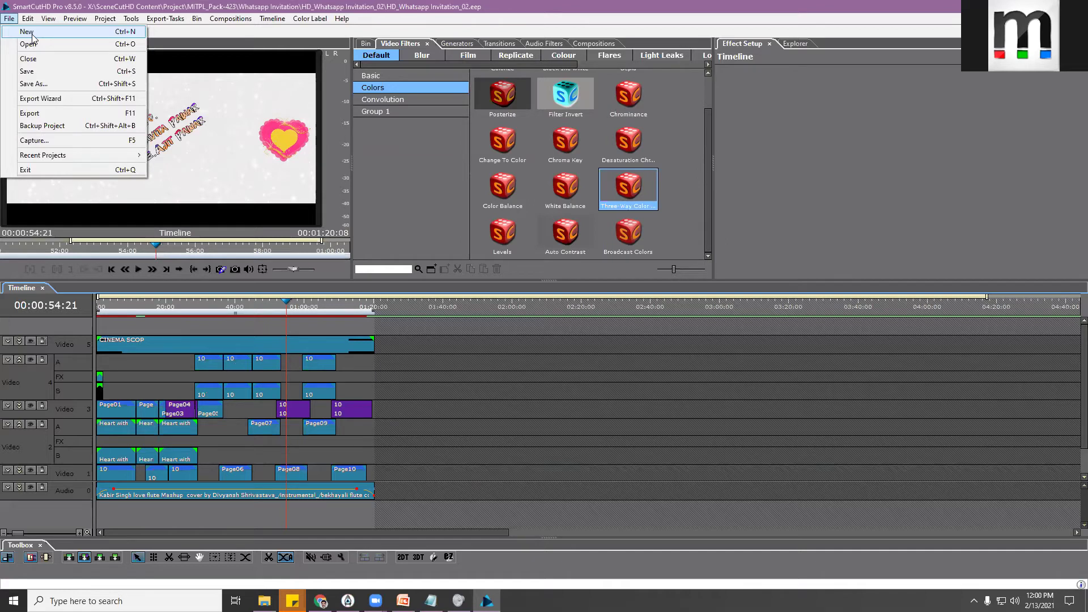
{"action": "left_click", "coordinate": [32, 33]}
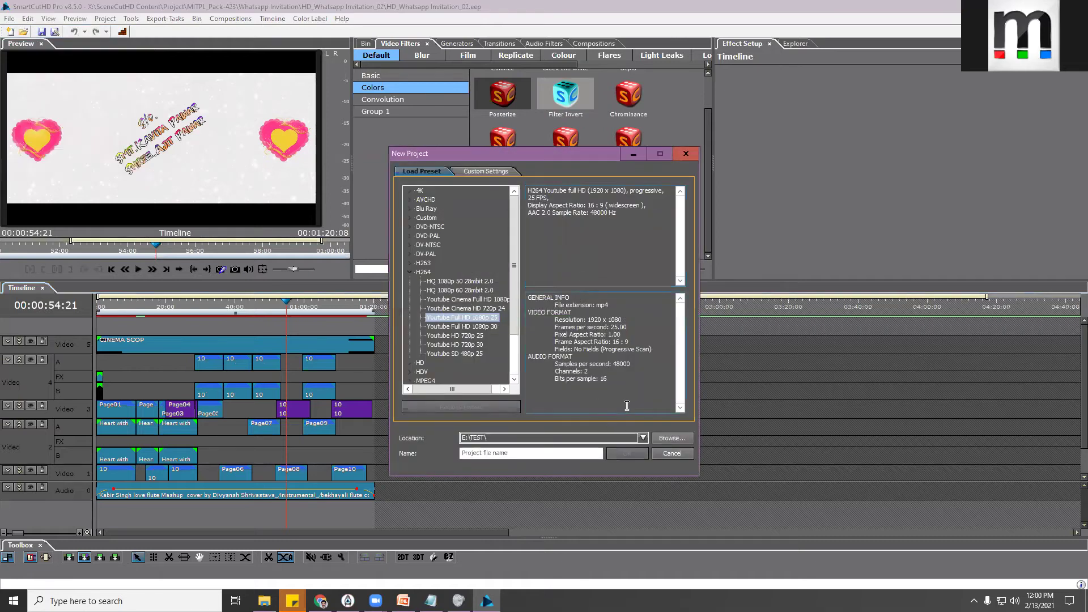
{"action": "left_click", "coordinate": [505, 454]}
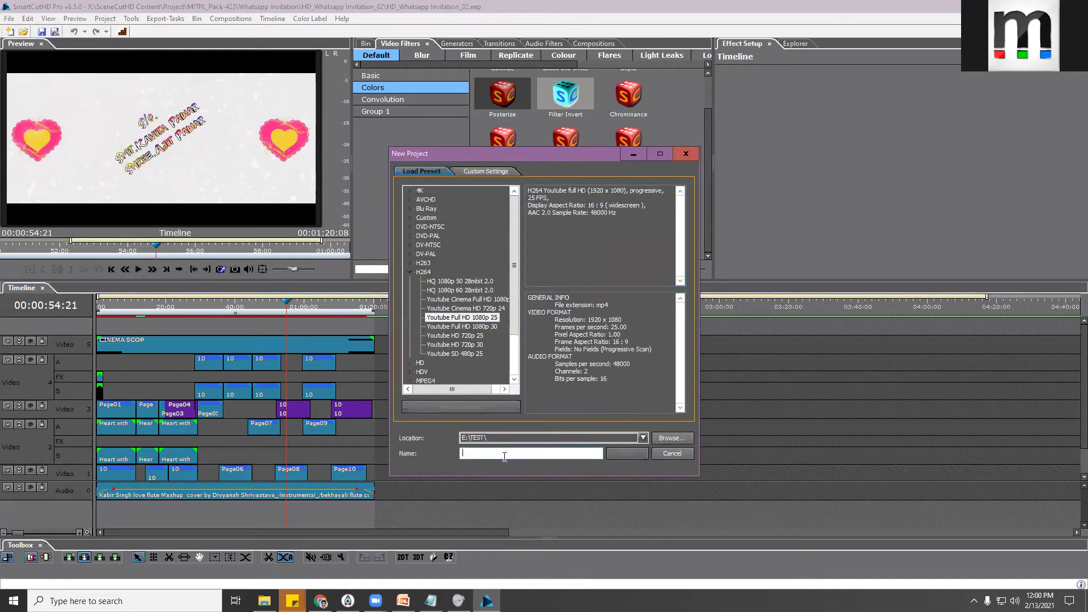
{"action": "type", "text": "E"}
{"action": "key", "text": "BackSpace"}
{"action": "type", "text": "TEST"}
{"action": "left_click", "coordinate": [629, 454]}
{"action": "left_click", "coordinate": [589, 341]}
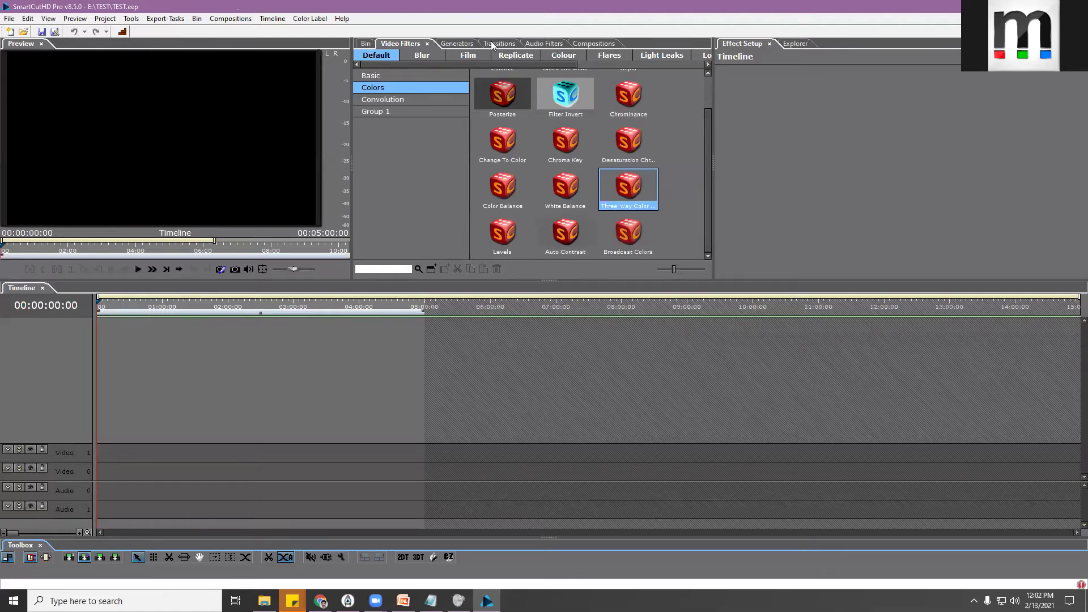
Show the Wedding Text title presets among the generators
{"action": "left_click", "coordinate": [464, 44]}
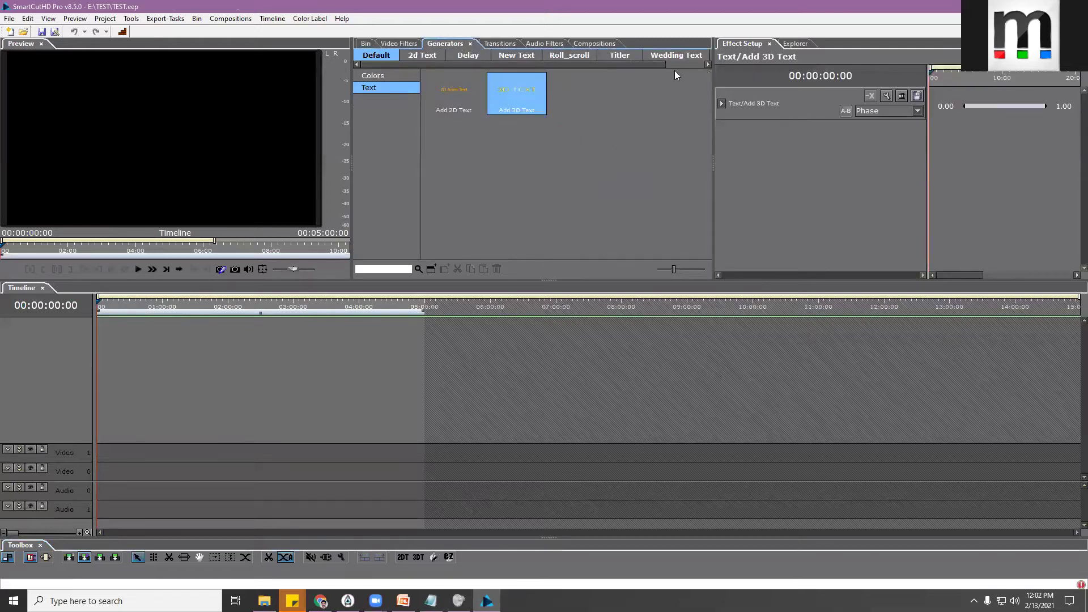
{"action": "left_click_drag", "start_coordinate": [616, 66], "coordinate": [664, 67]}
{"action": "left_click", "coordinate": [654, 55]}
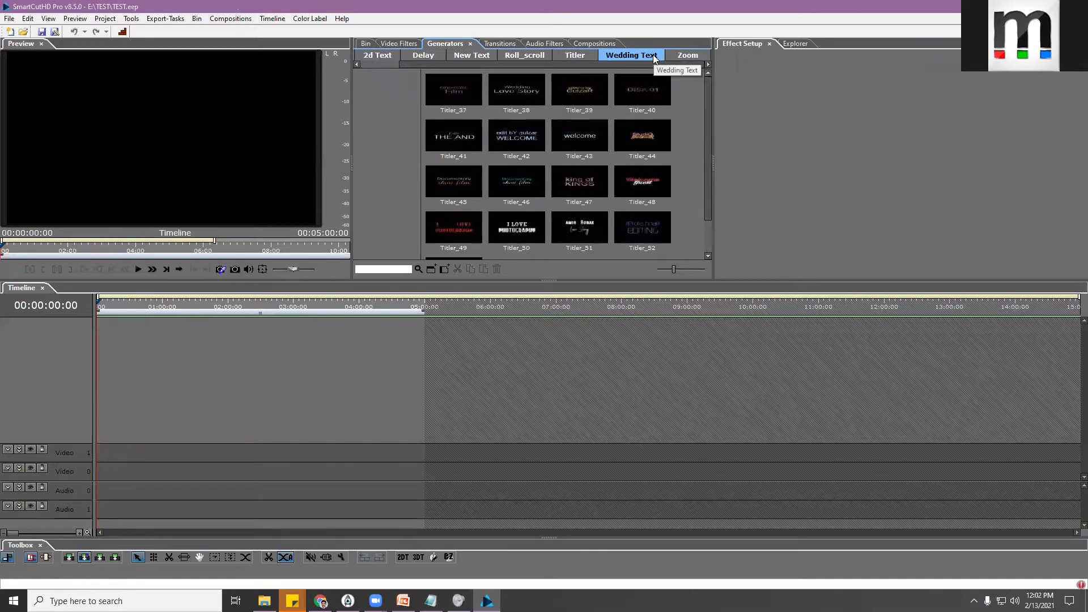
Add a 3D text clip at the start of the Video 0 track and open its text for editing
{"action": "left_click", "coordinate": [421, 557]}
{"action": "left_click", "coordinate": [580, 327]}
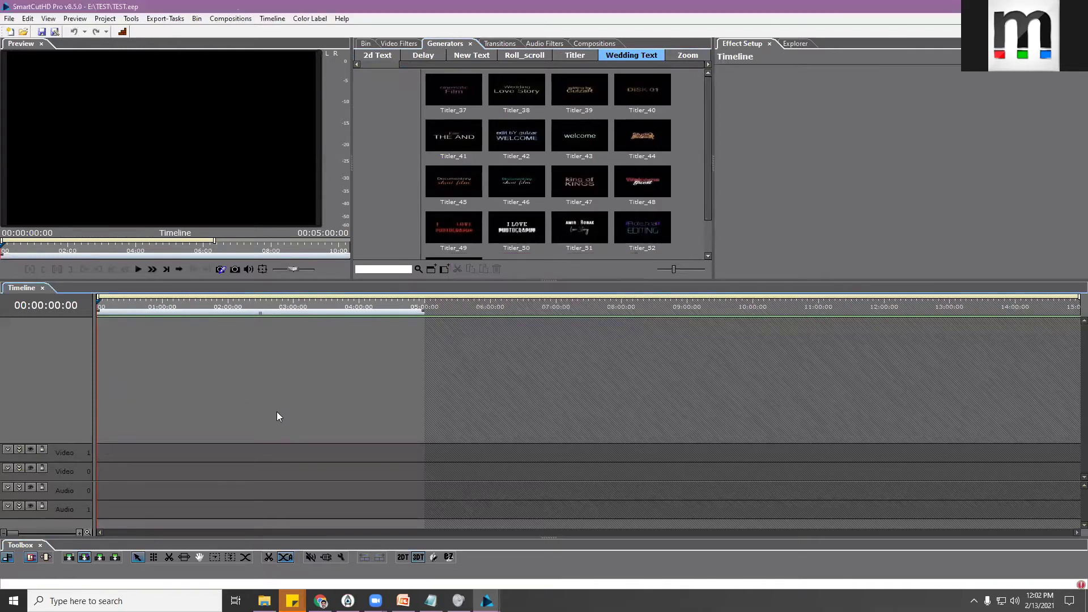
{"action": "left_click", "coordinate": [65, 457]}
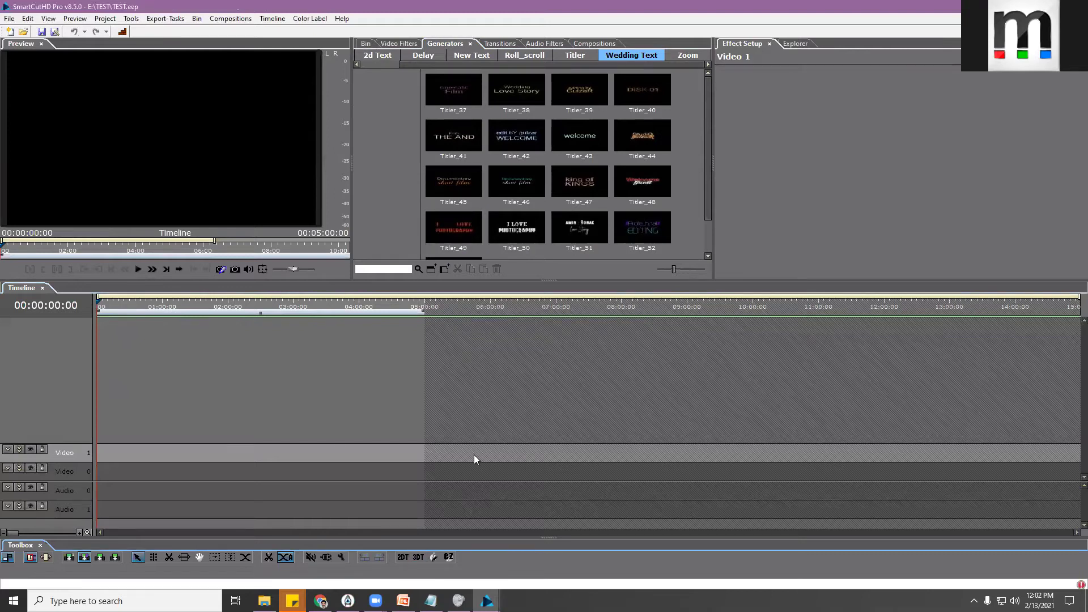
{"action": "left_click", "coordinate": [121, 479]}
{"action": "left_click", "coordinate": [417, 558]}
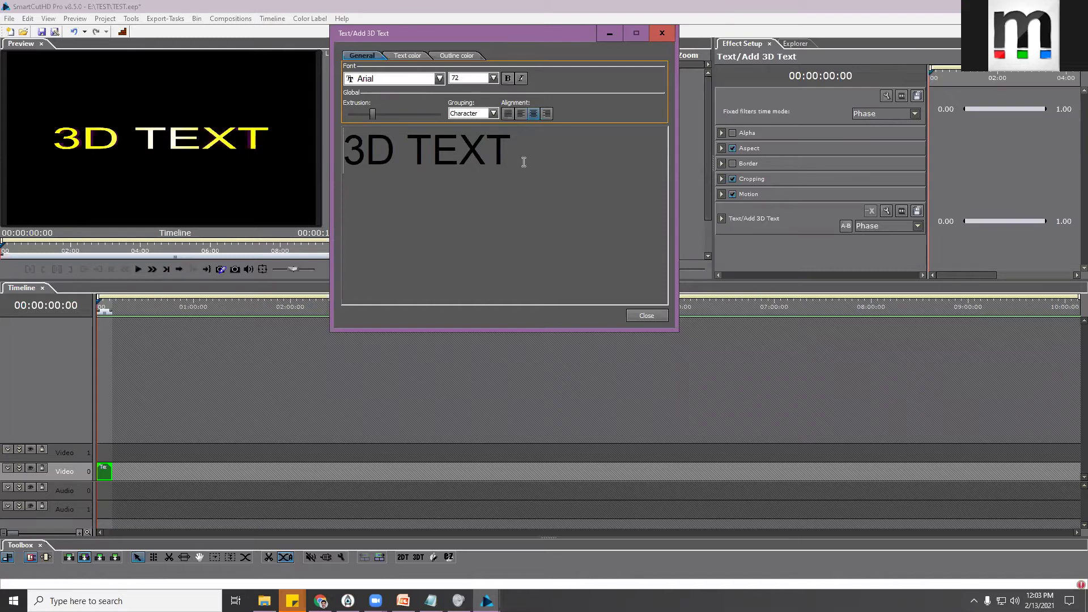
Remove "3D" from the title so that only the word TEXT remains
{"action": "left_click_drag", "start_coordinate": [520, 159], "coordinate": [348, 160]}
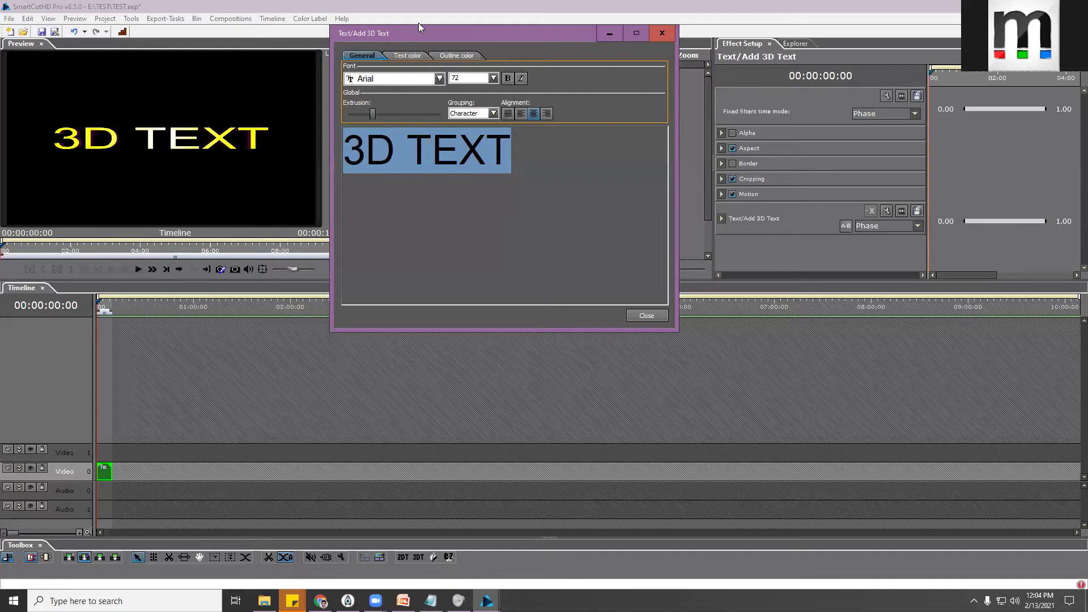
{"action": "left_click_drag", "start_coordinate": [423, 32], "coordinate": [488, 107]}
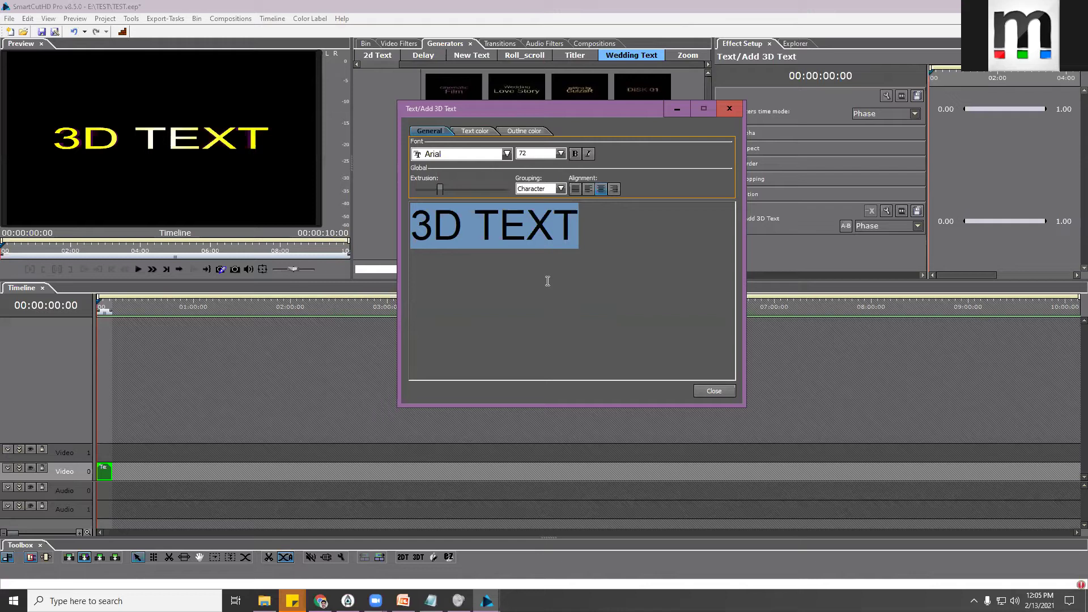
{"action": "left_click_drag", "start_coordinate": [585, 226], "coordinate": [432, 226]}
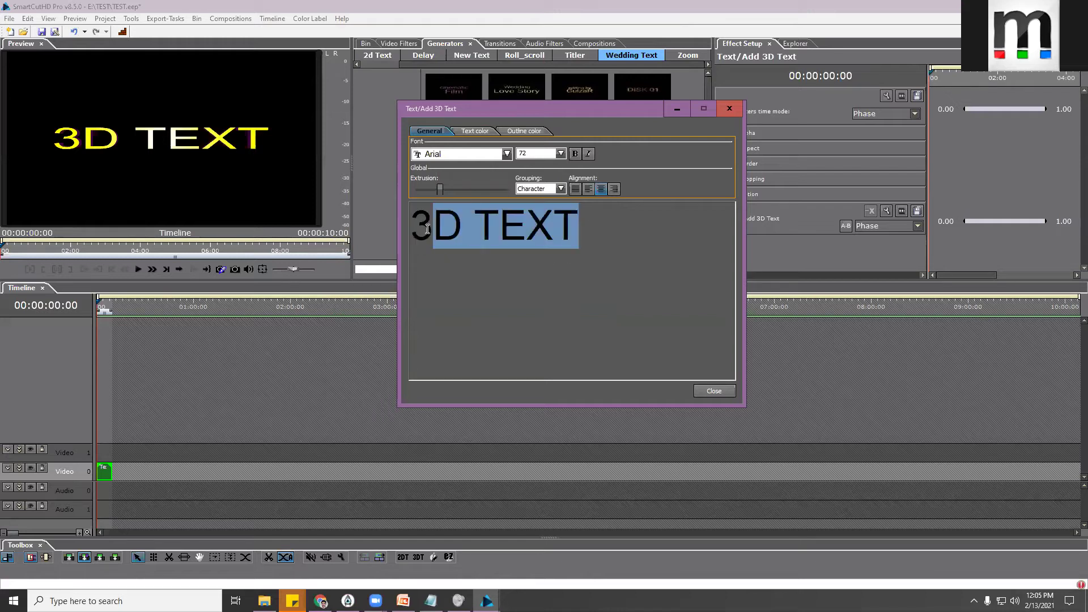
{"action": "left_click_drag", "start_coordinate": [613, 230], "coordinate": [393, 234]}
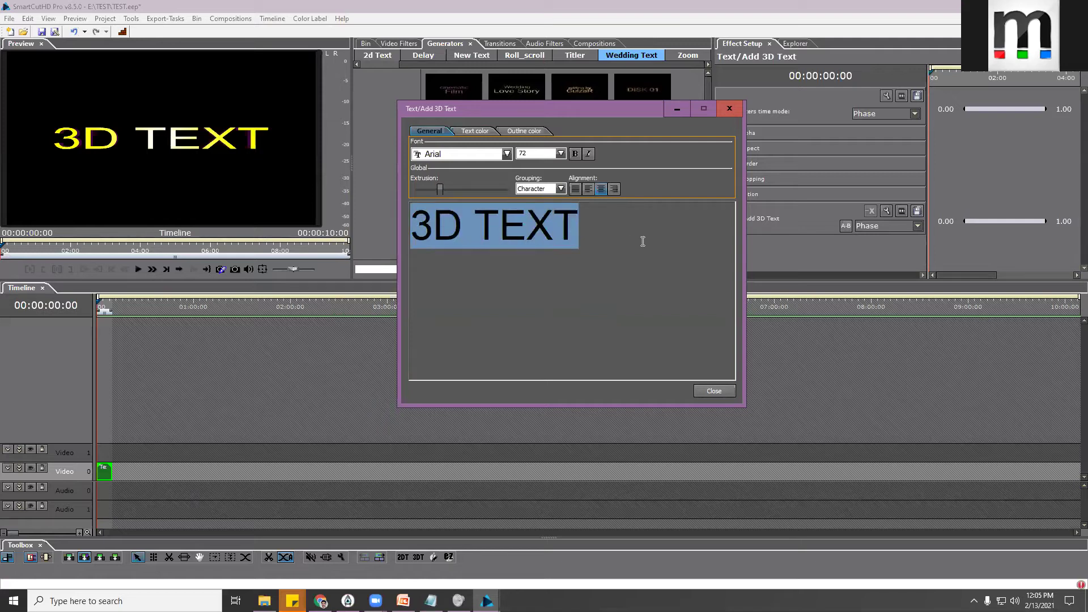
{"action": "left_click", "coordinate": [483, 232]}
{"action": "key", "text": "BackSpace"}
{"action": "key", "text": "BackSpace"}
{"action": "key", "text": "BackSpace"}
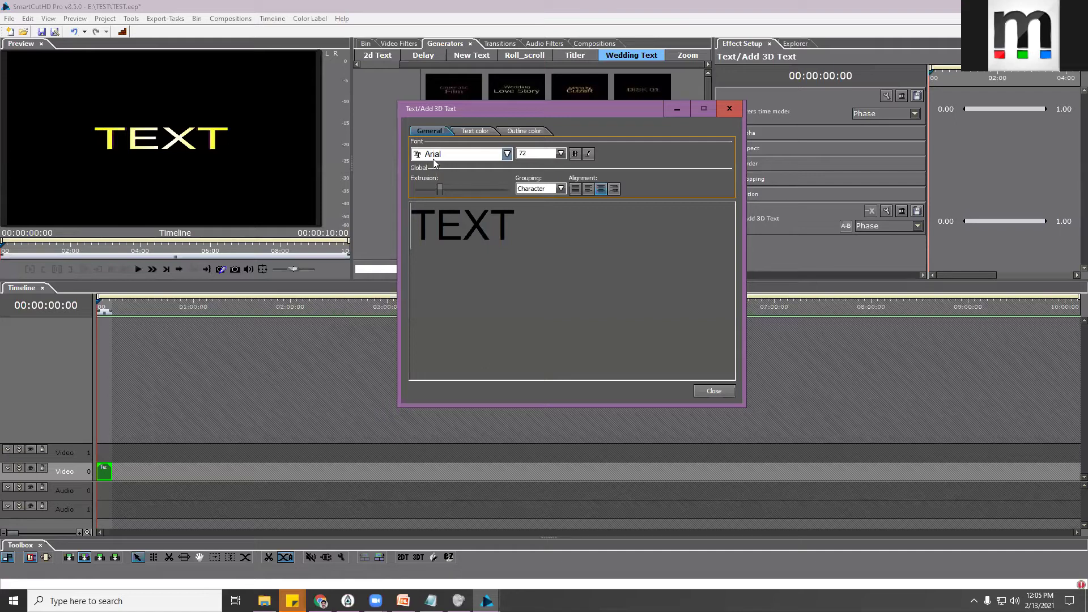
Replace the word TEXT with "XÛ $ fzgâna ekf" in the 3D title
{"action": "left_click_drag", "start_coordinate": [517, 227], "coordinate": [403, 226]}
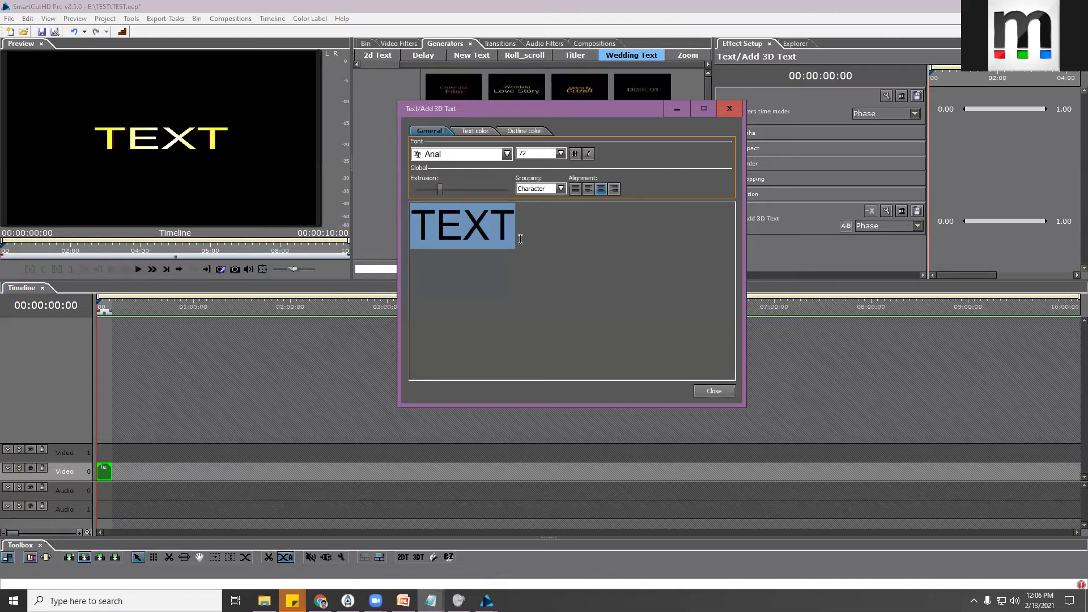
{"action": "left_click", "coordinate": [550, 232]}
{"action": "key", "text": "BackSpace"}
{"action": "key", "text": "BackSpace"}
{"action": "key", "text": "BackSpace"}
{"action": "key", "text": "BackSpace"}
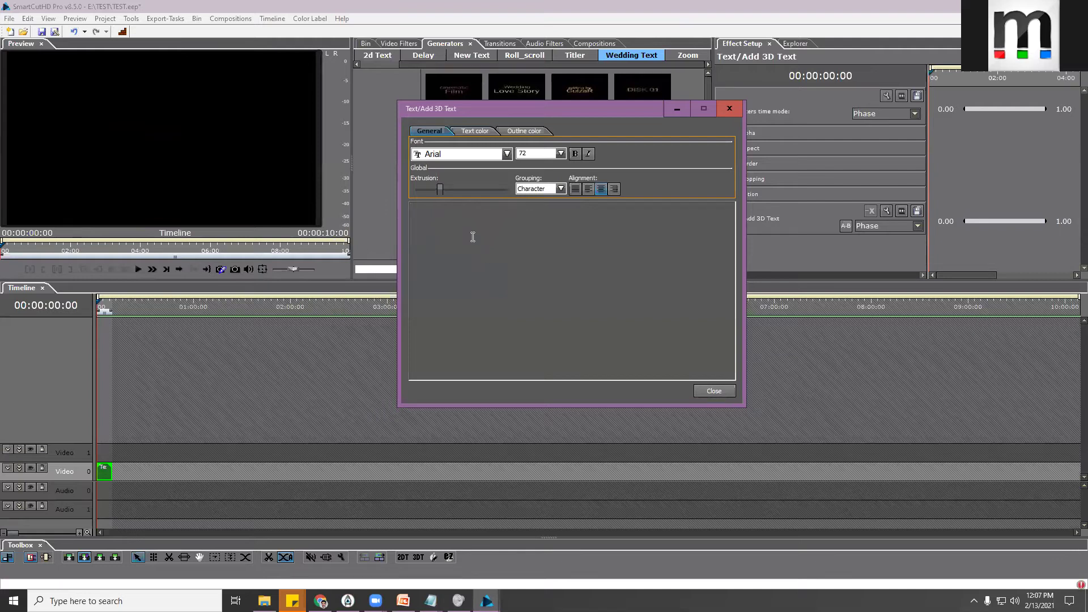
{"action": "type", "text": "XÛ $ fzgâna ekf"}
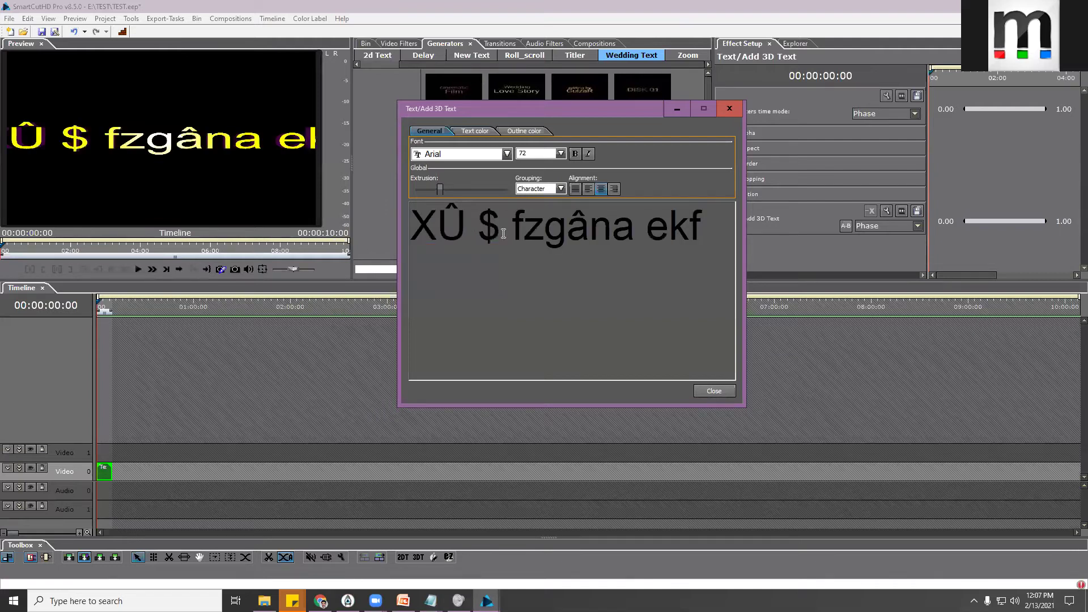
Set the whole title to the Tamil font whose name ends in -004
{"action": "key", "text": "ctrl+a"}
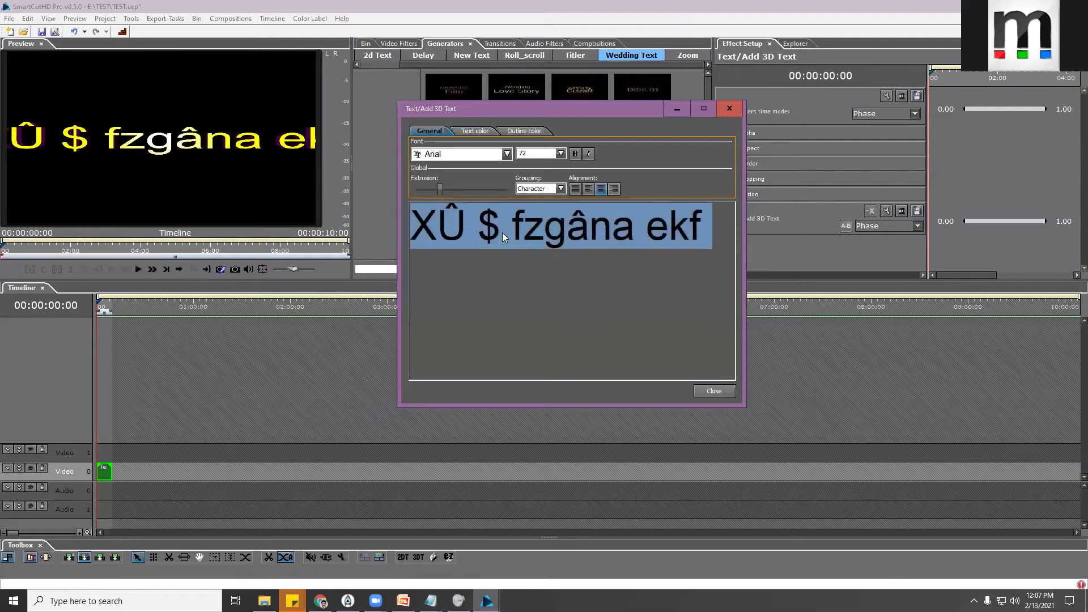
{"action": "left_click", "coordinate": [475, 154]}
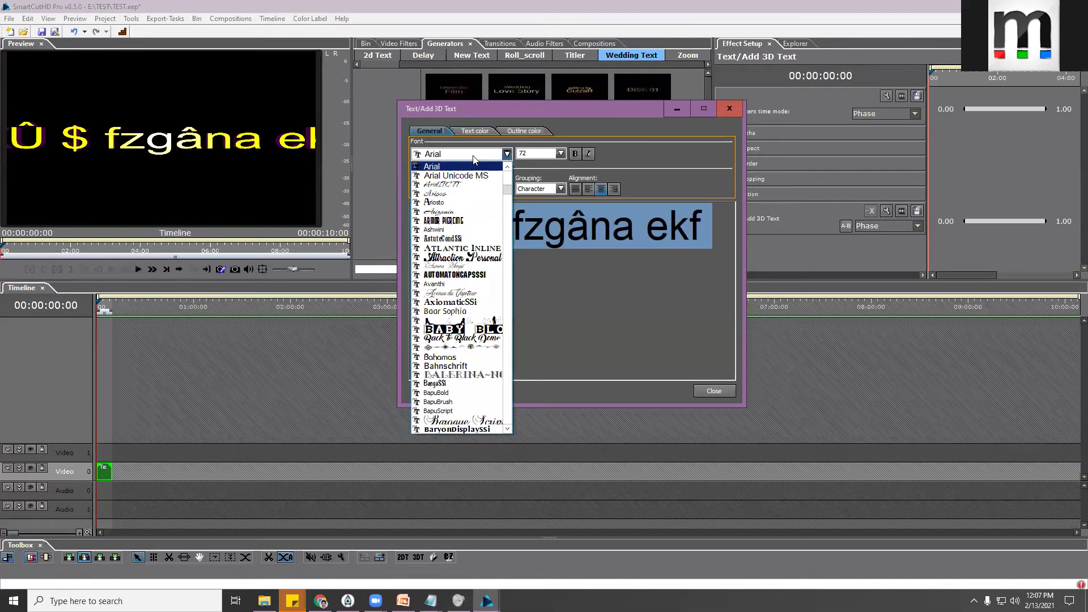
{"action": "key", "text": "k"}
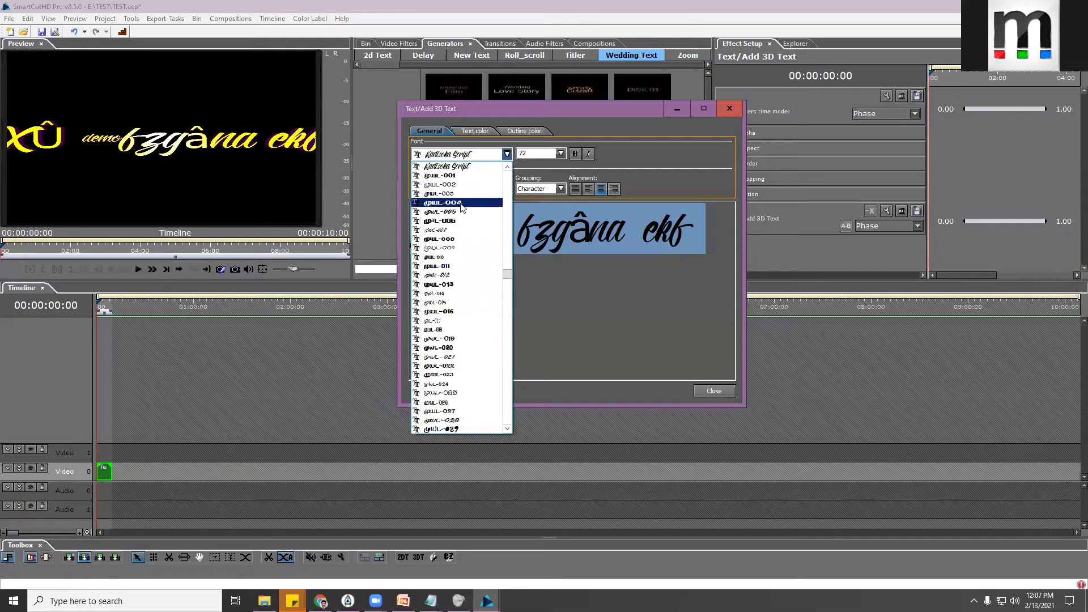
{"action": "left_click", "coordinate": [462, 203]}
Break the Tamil title into three lines, before கணபதியே and before நமக, and close the 3D text editor
{"action": "left_click", "coordinate": [616, 226]}
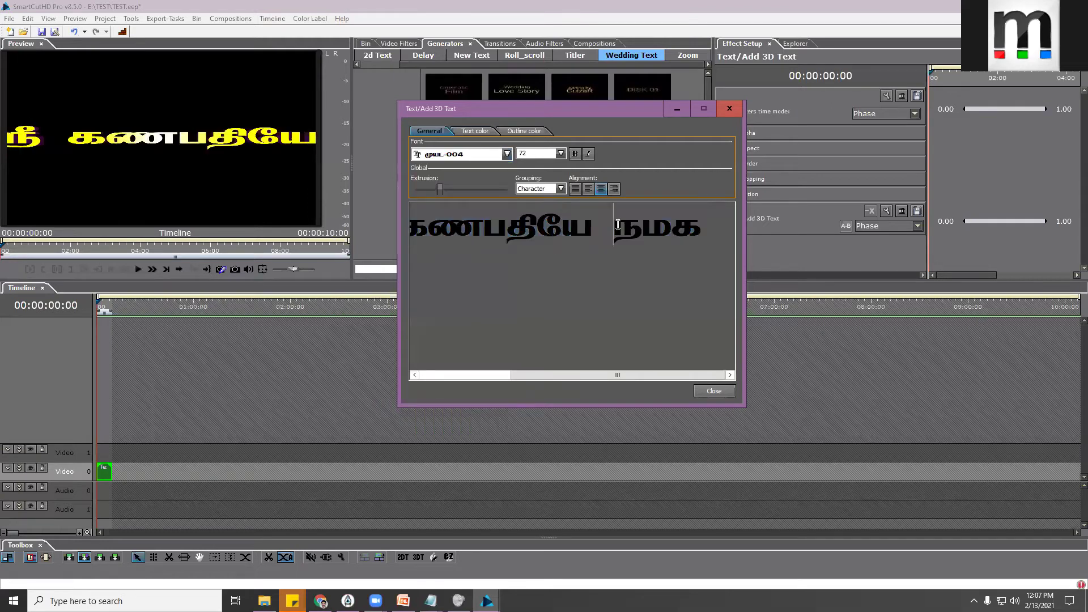
{"action": "key", "text": "Return"}
{"action": "left_click", "coordinate": [566, 226]}
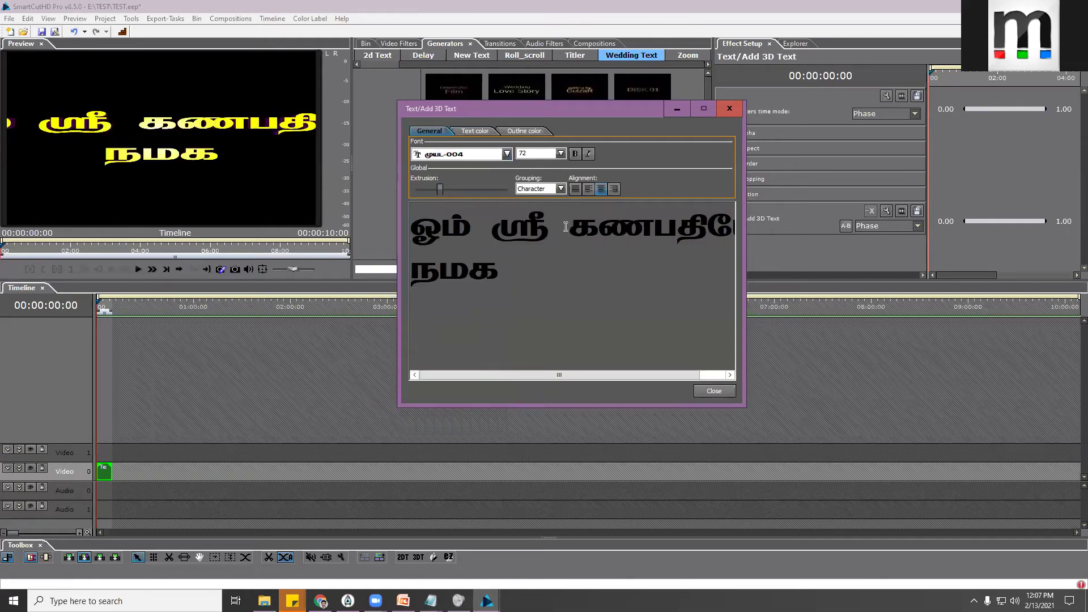
{"action": "key", "text": "Return"}
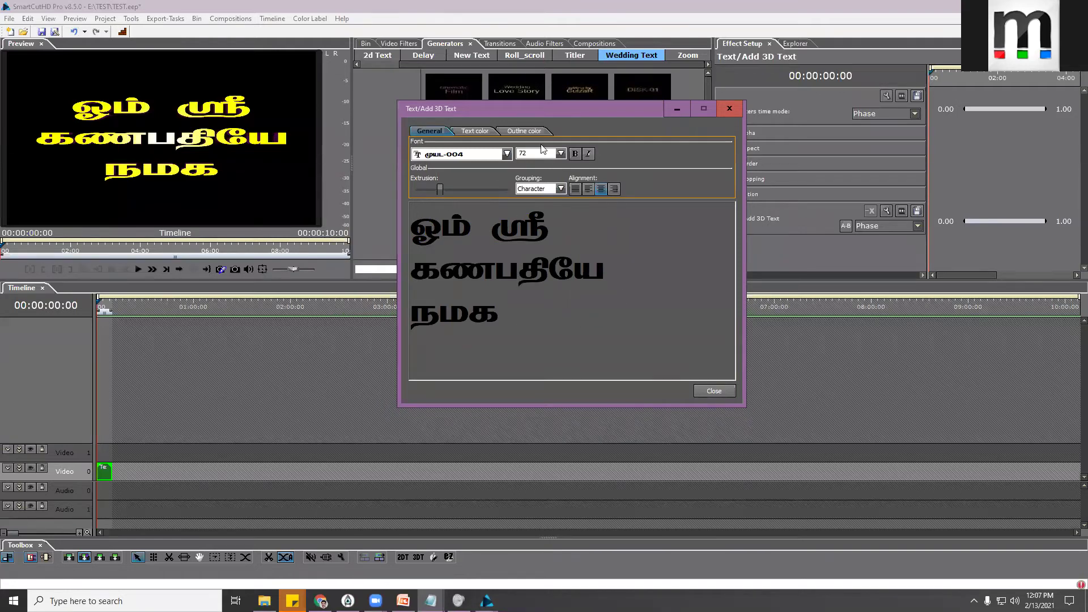
{"action": "left_click_drag", "start_coordinate": [579, 104], "coordinate": [562, 62]}
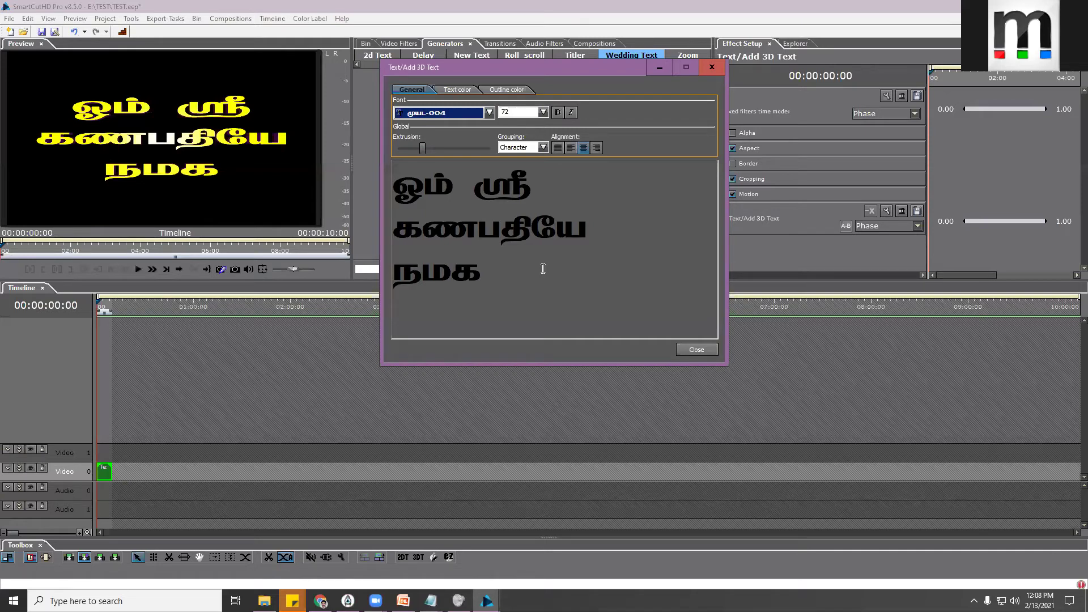
{"action": "left_click_drag", "start_coordinate": [543, 268], "coordinate": [361, 161]}
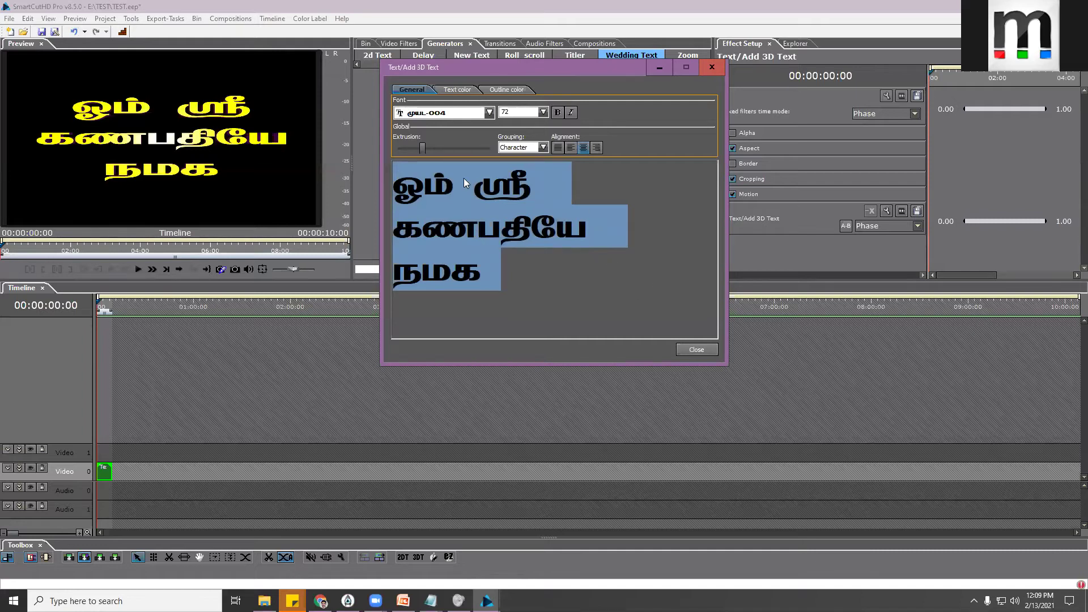
{"action": "left_click", "coordinate": [701, 352]}
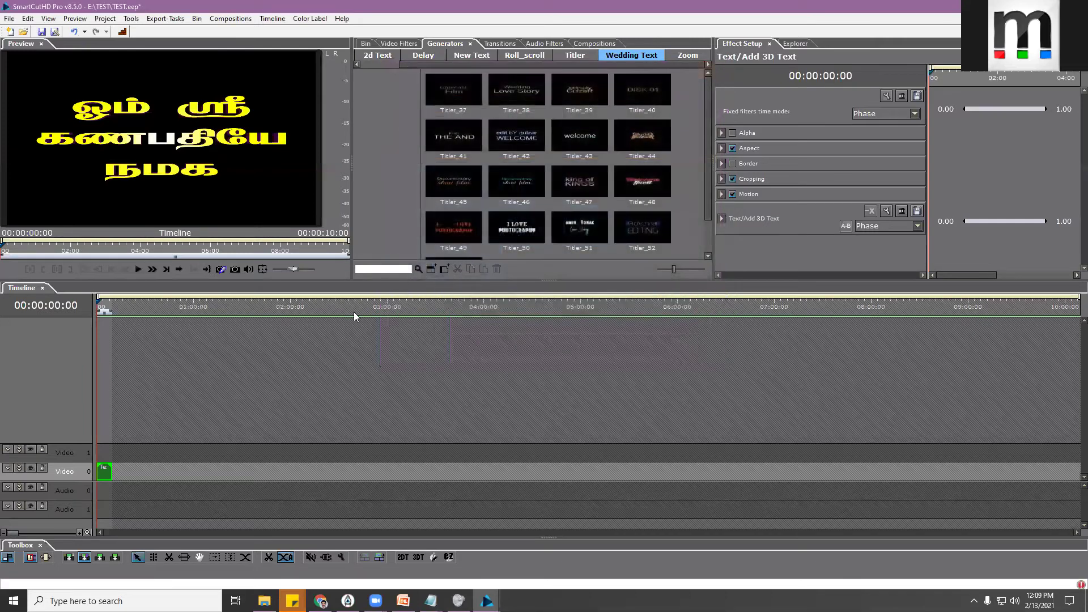
Place the Titler_37 wedding text on the Video 0 track at about 37 seconds and preview it
{"action": "left_click_drag", "start_coordinate": [104, 306], "coordinate": [107, 306]}
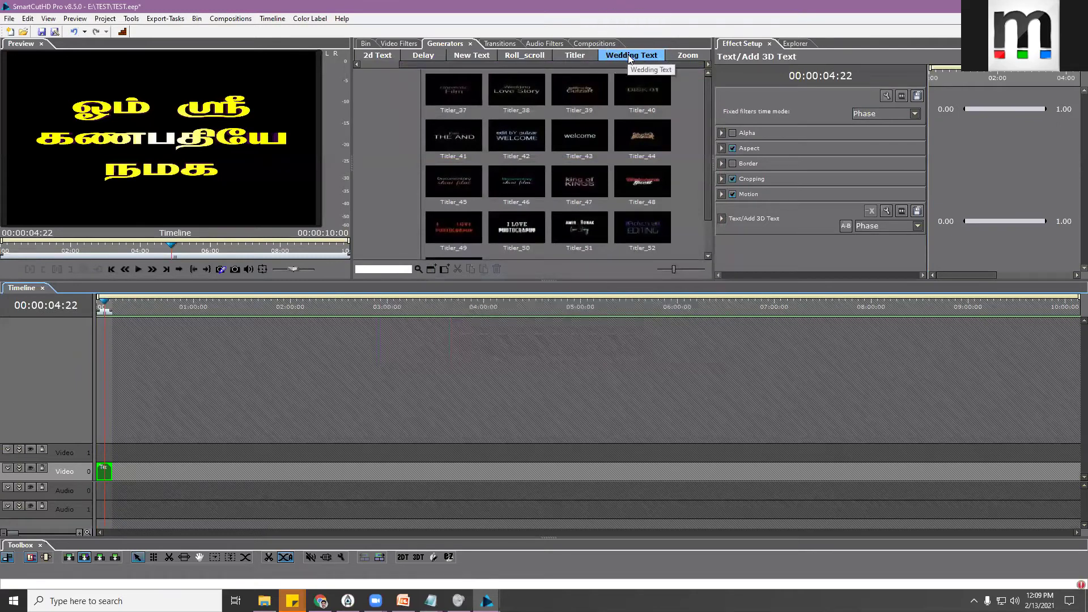
{"action": "left_click", "coordinate": [451, 97]}
{"action": "left_click", "coordinate": [138, 309]}
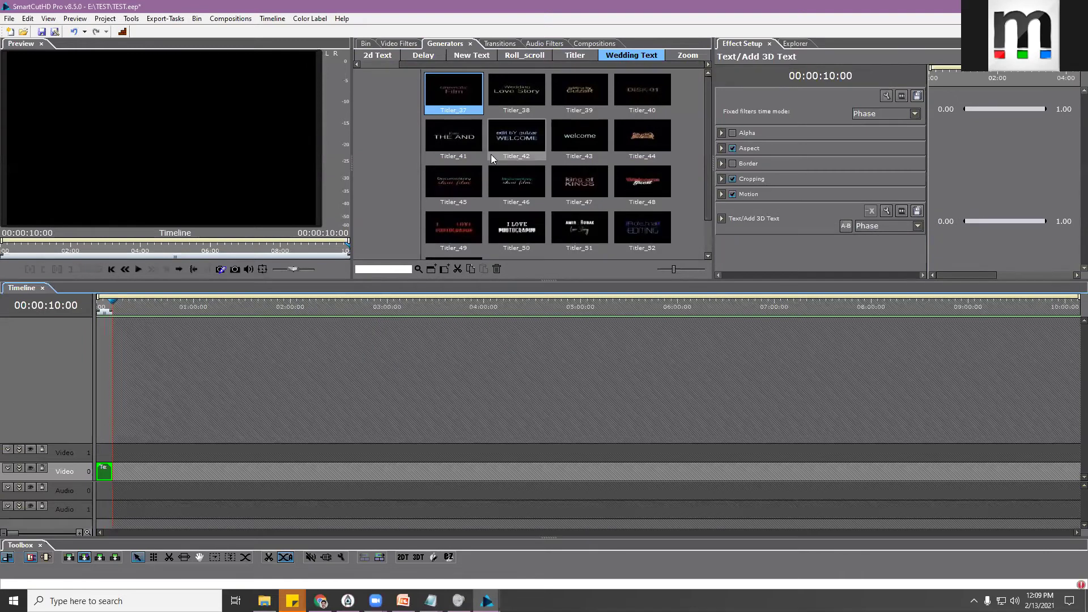
{"action": "left_click_drag", "start_coordinate": [673, 270], "coordinate": [703, 271]}
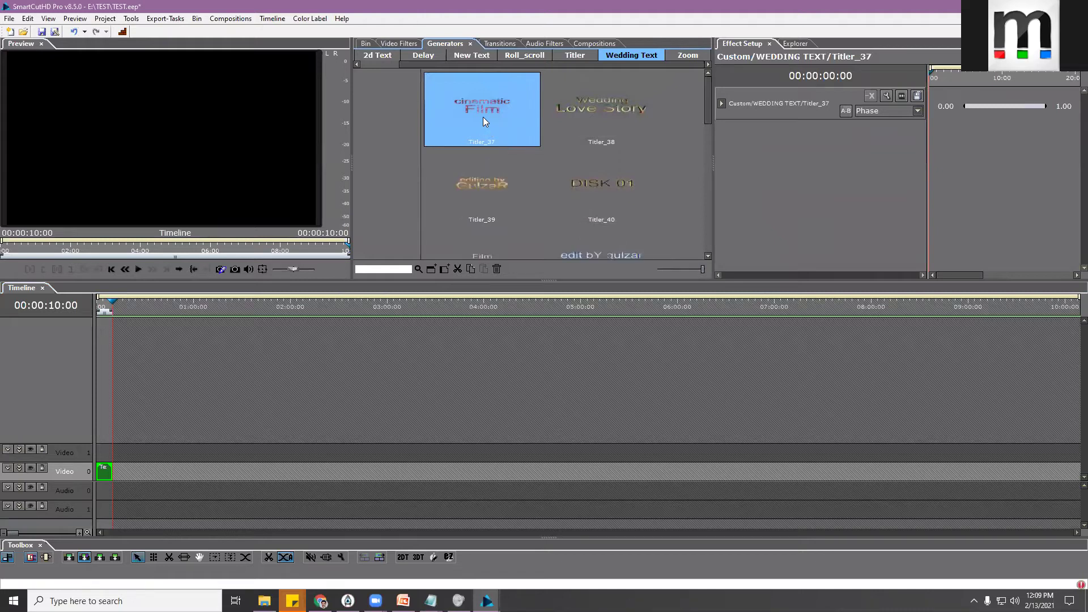
{"action": "left_click_drag", "start_coordinate": [485, 144], "coordinate": [163, 471]}
{"action": "left_click", "coordinate": [164, 309]}
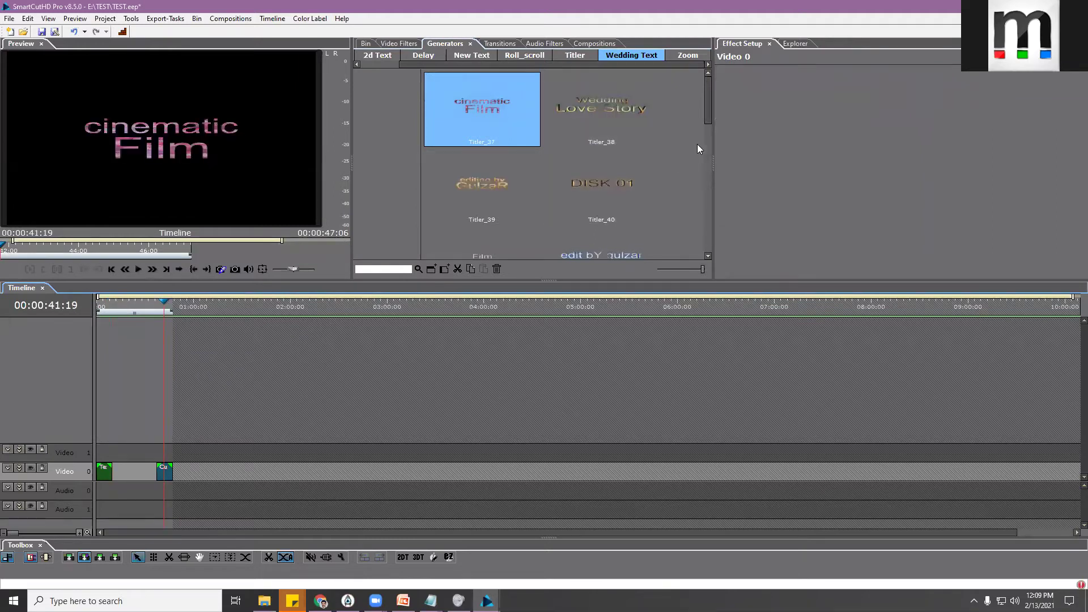
Place the Titler_52 wedding text on the Video 1 track at about 1 minute 13 seconds and preview it
{"action": "left_click_drag", "start_coordinate": [708, 118], "coordinate": [707, 184]}
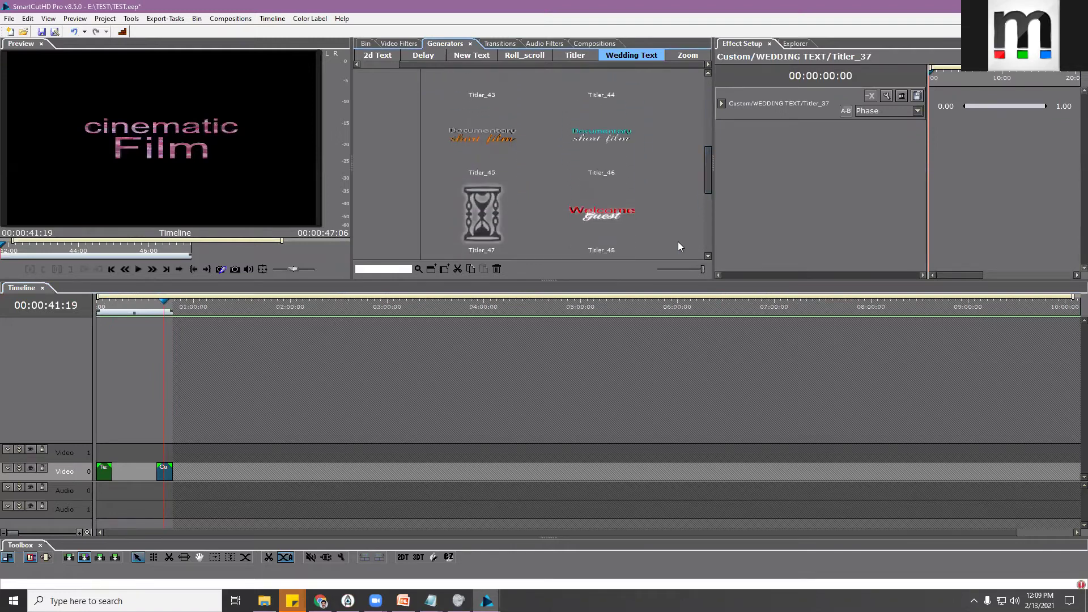
{"action": "left_click_drag", "start_coordinate": [703, 282], "coordinate": [708, 407]}
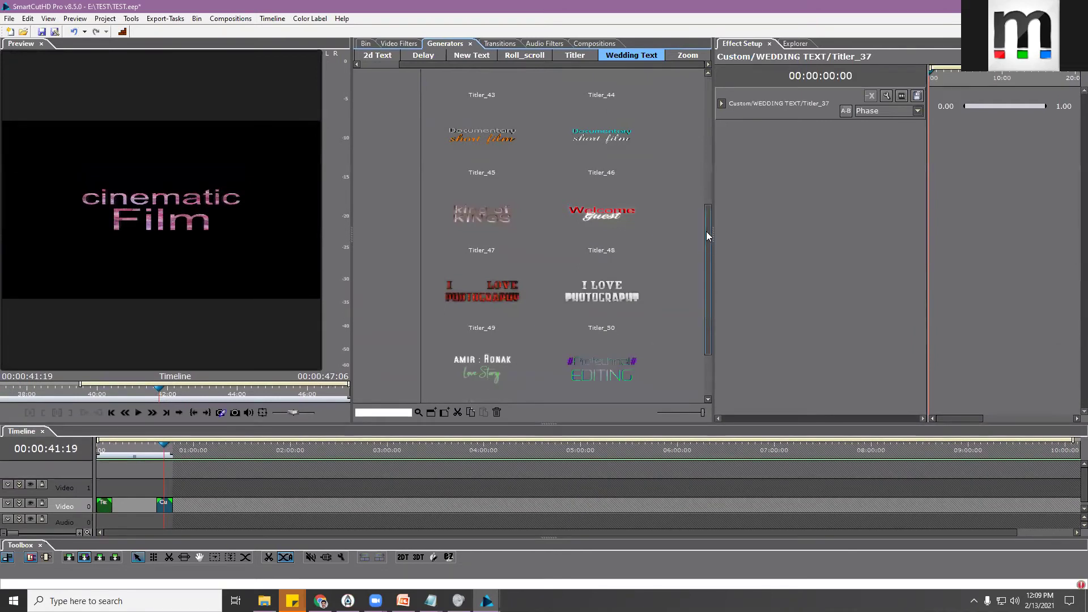
{"action": "left_click_drag", "start_coordinate": [709, 238], "coordinate": [704, 304]}
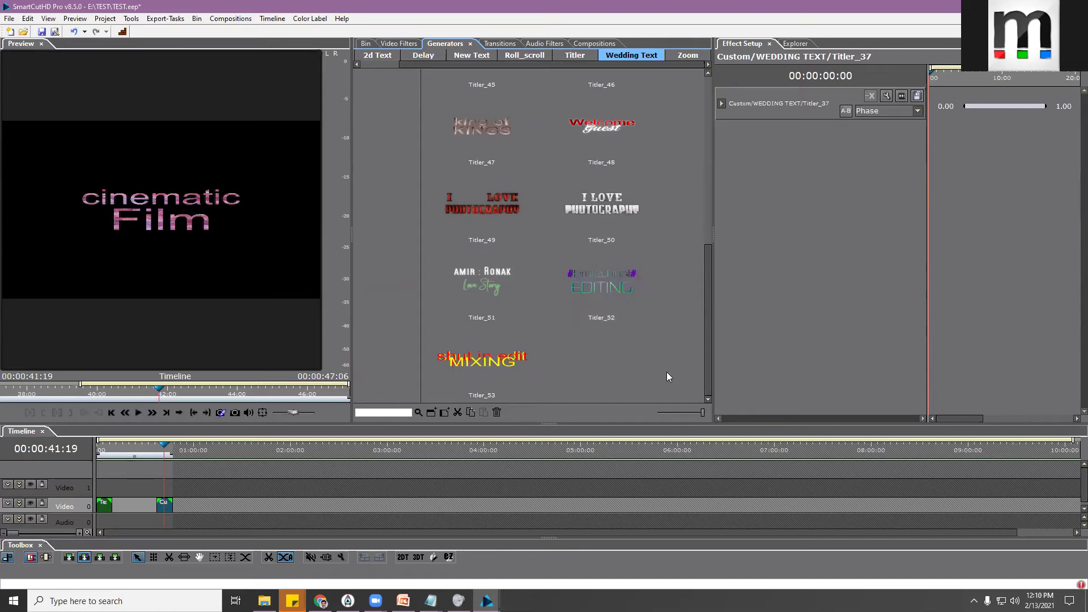
{"action": "left_click_drag", "start_coordinate": [727, 423], "coordinate": [716, 241]}
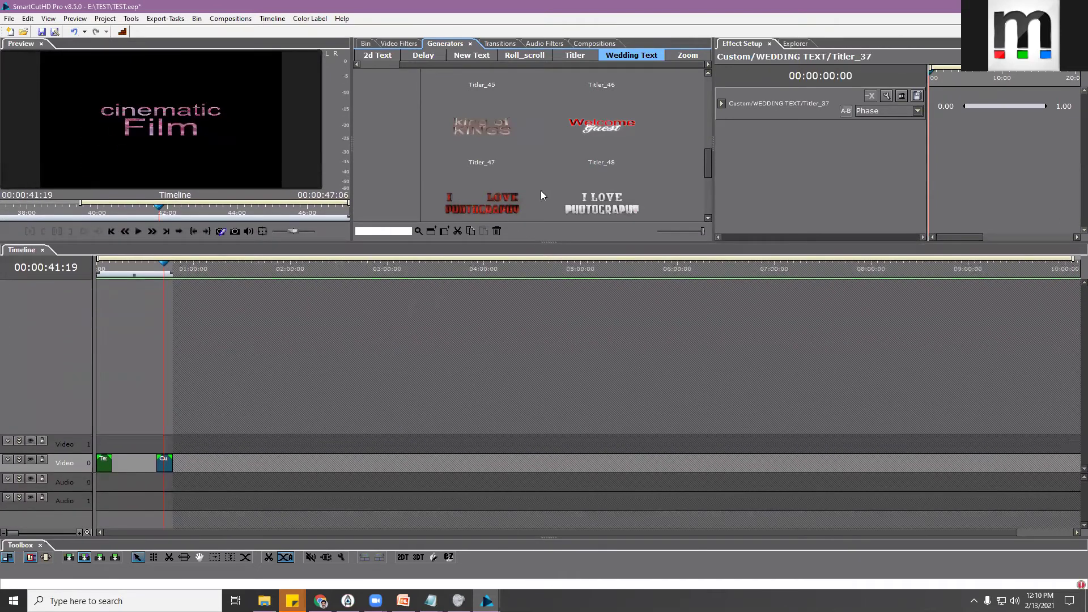
{"action": "left_click", "coordinate": [708, 191]}
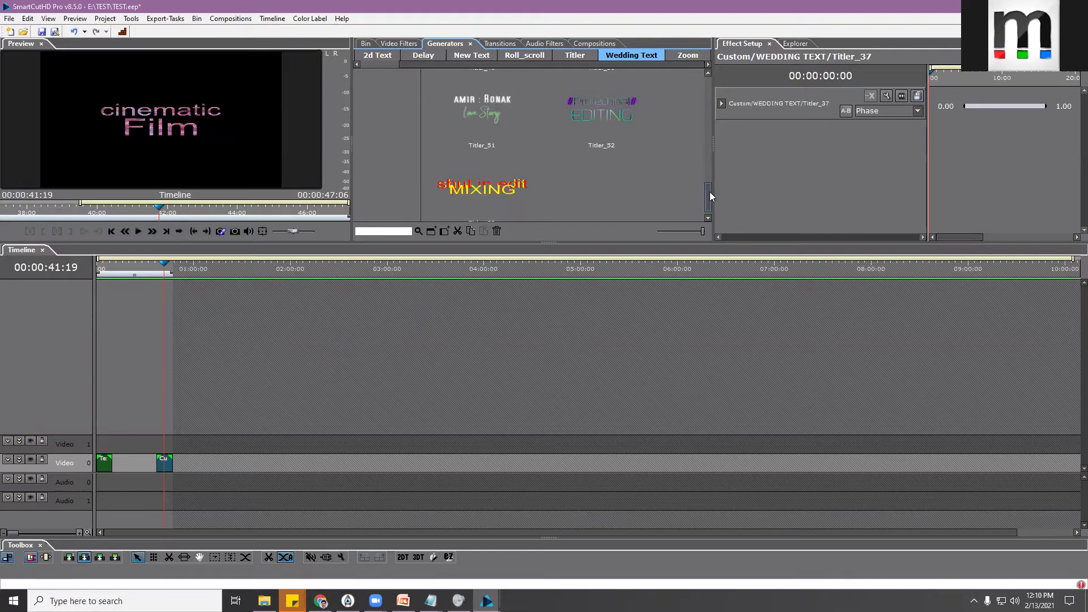
{"action": "left_click_drag", "start_coordinate": [579, 104], "coordinate": [215, 446]}
{"action": "left_click_drag", "start_coordinate": [218, 262], "coordinate": [215, 262]}
{"action": "key", "text": "space"}
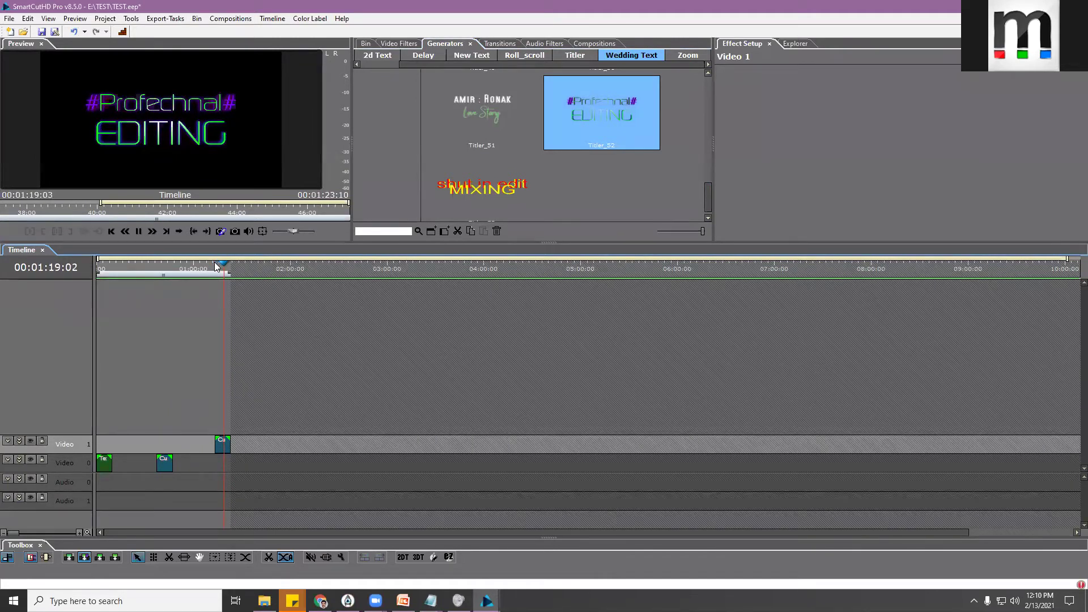
{"action": "key", "text": "space"}
Return the playhead to the timeline start and delete both wedding text clips, Titler_37 and Titler_52
{"action": "left_click_drag", "start_coordinate": [708, 199], "coordinate": [707, 157]}
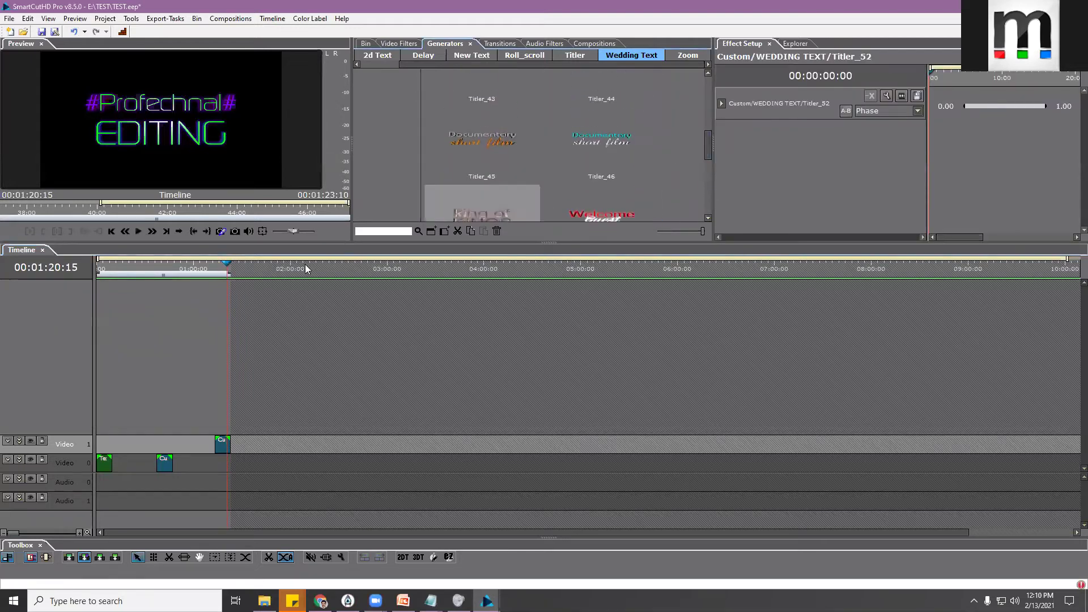
{"action": "left_click_drag", "start_coordinate": [109, 268], "coordinate": [93, 273]}
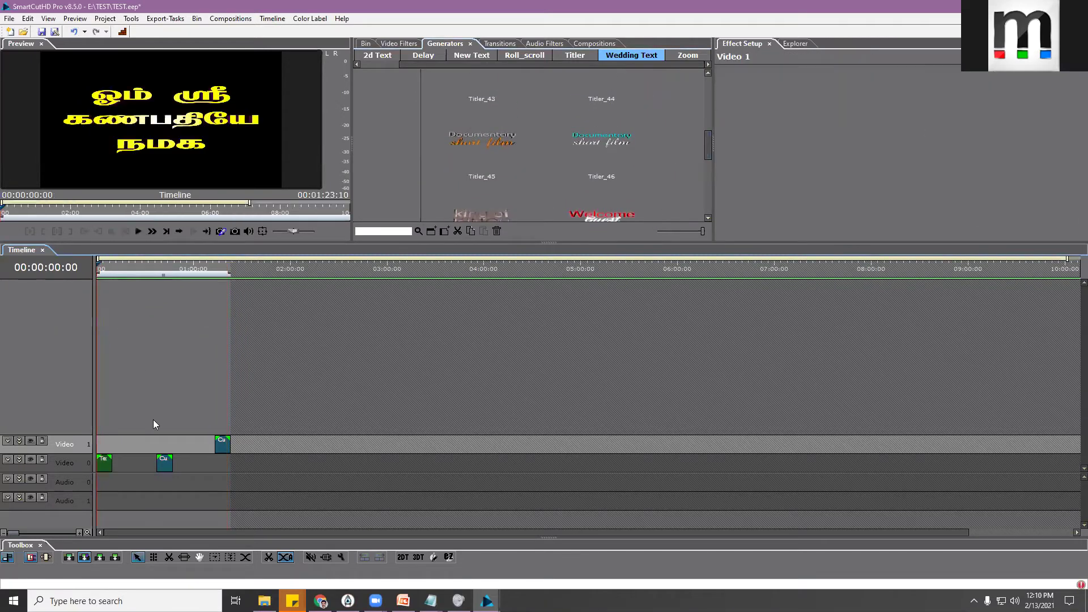
{"action": "left_click_drag", "start_coordinate": [153, 422], "coordinate": [224, 469]}
{"action": "key", "text": "Delete"}
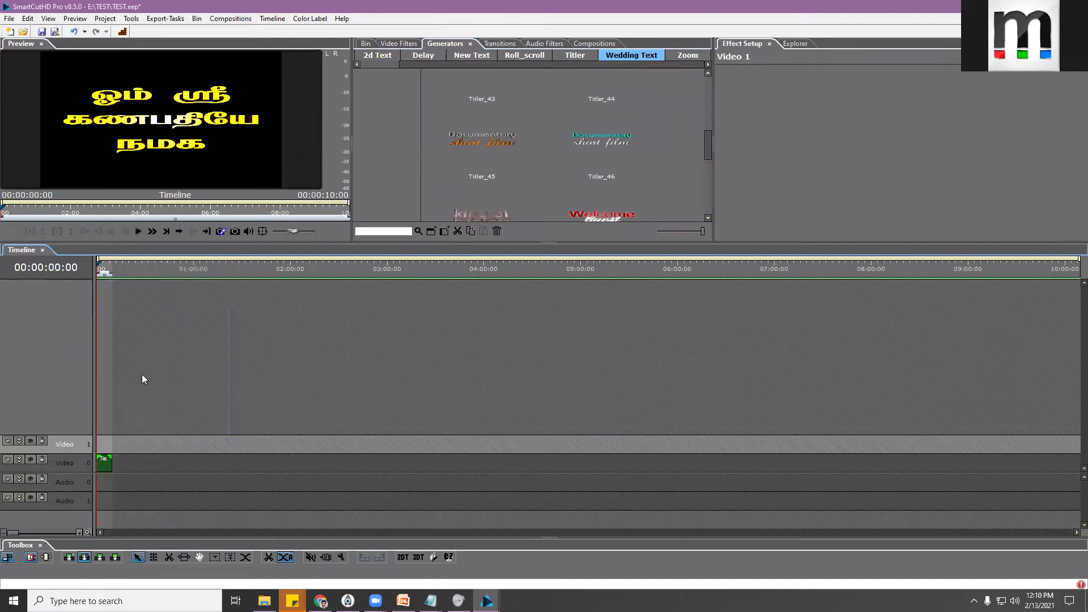
Scrub through the Tamil 3D title clip on the timeline to about 7 seconds to preview it
{"action": "left_click", "coordinate": [103, 269]}
{"action": "scroll", "coordinate": [111, 366], "scroll_direction": "up", "scroll_amount": 3}
{"action": "scroll", "coordinate": [157, 535], "scroll_direction": "up", "scroll_amount": 1}
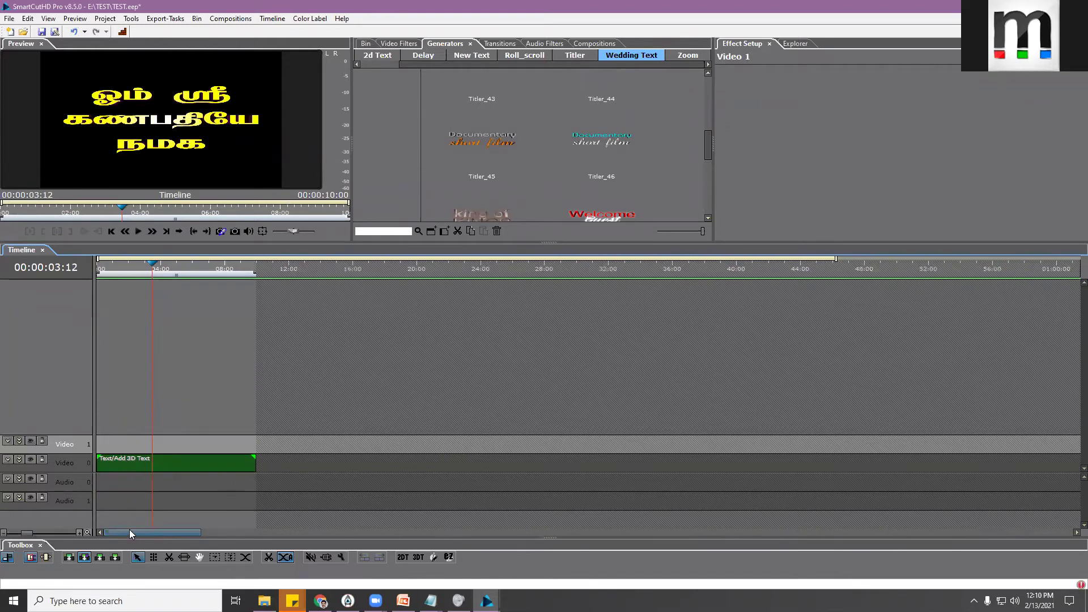
{"action": "mouse_move", "coordinate": [140, 270]}
{"action": "left_mouse_down"}
{"action": "mouse_move", "coordinate": [103, 270]}
{"action": "mouse_move", "coordinate": [220, 296]}
{"action": "left_mouse_up"}
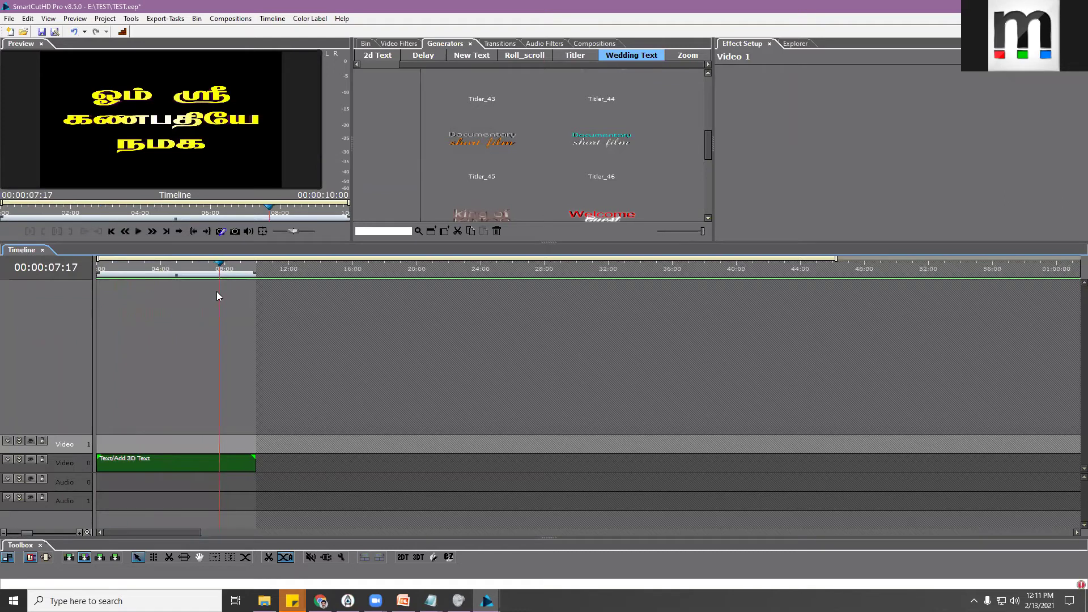
Move the 3D text clip from track Video 0 up to track Video 1, keeping its start at the timeline's beginning
{"action": "left_click_drag", "start_coordinate": [167, 468], "coordinate": [160, 443]}
Start adding a media file to the bin and browse to the New Volume (X:) drive
{"action": "left_click", "coordinate": [365, 44]}
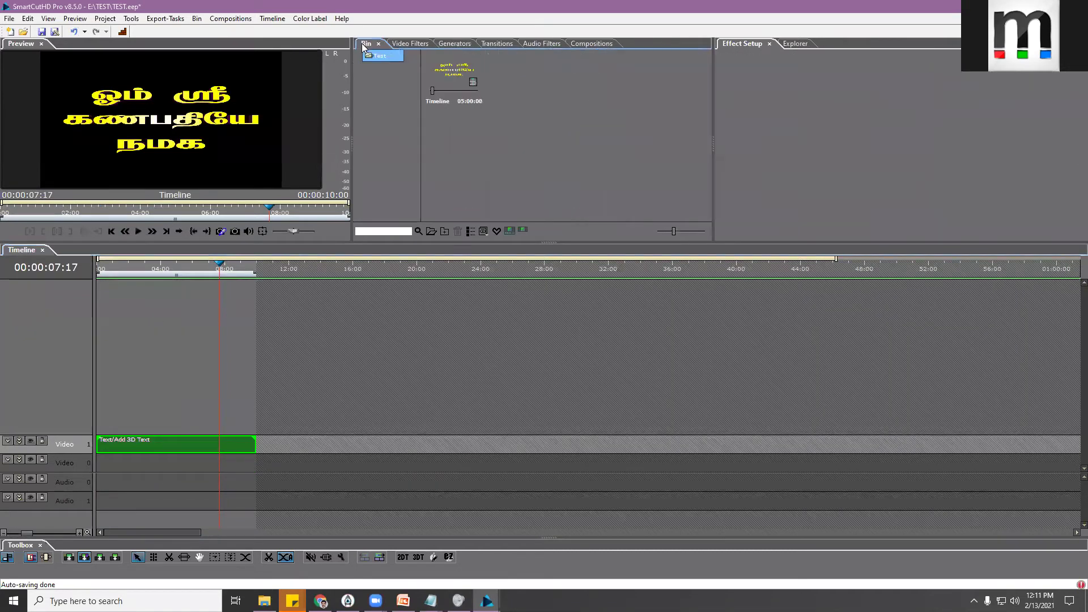
{"action": "right_click", "coordinate": [449, 146]}
{"action": "left_click", "coordinate": [499, 157]}
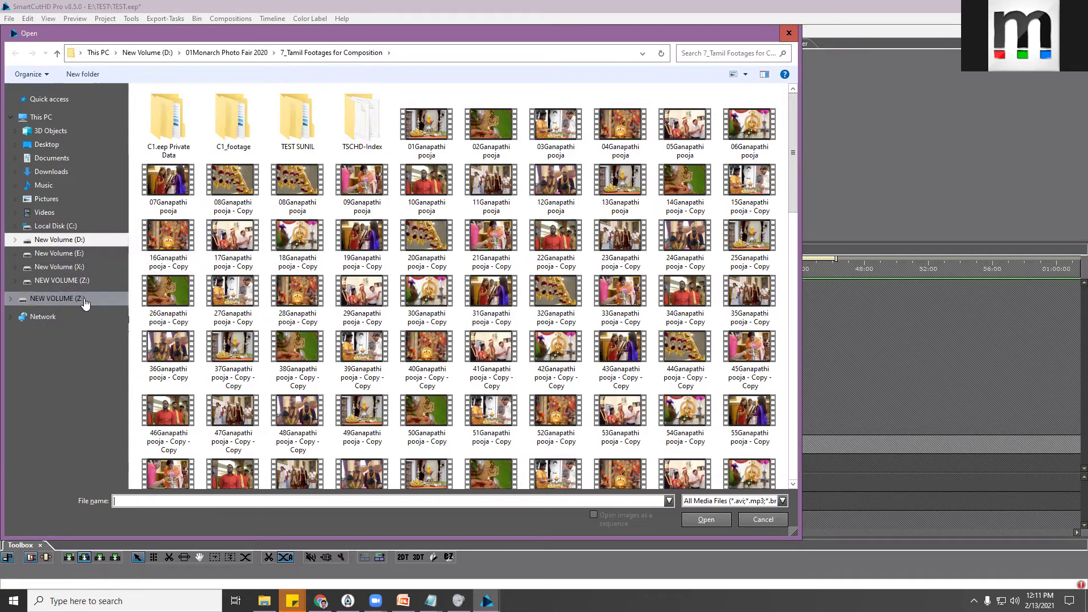
{"action": "left_click", "coordinate": [79, 268]}
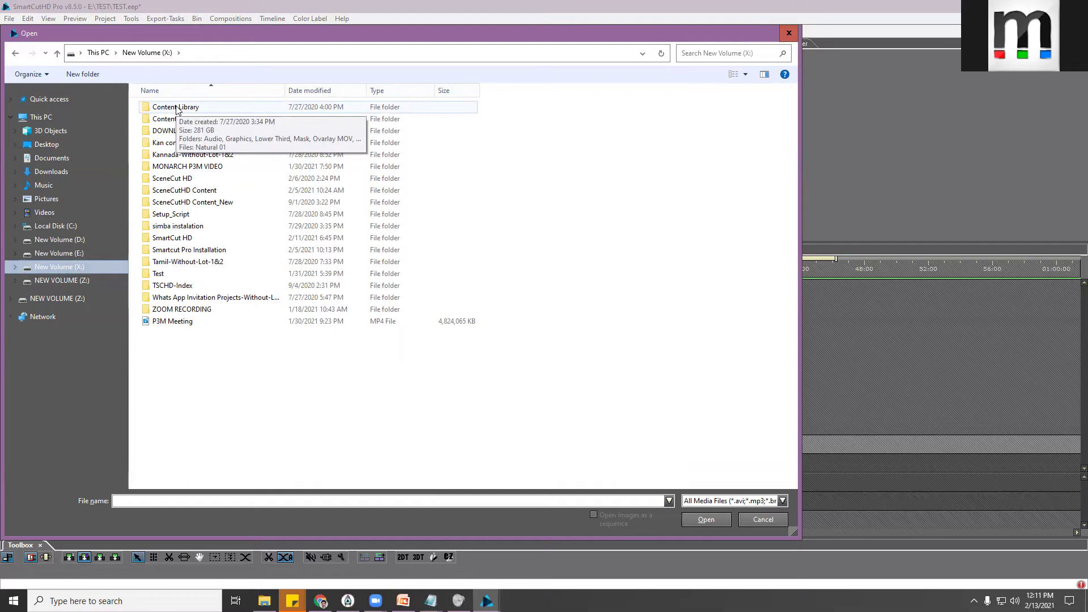
Check the used and free space of the New Volume (X:) drive in its properties
{"action": "right_click", "coordinate": [77, 272]}
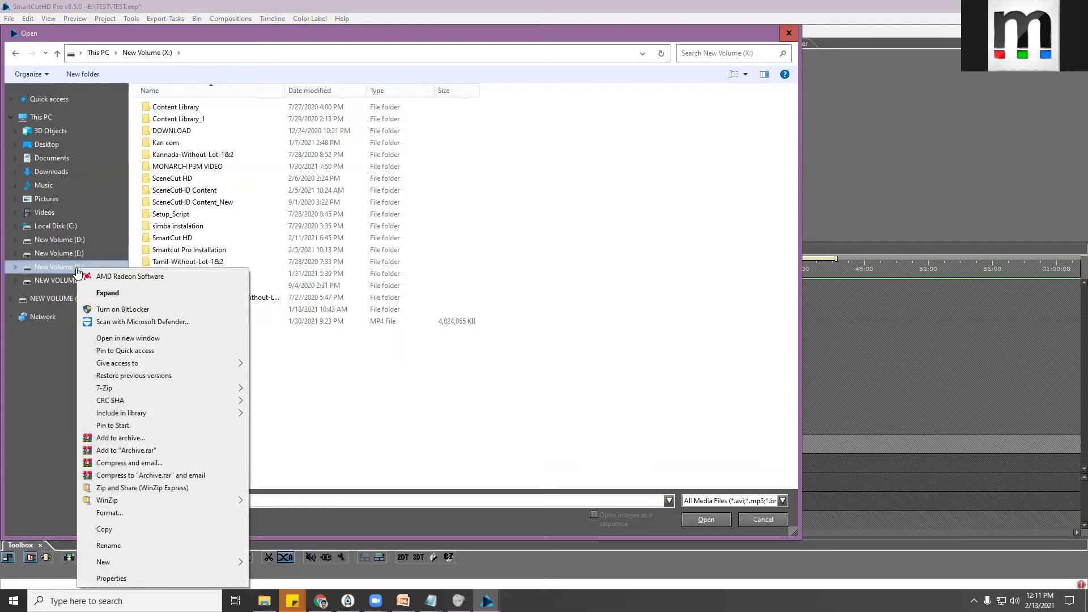
{"action": "left_click", "coordinate": [174, 575]}
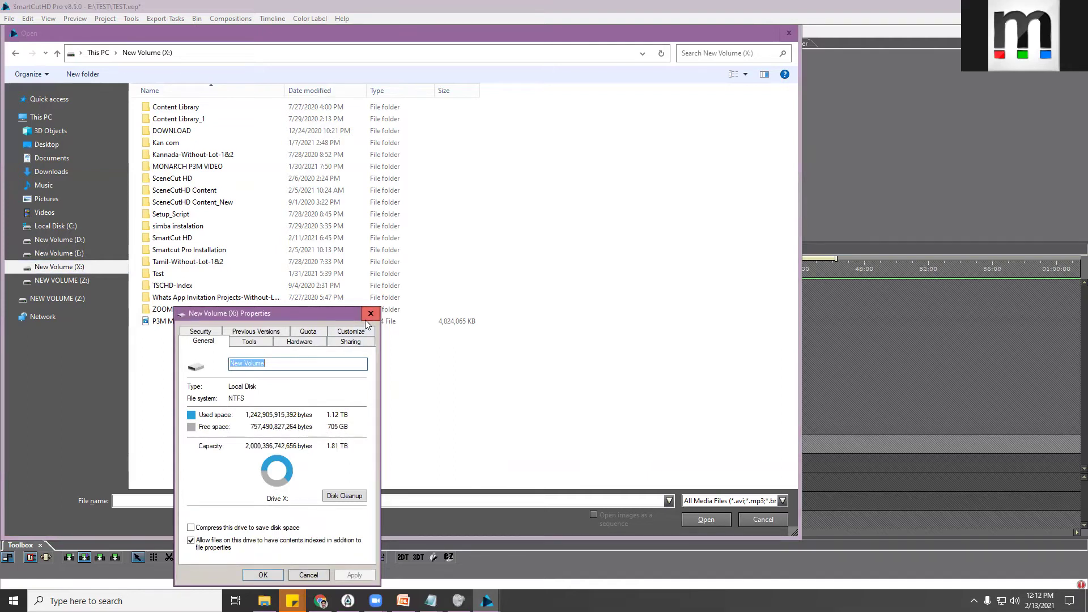
{"action": "left_click", "coordinate": [367, 315]}
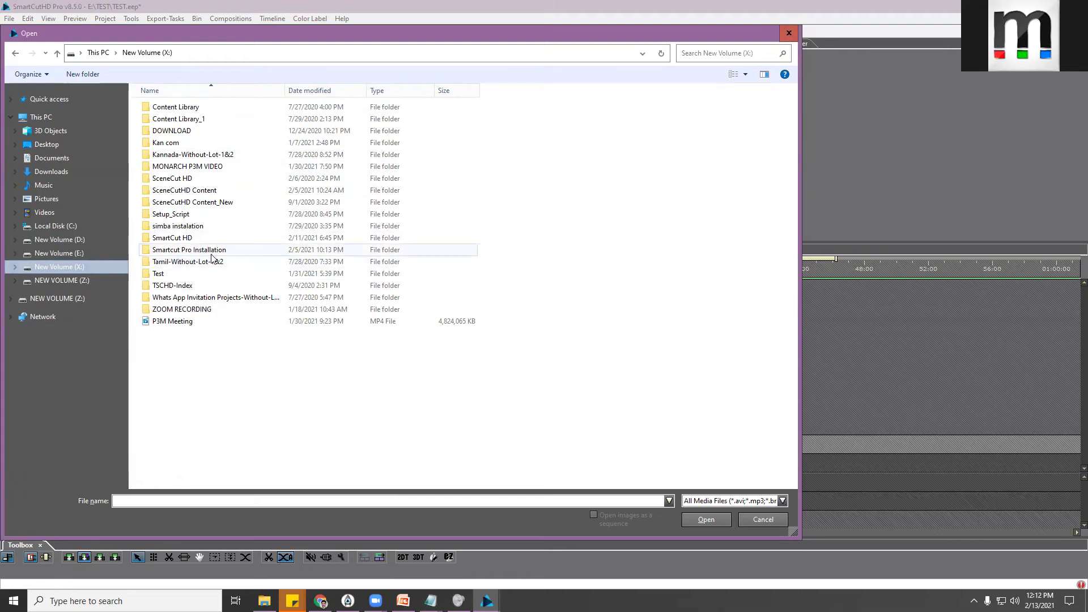
Open the Content Library folder on New Volume (X:)
{"action": "left_click", "coordinate": [180, 109]}
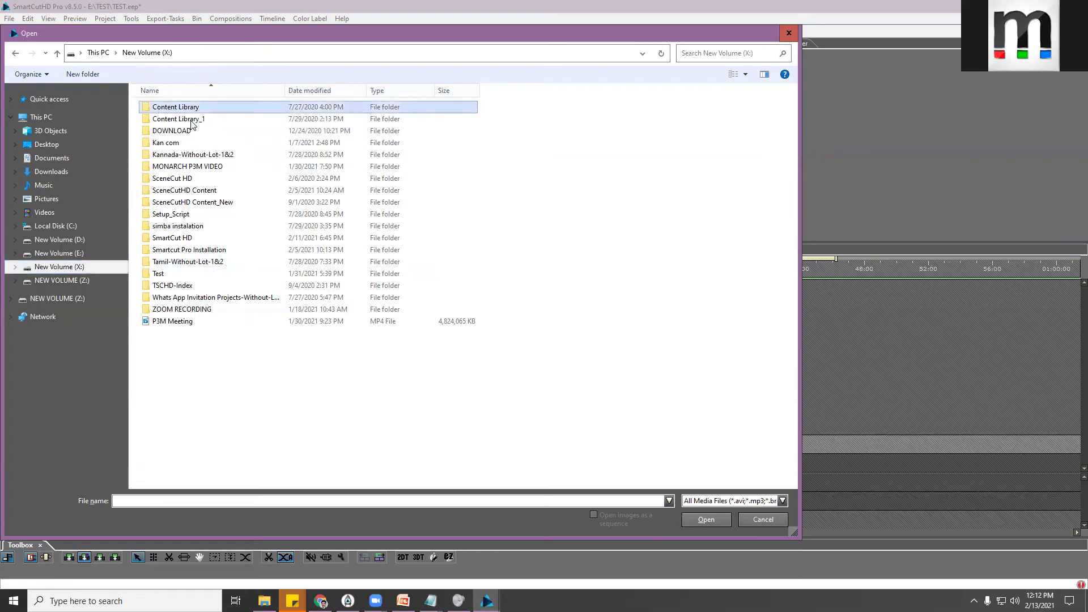
{"action": "left_click", "coordinate": [196, 121]}
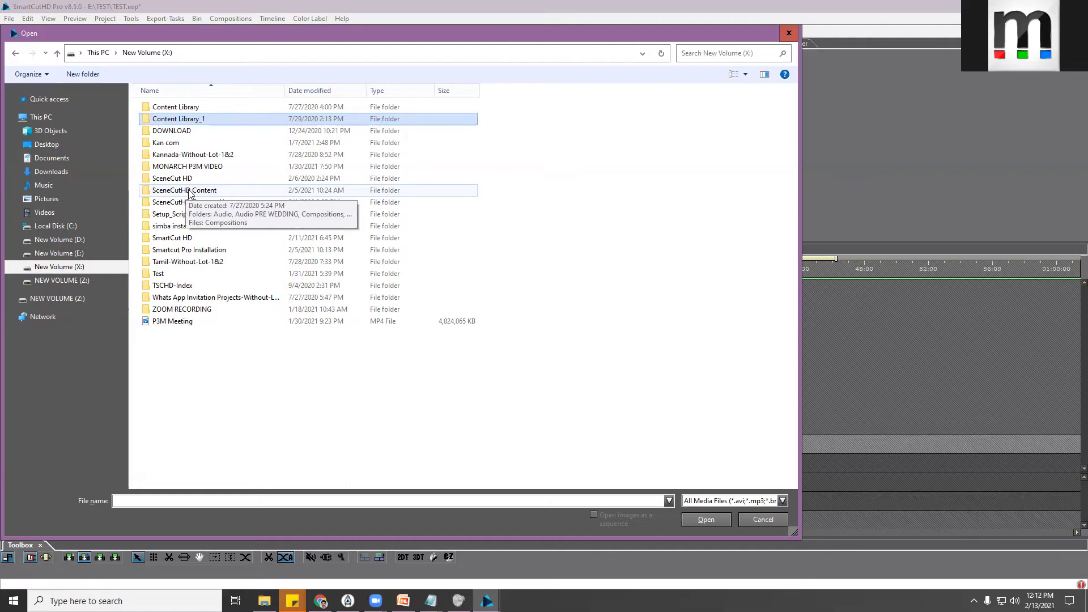
{"action": "left_click", "coordinate": [168, 107]}
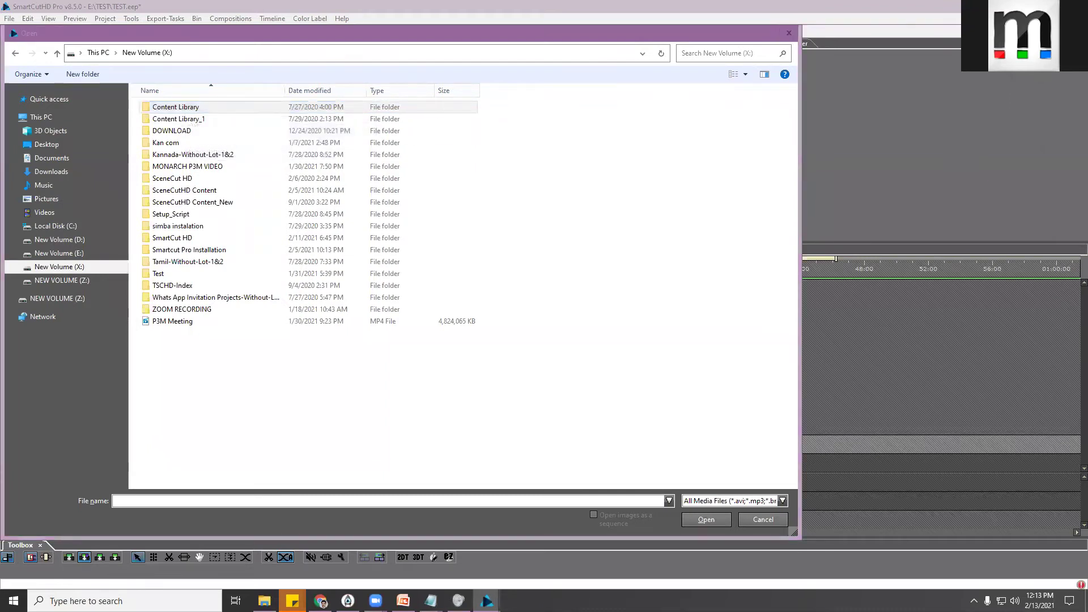
{"action": "left_click", "coordinate": [190, 108]}
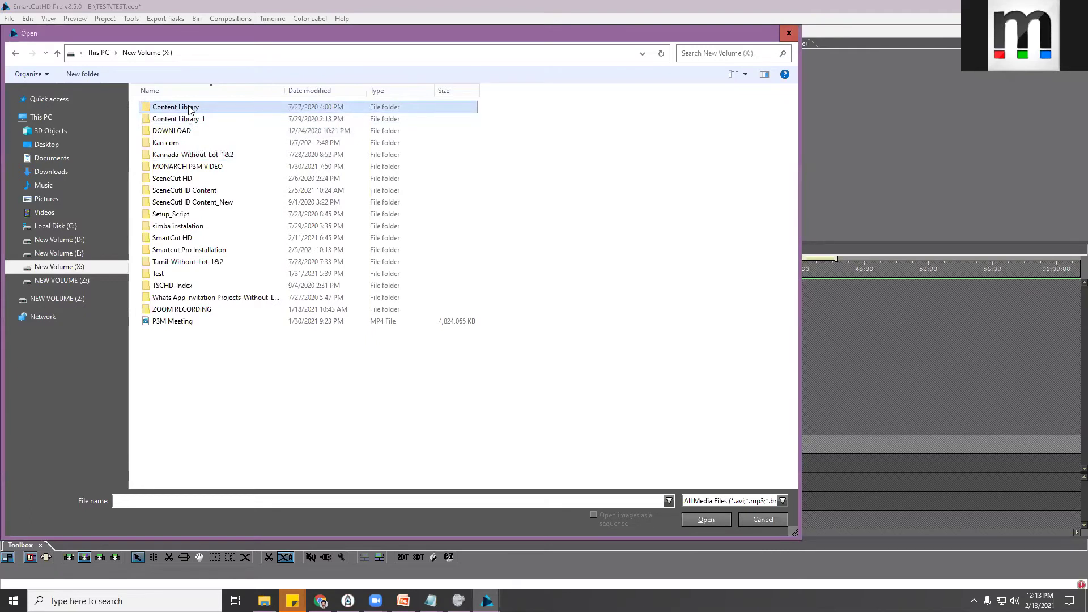
{"action": "double_click", "coordinate": [189, 108]}
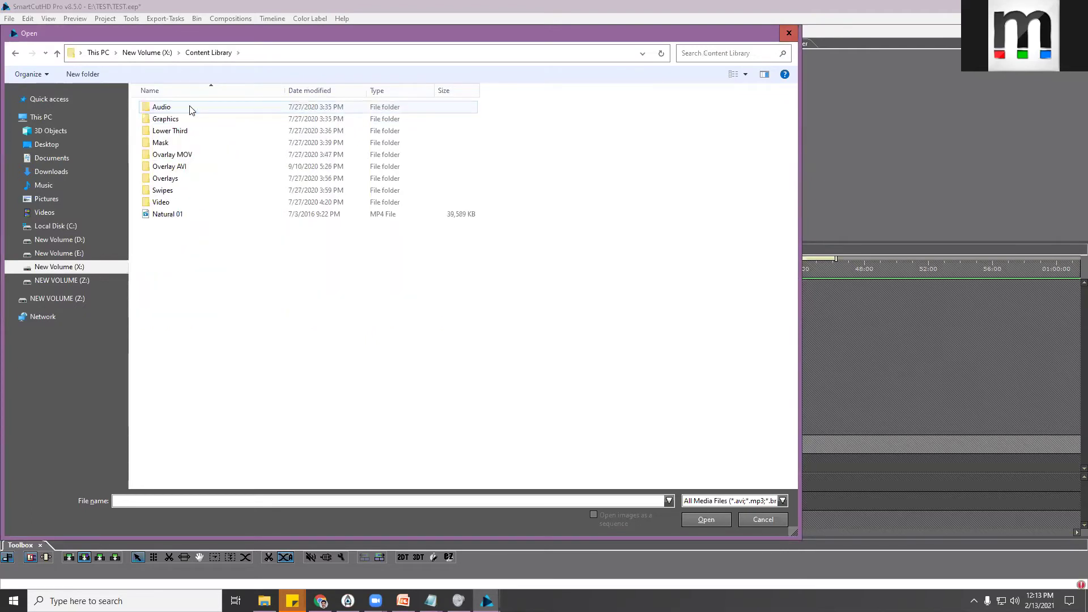
{"action": "left_click", "coordinate": [167, 110]}
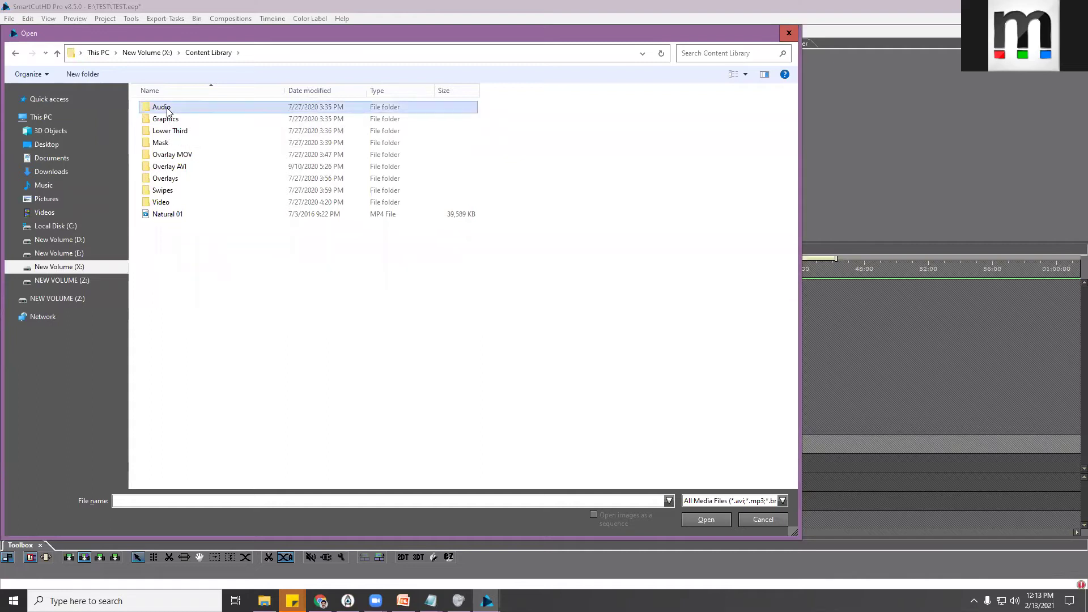
{"action": "left_click", "coordinate": [178, 122]}
{"action": "left_click", "coordinate": [183, 141]}
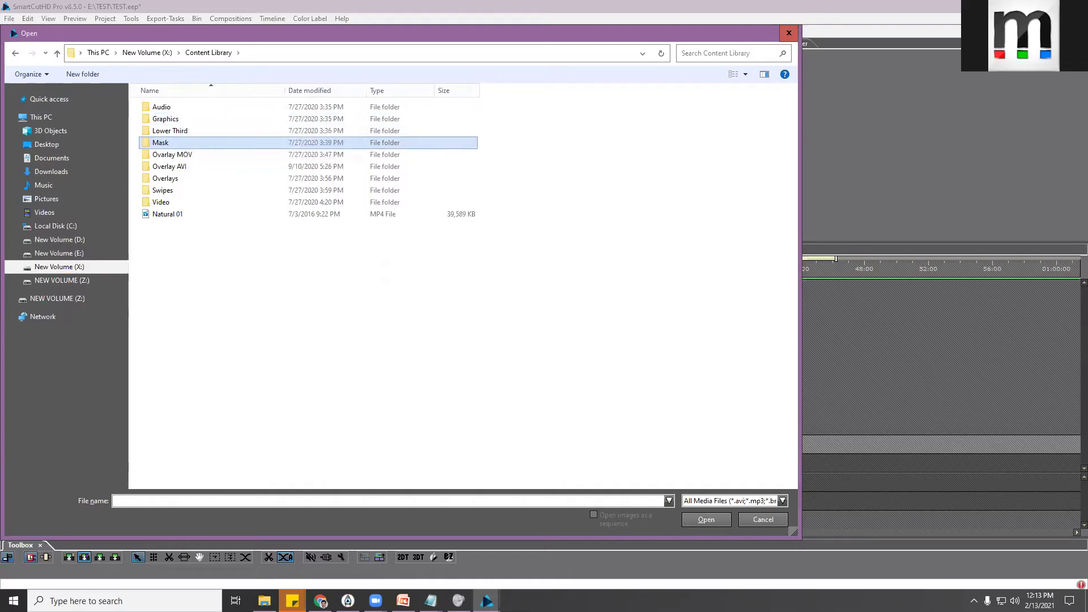
{"action": "left_click", "coordinate": [1001, 178]}
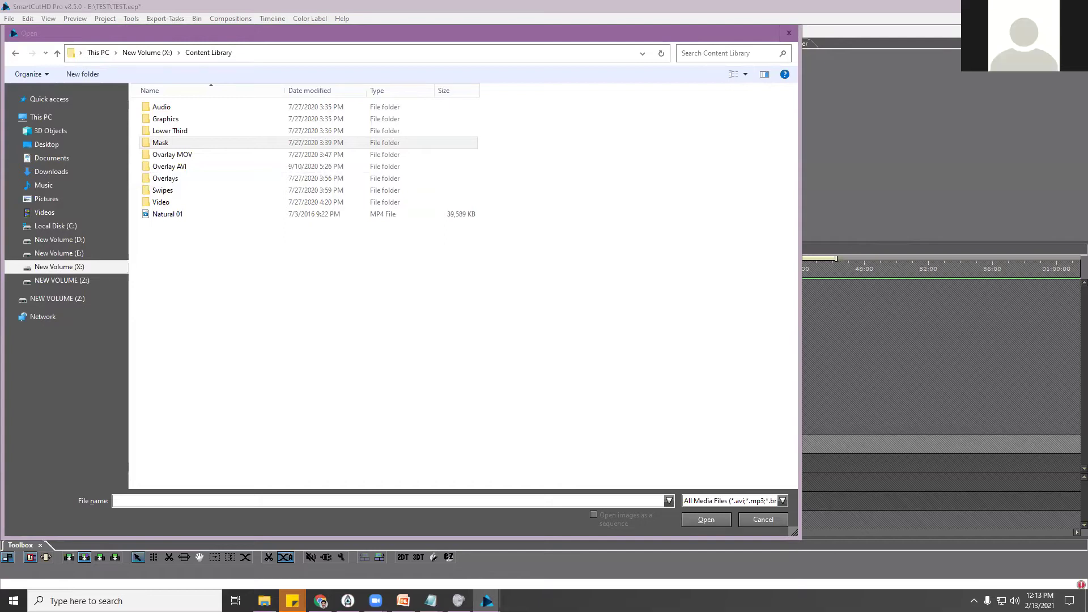
Preview the Natural 01 video from the Content Library folder in VLC media player
{"action": "left_click", "coordinate": [183, 219]}
{"action": "right_click", "coordinate": [184, 220]}
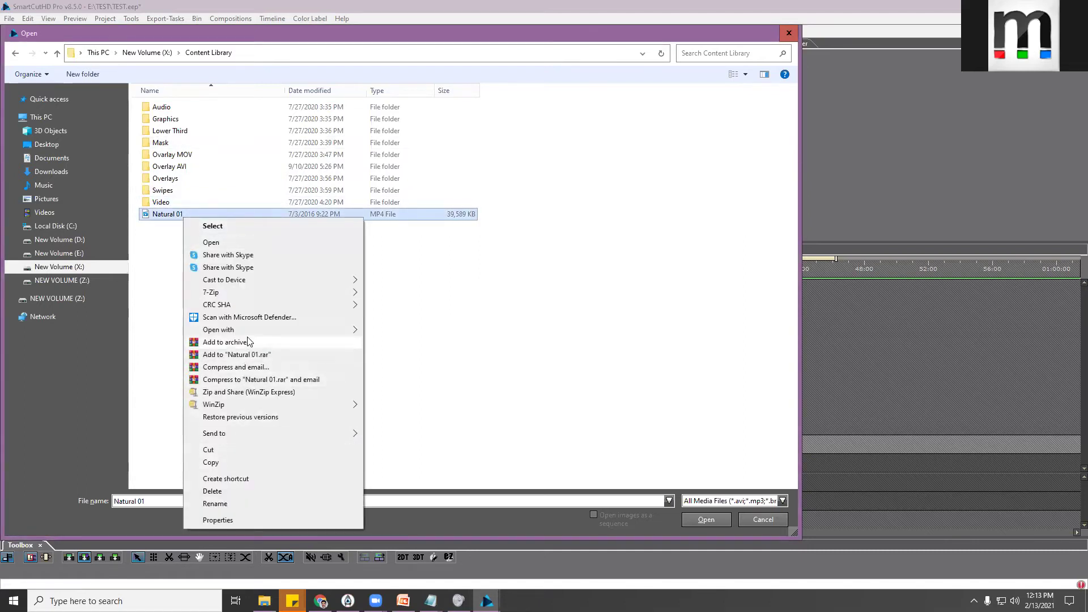
{"action": "mouse_move", "coordinate": [254, 330]}
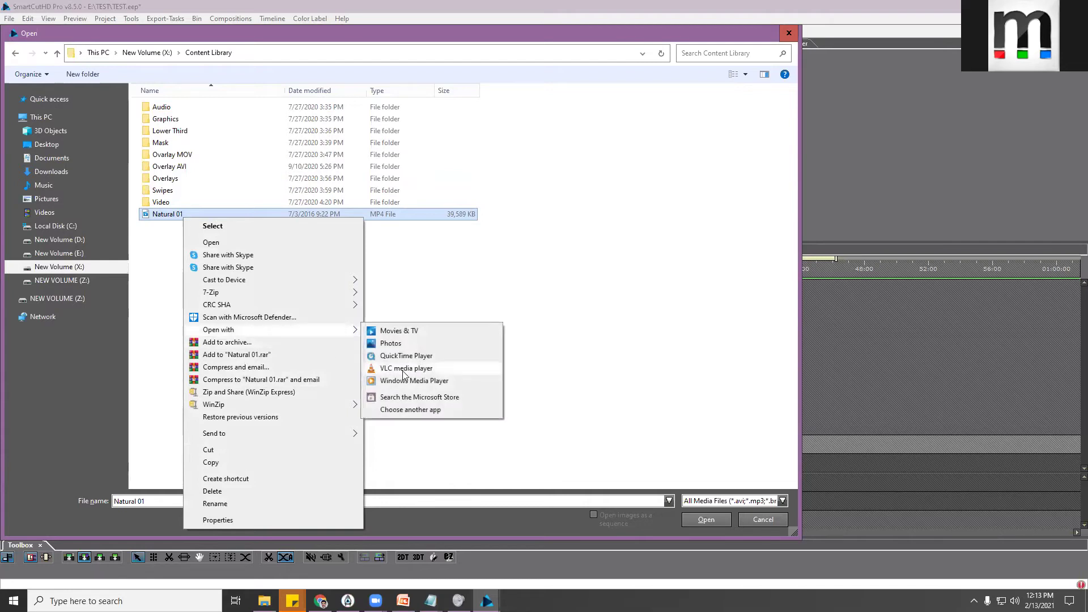
{"action": "left_click", "coordinate": [377, 369]}
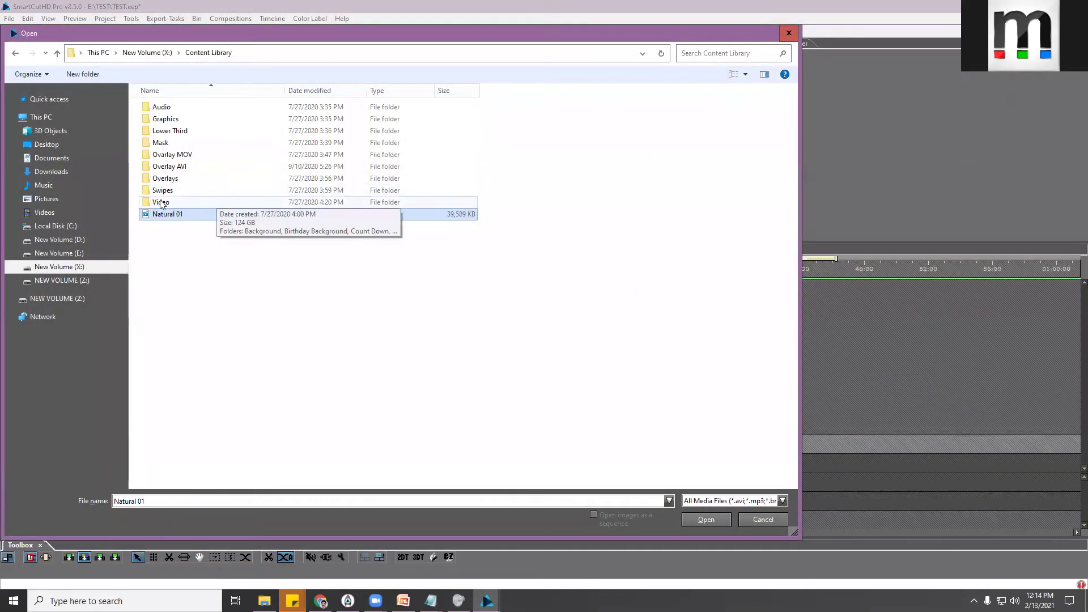
Go to the Natural Backgrounds folder inside Video and preview the clip 07 in VLC media player, closing the player again
{"action": "double_click", "coordinate": [161, 202]}
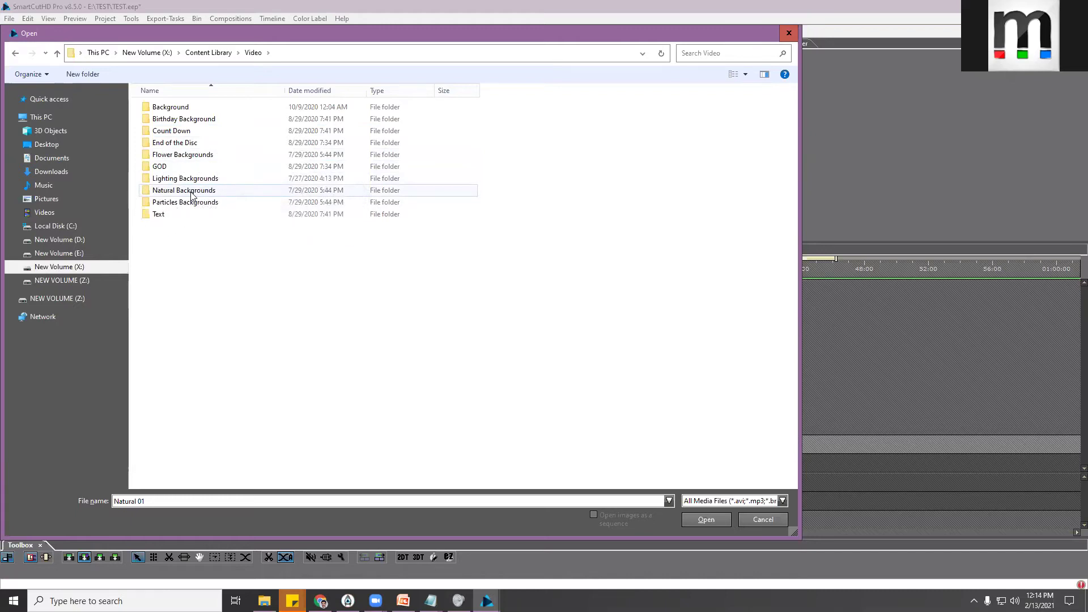
{"action": "double_click", "coordinate": [191, 195]}
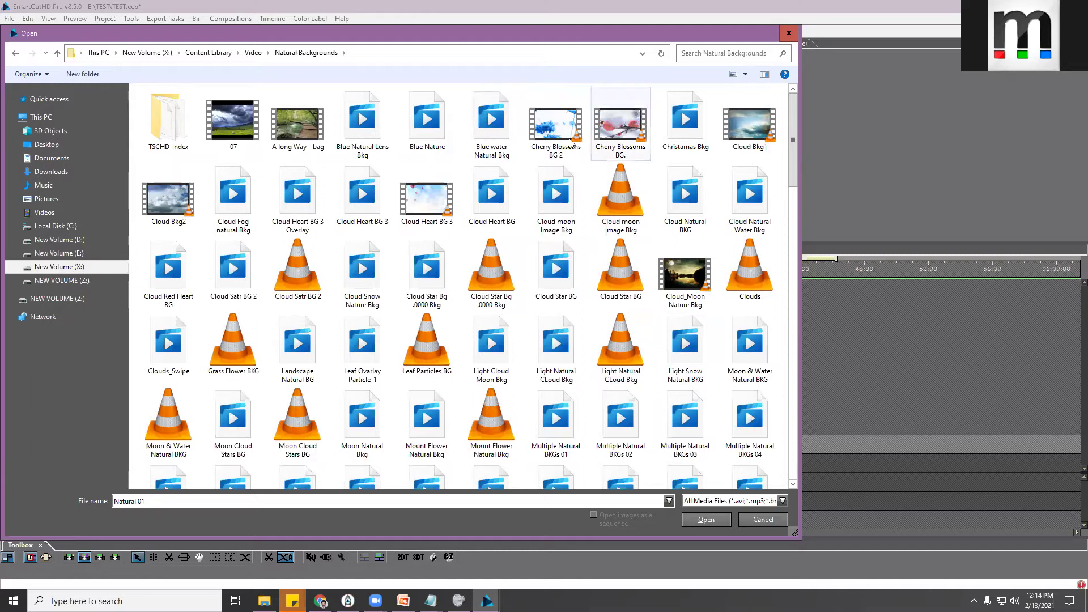
{"action": "right_click", "coordinate": [231, 115]}
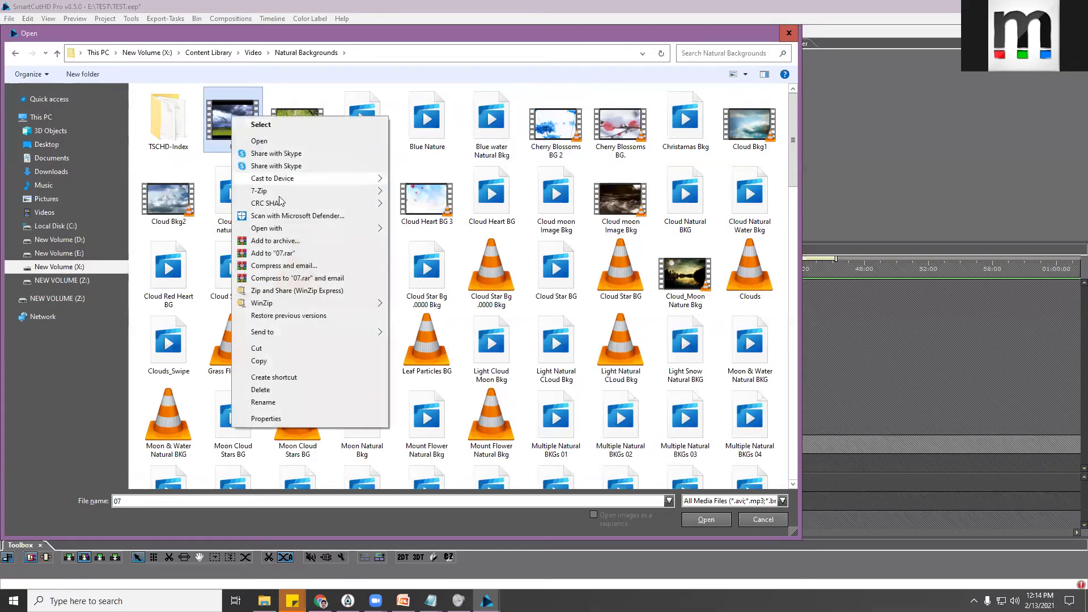
{"action": "mouse_move", "coordinate": [292, 229]}
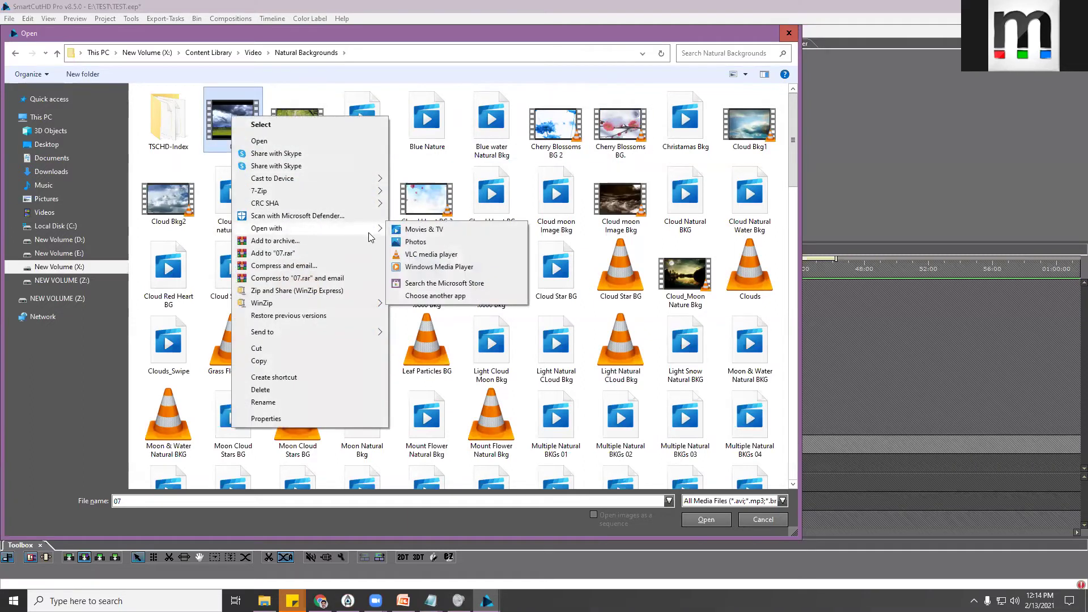
{"action": "left_click", "coordinate": [425, 255]}
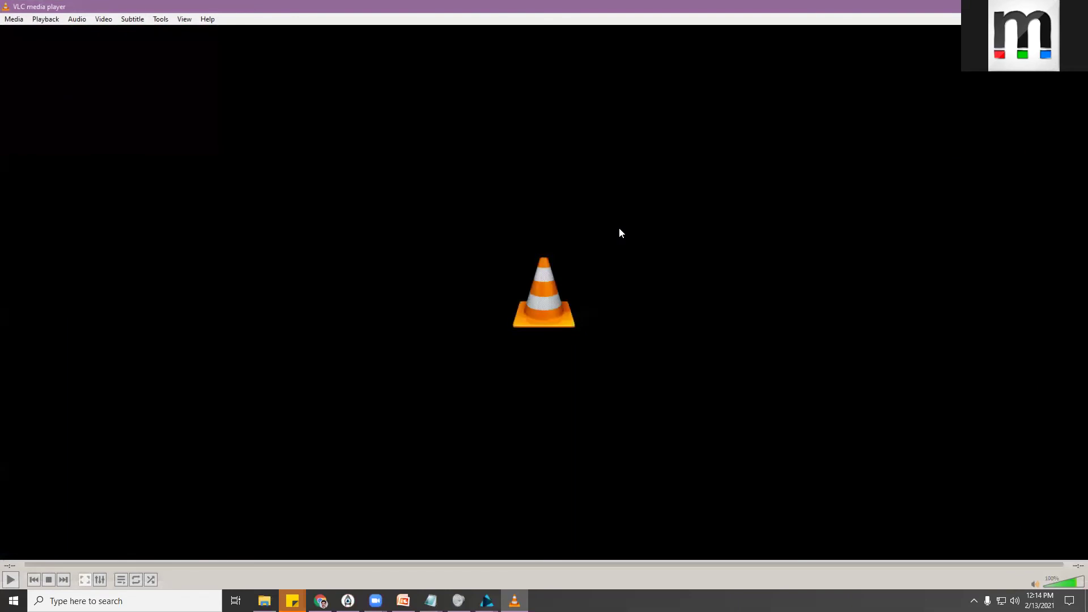
{"action": "key", "text": "alt+F4"}
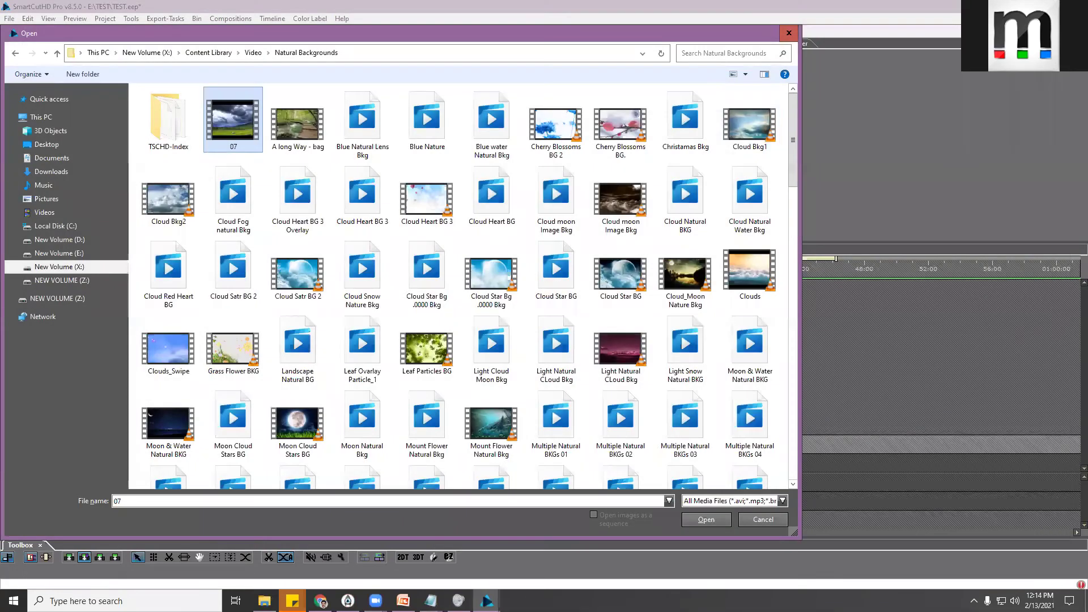
Preview the Moon Cloud Stars BG video in VLC media player and close the player
{"action": "scroll", "coordinate": [495, 306], "scroll_direction": "down", "scroll_amount": 6}
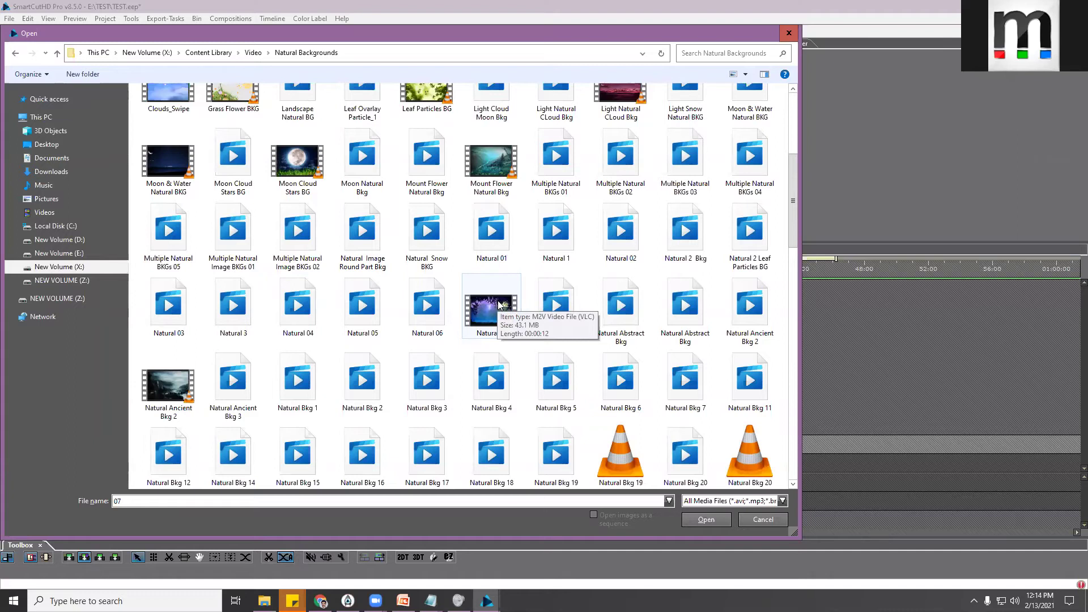
{"action": "left_click", "coordinate": [299, 164]}
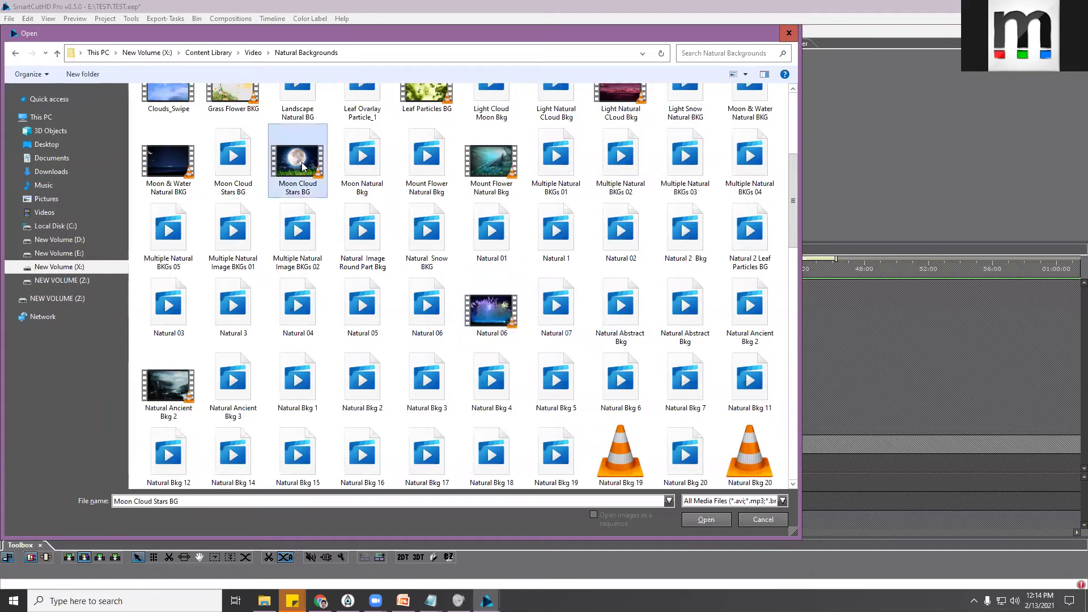
{"action": "right_click", "coordinate": [303, 166]}
{"action": "left_click", "coordinate": [327, 188]}
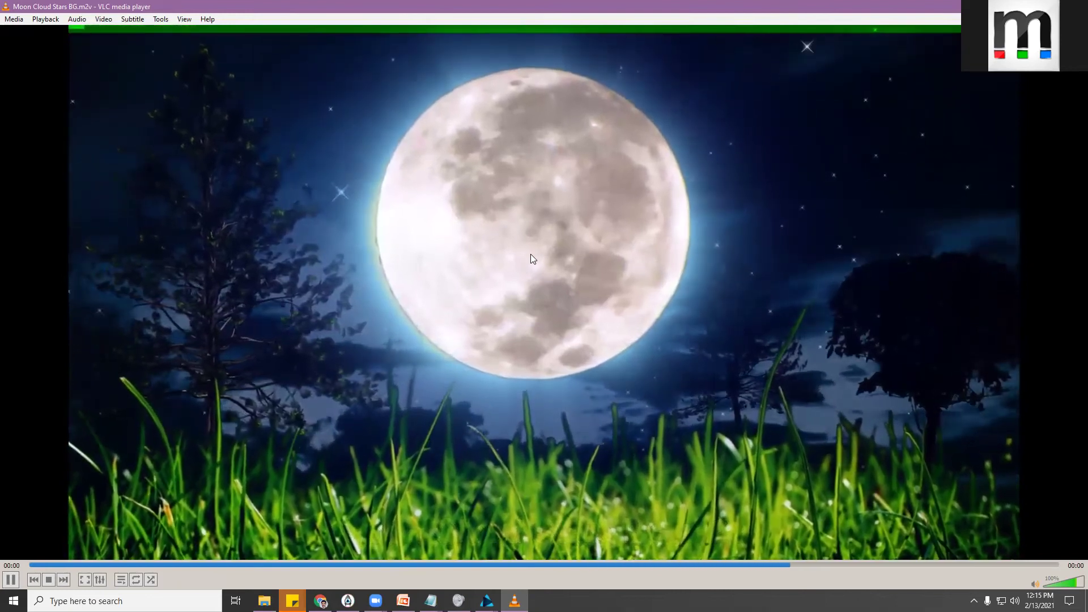
{"action": "key", "text": "alt+F4"}
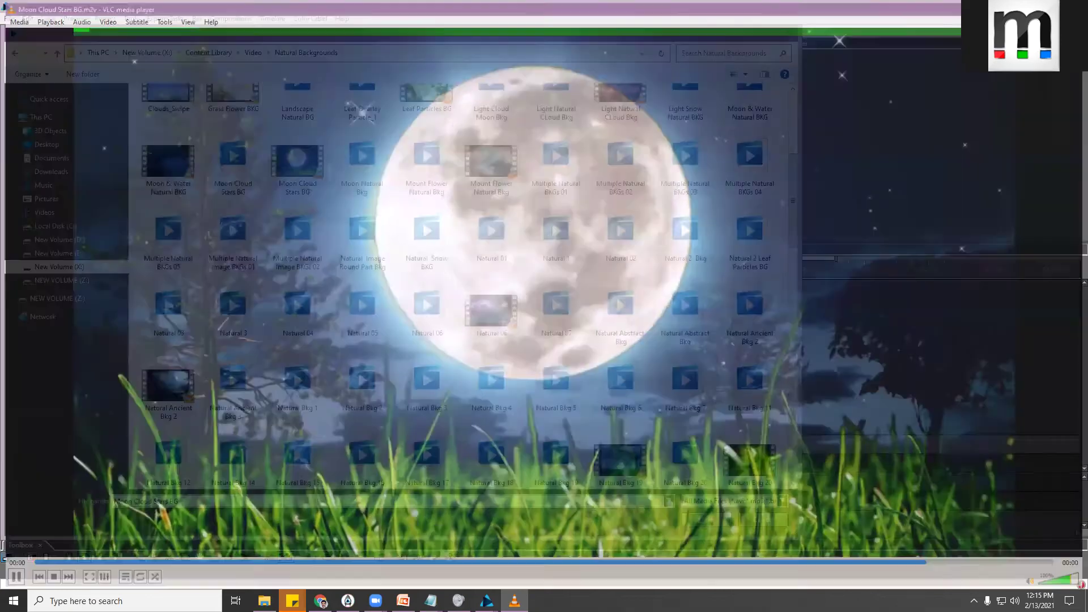
Preview the Natural 06 M2V video in VLC media player and close the player
{"action": "left_click", "coordinate": [496, 306]}
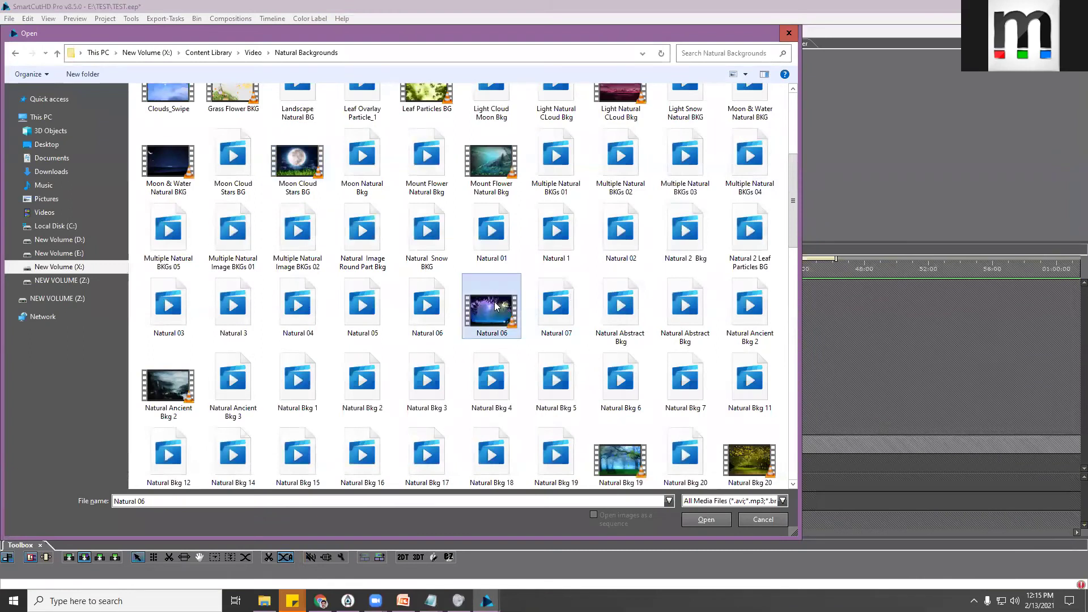
{"action": "right_click", "coordinate": [496, 306]}
{"action": "left_click", "coordinate": [536, 287]}
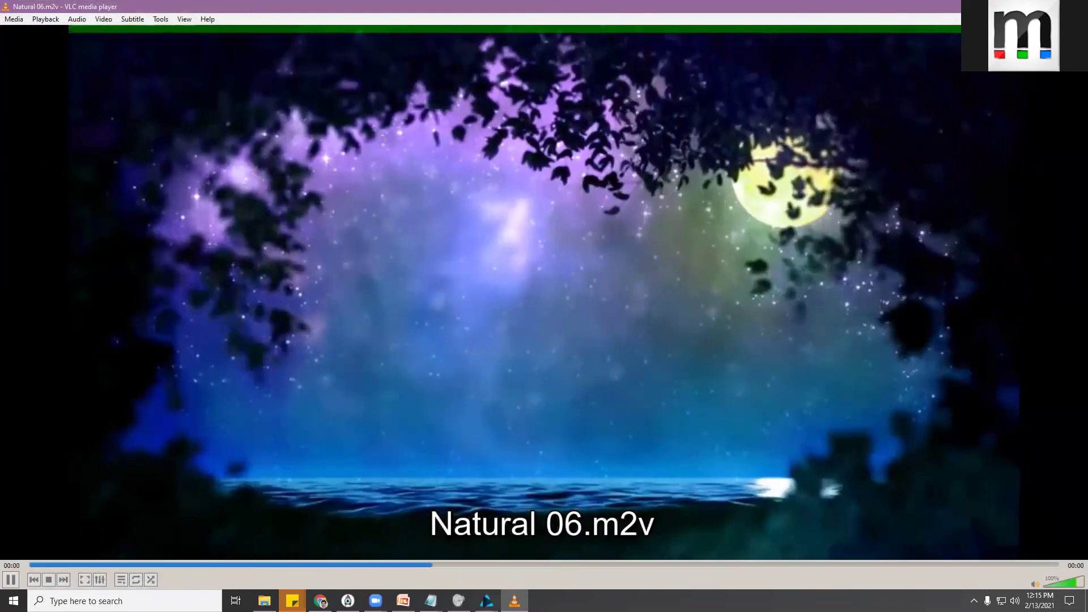
{"action": "key", "text": "ctrl+q"}
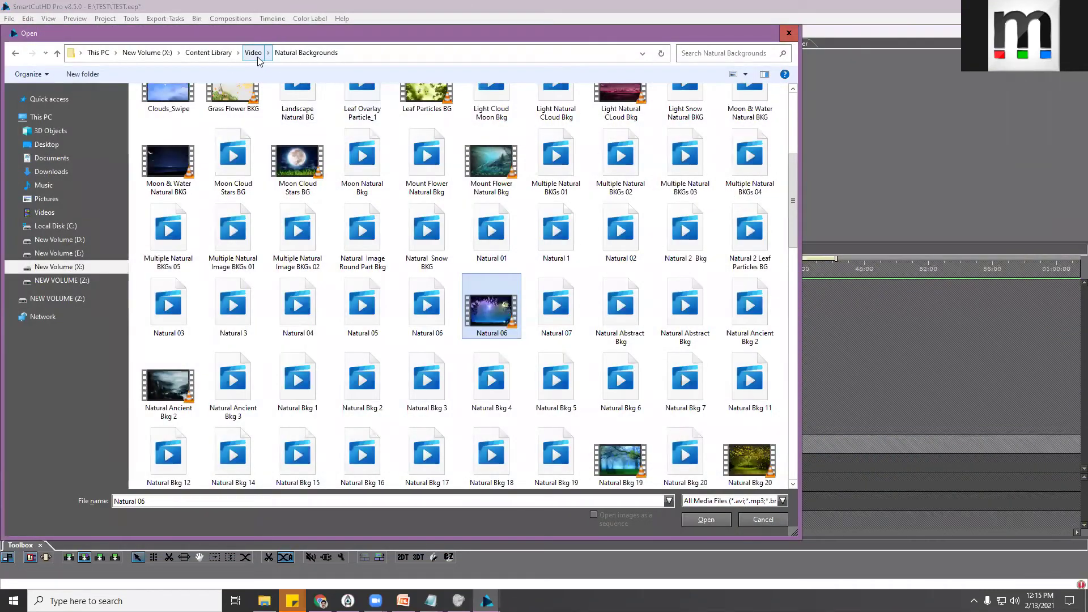
Look through the Background folder under Video in Content Library_1, and return to the Content Library_1 folder
{"action": "left_click", "coordinate": [161, 53]}
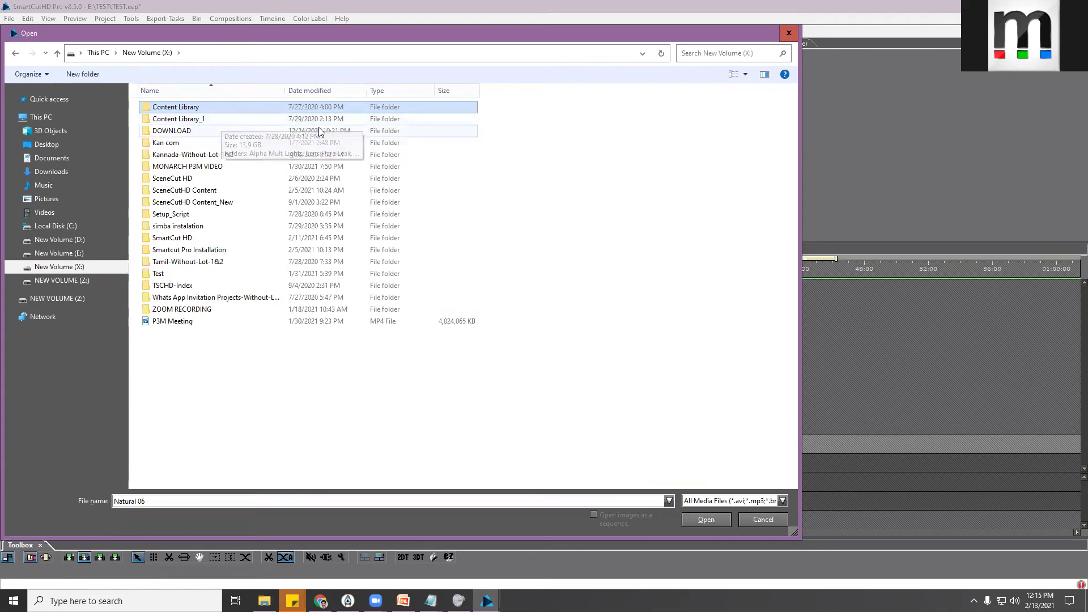
{"action": "double_click", "coordinate": [196, 121]}
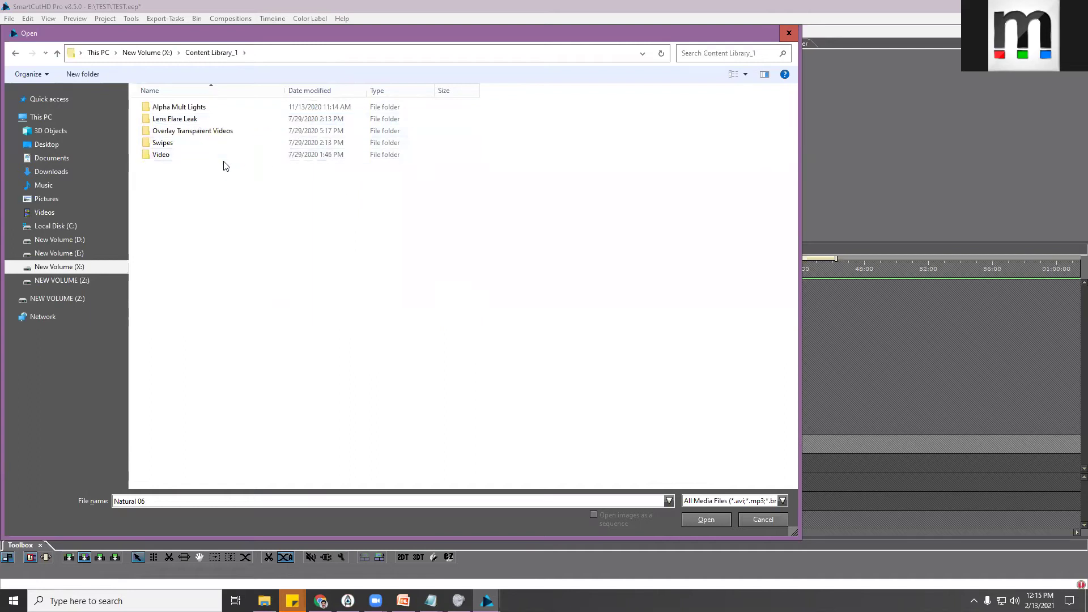
{"action": "double_click", "coordinate": [165, 155]}
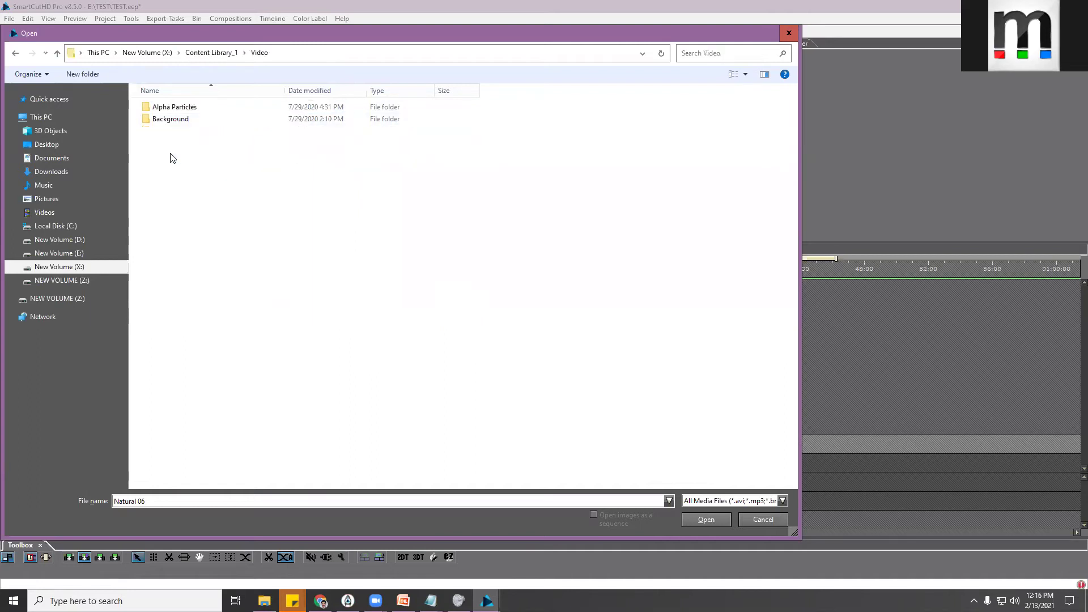
{"action": "double_click", "coordinate": [174, 121]}
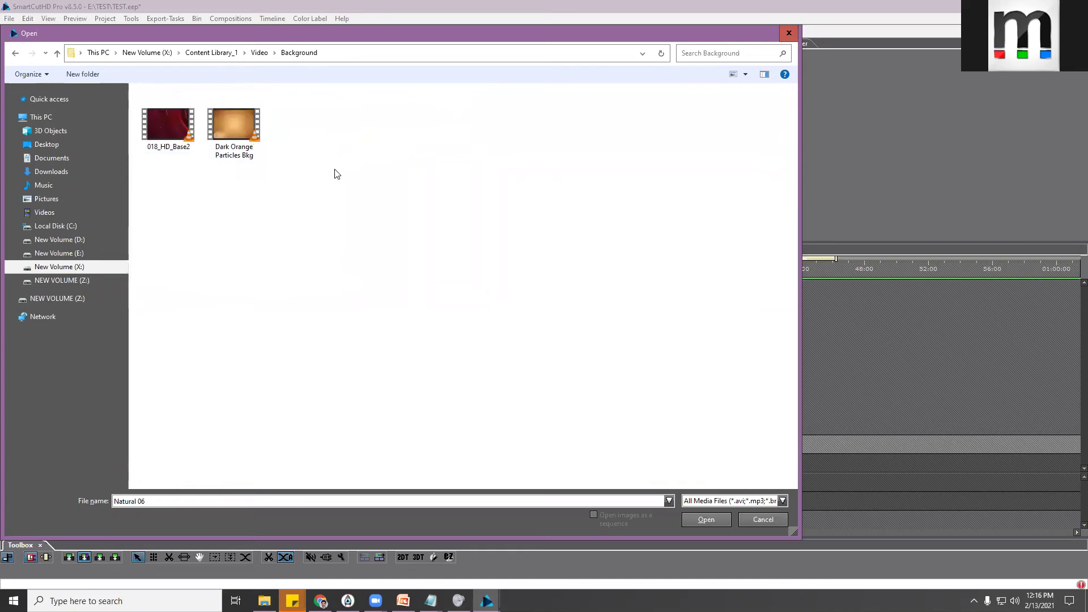
{"action": "left_click", "coordinate": [206, 55]}
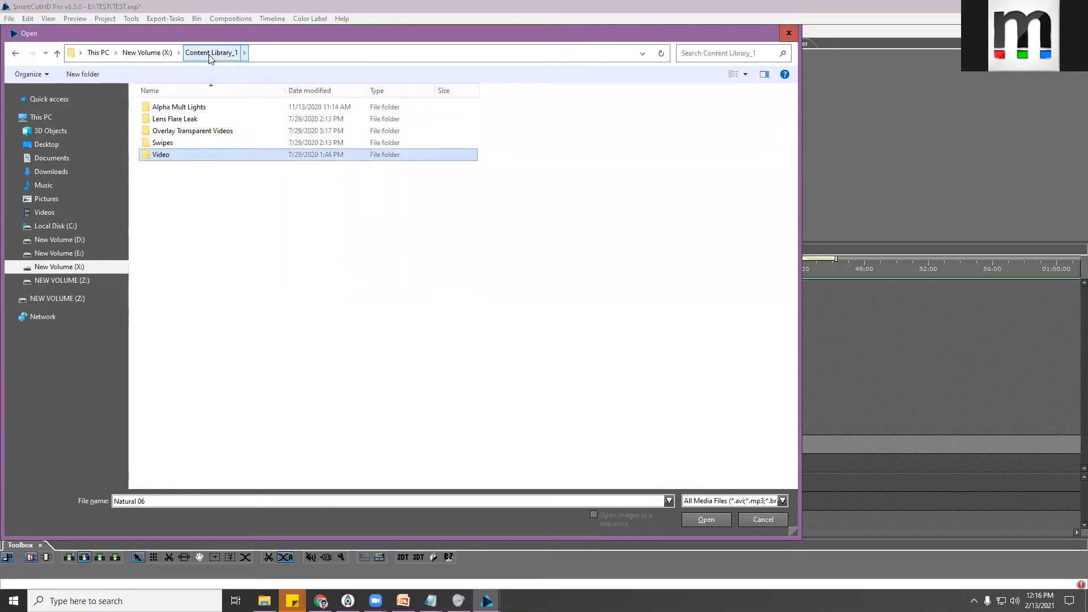
Go to the SceneCutHD Content folder on New Volume (X:) and check the size and contents of its Video folder in Properties
{"action": "left_click", "coordinate": [147, 53]}
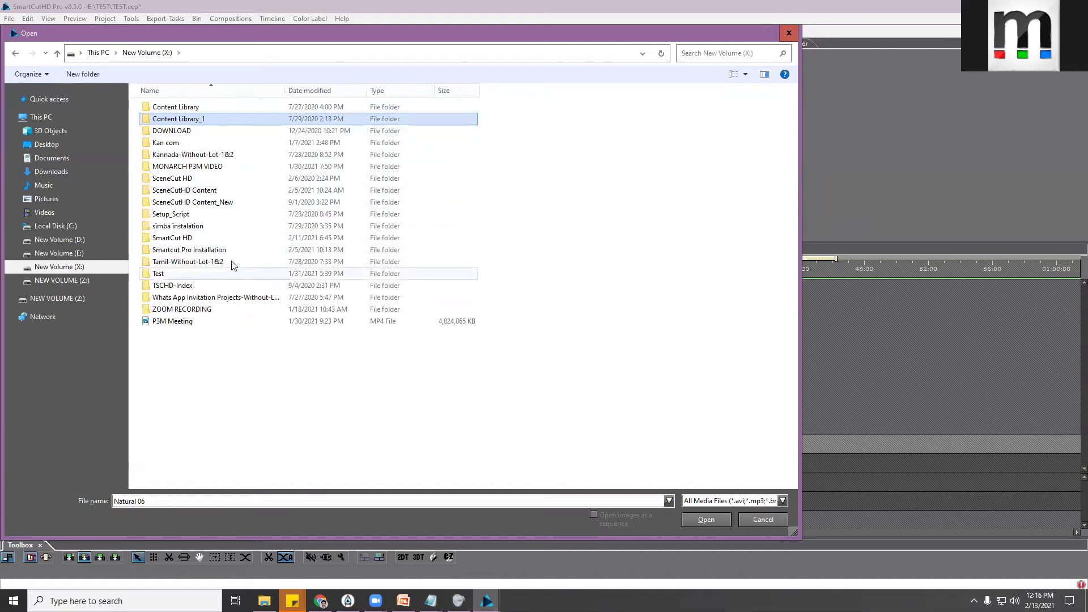
{"action": "double_click", "coordinate": [175, 191]}
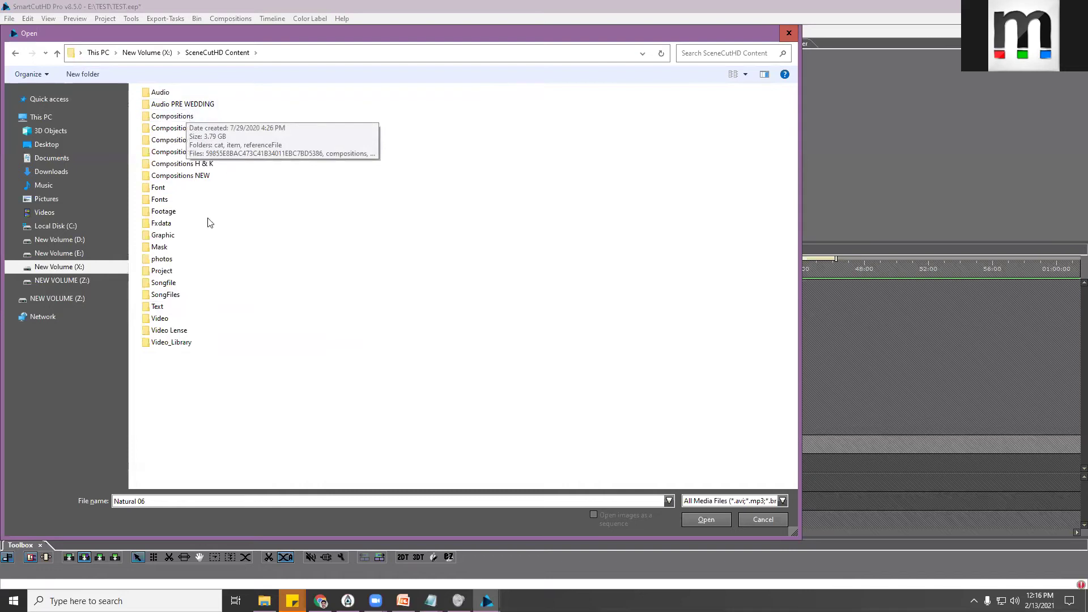
{"action": "double_click", "coordinate": [162, 319]}
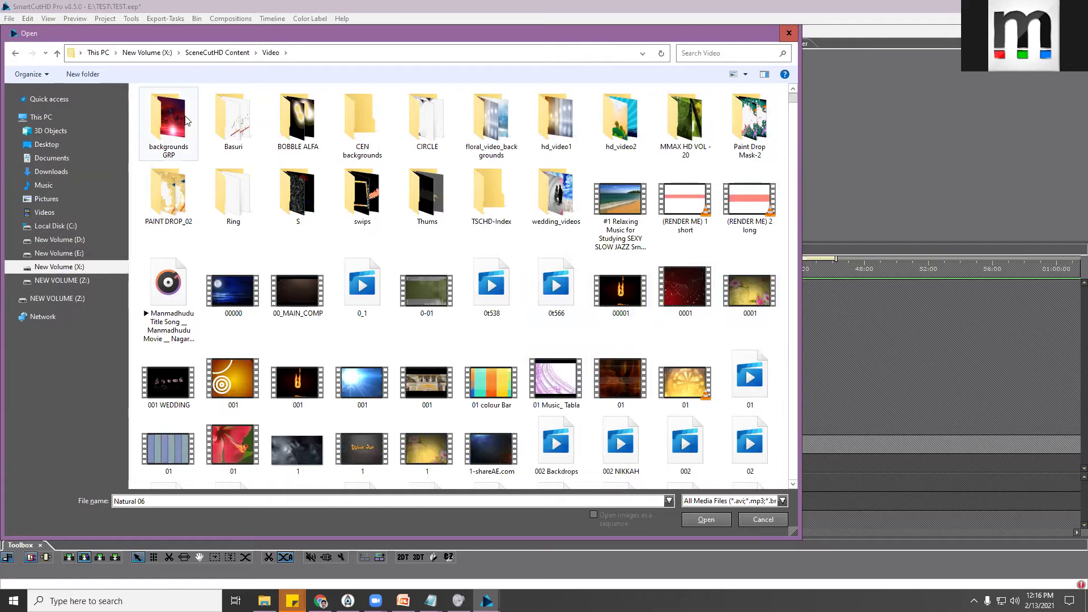
{"action": "left_click", "coordinate": [216, 54]}
{"action": "right_click", "coordinate": [172, 325]}
{"action": "left_click", "coordinate": [208, 579]}
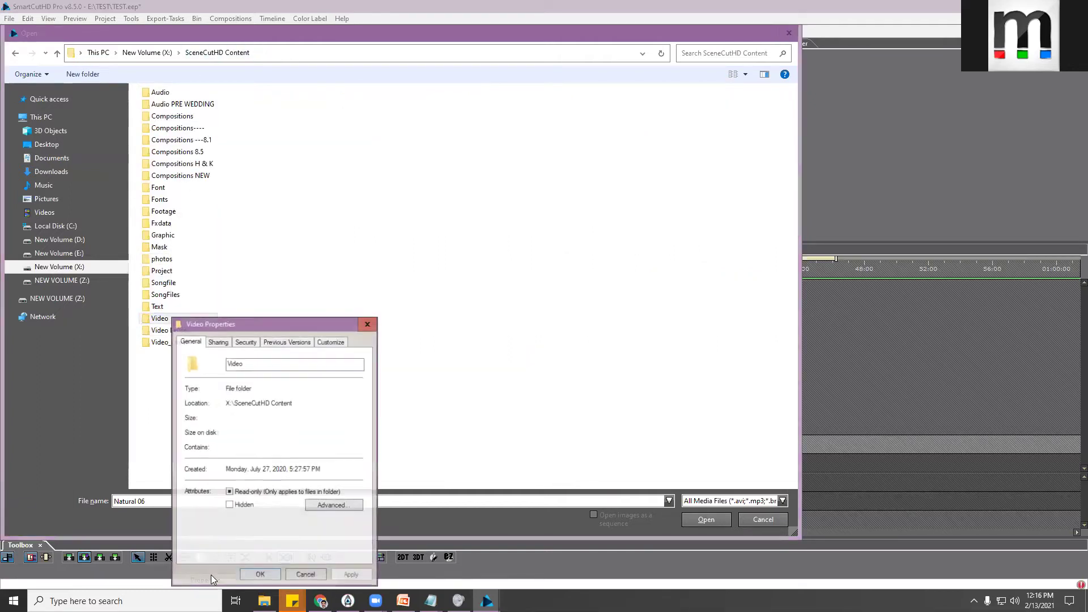
{"action": "left_click_drag", "start_coordinate": [285, 321], "coordinate": [441, 139]}
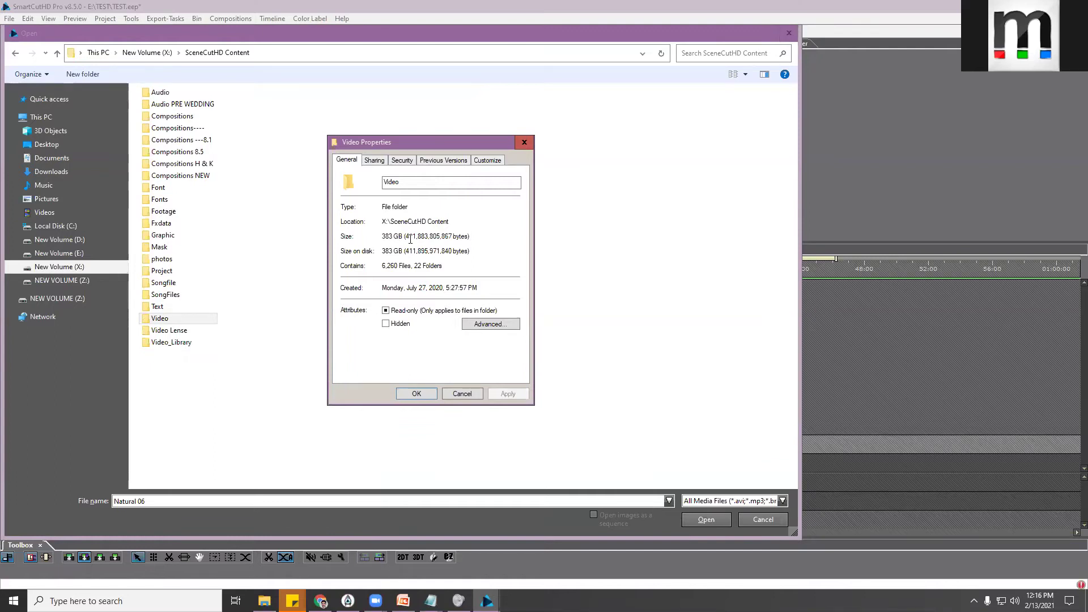
{"action": "left_click", "coordinate": [524, 143]}
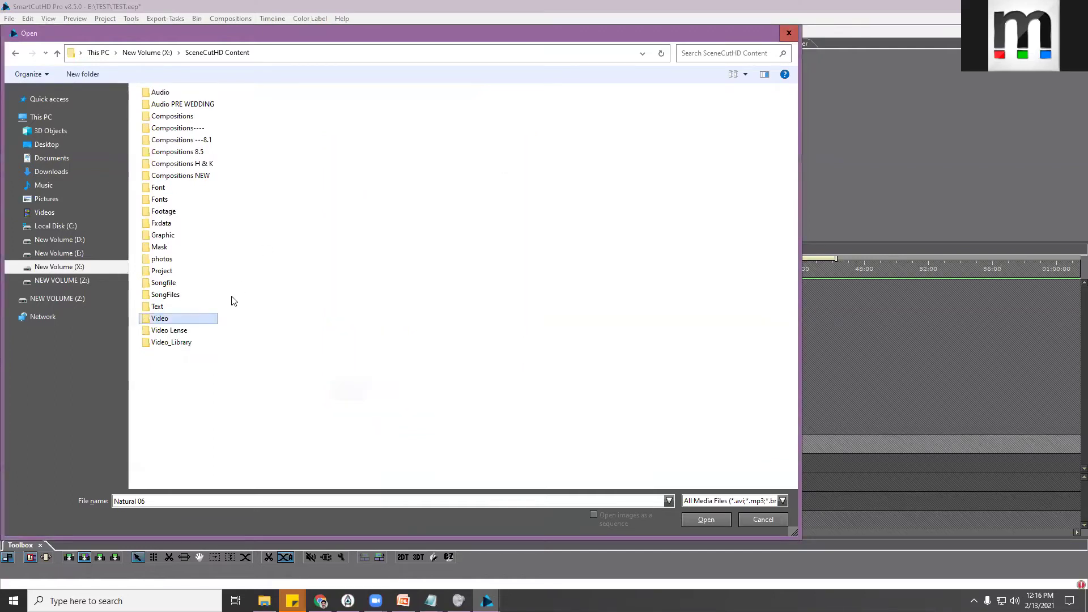
Look through the SceneCutHD Content Video folder and its hd_video1 subfolder for a suitable background clip
{"action": "double_click", "coordinate": [167, 318]}
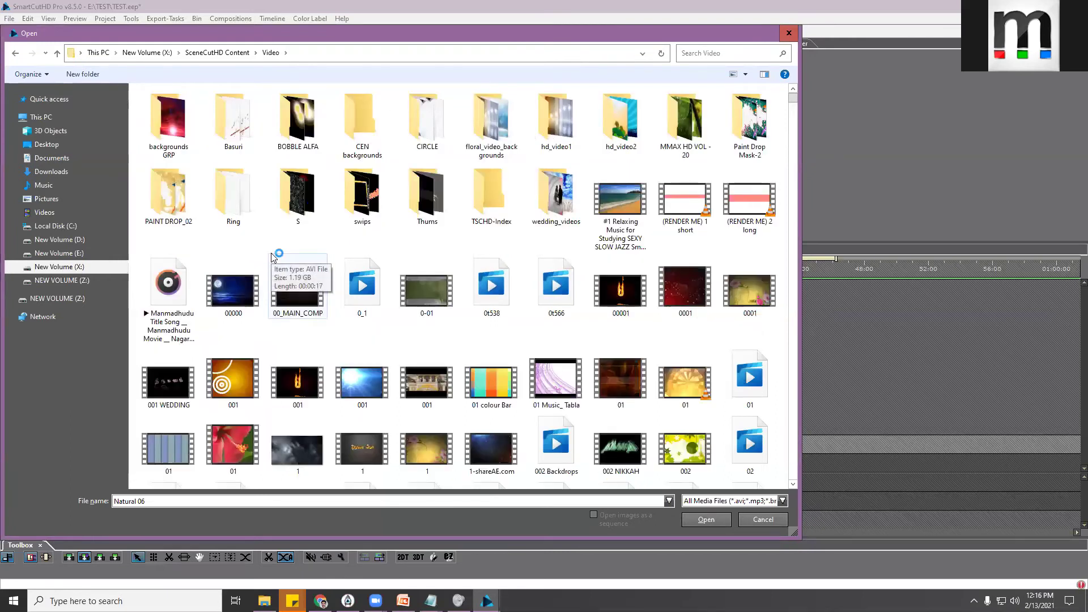
{"action": "double_click", "coordinate": [565, 131]}
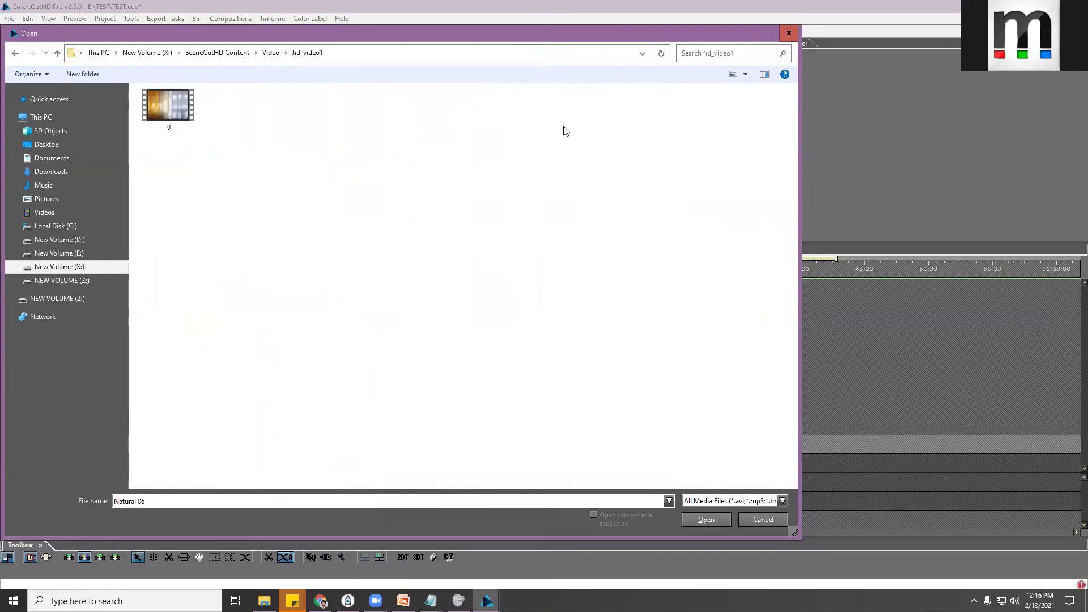
{"action": "left_click", "coordinate": [169, 107]}
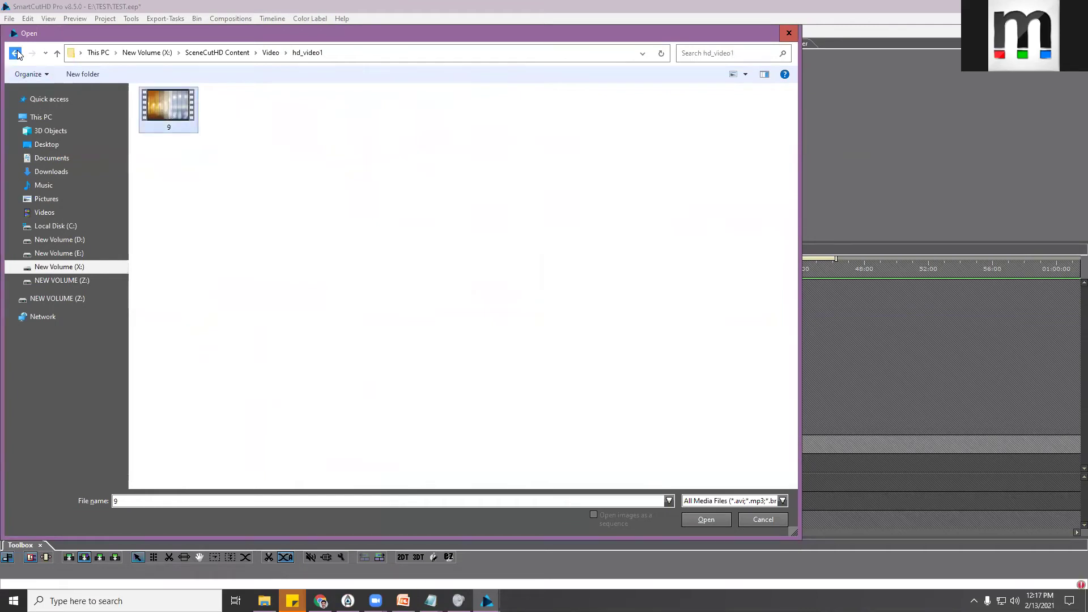
{"action": "left_click", "coordinate": [15, 53]}
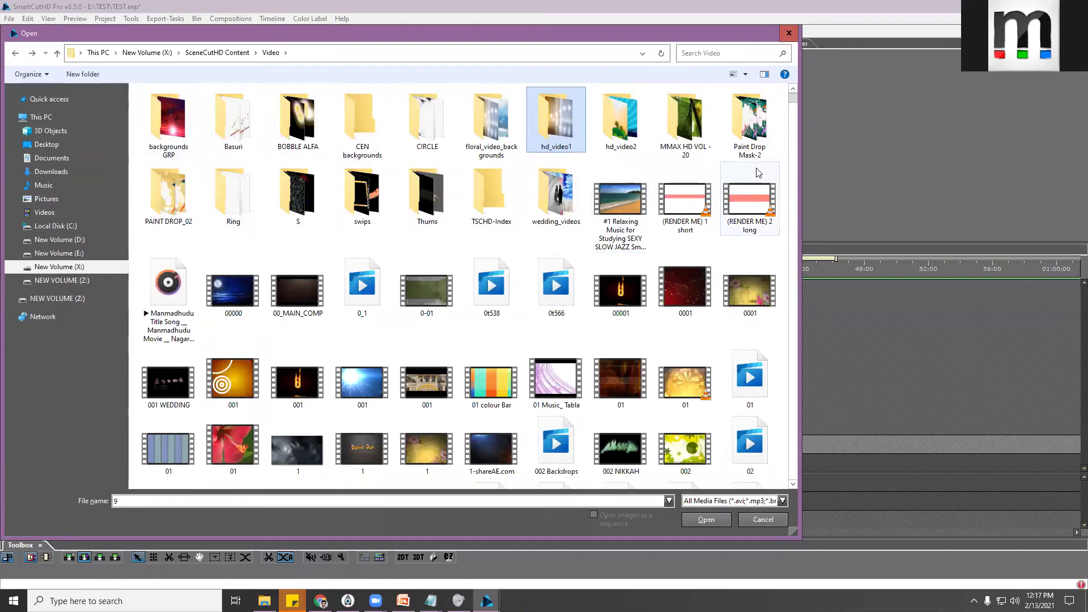
{"action": "scroll", "coordinate": [448, 287], "scroll_direction": "down", "scroll_amount": 5}
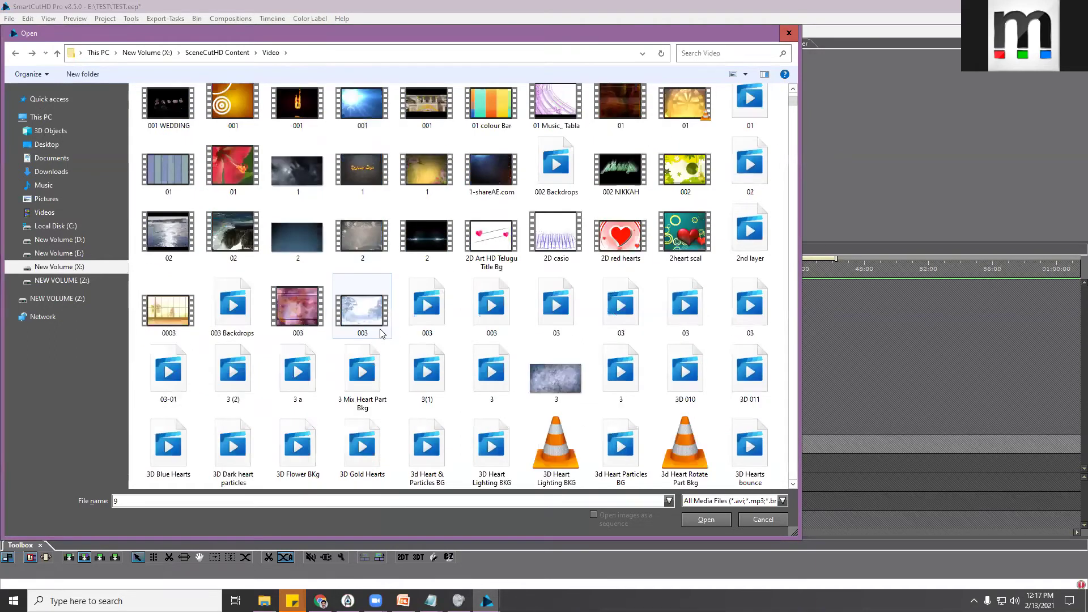
Import the Abstract Blue Particles Bkg video from the Background folder under Content Library > Video on New Volume (X:) into the bin
{"action": "left_click", "coordinate": [159, 53]}
{"action": "double_click", "coordinate": [173, 107]}
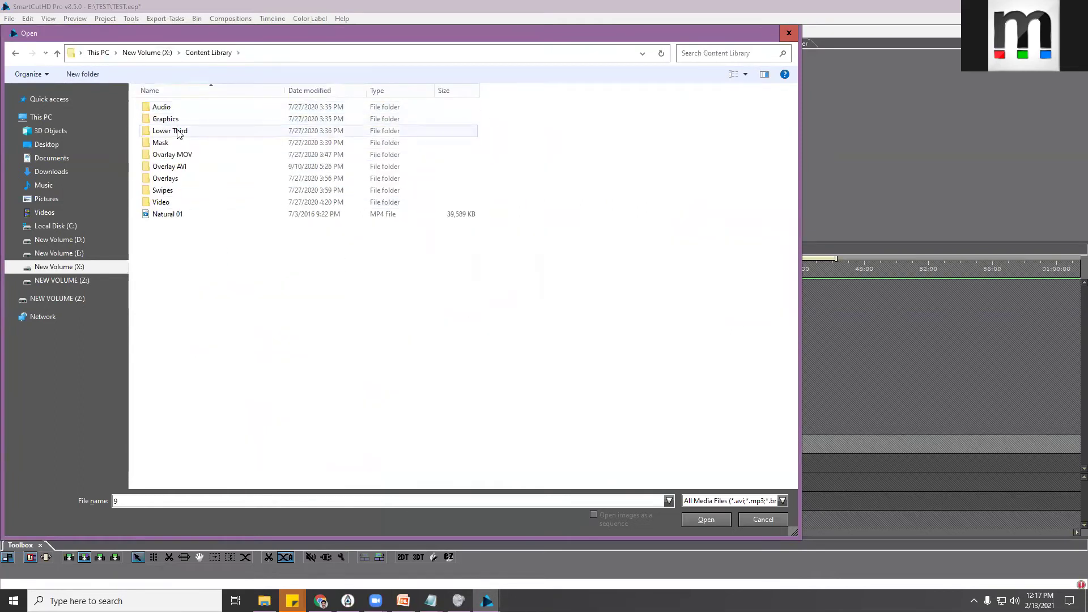
{"action": "double_click", "coordinate": [160, 202]}
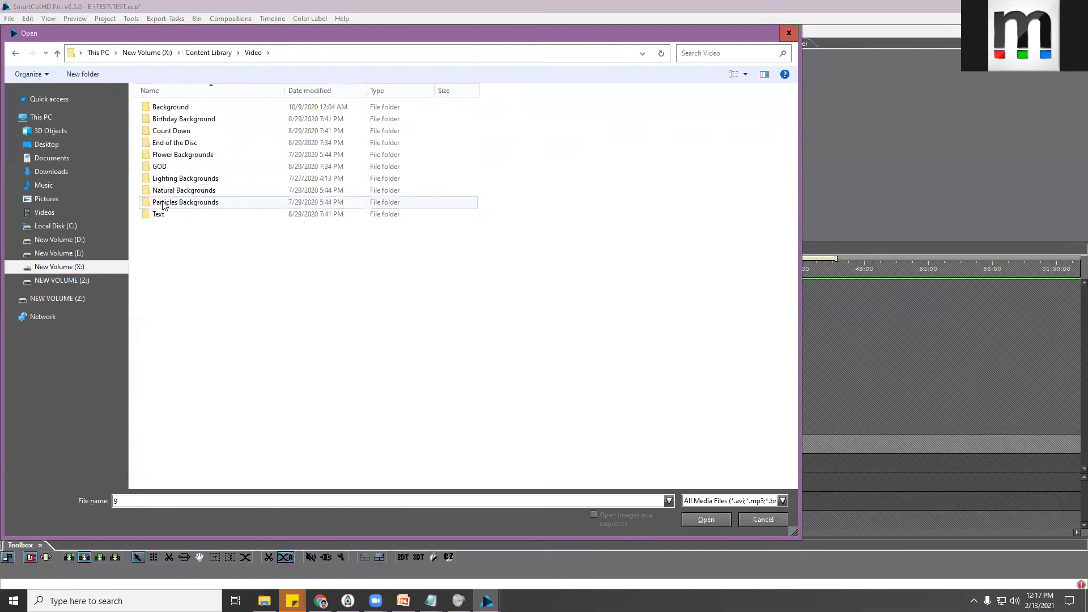
{"action": "double_click", "coordinate": [170, 106]}
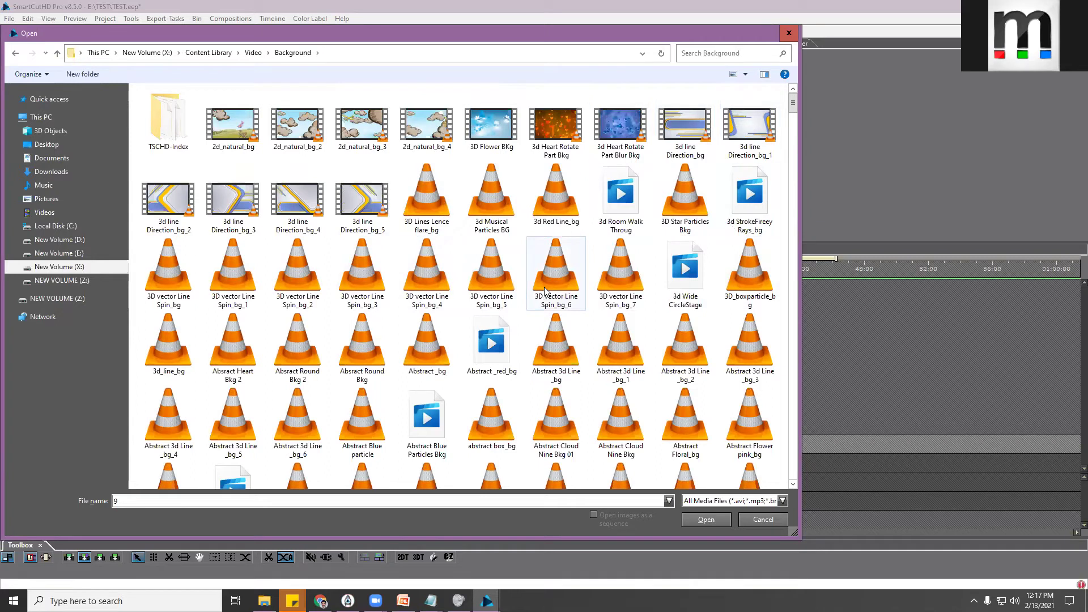
{"action": "scroll", "coordinate": [549, 291], "scroll_direction": "down", "scroll_amount": 1}
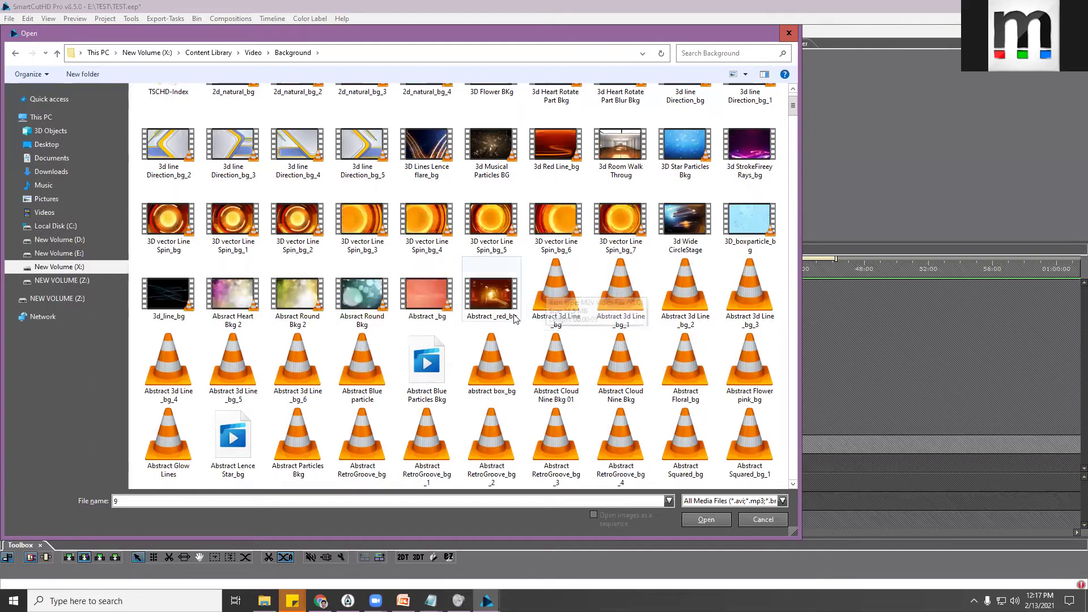
{"action": "scroll", "coordinate": [577, 288], "scroll_direction": "down", "scroll_amount": 3}
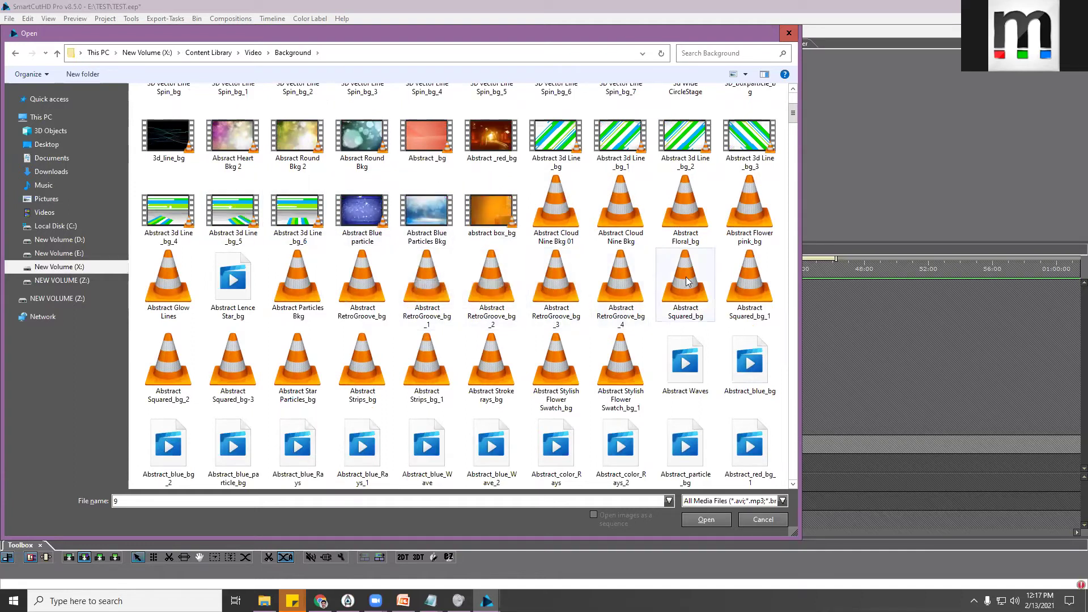
{"action": "left_click", "coordinate": [445, 223]}
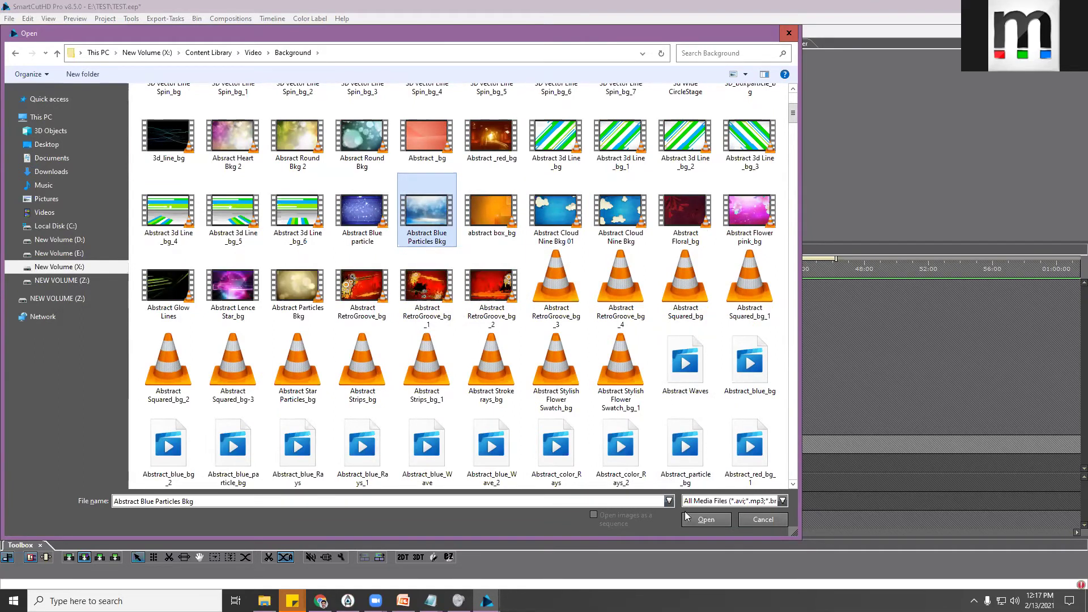
{"action": "left_click", "coordinate": [706, 519]}
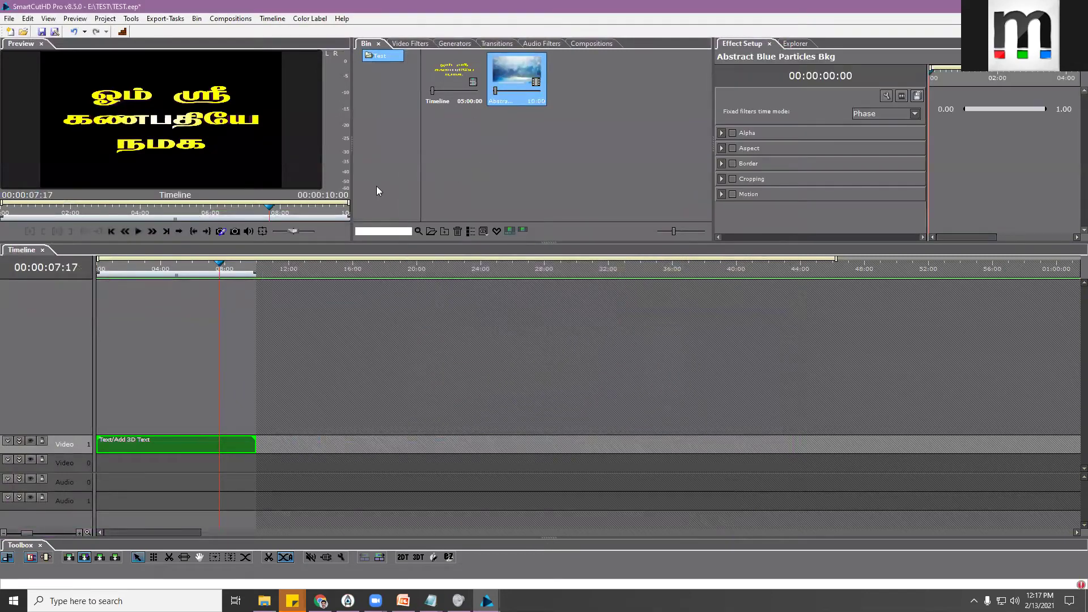
Place the Abstract Blue Particles Bkg clip at the start of track Video 0 and select it, with the playhead at 00:00:01:02
{"action": "left_click_drag", "start_coordinate": [505, 69], "coordinate": [96, 460]}
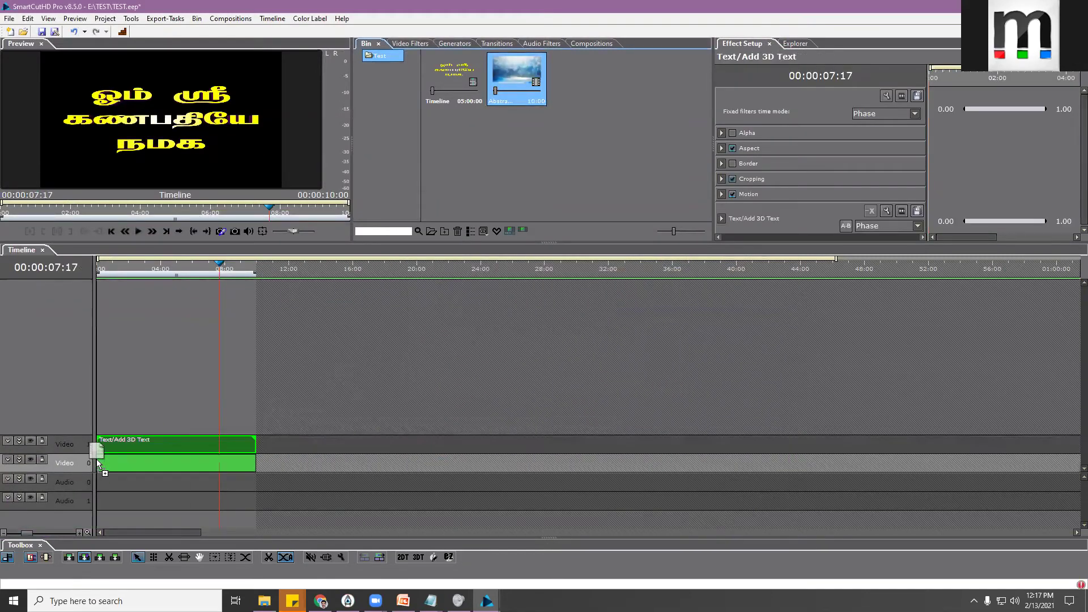
{"action": "mouse_move", "coordinate": [119, 270]}
{"action": "left_mouse_down"}
{"action": "mouse_move", "coordinate": [223, 273]}
{"action": "mouse_move", "coordinate": [114, 271]}
{"action": "left_mouse_up"}
{"action": "left_click", "coordinate": [147, 462]}
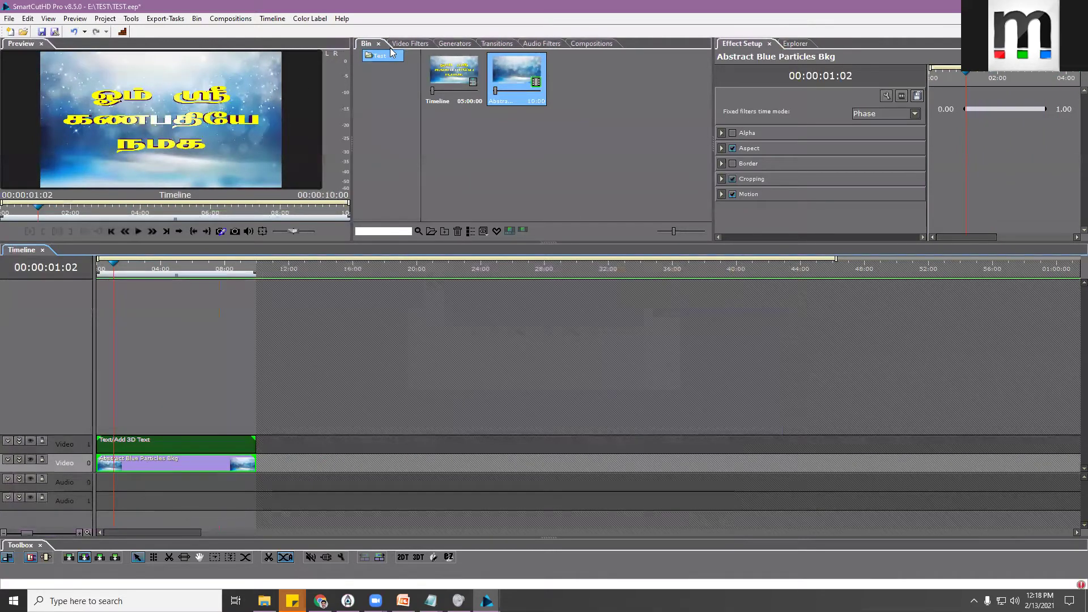
Look through the default Colors video filters, including Levels and Color Balance
{"action": "left_click", "coordinate": [408, 43]}
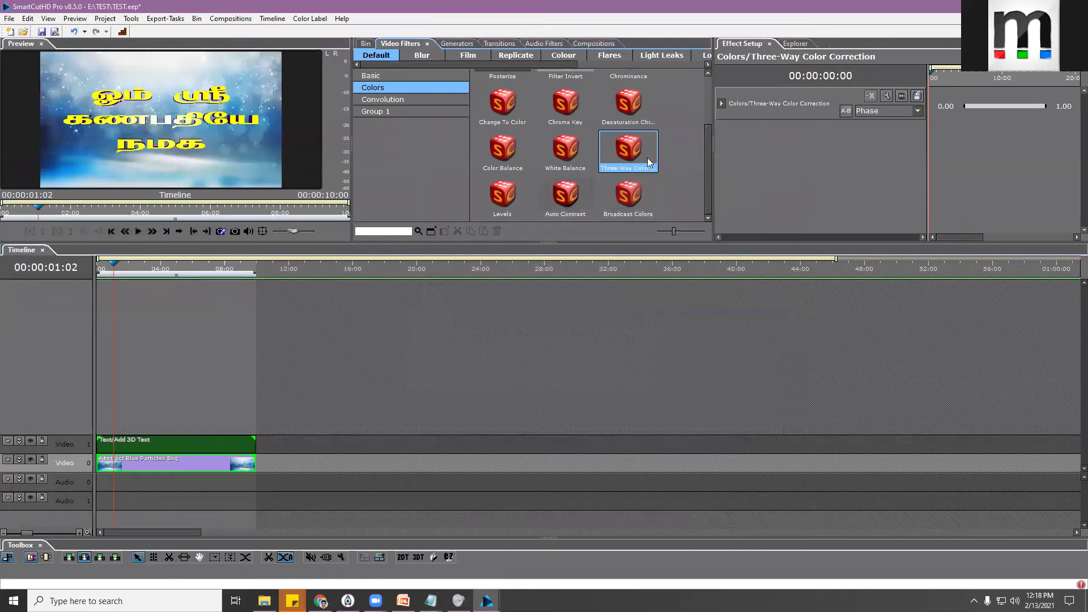
{"action": "left_click", "coordinate": [508, 197]}
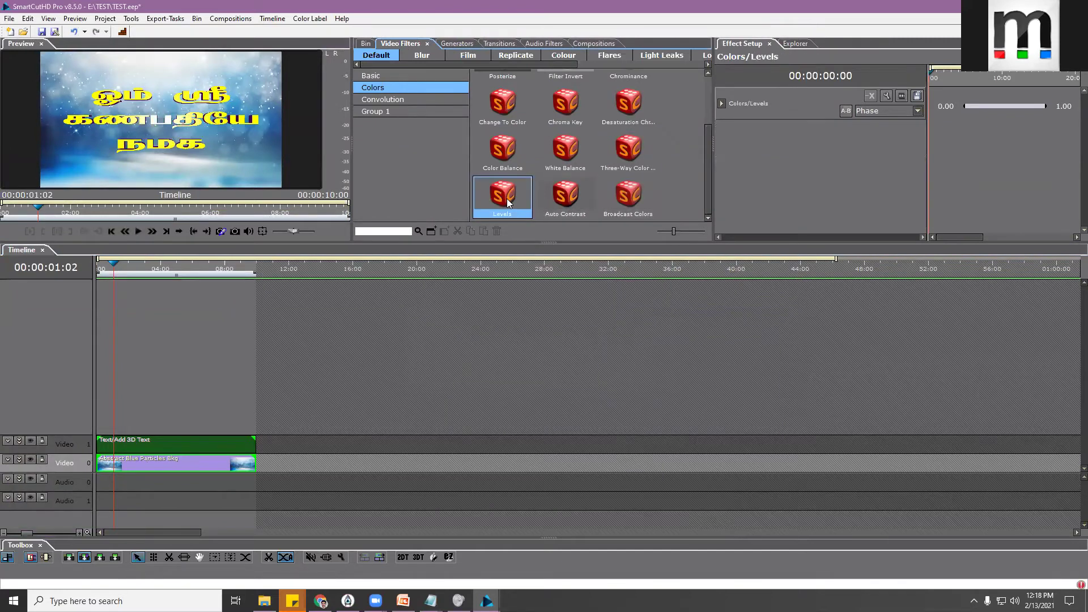
{"action": "left_click", "coordinate": [493, 149]}
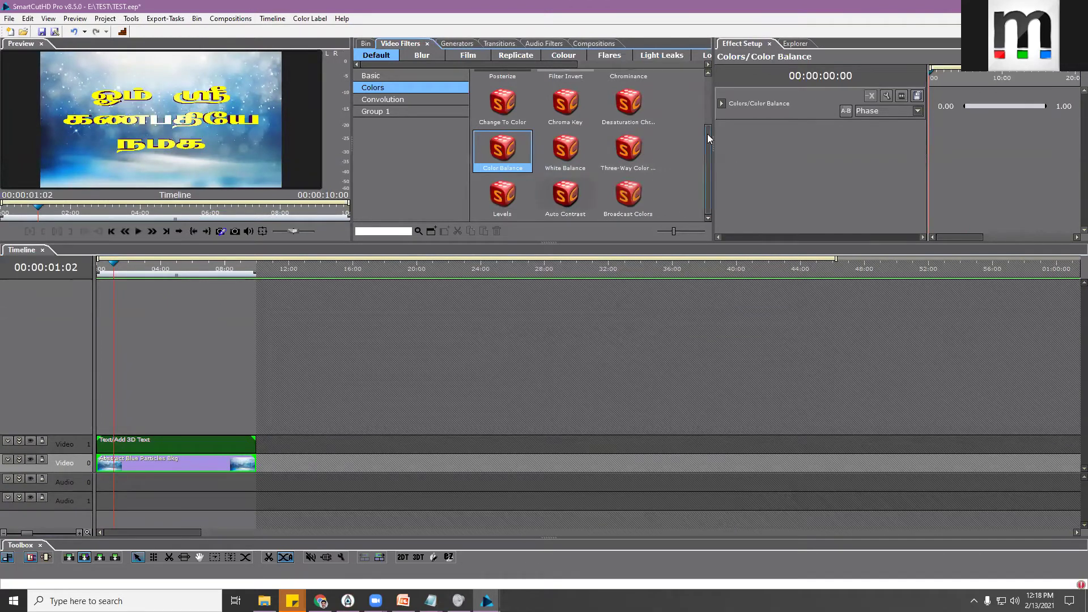
{"action": "left_click_drag", "start_coordinate": [706, 158], "coordinate": [700, 78]}
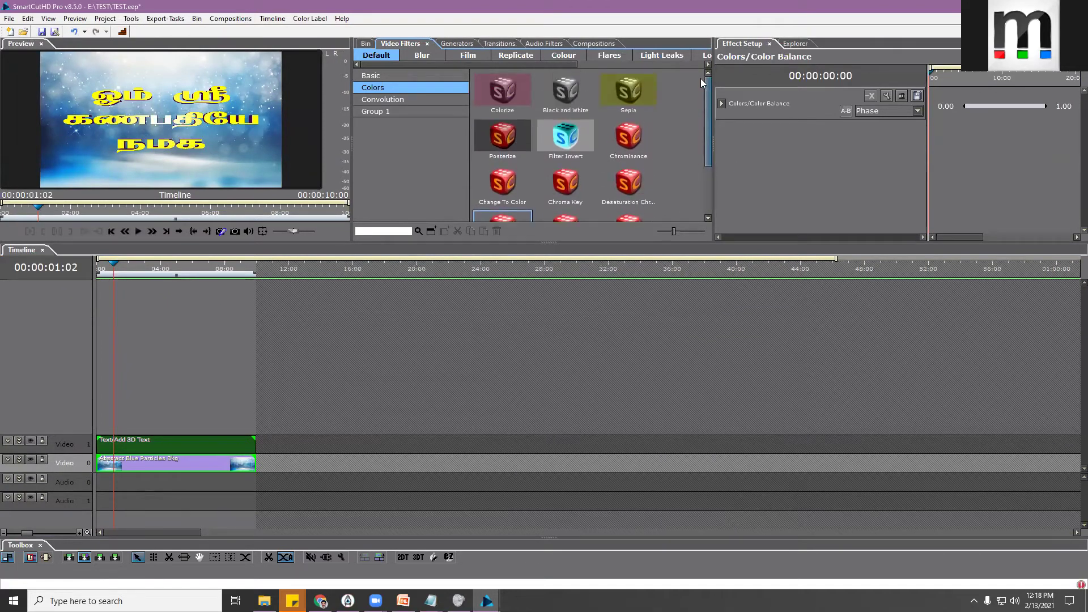
Examine the Colour video filter presets, from Brightness, Colorize and Contrast to Hue, Levels, Rgb Colour, Saturation and Three-way Color Correction
{"action": "left_click", "coordinate": [564, 54]}
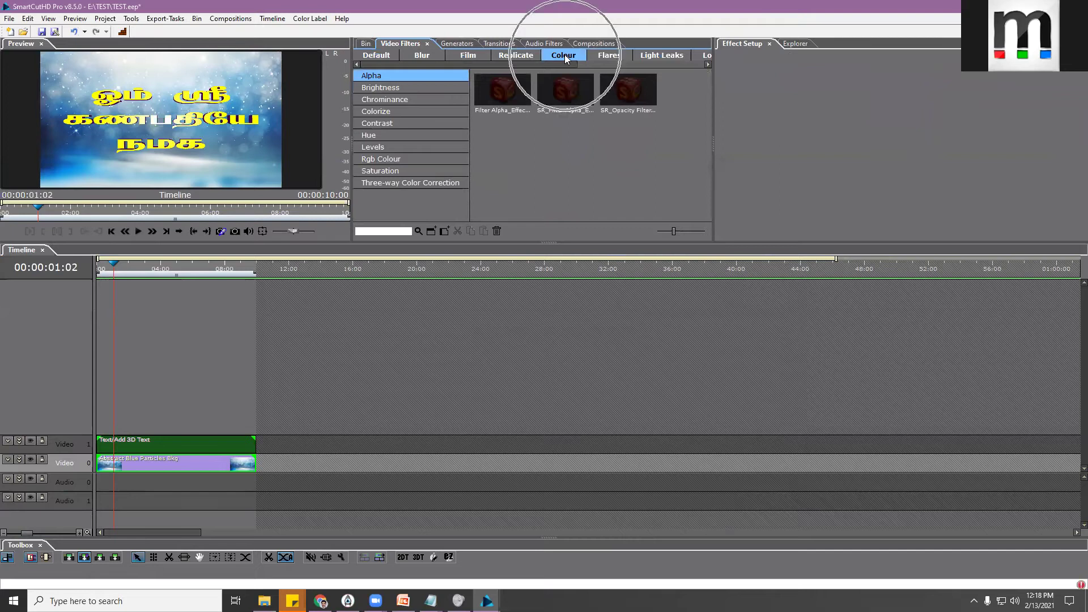
{"action": "left_click", "coordinate": [381, 86]}
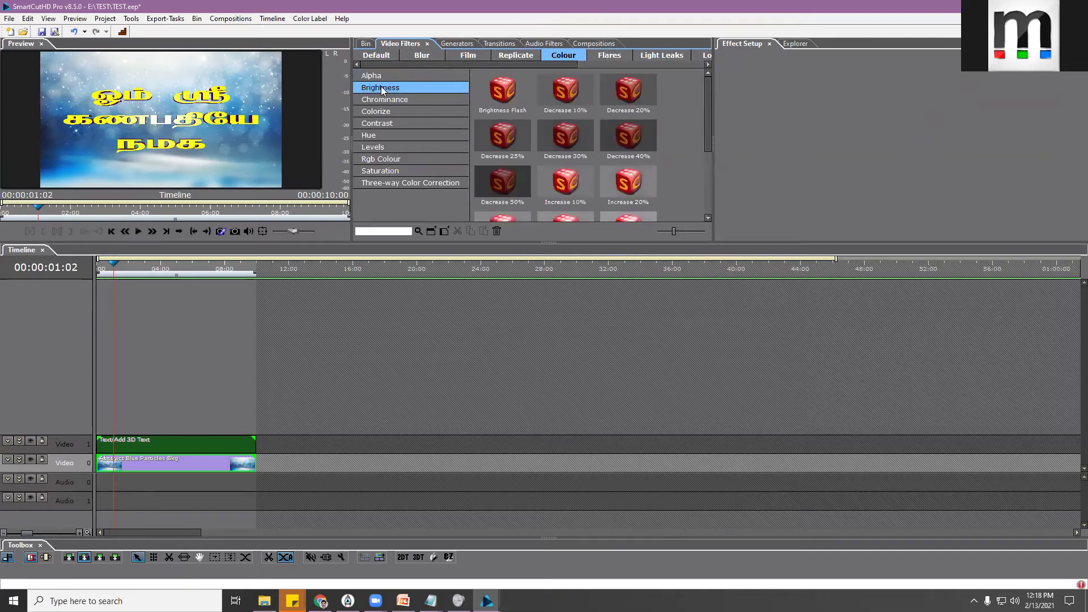
{"action": "left_click", "coordinate": [396, 112]}
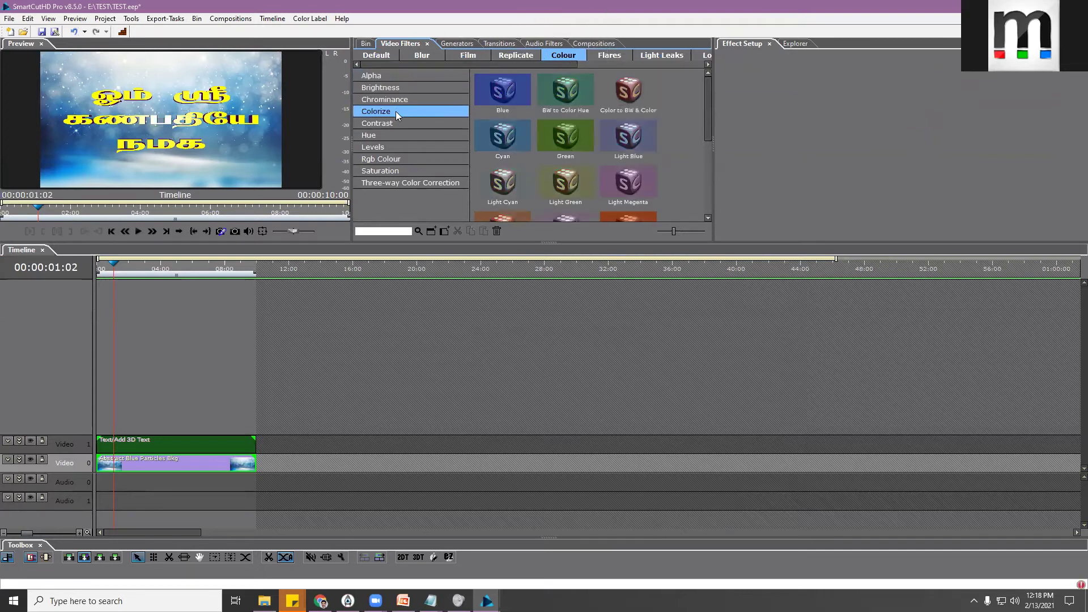
{"action": "left_click", "coordinate": [395, 121]}
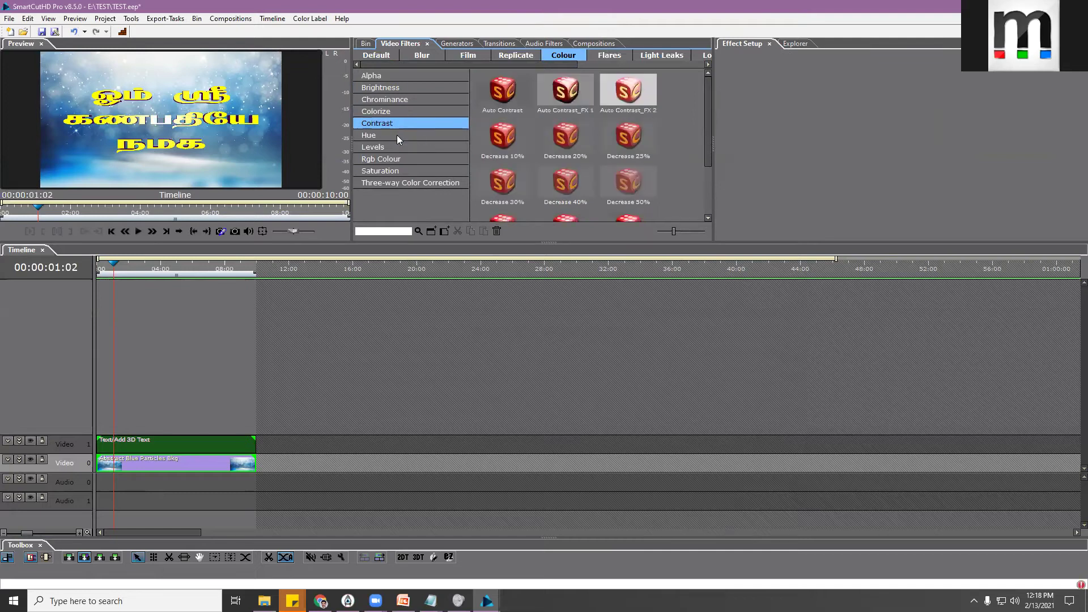
{"action": "left_click", "coordinate": [396, 135]}
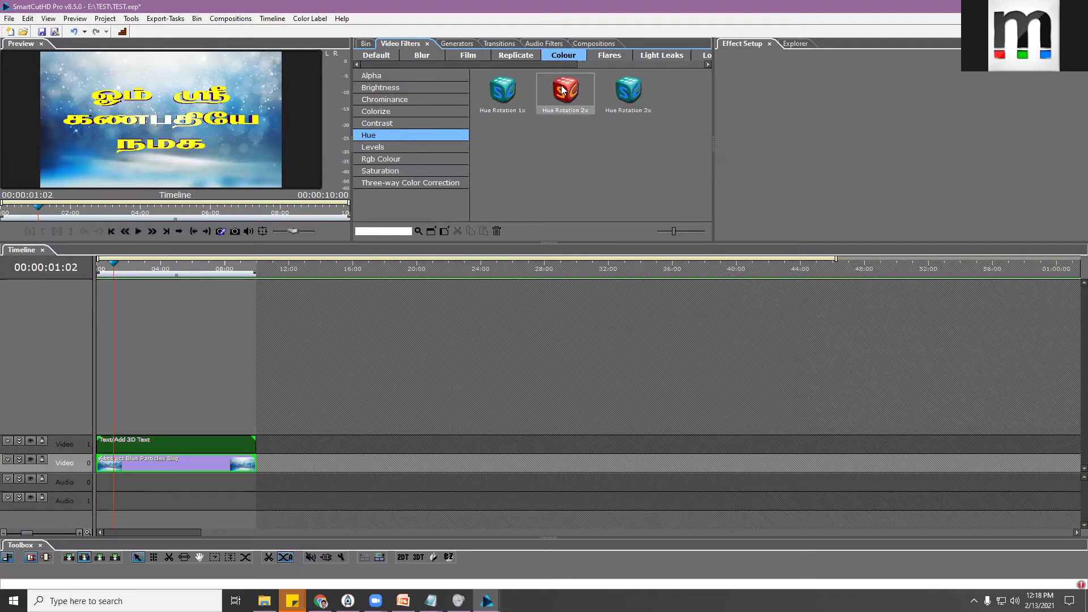
{"action": "left_click", "coordinate": [388, 148]}
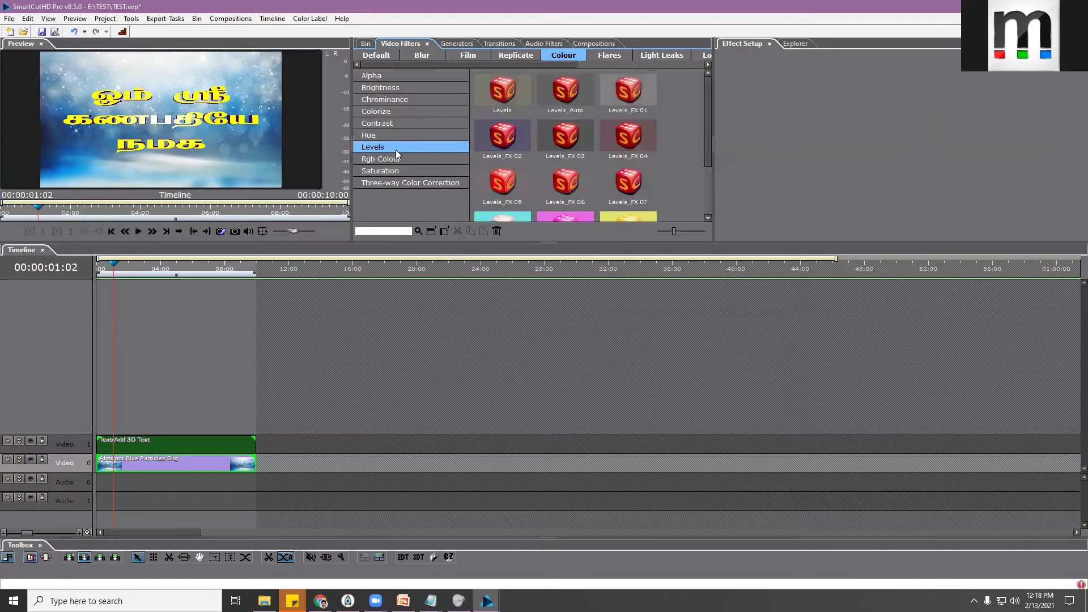
{"action": "left_click", "coordinate": [401, 159]}
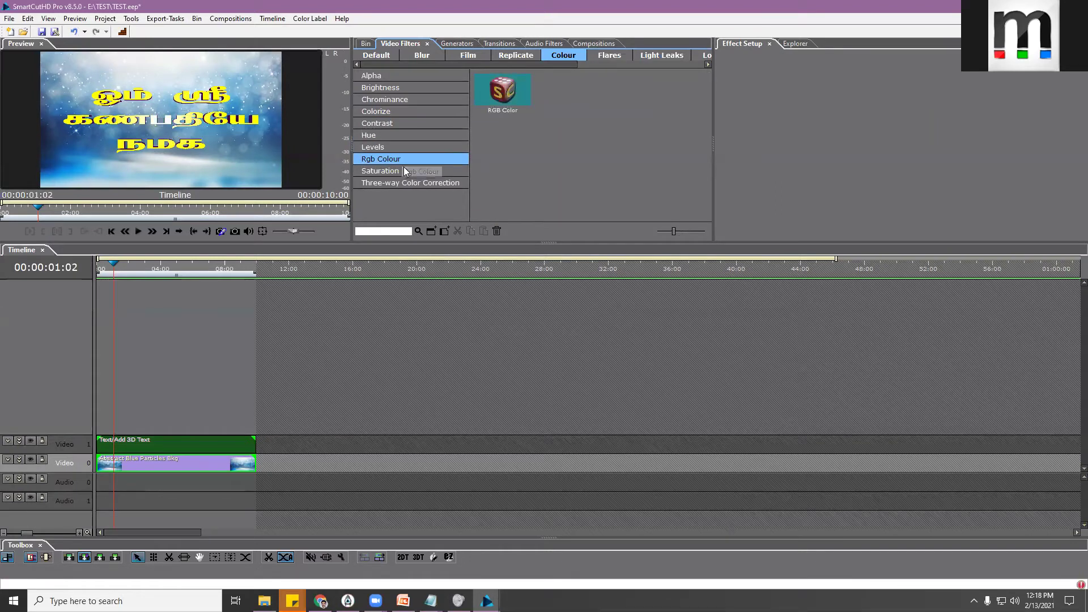
{"action": "left_click", "coordinate": [404, 170]}
{"action": "left_click_drag", "start_coordinate": [705, 105], "coordinate": [706, 154]}
{"action": "left_click", "coordinate": [427, 182]}
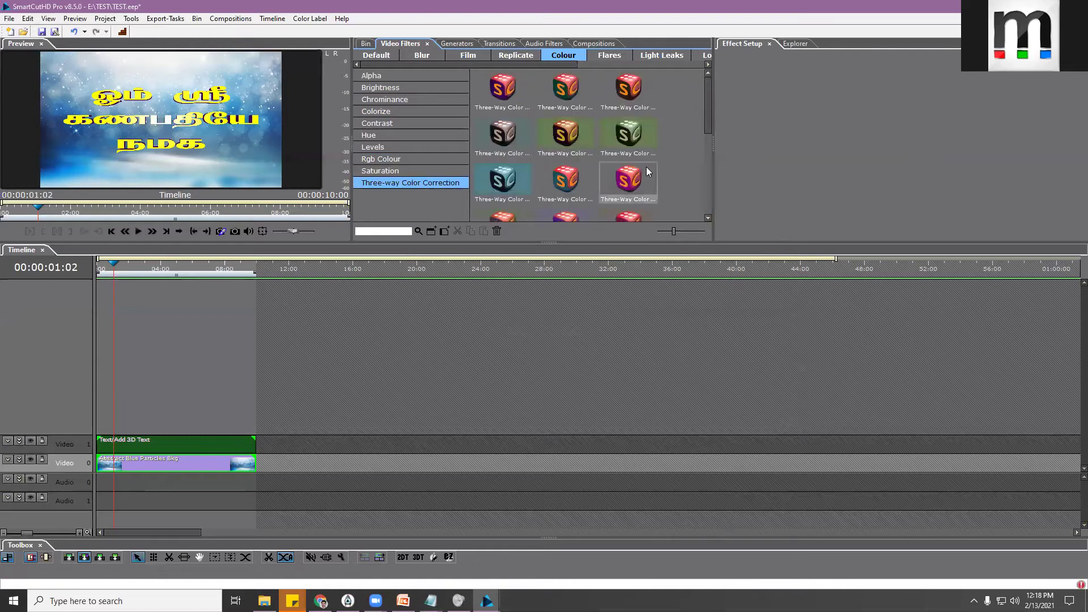
{"action": "left_click_drag", "start_coordinate": [705, 115], "coordinate": [706, 197]}
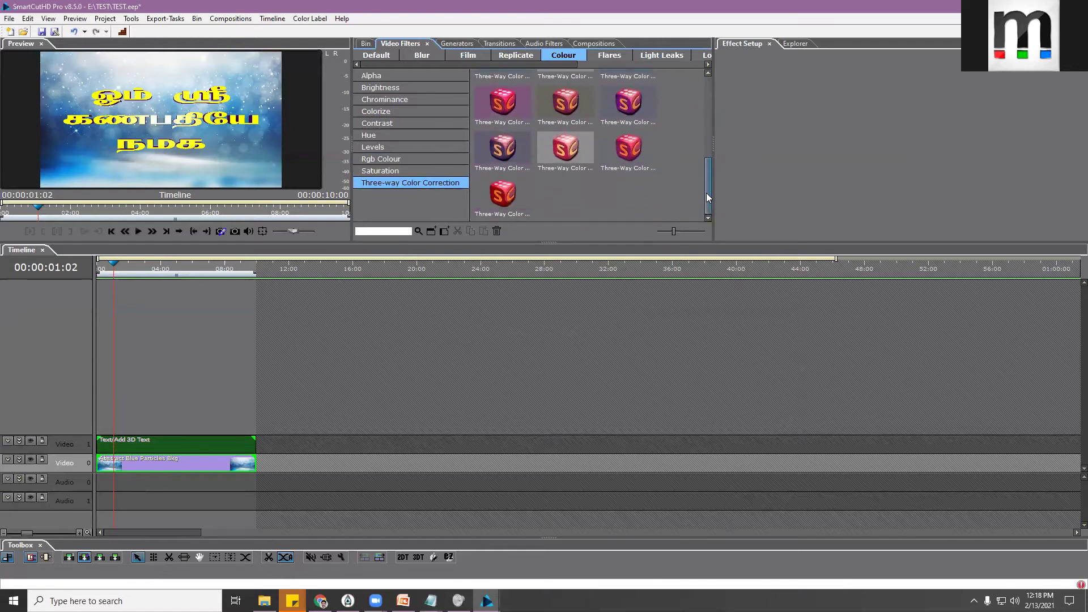
{"action": "left_click", "coordinate": [406, 170]}
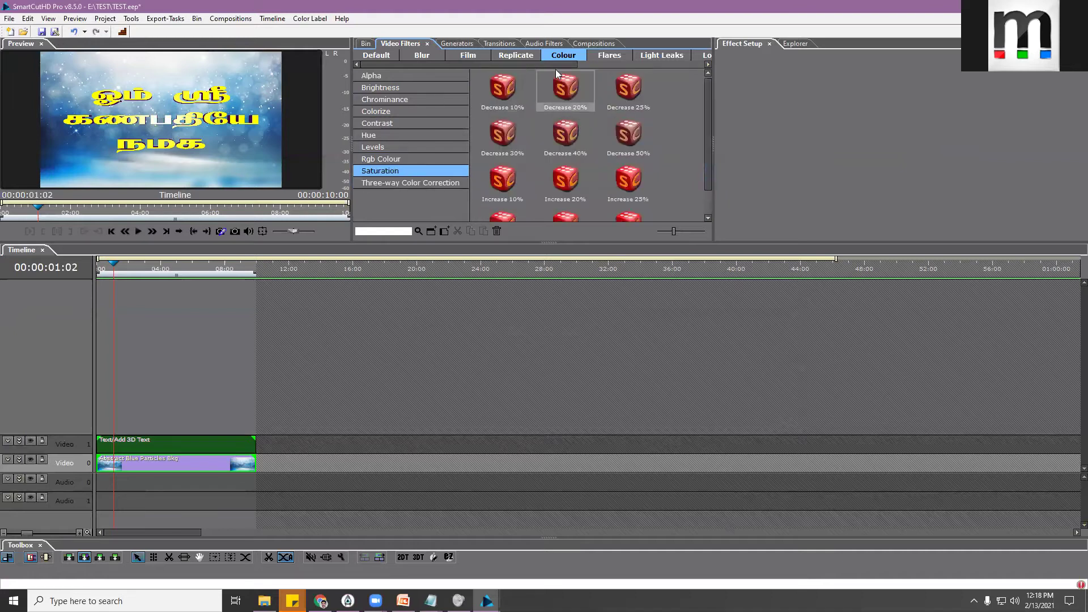
{"action": "left_click", "coordinate": [396, 145]}
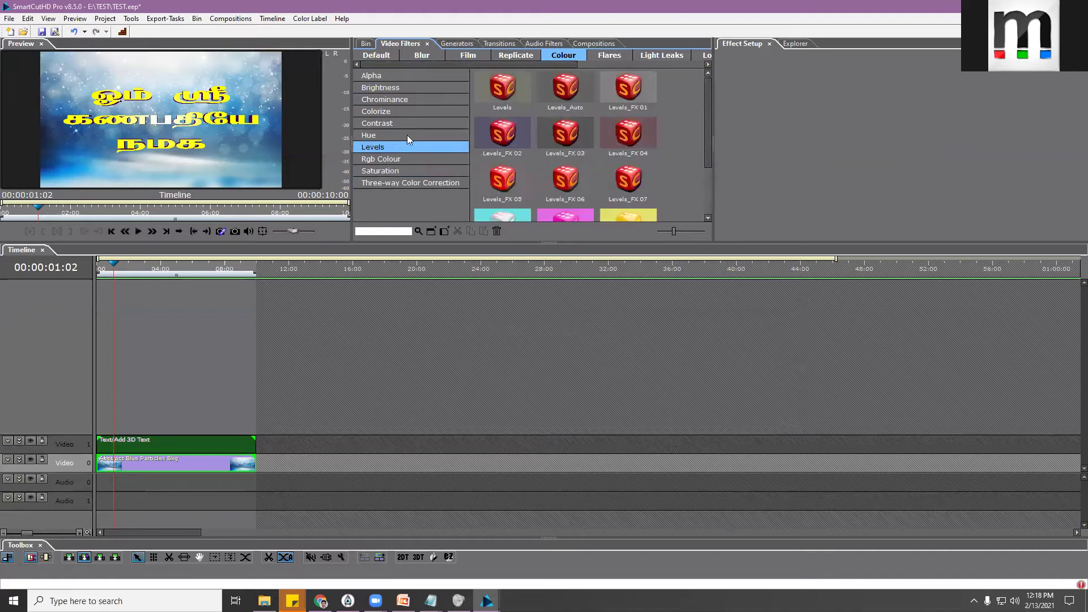
Apply the Hue Rotation 3x colour filter to the Abstract Blue Particles Bkg clip and preview the result around 00:00:04:08
{"action": "left_click", "coordinate": [408, 136]}
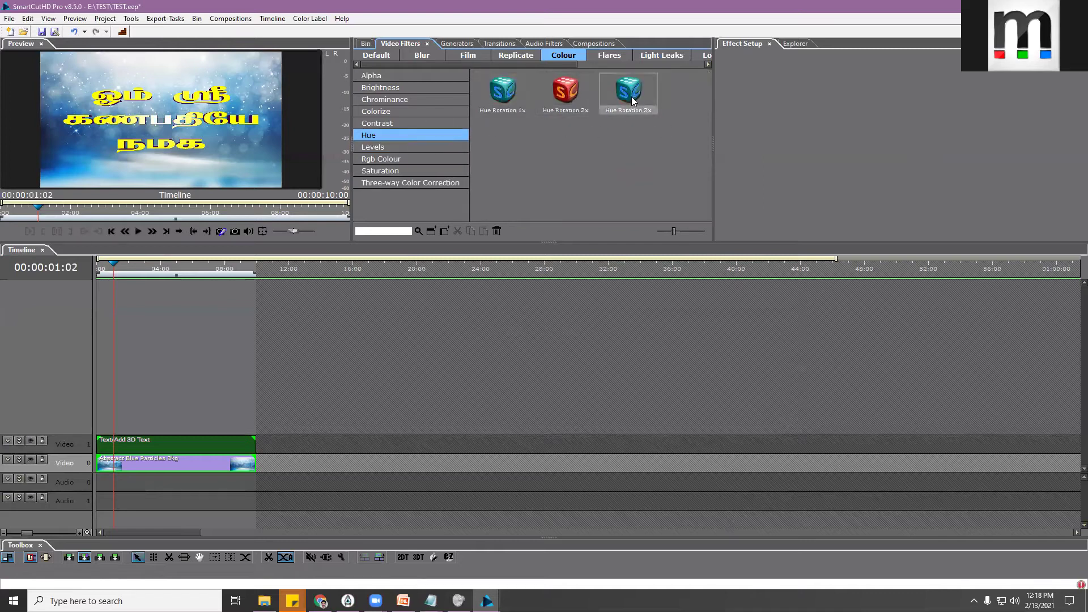
{"action": "left_click_drag", "start_coordinate": [622, 88], "coordinate": [210, 463]}
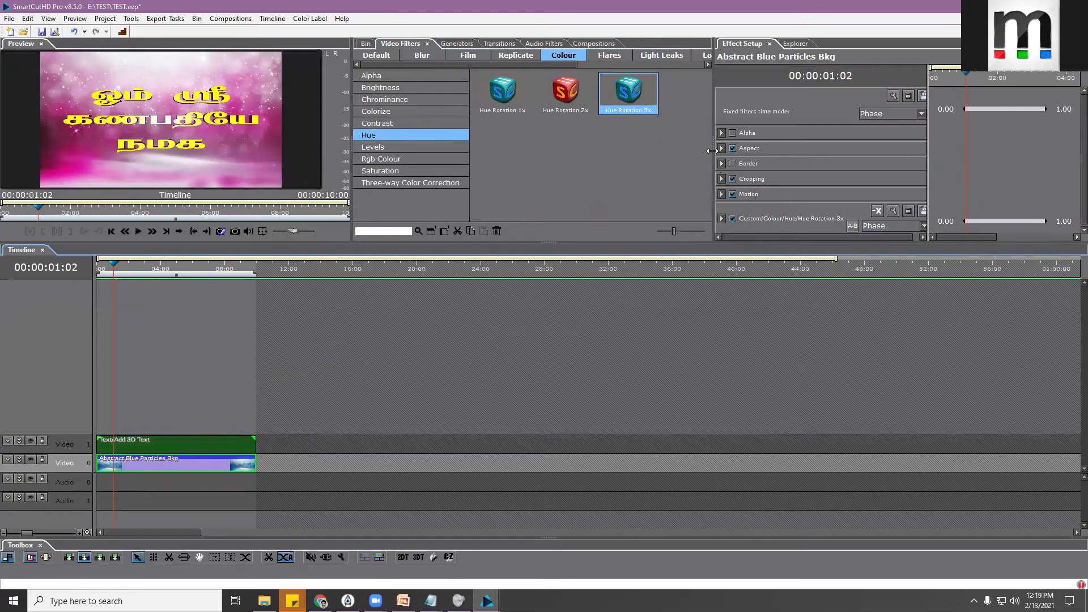
{"action": "left_click", "coordinate": [686, 152]}
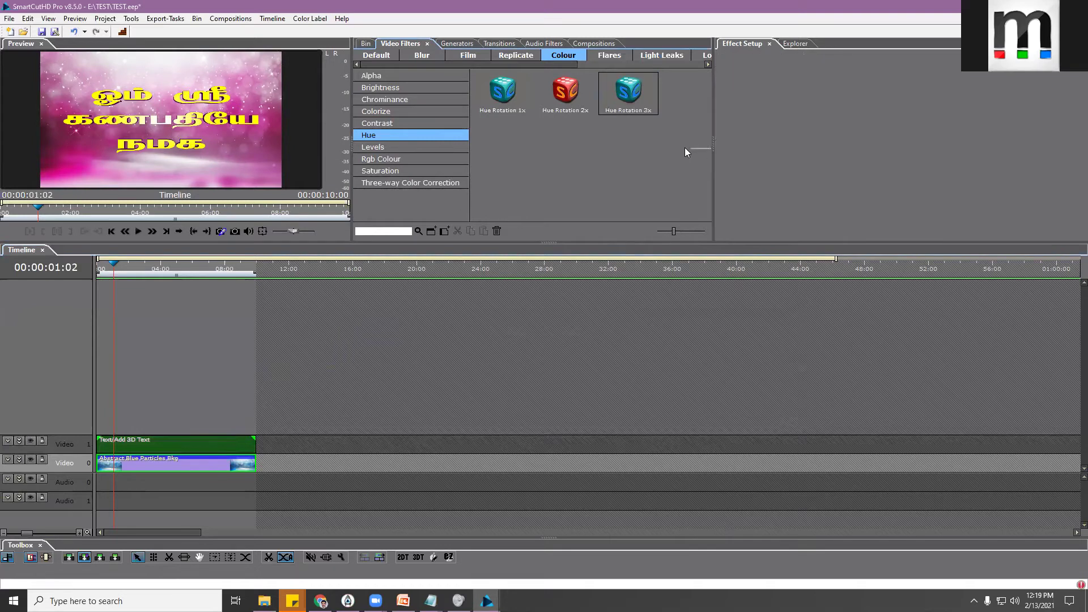
{"action": "left_click", "coordinate": [170, 458]}
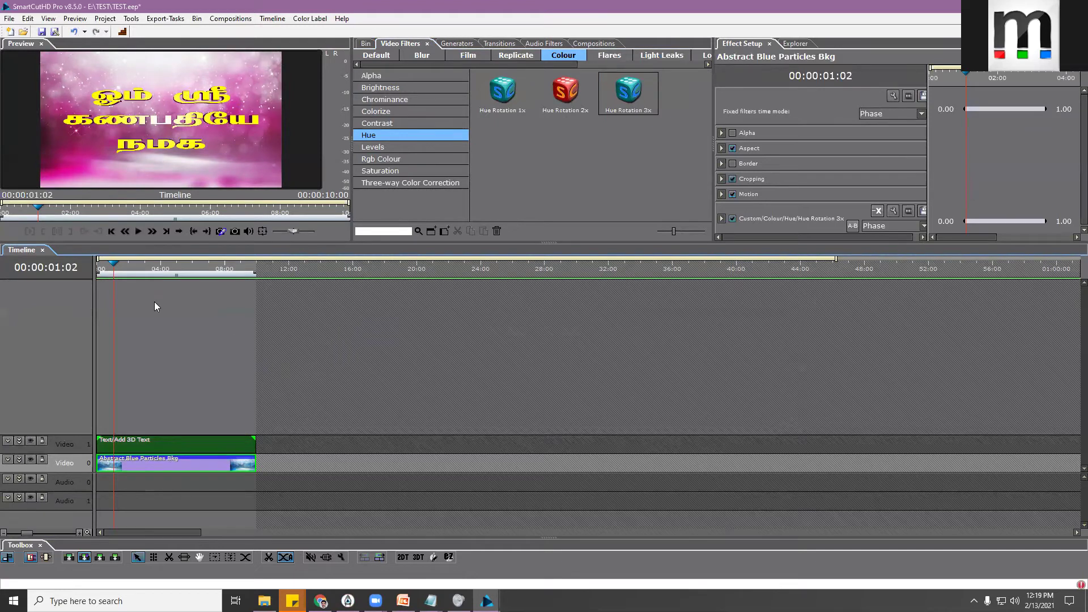
{"action": "left_click", "coordinate": [126, 271]}
{"action": "left_click_drag", "start_coordinate": [123, 270], "coordinate": [166, 263]}
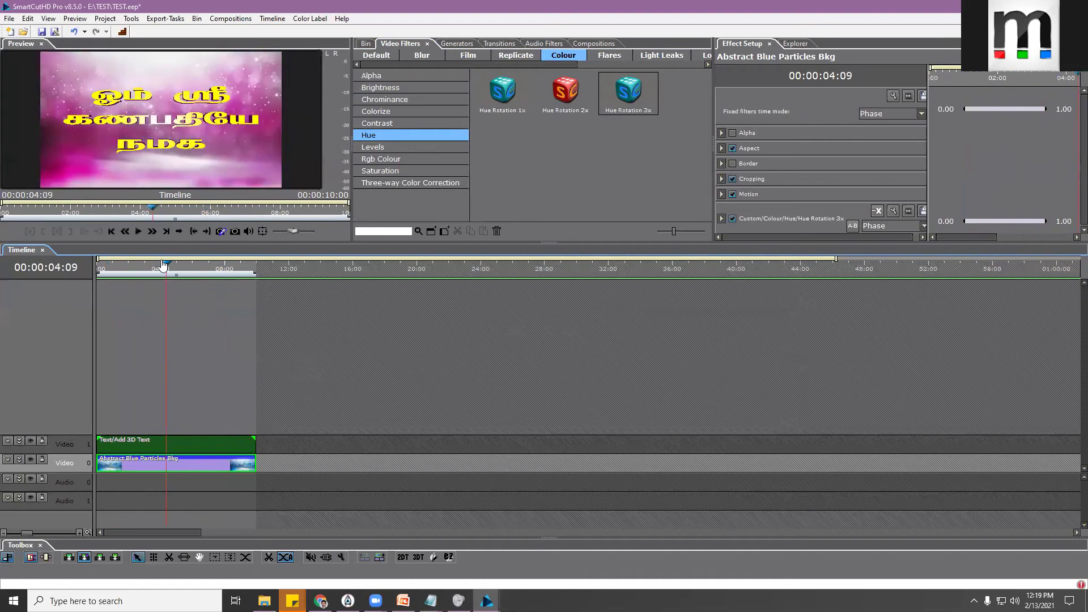
Open the Text/Add 3D Text clip's text settings, select all three title lines and review the font and size options
{"action": "left_click", "coordinate": [161, 448]}
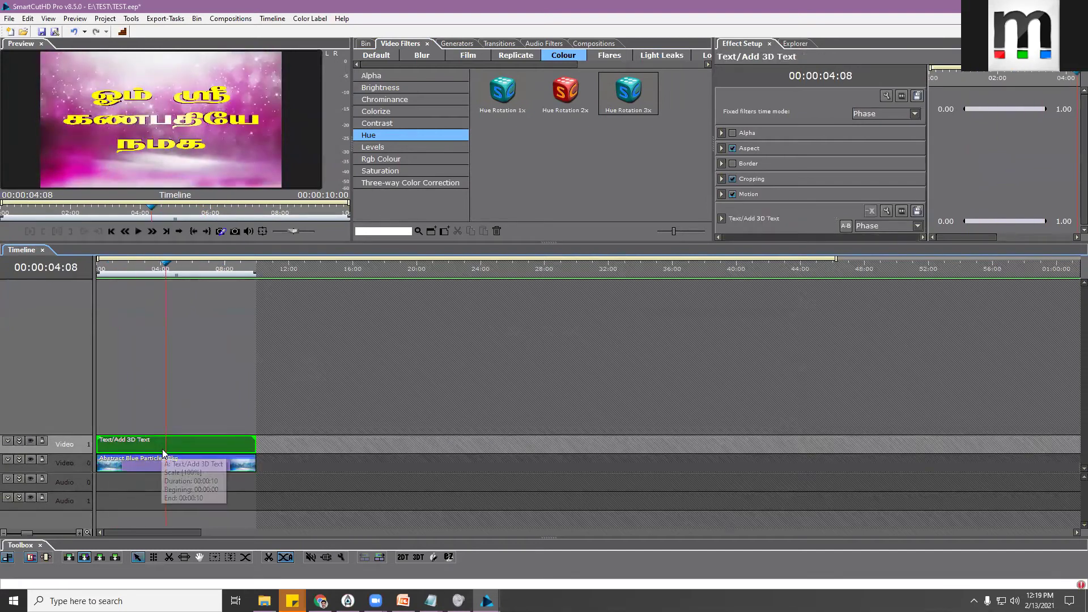
{"action": "double_click", "coordinate": [754, 218]}
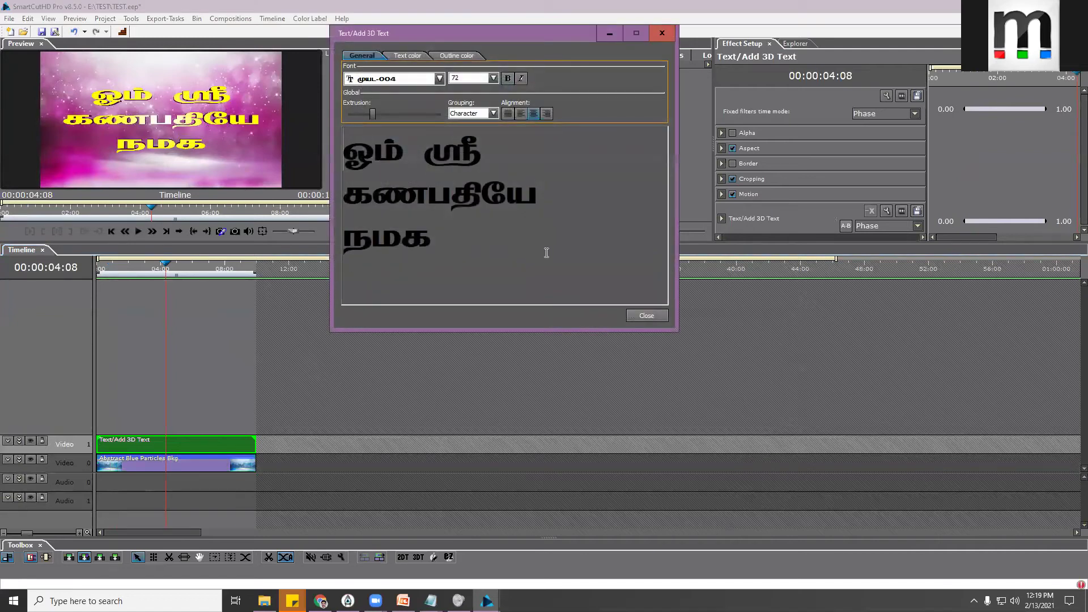
{"action": "left_click_drag", "start_coordinate": [546, 254], "coordinate": [311, 145]}
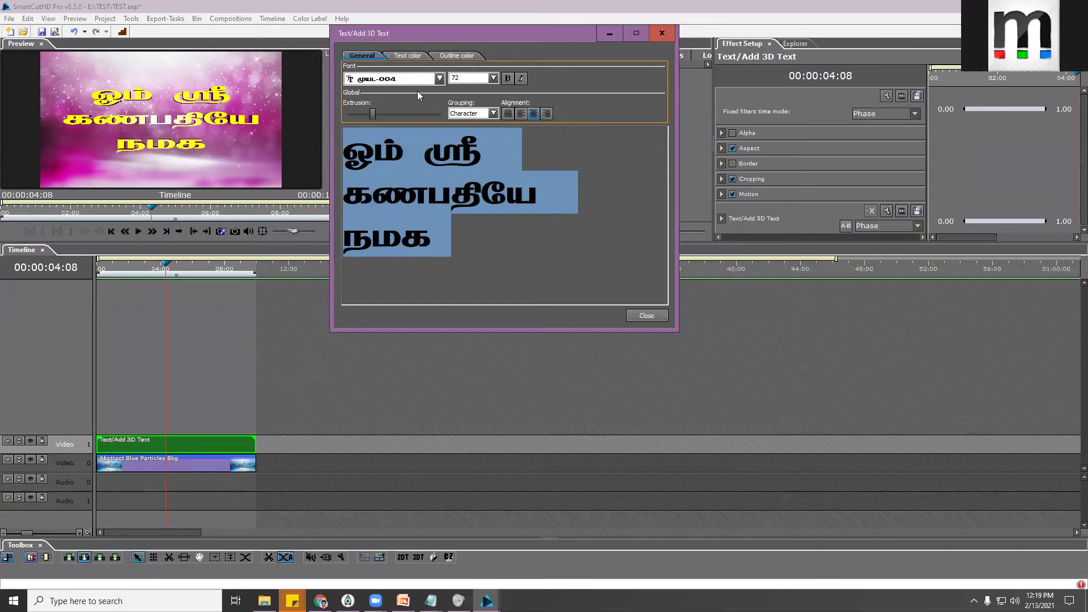
{"action": "left_click", "coordinate": [446, 246]}
{"action": "left_click_drag", "start_coordinate": [446, 245], "coordinate": [343, 139]}
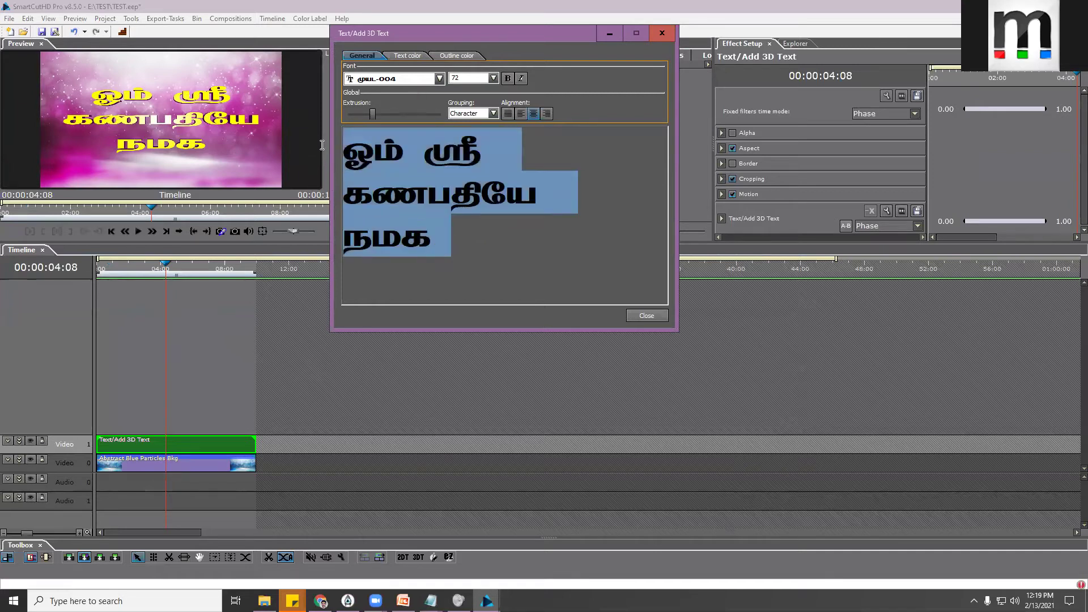
{"action": "left_click", "coordinate": [448, 244]}
{"action": "left_click_drag", "start_coordinate": [448, 244], "coordinate": [306, 147]}
{"action": "left_click", "coordinate": [404, 83]}
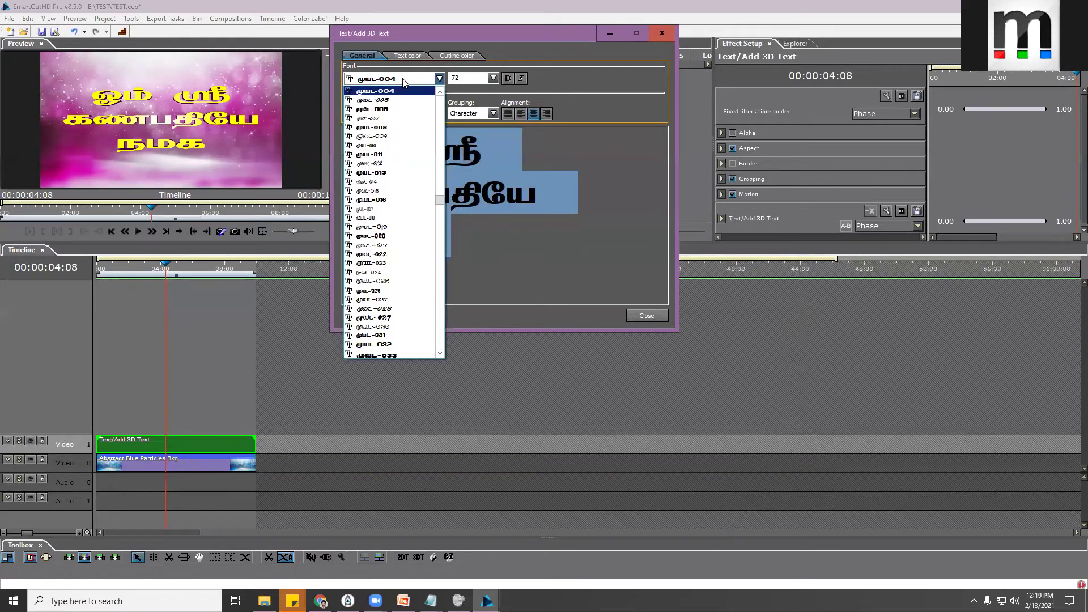
{"action": "left_click", "coordinate": [373, 82]}
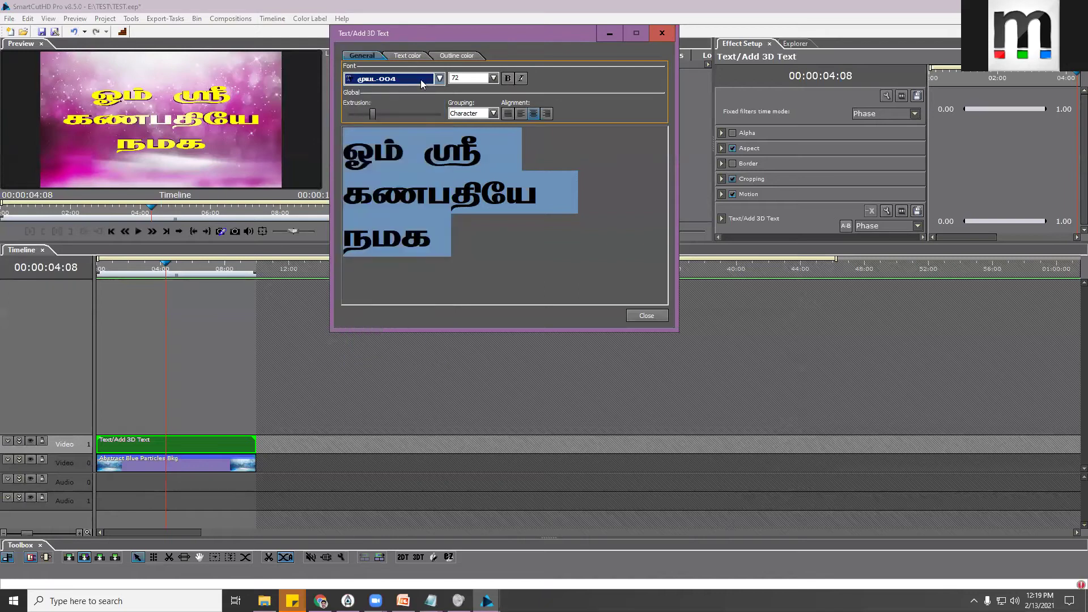
{"action": "left_click", "coordinate": [468, 78]}
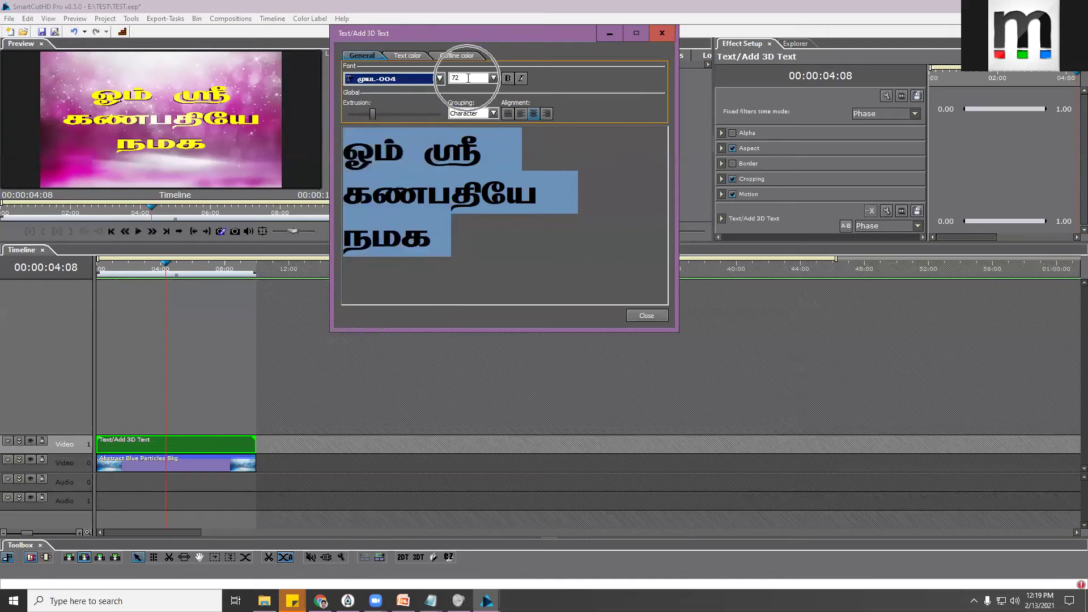
Try italic and bold on the selected title text and restore the regular style
{"action": "left_click", "coordinate": [520, 82]}
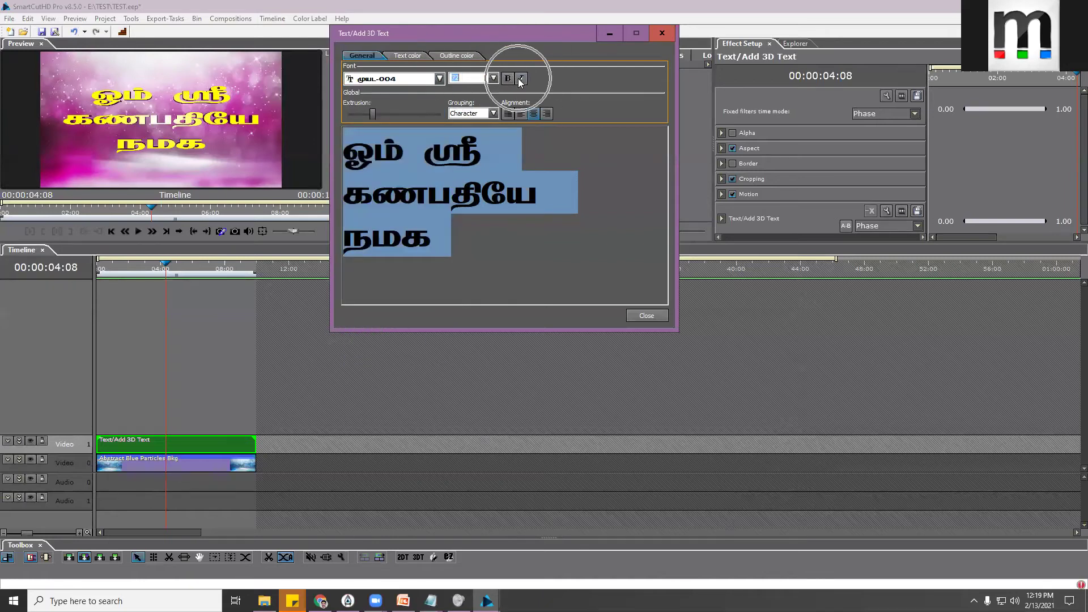
{"action": "left_click", "coordinate": [521, 83]}
{"action": "left_click", "coordinate": [509, 81]}
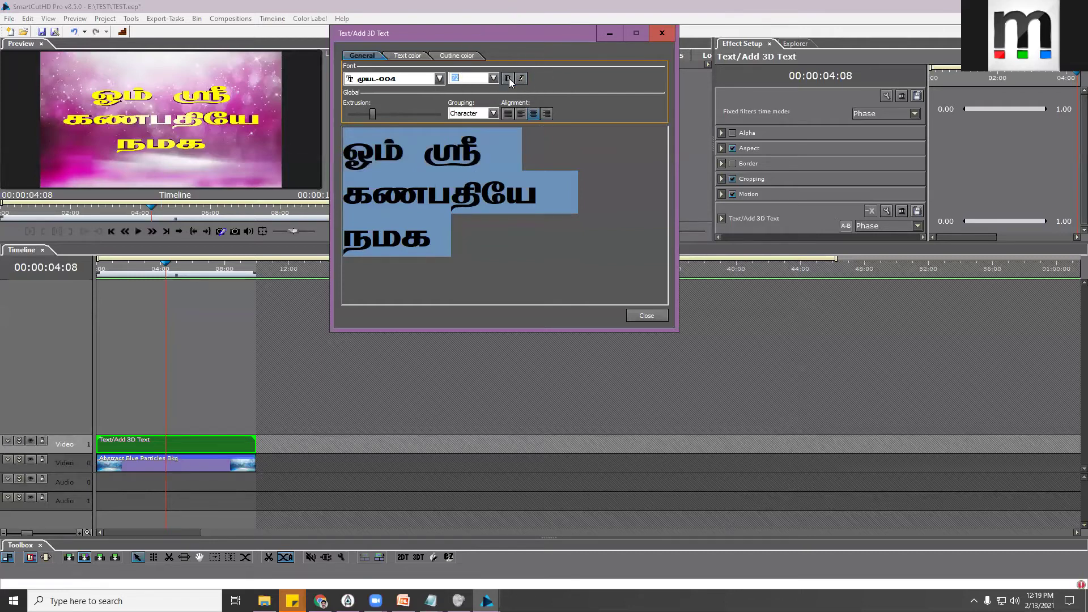
{"action": "left_click", "coordinate": [510, 81]}
{"action": "left_click", "coordinate": [510, 80]}
{"action": "left_click", "coordinate": [522, 82]}
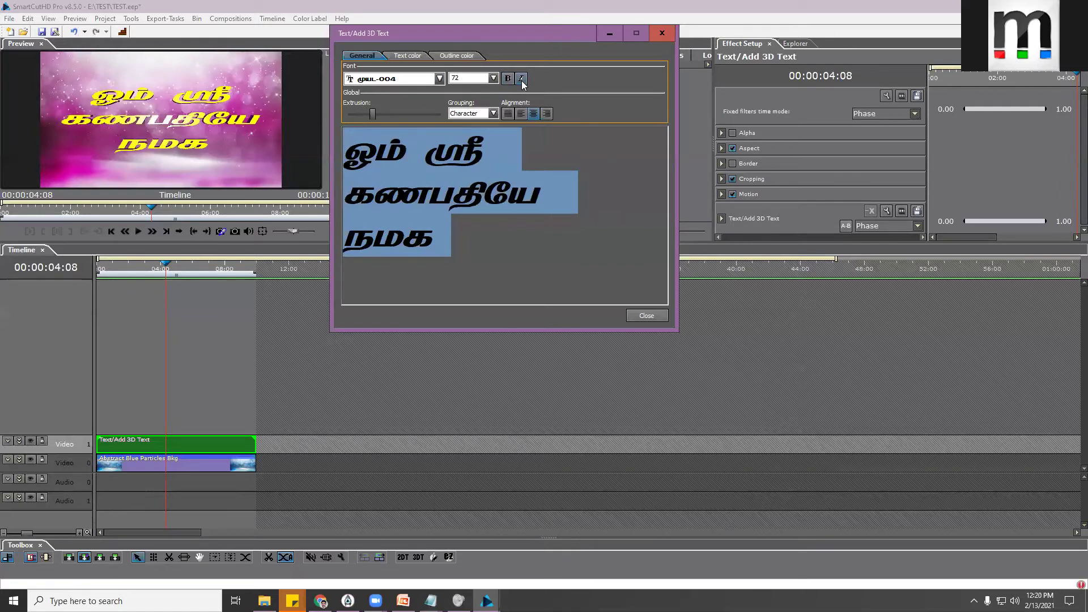
{"action": "left_click", "coordinate": [522, 81]}
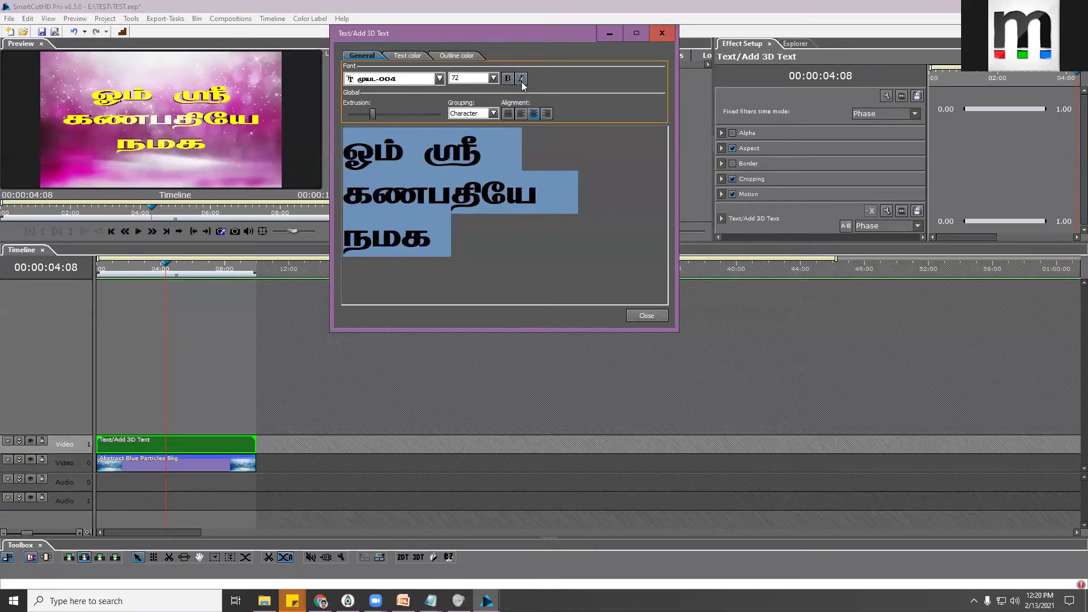
Try a low extrusion on the 3D title, raise it to 97 and close the text settings
{"action": "left_click", "coordinate": [391, 239]}
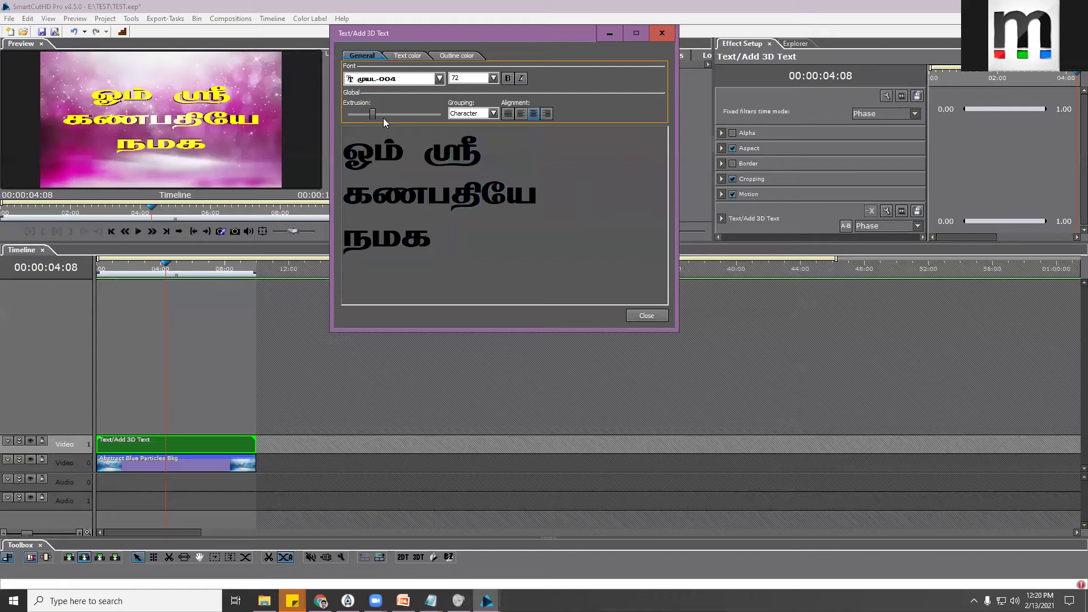
{"action": "left_click", "coordinate": [369, 116]}
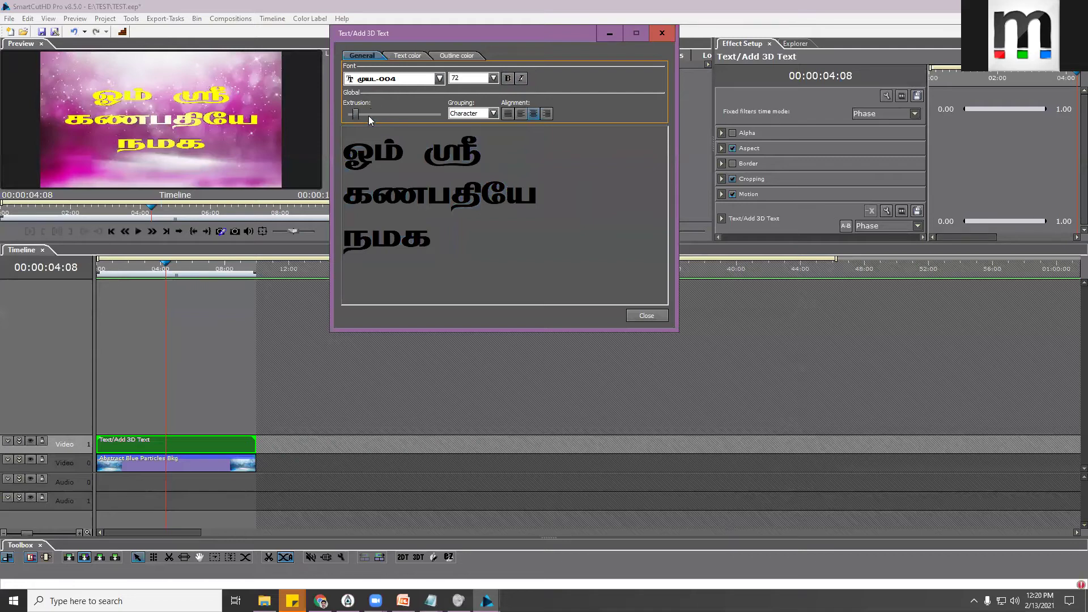
{"action": "left_click_drag", "start_coordinate": [355, 115], "coordinate": [437, 120]}
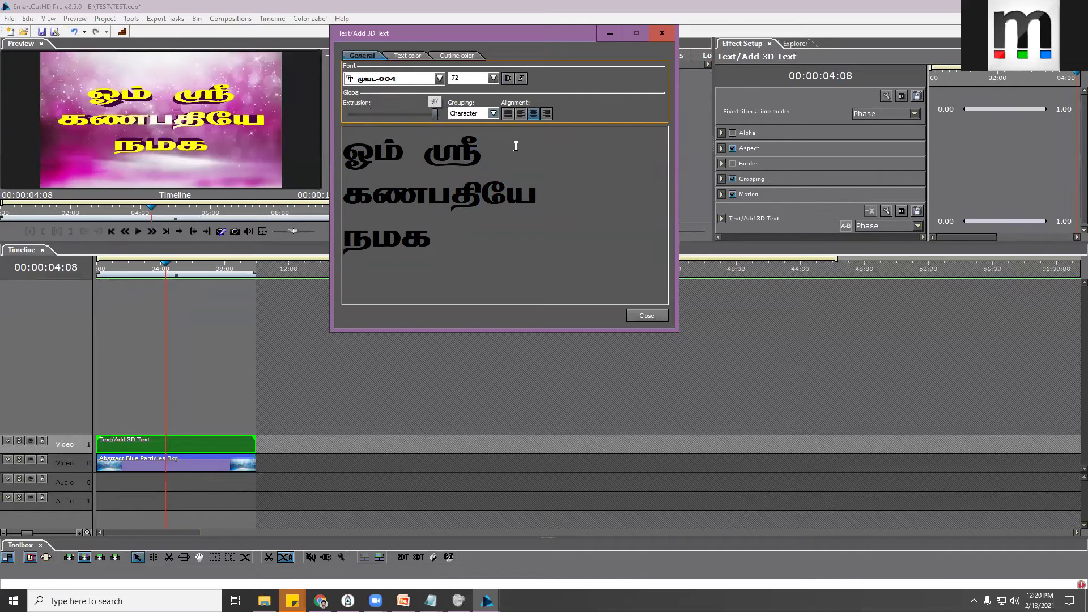
{"action": "left_click", "coordinate": [651, 316]}
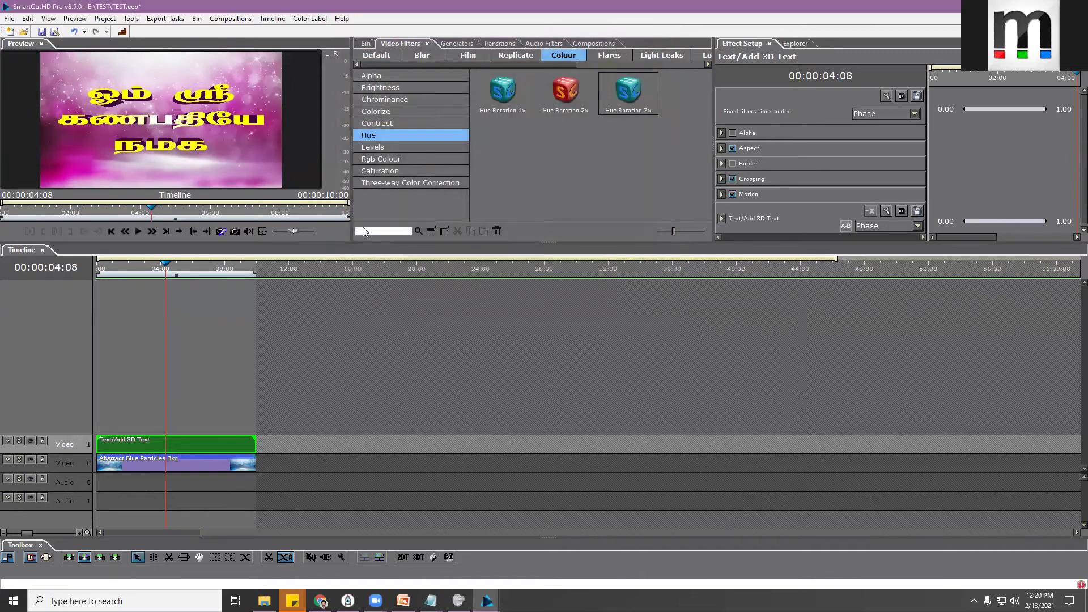
Enlarge the preview in width and height, and reopen the 3D text settings beside the previewed title
{"action": "scroll", "coordinate": [345, 210], "scroll_direction": "down", "scroll_amount": 3}
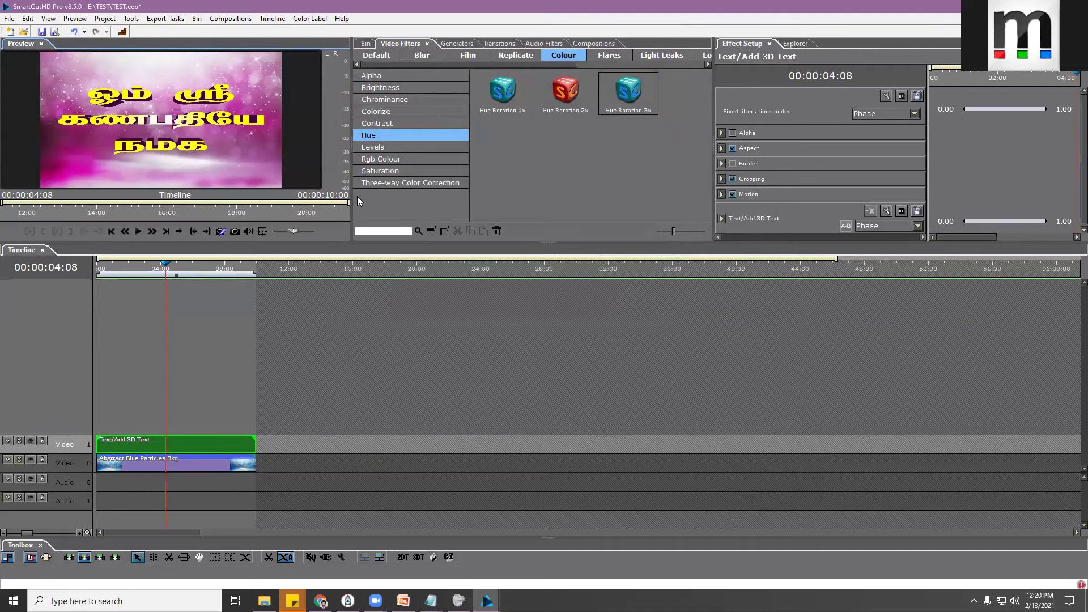
{"action": "left_click_drag", "start_coordinate": [352, 171], "coordinate": [837, 171]}
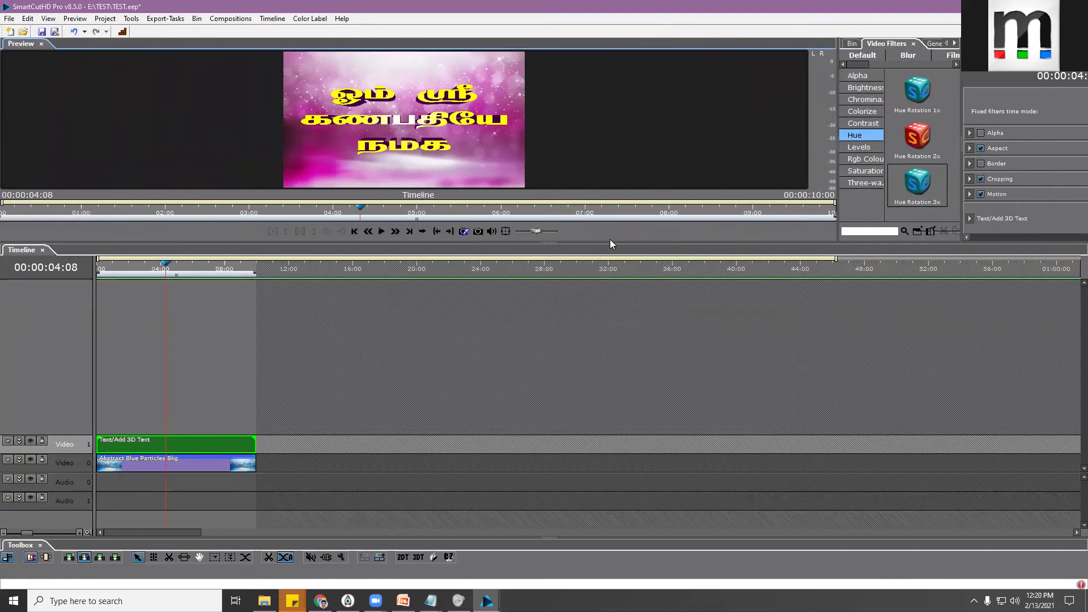
{"action": "left_click_drag", "start_coordinate": [612, 244], "coordinate": [573, 431]}
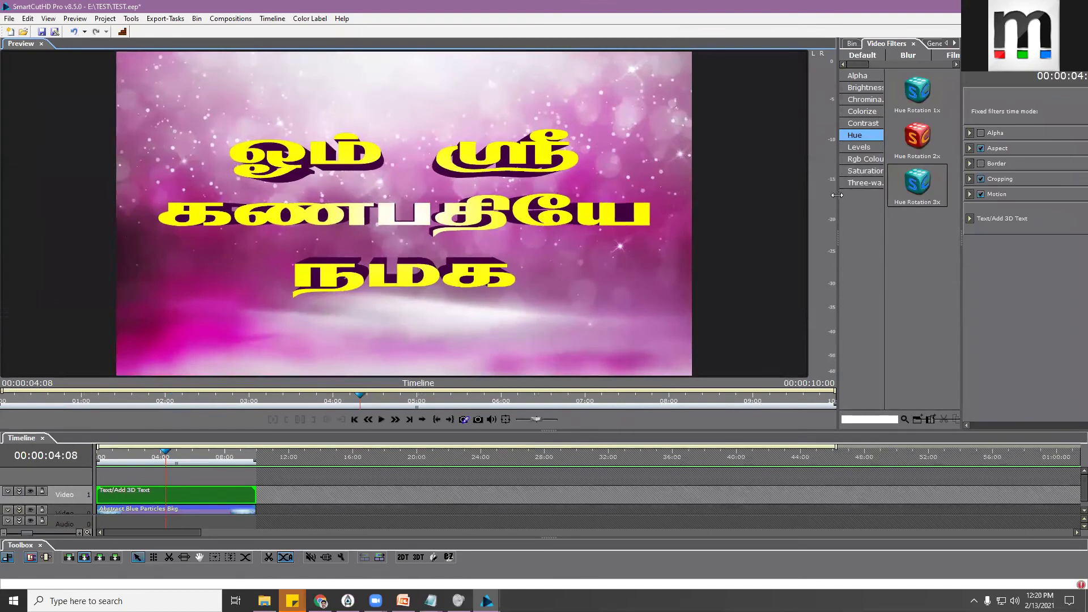
{"action": "left_click", "coordinate": [217, 493]}
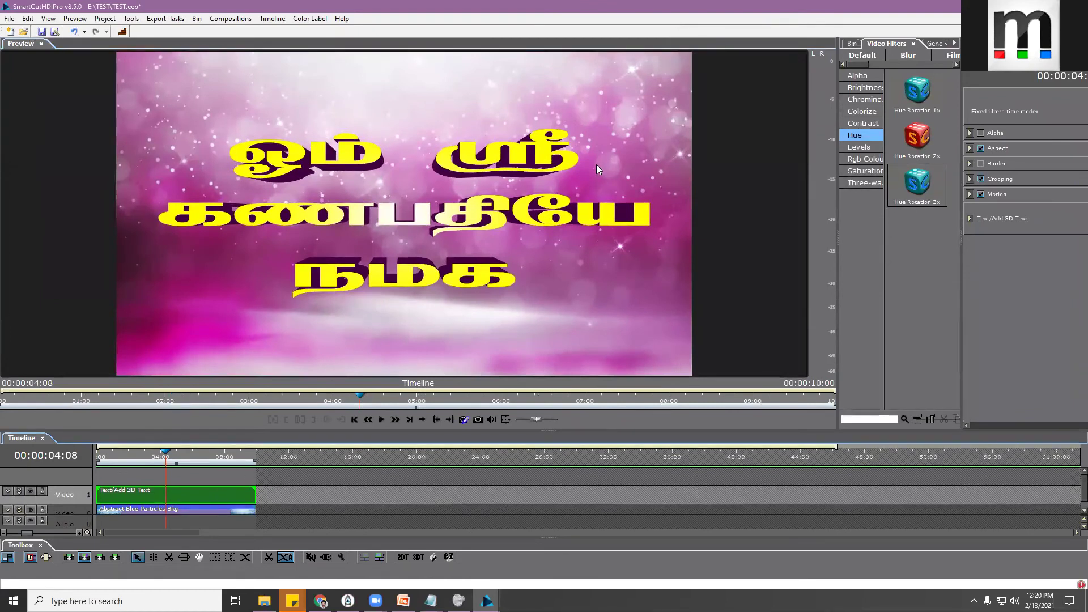
{"action": "double_click", "coordinate": [679, 129]}
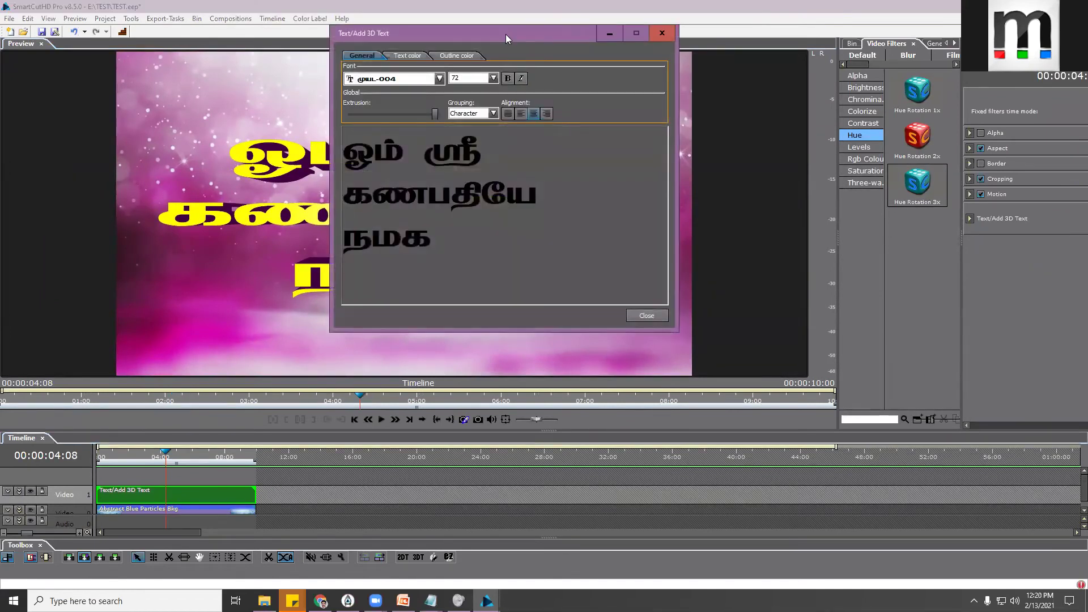
{"action": "left_click_drag", "start_coordinate": [514, 33], "coordinate": [883, 137]}
Compare the title's extrusion at 100 and 0, and settle on a deep extrusion slightly below the maximum
{"action": "mouse_move", "coordinate": [807, 220]}
{"action": "left_mouse_down"}
{"action": "mouse_move", "coordinate": [823, 224]}
{"action": "mouse_move", "coordinate": [779, 213]}
{"action": "mouse_move", "coordinate": [807, 219]}
{"action": "left_mouse_up"}
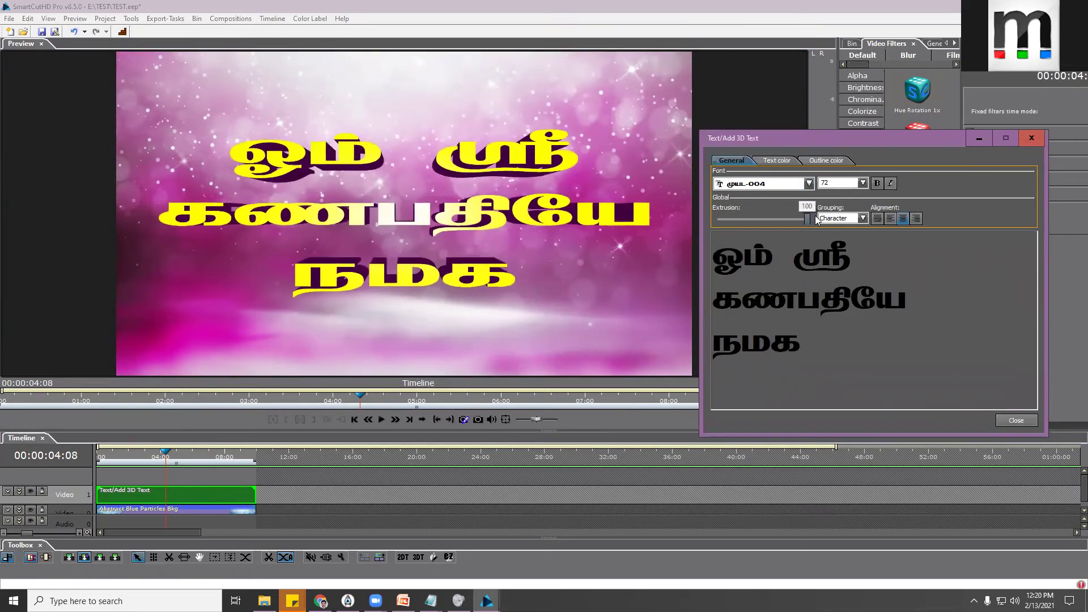
{"action": "left_click", "coordinate": [785, 220]}
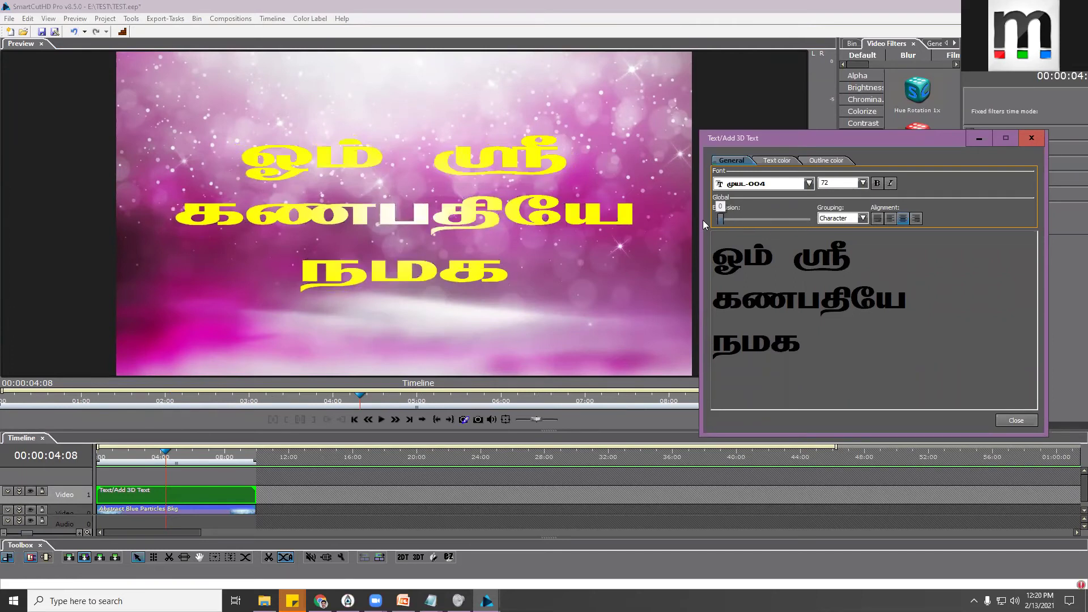
{"action": "left_click_drag", "start_coordinate": [805, 220], "coordinate": [775, 225]}
{"action": "left_click", "coordinate": [783, 225]}
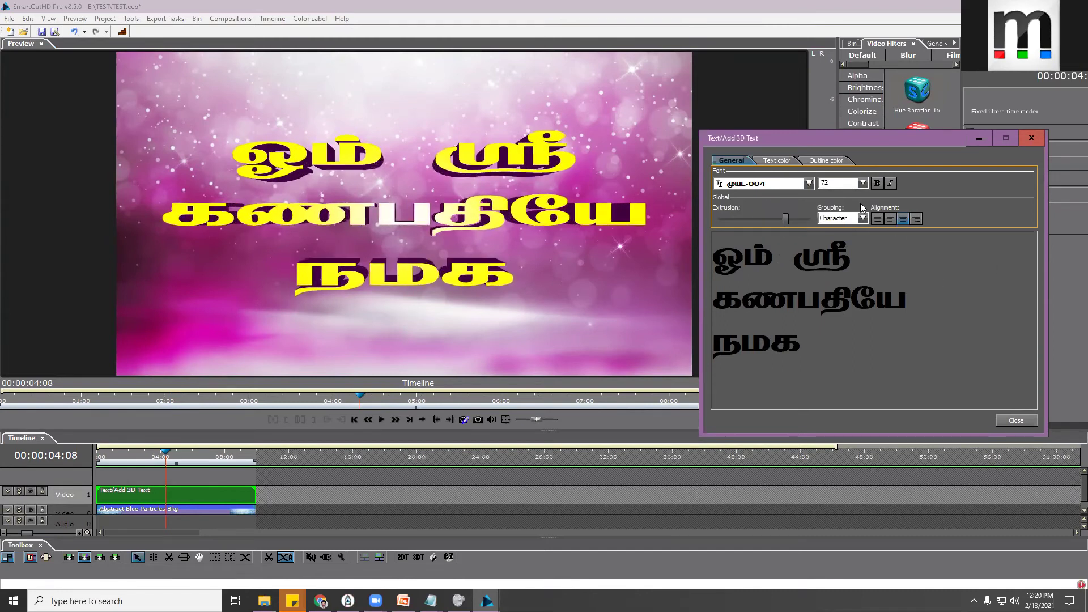
{"action": "left_click", "coordinate": [777, 162]}
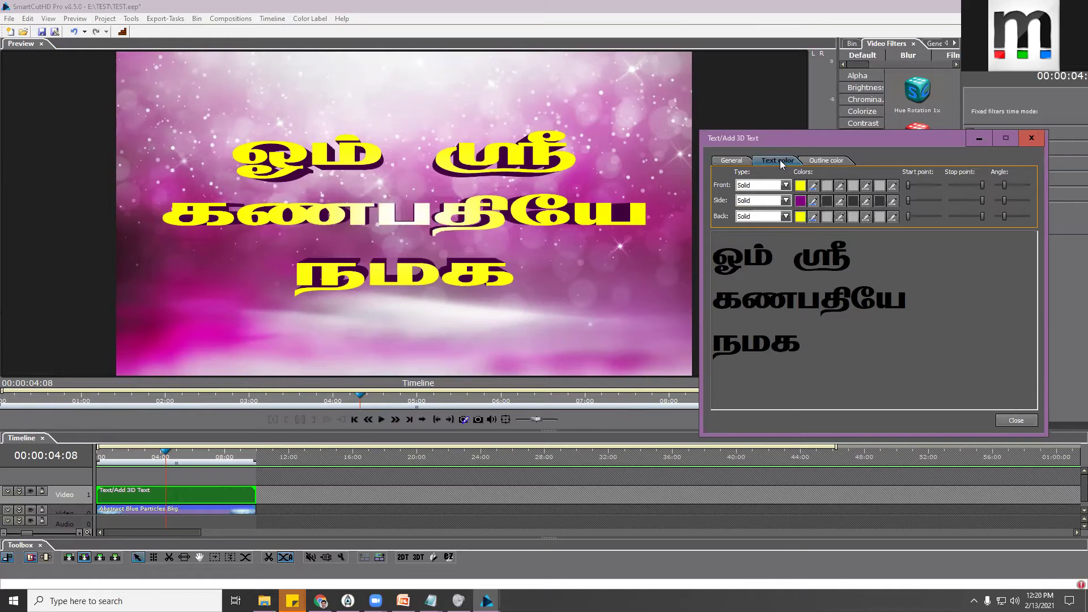
{"action": "left_click", "coordinate": [739, 162]}
{"action": "mouse_move", "coordinate": [785, 219]}
{"action": "left_mouse_down"}
{"action": "mouse_move", "coordinate": [807, 220]}
{"action": "mouse_move", "coordinate": [795, 219]}
{"action": "left_mouse_up"}
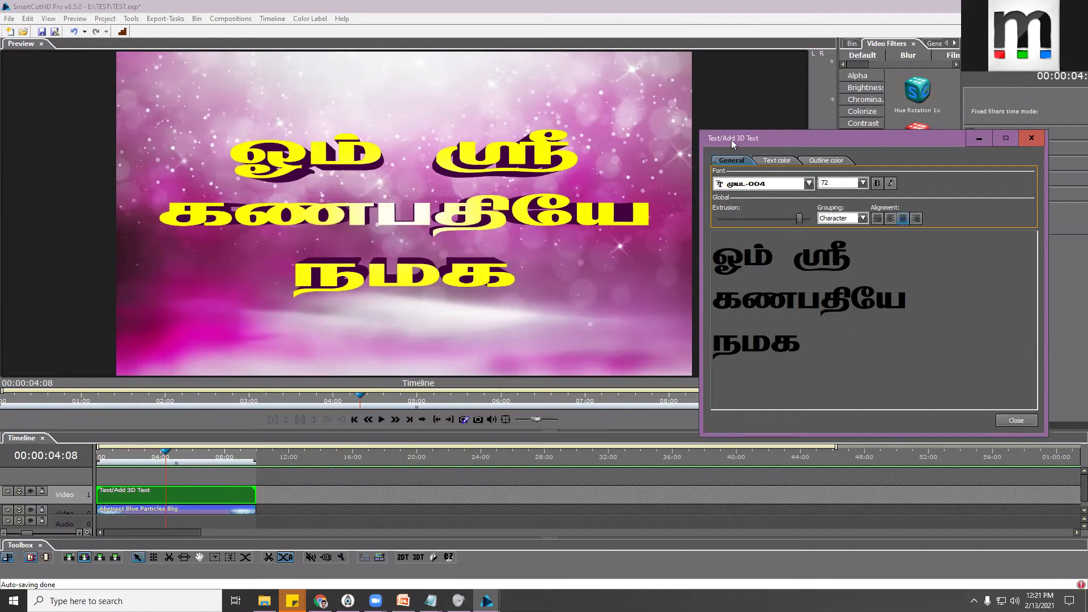
Try the second grouping option for the 3D title and set the grouping back to Character
{"action": "left_click", "coordinate": [834, 220]}
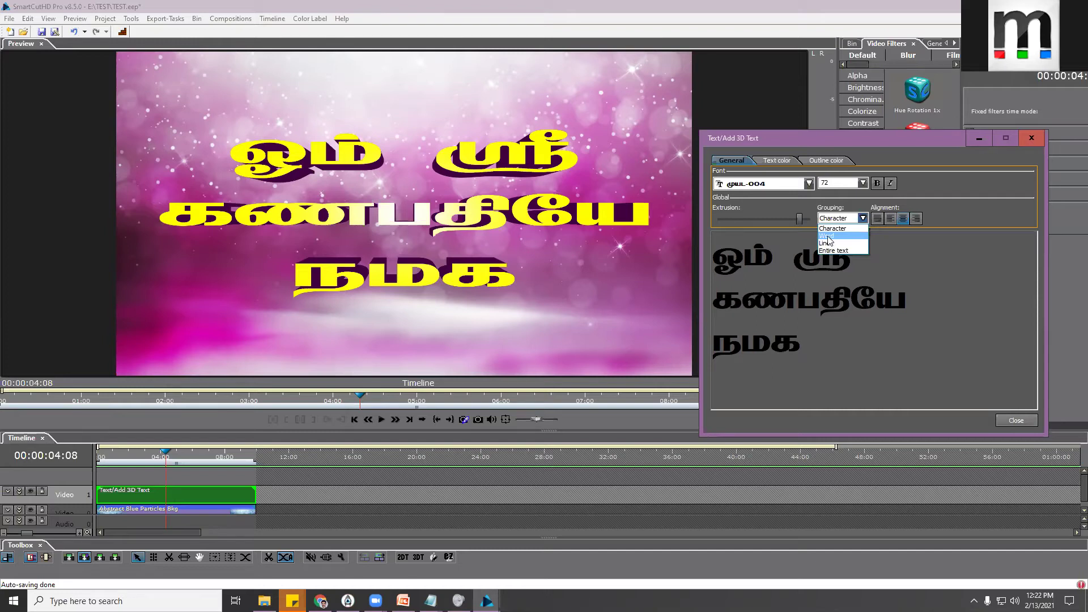
{"action": "left_click", "coordinate": [828, 236]}
{"action": "left_click", "coordinate": [835, 221]}
{"action": "left_click", "coordinate": [839, 229]}
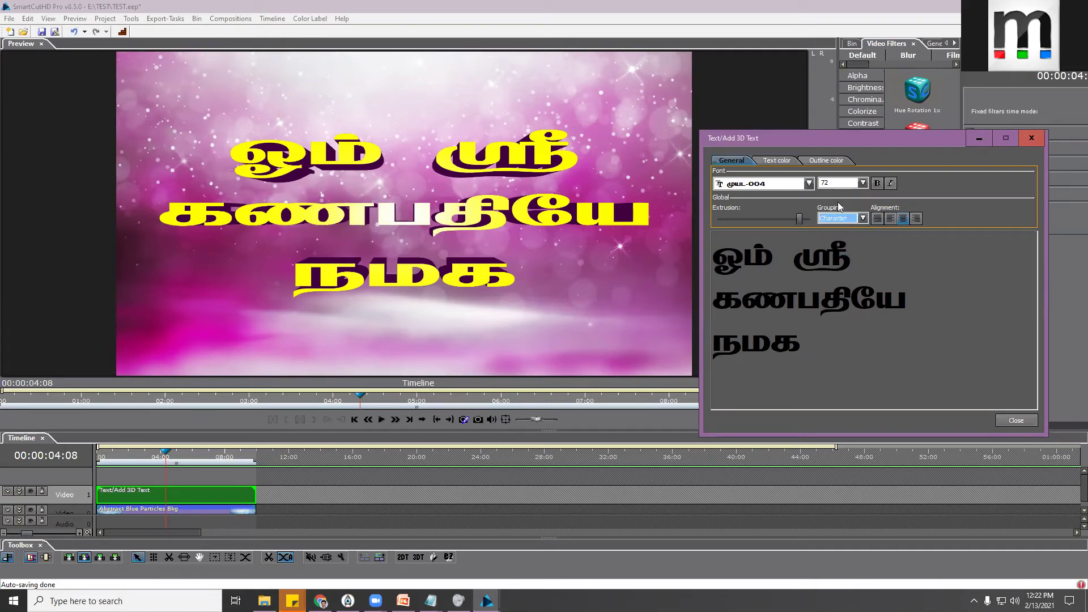
Look at the title's front, side and back colour settings, and return to the general text settings
{"action": "left_click", "coordinate": [771, 159]}
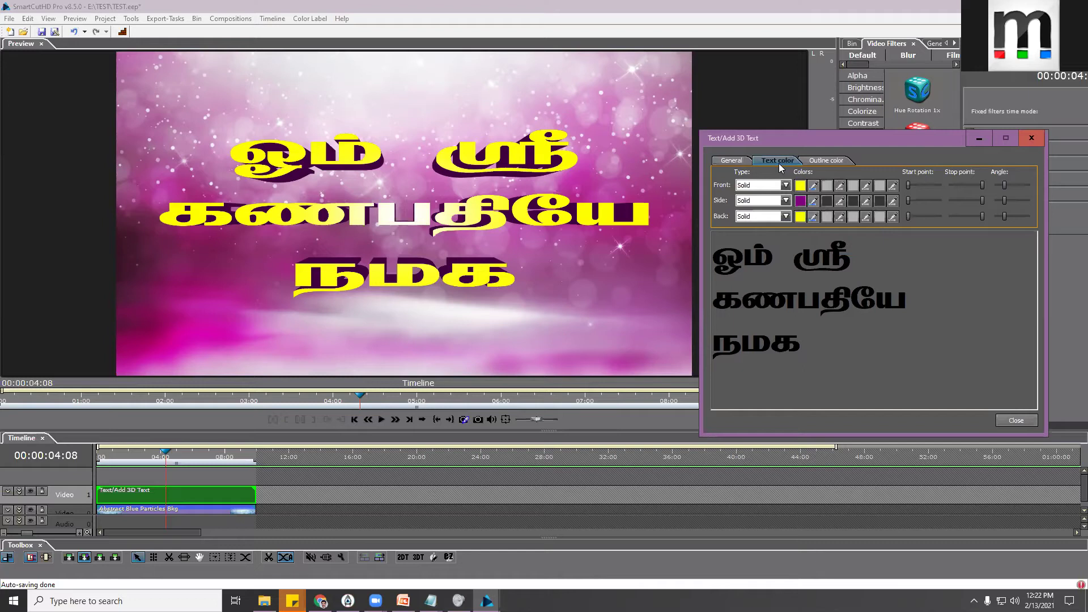
{"action": "left_click", "coordinate": [731, 161]}
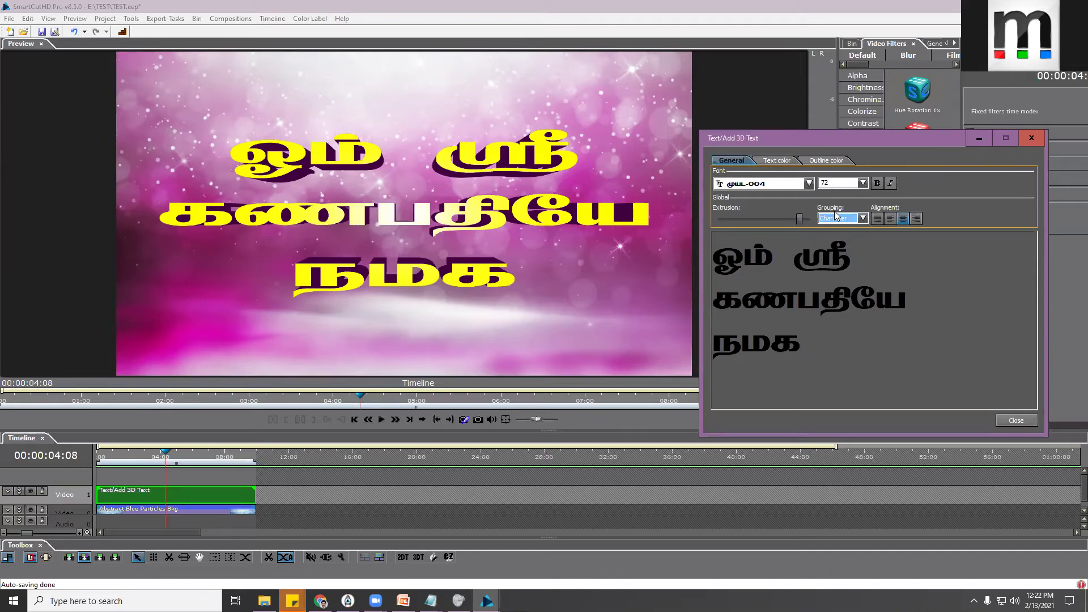
{"action": "left_click_drag", "start_coordinate": [758, 141], "coordinate": [614, 139]}
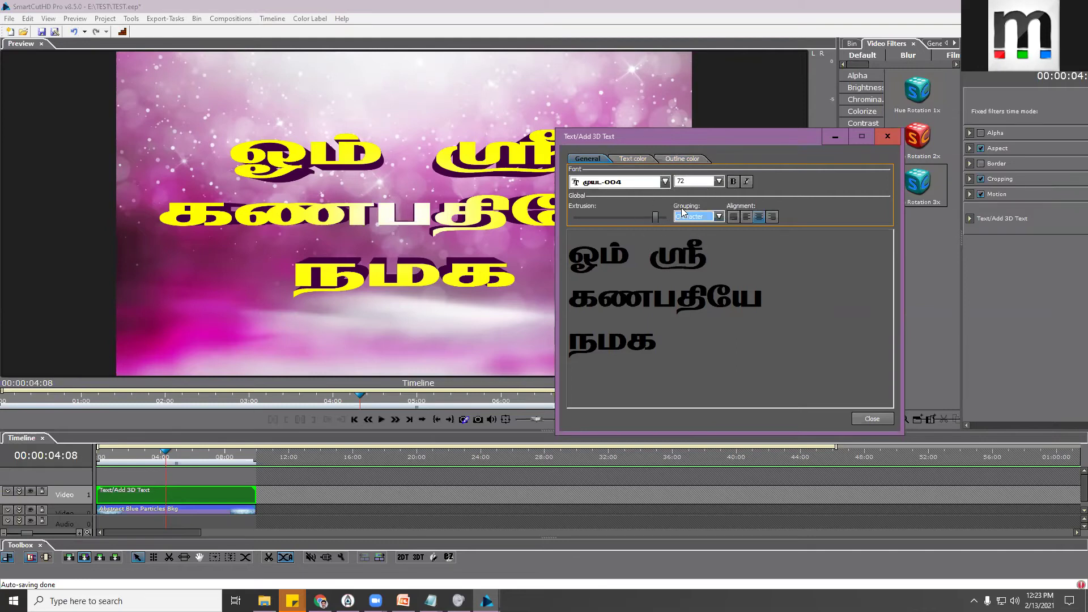
Look through the title's grouping options, its outline colour settings and the available fill types for the text's front face
{"action": "left_click", "coordinate": [686, 215]}
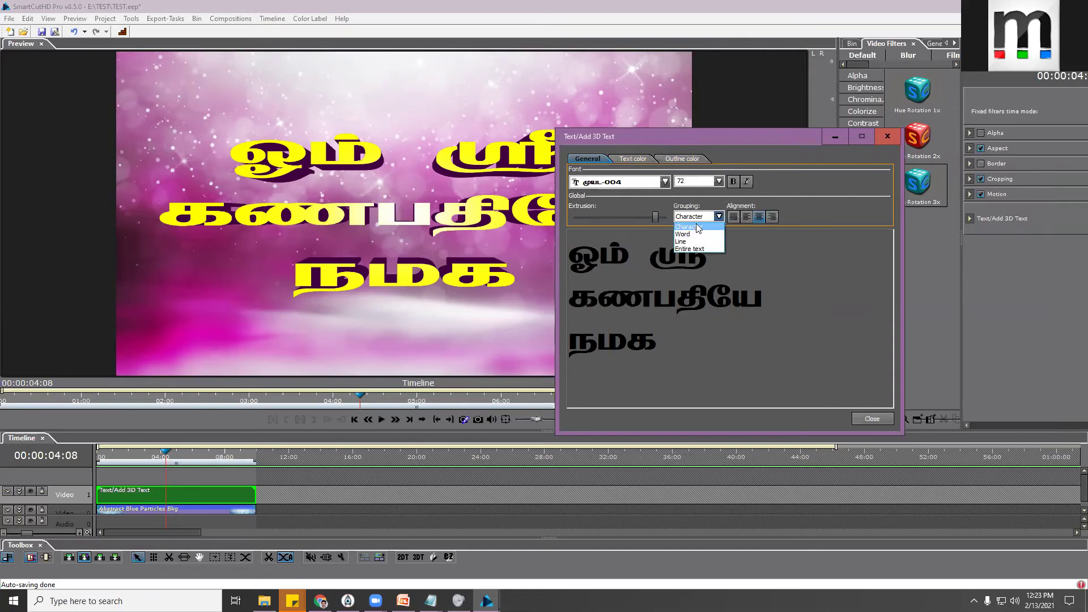
{"action": "left_click", "coordinate": [635, 160]}
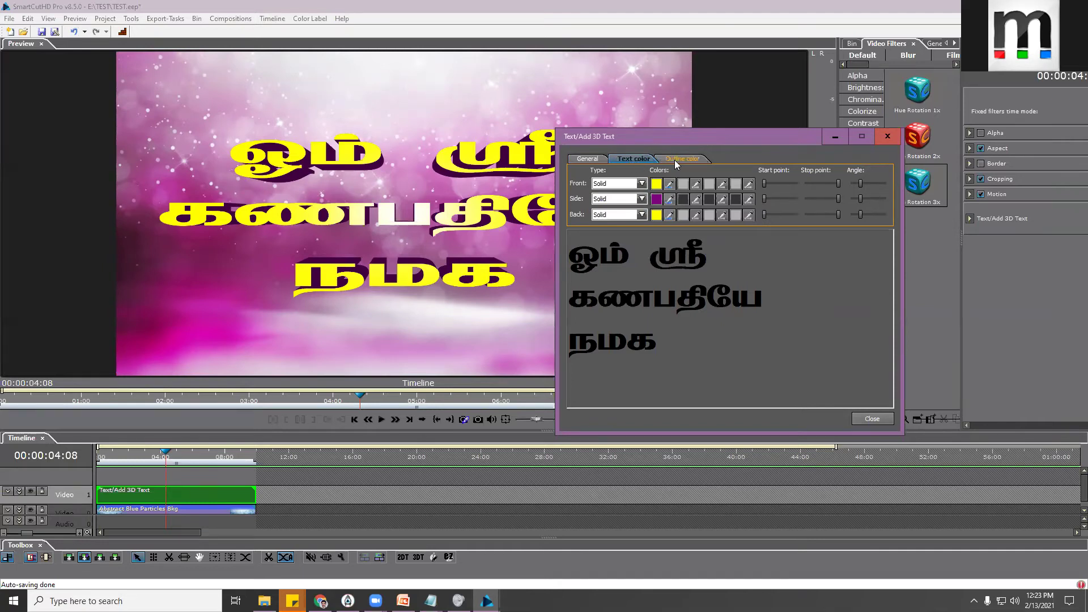
{"action": "left_click", "coordinate": [694, 161]}
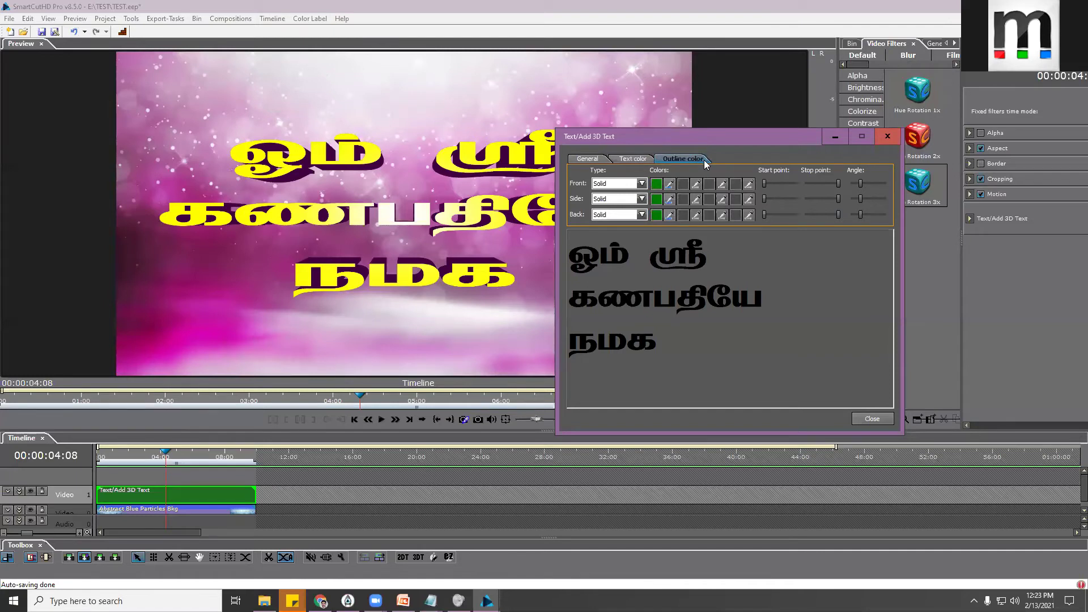
{"action": "left_click", "coordinate": [639, 159]}
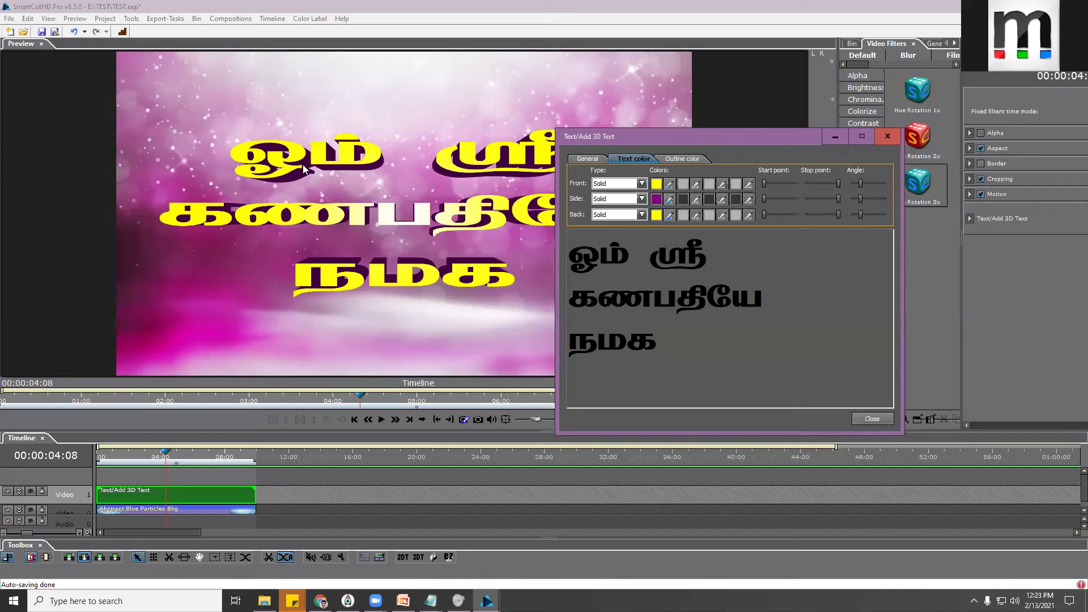
{"action": "left_click", "coordinate": [605, 189]}
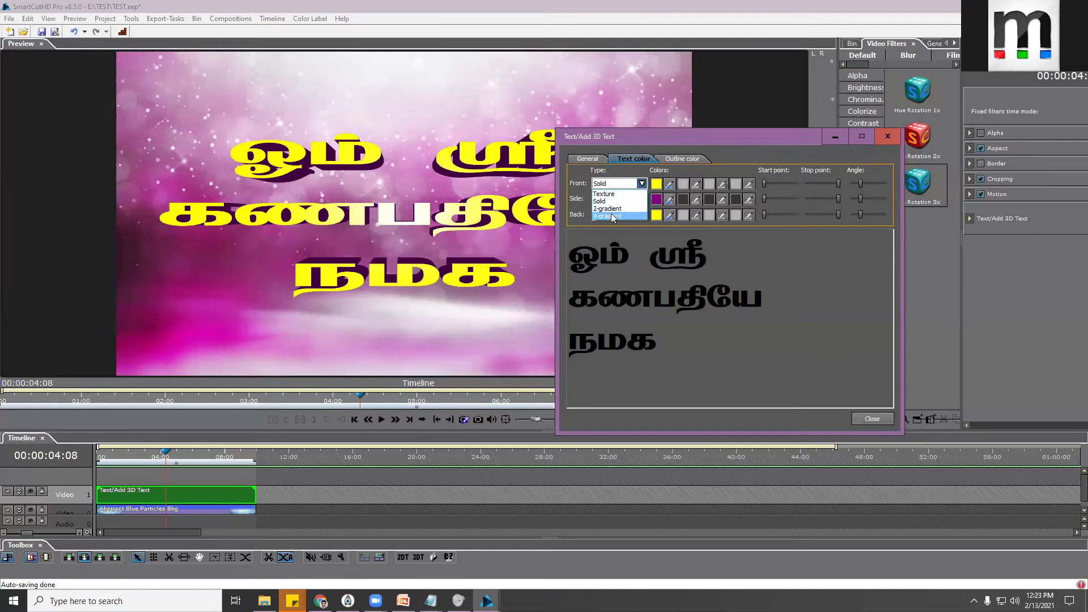
{"action": "left_click", "coordinate": [603, 182]}
{"action": "left_click", "coordinate": [606, 184]}
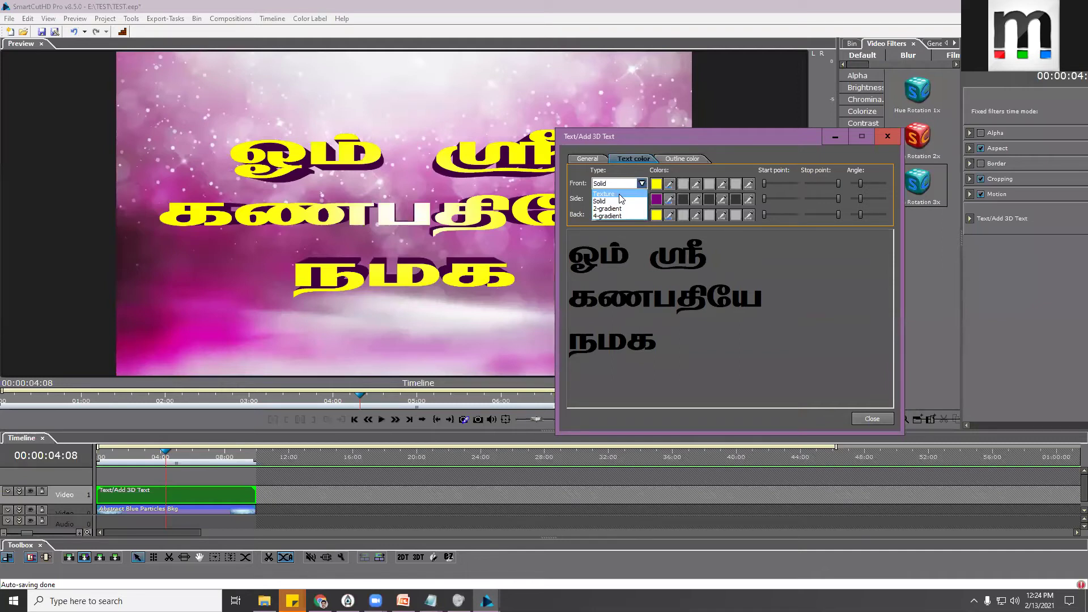
Select all three lines of the title text and set their front fill type to Texture
{"action": "left_click", "coordinate": [621, 195]}
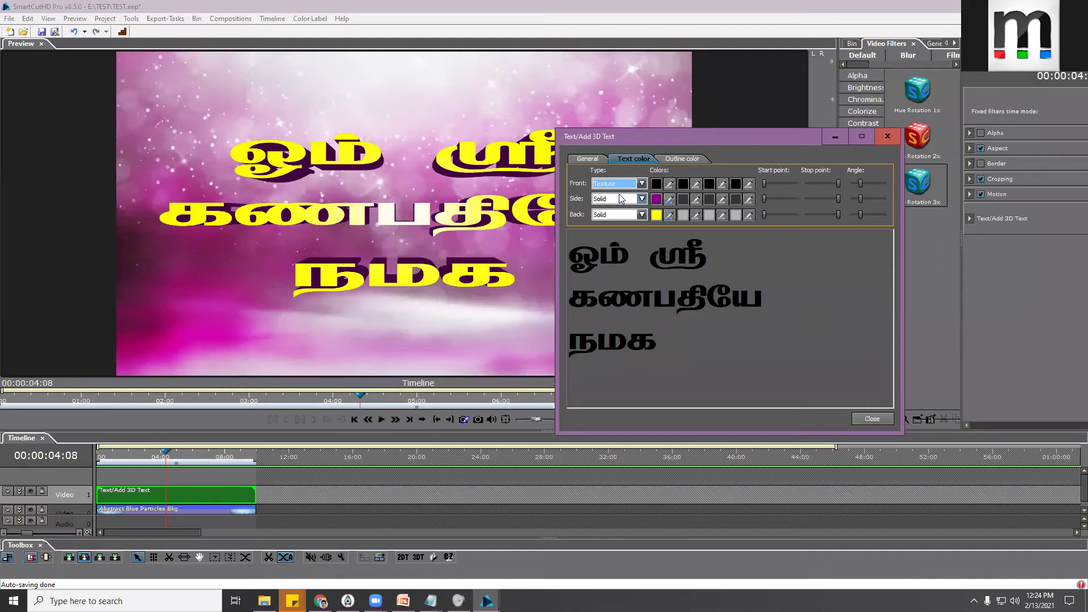
{"action": "left_click", "coordinate": [622, 269]}
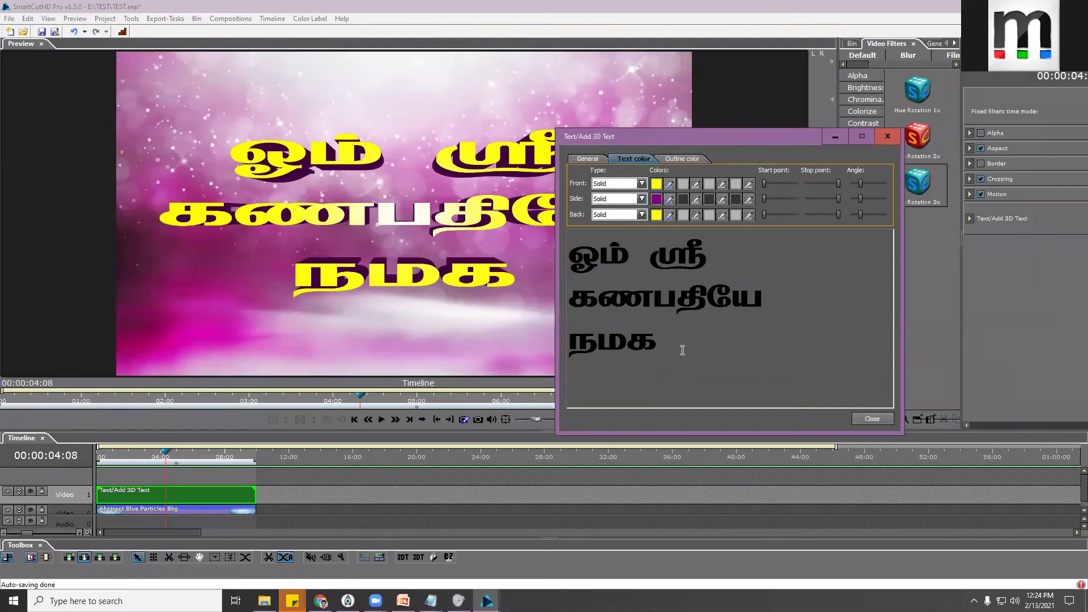
{"action": "left_click_drag", "start_coordinate": [677, 345], "coordinate": [561, 257]}
{"action": "left_click", "coordinate": [624, 183]}
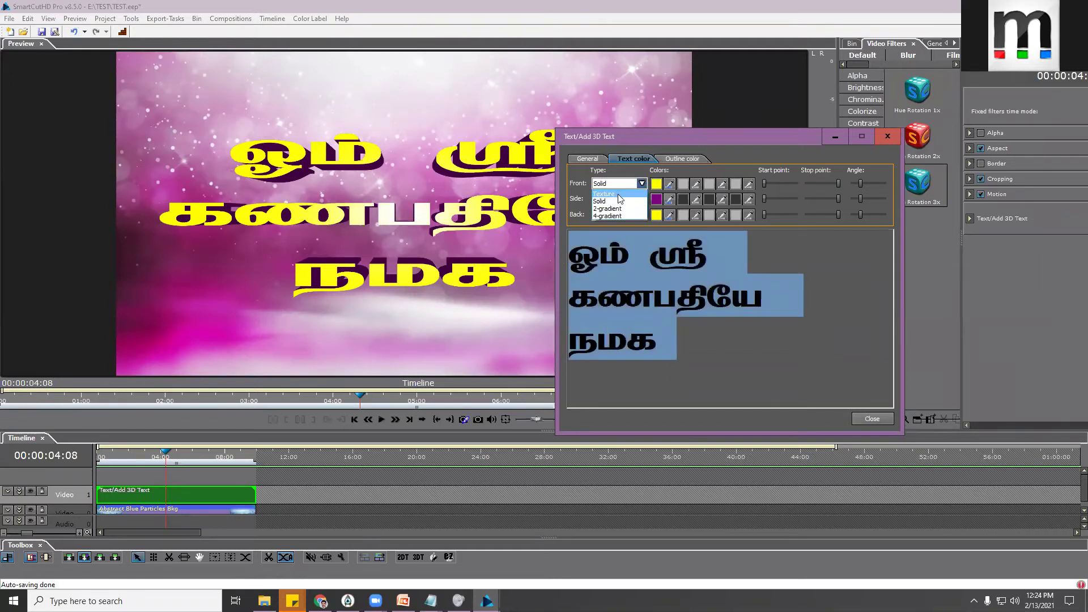
{"action": "left_click", "coordinate": [621, 195]}
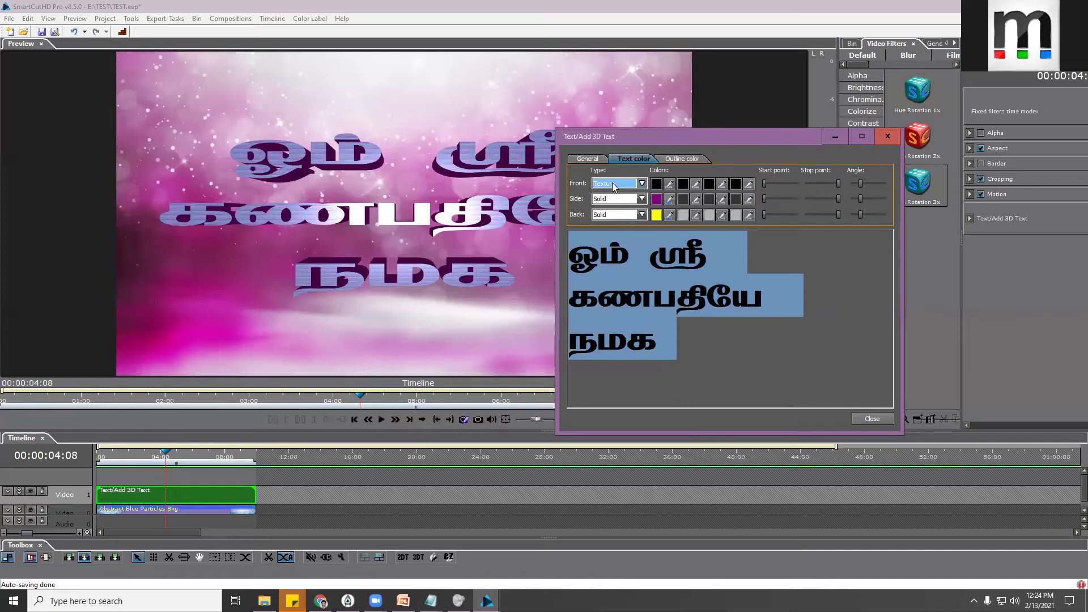
Examine the general settings, the side fill types and the outline's front fill types, and return to the text colour settings
{"action": "left_click", "coordinate": [587, 159]}
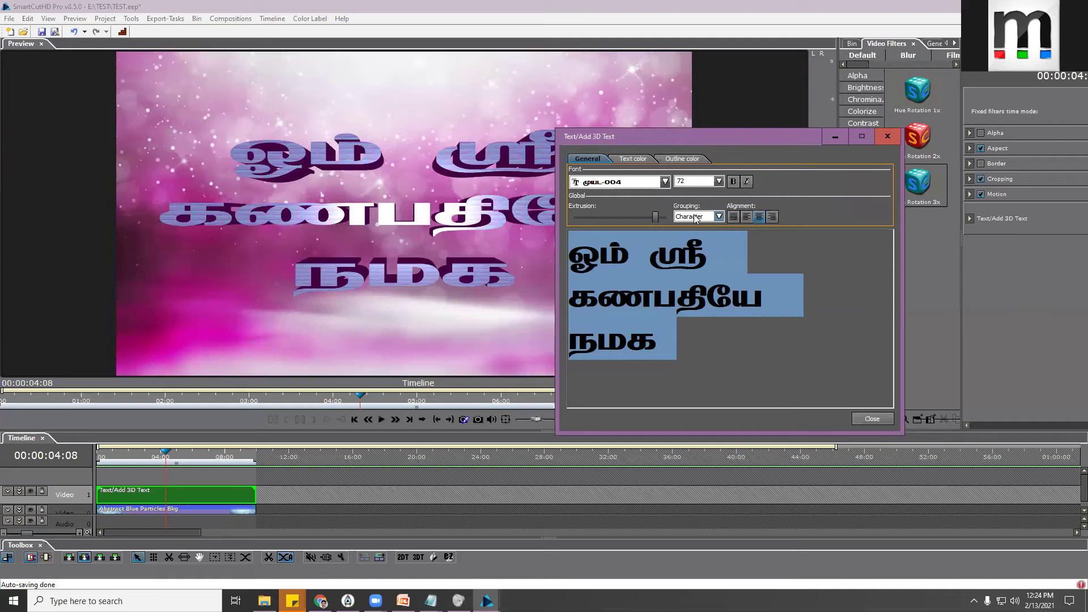
{"action": "left_click", "coordinate": [632, 159]}
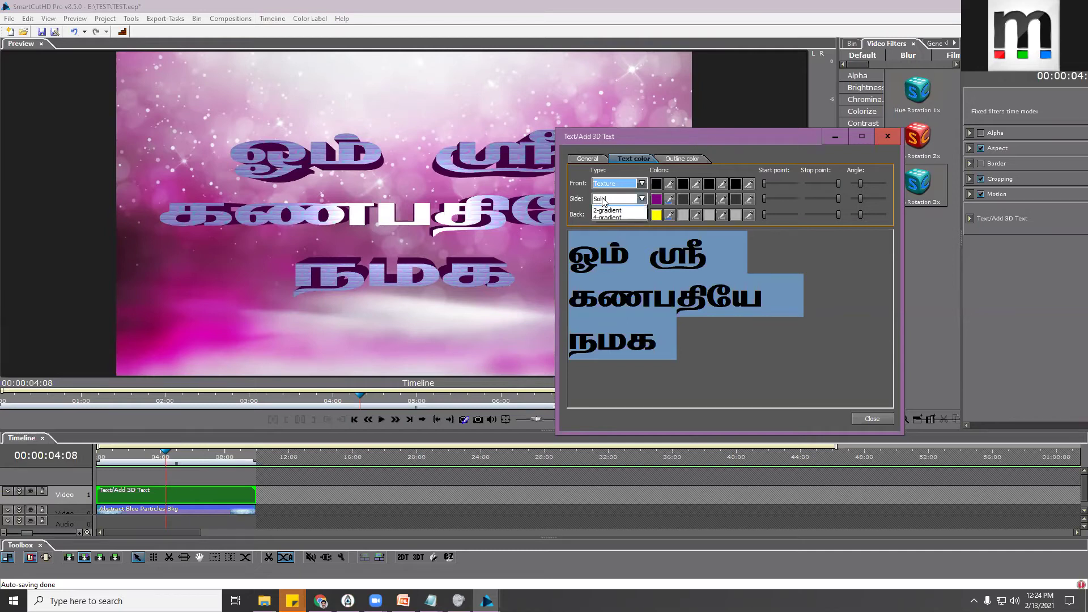
{"action": "left_click", "coordinate": [641, 199]}
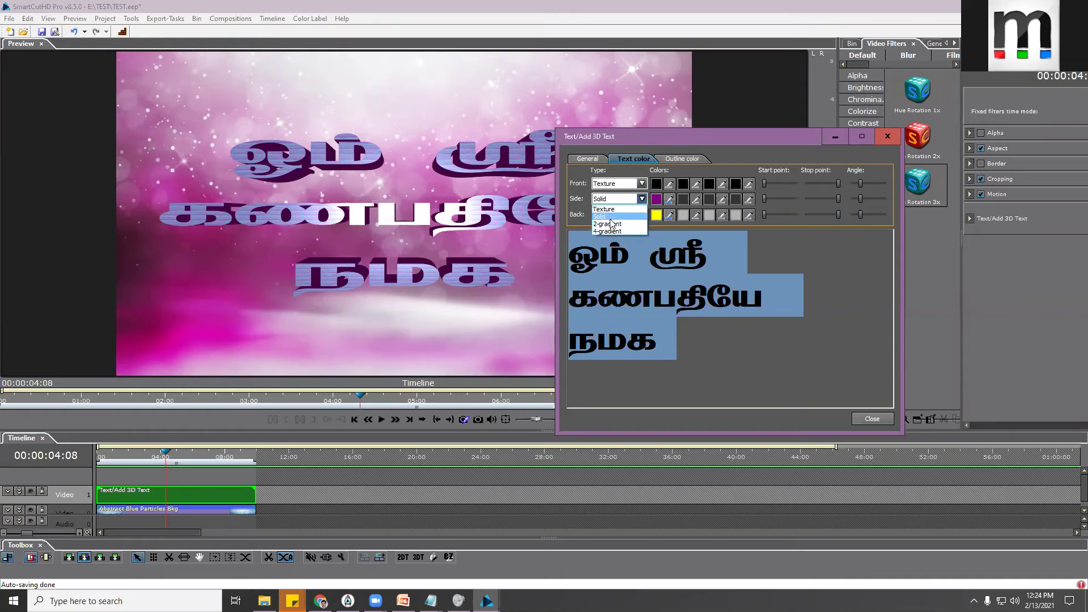
{"action": "left_click", "coordinate": [623, 182]}
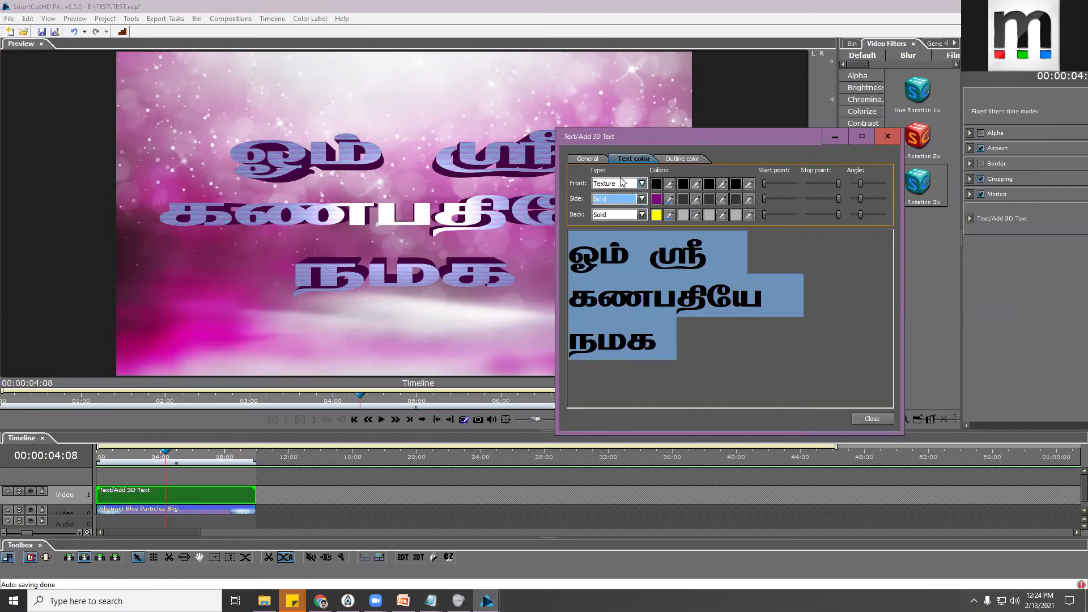
{"action": "left_click", "coordinate": [682, 160]}
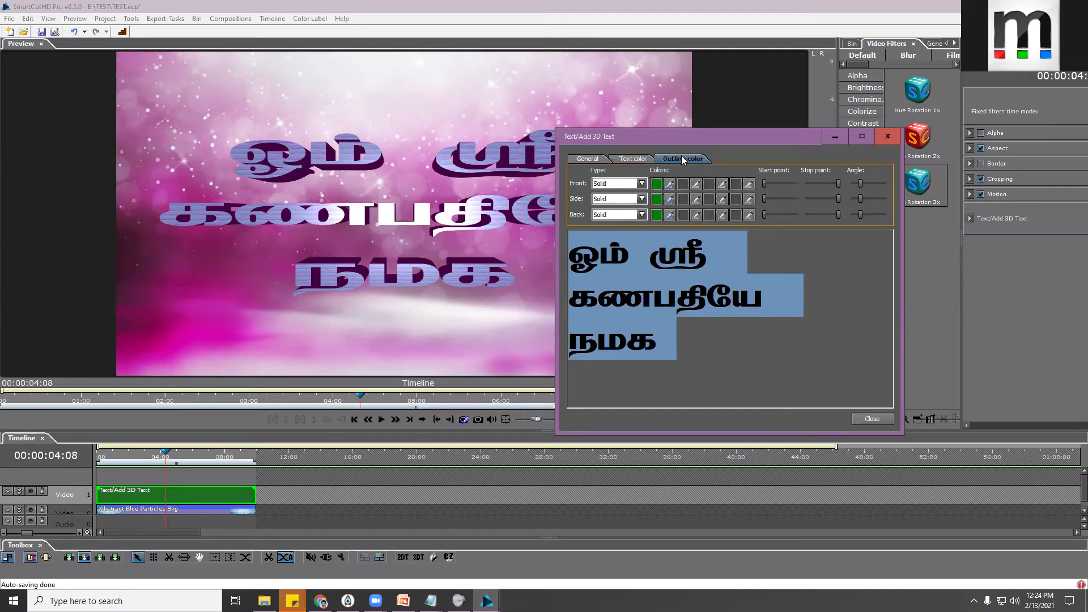
{"action": "left_click", "coordinate": [618, 189]}
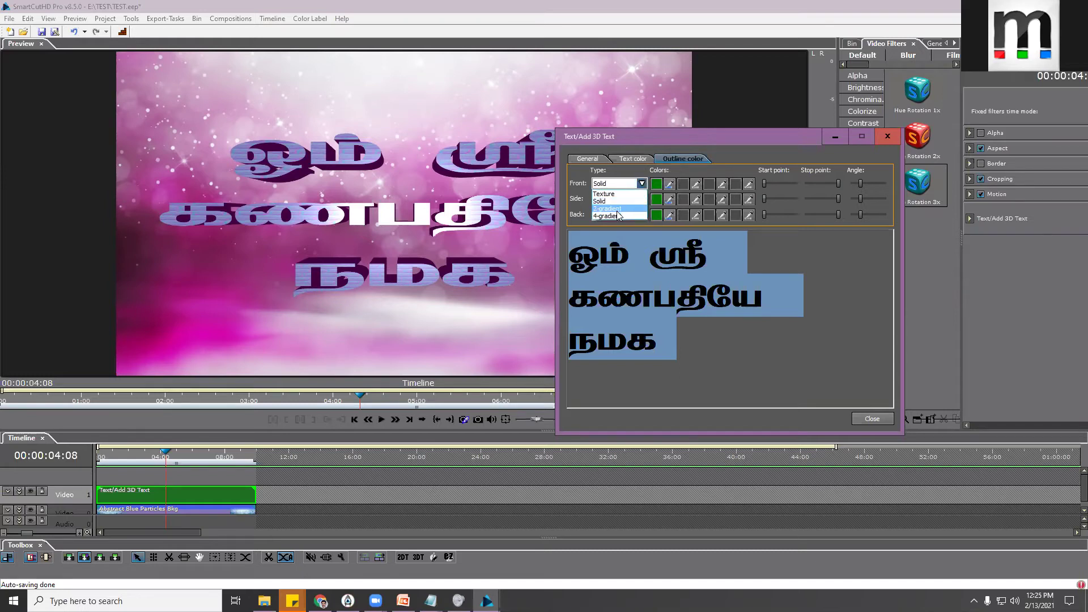
{"action": "left_click", "coordinate": [619, 188]}
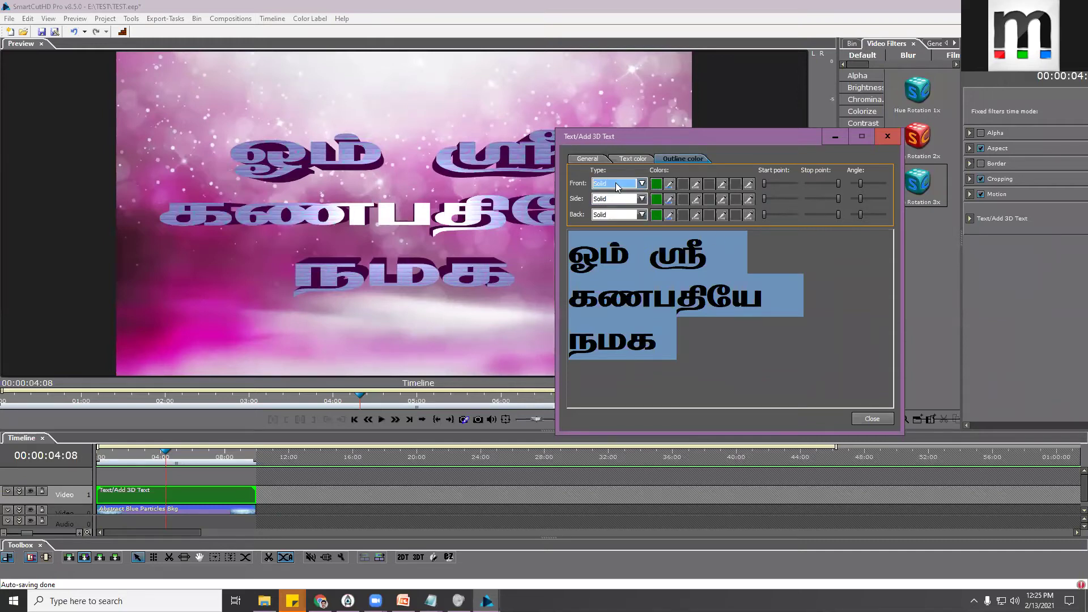
{"action": "left_click", "coordinate": [633, 159]}
{"action": "left_click", "coordinate": [621, 183]}
{"action": "left_click", "coordinate": [621, 183]}
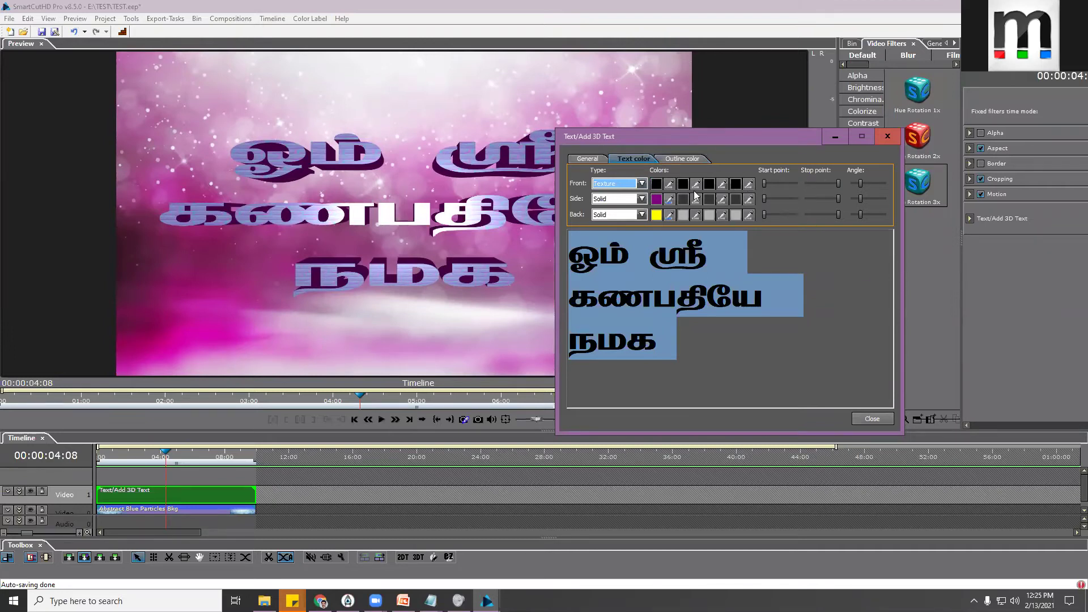
Try a 2-gradient fill on the title's front face with its start point raised to about the middle
{"action": "left_click", "coordinate": [624, 184]}
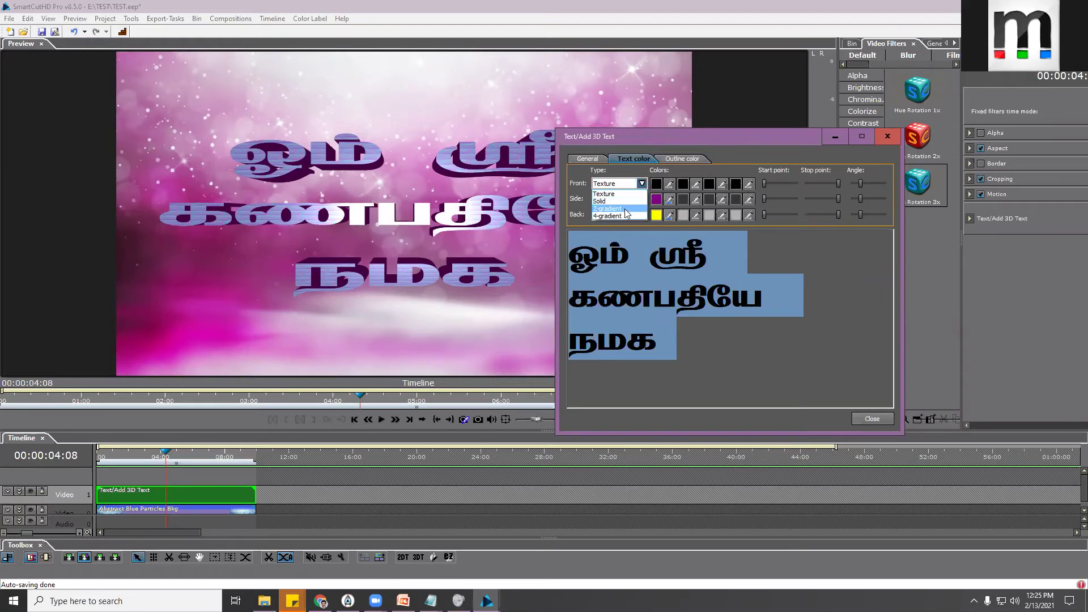
{"action": "left_click", "coordinate": [626, 208]}
{"action": "left_click_drag", "start_coordinate": [764, 184], "coordinate": [775, 190]}
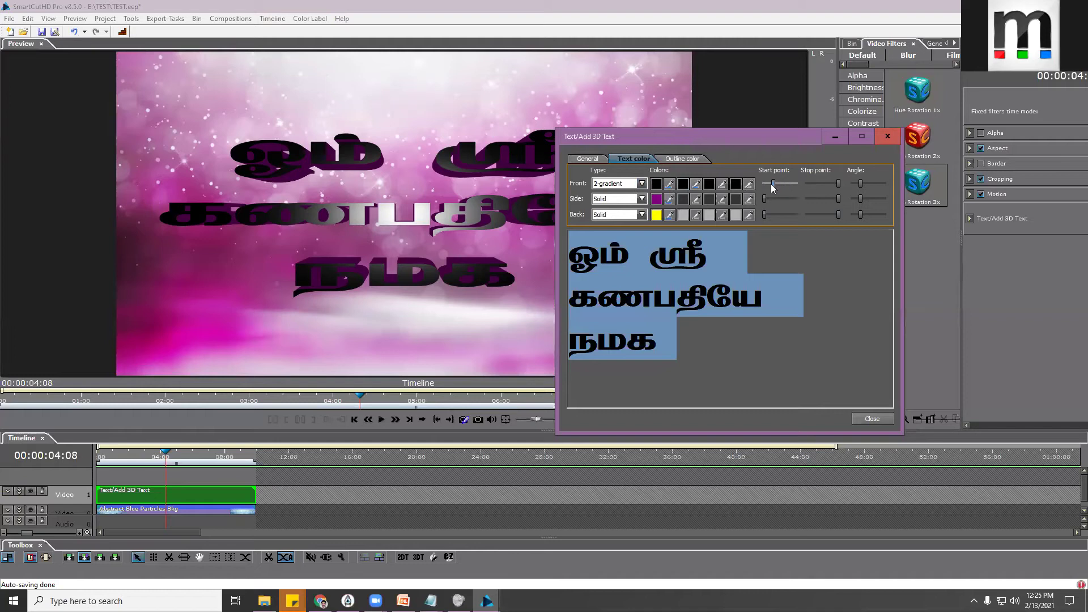
{"action": "left_click_drag", "start_coordinate": [776, 187], "coordinate": [784, 186]}
Try a 4-gradient front fill with bright green (0, 255, 0) as its first colour, adding the green to the custom colours
{"action": "left_click", "coordinate": [618, 189]}
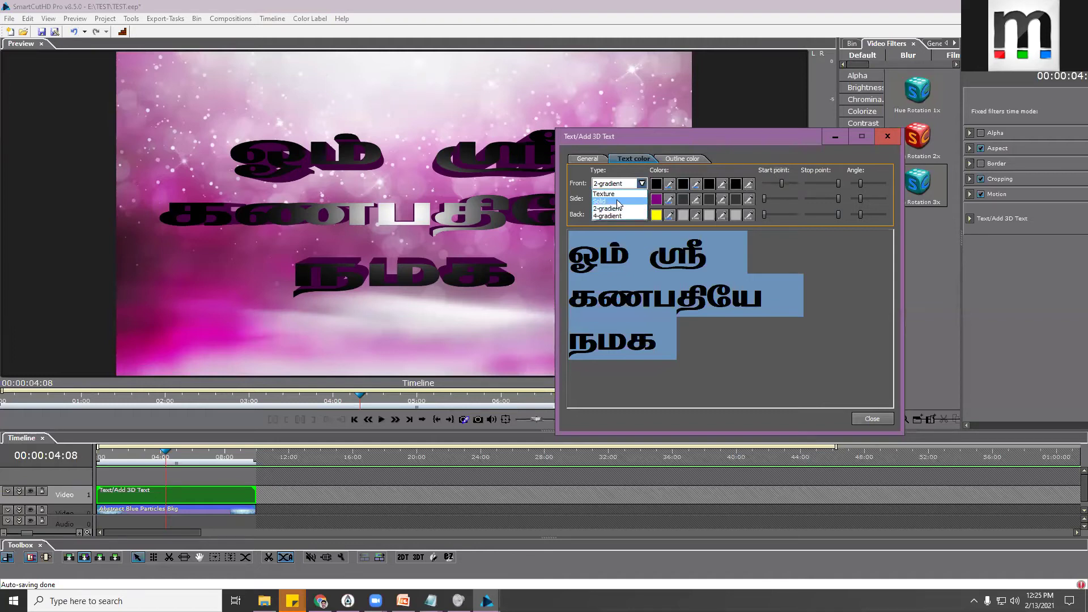
{"action": "left_click", "coordinate": [618, 215]}
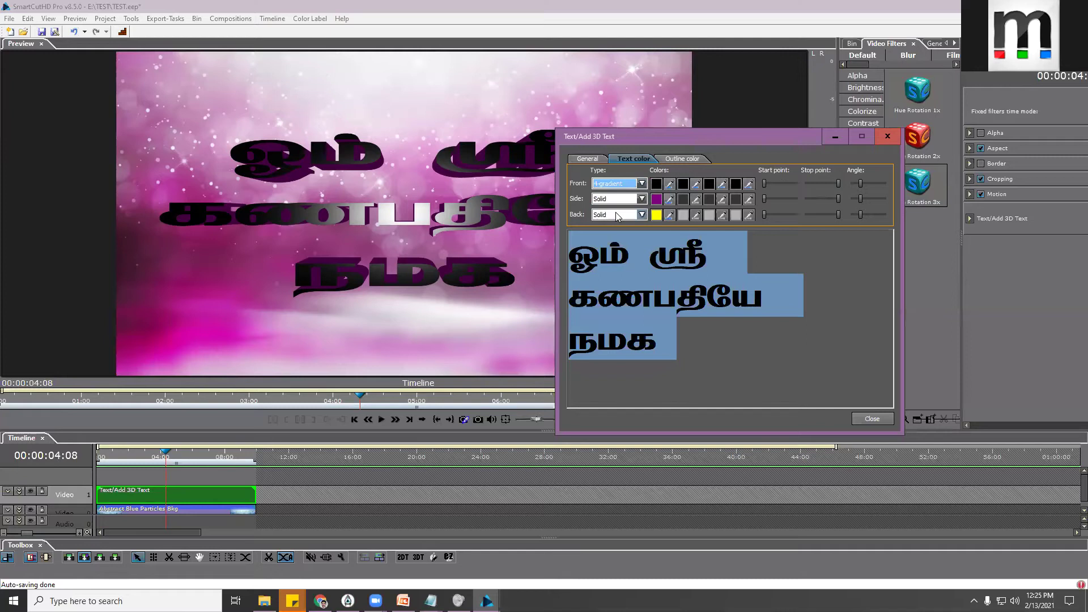
{"action": "left_click", "coordinate": [656, 183]}
{"action": "left_click", "coordinate": [646, 253]}
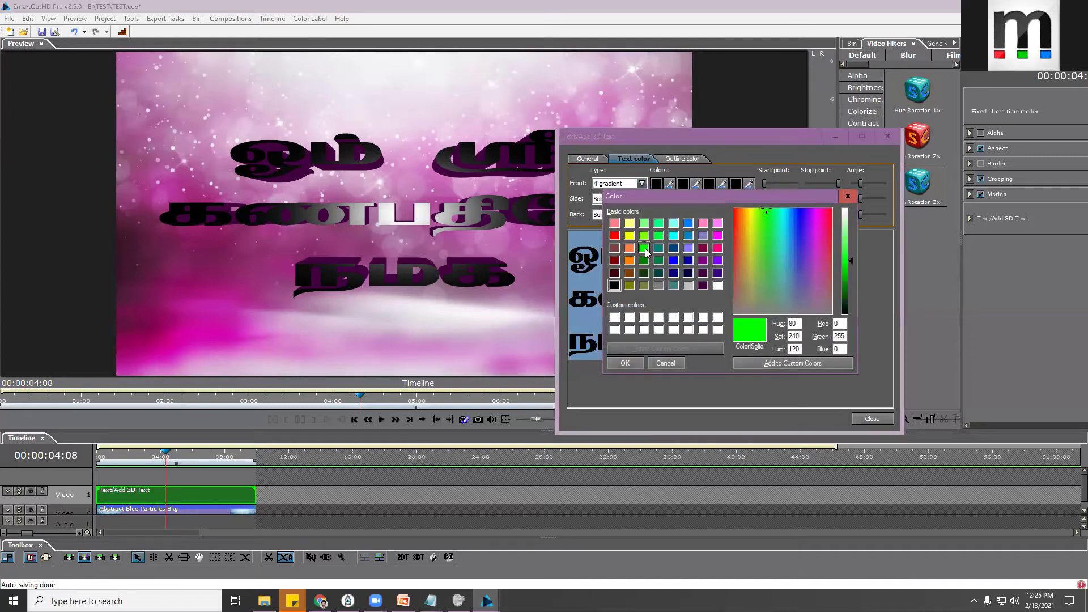
{"action": "left_click", "coordinate": [792, 362]}
{"action": "left_click", "coordinate": [624, 362]}
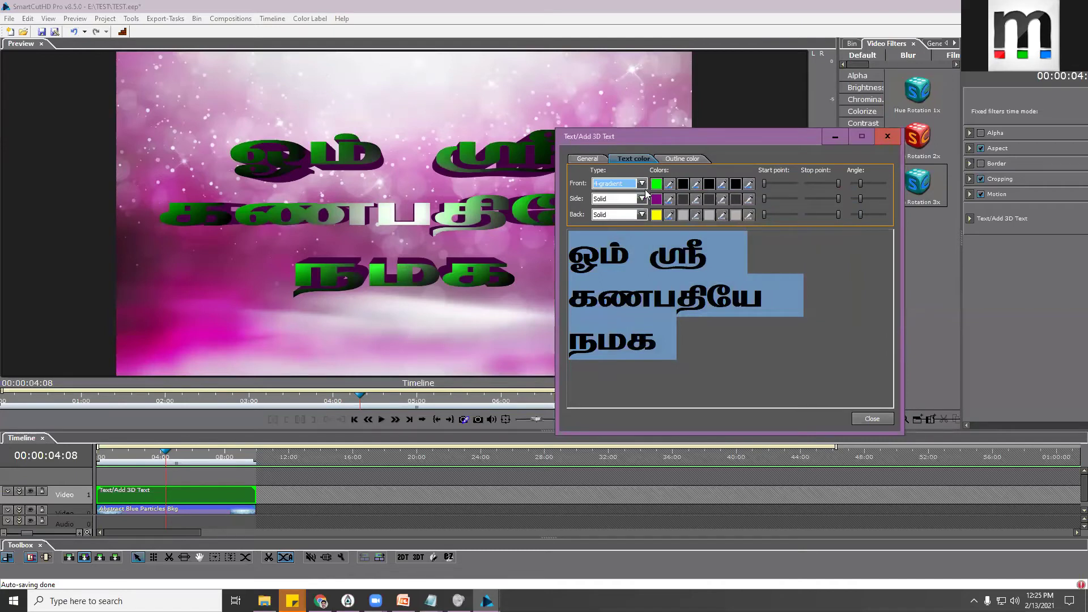
Try a 2-gradient front fill on the green title with a raised start point, and set the front fill back to Texture
{"action": "left_click", "coordinate": [641, 183]}
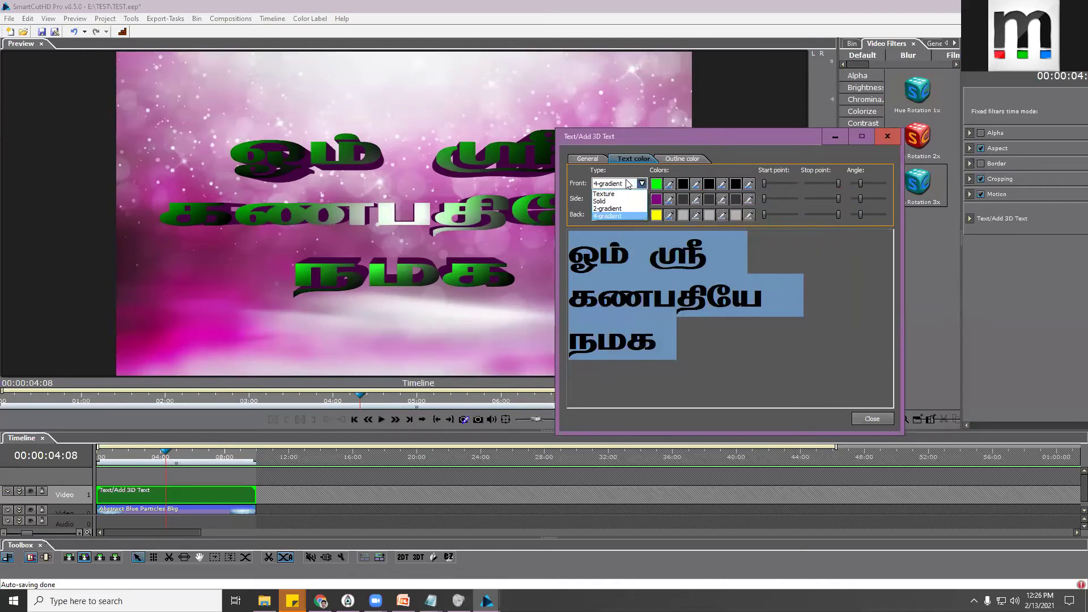
{"action": "left_click", "coordinate": [623, 214]}
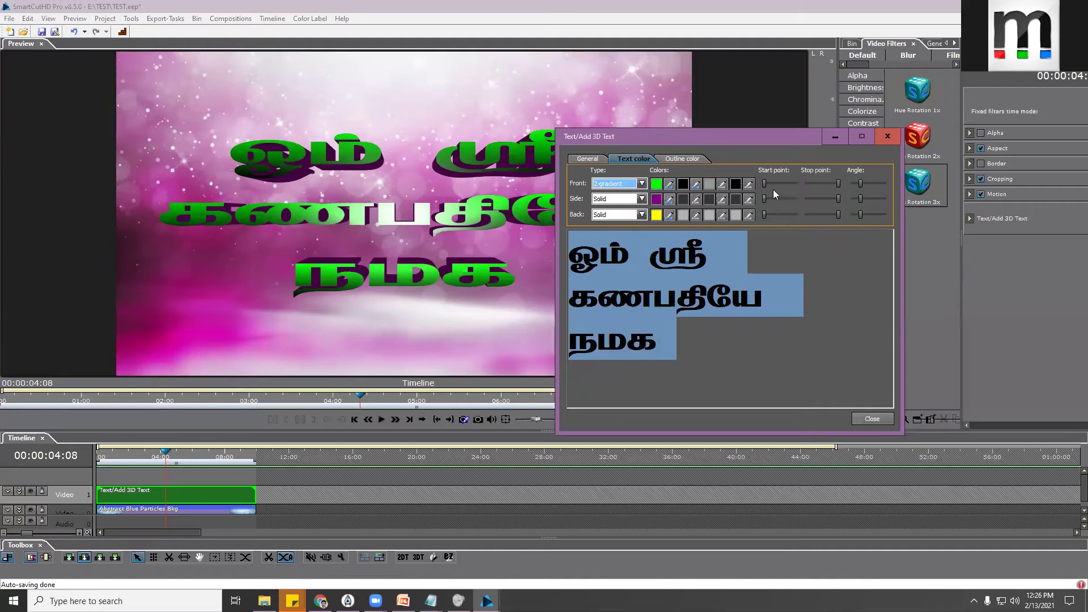
{"action": "left_click_drag", "start_coordinate": [767, 184], "coordinate": [780, 189]}
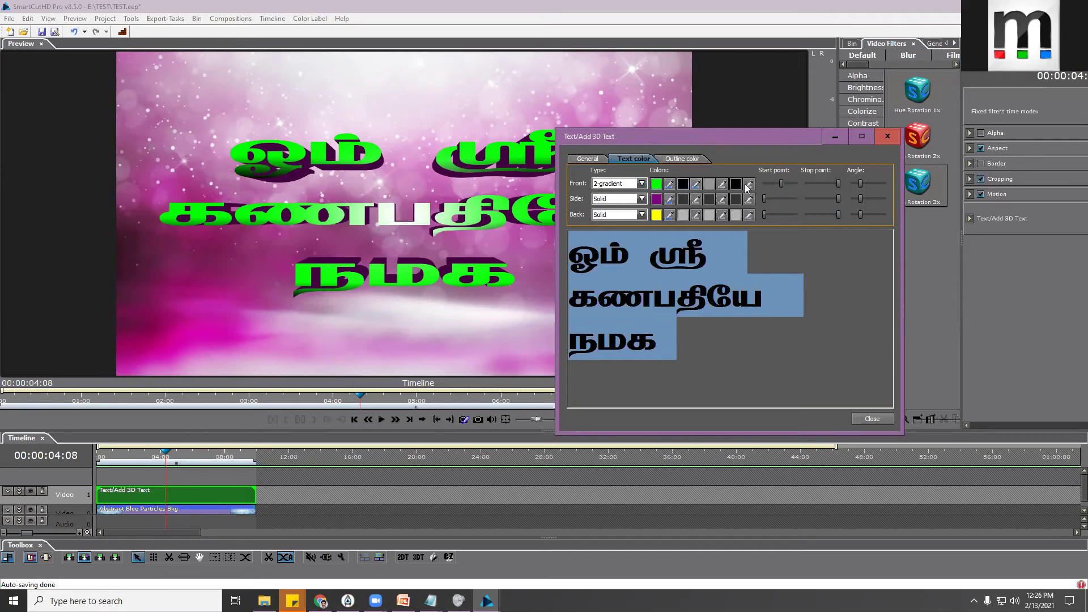
{"action": "left_click", "coordinate": [641, 184]}
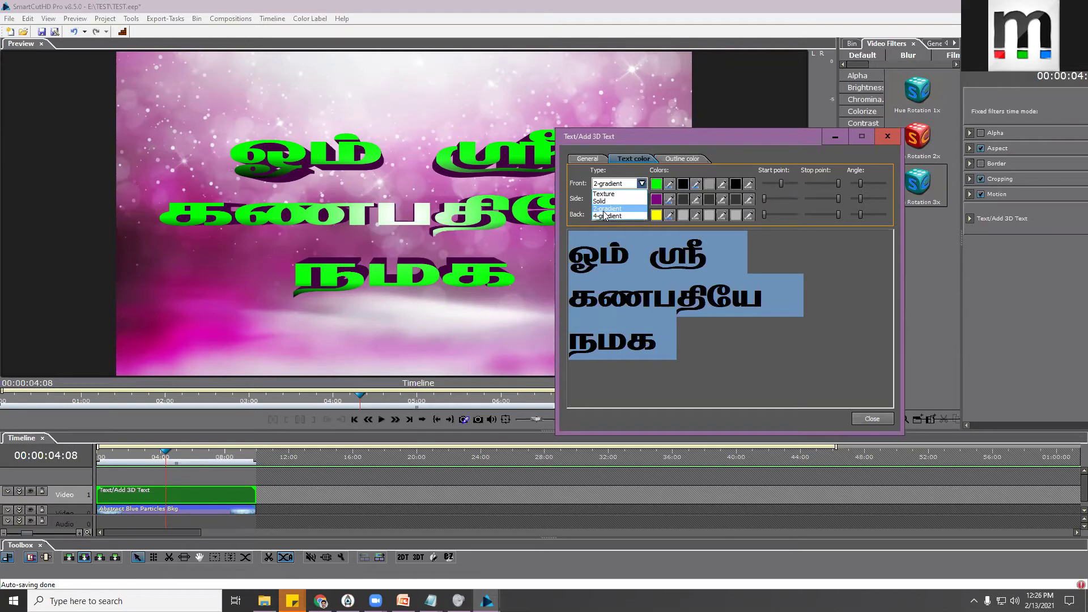
{"action": "left_click", "coordinate": [604, 210]}
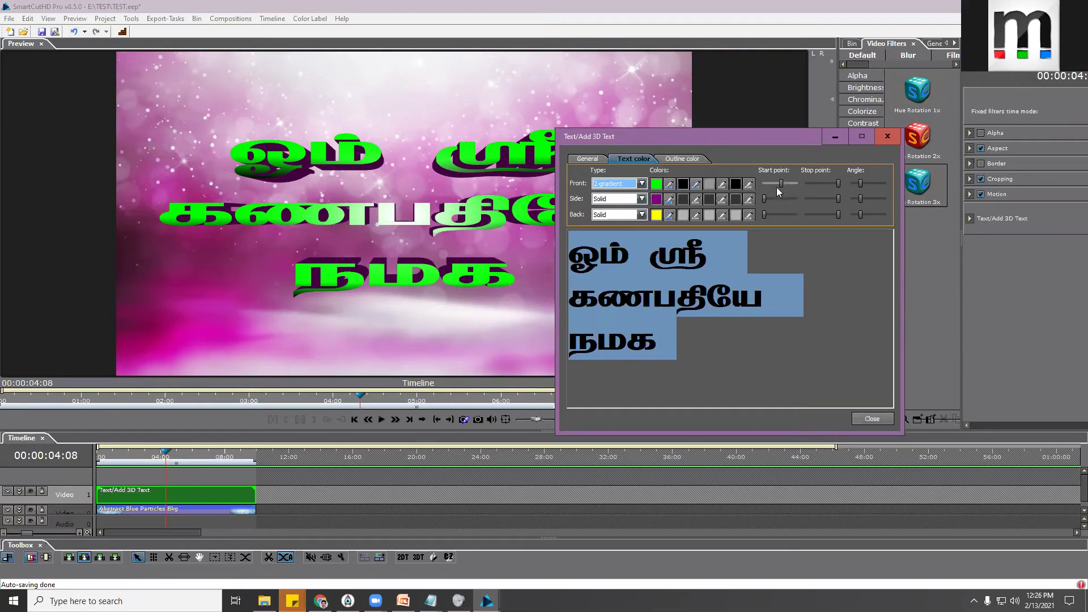
{"action": "left_click", "coordinate": [621, 184]}
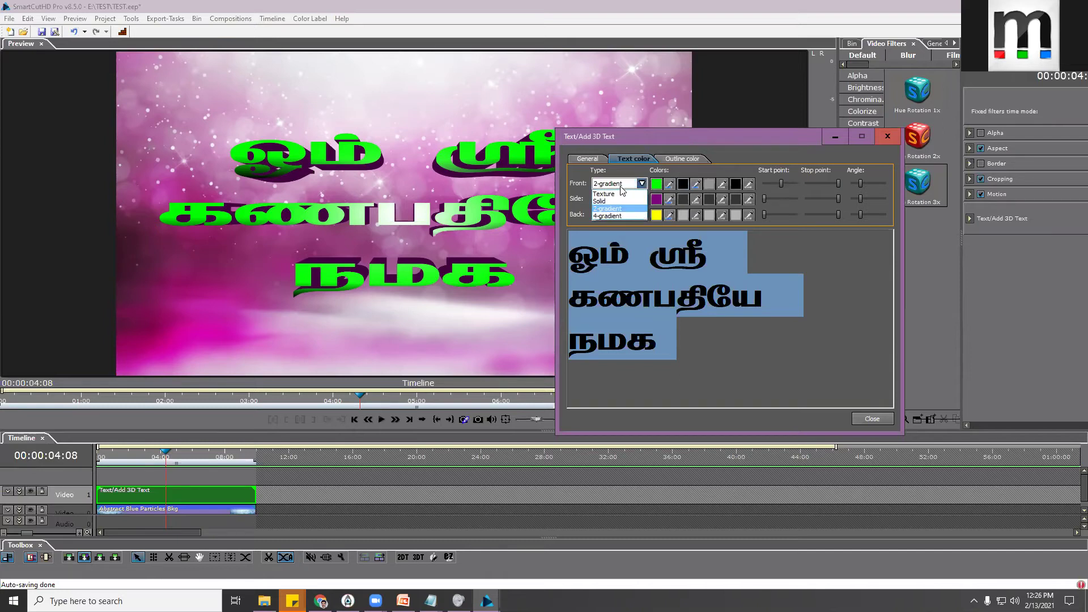
{"action": "left_click", "coordinate": [605, 193]}
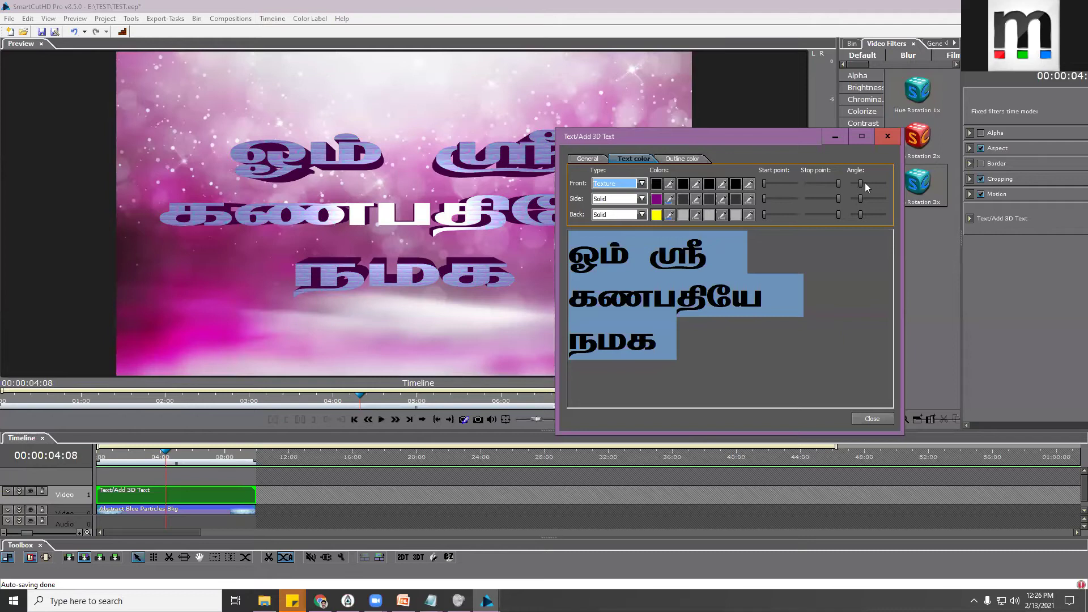
Compare a 2-gradient front fill with adjusted start and stop points, and return the front fill type to Texture
{"action": "left_click", "coordinate": [629, 184]}
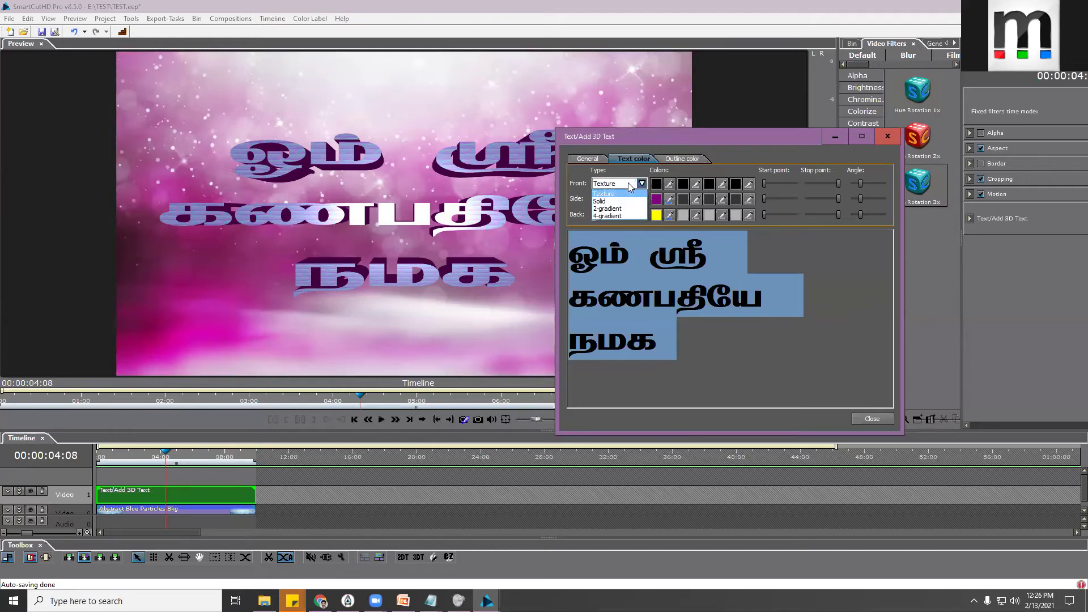
{"action": "left_click", "coordinate": [613, 209]}
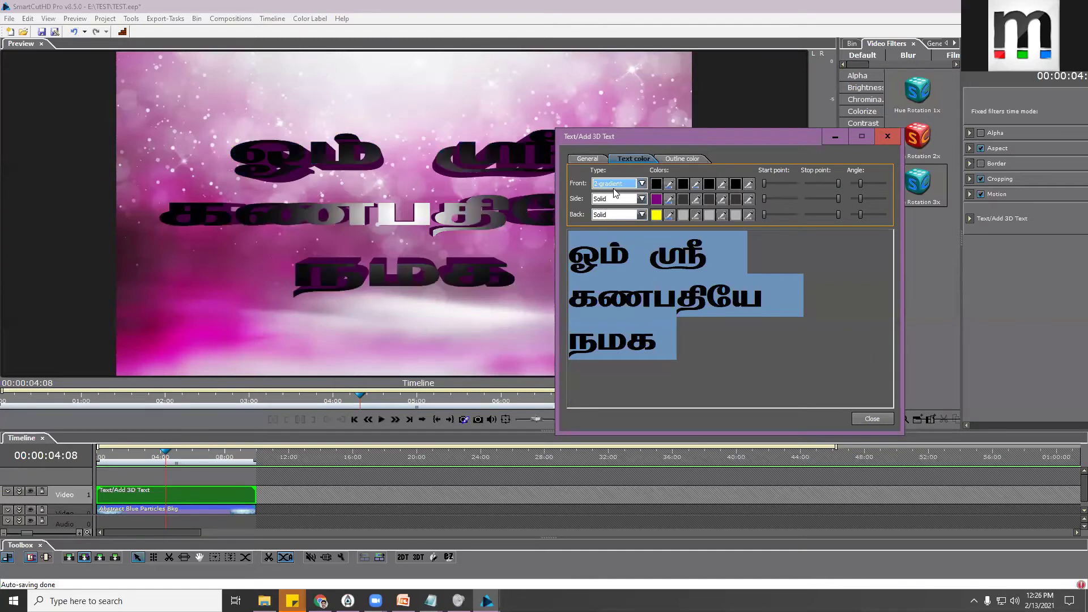
{"action": "left_click", "coordinate": [766, 183]}
{"action": "left_click_drag", "start_coordinate": [769, 187], "coordinate": [779, 186]}
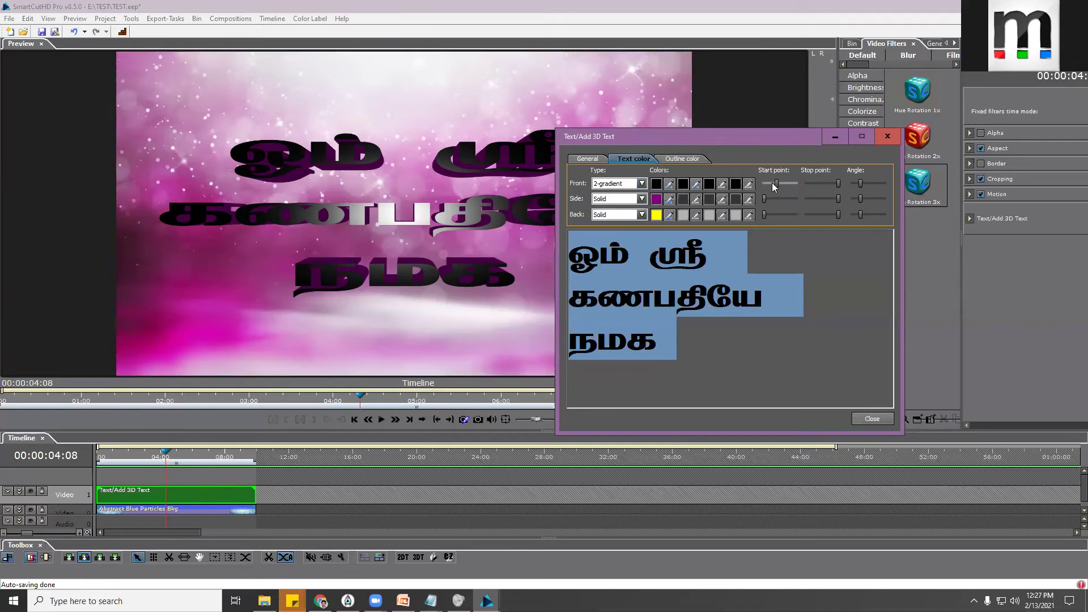
{"action": "left_click_drag", "start_coordinate": [776, 185], "coordinate": [771, 185]}
{"action": "left_click_drag", "start_coordinate": [839, 185], "coordinate": [826, 186]}
{"action": "left_click", "coordinate": [627, 185]}
{"action": "left_click", "coordinate": [605, 194]}
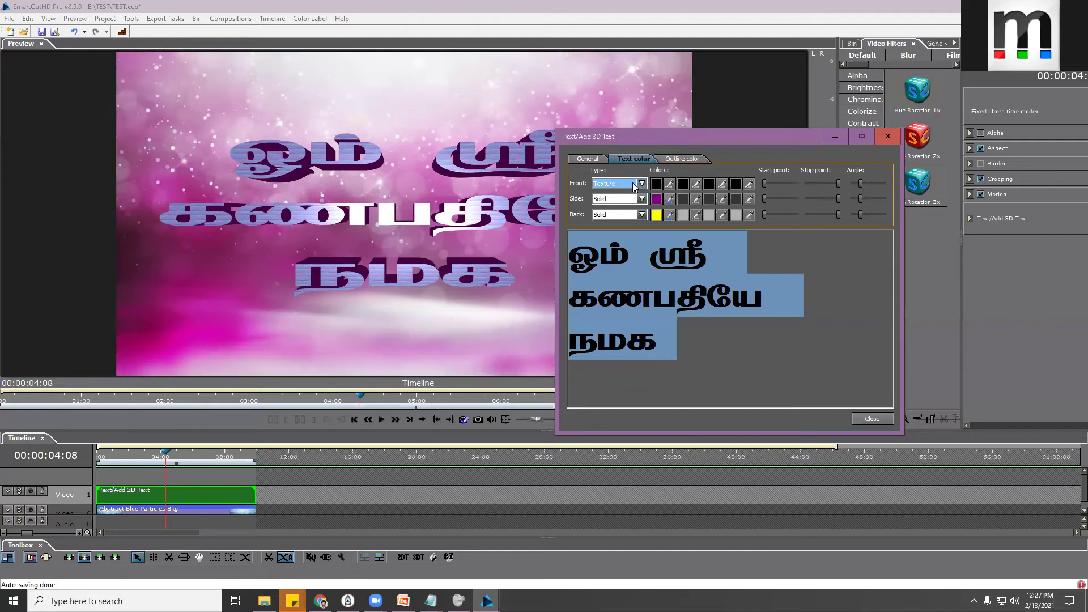
Review the title's grouping choices and its front text fill types, keeping Character grouping and the Texture fill
{"action": "left_click", "coordinate": [591, 161]}
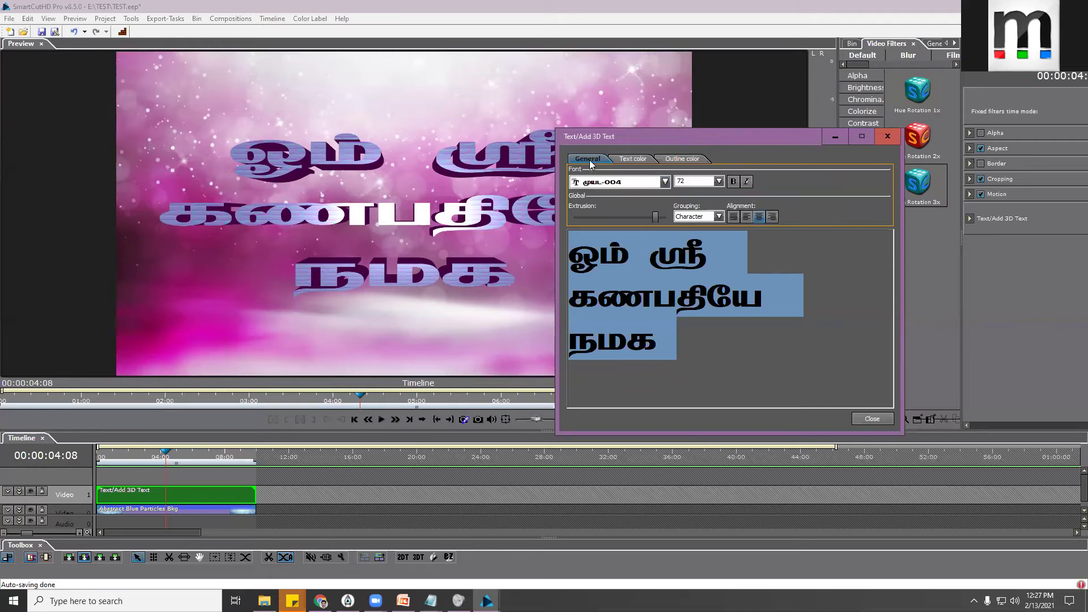
{"action": "left_click", "coordinate": [688, 215]}
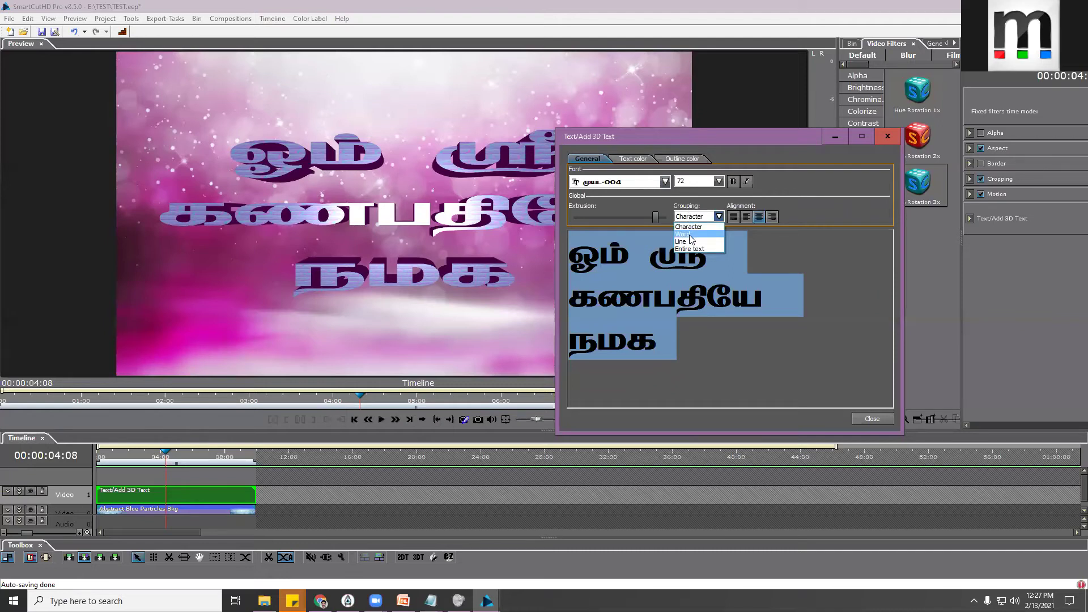
{"action": "left_click", "coordinate": [690, 217]}
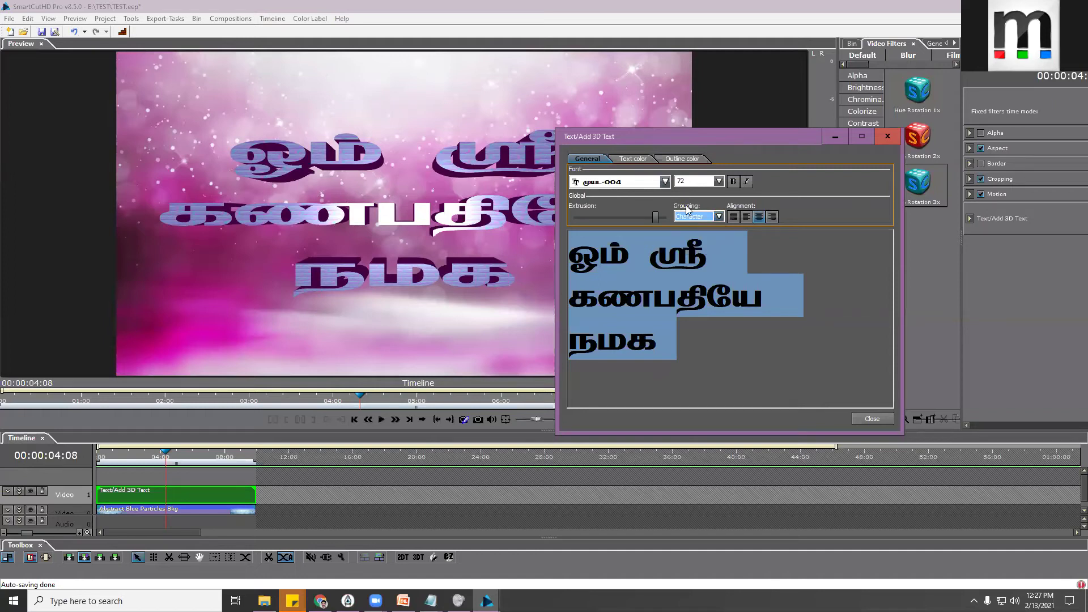
{"action": "left_click", "coordinate": [639, 161]}
{"action": "left_click", "coordinate": [607, 184]}
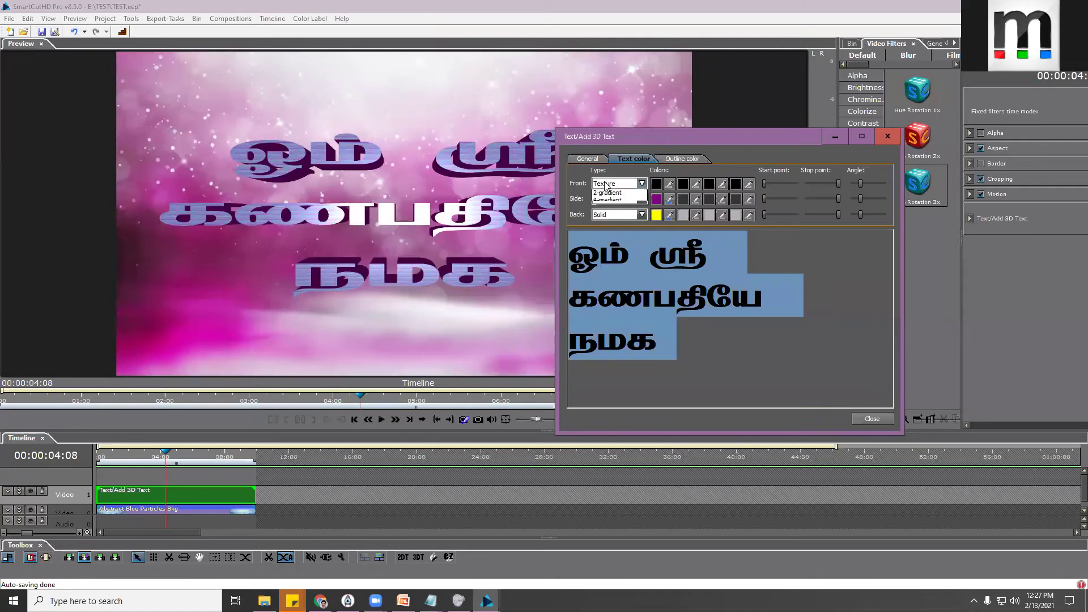
{"action": "left_click", "coordinate": [627, 185]}
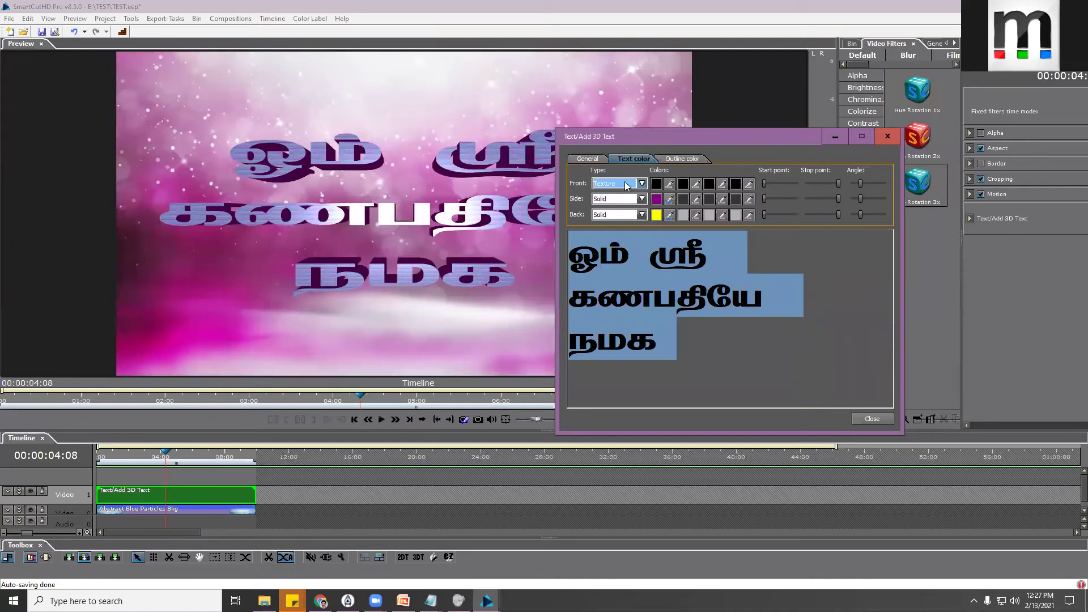
{"action": "left_click", "coordinate": [599, 186]}
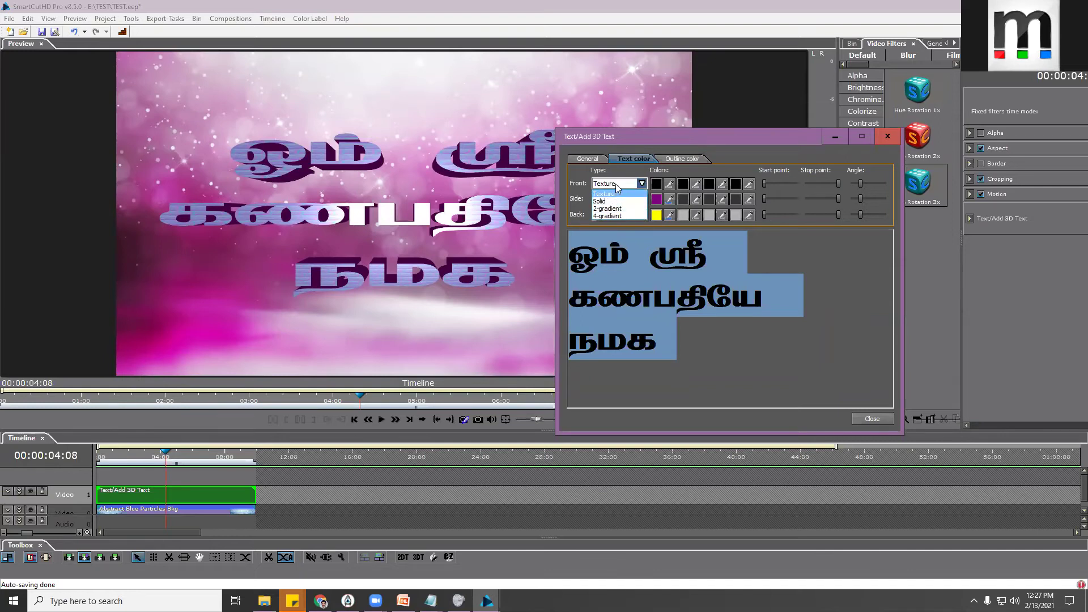
{"action": "left_click", "coordinate": [610, 194]}
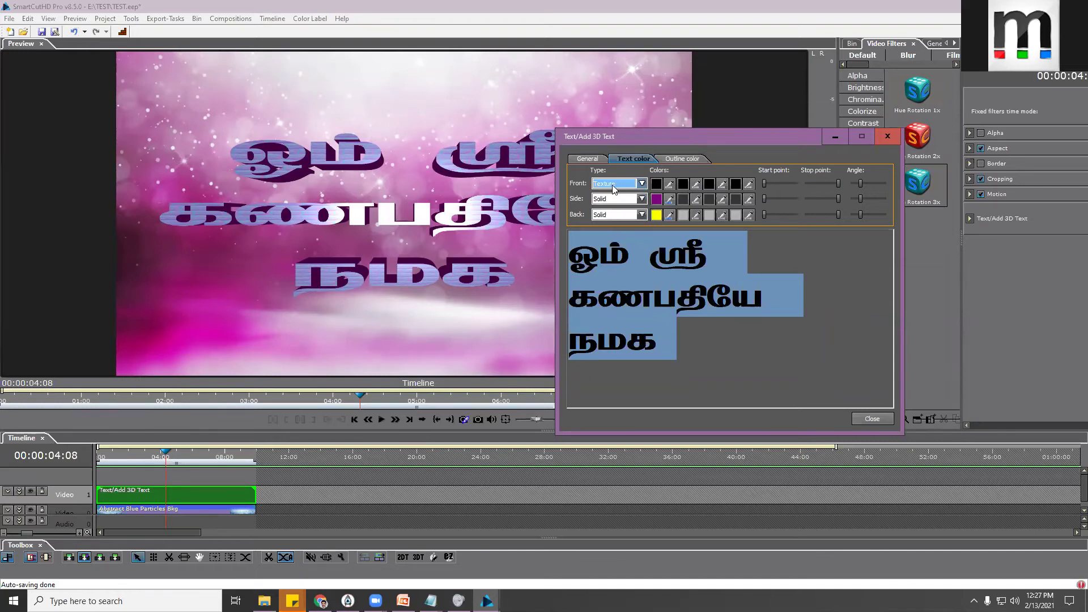
Review the fill types available for the title's front outline, keeping Solid, and close the 3D text settings
{"action": "left_click", "coordinate": [689, 161]}
{"action": "left_click", "coordinate": [618, 184]}
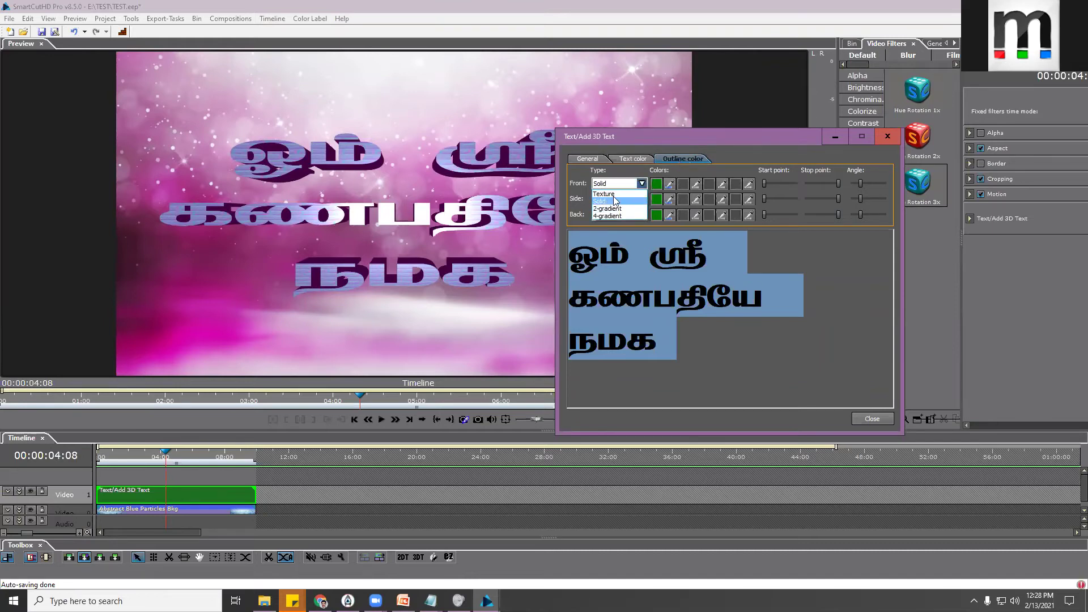
{"action": "left_click", "coordinate": [630, 161]}
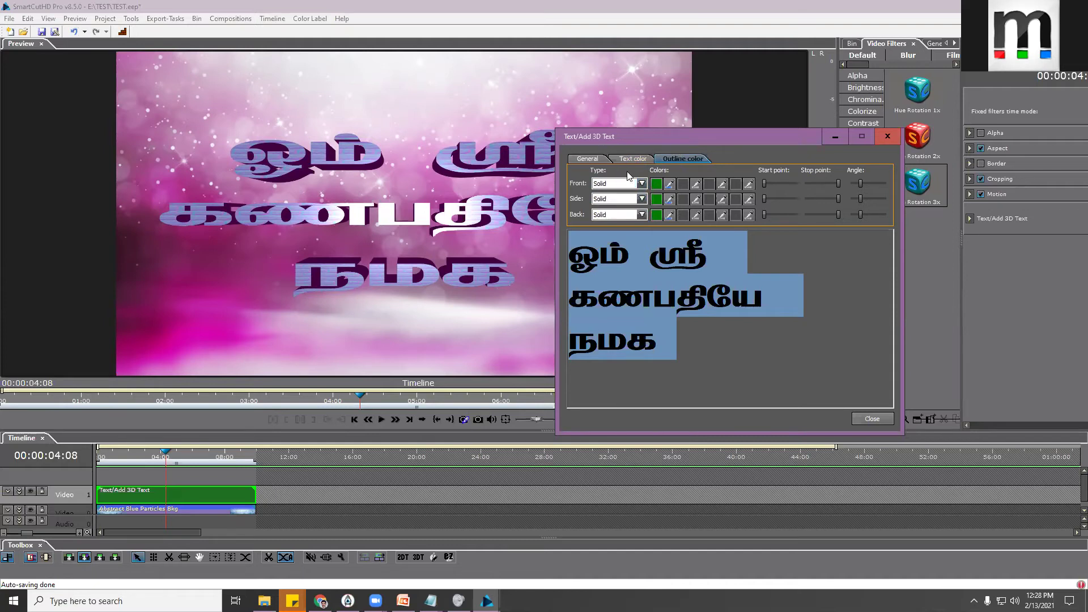
{"action": "left_click", "coordinate": [624, 183]}
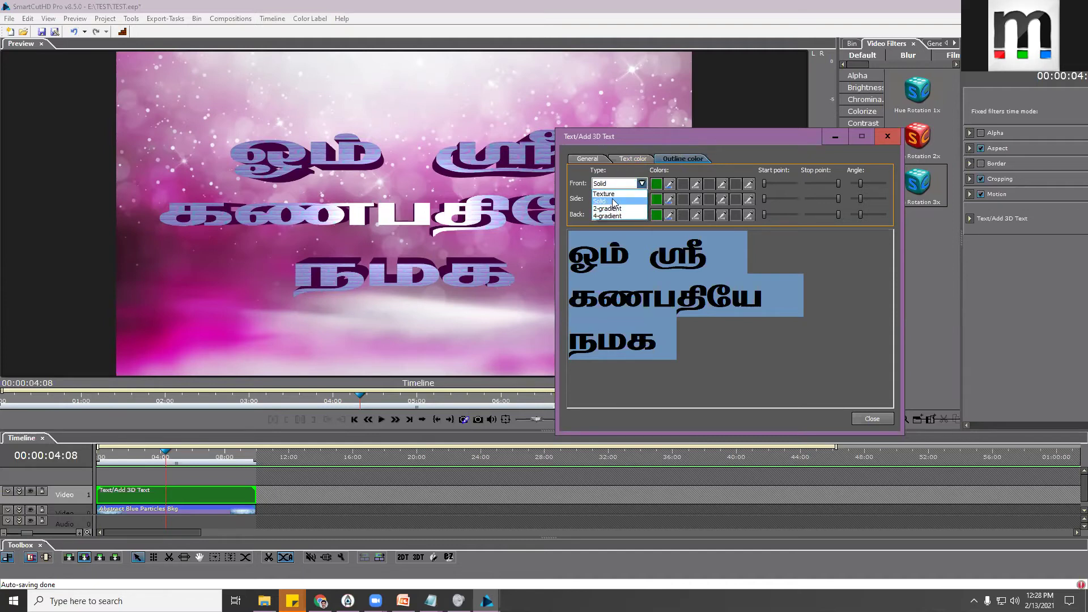
{"action": "left_click", "coordinate": [618, 185]}
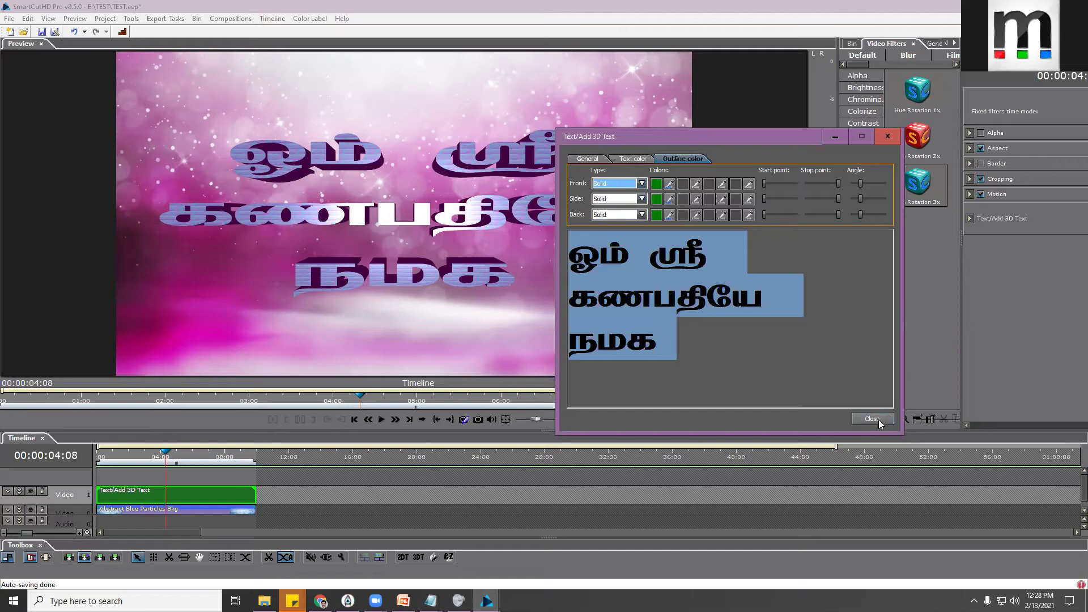
{"action": "left_click", "coordinate": [629, 160]}
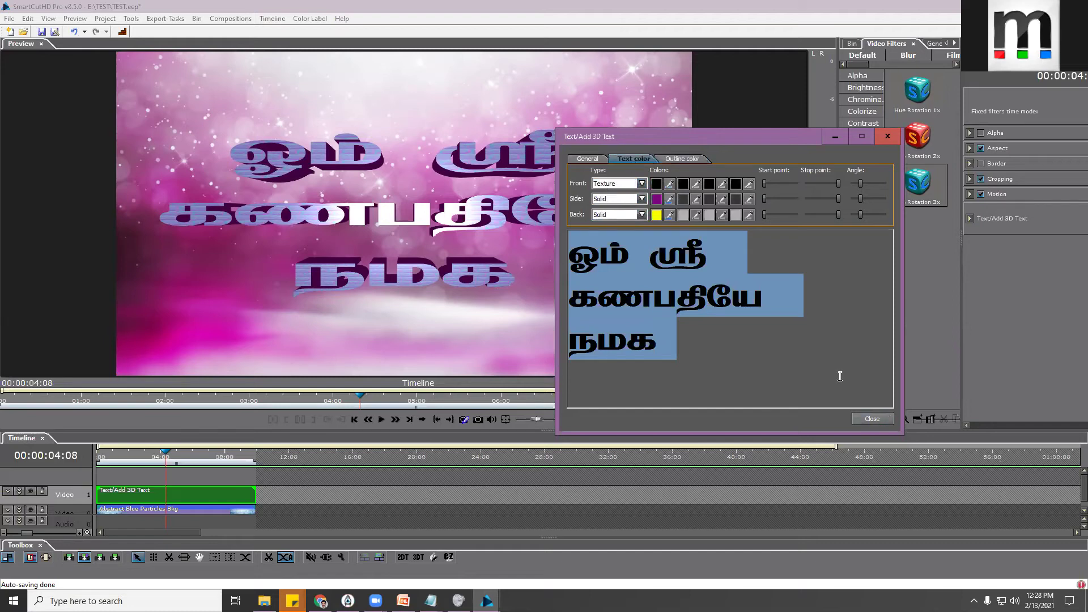
{"action": "left_click", "coordinate": [872, 420]}
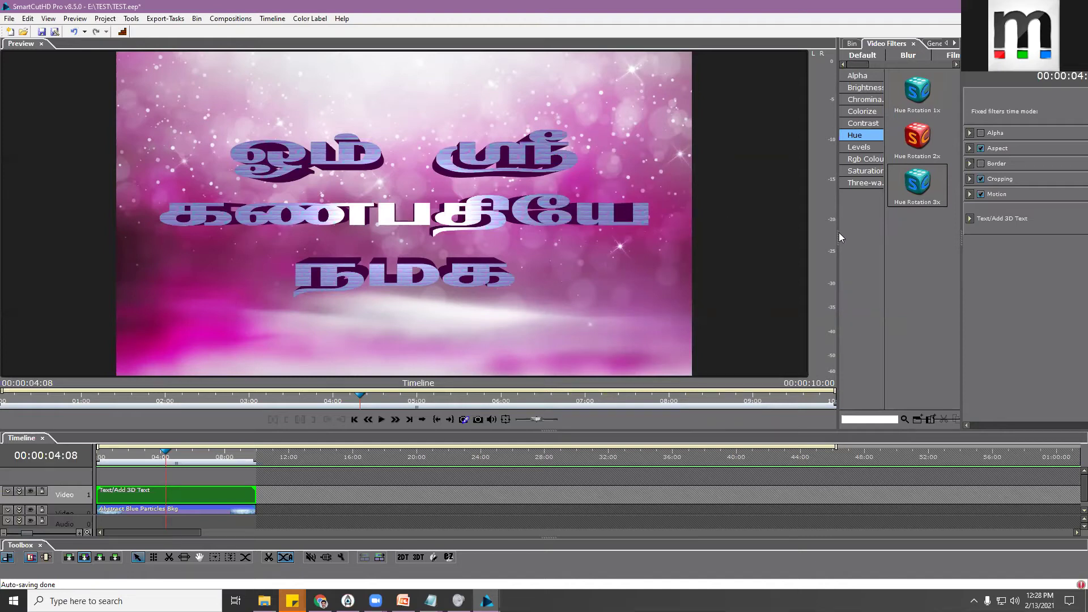
Shrink the preview and filter areas, widen the effect settings, and expand the Text/Add 3D Text properties
{"action": "left_click_drag", "start_coordinate": [839, 232], "coordinate": [829, 236]}
{"action": "left_click_drag", "start_coordinate": [606, 200], "coordinate": [509, 189]}
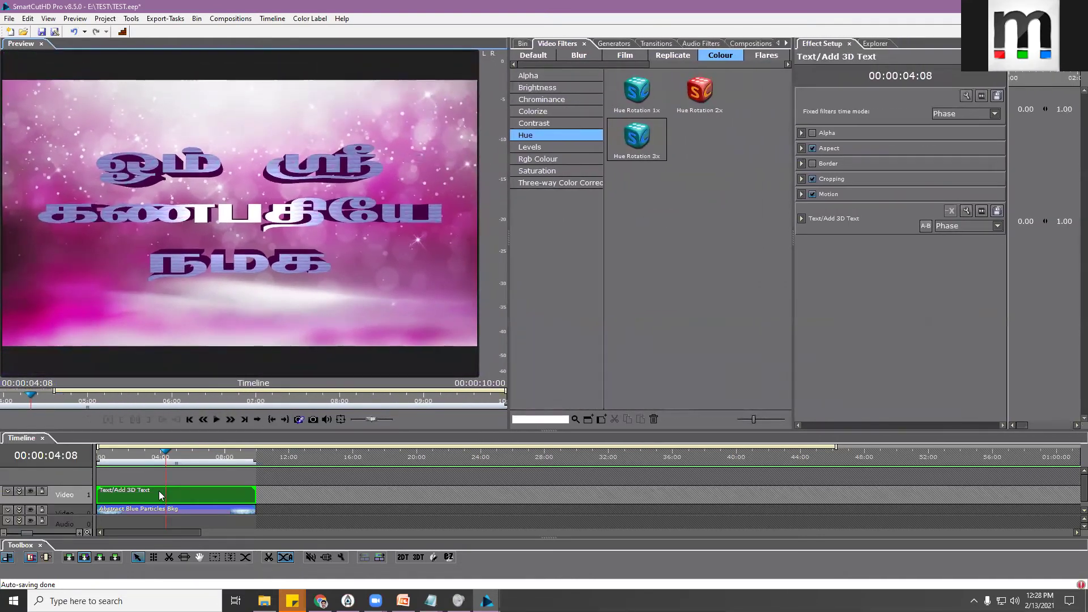
{"action": "left_click", "coordinate": [827, 47]}
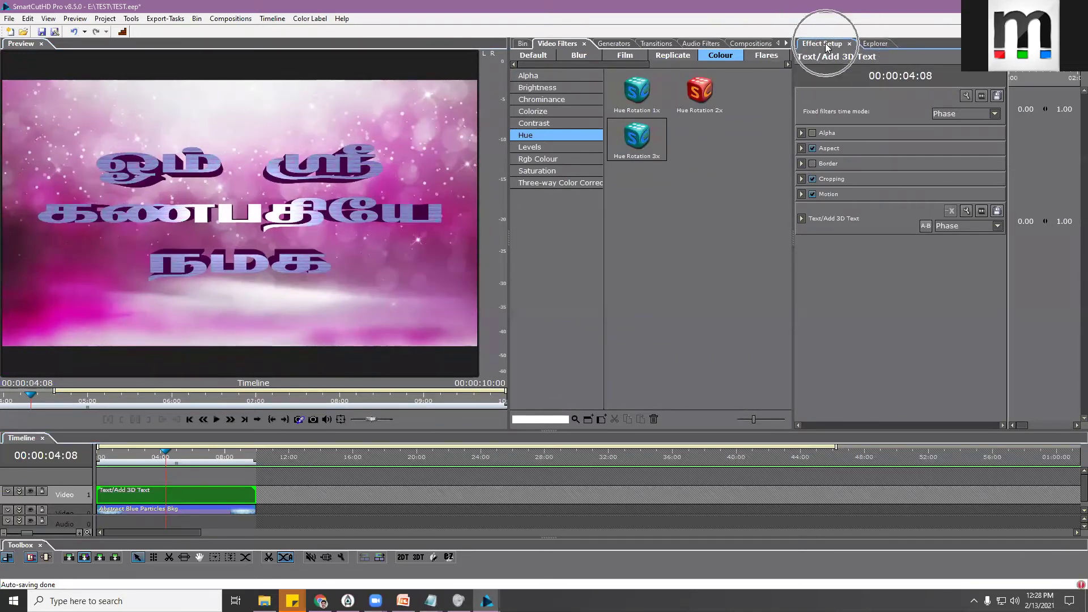
{"action": "left_click_drag", "start_coordinate": [794, 133], "coordinate": [708, 132]}
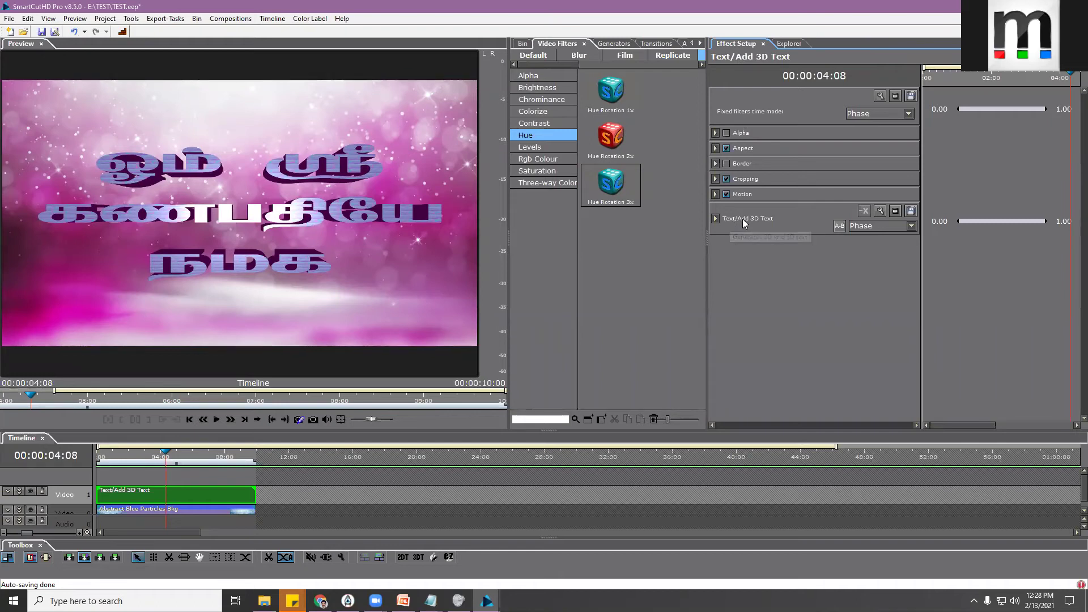
{"action": "left_click", "coordinate": [715, 219]}
{"action": "left_click", "coordinate": [739, 218]}
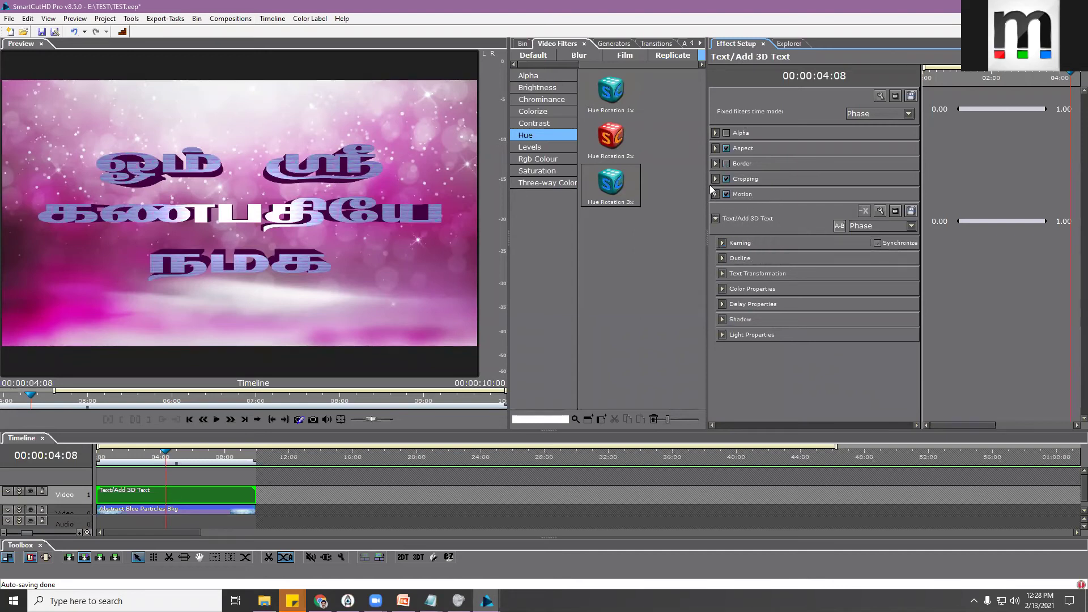
{"action": "left_click_drag", "start_coordinate": [706, 184], "coordinate": [579, 191]}
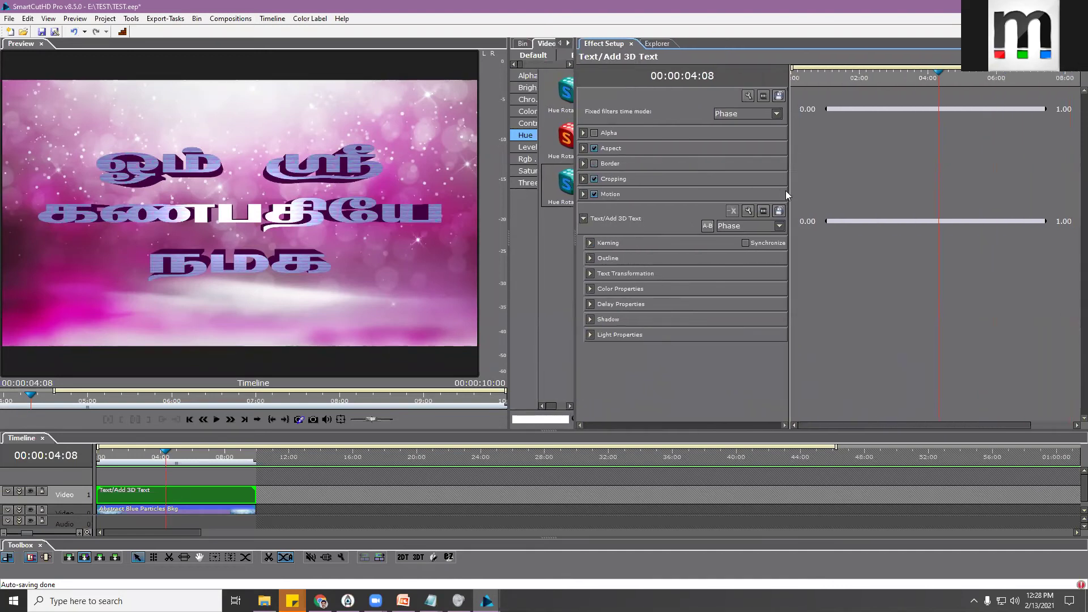
{"action": "left_click_drag", "start_coordinate": [789, 191], "coordinate": [931, 182]}
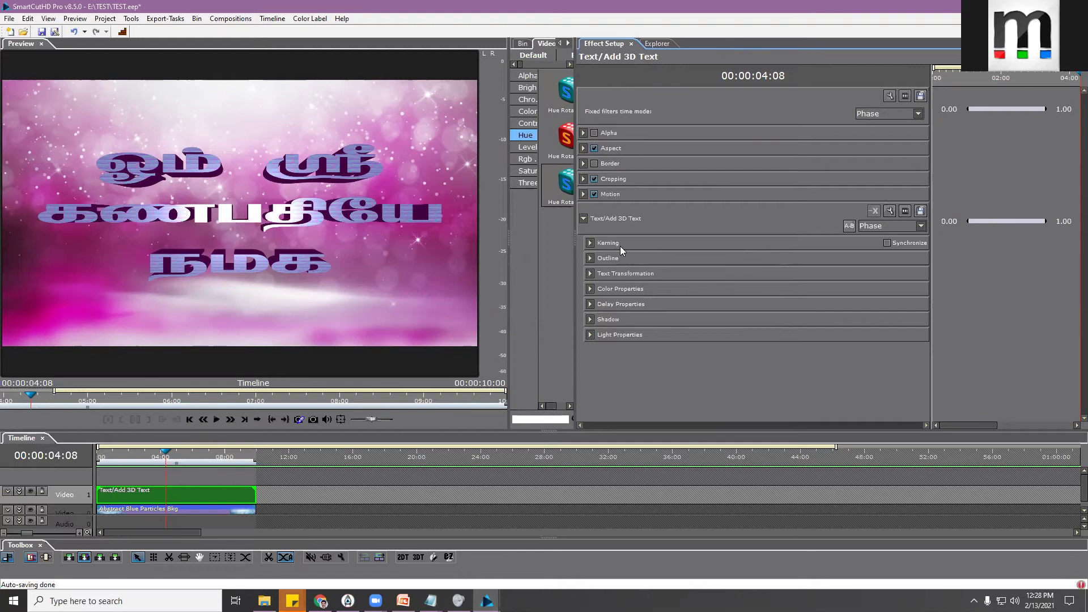
Synchronize the title's horizontal and vertical kerning, try both at about -23.7, and reset them to 0
{"action": "left_click", "coordinate": [591, 243]}
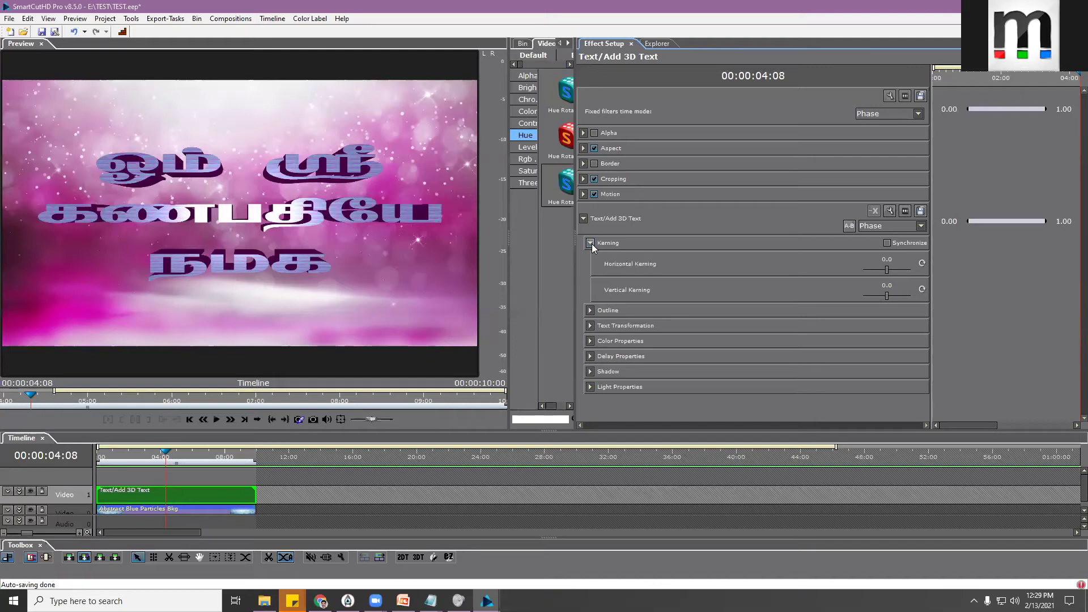
{"action": "left_click", "coordinate": [590, 242]}
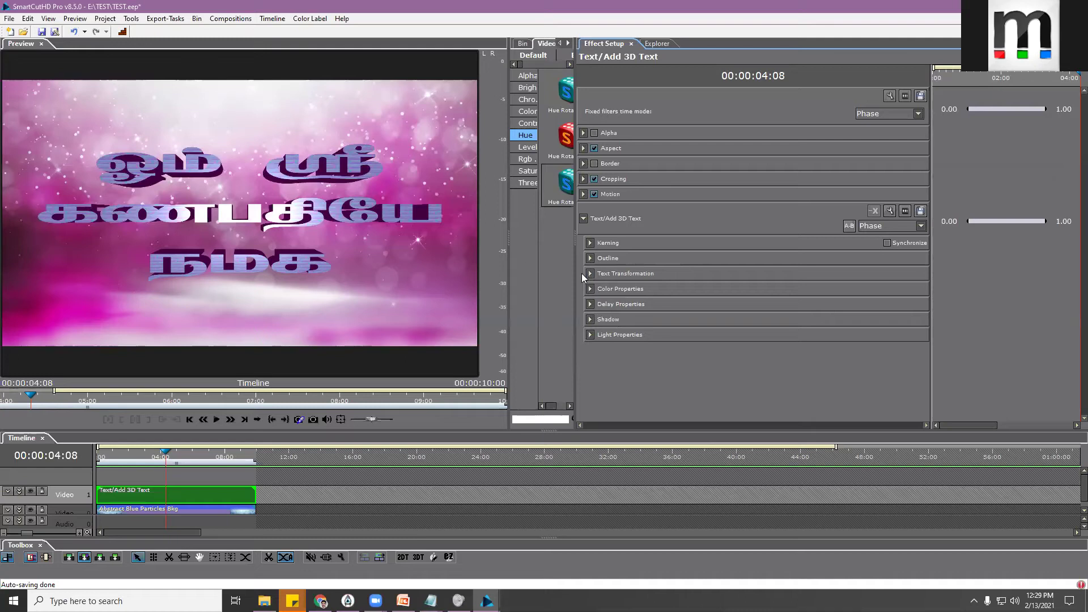
{"action": "left_click", "coordinate": [590, 243]}
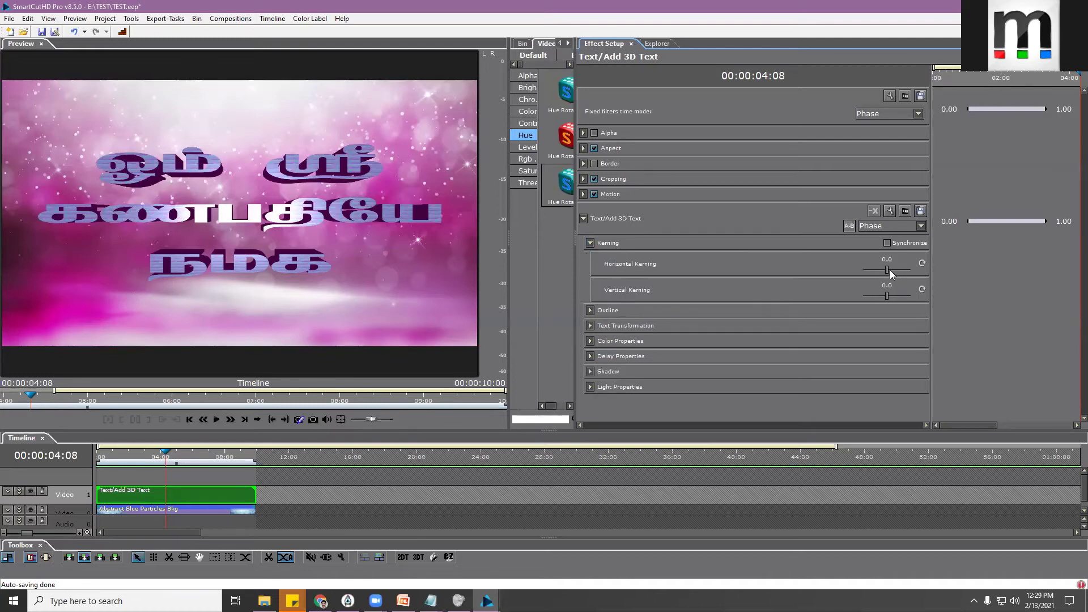
{"action": "mouse_move", "coordinate": [885, 268]}
{"action": "left_mouse_down"}
{"action": "mouse_move", "coordinate": [911, 279]}
{"action": "mouse_move", "coordinate": [865, 258]}
{"action": "mouse_move", "coordinate": [902, 262]}
{"action": "mouse_move", "coordinate": [871, 255]}
{"action": "mouse_move", "coordinate": [901, 254]}
{"action": "mouse_move", "coordinate": [886, 253]}
{"action": "left_mouse_up"}
{"action": "left_click", "coordinate": [887, 243]}
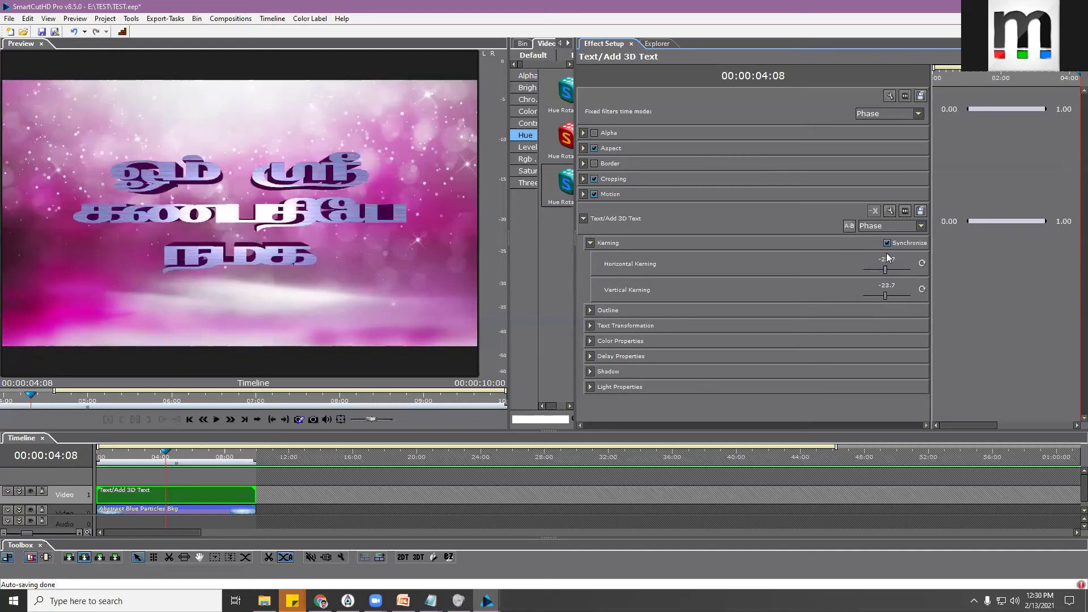
{"action": "left_click", "coordinate": [921, 264]}
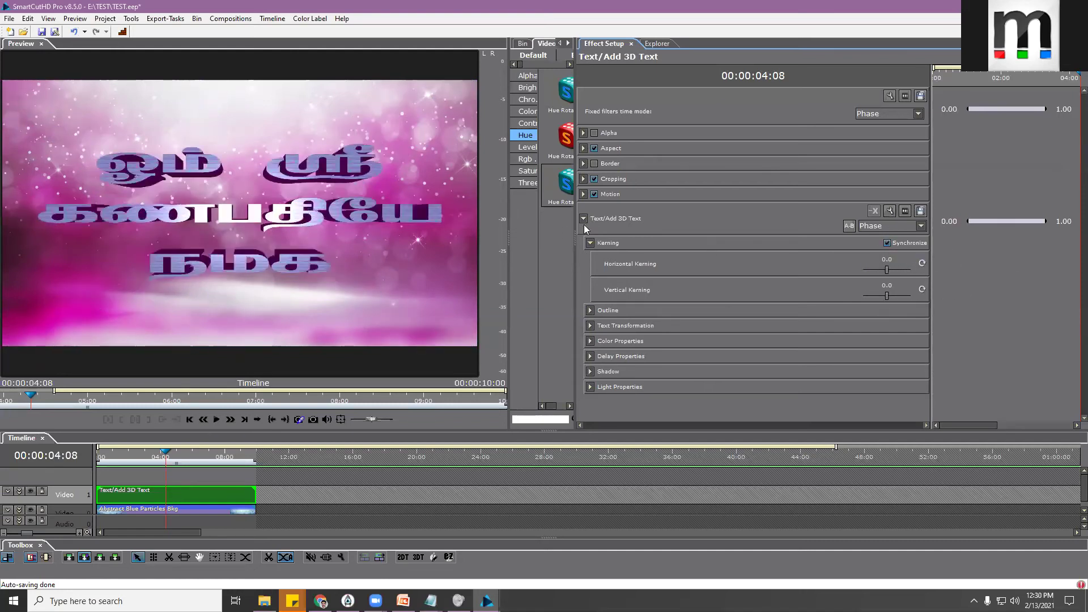
Give the effect settings more room beside the preview and move the playhead to 00:00:02:06
{"action": "left_click_drag", "start_coordinate": [575, 227], "coordinate": [420, 231]}
{"action": "left_click_drag", "start_coordinate": [815, 81], "coordinate": [837, 82]}
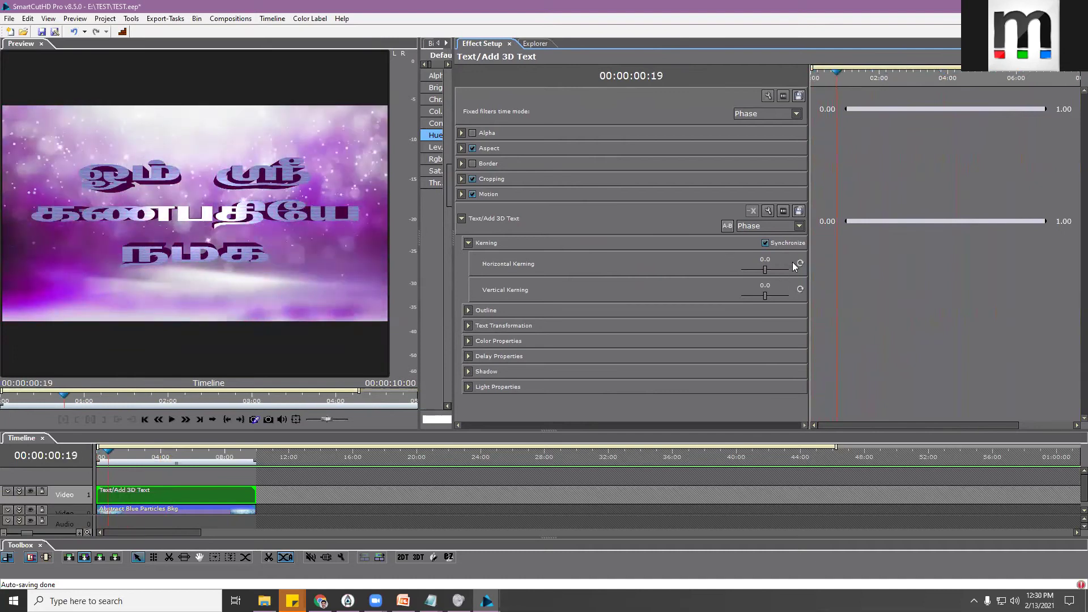
{"action": "left_click_drag", "start_coordinate": [840, 79], "coordinate": [868, 89]}
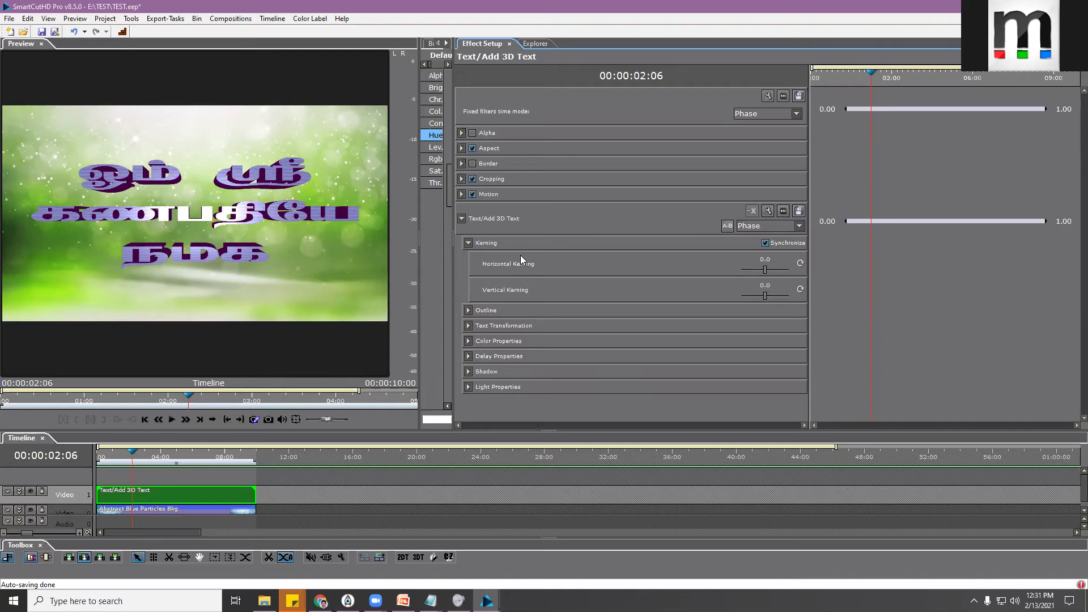
Collapse the kerning settings and expand the Position settings of the title's text transformation
{"action": "left_click", "coordinate": [468, 243]}
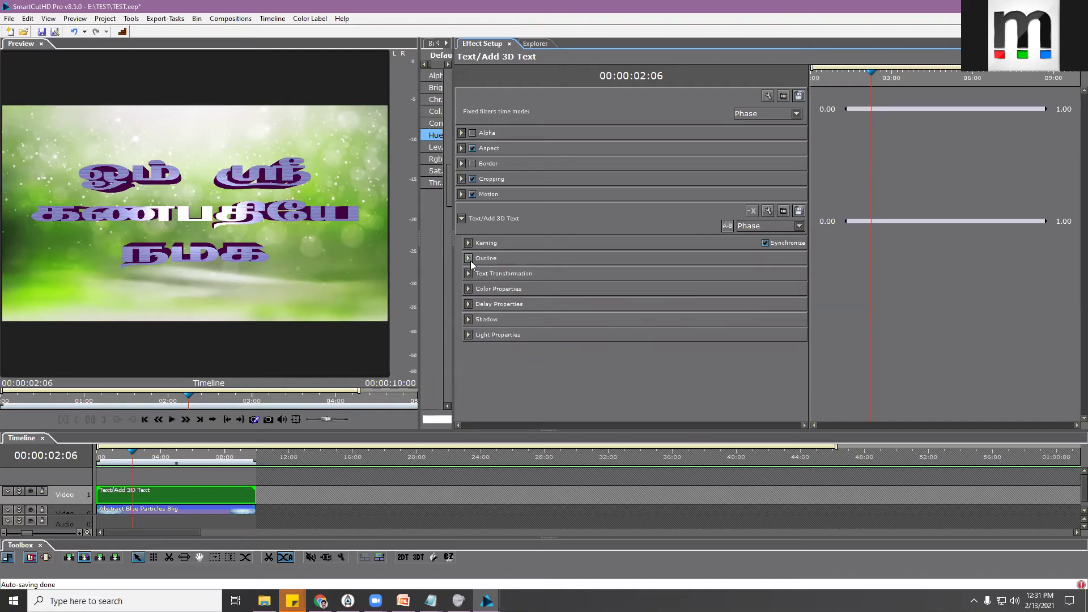
{"action": "left_click", "coordinate": [469, 274]}
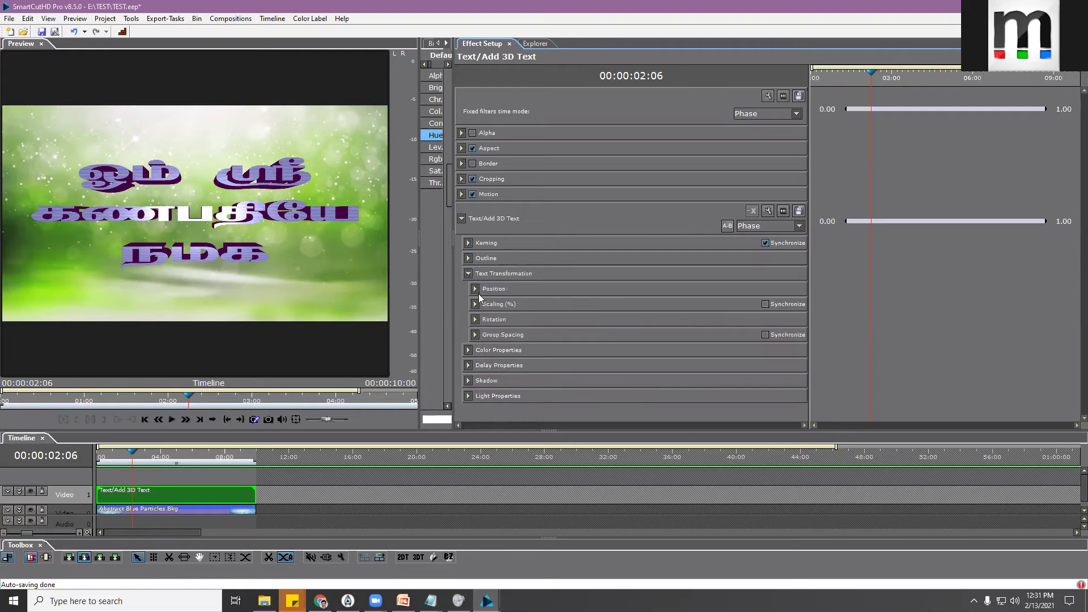
{"action": "left_click", "coordinate": [475, 289]}
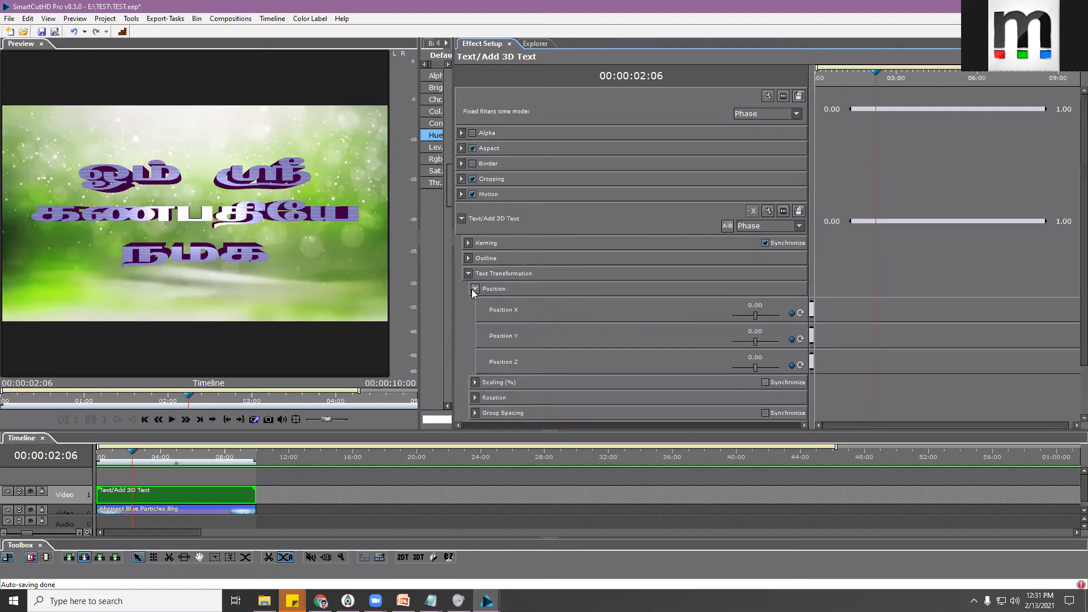
Try auto envelopes on the title's Position X at 00:00:02:06 and reset its value
{"action": "left_click", "coordinate": [792, 314]}
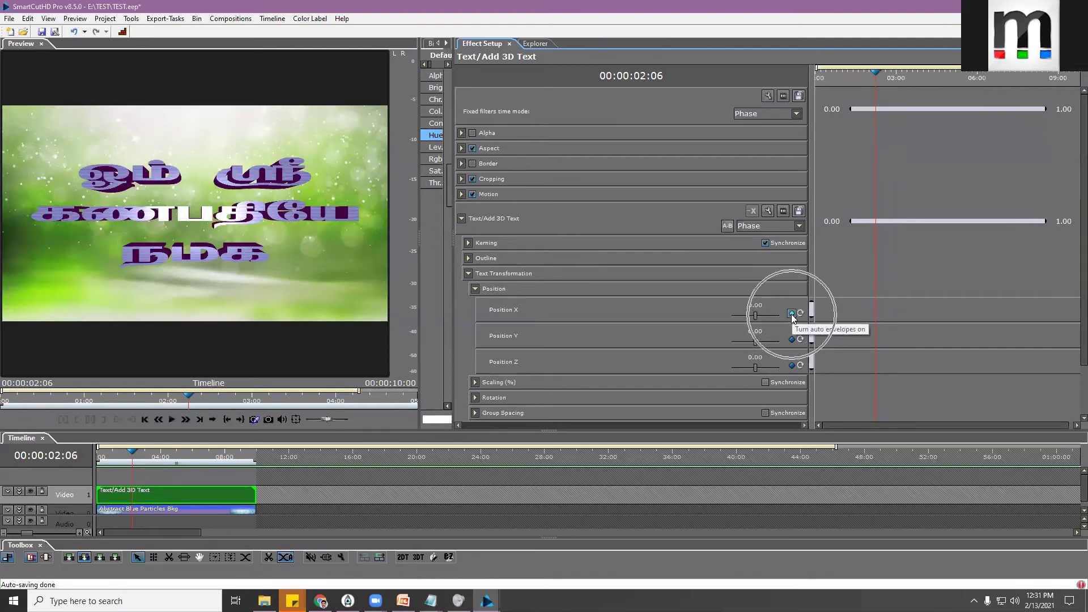
{"action": "left_click", "coordinate": [791, 314]}
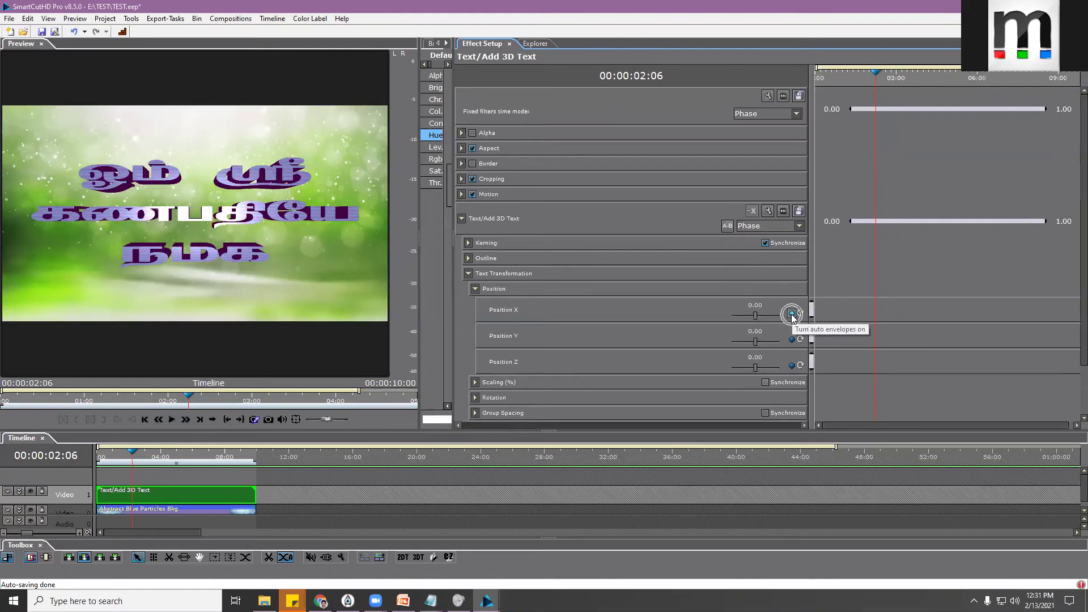
{"action": "left_click", "coordinate": [791, 314]}
{"action": "left_click", "coordinate": [878, 312]}
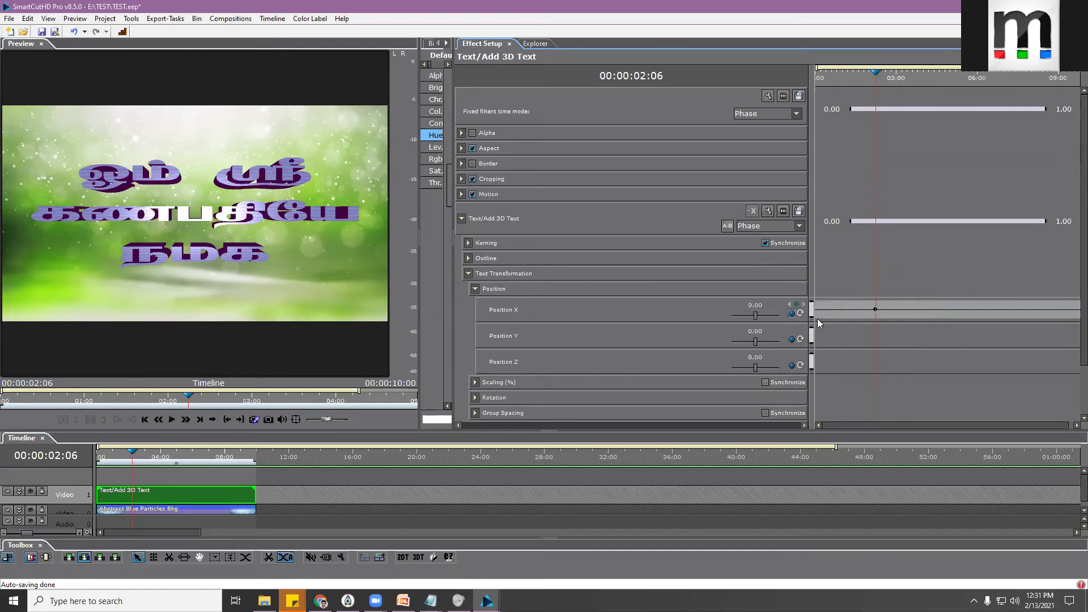
{"action": "left_click", "coordinate": [800, 313]}
Return the playhead to 00:00:00:00 and turn off auto envelopes for the title's Position X
{"action": "left_click_drag", "start_coordinate": [858, 76], "coordinate": [814, 80]}
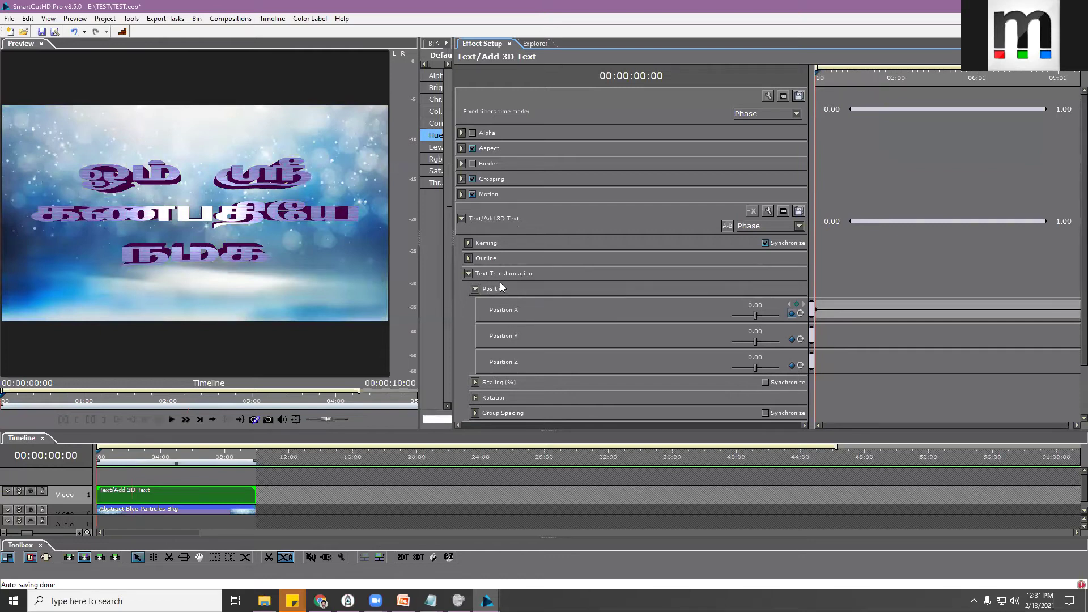
{"action": "left_click", "coordinate": [792, 313]}
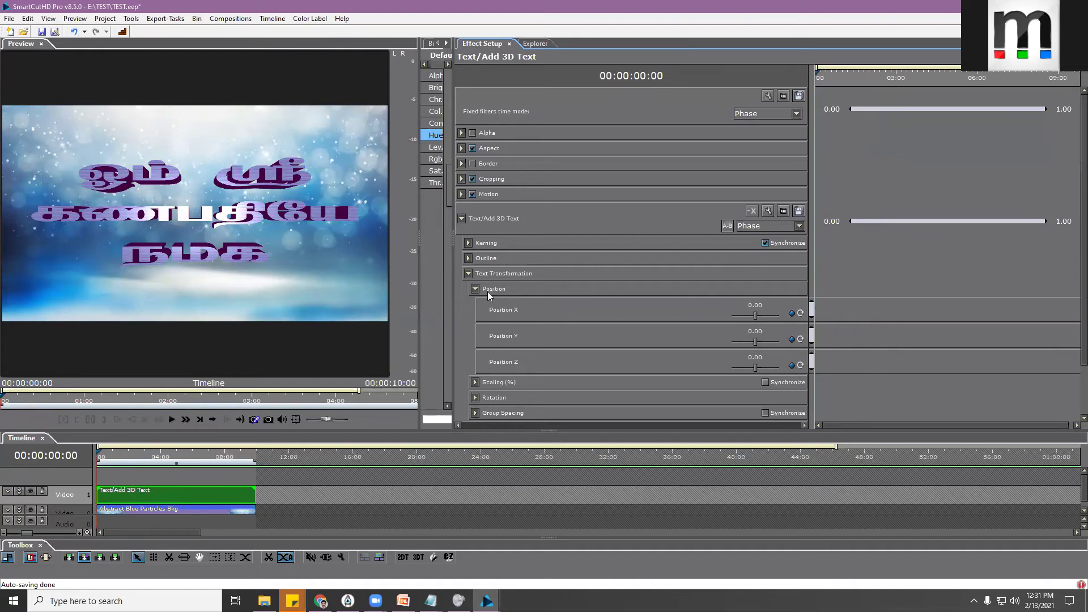
{"action": "scroll", "coordinate": [603, 315], "scroll_direction": "down", "scroll_amount": 1}
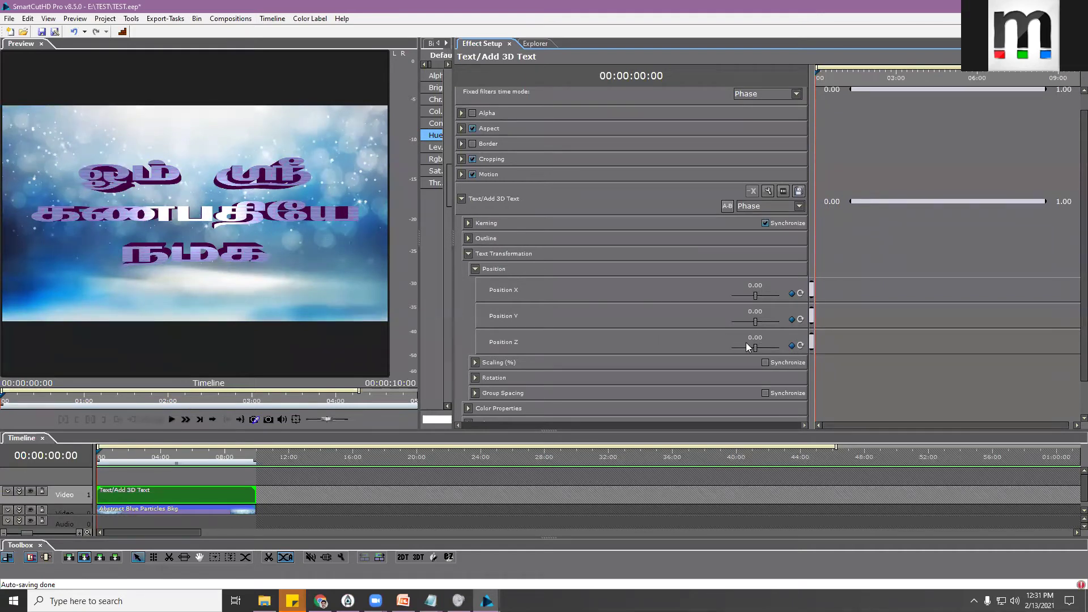
Try moving the title in depth by setting its Position Z to -1.58
{"action": "left_click_drag", "start_coordinate": [752, 348], "coordinate": [752, 350]}
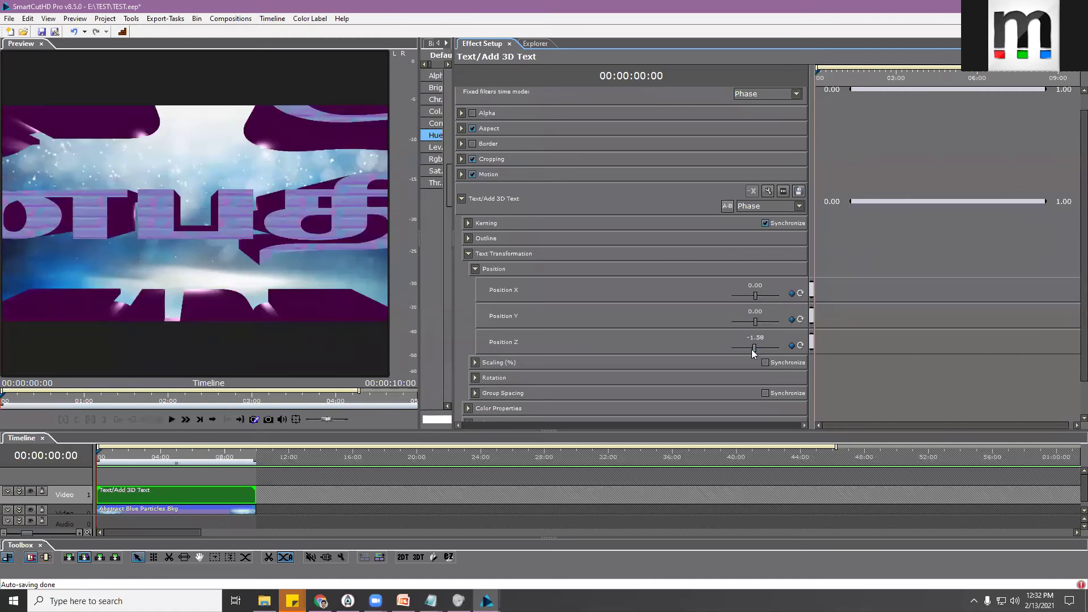
{"action": "left_click", "coordinate": [279, 140]}
{"action": "left_click", "coordinate": [169, 502]}
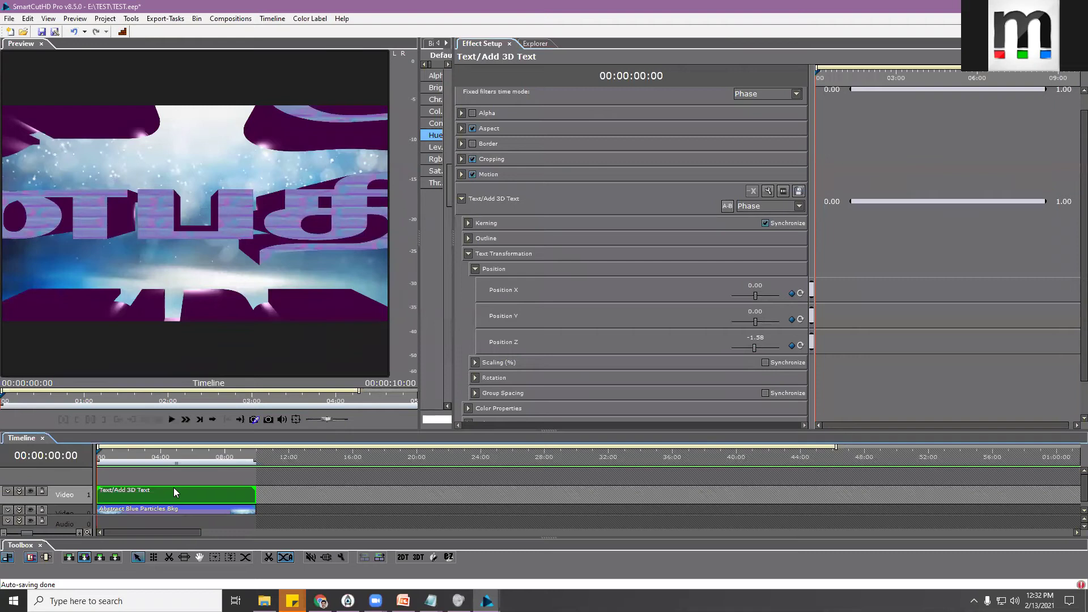
Slightly reduce the extrusion of the 3D title and reset its Position Z
{"action": "left_click", "coordinate": [768, 191]}
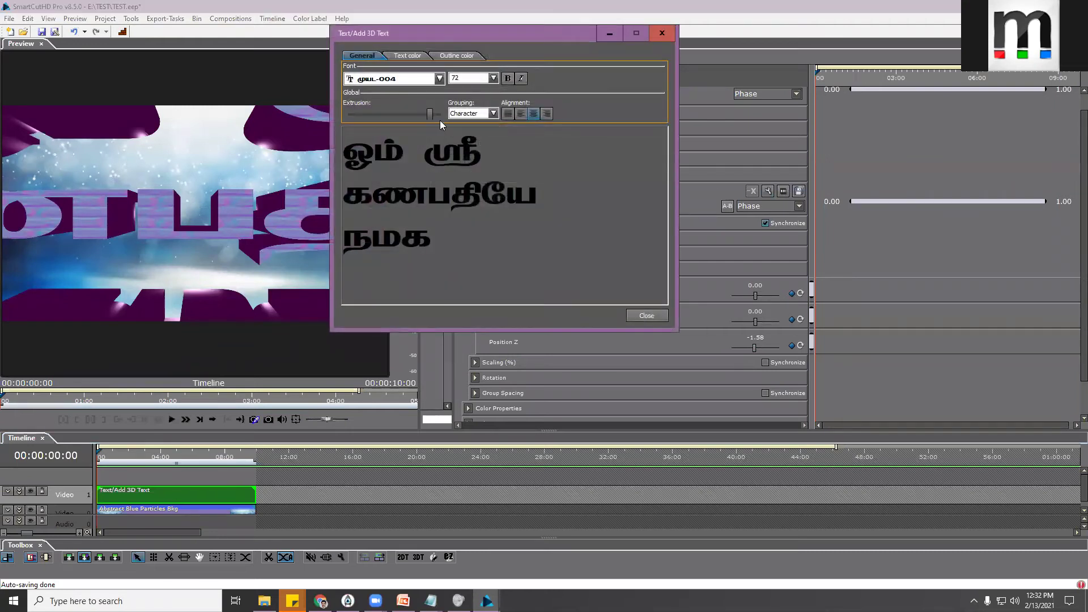
{"action": "mouse_move", "coordinate": [431, 114]}
{"action": "left_mouse_down"}
{"action": "mouse_move", "coordinate": [373, 123]}
{"action": "mouse_move", "coordinate": [441, 128]}
{"action": "mouse_move", "coordinate": [373, 117]}
{"action": "mouse_move", "coordinate": [418, 116]}
{"action": "left_mouse_up"}
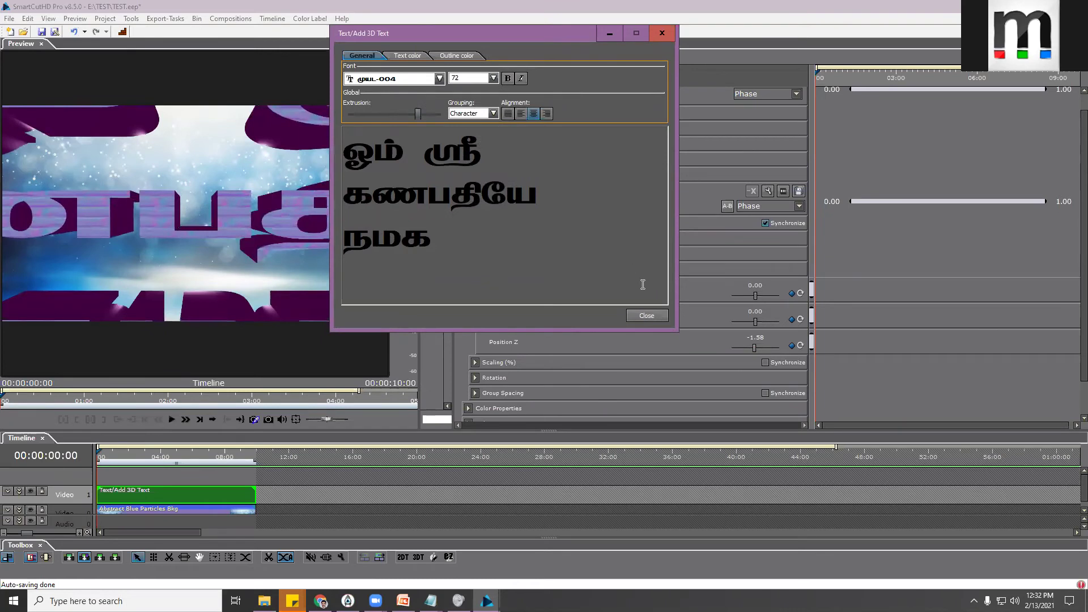
{"action": "left_click", "coordinate": [647, 316]}
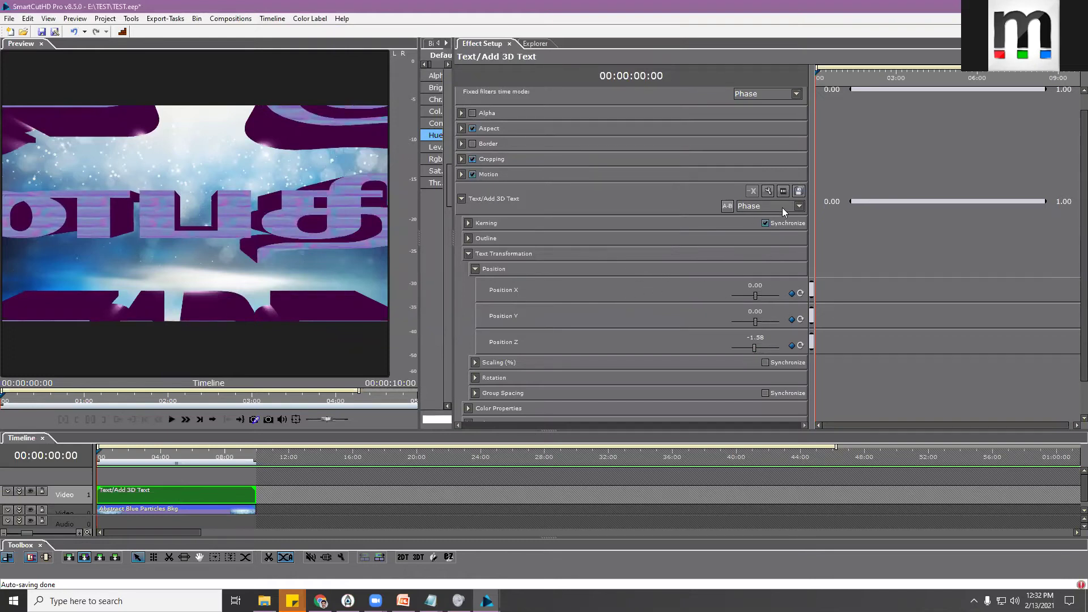
{"action": "left_click", "coordinate": [799, 346]}
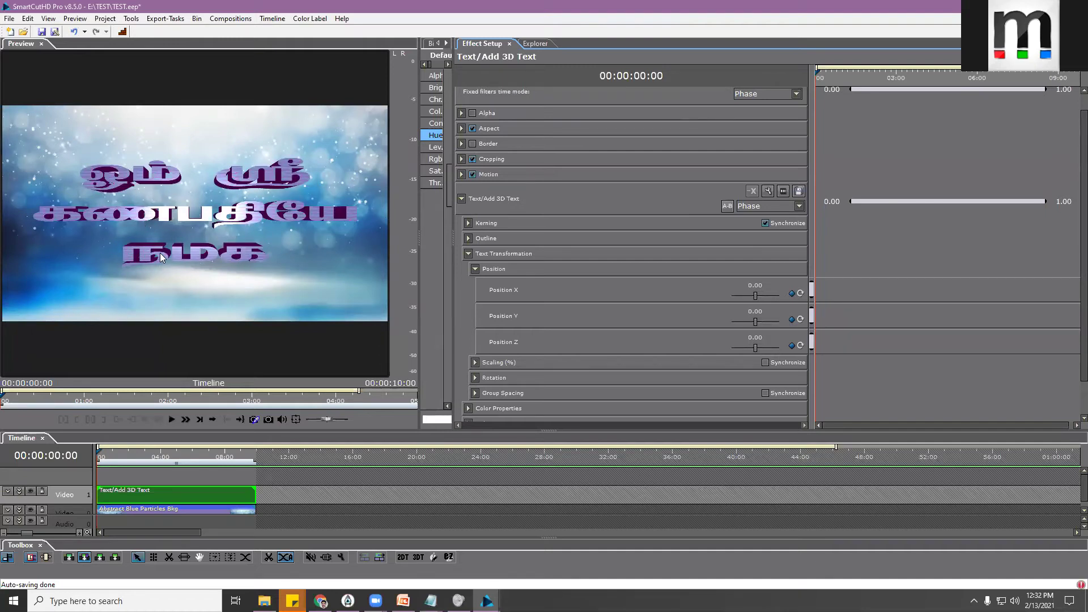
Open the title's private media configuration and browse for a Text Front Texture in X:\SceneCutHD Content\Graphic
{"action": "left_click", "coordinate": [784, 192]}
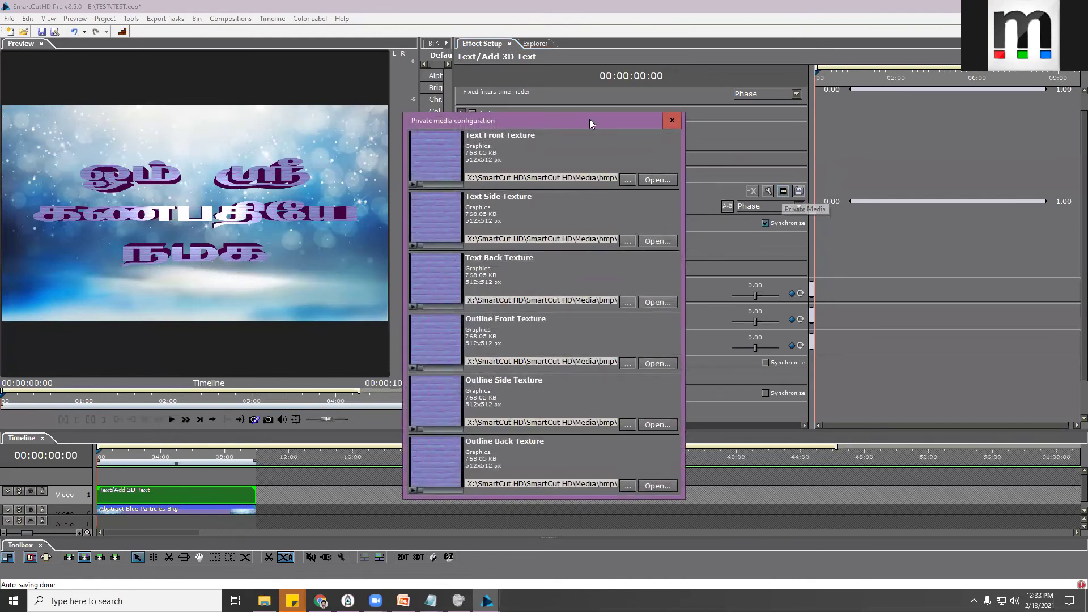
{"action": "left_click_drag", "start_coordinate": [573, 119], "coordinate": [608, 85]}
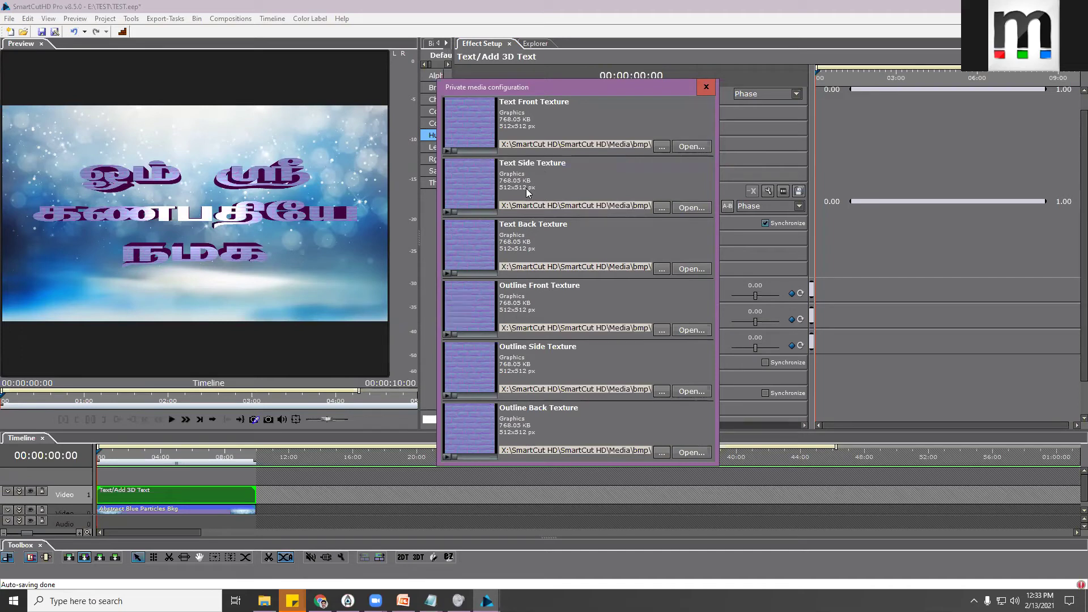
{"action": "left_click", "coordinate": [659, 147]}
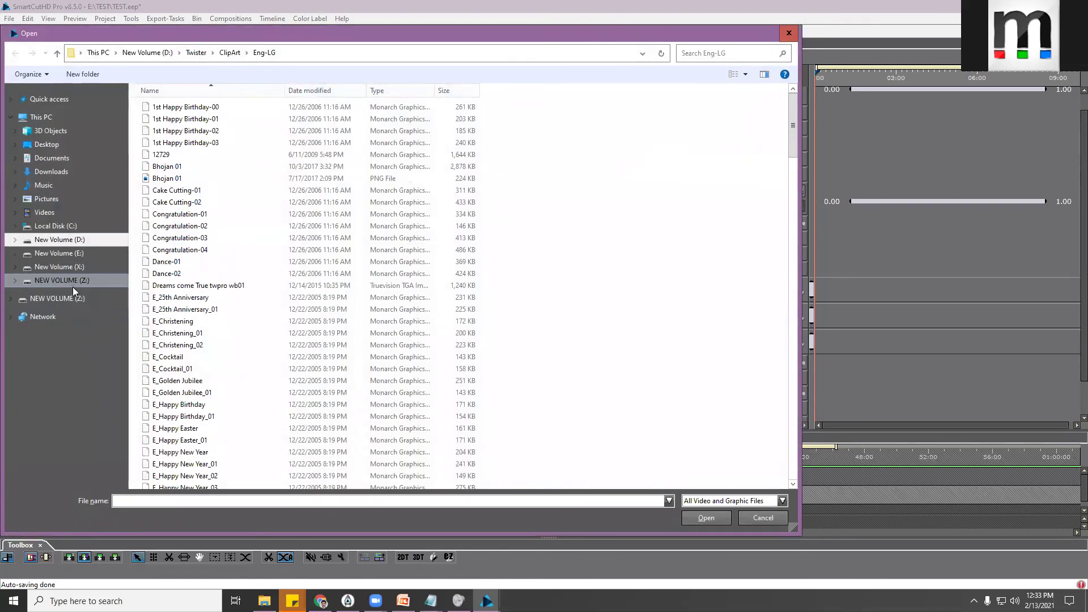
{"action": "left_click", "coordinate": [73, 267]}
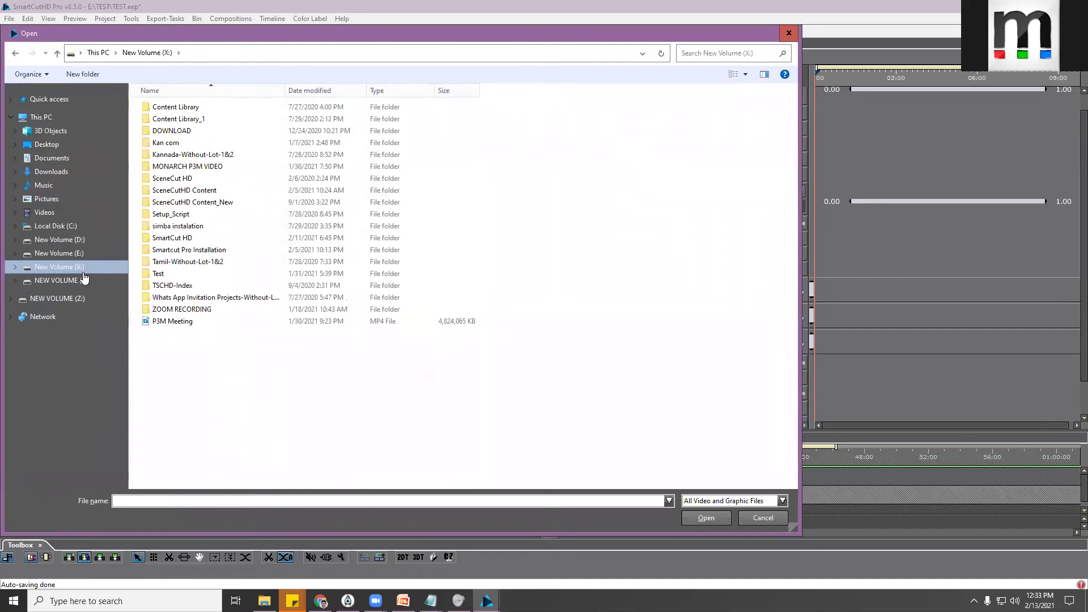
{"action": "left_click", "coordinate": [196, 192]}
{"action": "double_click", "coordinate": [196, 192]}
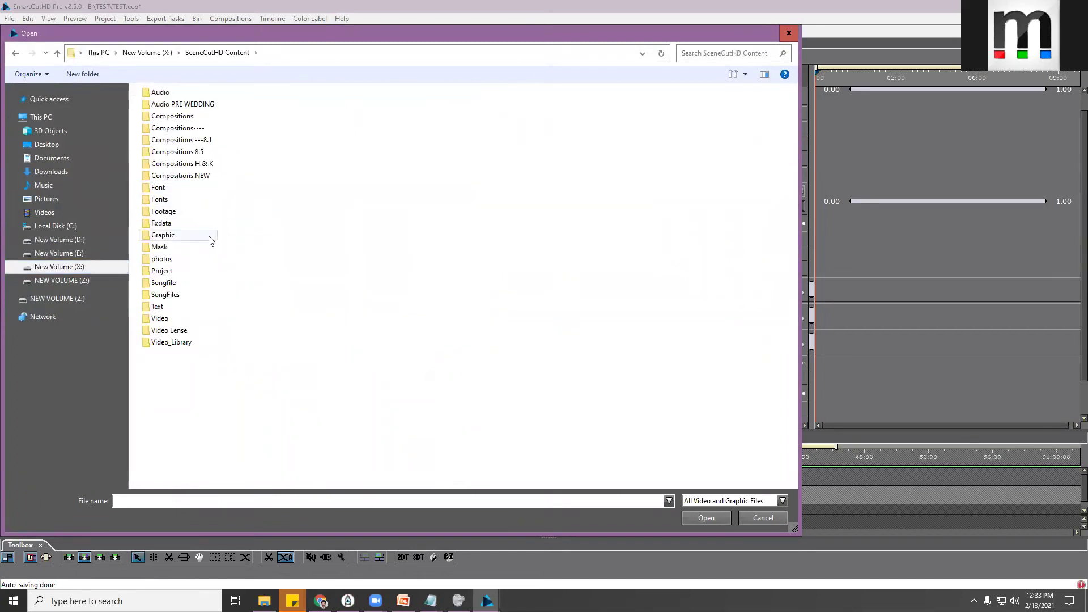
{"action": "double_click", "coordinate": [168, 237]}
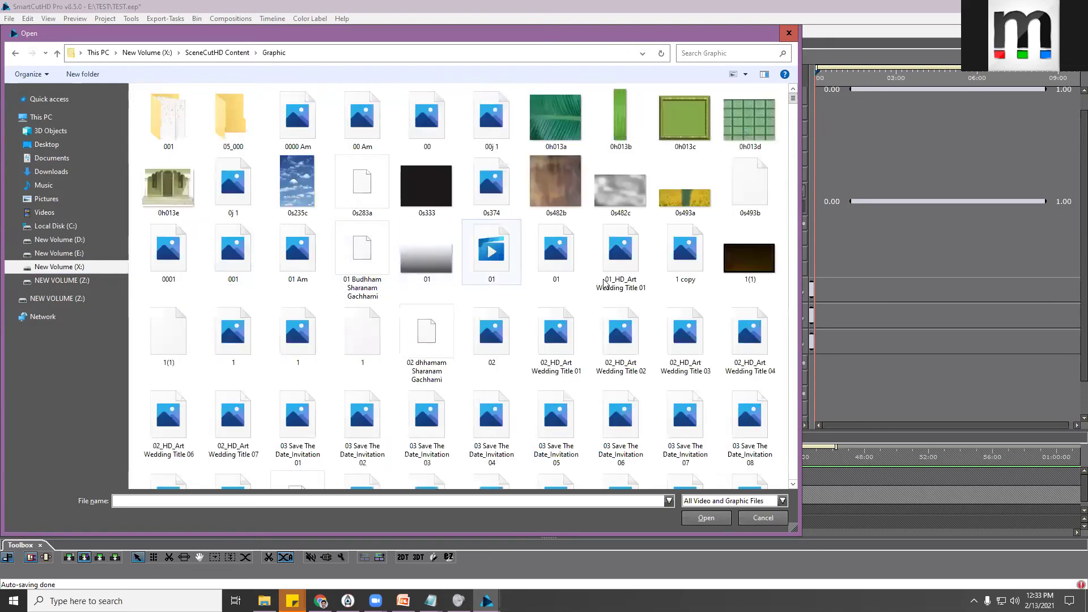
Apply the orange parchment JPG image 8 from the Graphic folder as the title's Text Front Texture
{"action": "left_click_drag", "start_coordinate": [794, 97], "coordinate": [795, 110]}
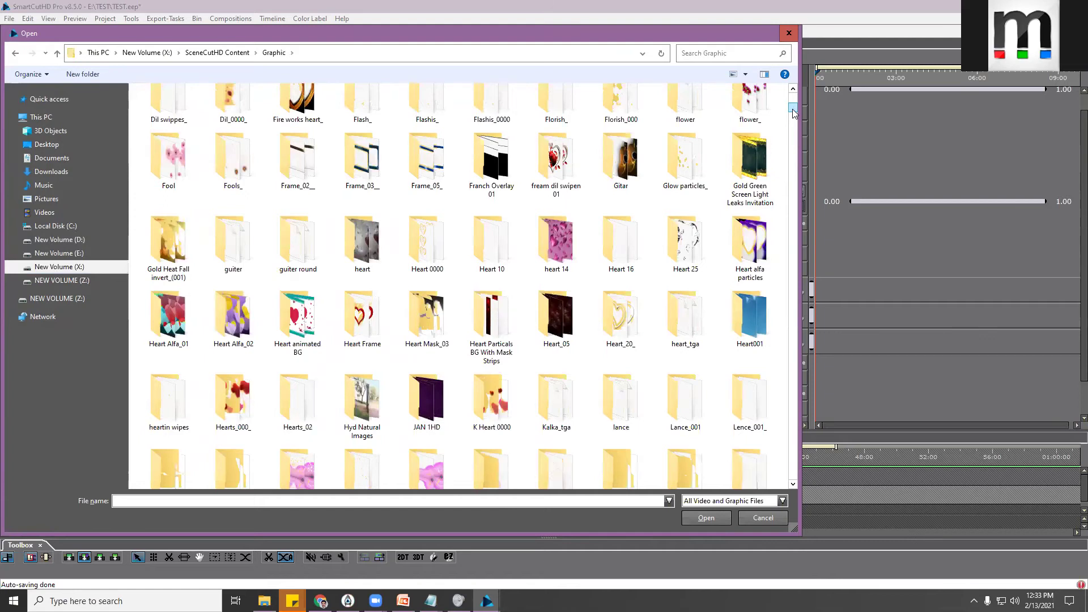
{"action": "left_click_drag", "start_coordinate": [793, 111], "coordinate": [792, 135]}
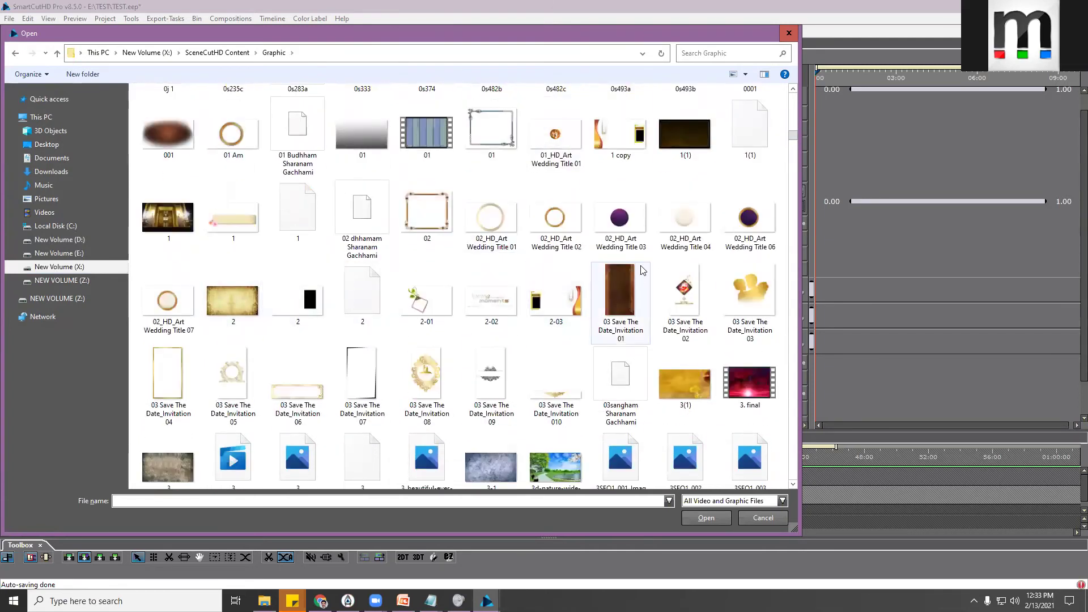
{"action": "scroll", "coordinate": [641, 263], "scroll_direction": "down", "scroll_amount": 2}
{"action": "scroll", "coordinate": [642, 263], "scroll_direction": "down", "scroll_amount": 8}
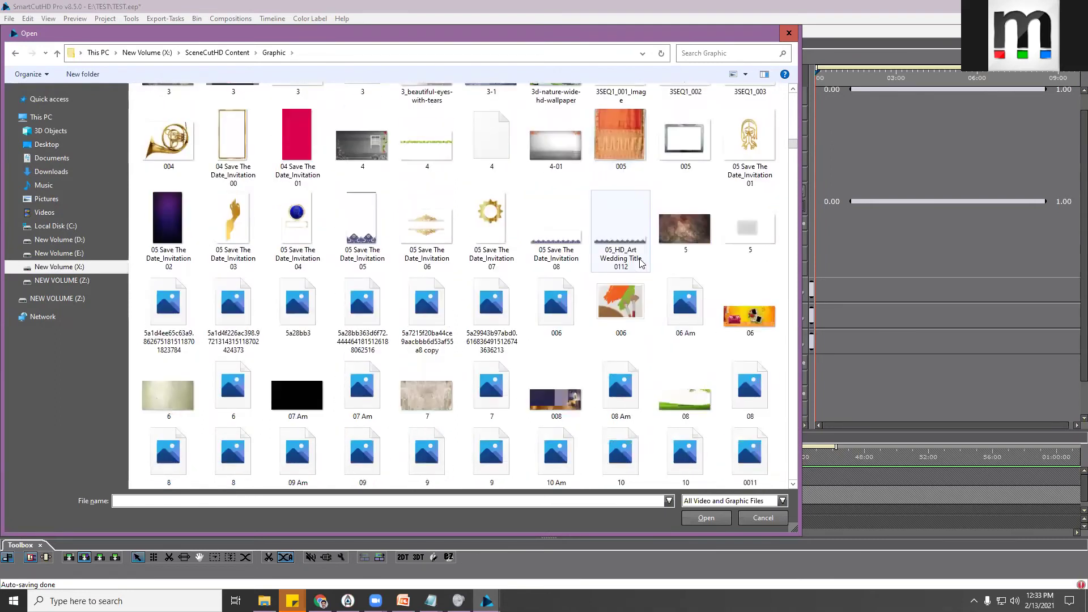
{"action": "scroll", "coordinate": [641, 264], "scroll_direction": "down", "scroll_amount": 2}
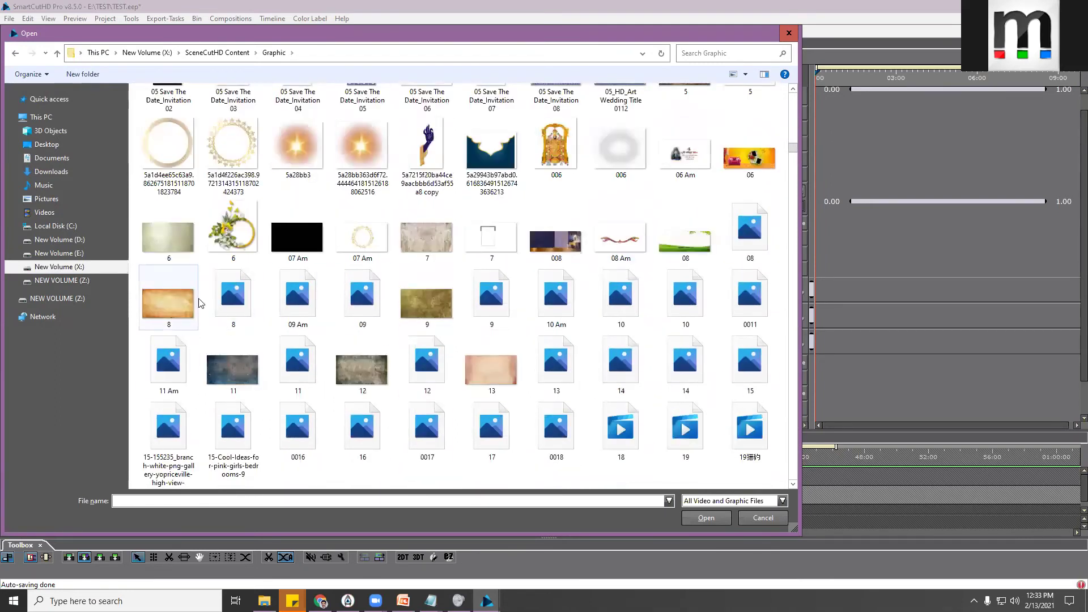
{"action": "scroll", "coordinate": [460, 333], "scroll_direction": "down", "scroll_amount": 5}
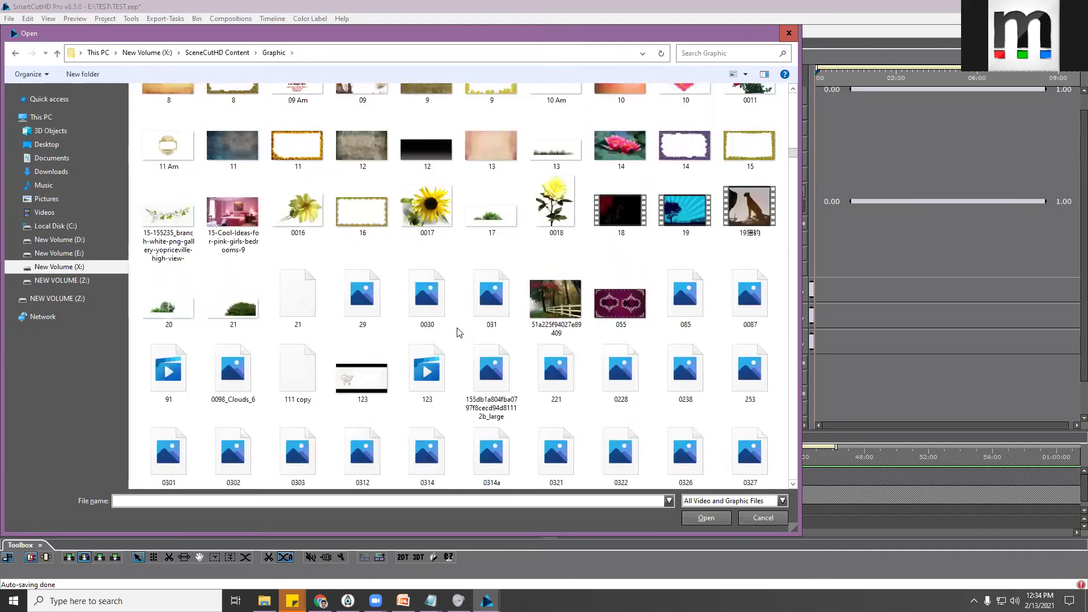
{"action": "scroll", "coordinate": [459, 333], "scroll_direction": "down", "scroll_amount": 1}
{"action": "scroll", "coordinate": [459, 332], "scroll_direction": "up", "scroll_amount": 2}
{"action": "left_click", "coordinate": [174, 195]}
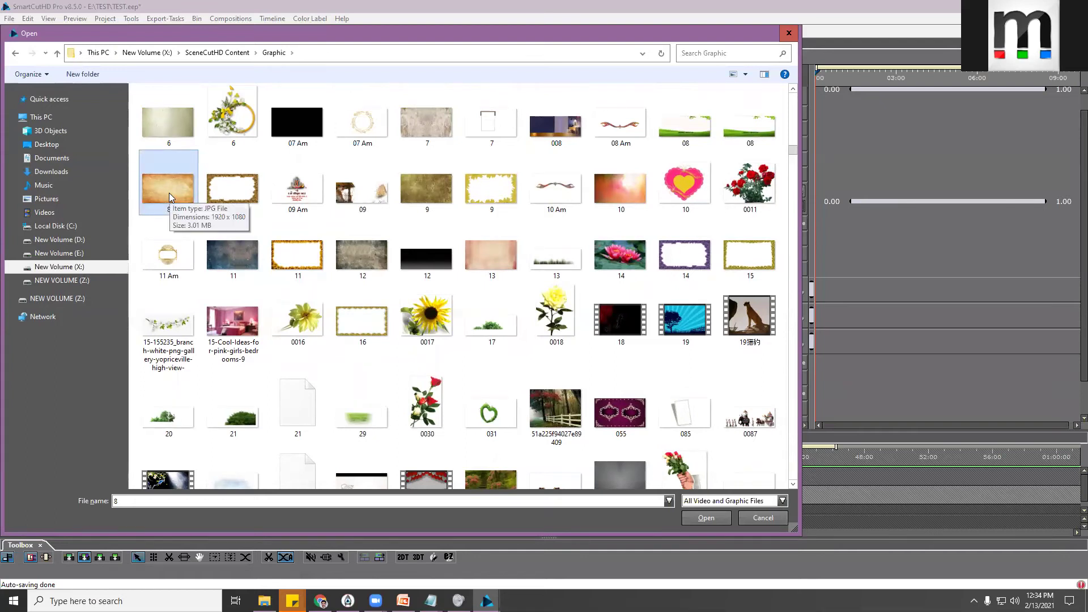
{"action": "left_click", "coordinate": [705, 517]}
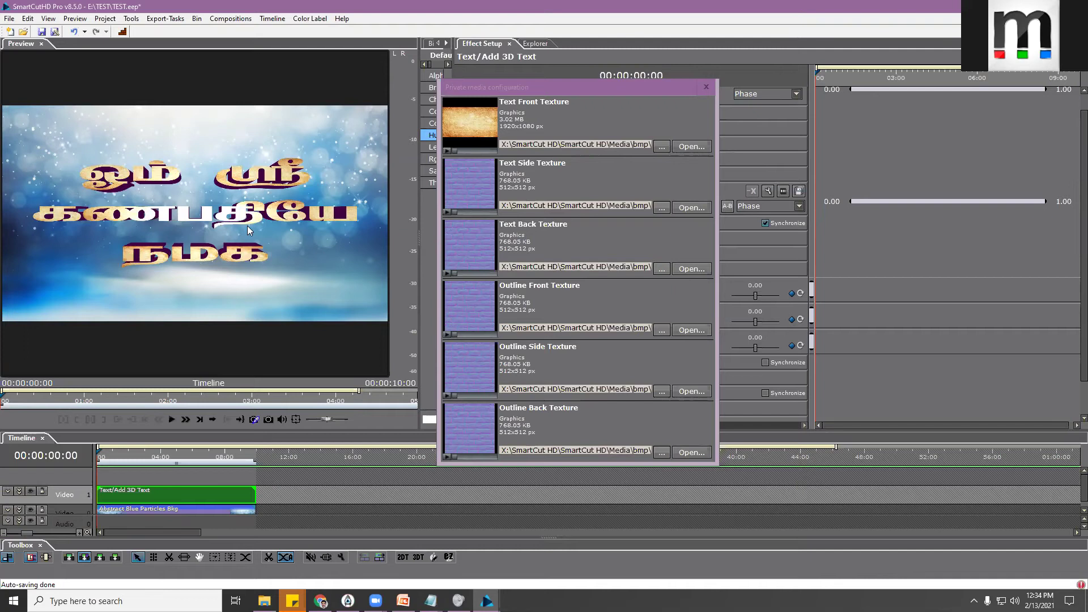
Try the dark red image 58207 from the Graphic folder as the Text Front Texture
{"action": "left_click", "coordinate": [663, 147]}
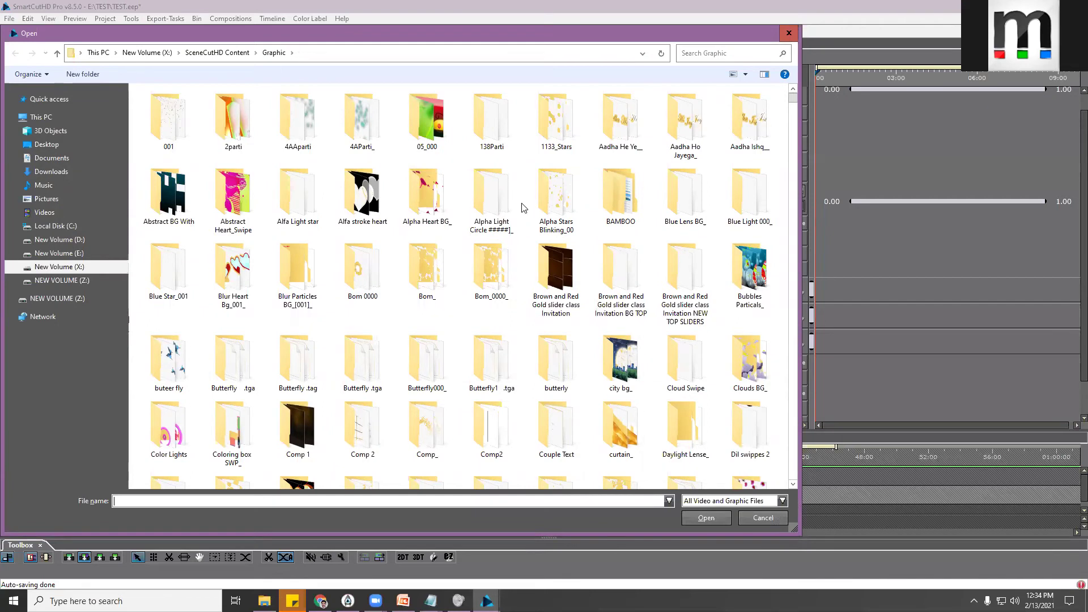
{"action": "left_click_drag", "start_coordinate": [794, 102], "coordinate": [794, 142]}
{"action": "scroll", "coordinate": [338, 253], "scroll_direction": "down", "scroll_amount": 10}
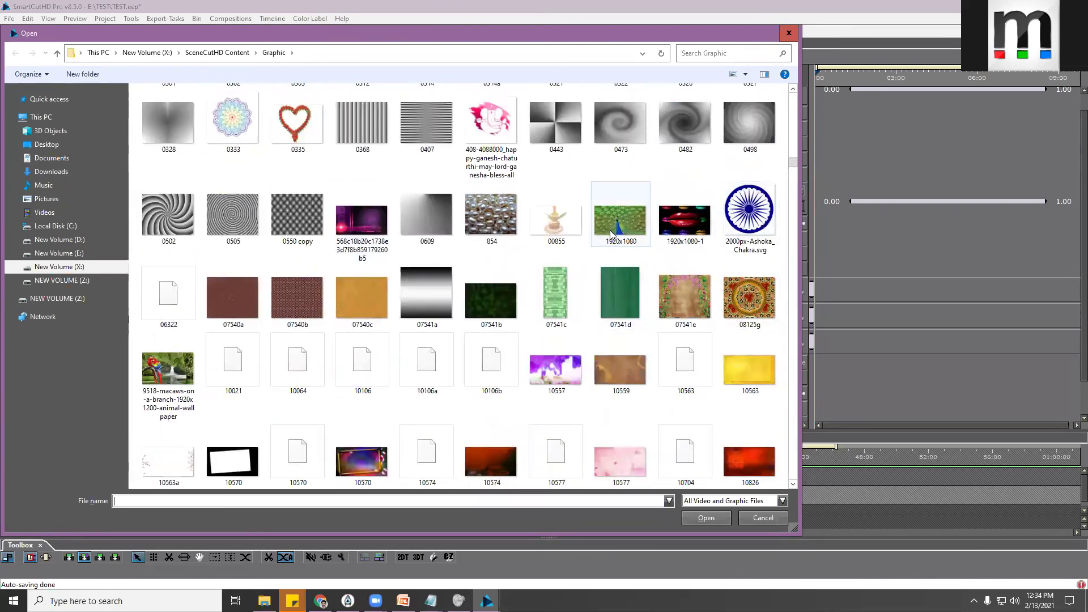
{"action": "scroll", "coordinate": [613, 234], "scroll_direction": "down", "scroll_amount": 2}
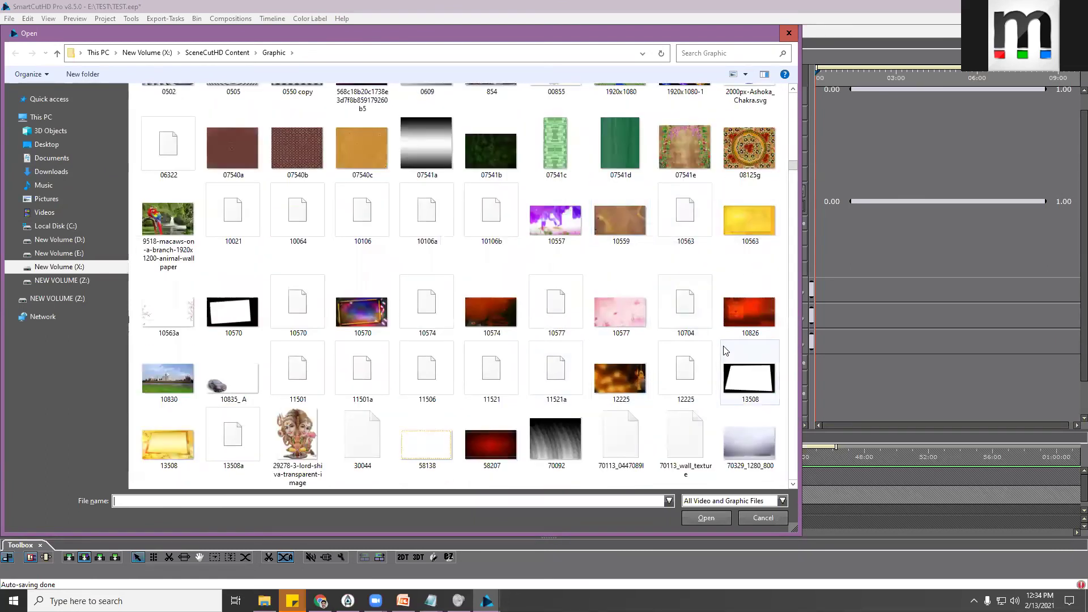
{"action": "left_click", "coordinate": [502, 435]}
{"action": "left_click", "coordinate": [707, 518]}
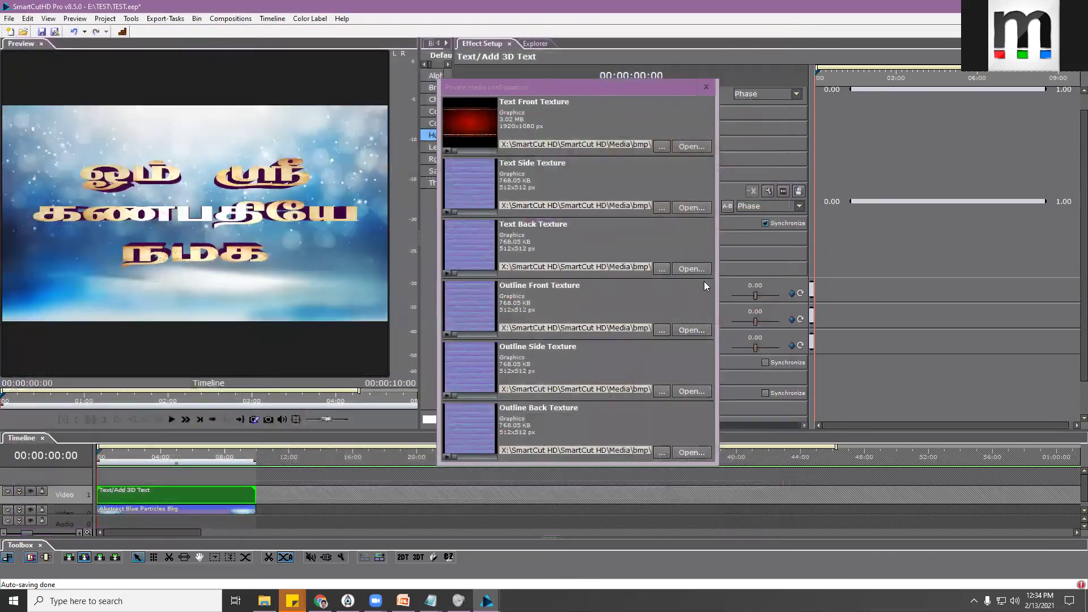
Set the Text Front Texture to the gold gradient image b61f5ca67ca48af01b690db94a9b5413 from the Graphic folder
{"action": "left_click", "coordinate": [680, 149]}
{"action": "scroll", "coordinate": [628, 244], "scroll_direction": "down", "scroll_amount": 10}
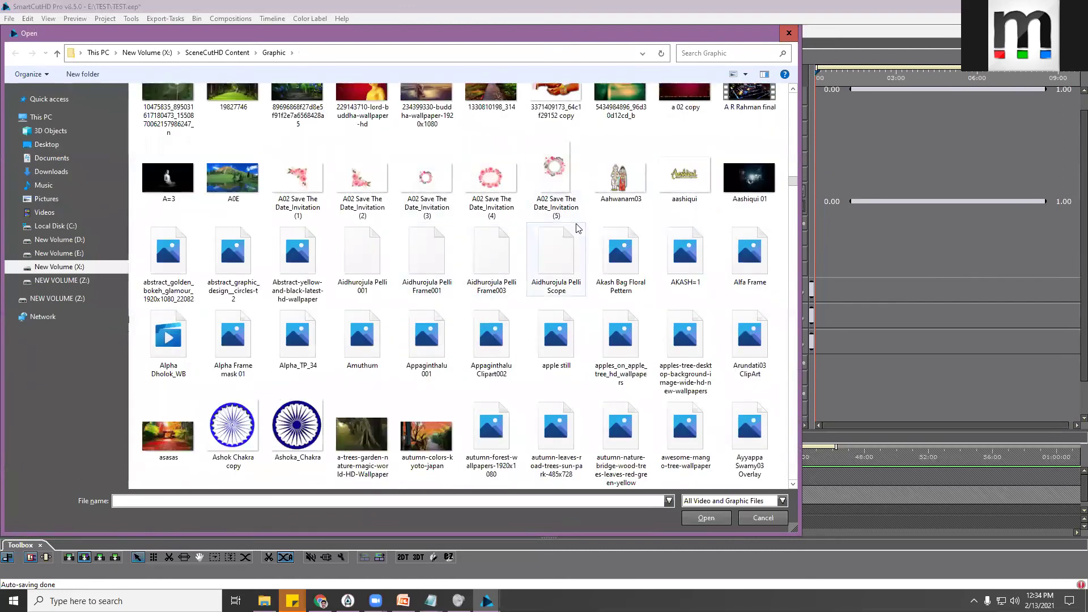
{"action": "scroll", "coordinate": [577, 227], "scroll_direction": "up", "scroll_amount": 3}
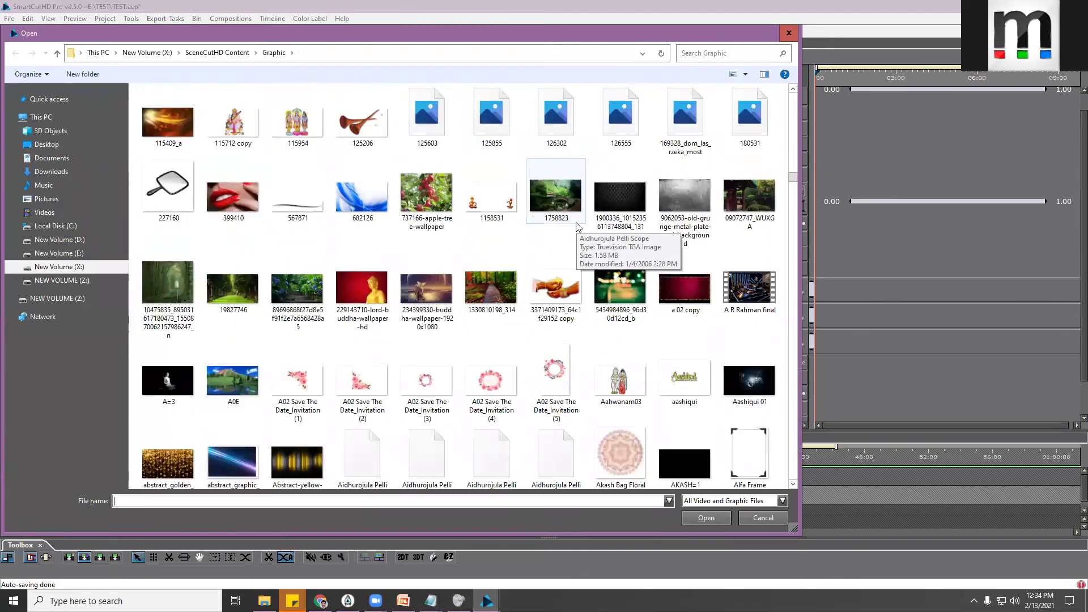
{"action": "scroll", "coordinate": [577, 227], "scroll_direction": "up", "scroll_amount": 2}
{"action": "scroll", "coordinate": [577, 226], "scroll_direction": "down", "scroll_amount": 5}
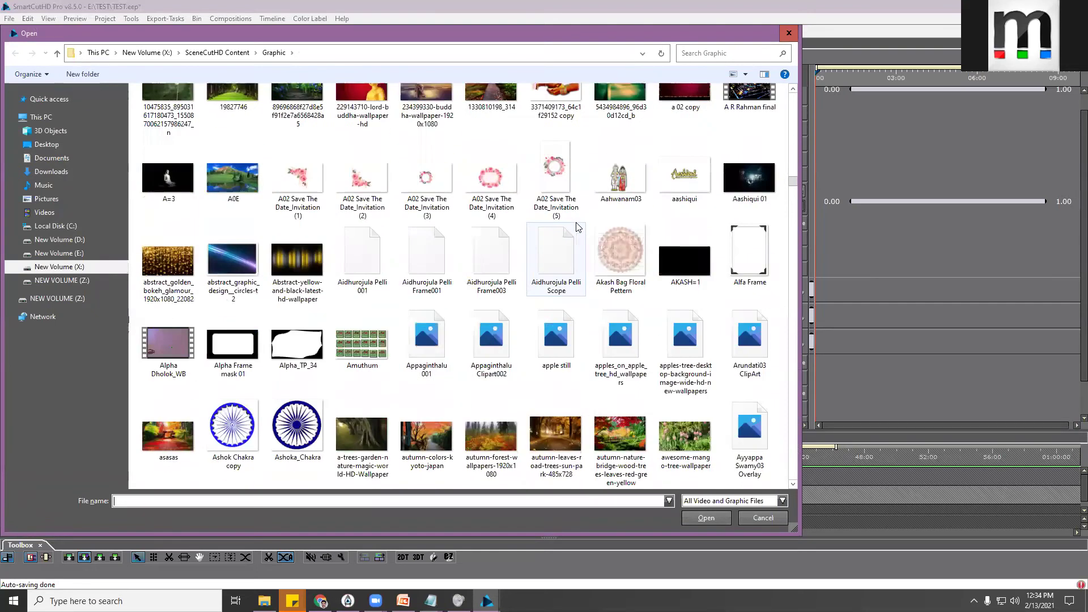
{"action": "scroll", "coordinate": [577, 227], "scroll_direction": "down", "scroll_amount": 3}
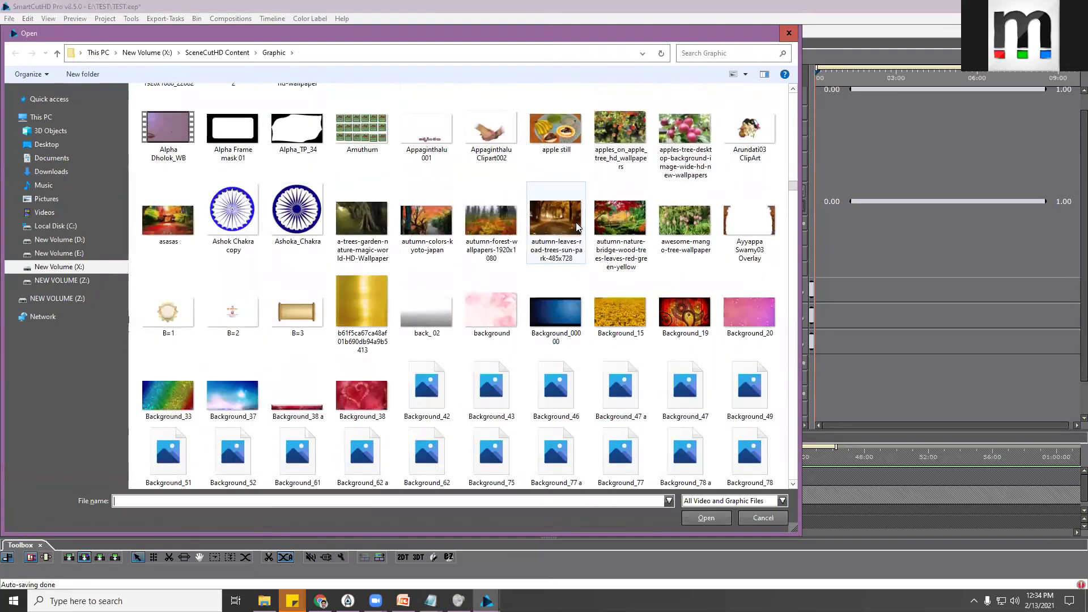
{"action": "left_click", "coordinate": [367, 313]}
{"action": "left_click", "coordinate": [706, 517]}
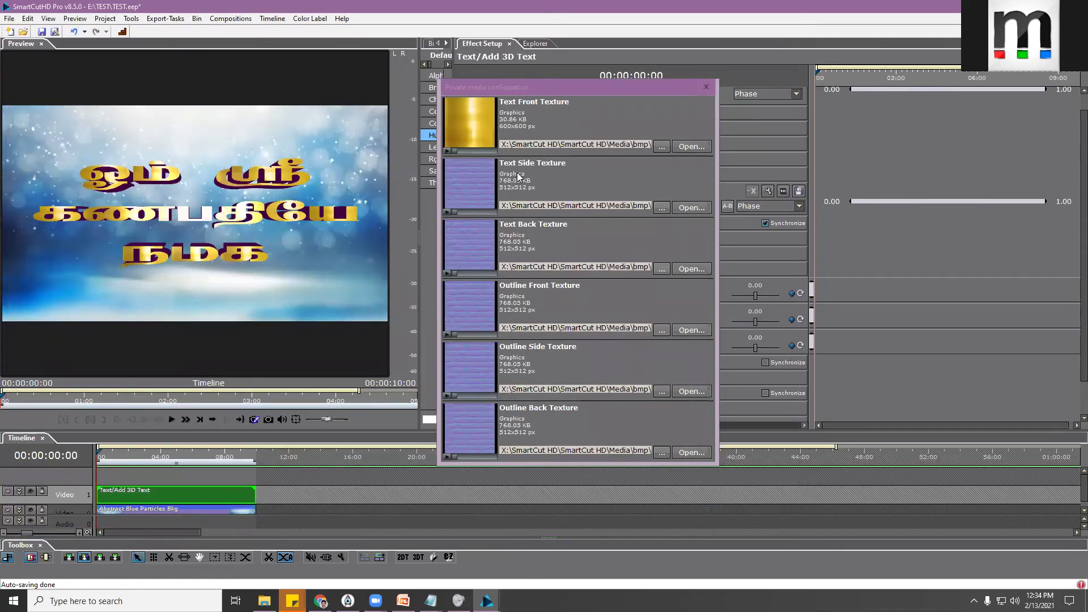
Try the border 165 image from the Graphic folder as the title's Text Side Texture
{"action": "left_click", "coordinate": [661, 208]}
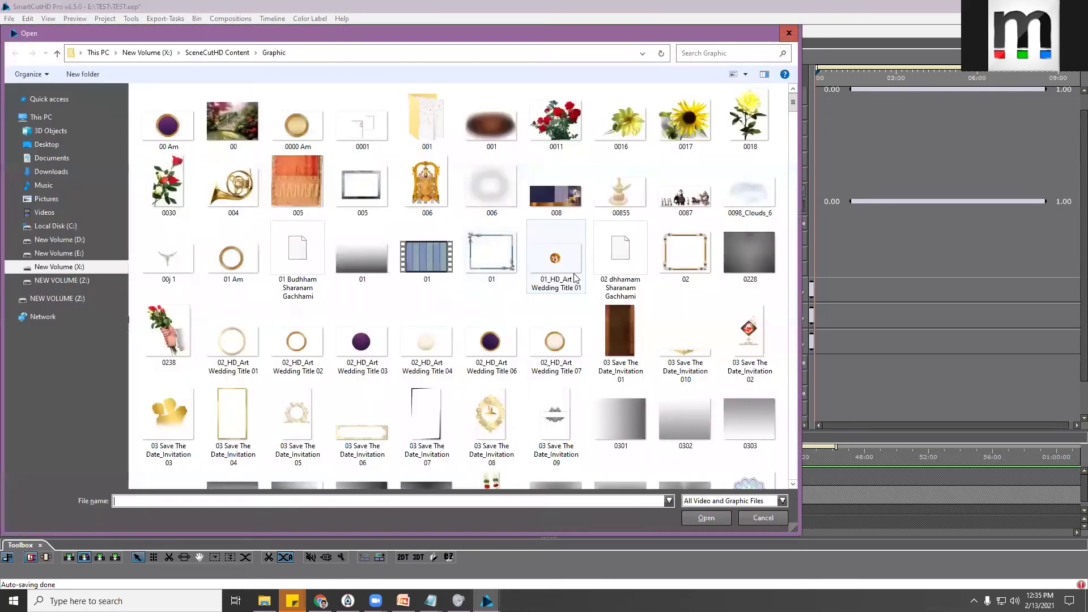
{"action": "scroll", "coordinate": [577, 259], "scroll_direction": "down", "scroll_amount": 5}
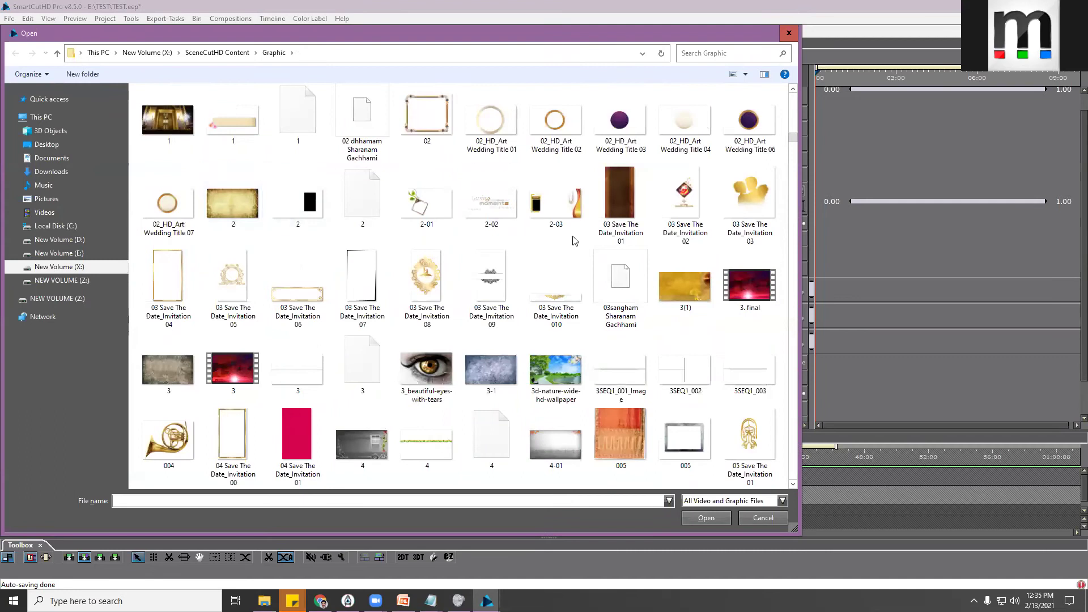
{"action": "scroll", "coordinate": [574, 250], "scroll_direction": "down", "scroll_amount": 5}
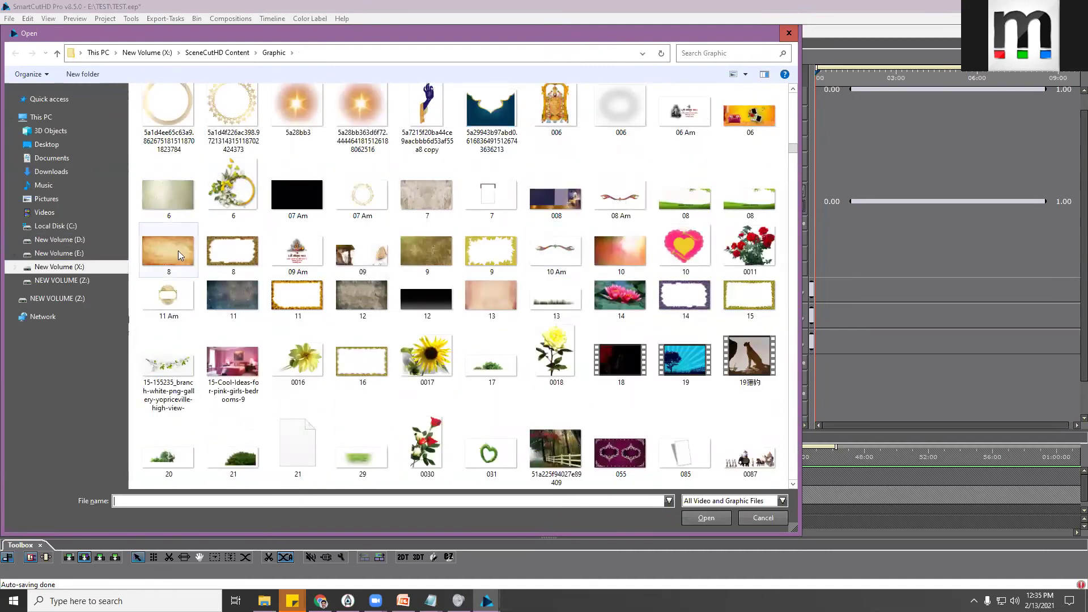
{"action": "scroll", "coordinate": [587, 244], "scroll_direction": "down", "scroll_amount": 5}
{"action": "scroll", "coordinate": [652, 303], "scroll_direction": "down", "scroll_amount": 5}
{"action": "scroll", "coordinate": [497, 228], "scroll_direction": "down", "scroll_amount": 5}
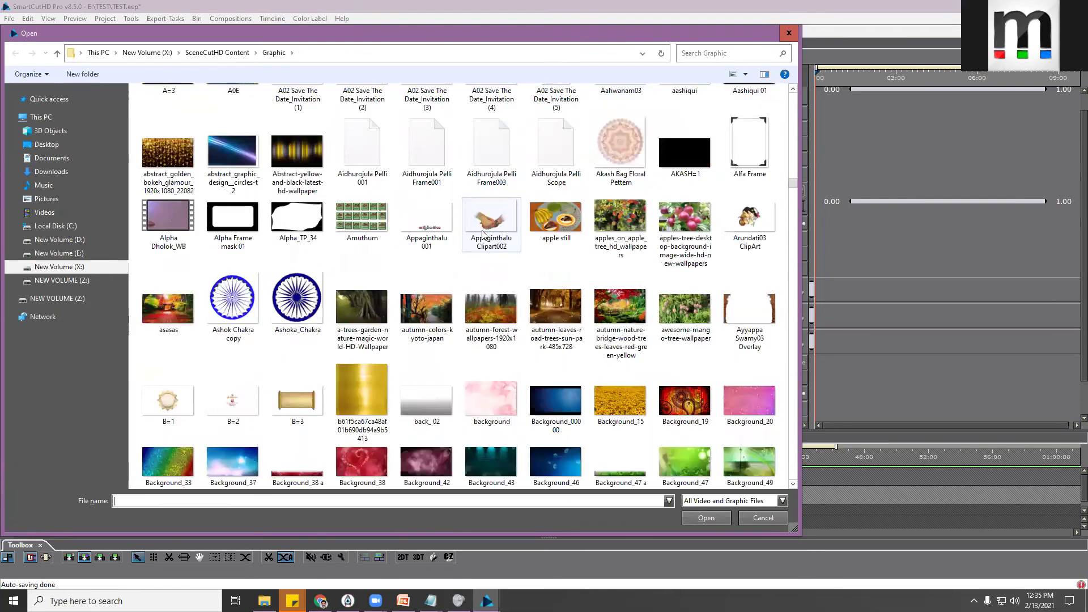
{"action": "scroll", "coordinate": [281, 418], "scroll_direction": "down", "scroll_amount": 2}
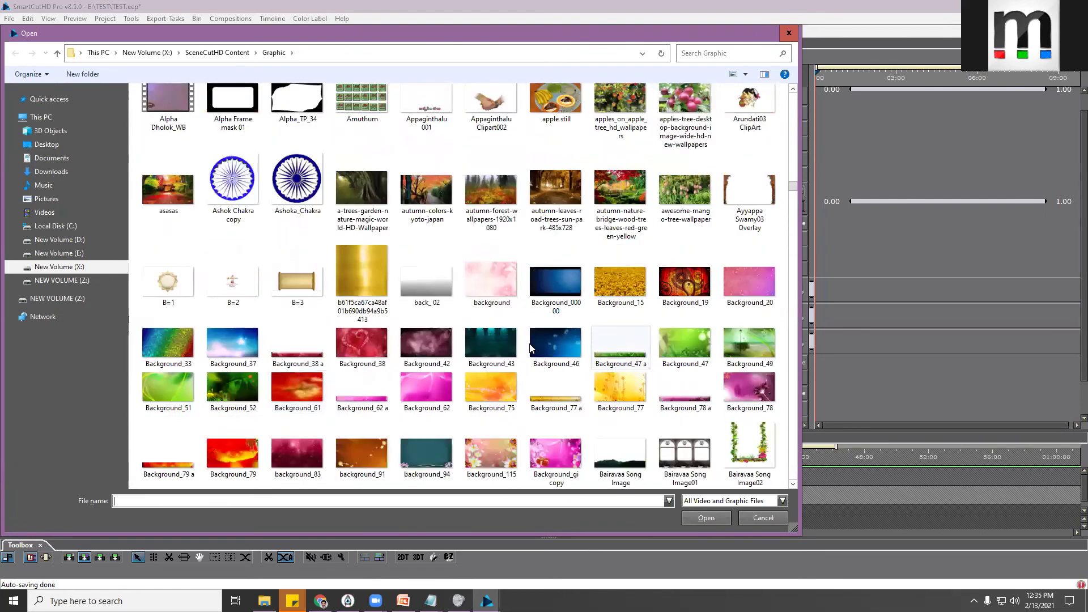
{"action": "scroll", "coordinate": [530, 384], "scroll_direction": "down", "scroll_amount": 5}
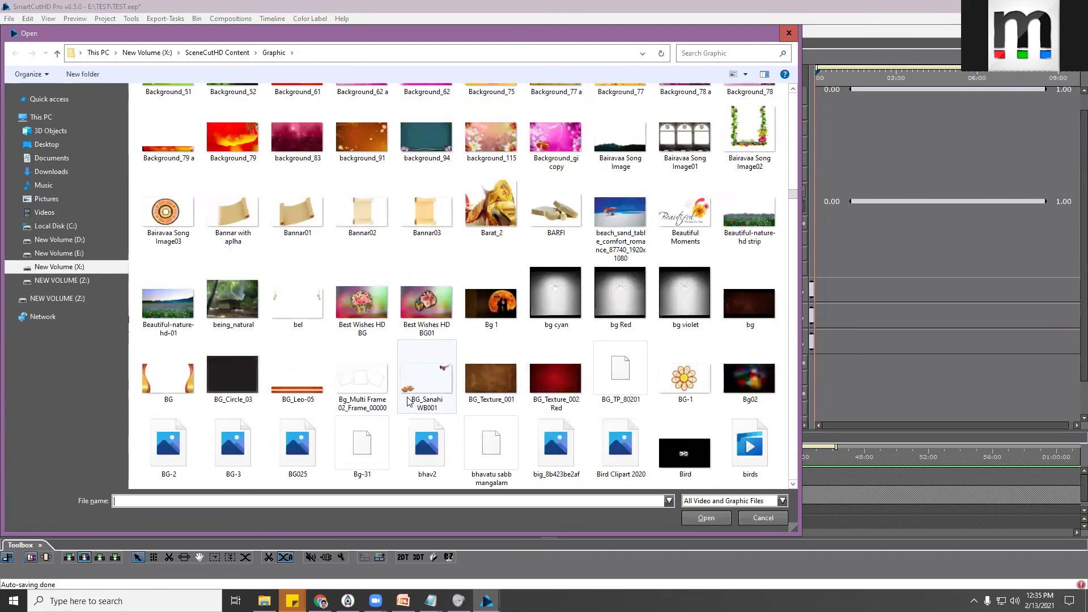
{"action": "scroll", "coordinate": [363, 272], "scroll_direction": "down", "scroll_amount": 5}
{"action": "scroll", "coordinate": [460, 306], "scroll_direction": "up", "scroll_amount": 2}
{"action": "scroll", "coordinate": [461, 306], "scroll_direction": "down", "scroll_amount": 5}
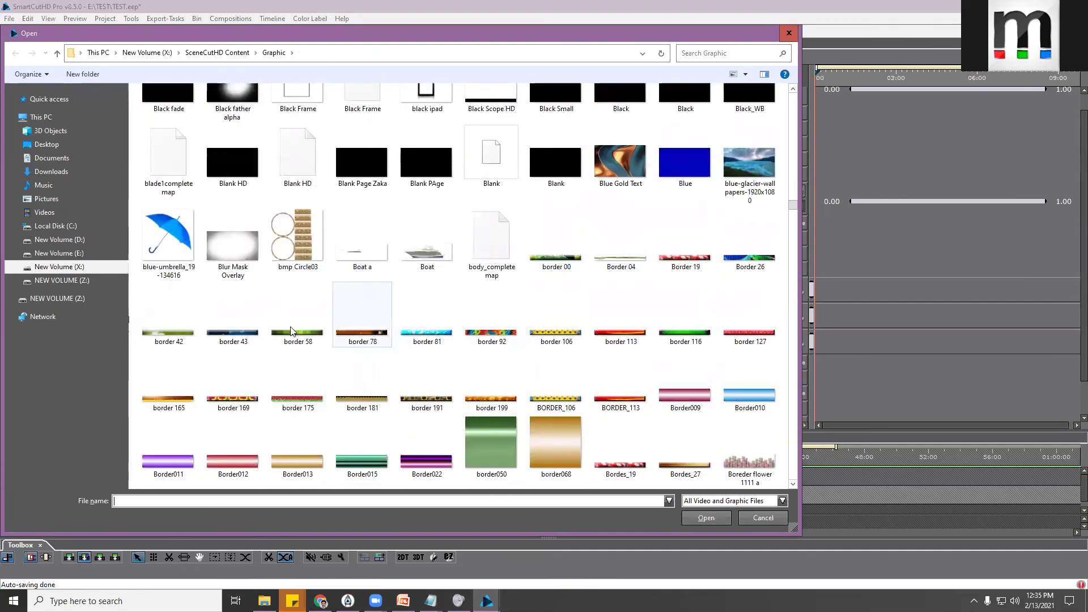
{"action": "scroll", "coordinate": [331, 360], "scroll_direction": "down", "scroll_amount": 3}
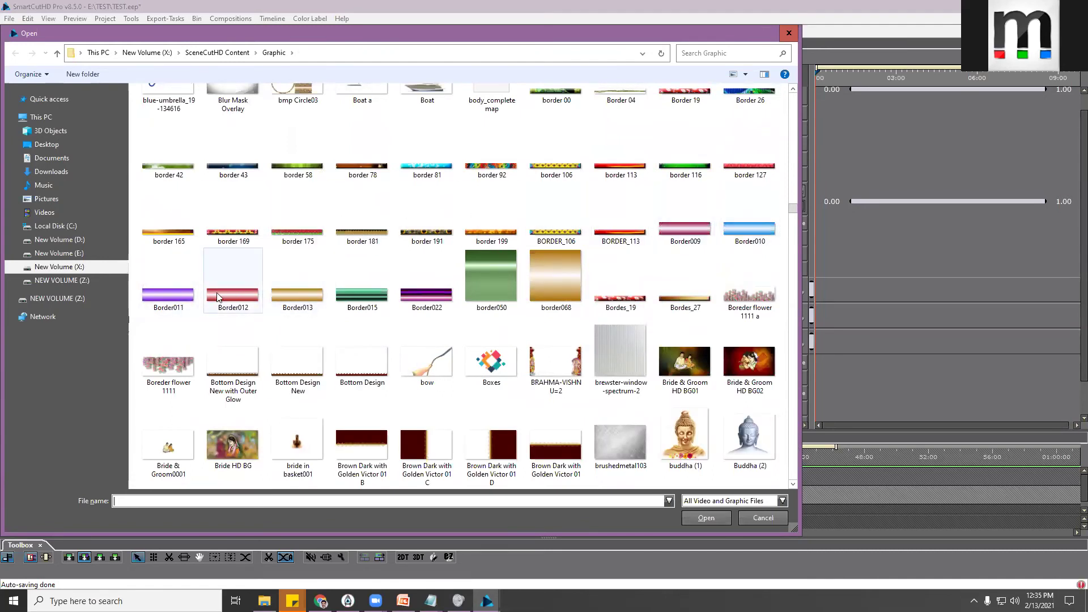
{"action": "double_click", "coordinate": [163, 232]}
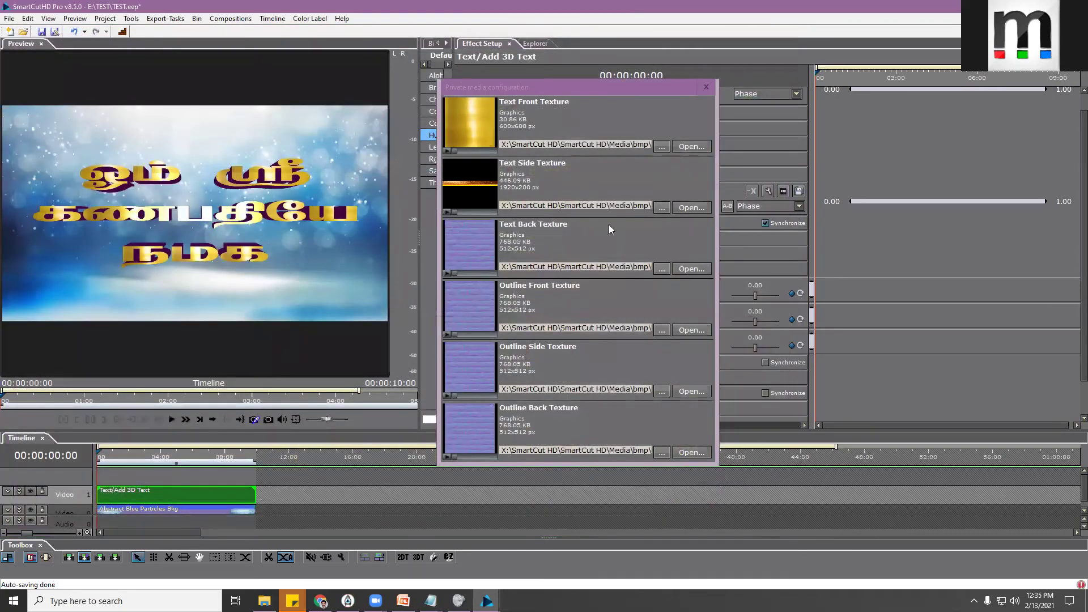
Set the Text Side Texture to the Gold Text image from the Graphic folder and close the private media configuration
{"action": "left_click", "coordinate": [662, 207]}
{"action": "scroll", "coordinate": [607, 237], "scroll_direction": "down", "scroll_amount": 15}
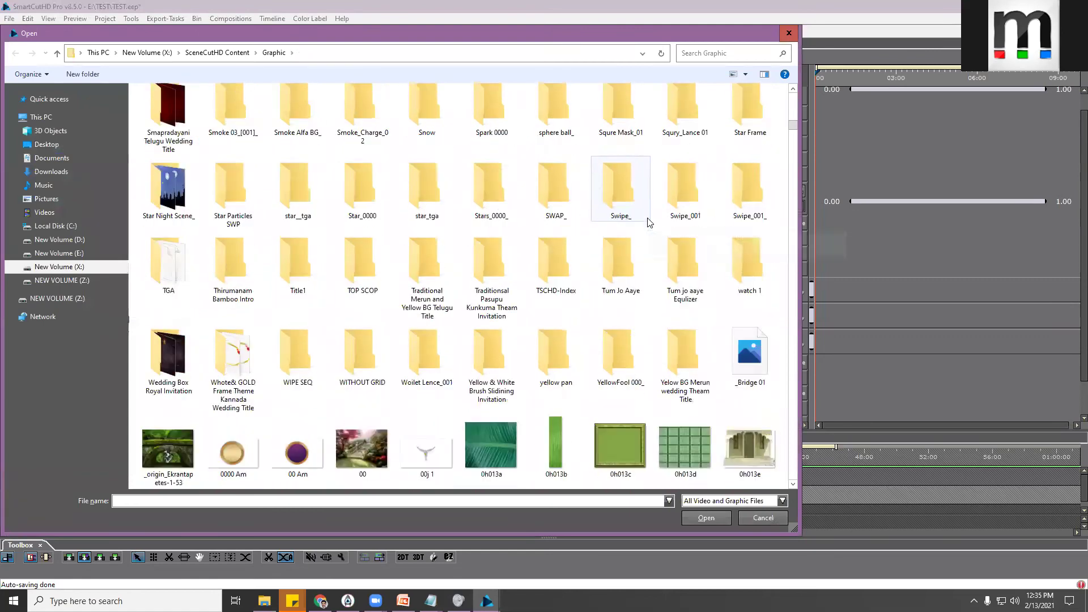
{"action": "scroll", "coordinate": [650, 221], "scroll_direction": "down", "scroll_amount": 10}
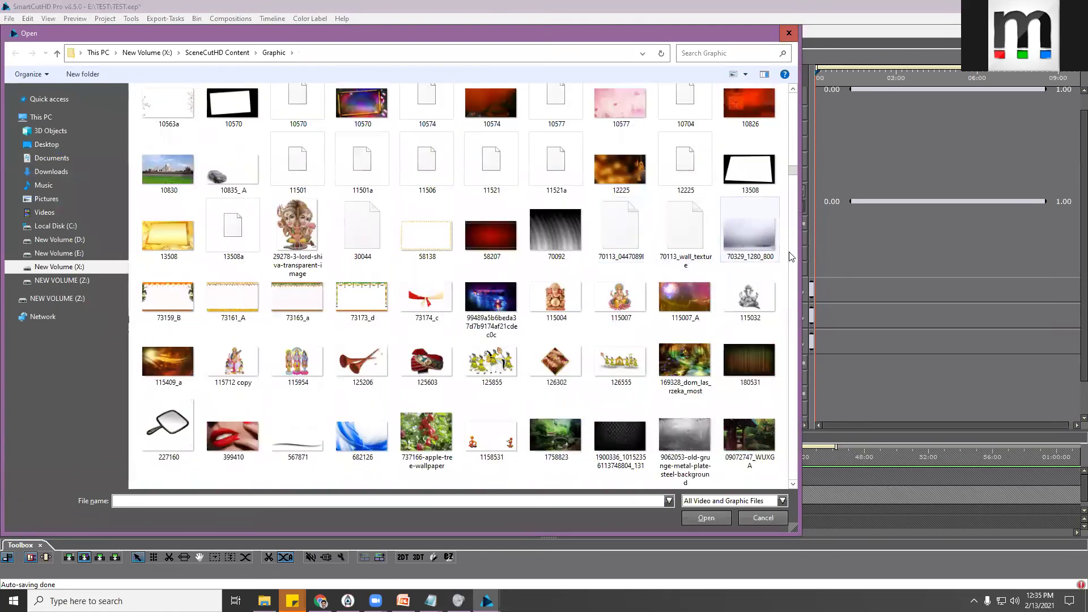
{"action": "scroll", "coordinate": [618, 230], "scroll_direction": "down", "scroll_amount": 2}
{"action": "scroll", "coordinate": [612, 233], "scroll_direction": "down", "scroll_amount": 5}
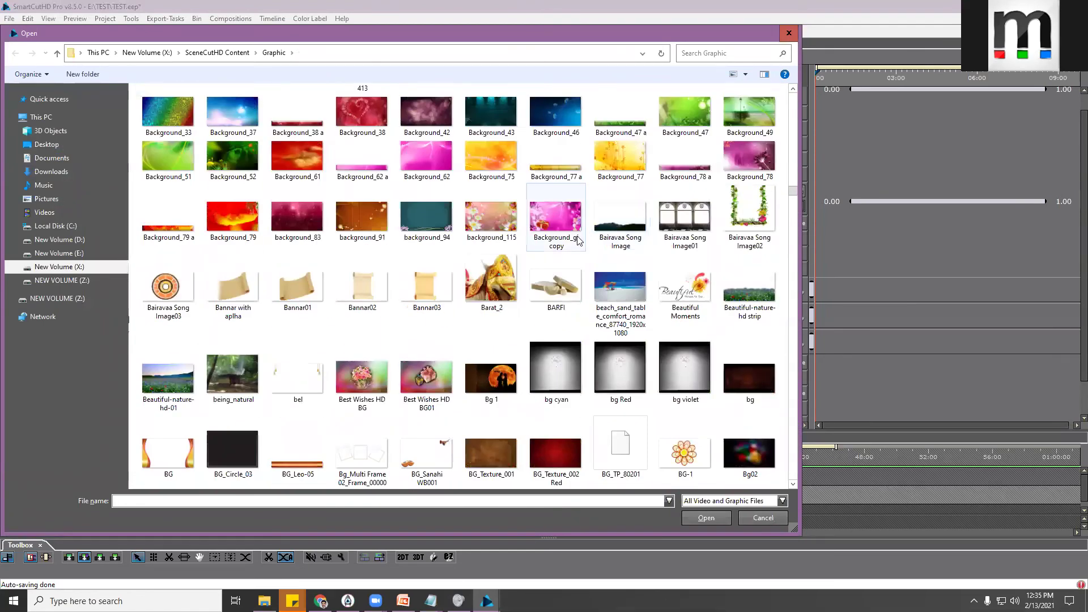
{"action": "scroll", "coordinate": [579, 238], "scroll_direction": "down", "scroll_amount": 8}
{"action": "scroll", "coordinate": [579, 238], "scroll_direction": "down", "scroll_amount": 10}
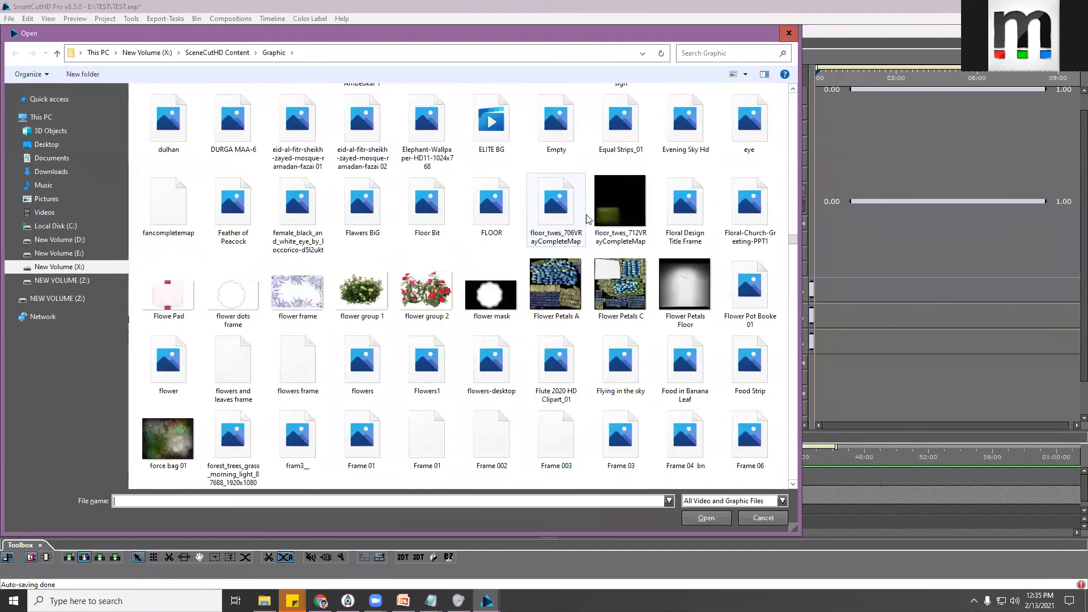
{"action": "scroll", "coordinate": [560, 211], "scroll_direction": "down", "scroll_amount": 8}
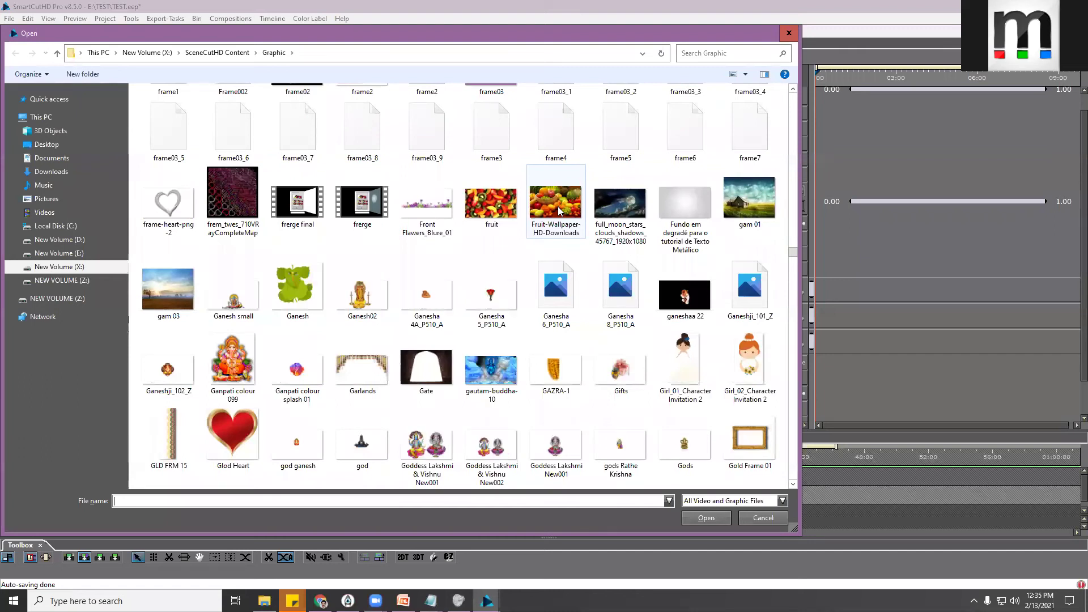
{"action": "scroll", "coordinate": [559, 211], "scroll_direction": "down", "scroll_amount": 3}
{"action": "scroll", "coordinate": [557, 211], "scroll_direction": "down", "scroll_amount": 2}
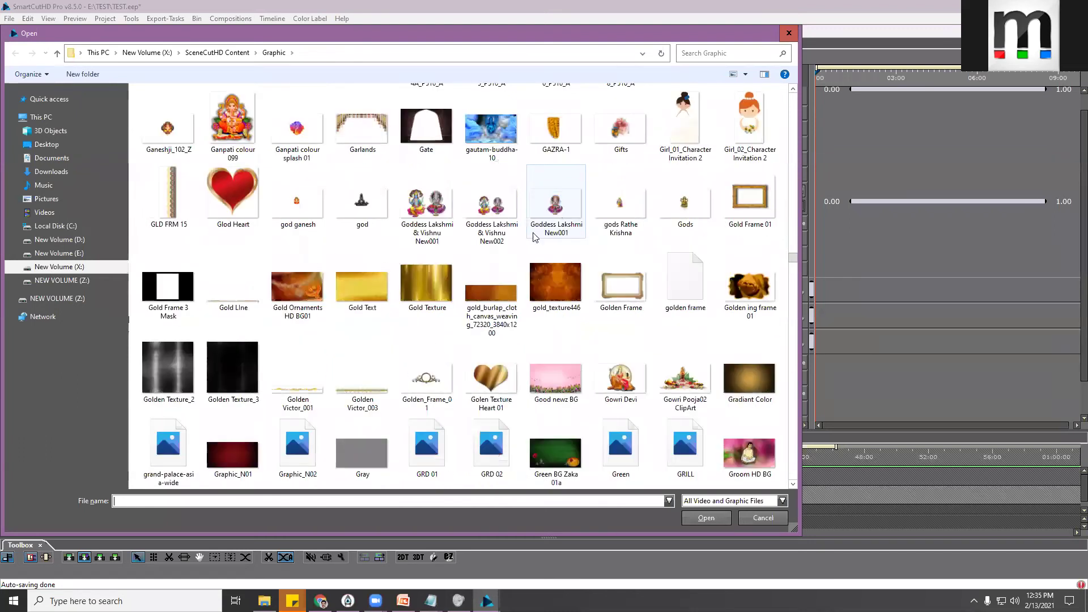
{"action": "left_click", "coordinate": [344, 295]}
{"action": "left_click", "coordinate": [706, 518]}
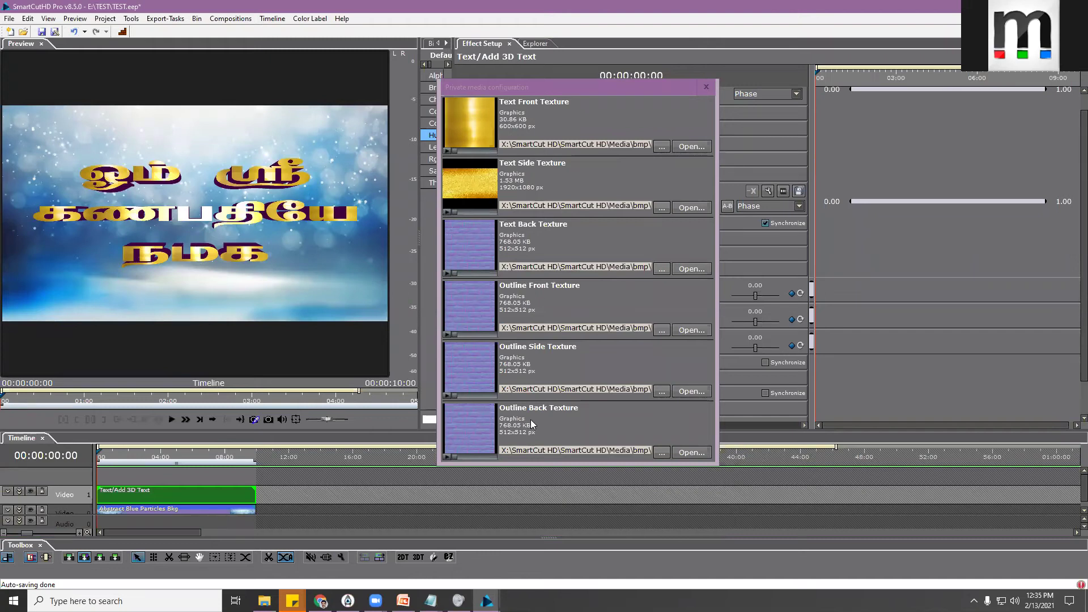
{"action": "left_click", "coordinate": [706, 87]}
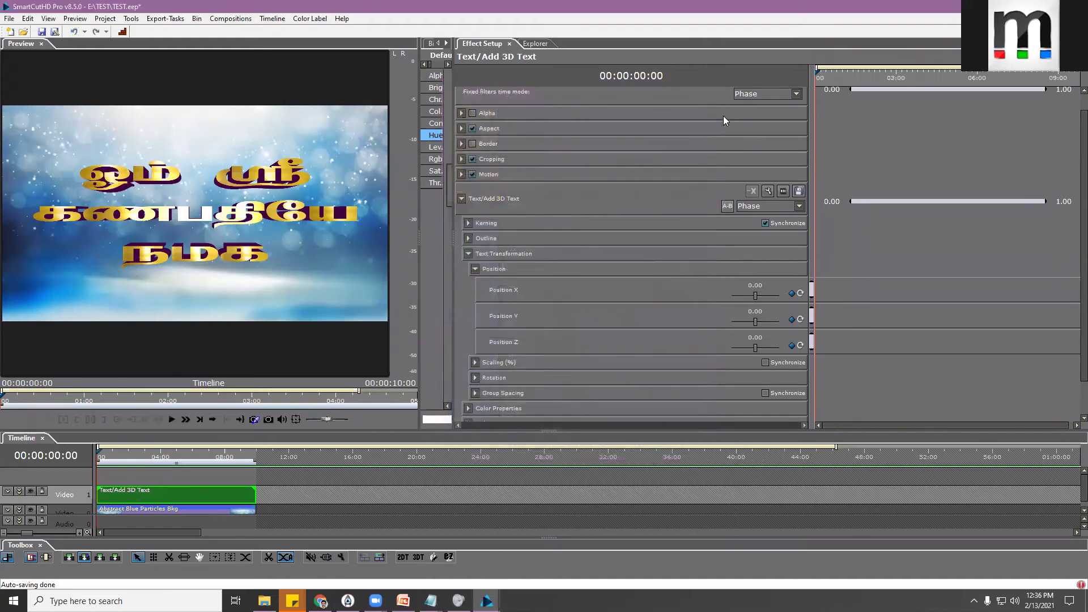
Check the title's front, side and back text colour types and the texture files assigned in its private media configuration
{"action": "left_click", "coordinate": [768, 193]}
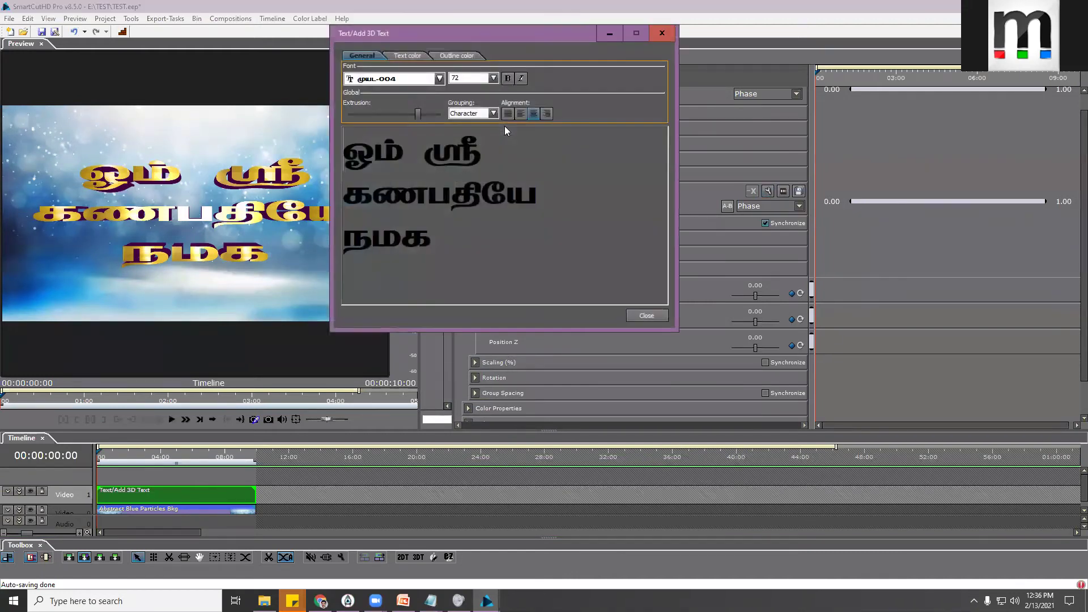
{"action": "left_click", "coordinate": [403, 58]}
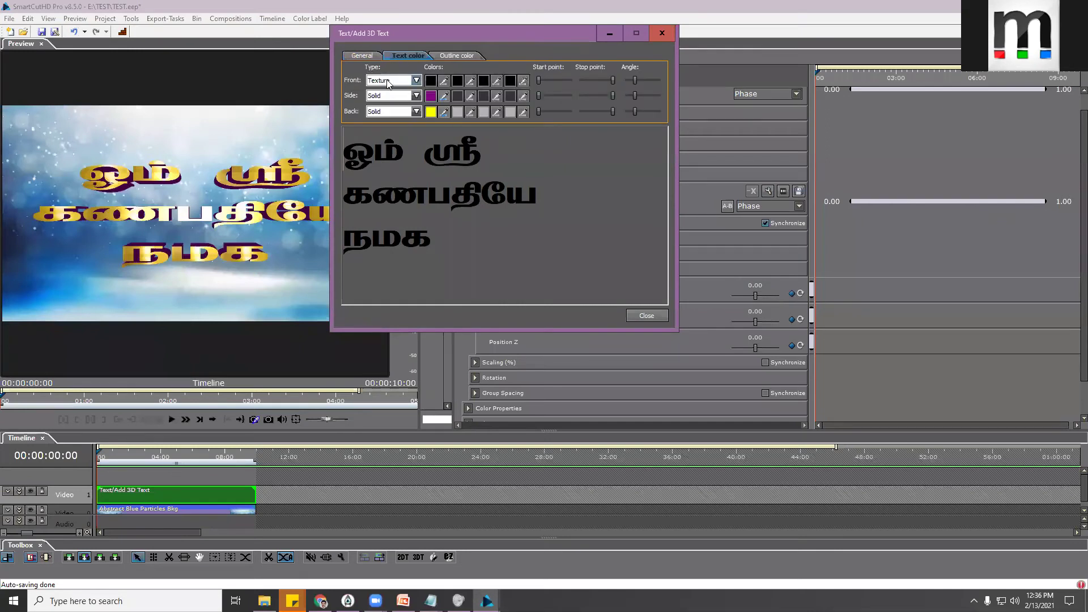
{"action": "left_click", "coordinate": [385, 83]}
{"action": "left_click", "coordinate": [385, 83]}
{"action": "left_click", "coordinate": [647, 315]}
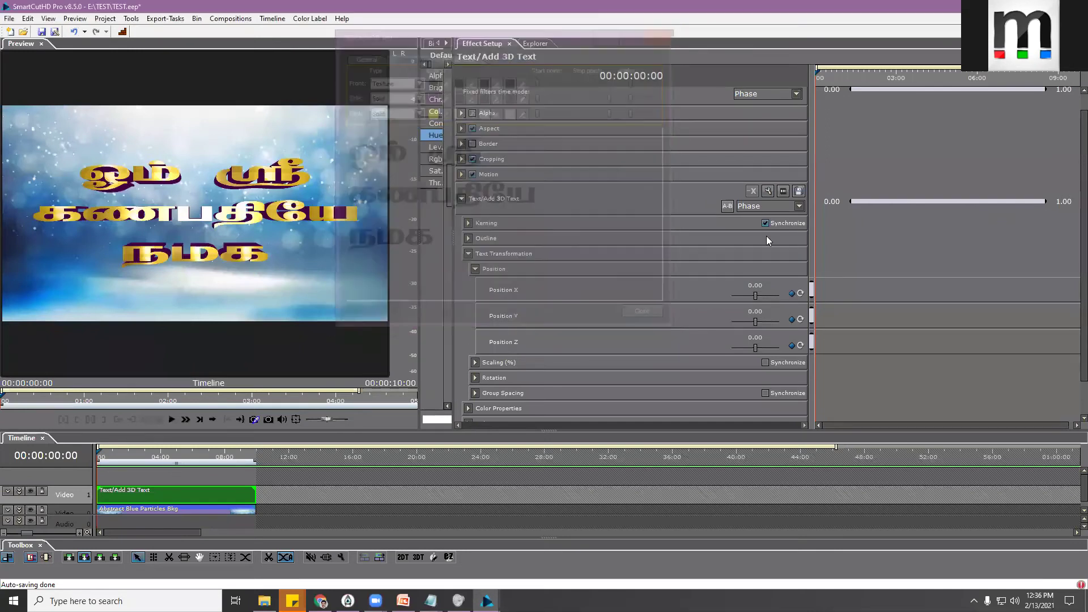
{"action": "left_click", "coordinate": [785, 192]}
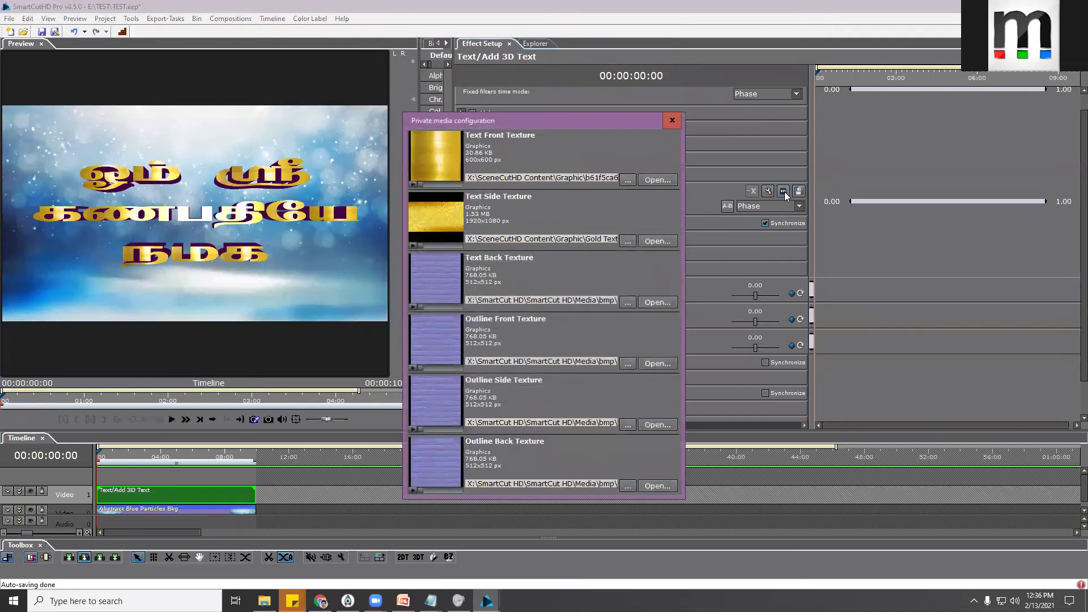
{"action": "left_click", "coordinate": [674, 116]}
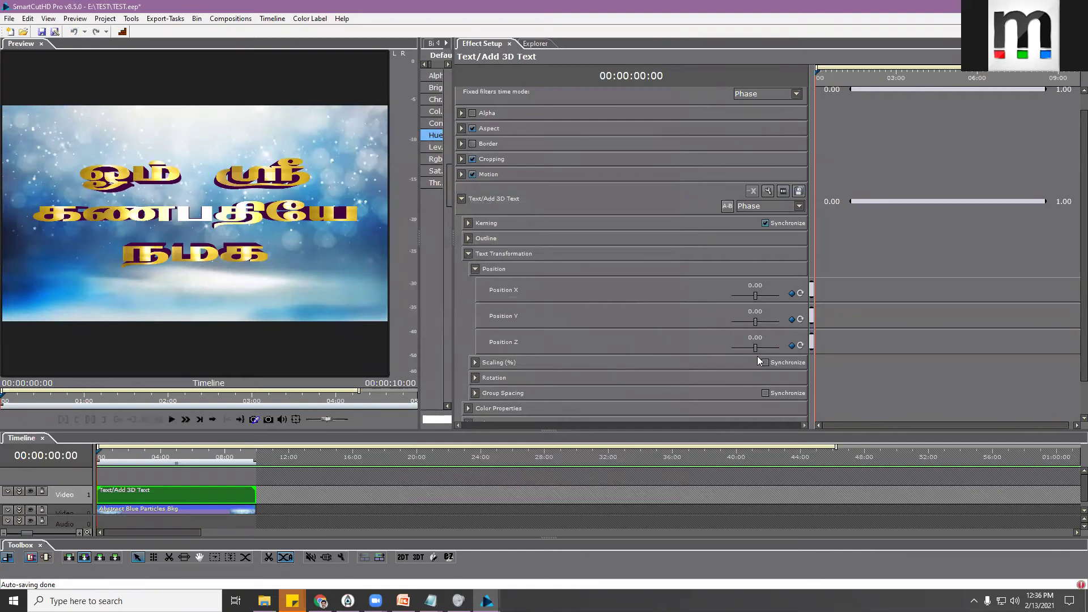
{"action": "left_click", "coordinate": [474, 289]}
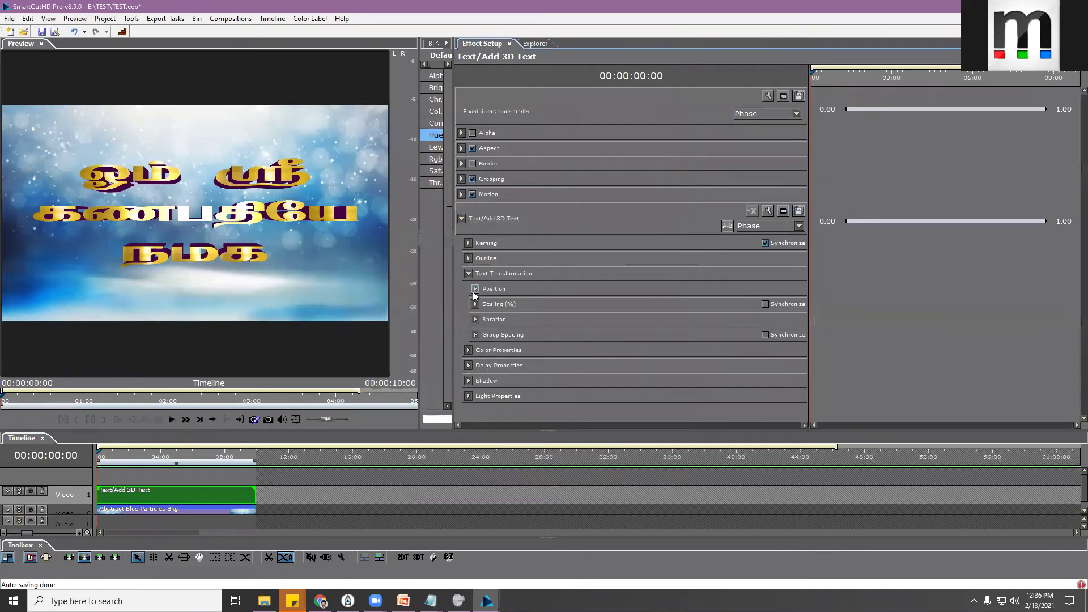
{"action": "left_click", "coordinate": [469, 274]}
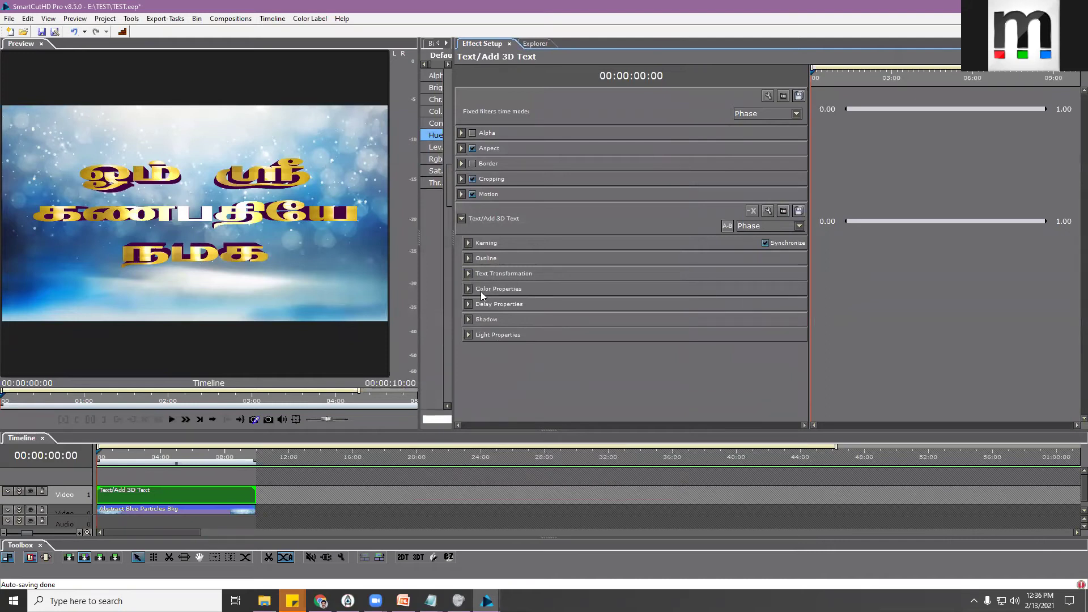
{"action": "left_click", "coordinate": [470, 274]}
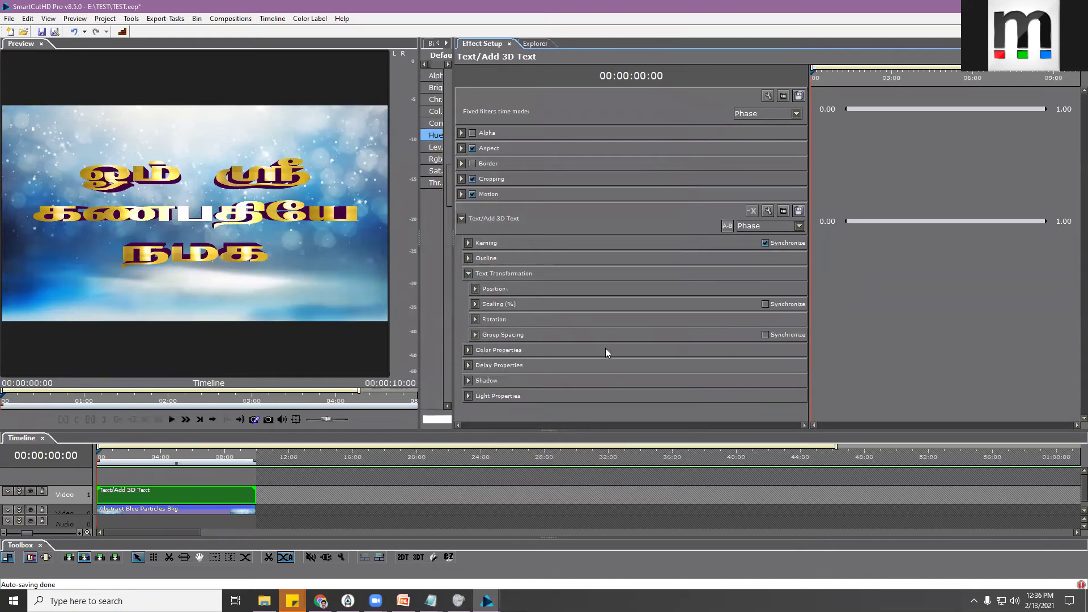
{"action": "left_click", "coordinate": [474, 289]}
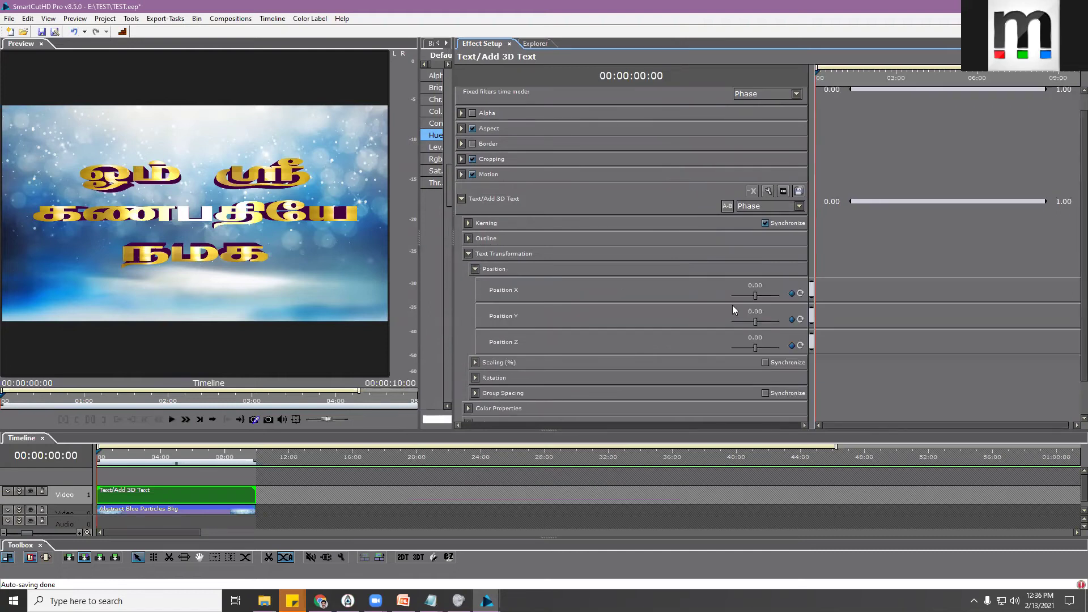
Try shifting the title horizontally to a Position X of -0.79 and reset it to its default
{"action": "left_click_drag", "start_coordinate": [754, 299], "coordinate": [755, 295]}
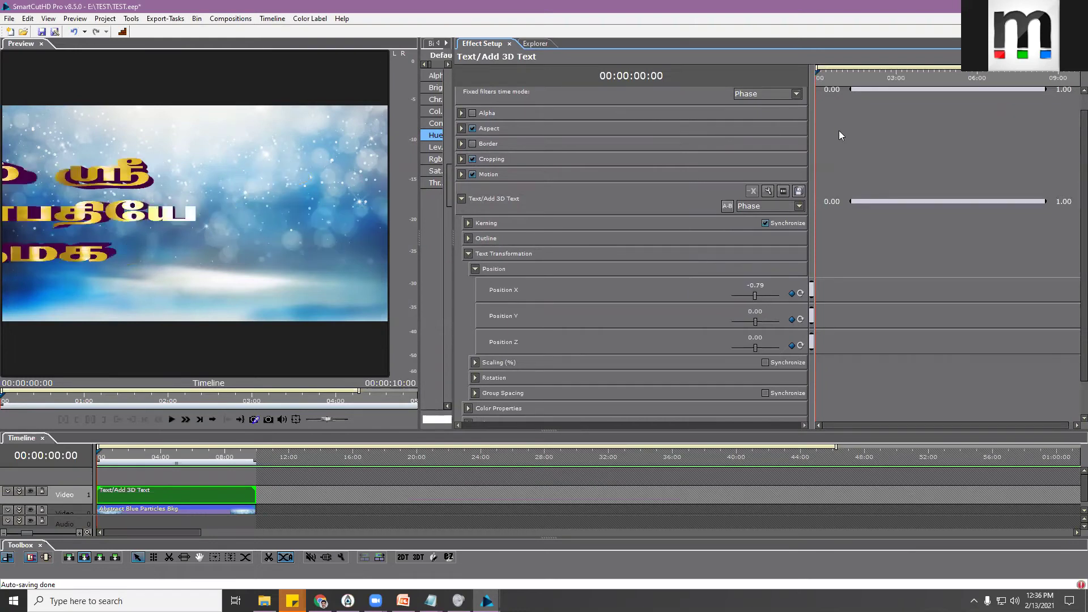
{"action": "left_click", "coordinate": [825, 74]}
{"action": "left_click", "coordinate": [818, 74]}
{"action": "left_click", "coordinate": [800, 293]}
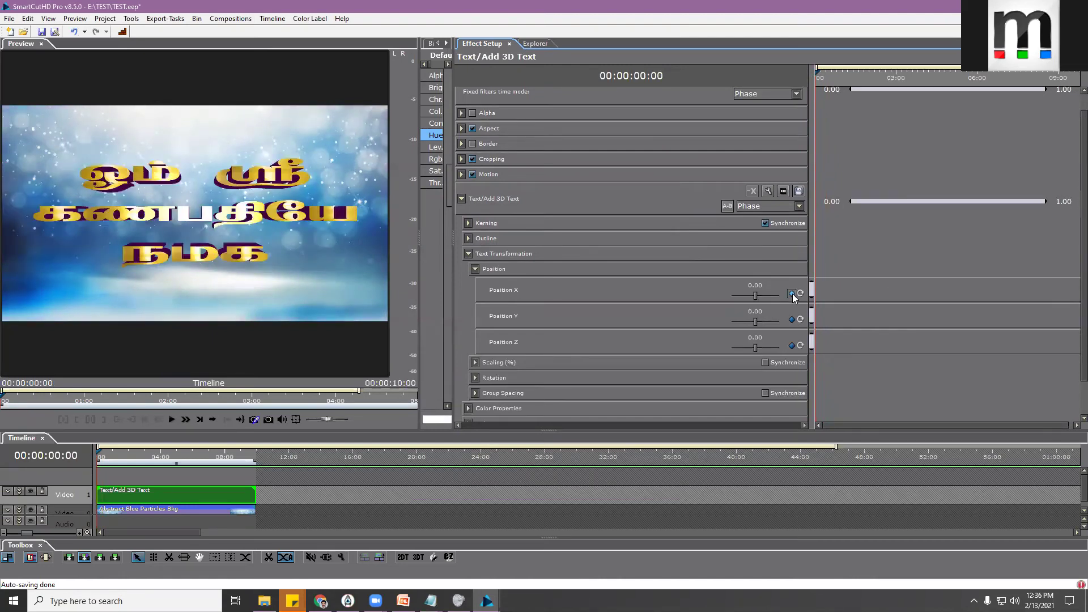
Enable keyframing for the title's Position X and set it to -2.00 at the first frame
{"action": "left_click", "coordinate": [792, 294]}
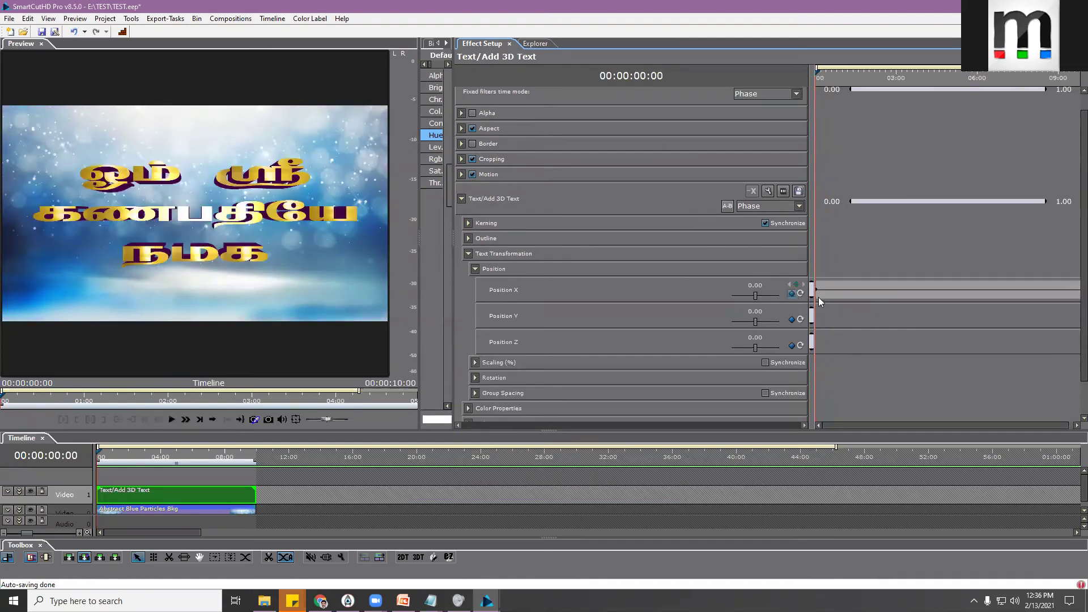
{"action": "left_click", "coordinate": [755, 286]}
{"action": "scroll", "coordinate": [756, 285], "scroll_direction": "down", "scroll_amount": 5}
{"action": "scroll", "coordinate": [756, 284], "scroll_direction": "down", "scroll_amount": 8}
{"action": "scroll", "coordinate": [754, 284], "scroll_direction": "down", "scroll_amount": 8}
{"action": "scroll", "coordinate": [754, 285], "scroll_direction": "down", "scroll_amount": 8}
{"action": "scroll", "coordinate": [751, 285], "scroll_direction": "down", "scroll_amount": 8}
{"action": "scroll", "coordinate": [751, 284], "scroll_direction": "down", "scroll_amount": 6}
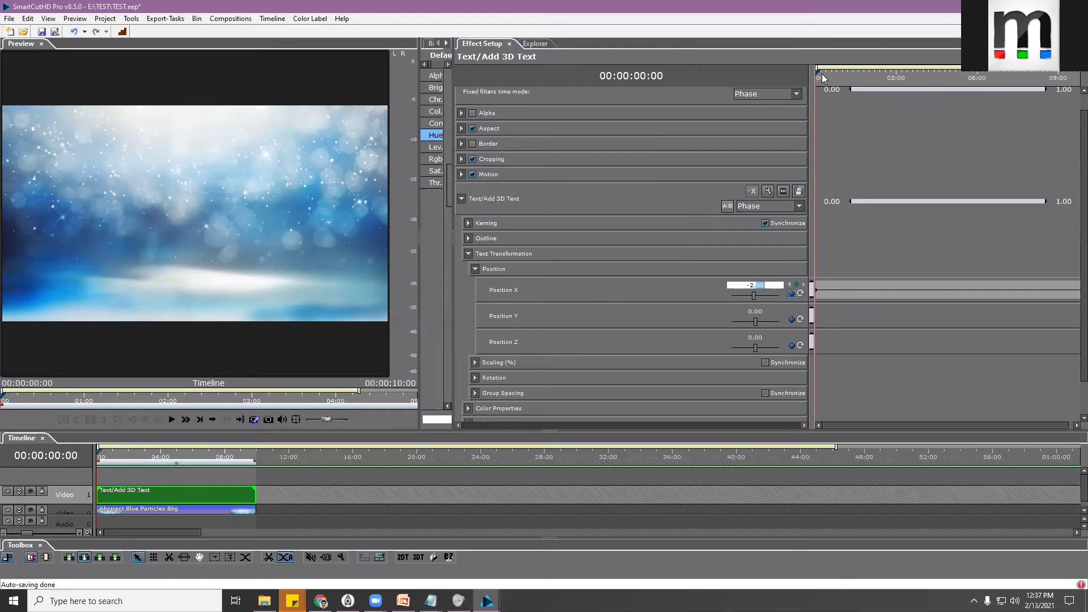
Add a Position X keyframe at 00:00:01:23 and set its value to 0.00
{"action": "left_click", "coordinate": [826, 77]}
{"action": "left_click_drag", "start_coordinate": [826, 77], "coordinate": [869, 68]}
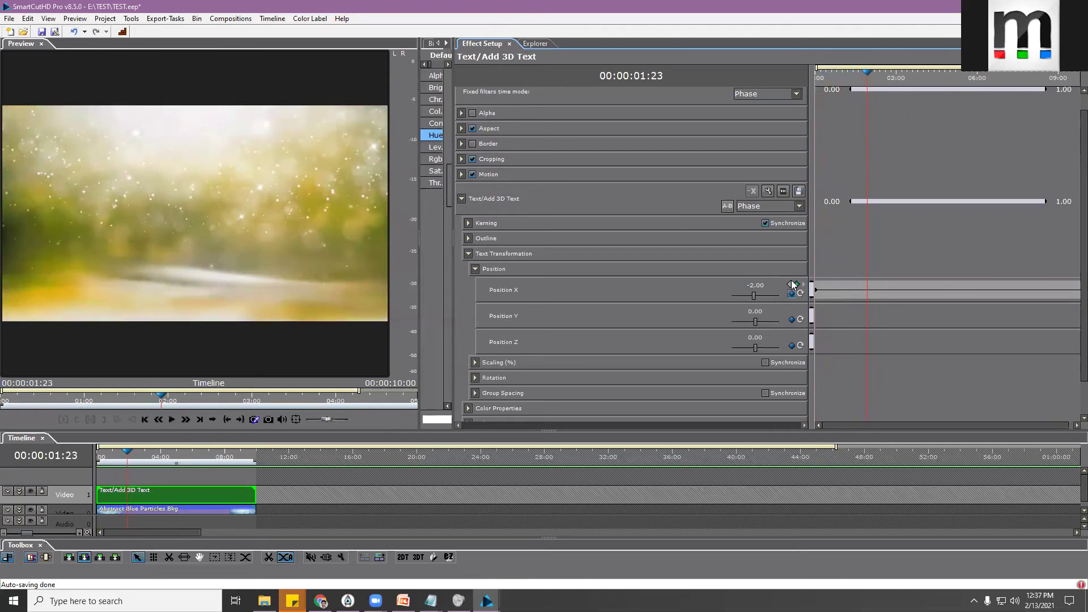
{"action": "left_click", "coordinate": [797, 286]}
{"action": "left_click", "coordinate": [797, 286]}
{"action": "double_click", "coordinate": [754, 285]}
{"action": "type", "text": "0"}
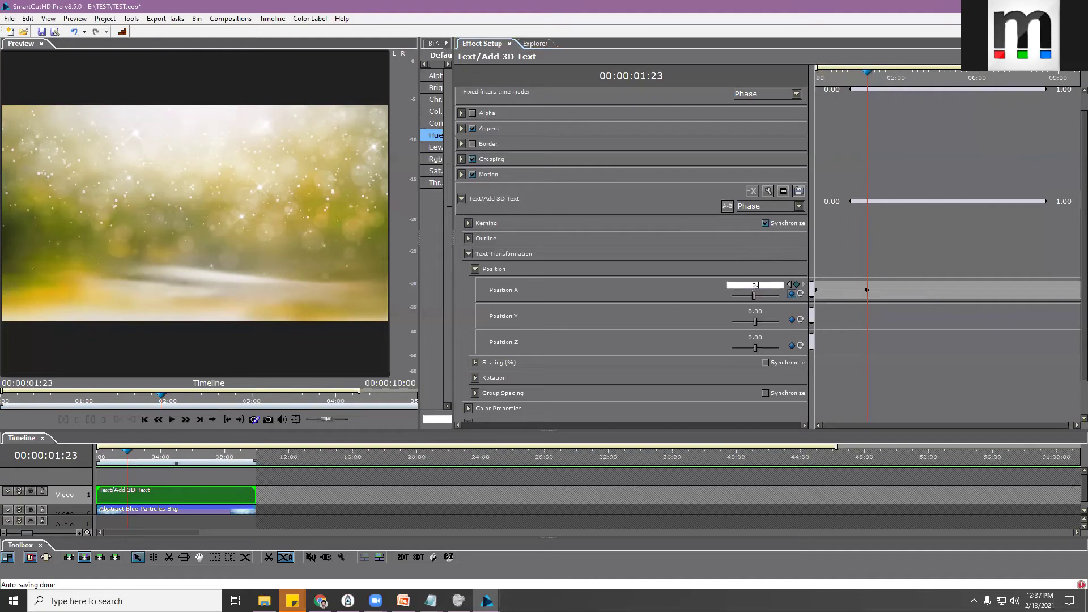
{"action": "type", "text": ".0"}
{"action": "key", "text": "Return"}
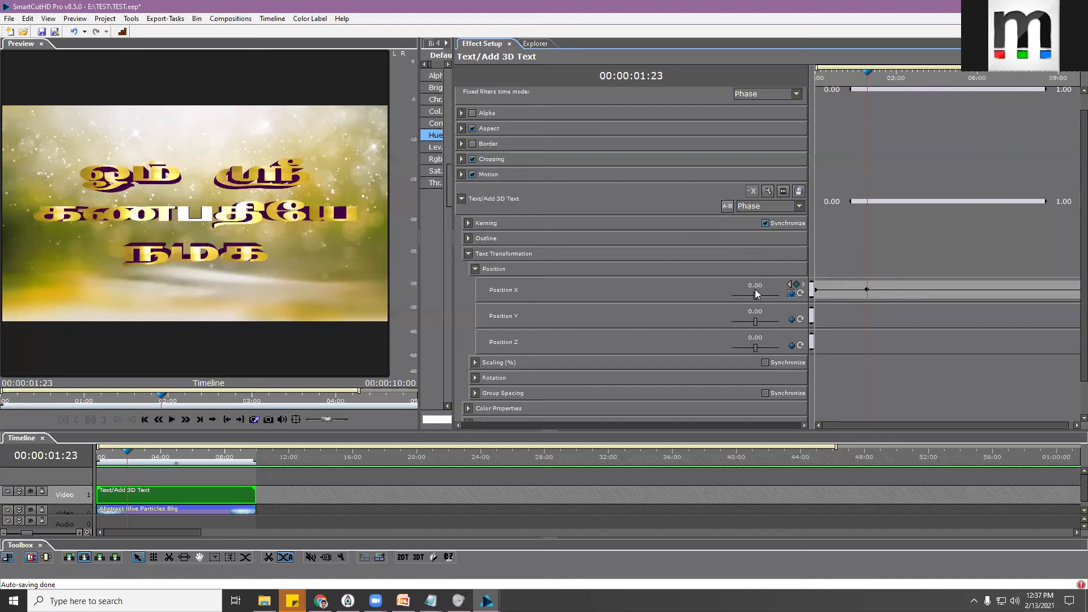
Play the title's horizontal position animation from the beginning and return to the first frame
{"action": "left_click_drag", "start_coordinate": [867, 73], "coordinate": [803, 85]}
{"action": "key", "text": "space"}
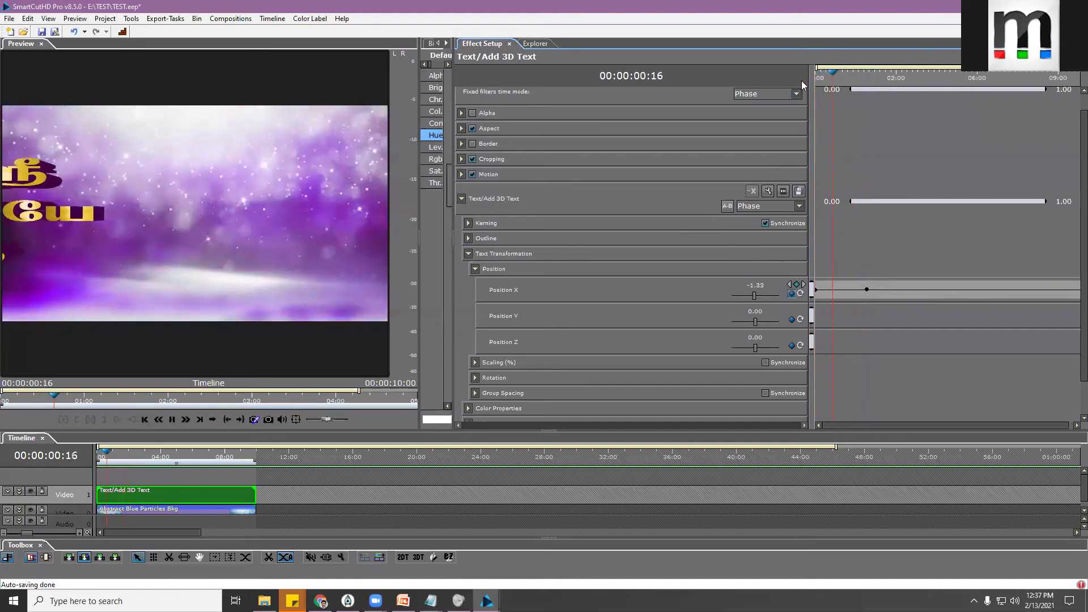
{"action": "key", "text": "space"}
{"action": "left_click_drag", "start_coordinate": [878, 74], "coordinate": [790, 84]}
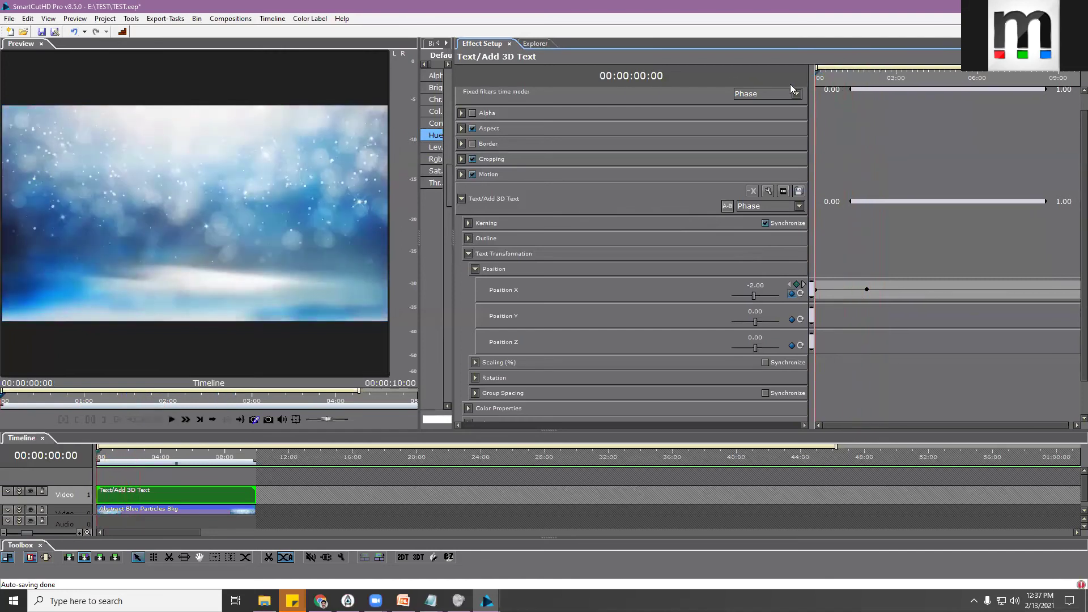
Expand the title's Rotation settings while keeping its Position settings open, and view the Rotation Order options
{"action": "left_click", "coordinate": [476, 269]}
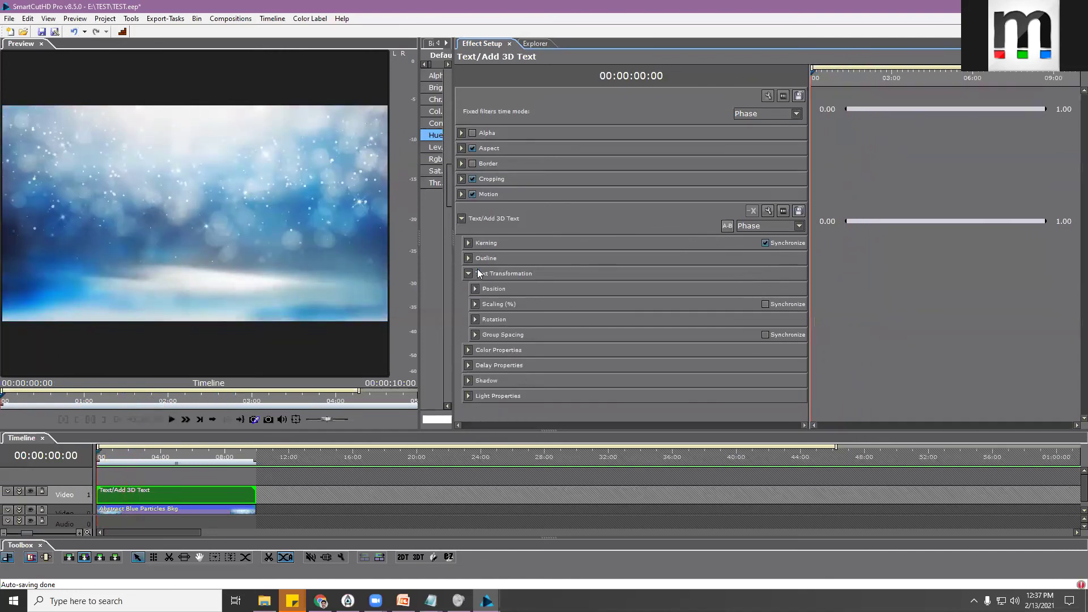
{"action": "left_click", "coordinate": [475, 320]}
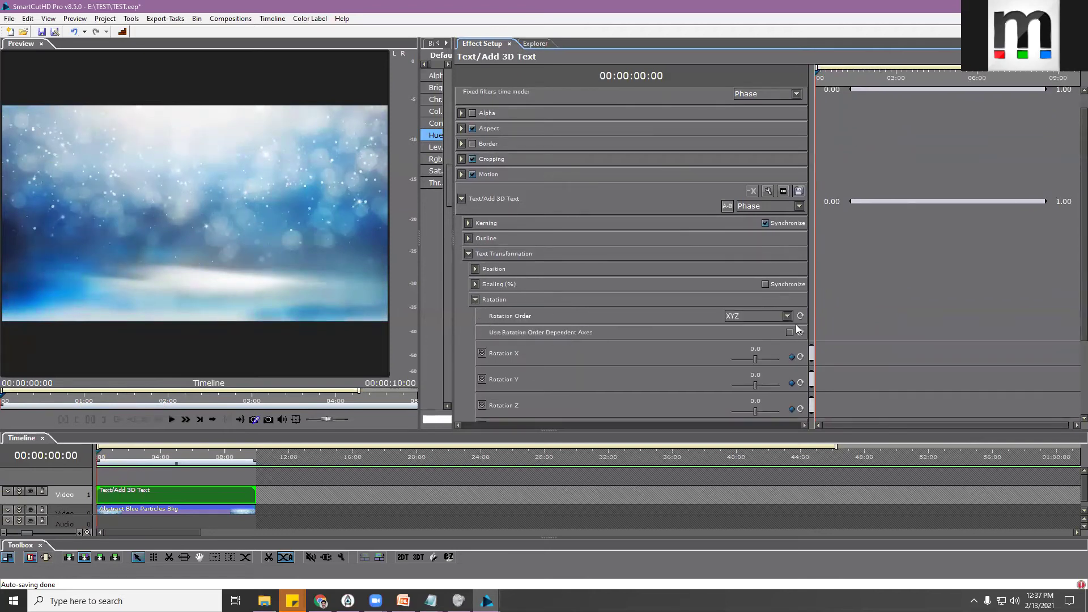
{"action": "left_click", "coordinate": [748, 316]}
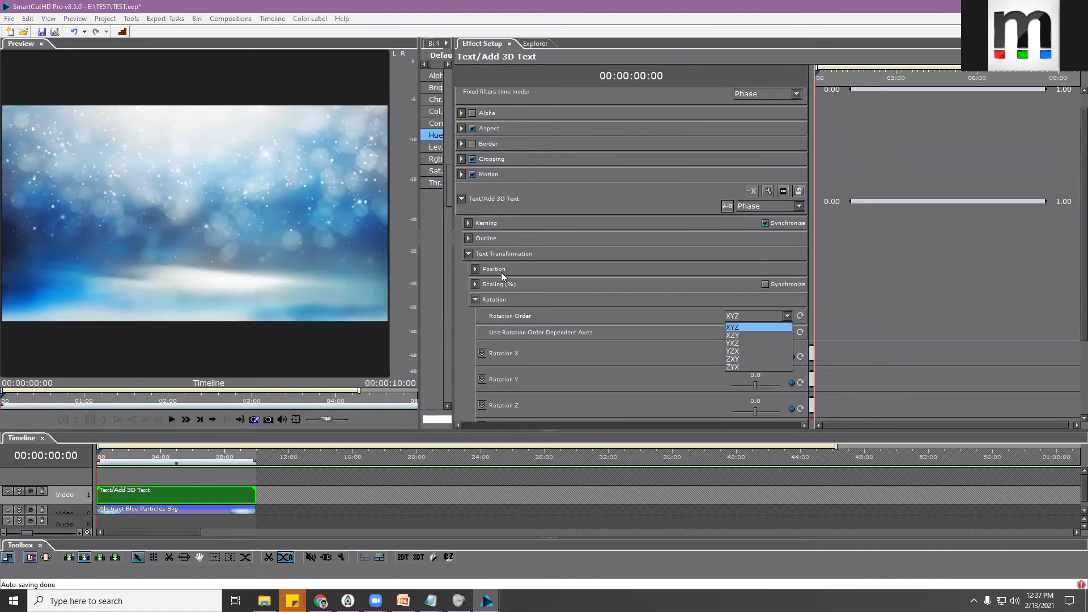
{"action": "left_click", "coordinate": [475, 268]}
{"action": "left_click", "coordinate": [475, 269]}
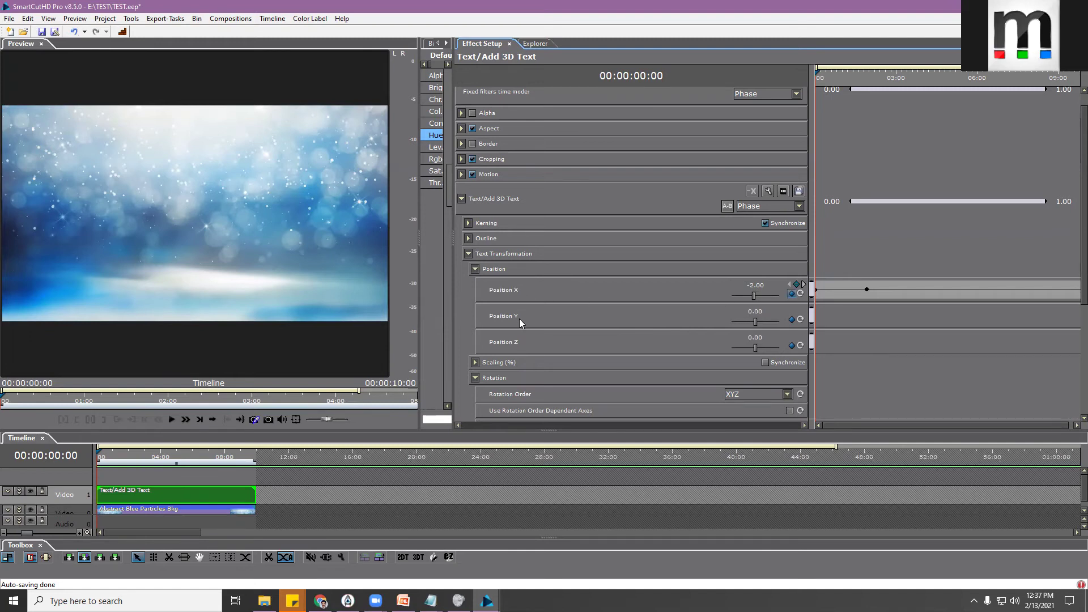
Enable keyframing for Position Y, then turn off Position X keyframing and reset Position X to its default
{"action": "left_click", "coordinate": [793, 320]}
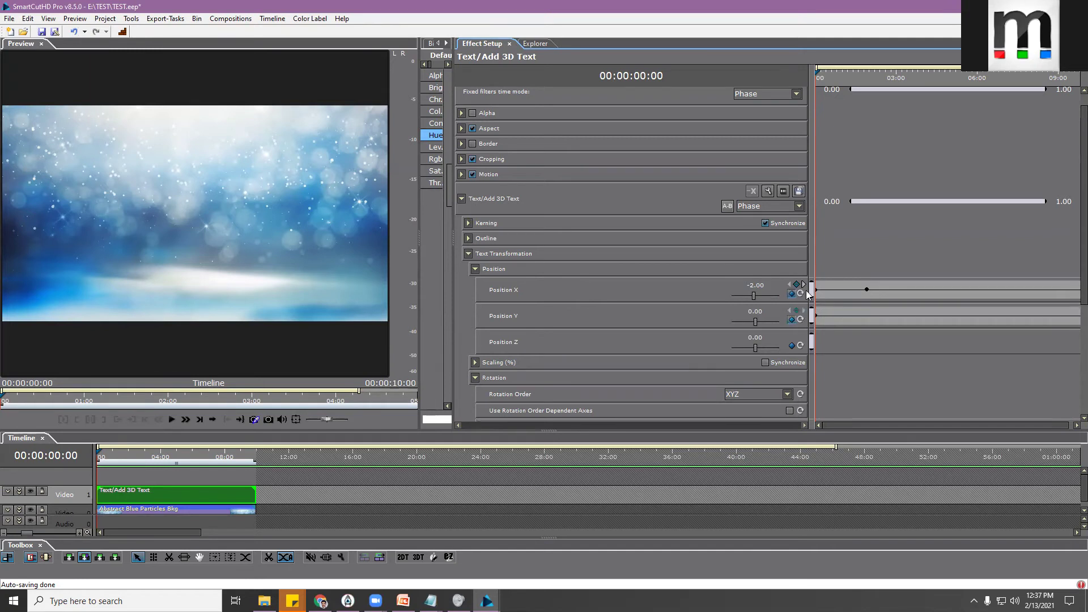
{"action": "left_click", "coordinate": [791, 294]}
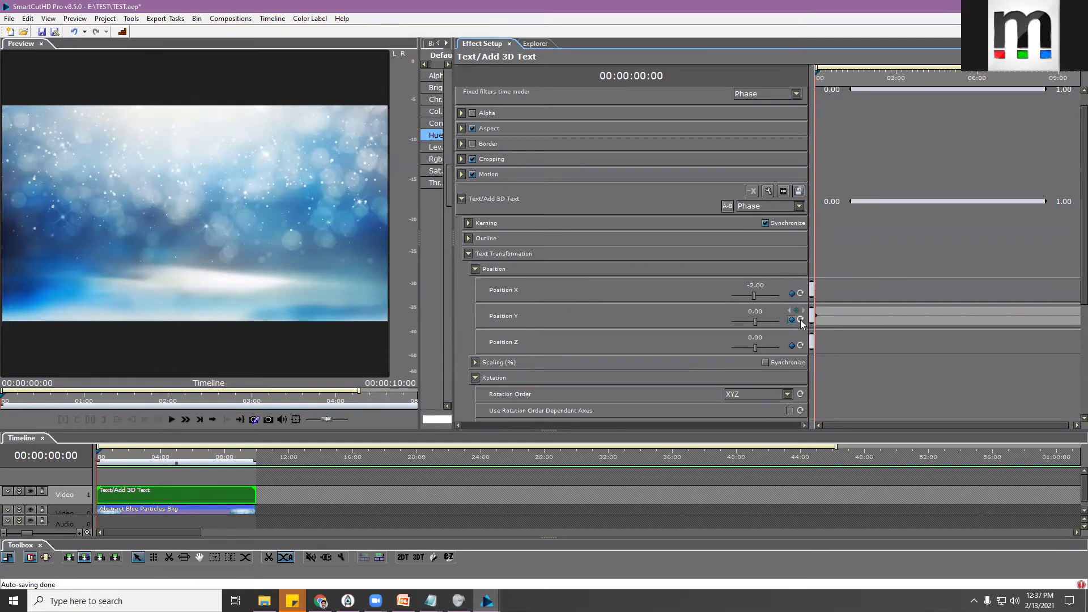
{"action": "left_click", "coordinate": [800, 293]}
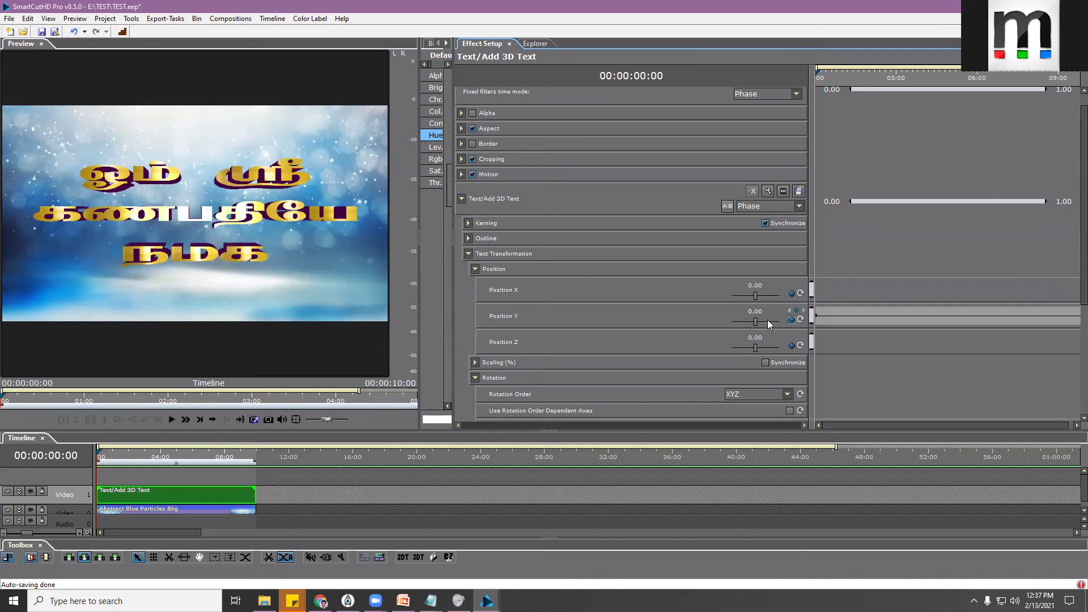
Try shifting the title vertically with Position Y, starting at 1.58, and reset it to its default
{"action": "left_click_drag", "start_coordinate": [754, 321], "coordinate": [755, 319]}
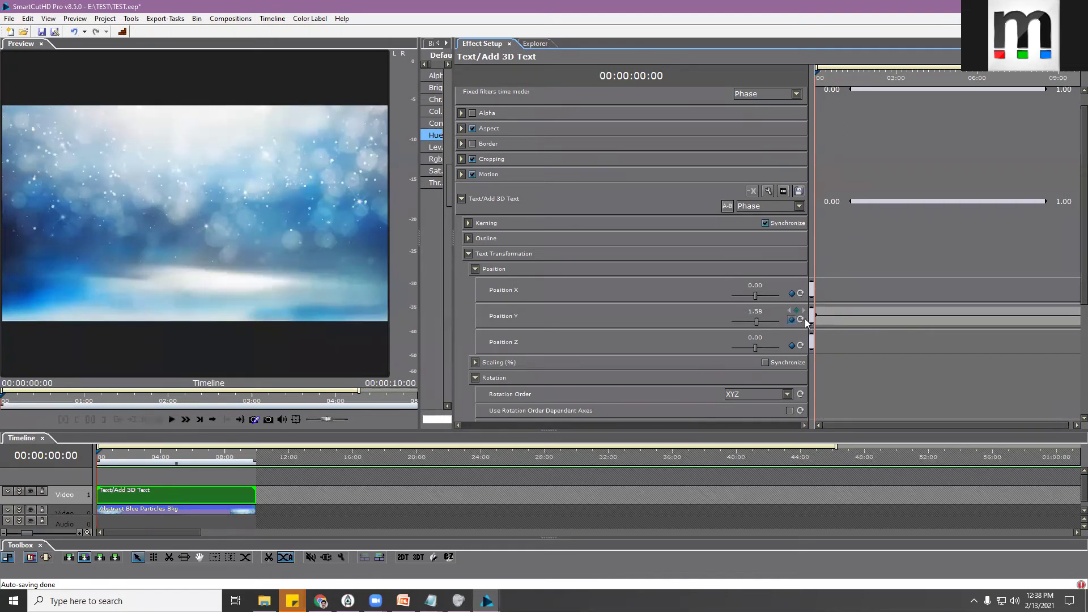
{"action": "left_click", "coordinate": [800, 319]}
{"action": "left_click", "coordinate": [757, 311]}
{"action": "scroll", "coordinate": [760, 312], "scroll_direction": "down", "scroll_amount": 4}
{"action": "scroll", "coordinate": [760, 311], "scroll_direction": "up", "scroll_amount": 8}
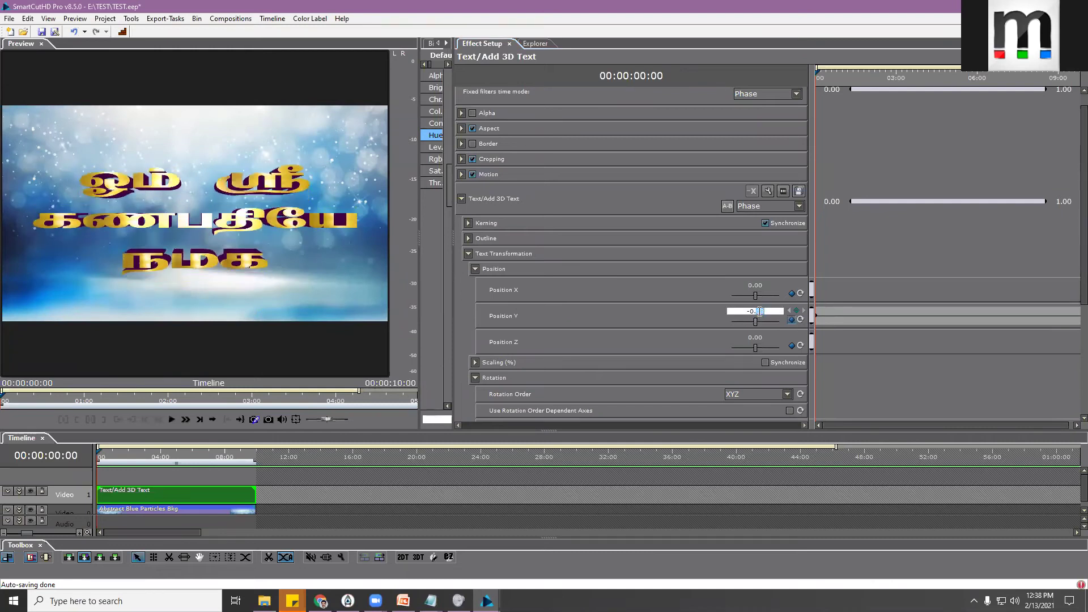
{"action": "left_click", "coordinate": [800, 319]}
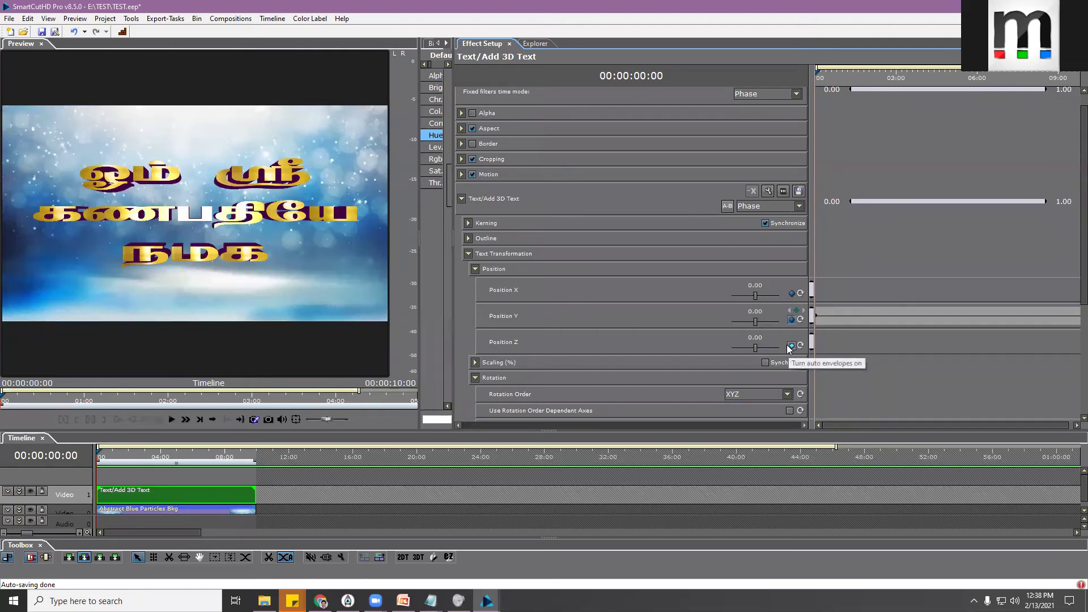
Try moving the title in depth with Position Z values of -1.58, 1.58 and -5.53
{"action": "left_click_drag", "start_coordinate": [755, 347], "coordinate": [755, 355]}
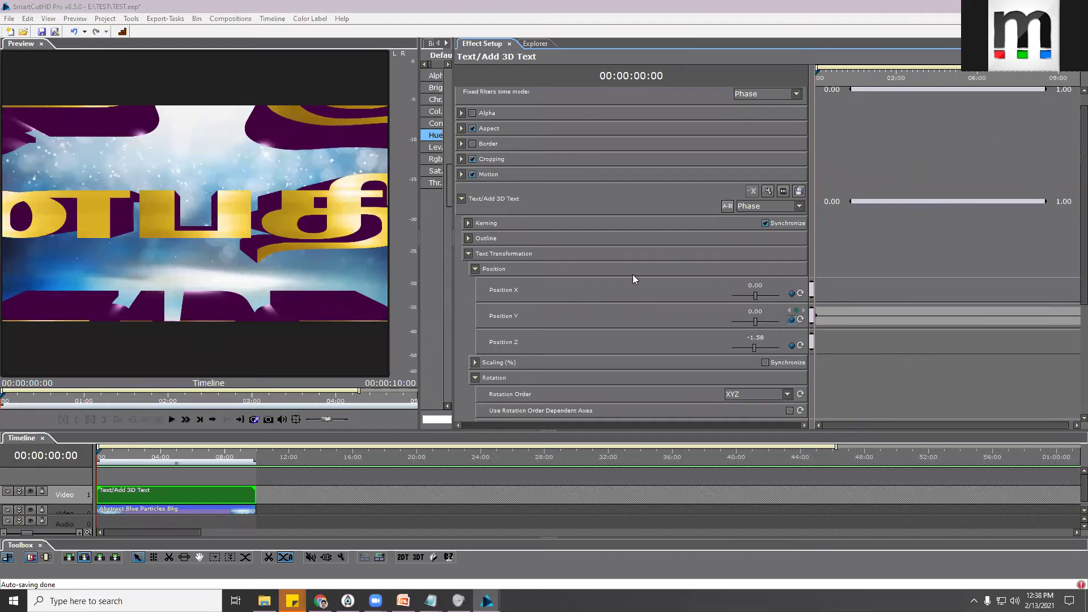
{"action": "left_click", "coordinate": [801, 345]}
{"action": "left_click_drag", "start_coordinate": [754, 344], "coordinate": [757, 345]}
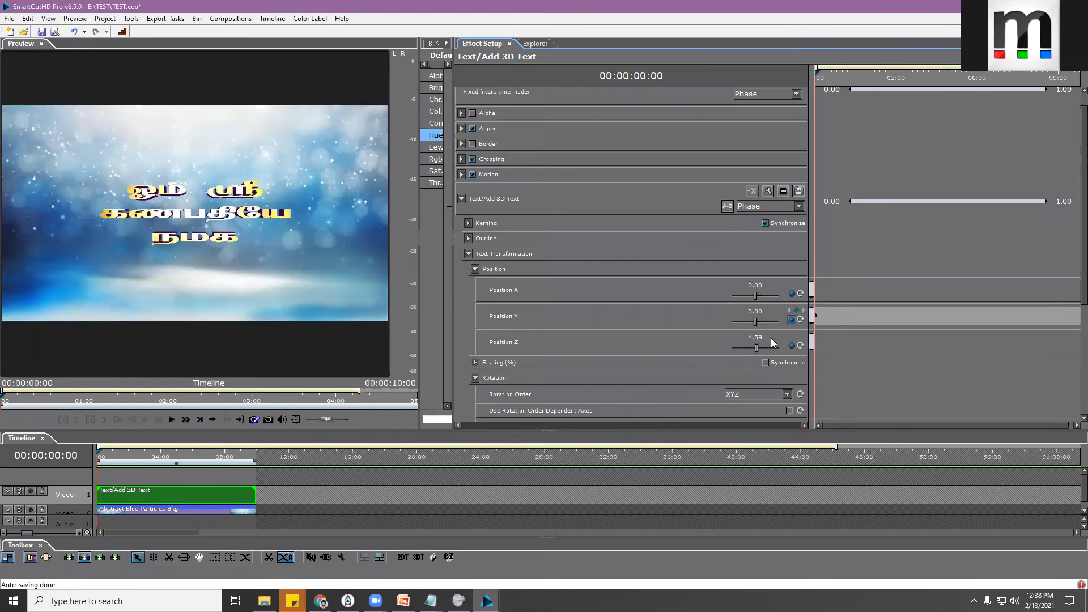
{"action": "left_click_drag", "start_coordinate": [837, 76], "coordinate": [810, 76]}
{"action": "left_click_drag", "start_coordinate": [759, 349], "coordinate": [751, 347]}
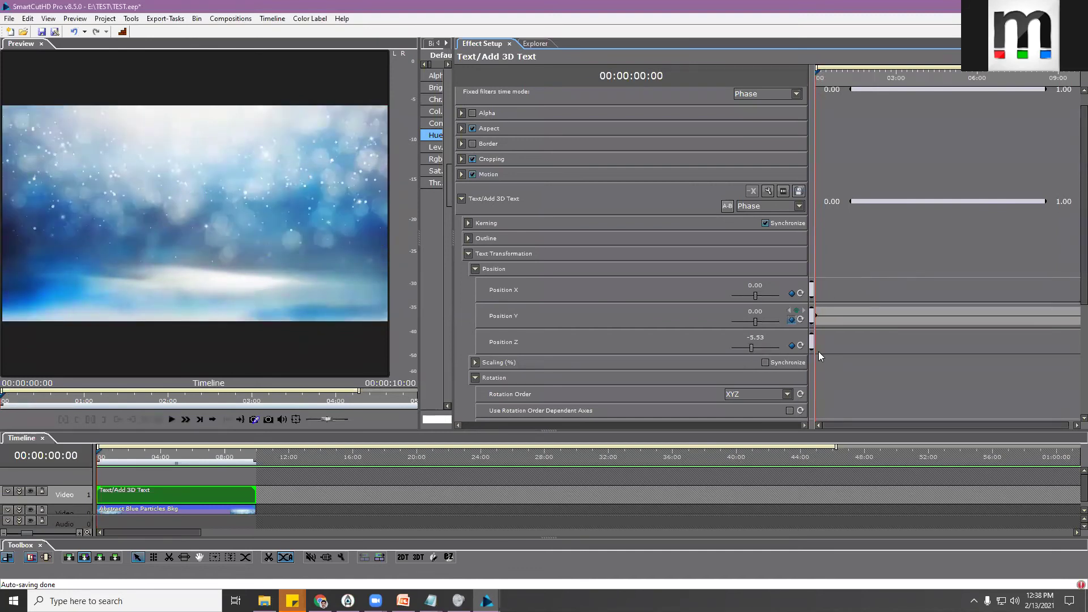
At 00:00:00:24, set the title's Position Z to 0.00 and enable its keyframing
{"action": "left_click_drag", "start_coordinate": [835, 74], "coordinate": [842, 77]}
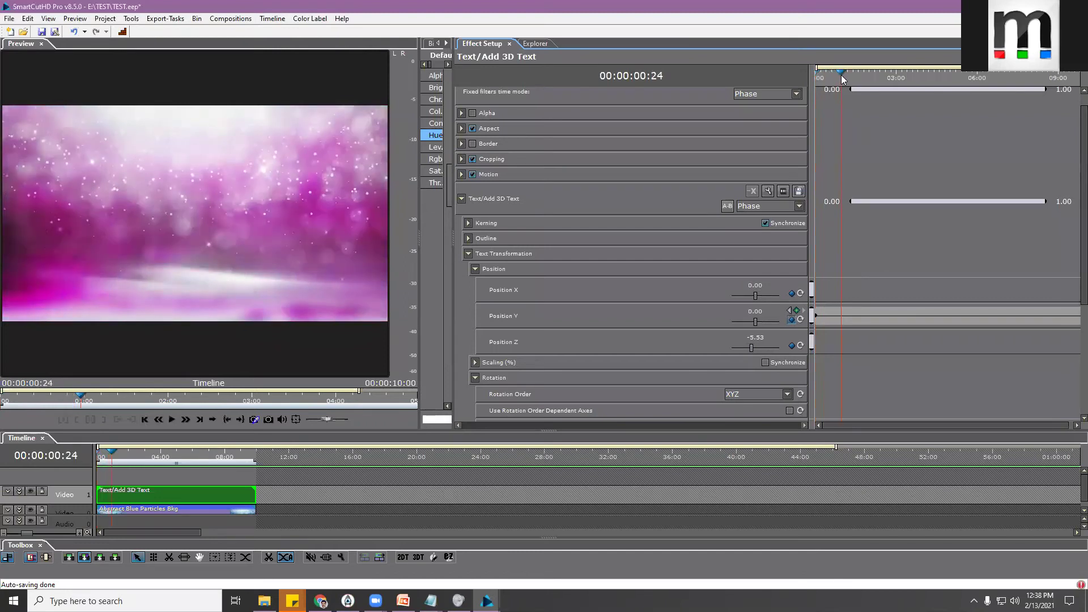
{"action": "double_click", "coordinate": [755, 346]}
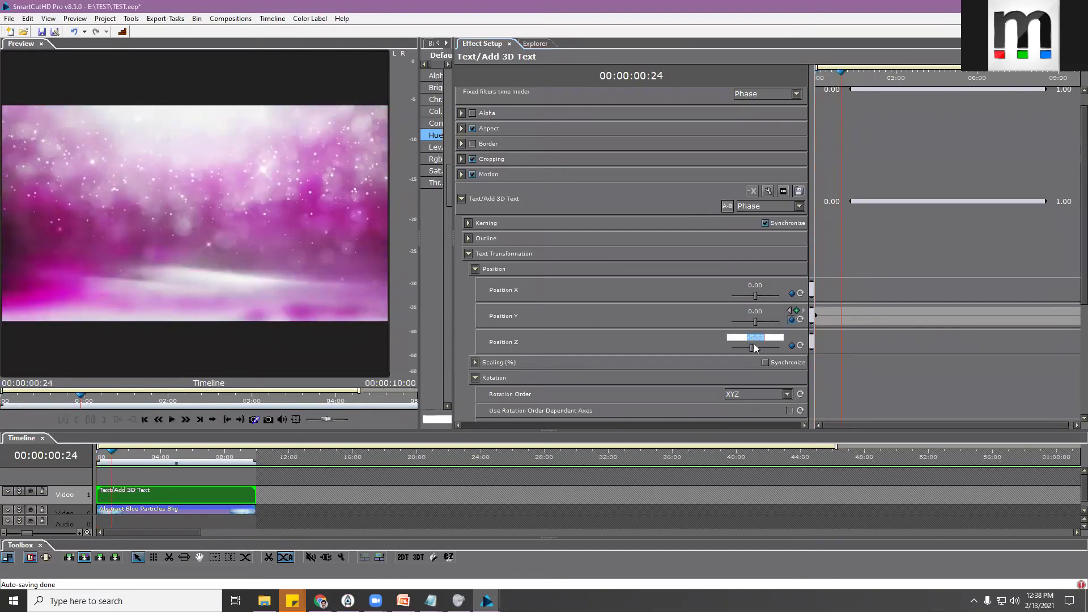
{"action": "left_click_drag", "start_coordinate": [750, 348], "coordinate": [755, 347]}
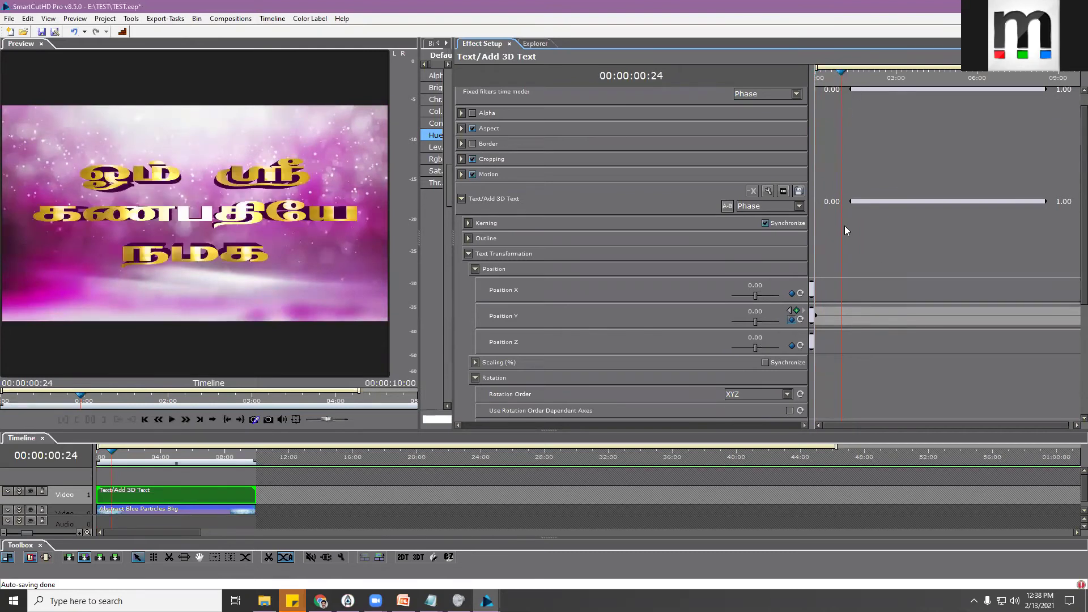
{"action": "left_click", "coordinate": [792, 346]}
Set Position Z to -3.16 at the first frame and preview the depth animation by playing and scrubbing
{"action": "left_click_drag", "start_coordinate": [847, 75], "coordinate": [811, 78]}
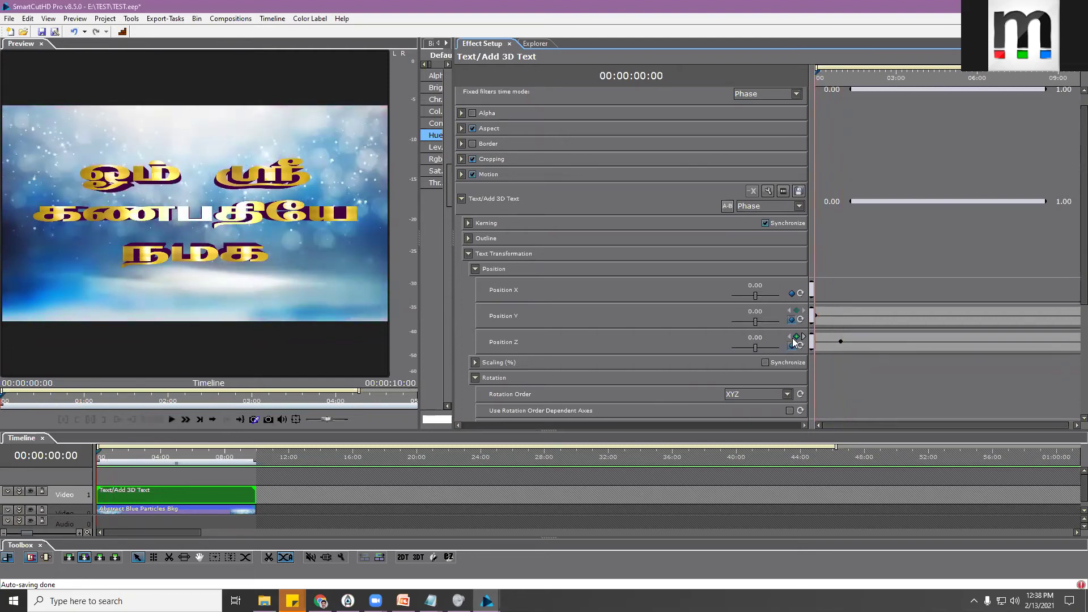
{"action": "left_click_drag", "start_coordinate": [753, 348], "coordinate": [752, 352]}
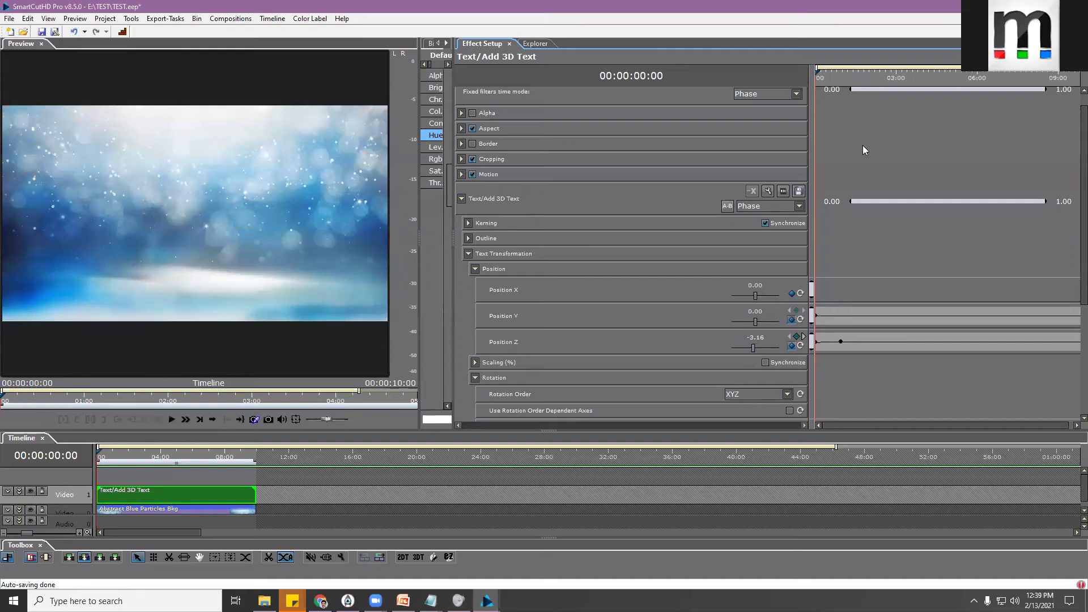
{"action": "key", "text": "space"}
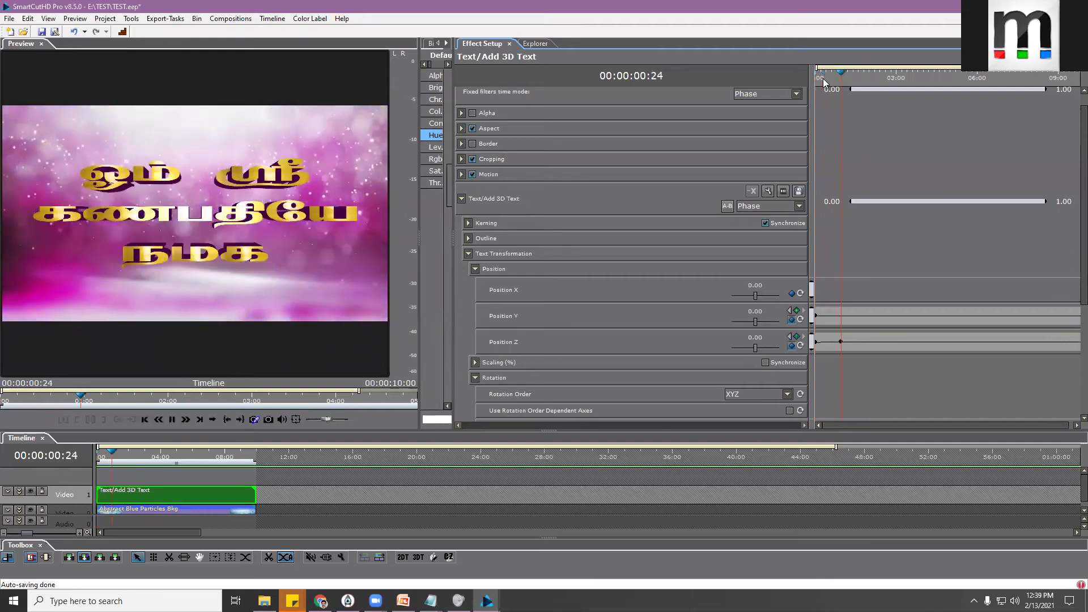
{"action": "left_click_drag", "start_coordinate": [816, 81], "coordinate": [863, 80]}
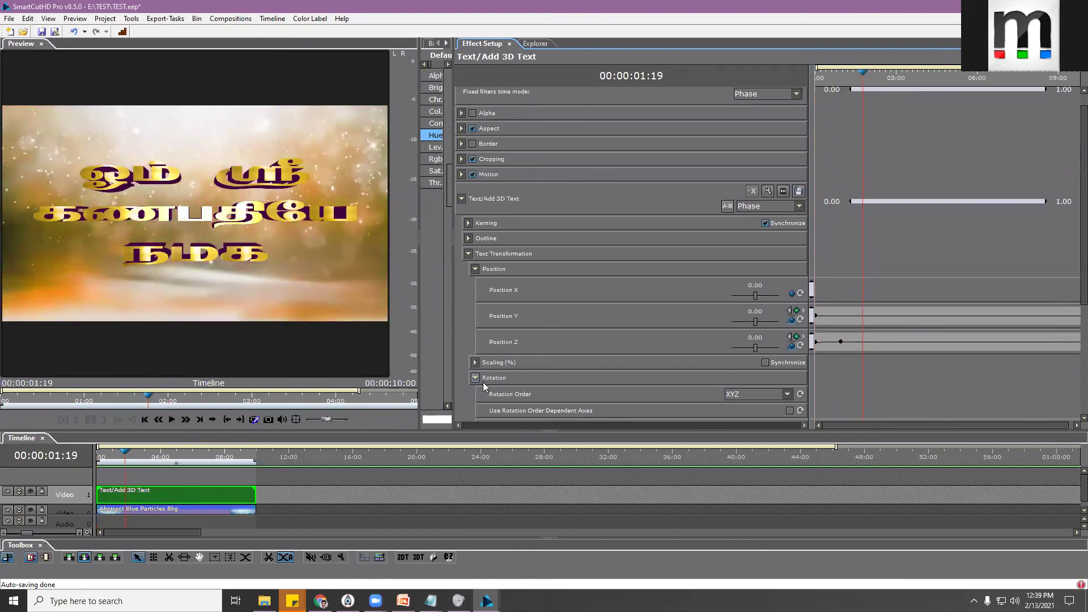
Return to the first frame and enable keyframing for the title's Rotation Z
{"action": "scroll", "coordinate": [667, 351], "scroll_direction": "down", "scroll_amount": 2}
{"action": "scroll", "coordinate": [667, 351], "scroll_direction": "down", "scroll_amount": 1}
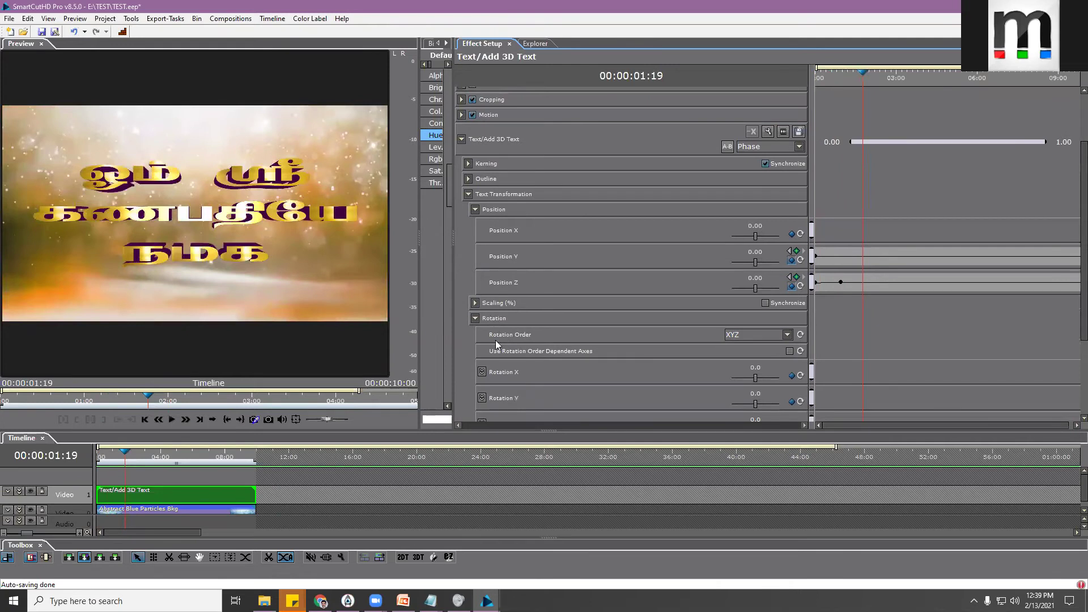
{"action": "left_click_drag", "start_coordinate": [849, 78], "coordinate": [811, 79]}
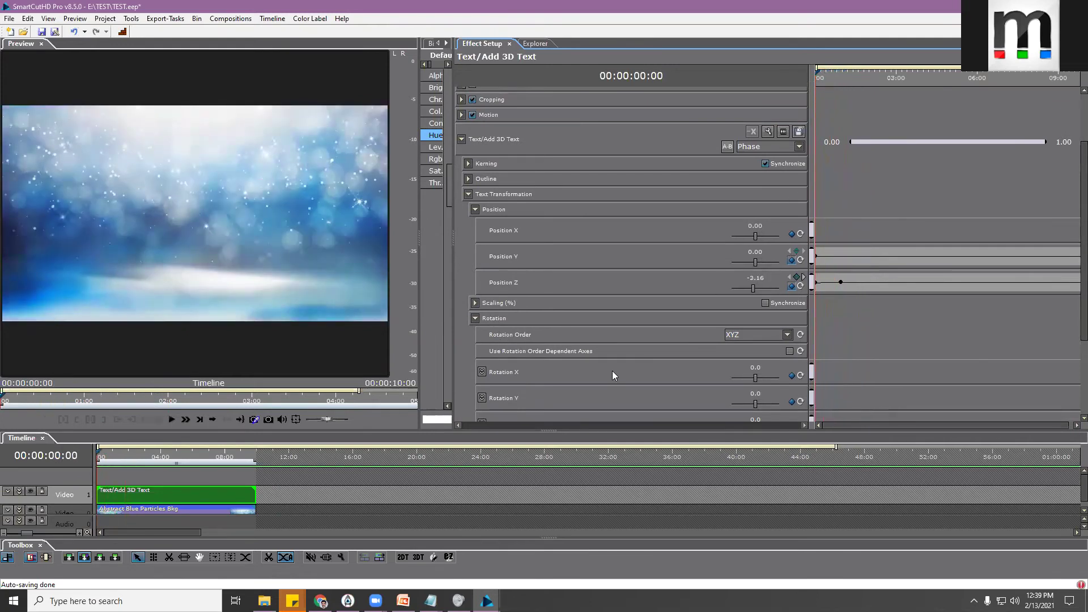
{"action": "scroll", "coordinate": [701, 340], "scroll_direction": "down", "scroll_amount": 3}
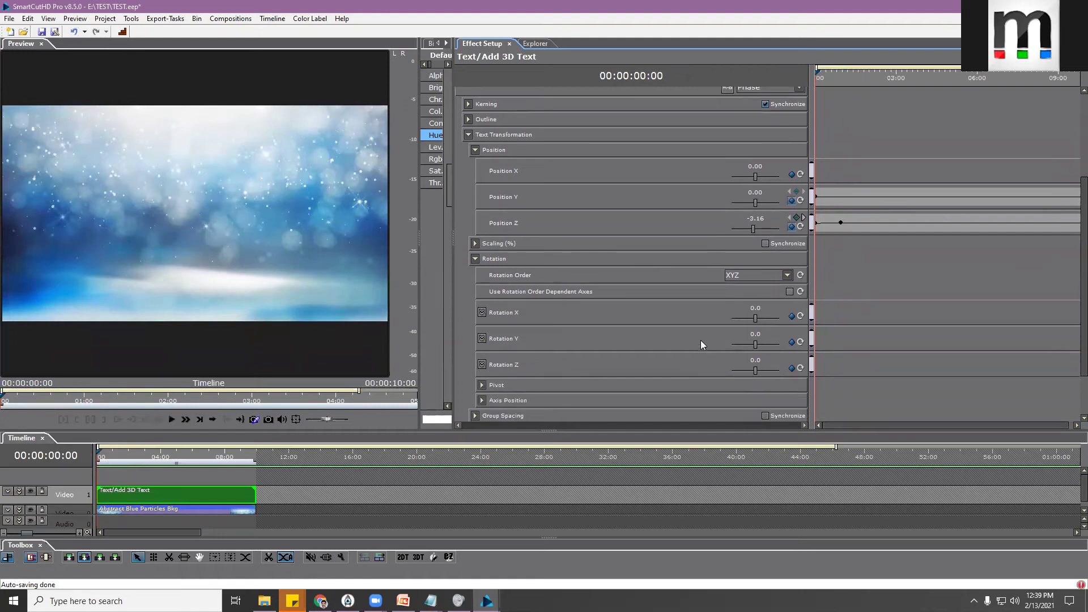
{"action": "left_click", "coordinate": [792, 368]}
Try adding a Rotation Z keyframe with a changed angle at 00:00:00:24, and reset Rotation Z
{"action": "left_click", "coordinate": [804, 218]}
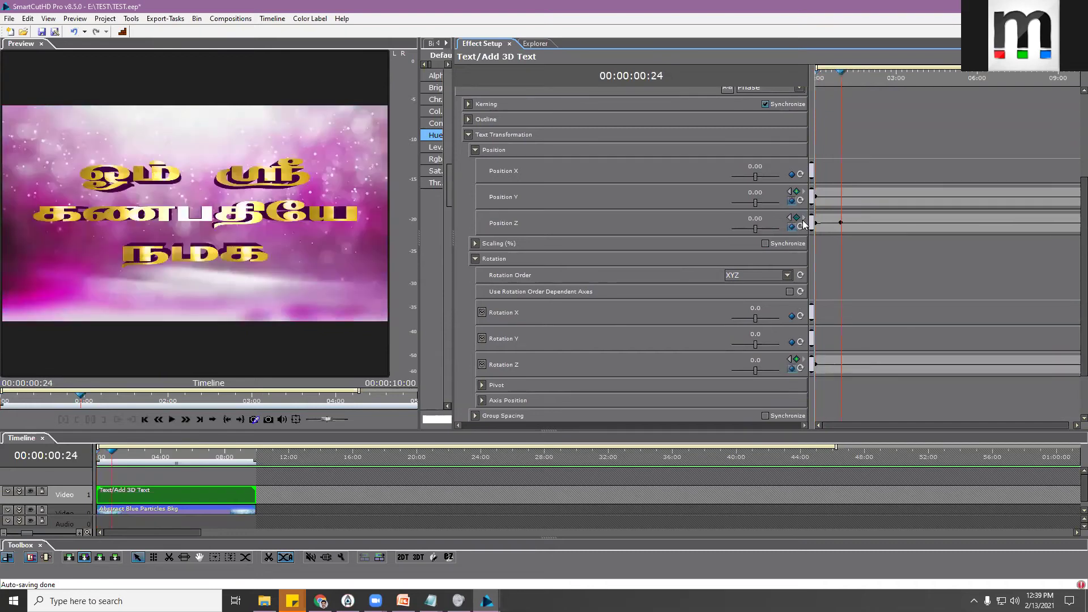
{"action": "left_click", "coordinate": [796, 359]}
{"action": "double_click", "coordinate": [757, 361]}
{"action": "scroll", "coordinate": [759, 361], "scroll_direction": "down", "scroll_amount": 4}
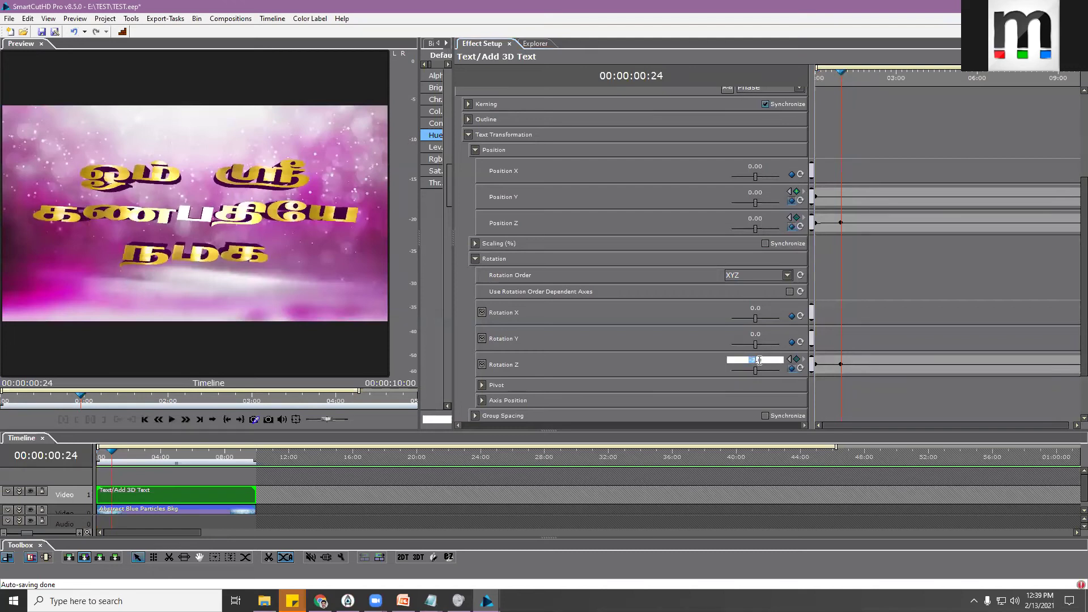
{"action": "left_click", "coordinate": [801, 368]}
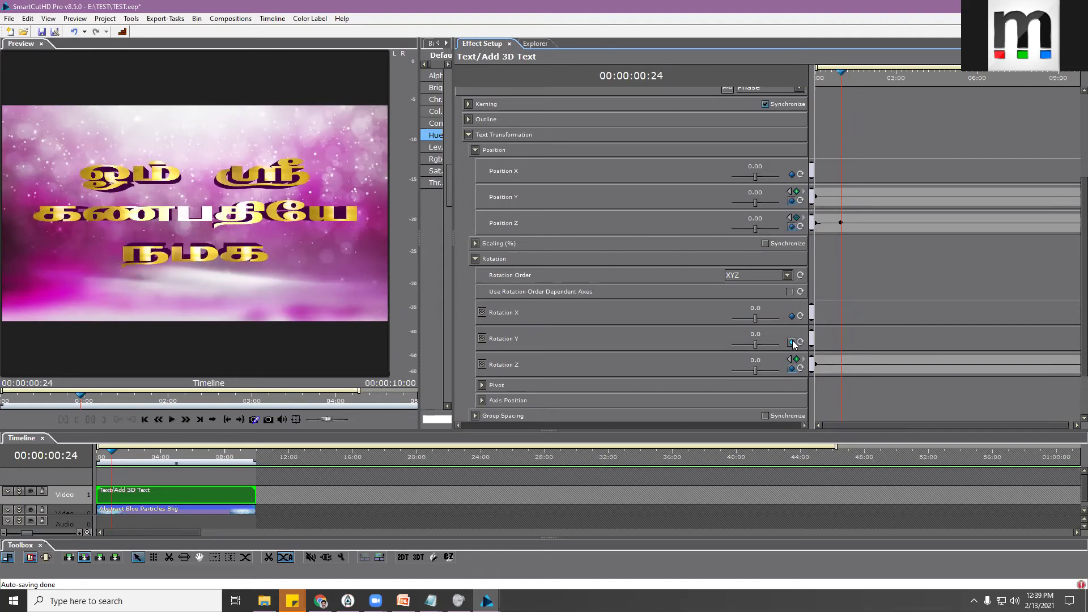
Try a Rotation Y of -3789.5, reset it, and enable Rotation Y keyframing at 00:00:00:24
{"action": "left_click_drag", "start_coordinate": [755, 345], "coordinate": [753, 344]}
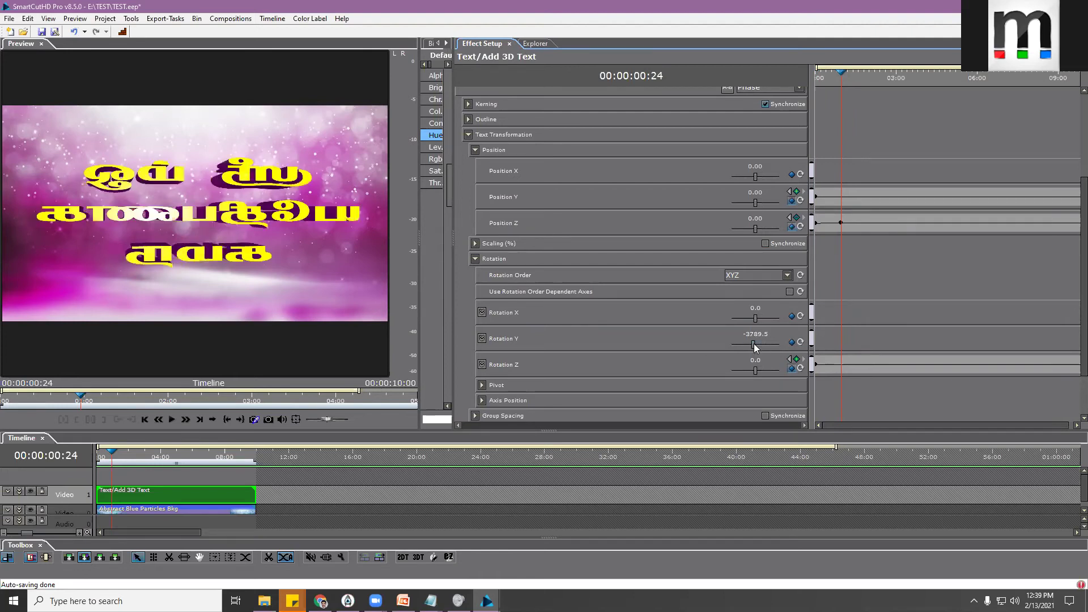
{"action": "left_click", "coordinate": [800, 343]}
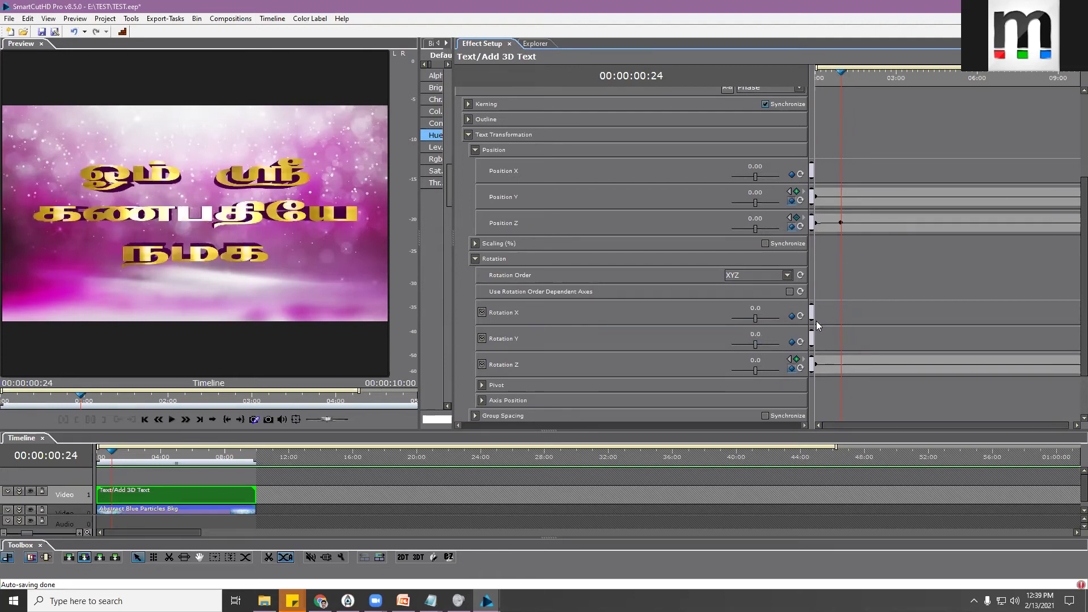
{"action": "left_click", "coordinate": [792, 342]}
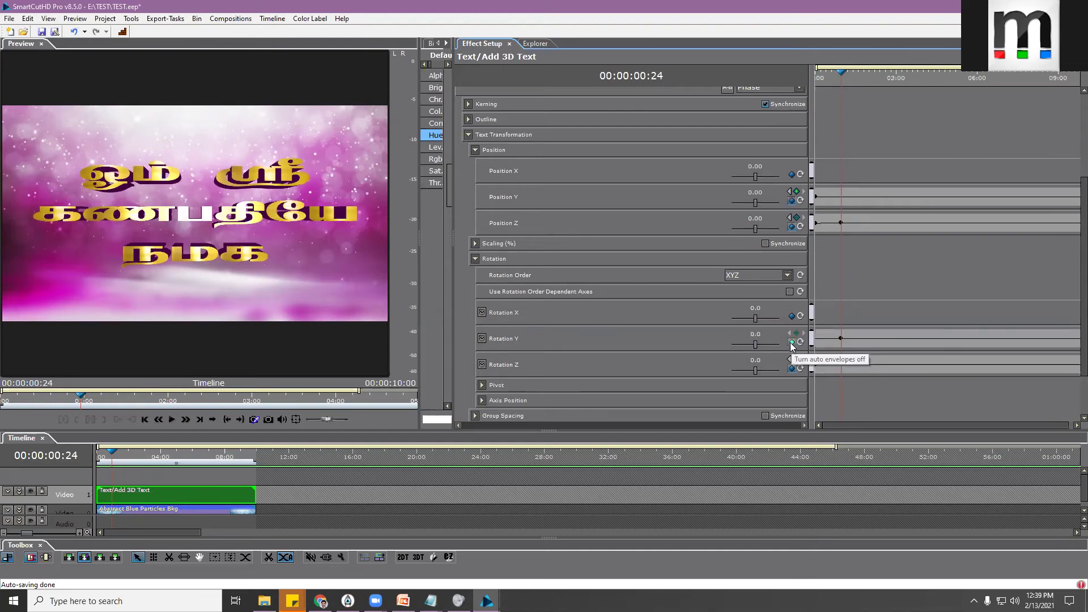
Try a Rotation Y of -1894.7 at the first frame and reset it to its default
{"action": "left_click_drag", "start_coordinate": [832, 75], "coordinate": [809, 83]}
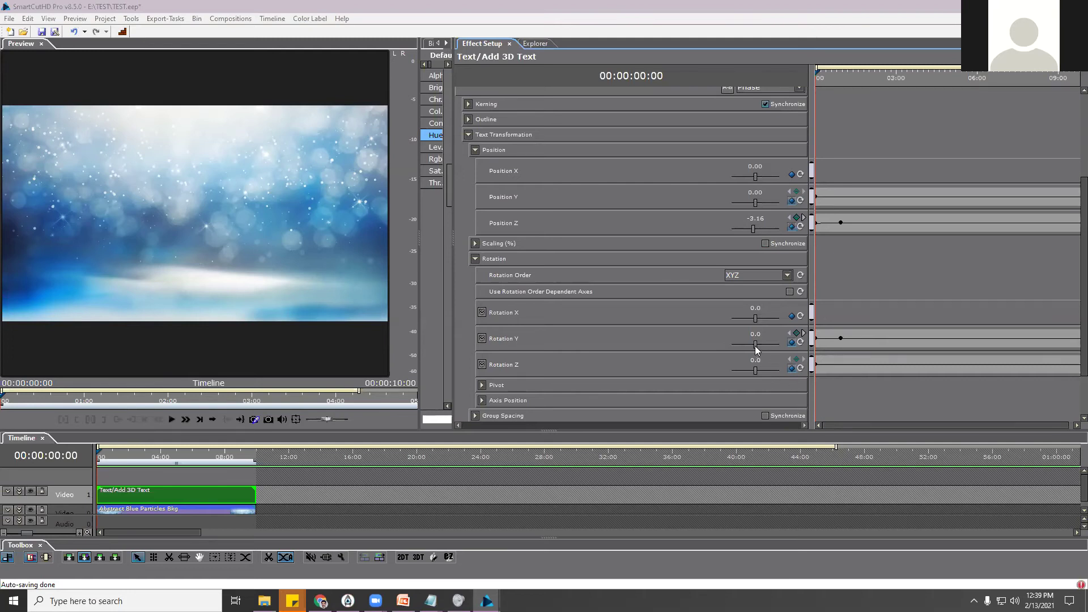
{"action": "left_click_drag", "start_coordinate": [754, 345], "coordinate": [753, 345]}
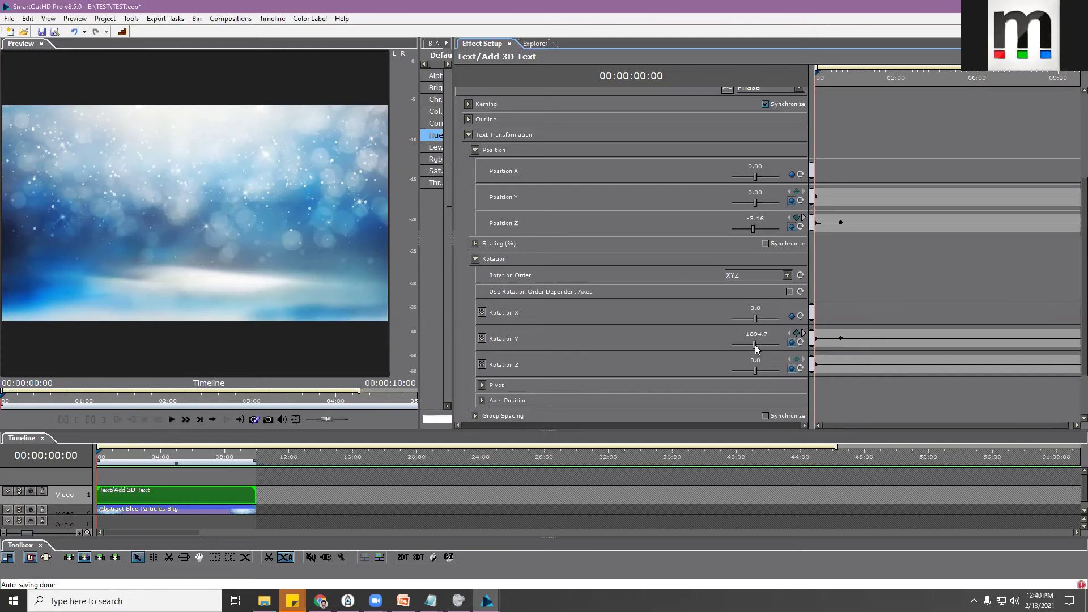
{"action": "left_click", "coordinate": [799, 343]}
Try a Rotation Y of -37.0 at the first frame
{"action": "double_click", "coordinate": [755, 335]}
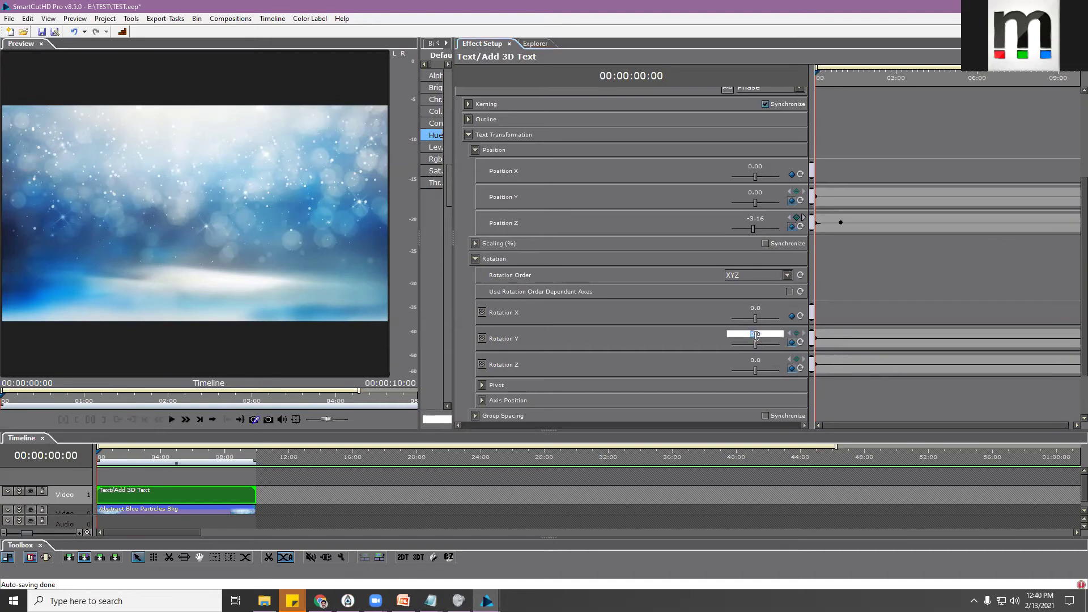
{"action": "type", "text": "-37"}
{"action": "scroll", "coordinate": [756, 337], "scroll_direction": "down", "scroll_amount": 1}
{"action": "key", "text": "Return"}
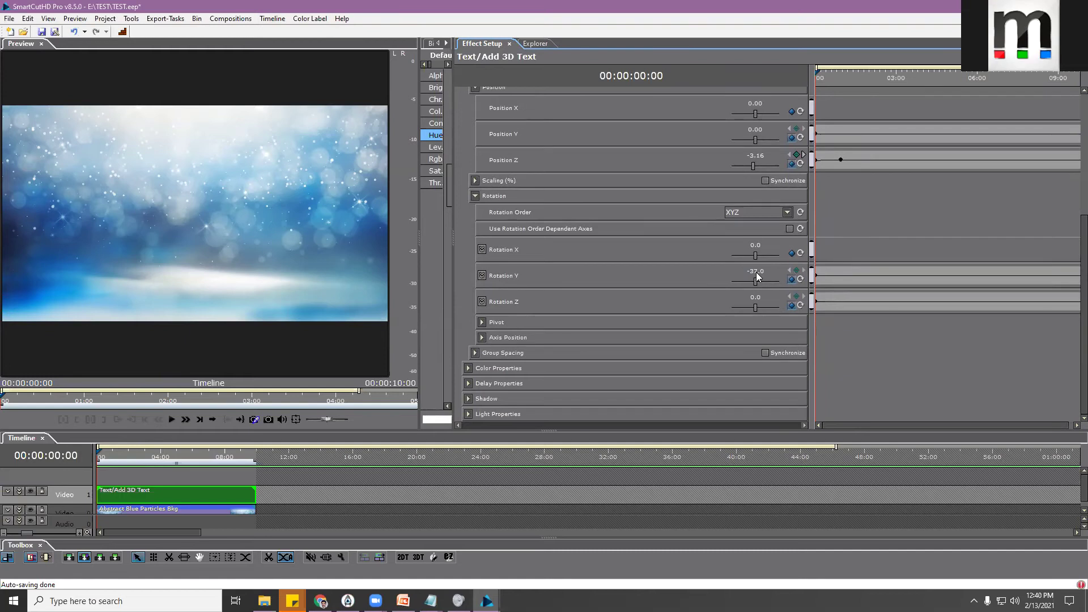
Set Rotation Y to -100.0 at the first frame and advance to 00:00:00:23 to check the title
{"action": "double_click", "coordinate": [756, 272]}
{"action": "type", "text": "5"}
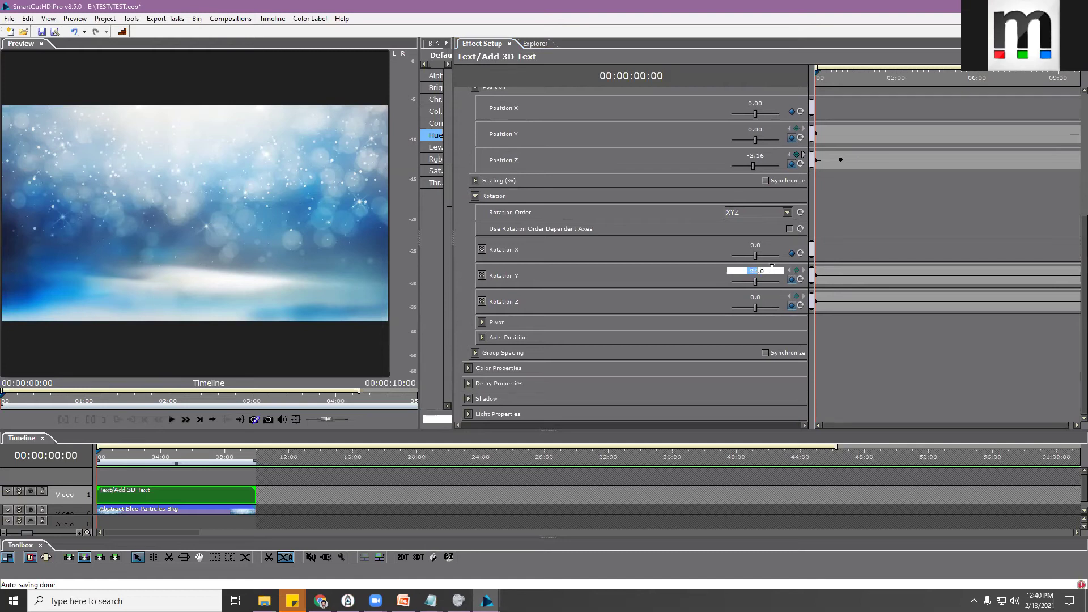
{"action": "scroll", "coordinate": [772, 268], "scroll_direction": "down", "scroll_amount": 1}
{"action": "left_click_drag", "start_coordinate": [816, 75], "coordinate": [840, 79]}
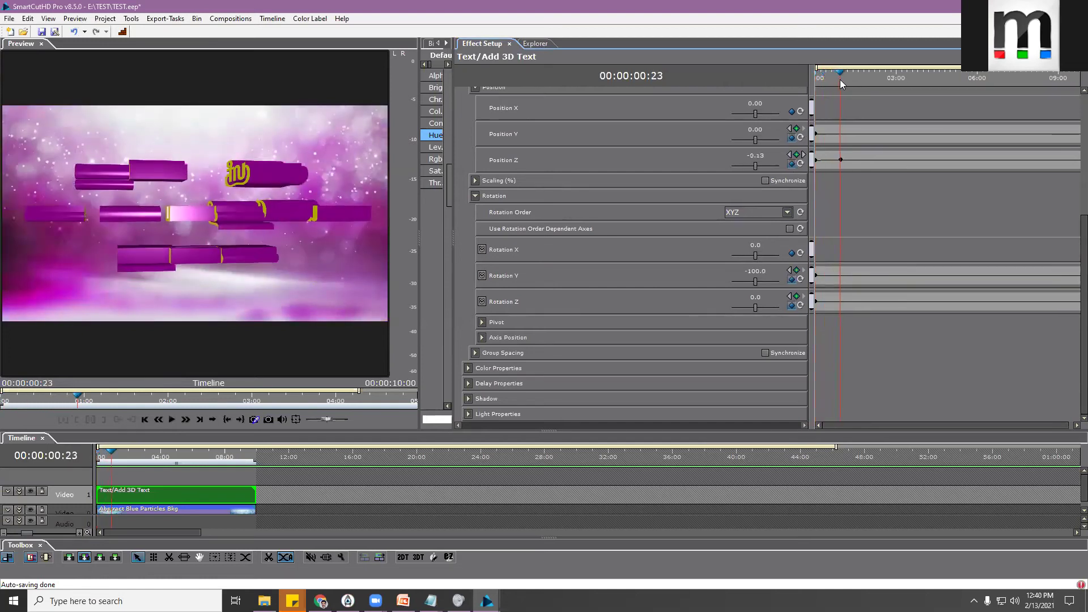
Add a Rotation Y keyframe at 00:00:00:23 and set its value to 0.0
{"action": "left_click", "coordinate": [796, 271]}
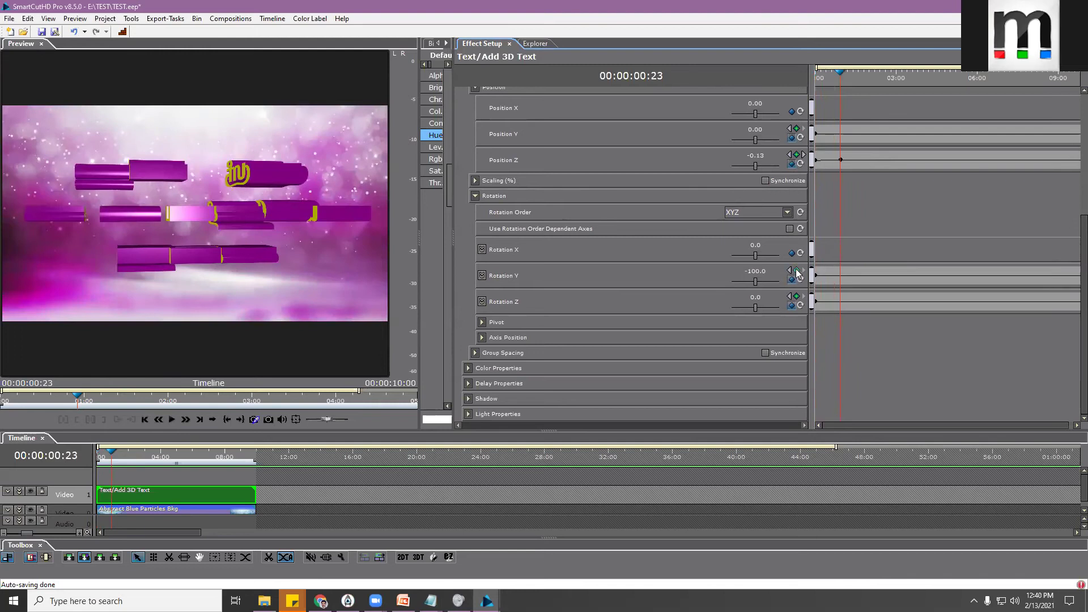
{"action": "double_click", "coordinate": [756, 271]}
{"action": "type", "text": "0.0"}
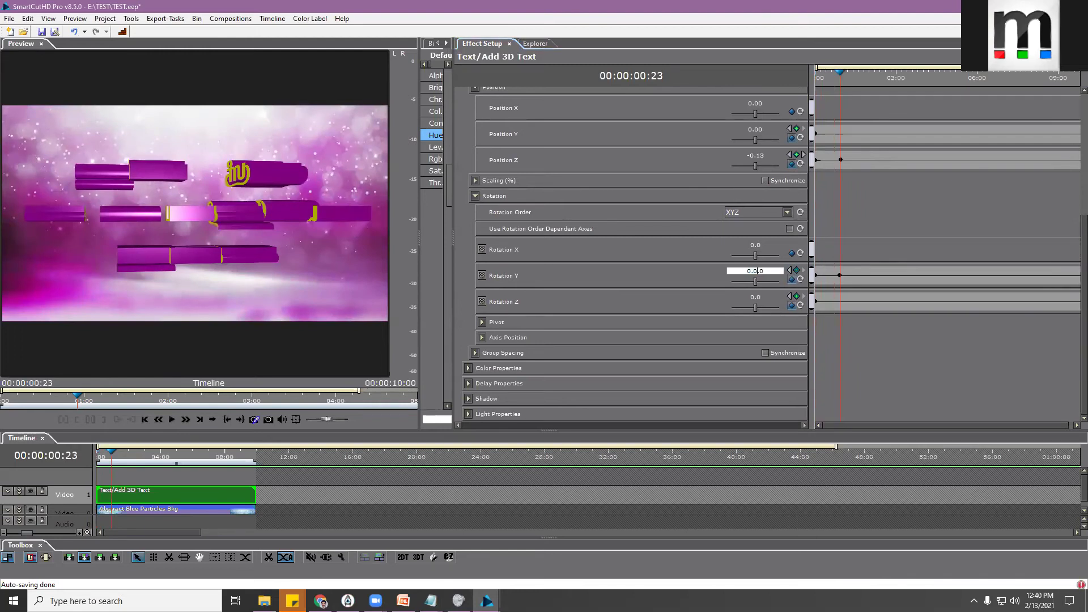
{"action": "key", "text": "BackSpace"}
{"action": "key", "text": "BackSpace"}
{"action": "key", "text": "Return"}
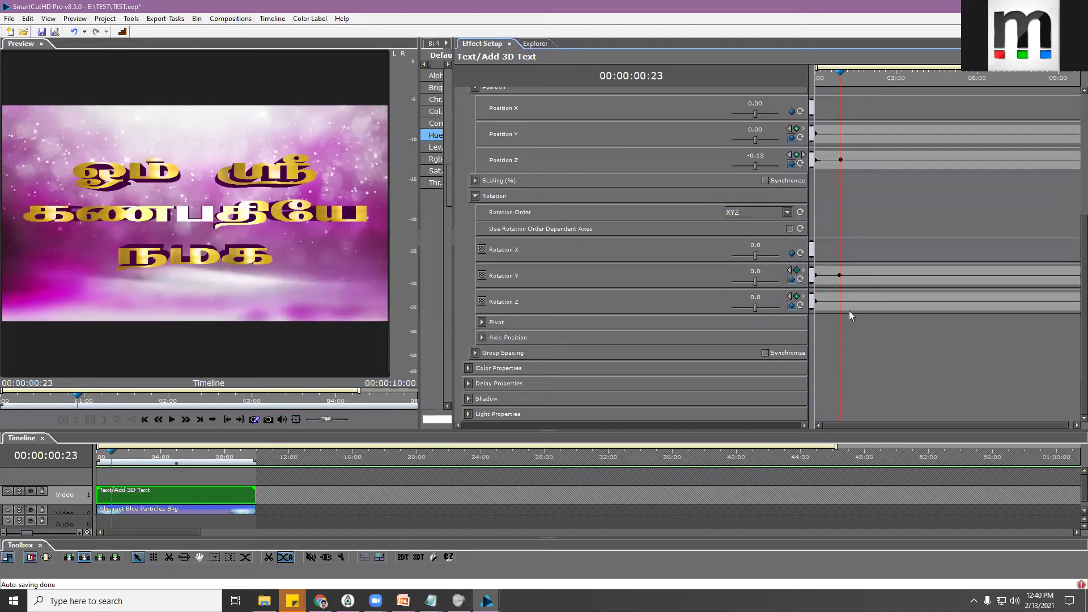
Play the title animation from the first frame to review the rotation
{"action": "left_click_drag", "start_coordinate": [838, 85], "coordinate": [806, 69]}
{"action": "key", "text": "space"}
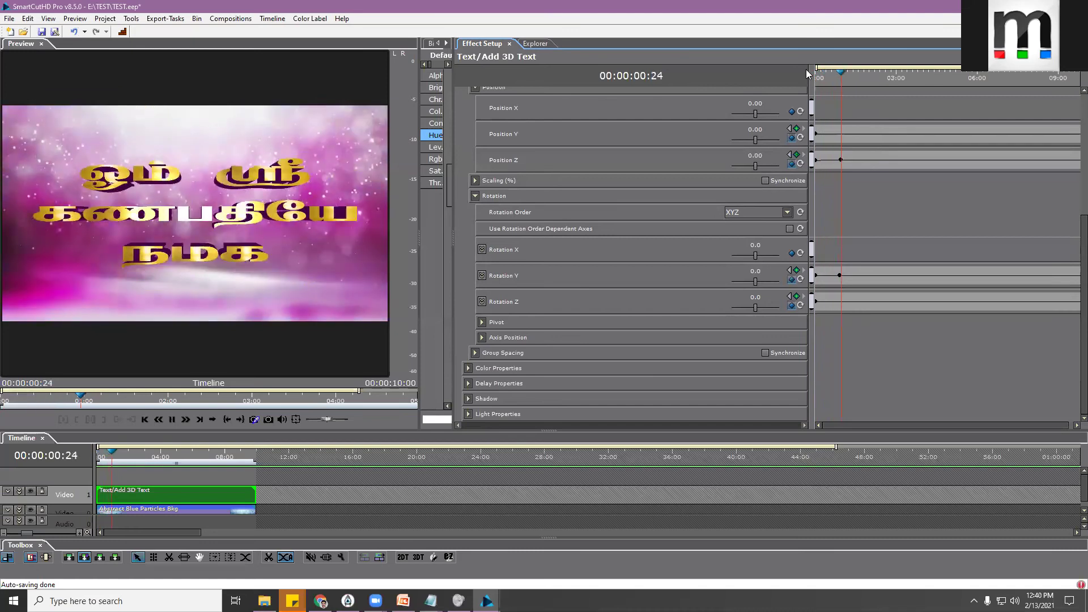
{"action": "key", "text": "space"}
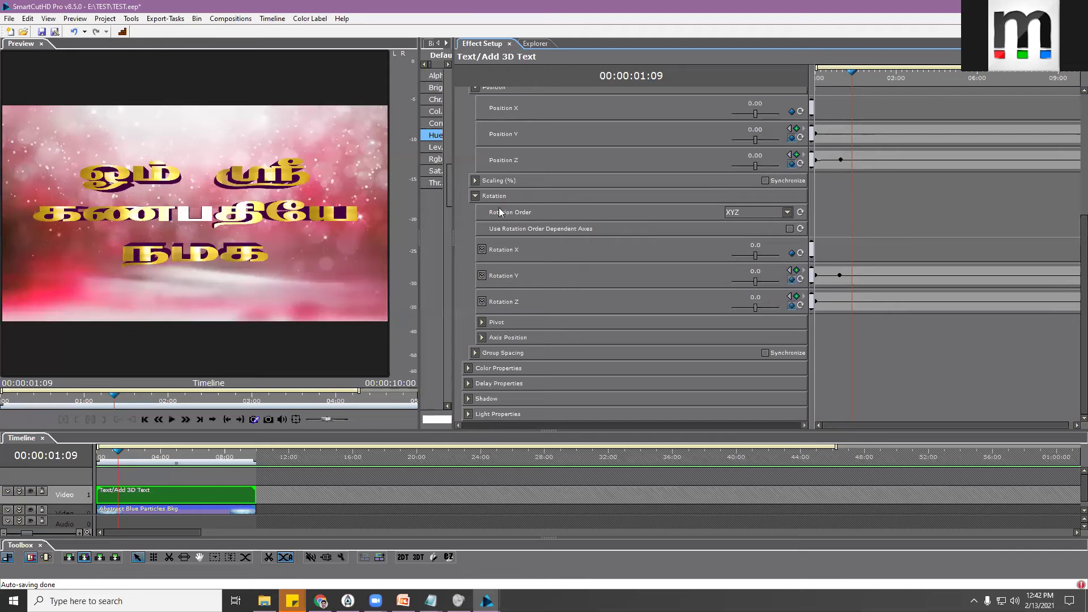
Rebalance the widths of the filter and effect setup areas and expand the text's Color Properties and Light Properties
{"action": "left_click_drag", "start_coordinate": [454, 233], "coordinate": [760, 233]}
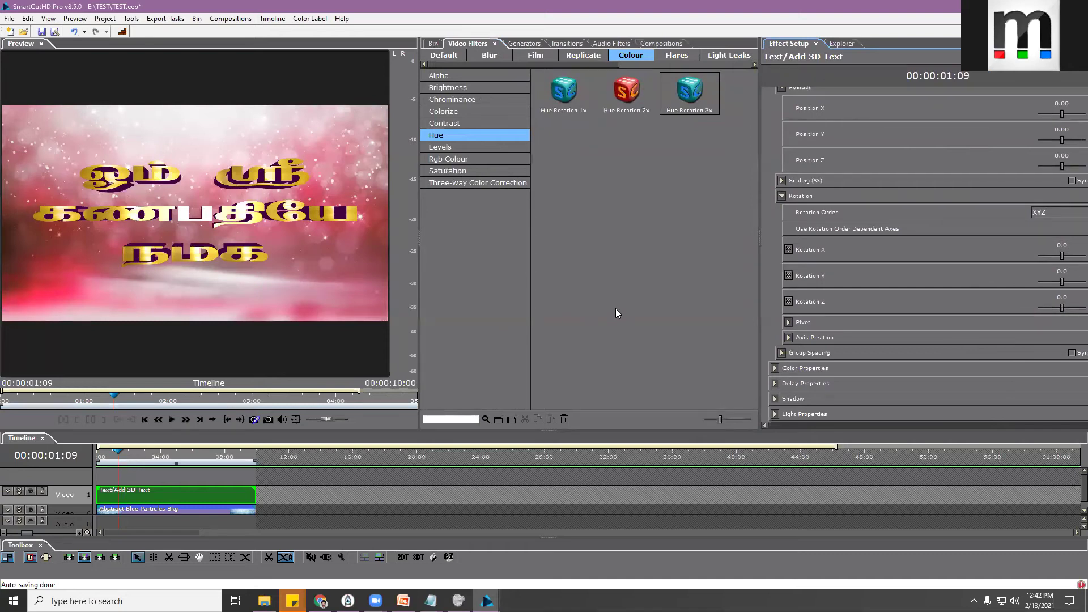
{"action": "left_click_drag", "start_coordinate": [759, 244], "coordinate": [585, 244]}
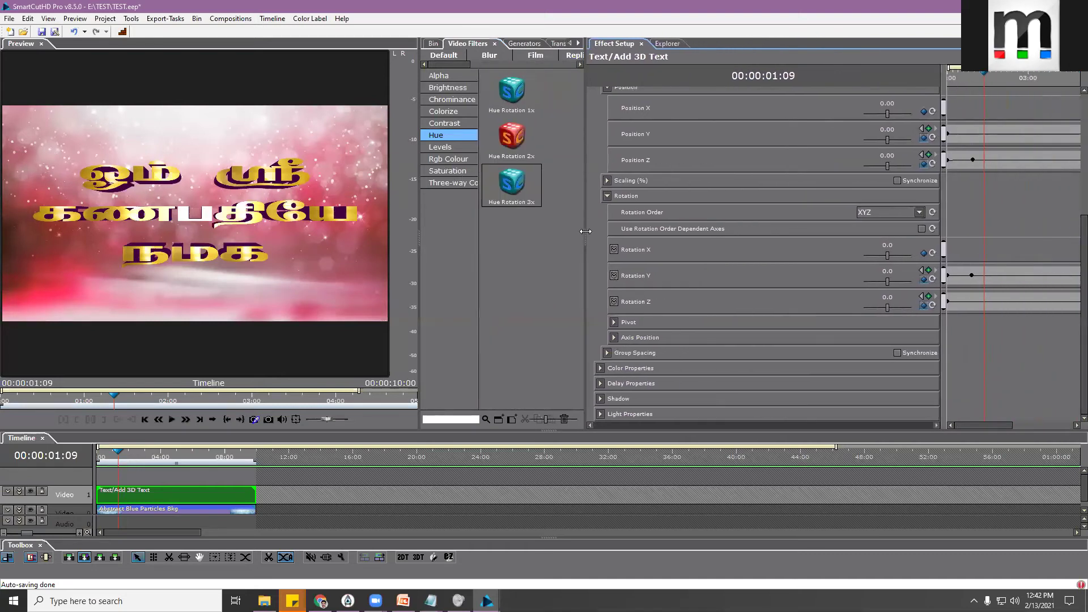
{"action": "left_click", "coordinate": [601, 368]}
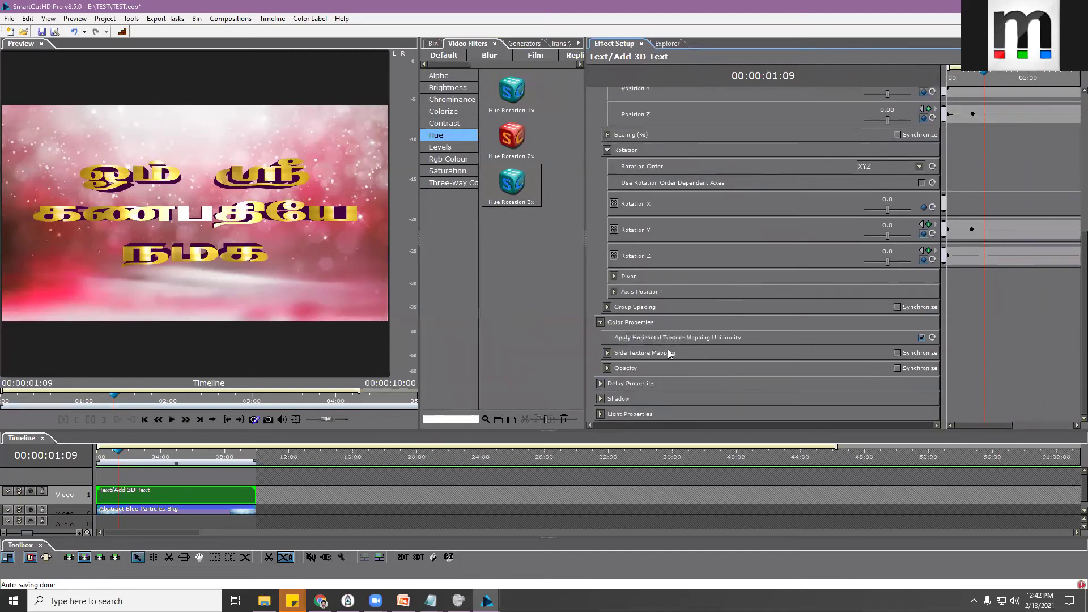
{"action": "left_click", "coordinate": [600, 414]}
{"action": "scroll", "coordinate": [702, 321], "scroll_direction": "down", "scroll_amount": 3}
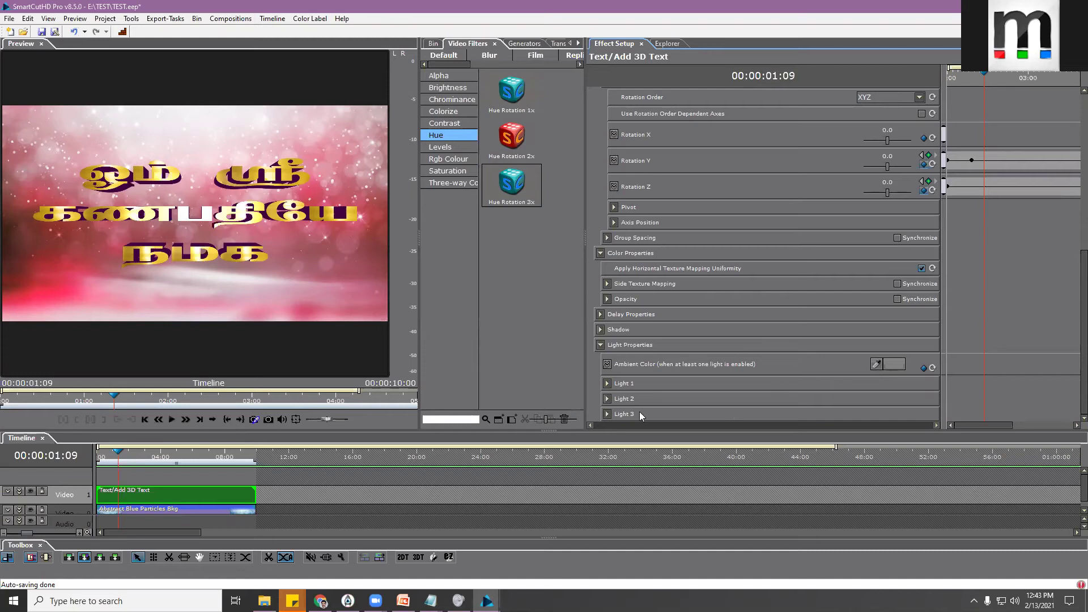
Expand the Light 1 settings and the Ambient Color controls of the 3D text
{"action": "left_click", "coordinate": [607, 383]}
{"action": "scroll", "coordinate": [814, 316], "scroll_direction": "down", "scroll_amount": 3}
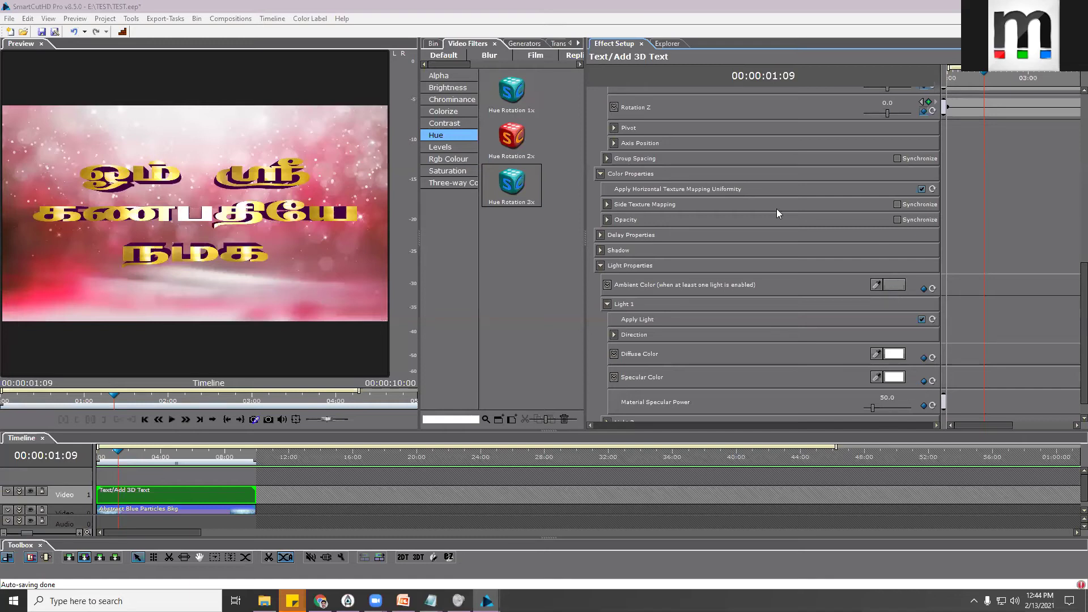
{"action": "scroll", "coordinate": [730, 226], "scroll_direction": "down", "scroll_amount": 1}
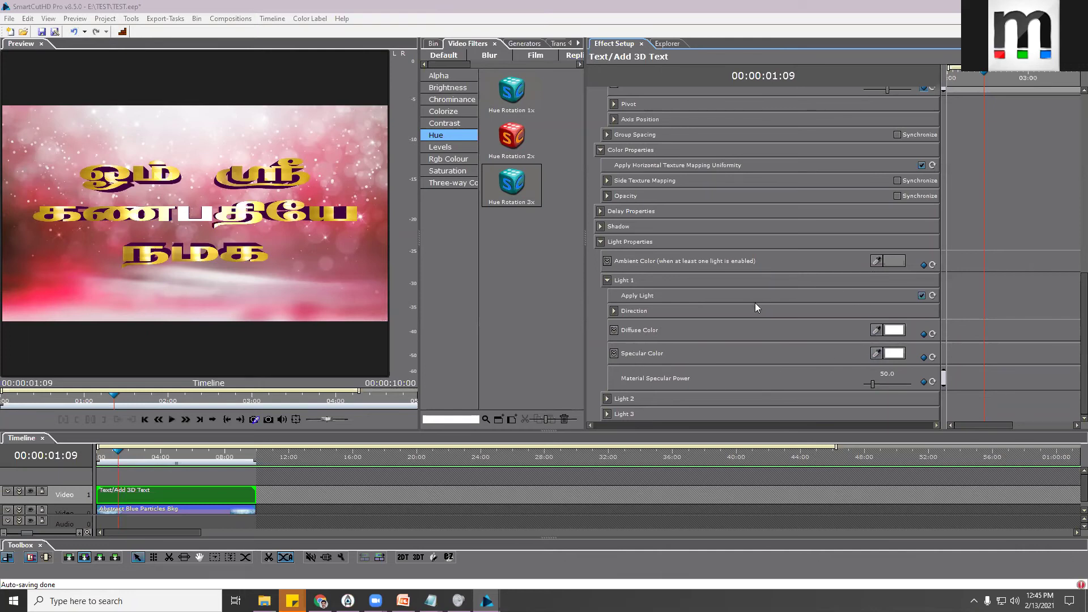
{"action": "left_click", "coordinate": [607, 262]}
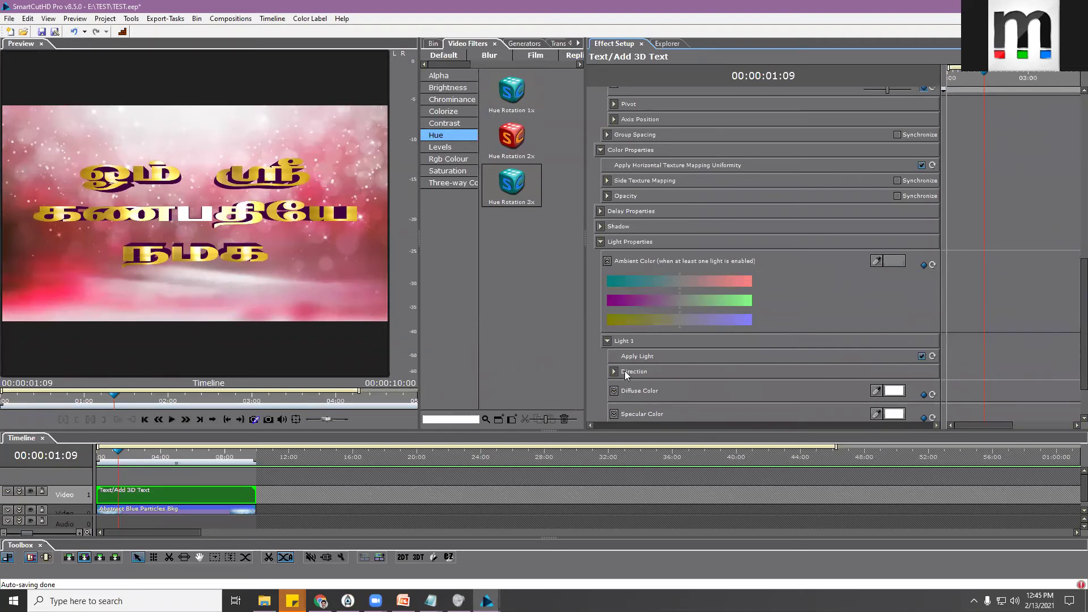
{"action": "scroll", "coordinate": [692, 348], "scroll_direction": "down", "scroll_amount": 1}
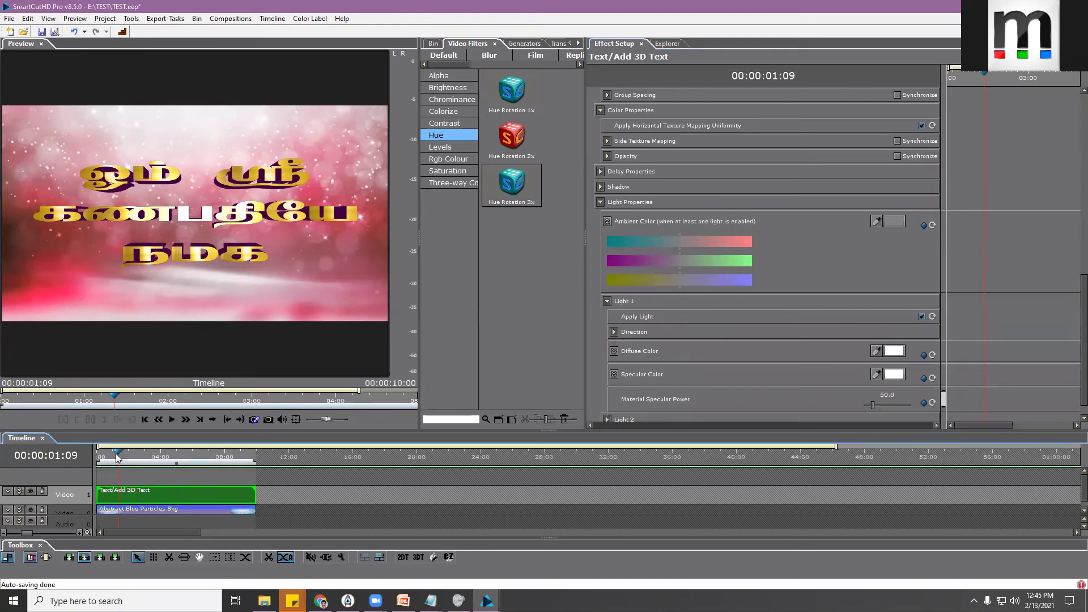
Move to 00:00:02:13 and set Light 1's Diffuse Color to pure red (RGB 255, 0, 0)
{"action": "left_click", "coordinate": [138, 458]}
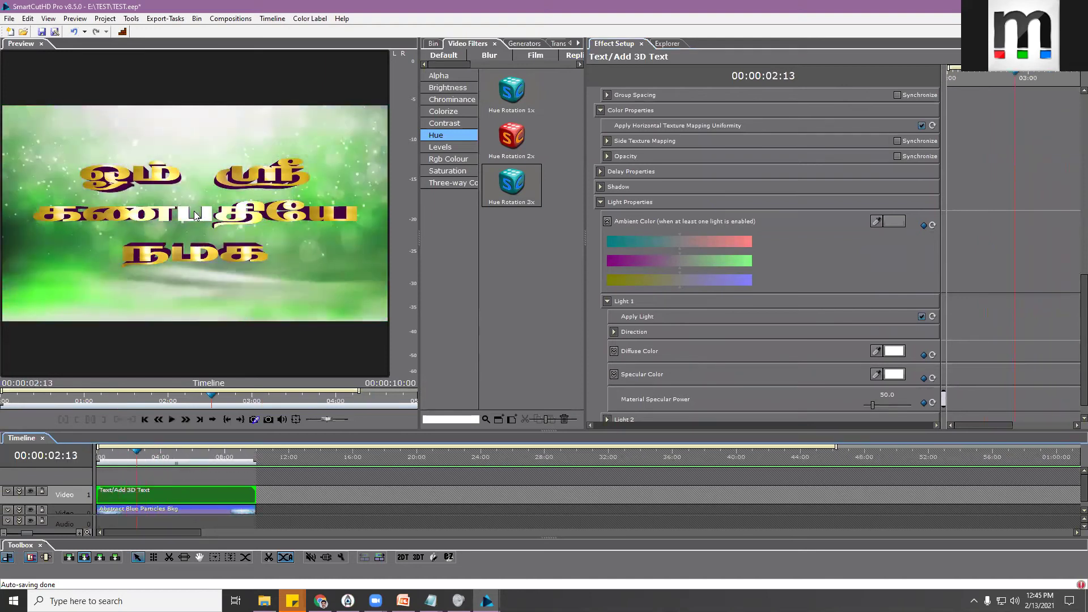
{"action": "left_click", "coordinate": [896, 351]}
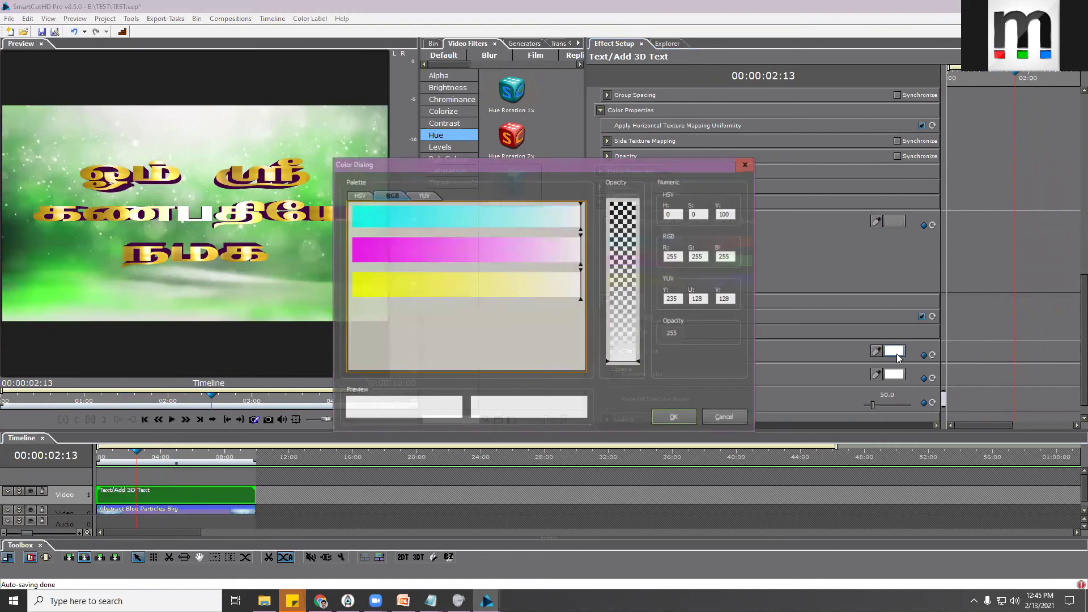
{"action": "left_click", "coordinate": [364, 250]}
{"action": "left_click_drag", "start_coordinate": [375, 283], "coordinate": [335, 286]}
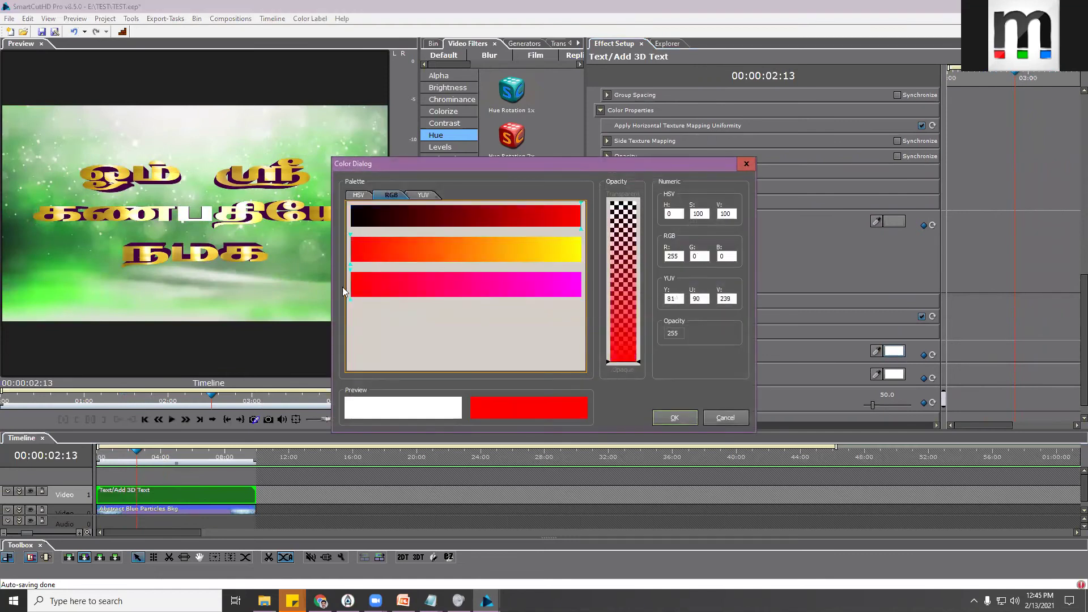
{"action": "left_click", "coordinate": [675, 417]}
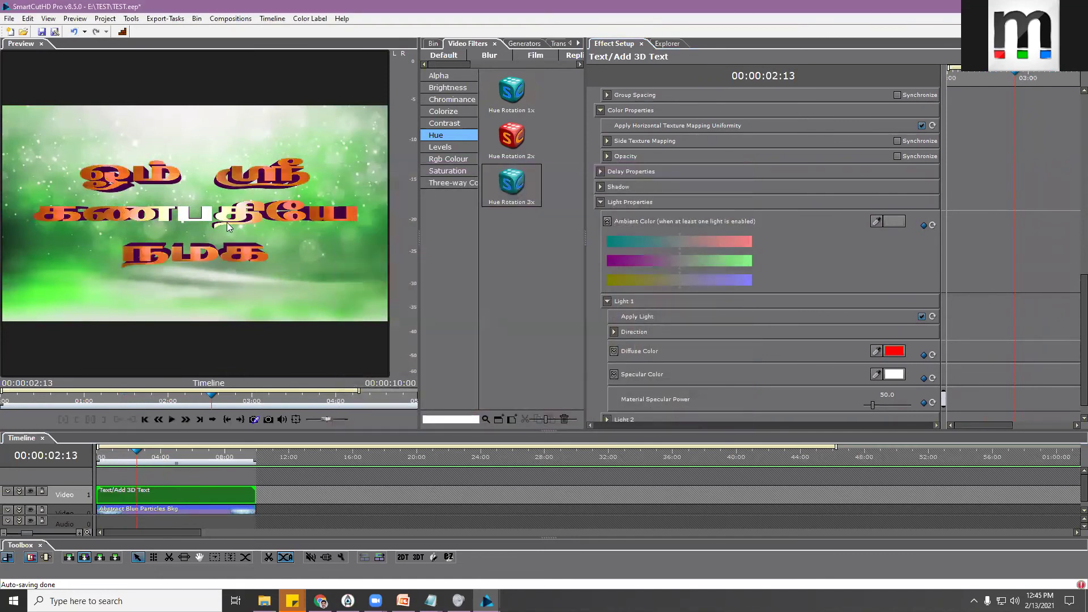
Set Light 1's Specular Color to yellow (RGB 255, 255, 0)
{"action": "left_click", "coordinate": [895, 374]}
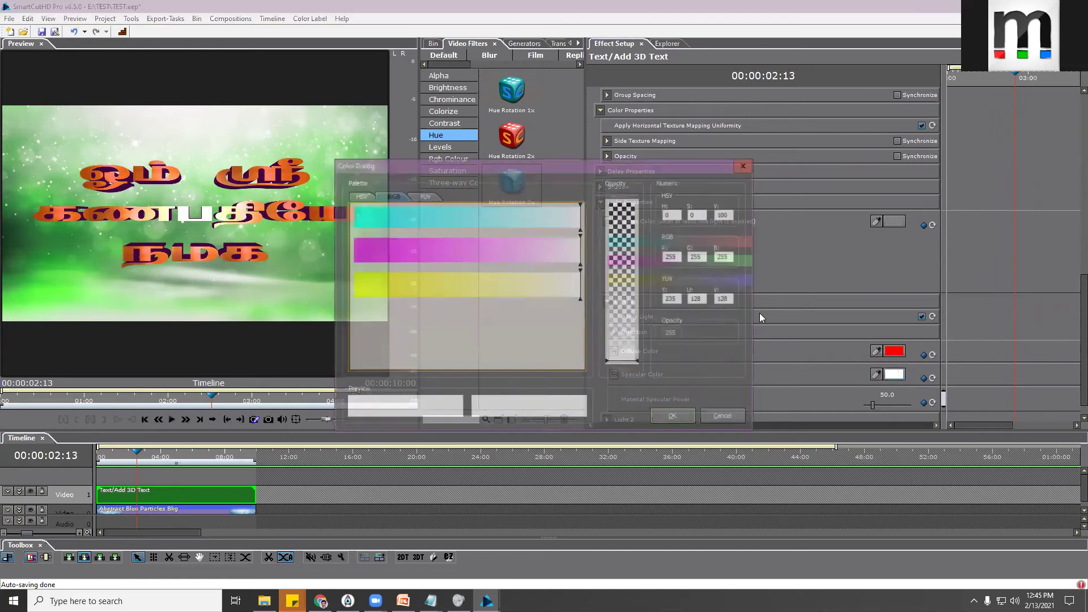
{"action": "left_click_drag", "start_coordinate": [421, 253], "coordinate": [582, 255]}
{"action": "left_click_drag", "start_coordinate": [525, 283], "coordinate": [328, 293]}
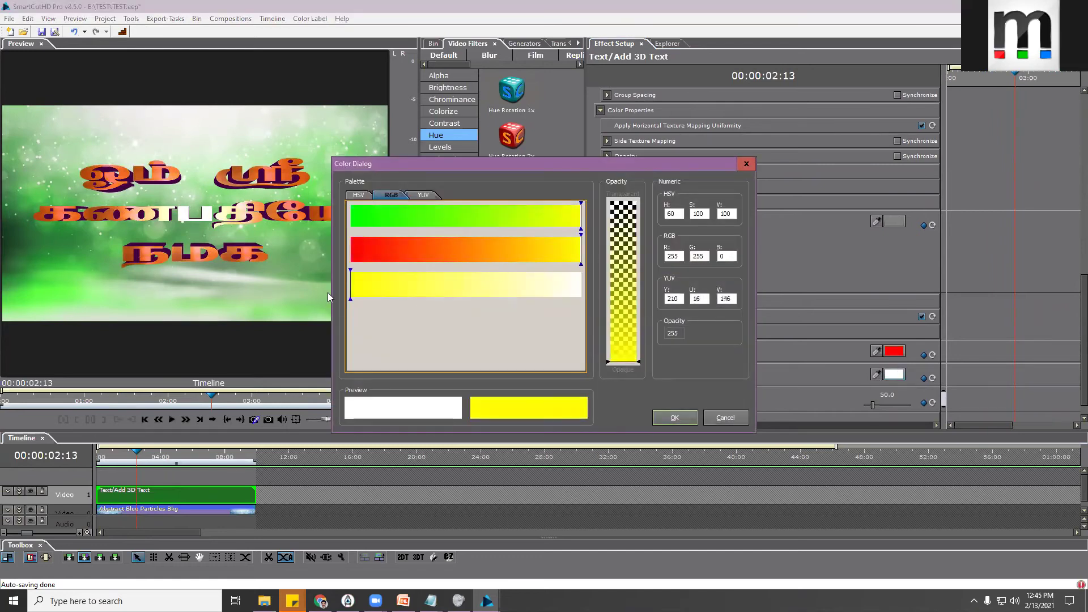
{"action": "left_click", "coordinate": [662, 418]}
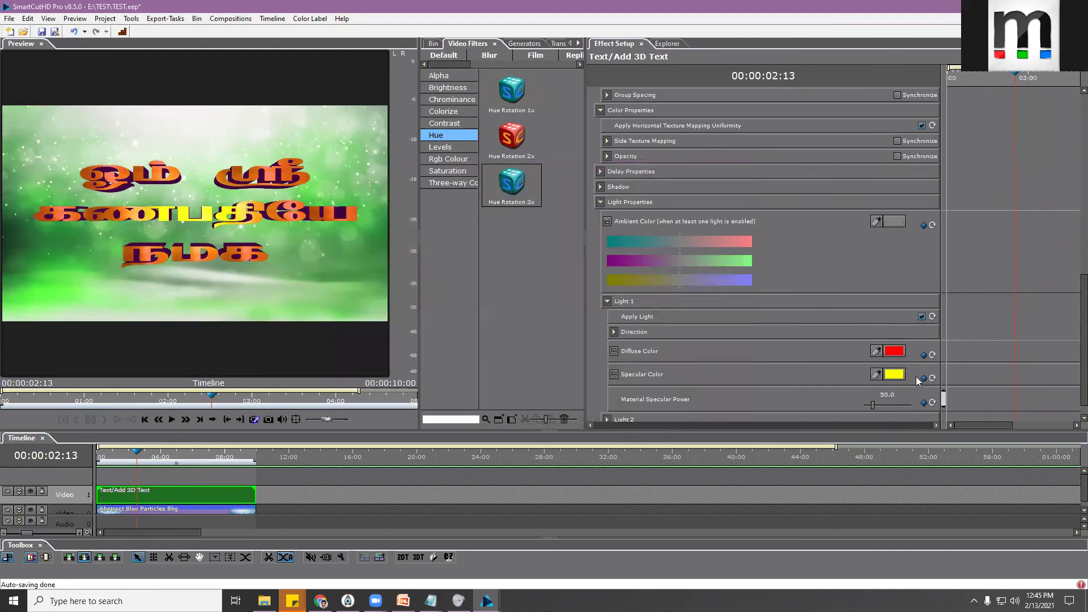
{"action": "scroll", "coordinate": [838, 349], "scroll_direction": "down", "scroll_amount": 1}
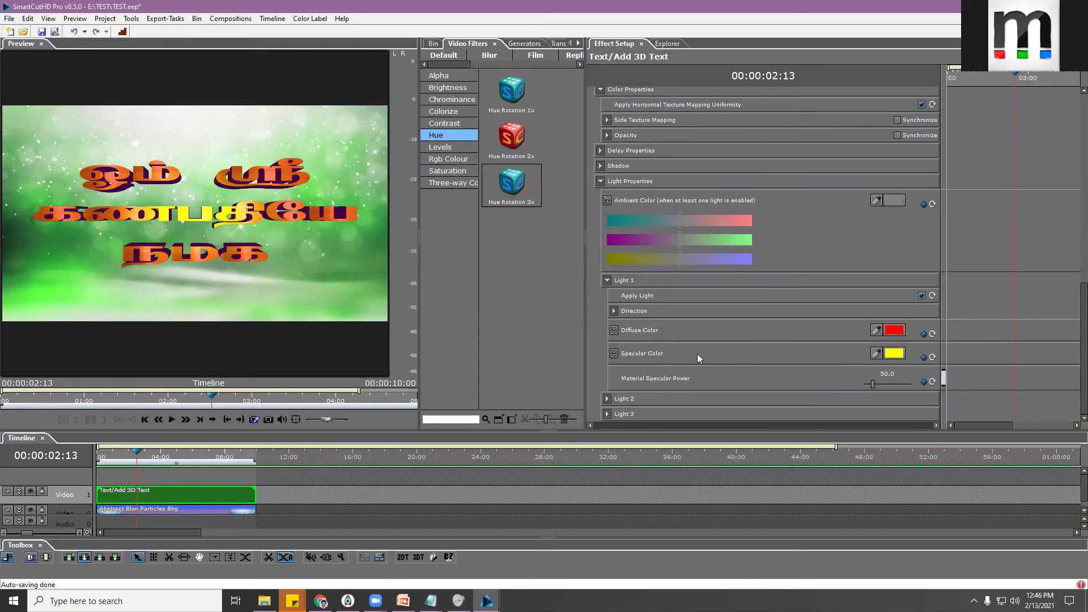
Try Position X values of -6.32 and 0.79 for the 3D text
{"action": "scroll", "coordinate": [713, 259], "scroll_direction": "up", "scroll_amount": 8}
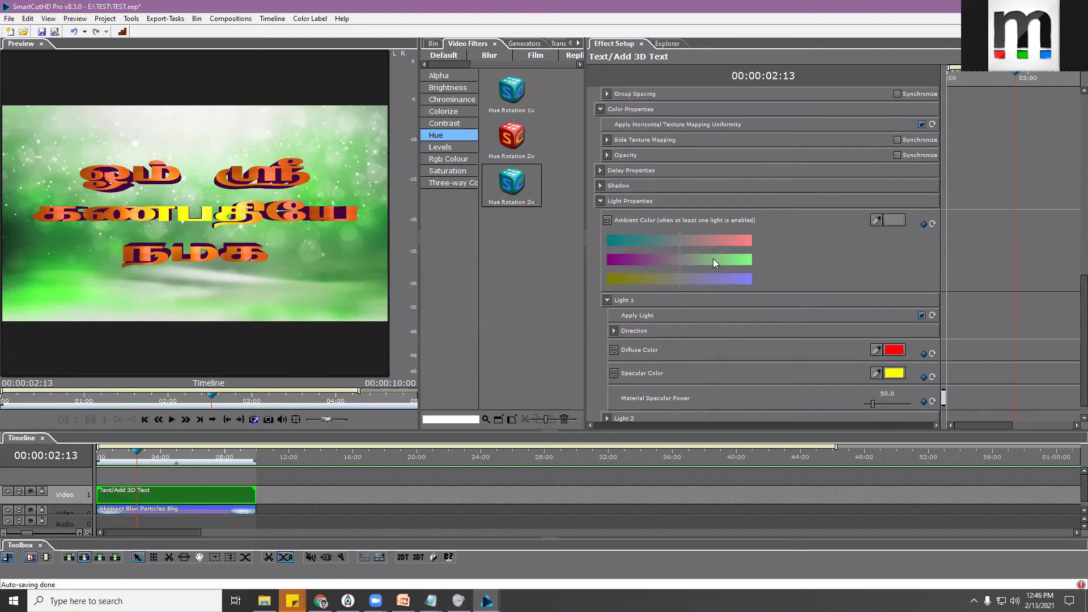
{"action": "scroll", "coordinate": [713, 258], "scroll_direction": "up", "scroll_amount": 3}
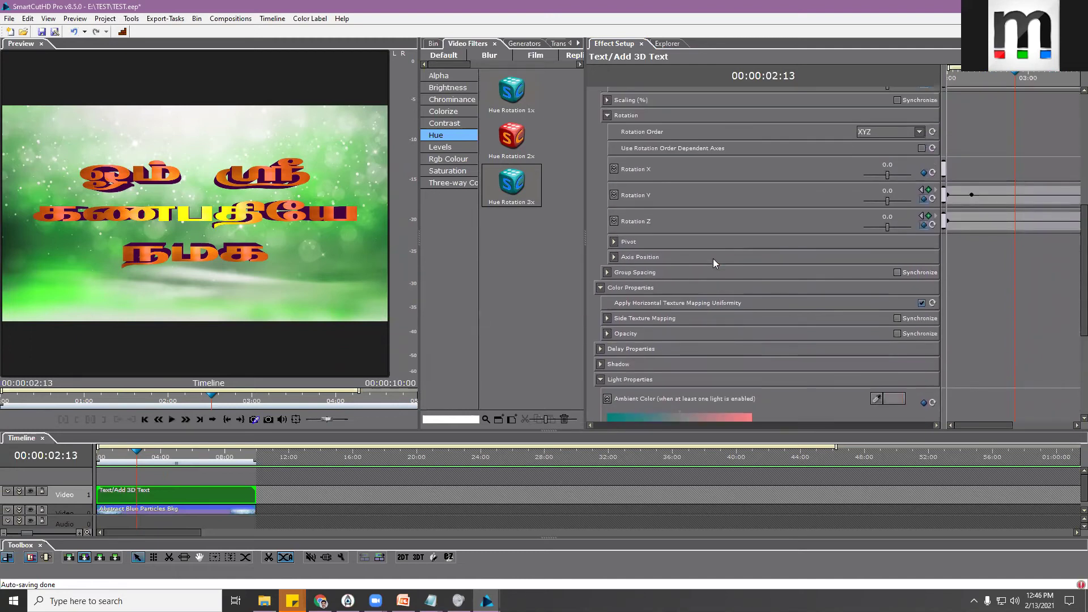
{"action": "scroll", "coordinate": [650, 207], "scroll_direction": "up", "scroll_amount": 5}
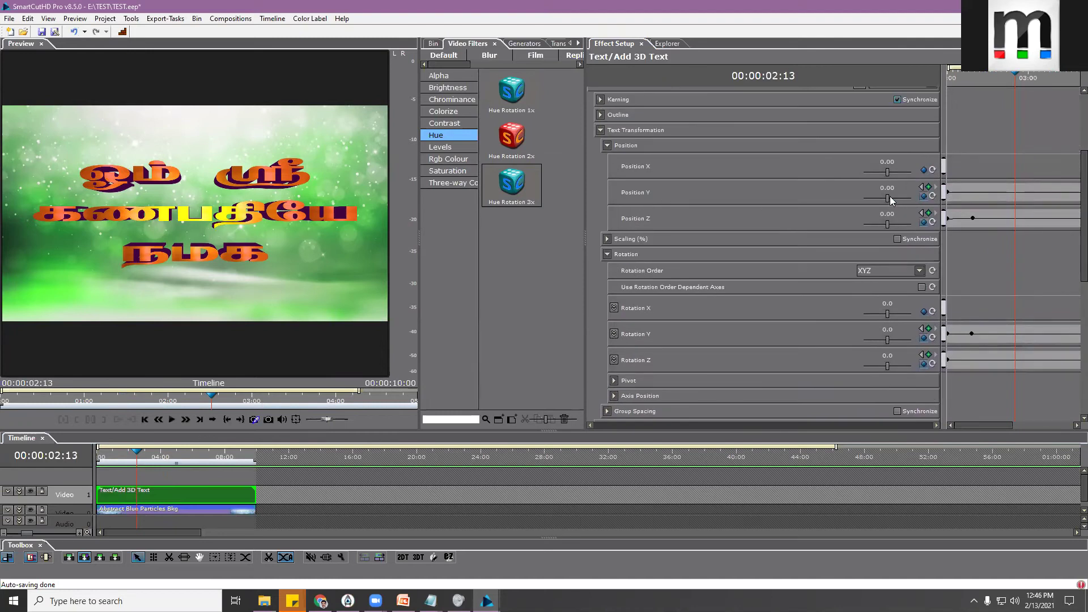
{"action": "left_click", "coordinate": [885, 171]}
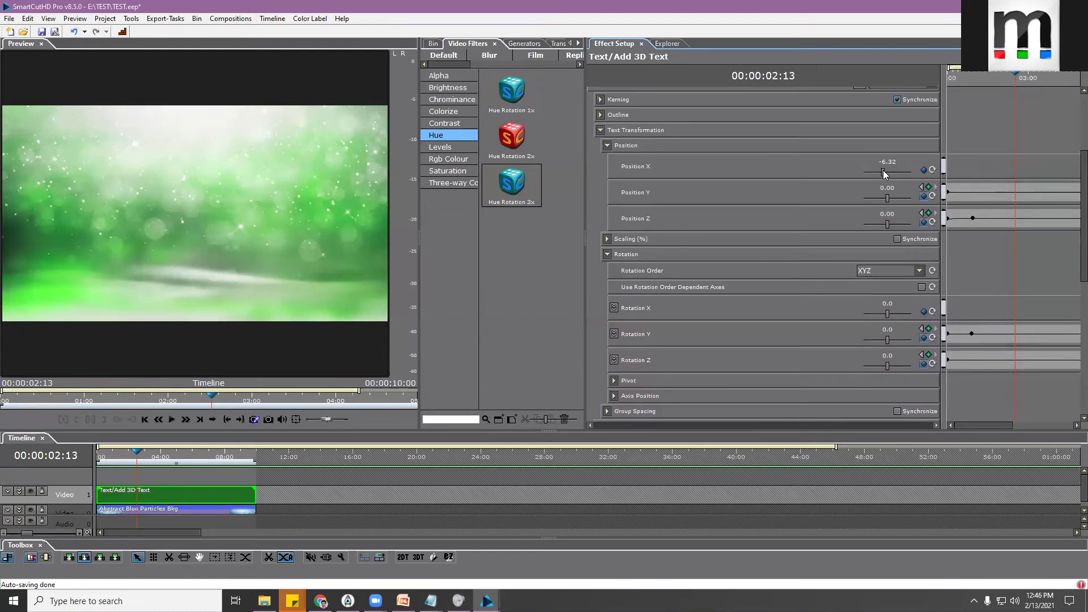
{"action": "left_click_drag", "start_coordinate": [884, 171], "coordinate": [887, 172]}
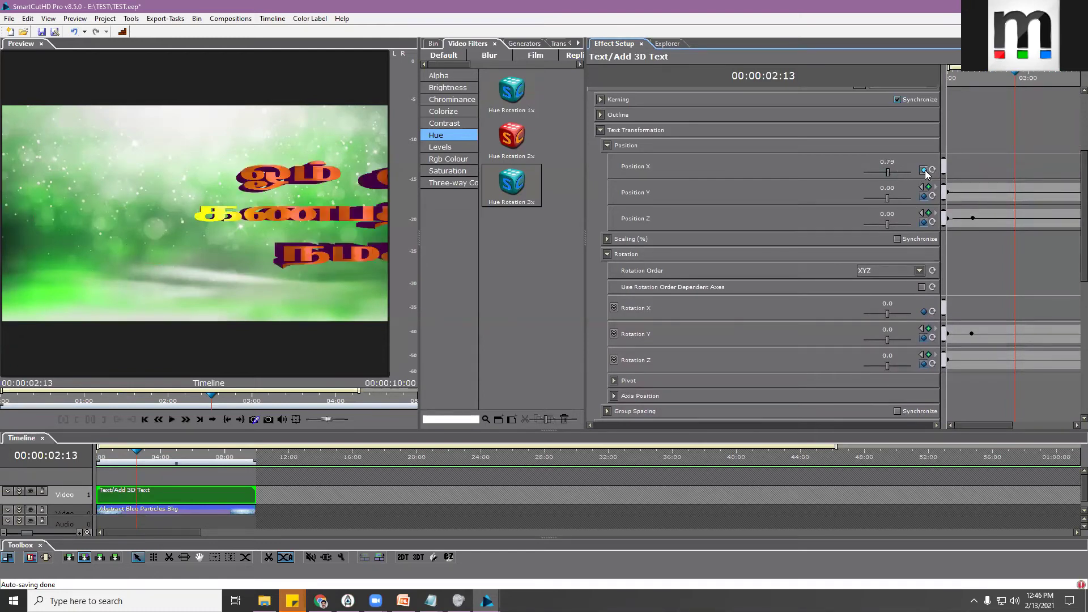
Try a Position X of about 0.71 for the 3D text
{"action": "double_click", "coordinate": [887, 163]}
{"action": "type", "text": "0."}
{"action": "scroll", "coordinate": [888, 159], "scroll_direction": "down", "scroll_amount": 5}
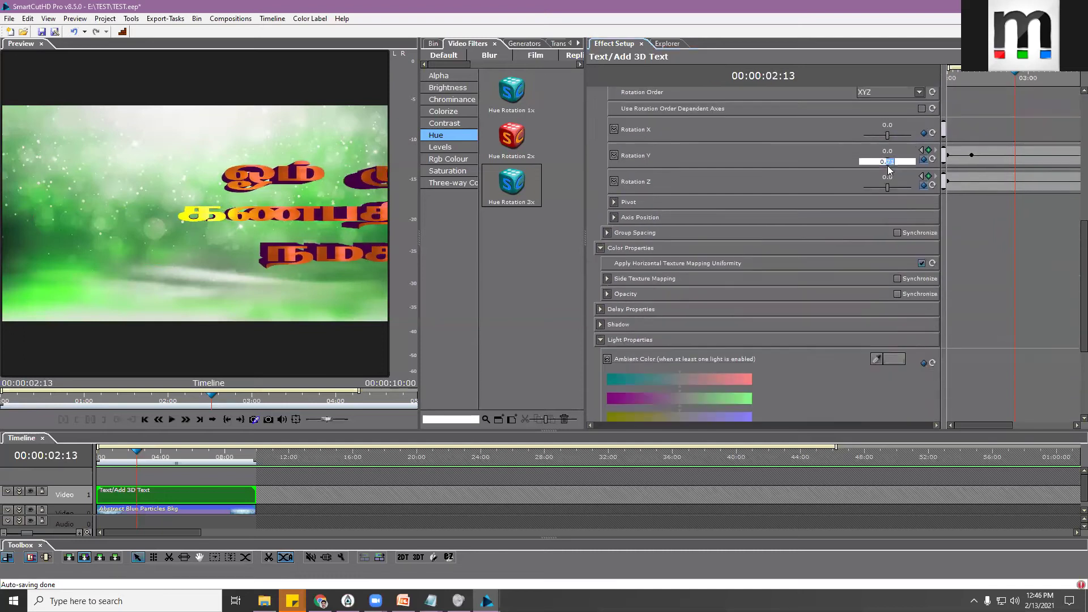
{"action": "type", "text": "71"}
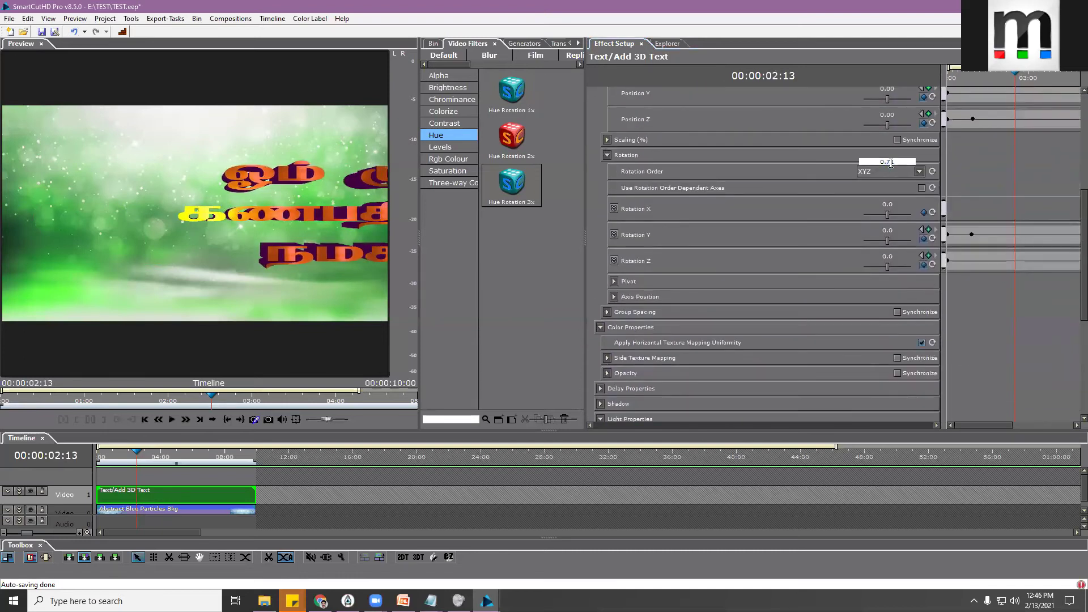
{"action": "scroll", "coordinate": [907, 220], "scroll_direction": "up", "scroll_amount": 4}
{"action": "double_click", "coordinate": [887, 162]}
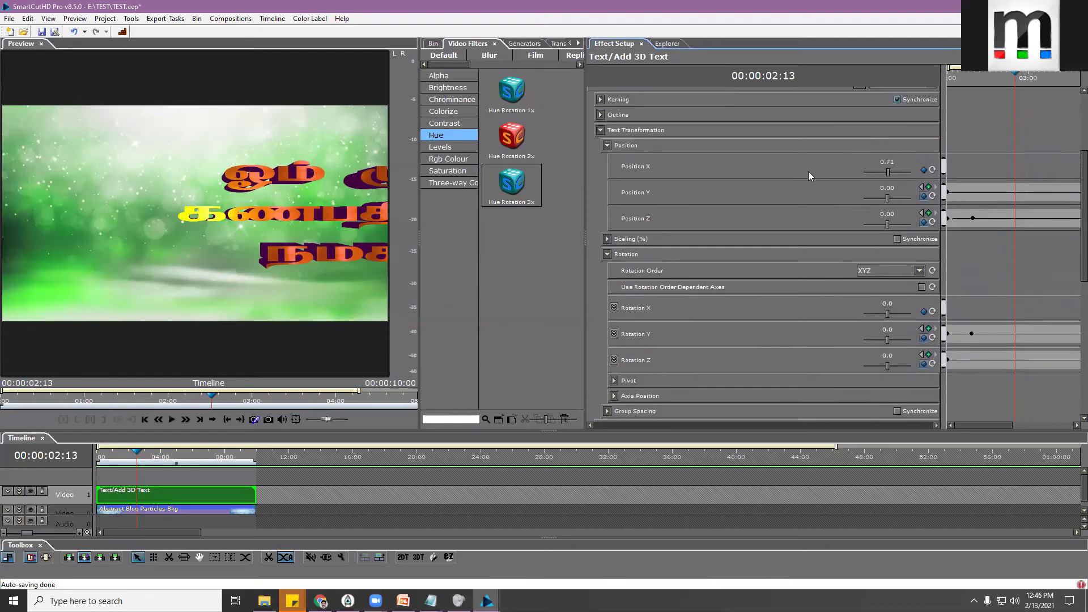
{"action": "scroll", "coordinate": [886, 162], "scroll_direction": "down", "scroll_amount": 3}
{"action": "scroll", "coordinate": [888, 163], "scroll_direction": "up", "scroll_amount": 3}
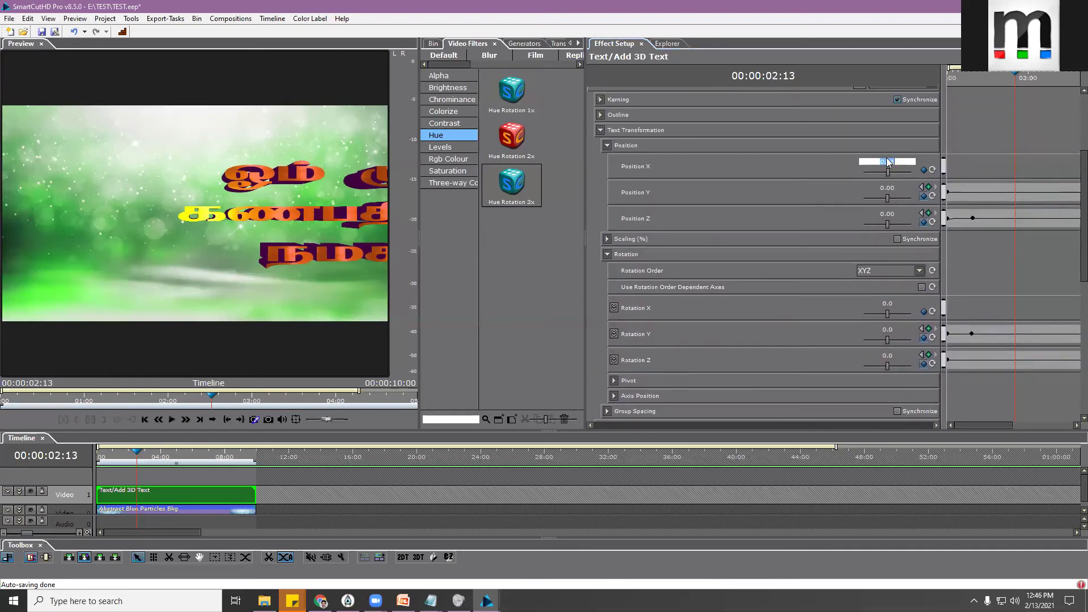
{"action": "key", "text": "Return"}
Lower the 3D text's Position X to -0.05
{"action": "double_click", "coordinate": [888, 161]}
{"action": "scroll", "coordinate": [894, 161], "scroll_direction": "down", "scroll_amount": 5}
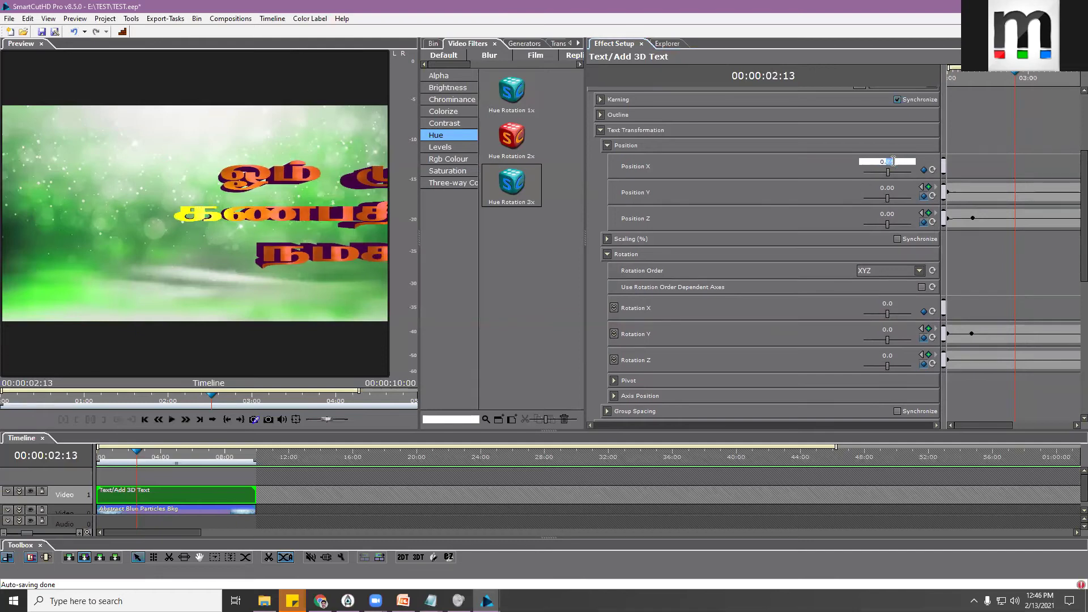
{"action": "scroll", "coordinate": [893, 161], "scroll_direction": "down", "scroll_amount": 5}
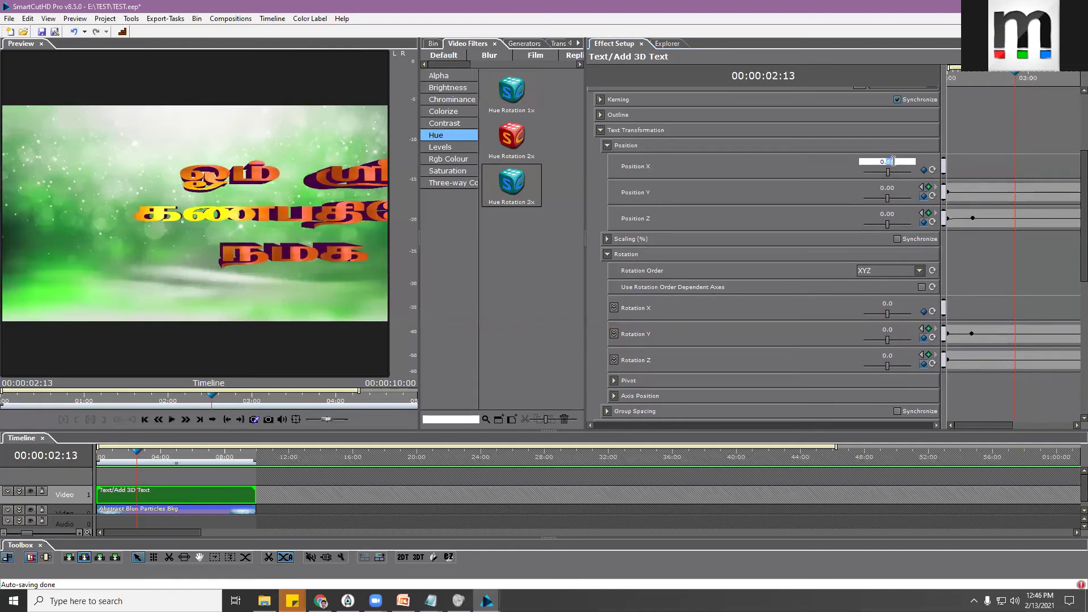
{"action": "scroll", "coordinate": [893, 161], "scroll_direction": "down", "scroll_amount": 5}
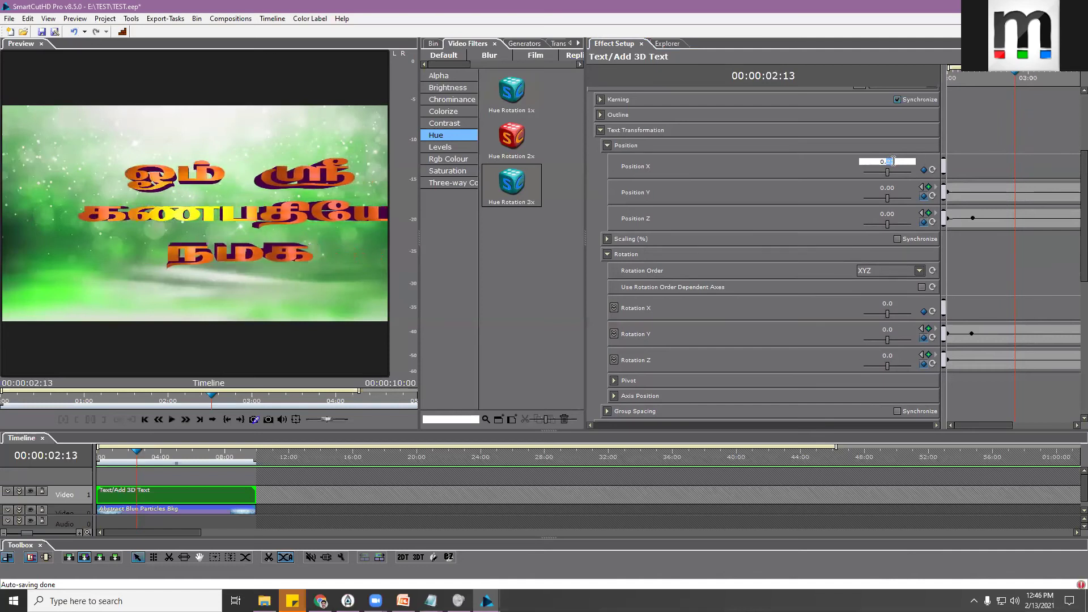
{"action": "scroll", "coordinate": [894, 161], "scroll_direction": "down", "scroll_amount": 3}
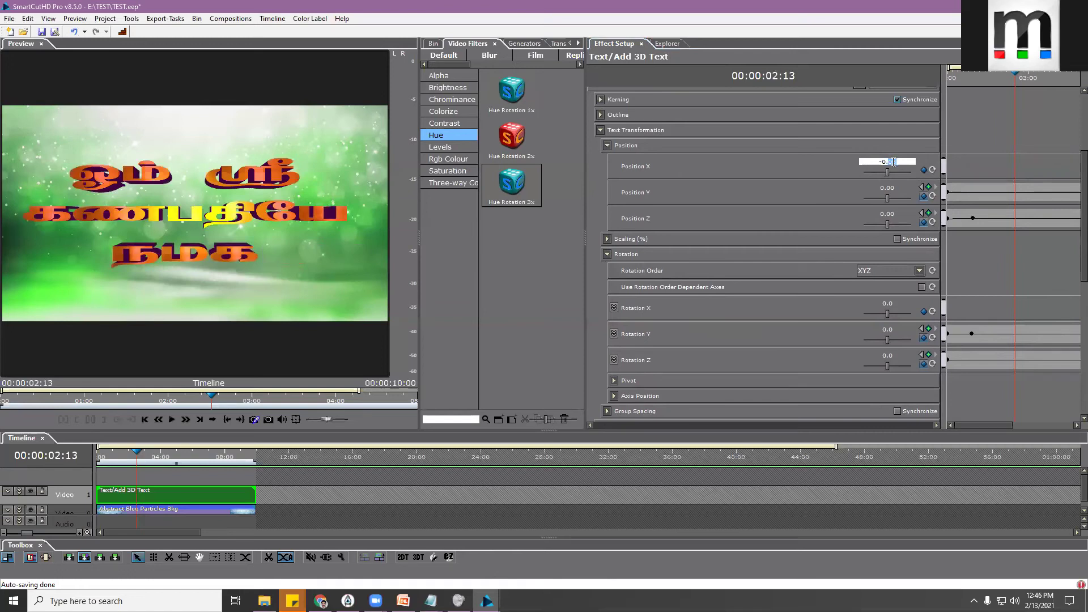
{"action": "scroll", "coordinate": [715, 320], "scroll_direction": "down", "scroll_amount": 5}
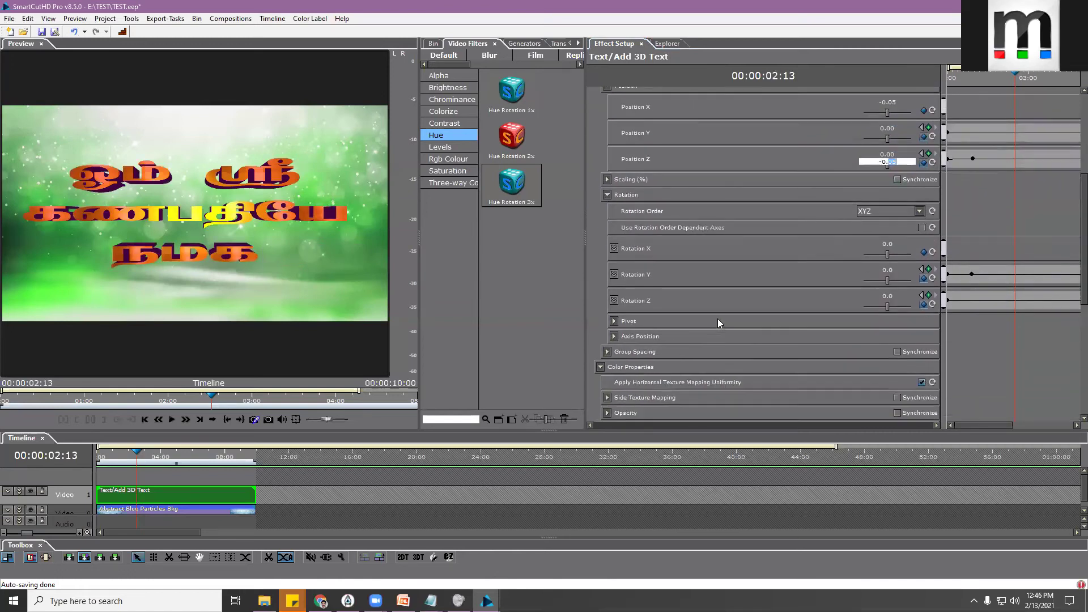
Set both Direction X and Direction Y of Light 1 to about 0.184 for the 3D text
{"action": "scroll", "coordinate": [719, 323], "scroll_direction": "down", "scroll_amount": 2}
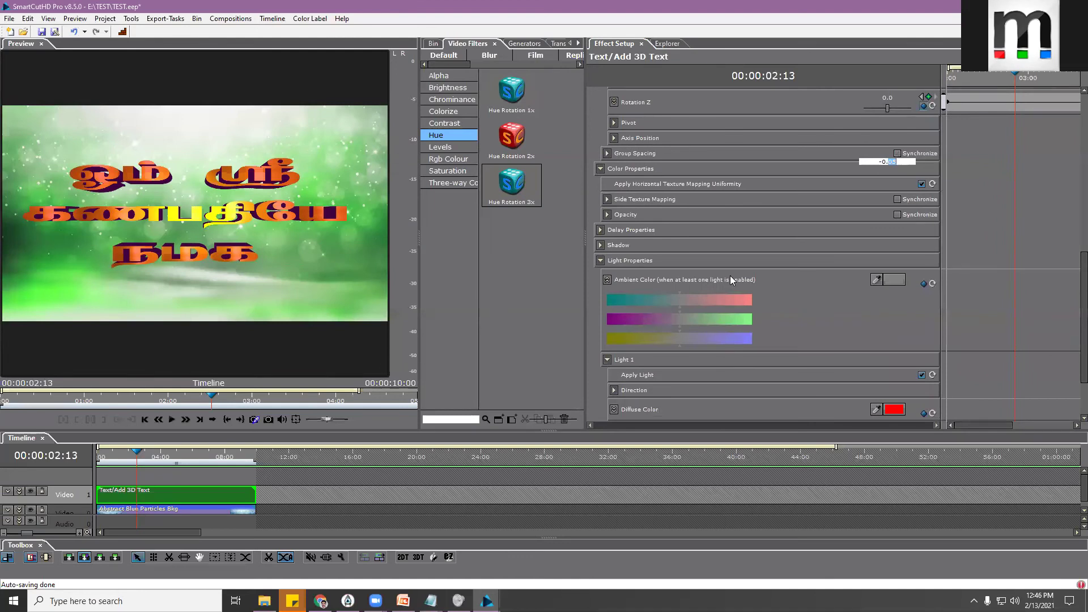
{"action": "scroll", "coordinate": [741, 271], "scroll_direction": "down", "scroll_amount": 2}
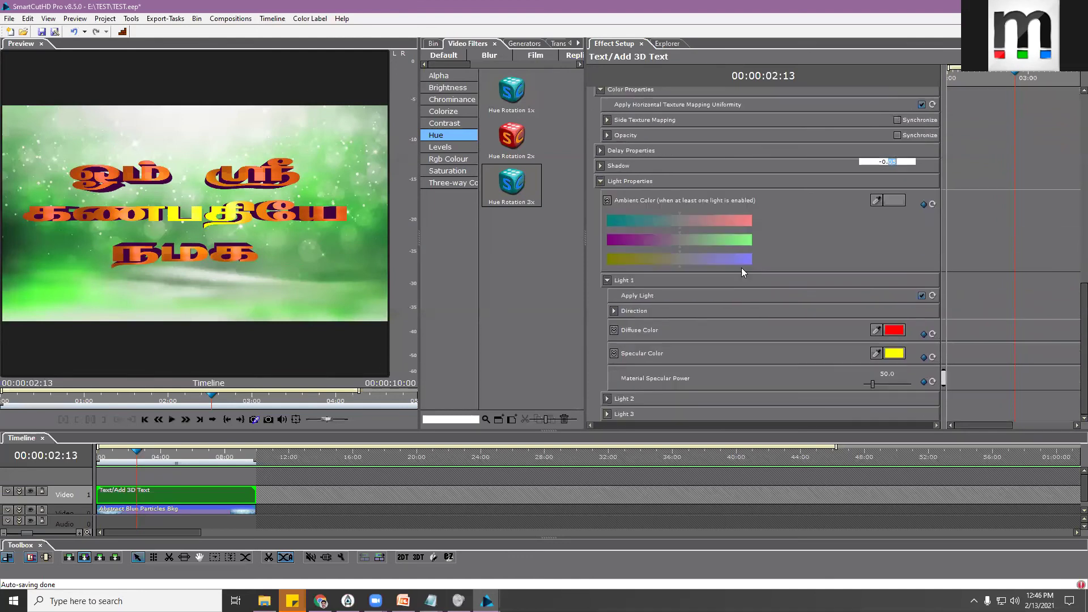
{"action": "left_click", "coordinate": [615, 310]}
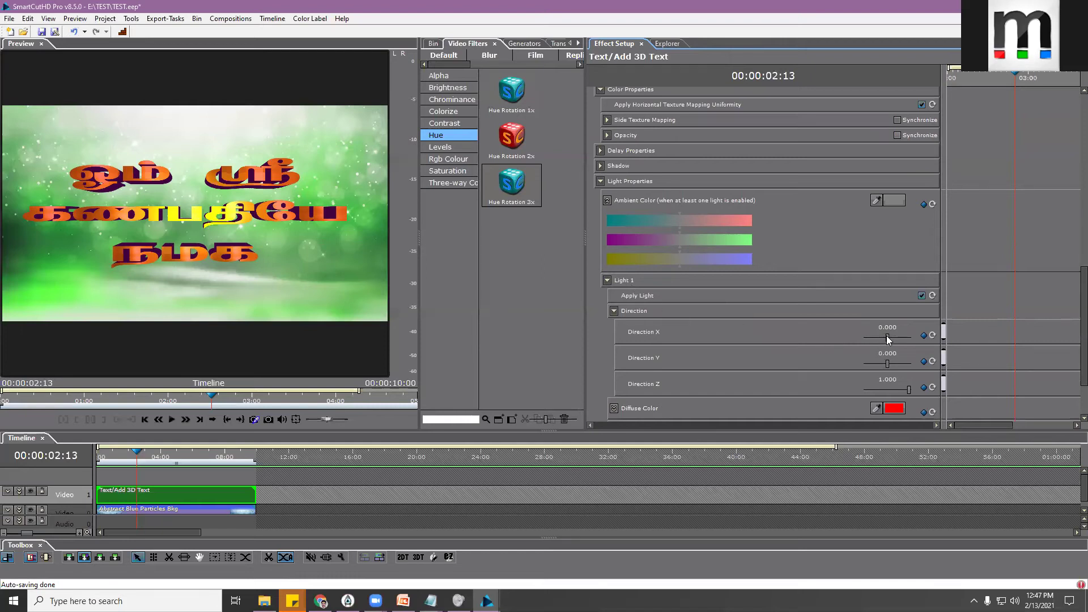
{"action": "mouse_move", "coordinate": [886, 336]}
{"action": "left_mouse_down"}
{"action": "mouse_move", "coordinate": [877, 336]}
{"action": "mouse_move", "coordinate": [899, 329]}
{"action": "mouse_move", "coordinate": [878, 328]}
{"action": "mouse_move", "coordinate": [896, 332]}
{"action": "mouse_move", "coordinate": [879, 332]}
{"action": "mouse_move", "coordinate": [897, 321]}
{"action": "mouse_move", "coordinate": [878, 323]}
{"action": "mouse_move", "coordinate": [891, 322]}
{"action": "left_mouse_up"}
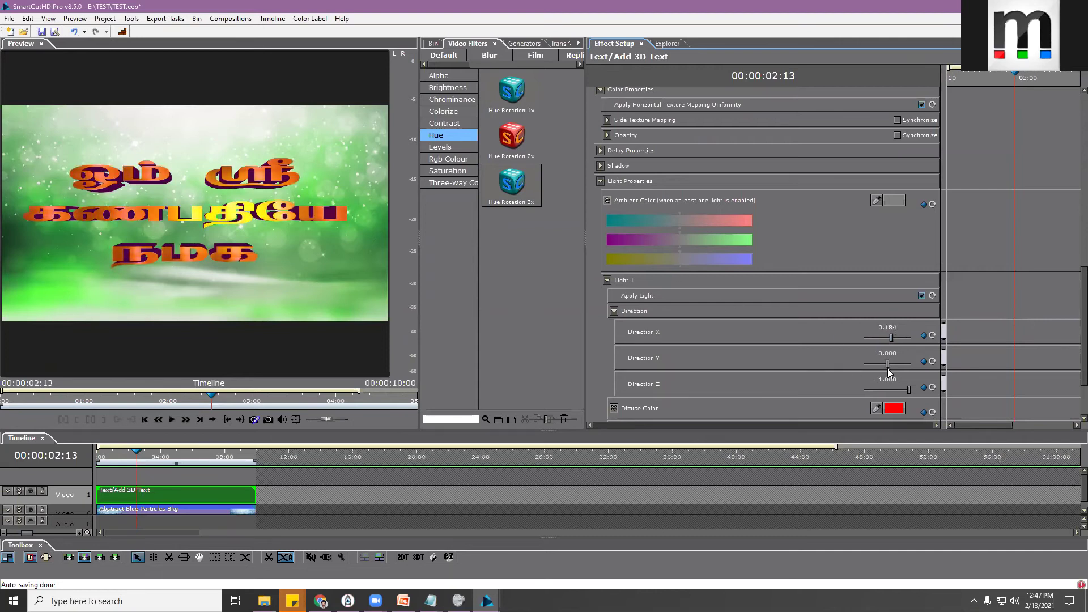
{"action": "mouse_move", "coordinate": [891, 363]}
{"action": "left_mouse_down"}
{"action": "mouse_move", "coordinate": [879, 364]}
{"action": "mouse_move", "coordinate": [892, 363]}
{"action": "left_mouse_up"}
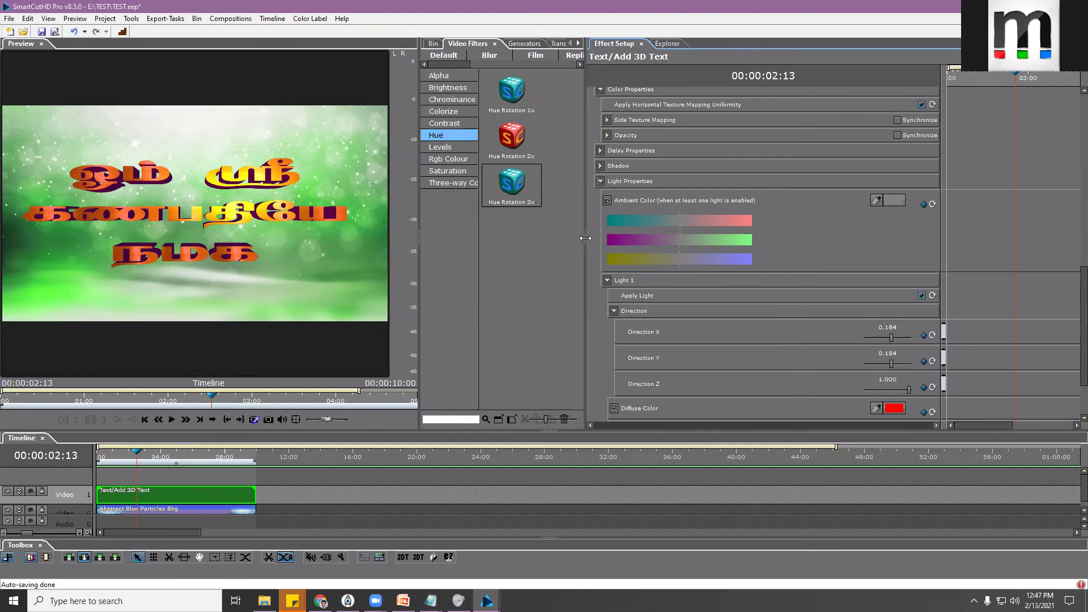
Widen the effects library, examine the Wedding Text title generators, and move the playhead to the end of the clips at 00:00:10:00
{"action": "left_click_drag", "start_coordinate": [587, 239], "coordinate": [783, 226]}
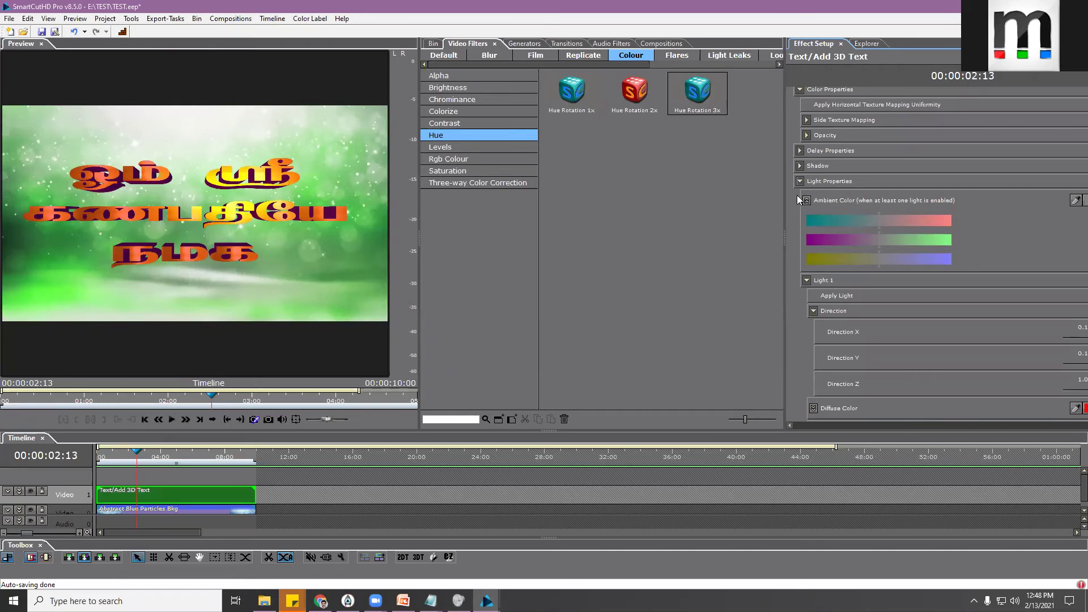
{"action": "left_click", "coordinate": [528, 45]}
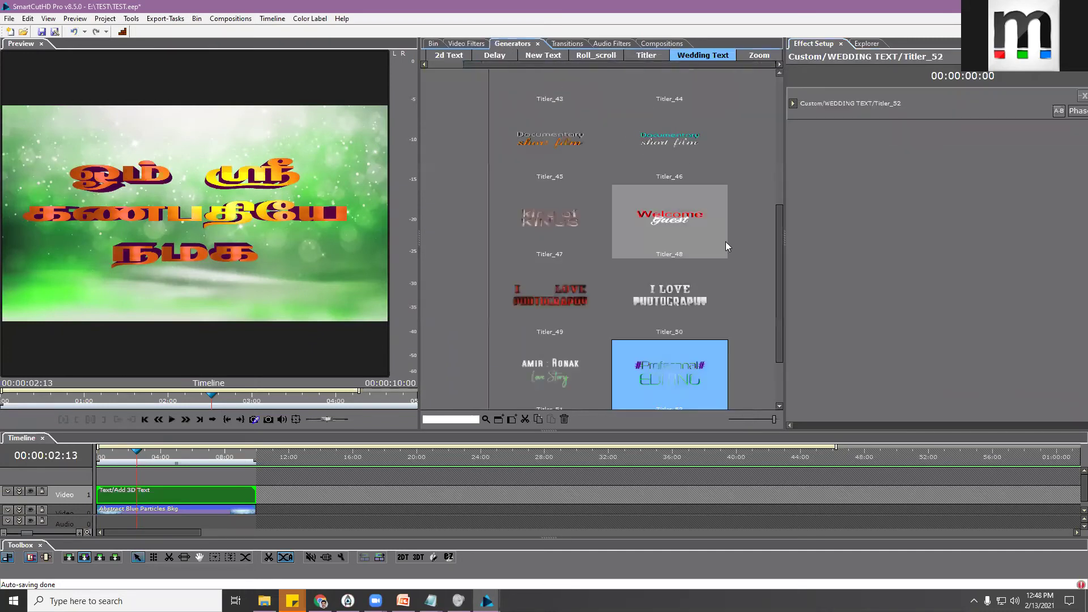
{"action": "scroll", "coordinate": [779, 247], "scroll_direction": "down", "scroll_amount": 1}
{"action": "left_click_drag", "start_coordinate": [779, 248], "coordinate": [766, 336]}
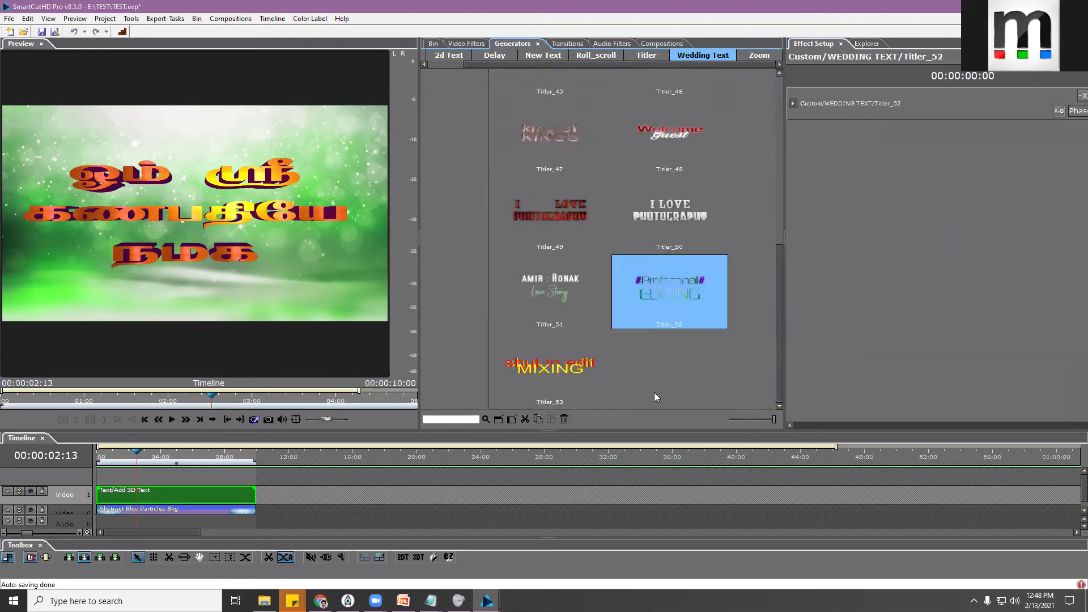
{"action": "left_click", "coordinate": [299, 459]}
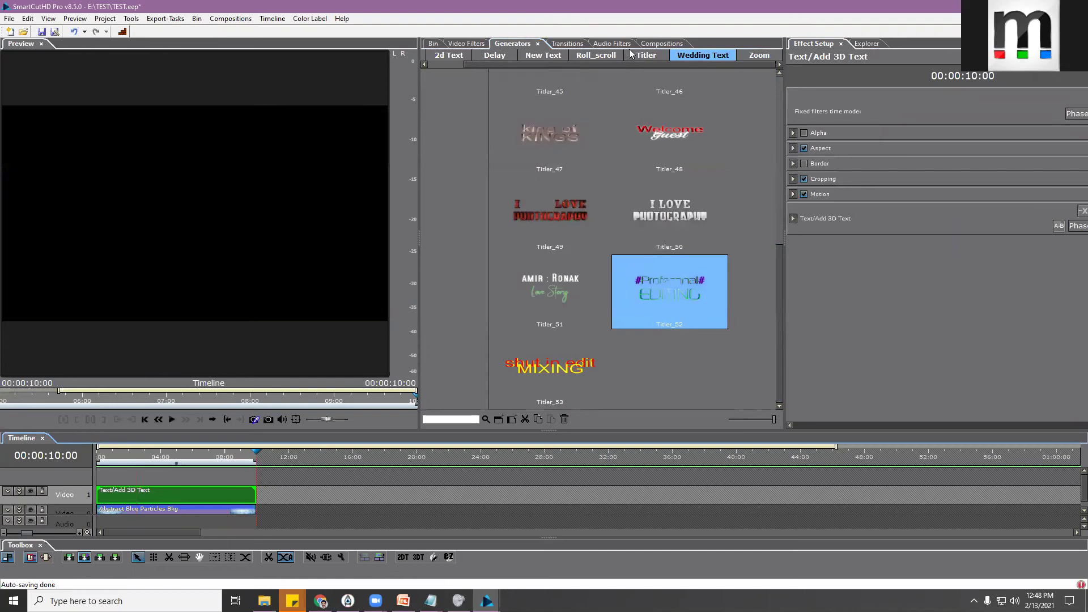
Browse the Zoom and New Text generator presets for another title design
{"action": "left_click", "coordinate": [760, 55]}
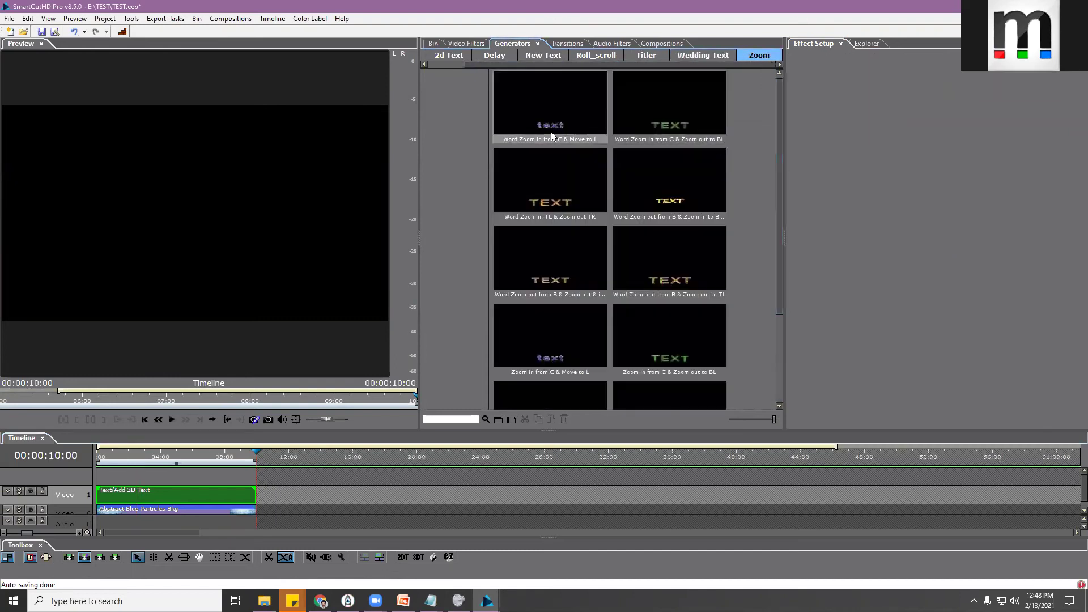
{"action": "mouse_move", "coordinate": [780, 117]}
{"action": "left_mouse_down"}
{"action": "mouse_move", "coordinate": [779, 227]}
{"action": "mouse_move", "coordinate": [782, 116]}
{"action": "left_mouse_up"}
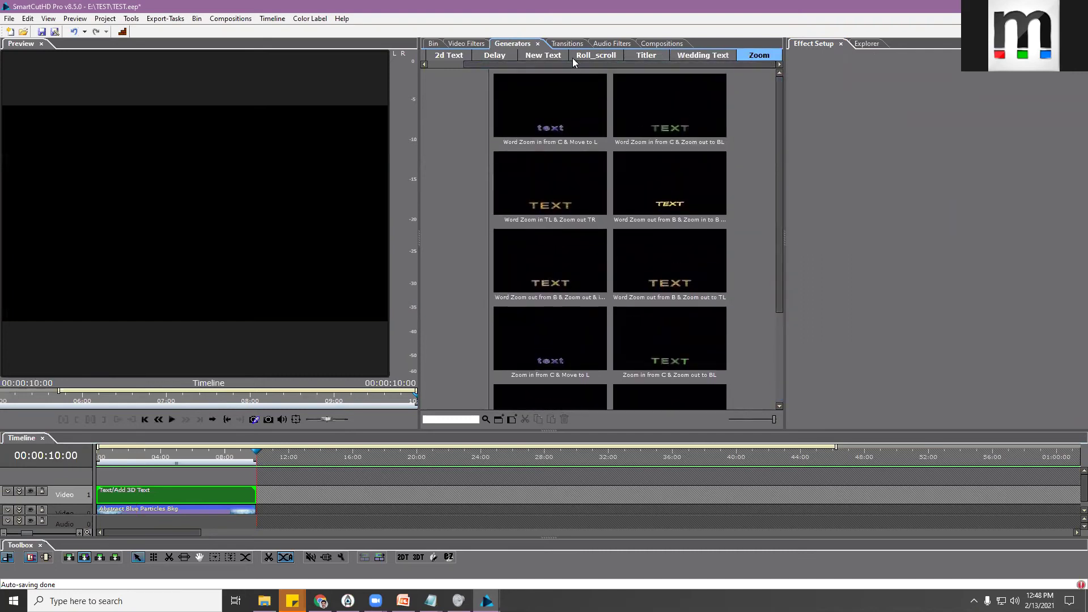
{"action": "left_click", "coordinate": [543, 55]}
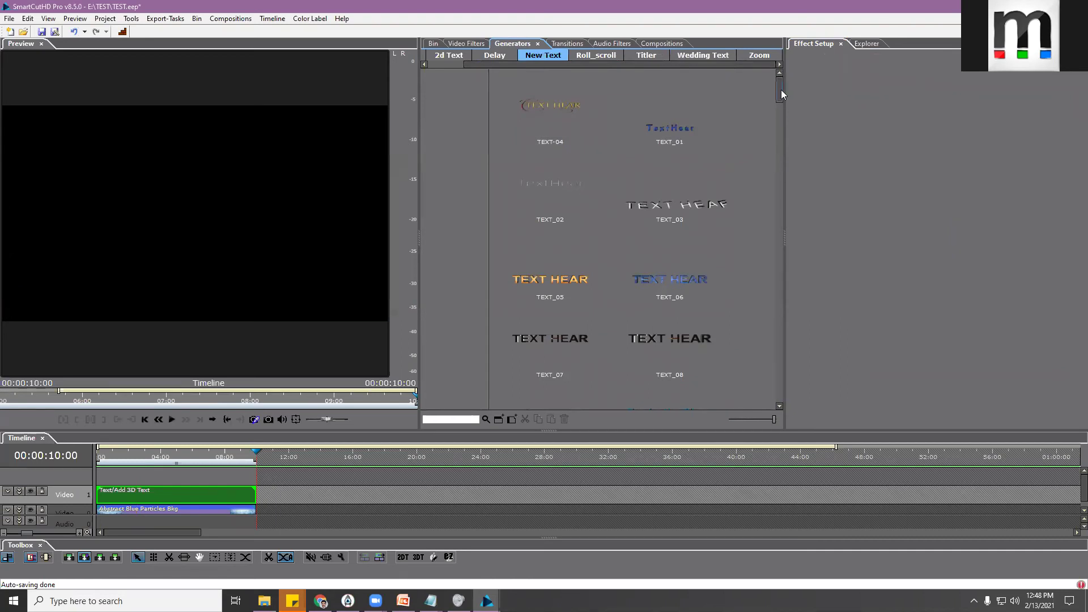
{"action": "left_click_drag", "start_coordinate": [781, 90], "coordinate": [781, 95]}
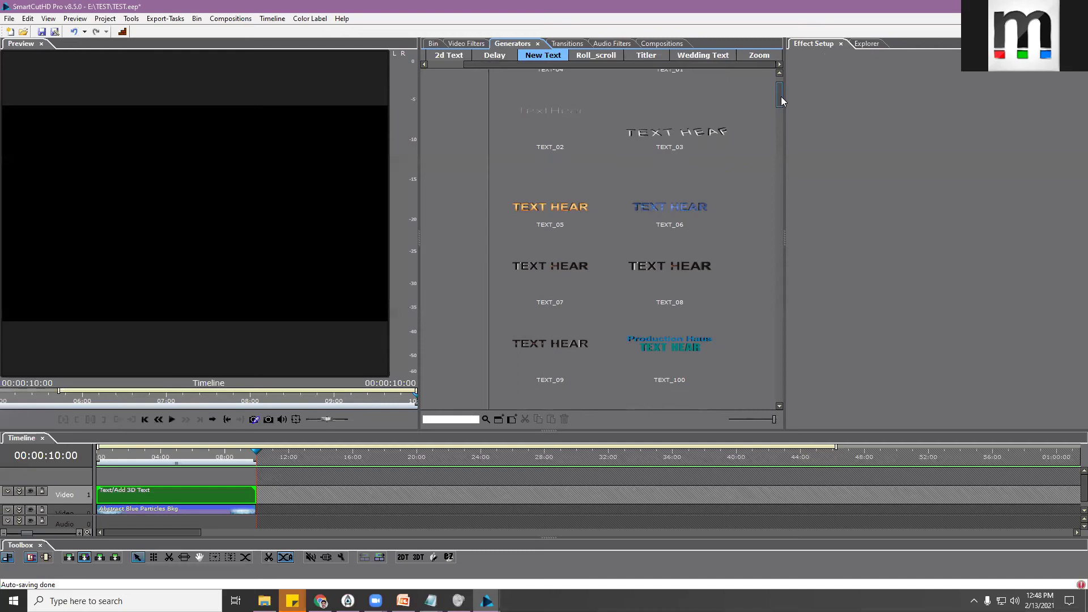
{"action": "left_click_drag", "start_coordinate": [781, 96], "coordinate": [780, 122]}
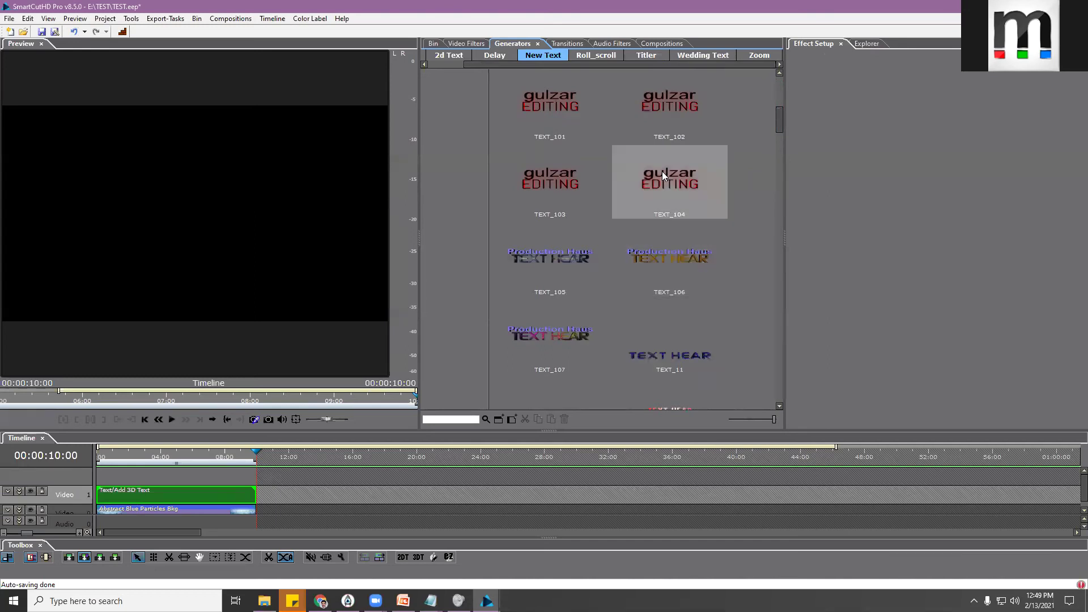
Place the TEXT_104 preset from the New Text generators at the start of the Video 2 track
{"action": "left_click_drag", "start_coordinate": [674, 205], "coordinate": [103, 479]}
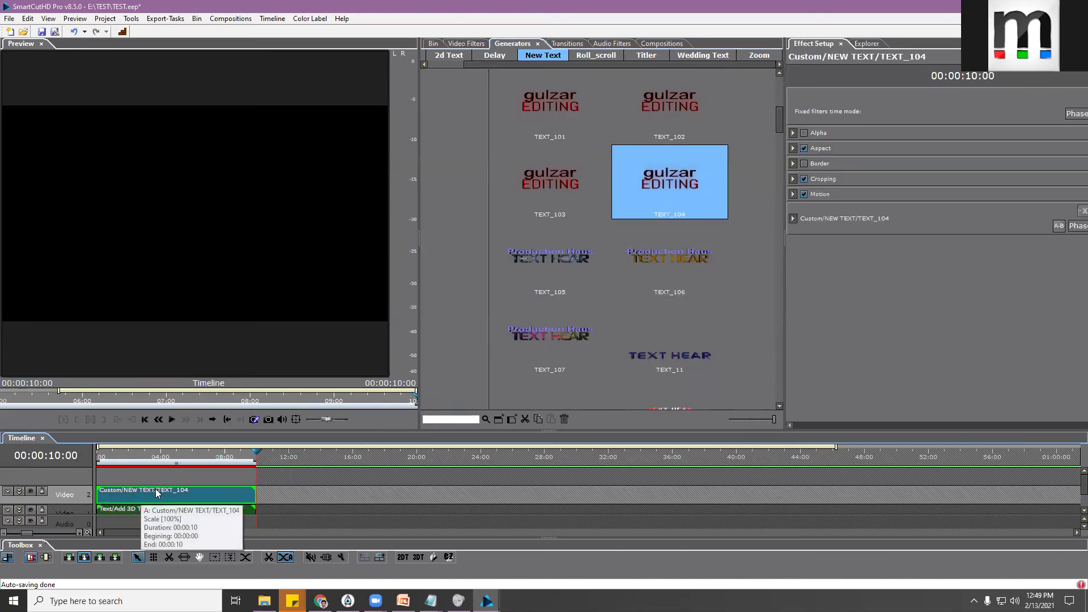
{"action": "left_click_drag", "start_coordinate": [261, 433], "coordinate": [260, 357]}
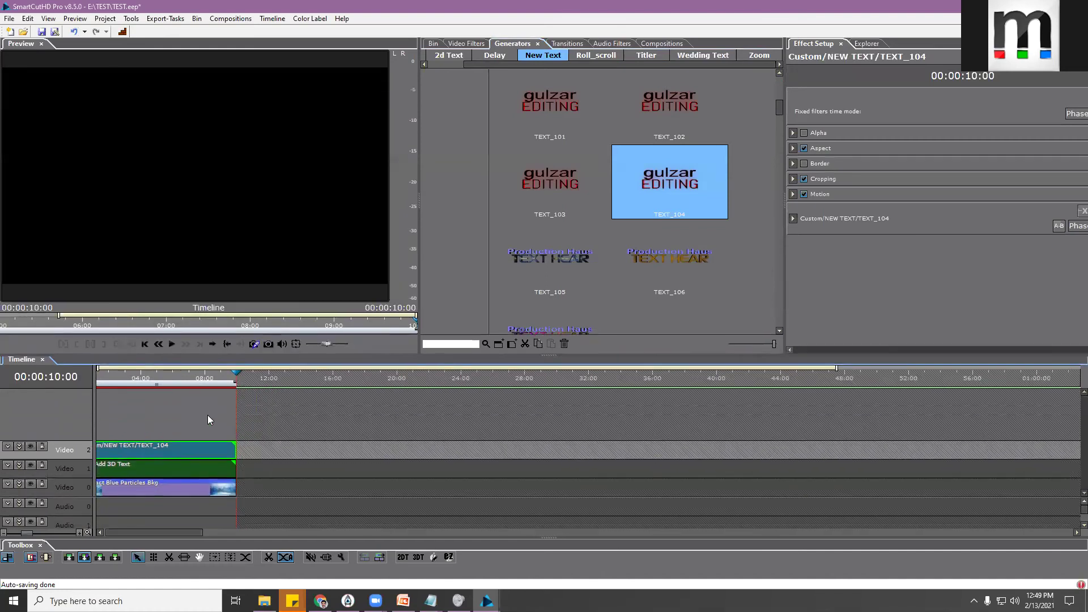
Delete the Add 3D Text clip from the Video 1 track and preview the TEXT_104 title over the background
{"action": "left_click", "coordinate": [168, 465]}
{"action": "right_click", "coordinate": [168, 463]}
{"action": "left_click", "coordinate": [187, 478]}
{"action": "left_click", "coordinate": [109, 380]}
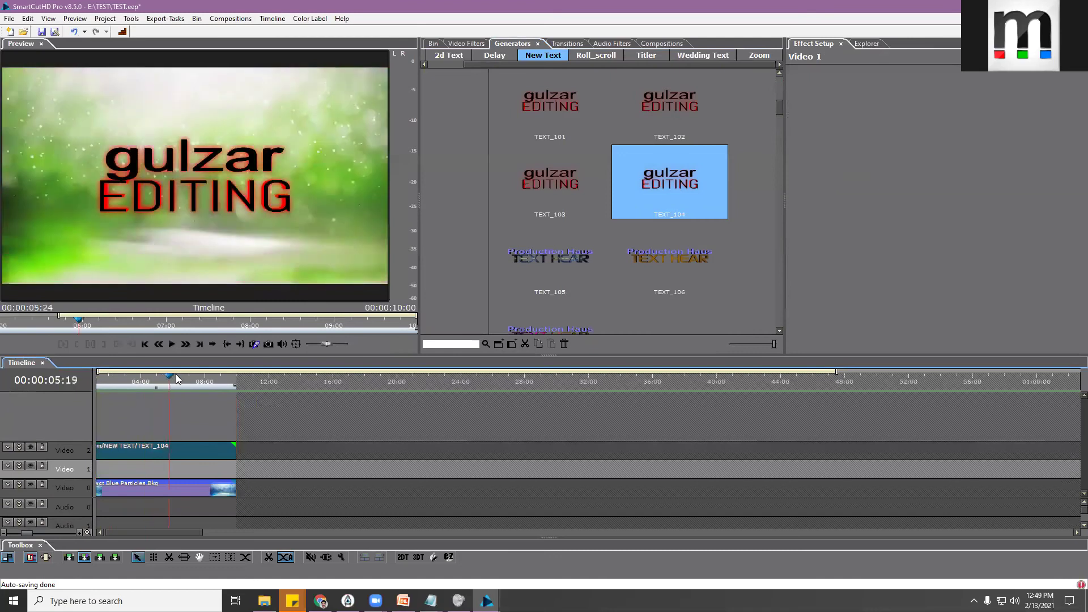
{"action": "left_click", "coordinate": [182, 379]}
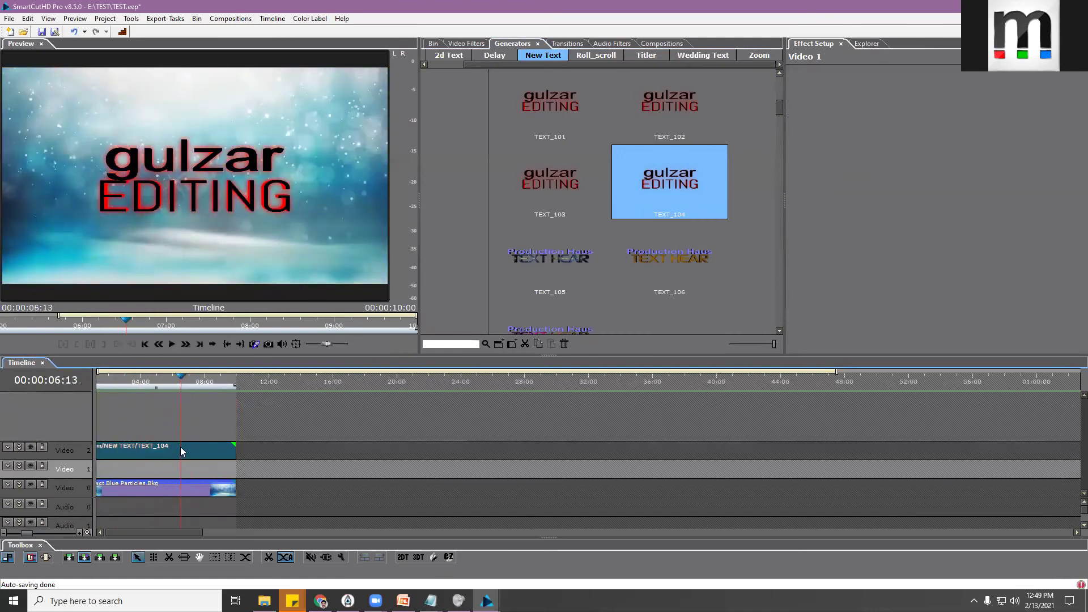
Delete the TEXT_104 title clip from the Video 2 track
{"action": "left_click", "coordinate": [180, 451]}
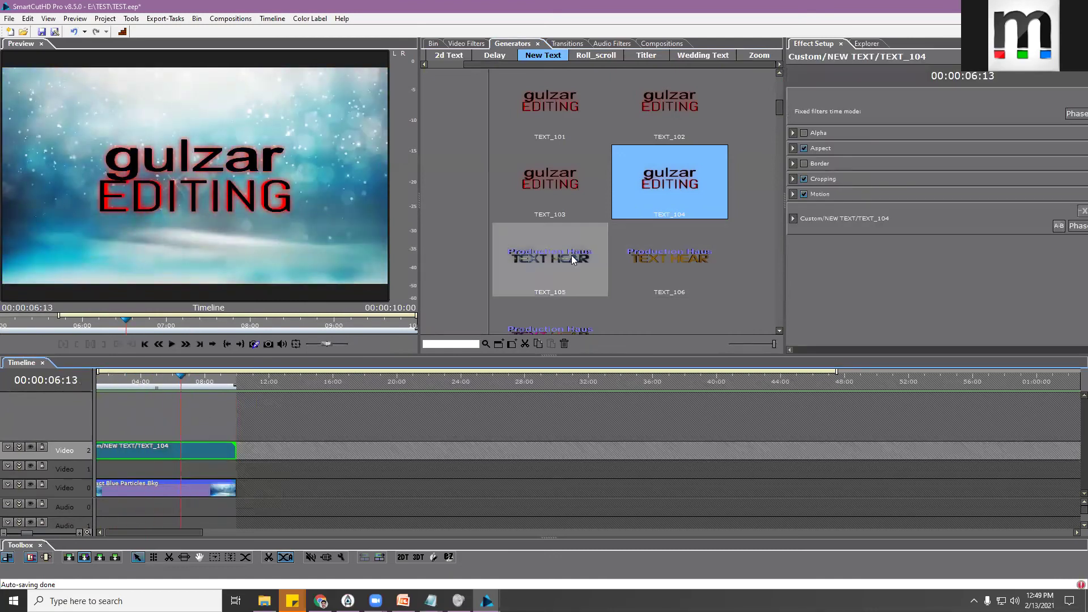
{"action": "key", "text": "Delete"}
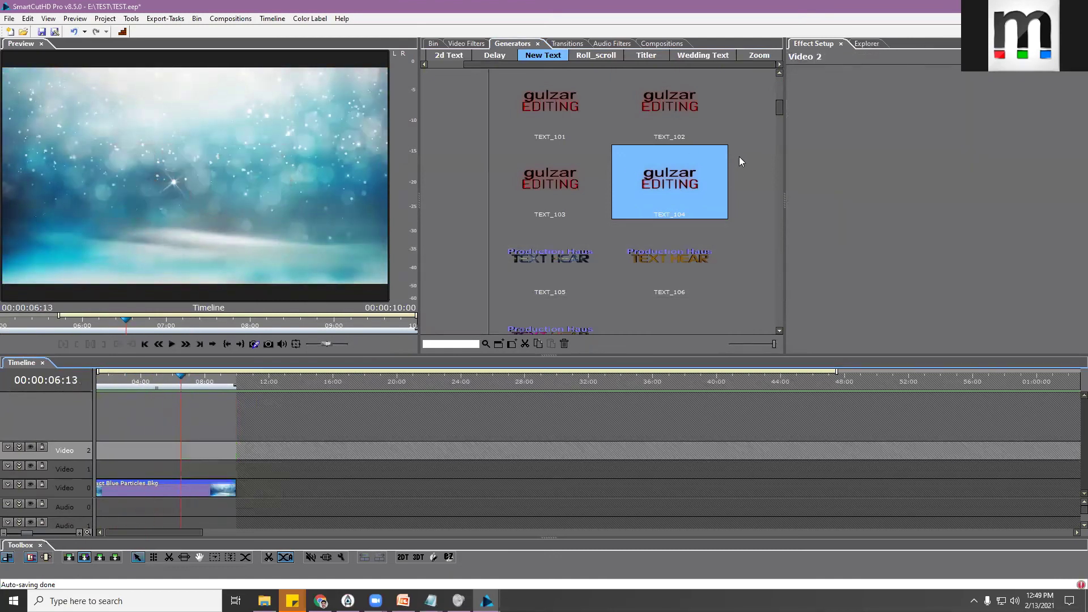
Place the Titler_42 preset from the Wedding Text generators at the start of the Video 1 track and preview its animation
{"action": "left_click", "coordinate": [696, 55]}
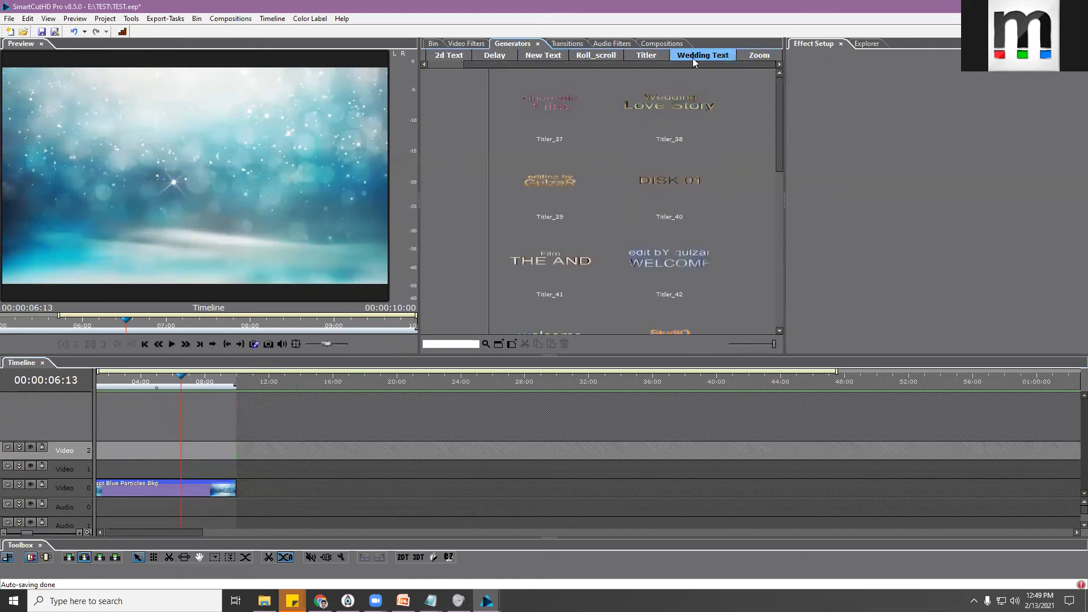
{"action": "left_click", "coordinate": [640, 100]}
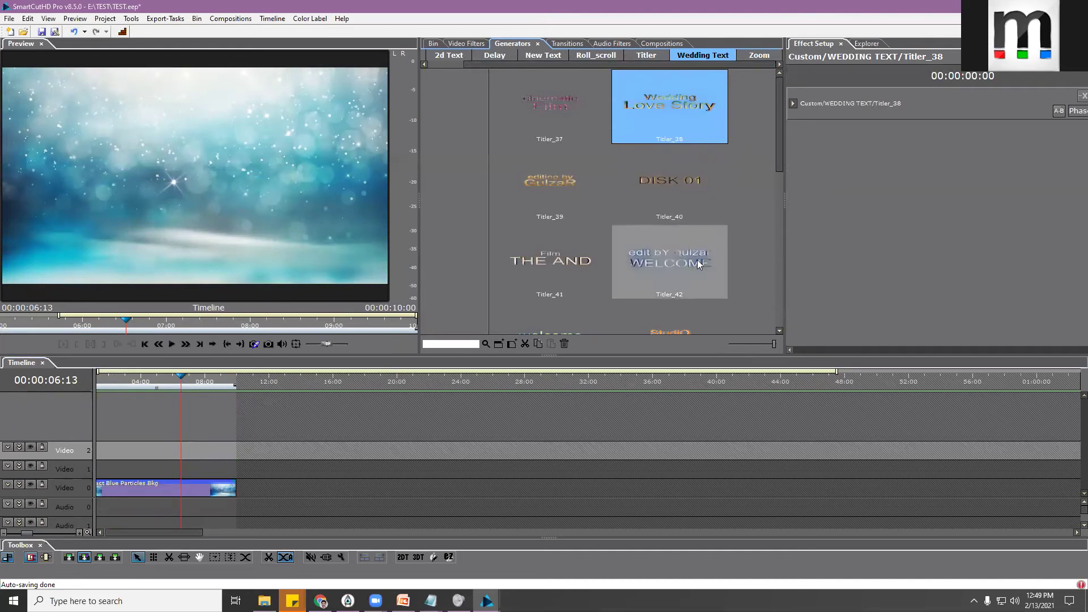
{"action": "left_click", "coordinate": [676, 245]}
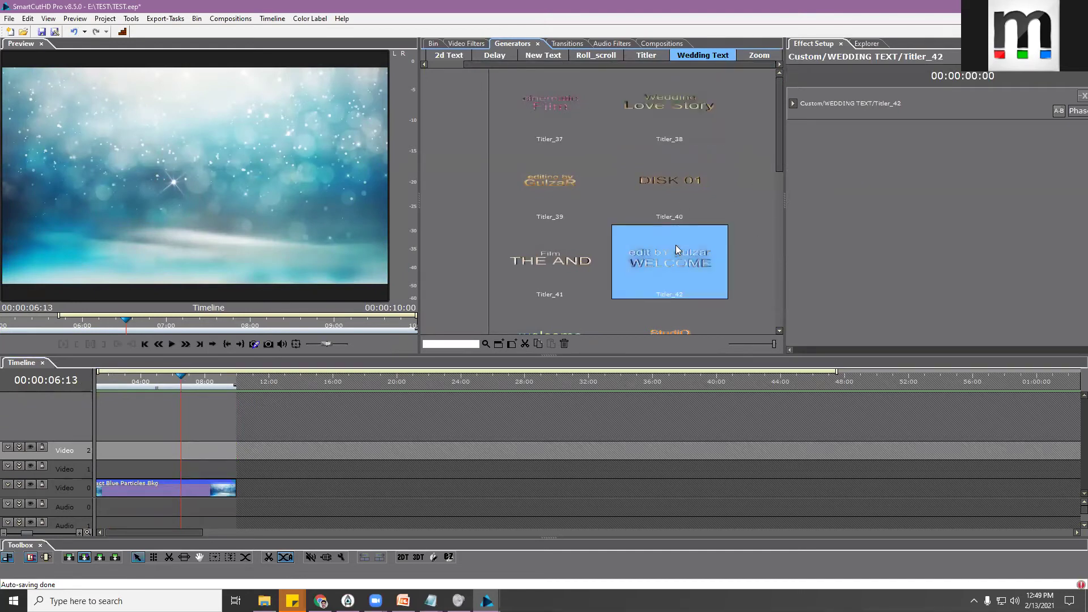
{"action": "left_click_drag", "start_coordinate": [676, 245], "coordinate": [97, 480]}
{"action": "left_click", "coordinate": [105, 399]}
{"action": "key", "text": "space"}
{"action": "left_click_drag", "start_coordinate": [114, 381], "coordinate": [249, 388]}
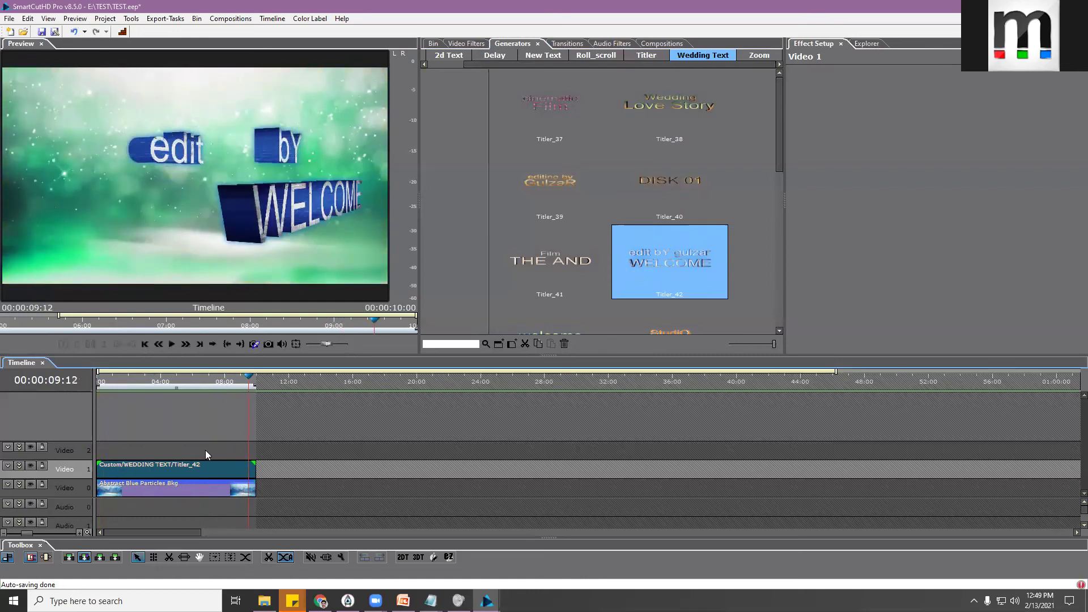
Delete the Titler_42 clip from the Video 1 track
{"action": "left_click", "coordinate": [185, 464]}
{"action": "key", "text": "Delete"}
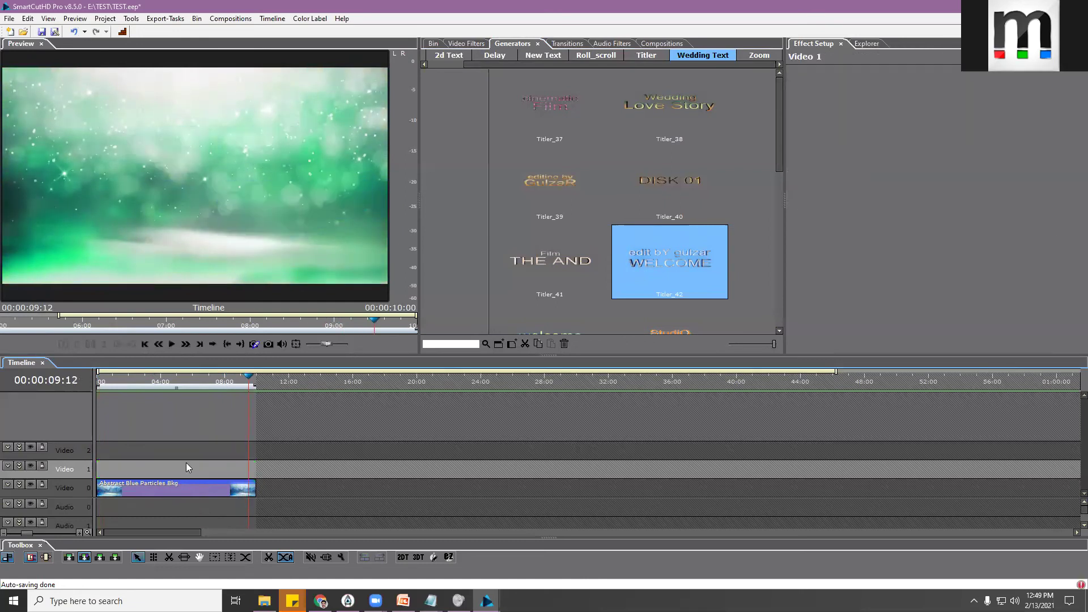
Look through the 2d Text and Default generator categories, including the Add 2D Text and Add 3D Text presets
{"action": "left_click", "coordinate": [779, 125]}
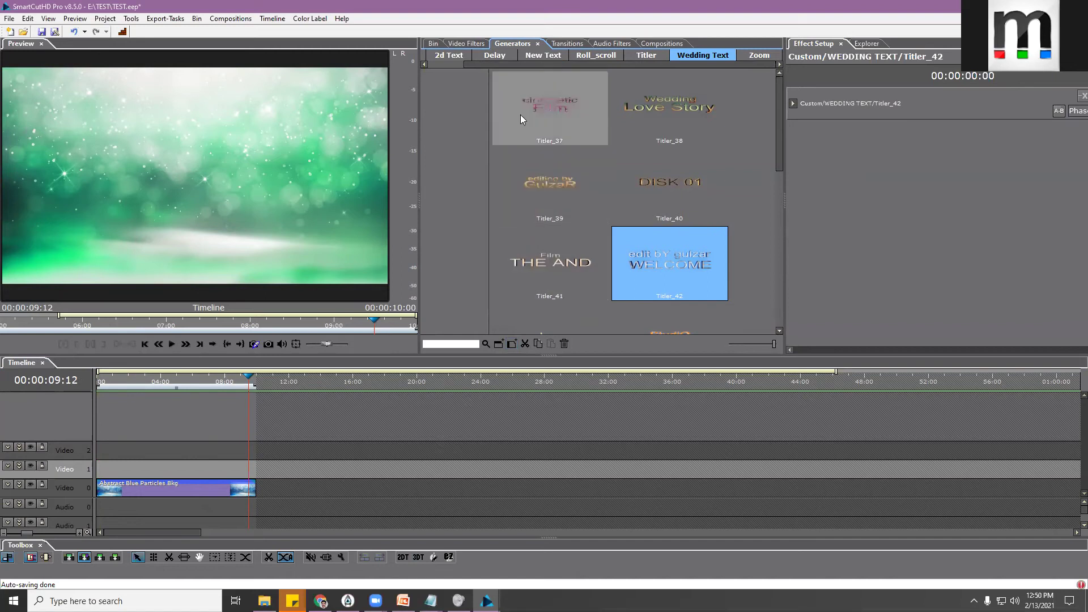
{"action": "left_click", "coordinate": [448, 55]}
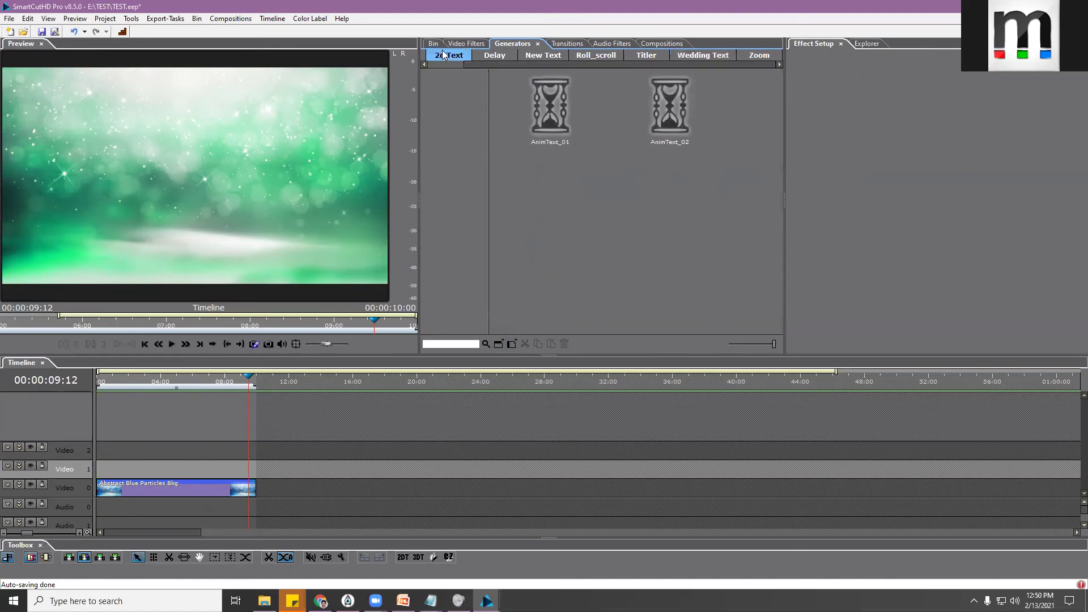
{"action": "left_click_drag", "start_coordinate": [506, 61], "coordinate": [446, 64]}
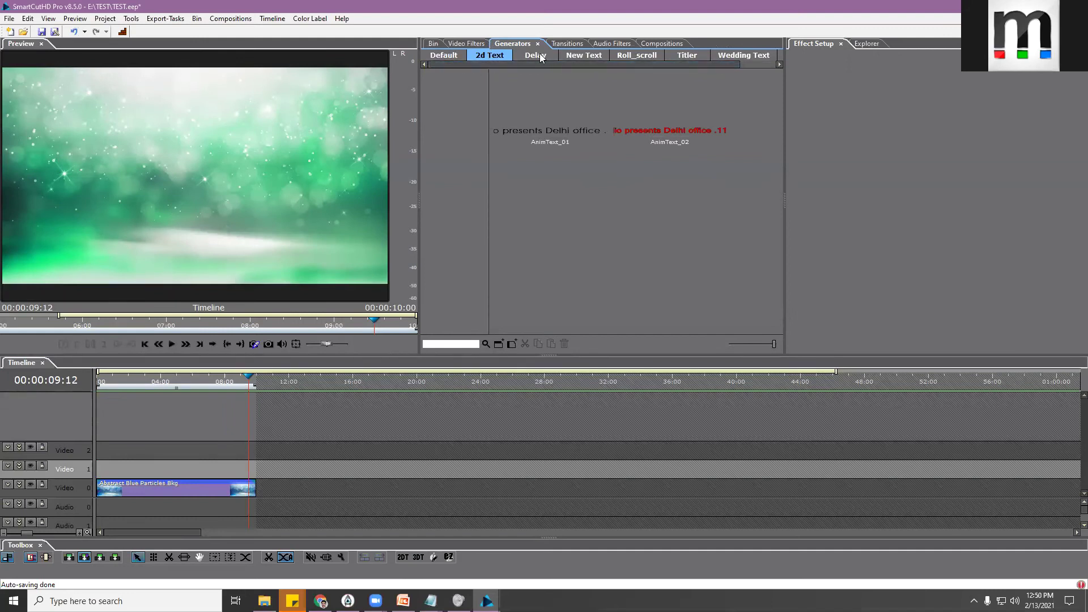
{"action": "left_click", "coordinate": [455, 55]}
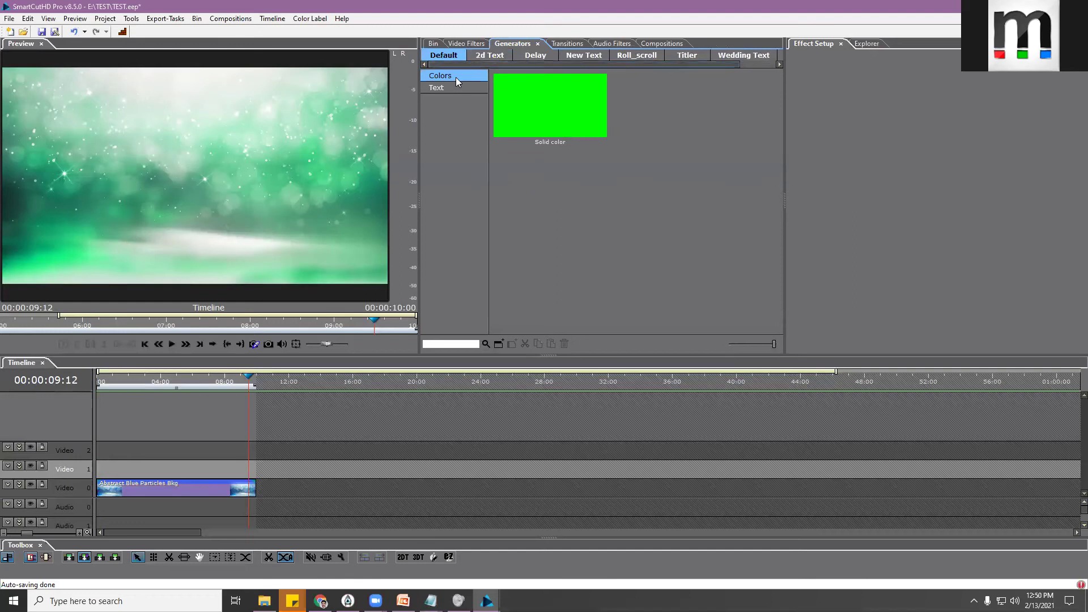
{"action": "left_click", "coordinate": [445, 87]}
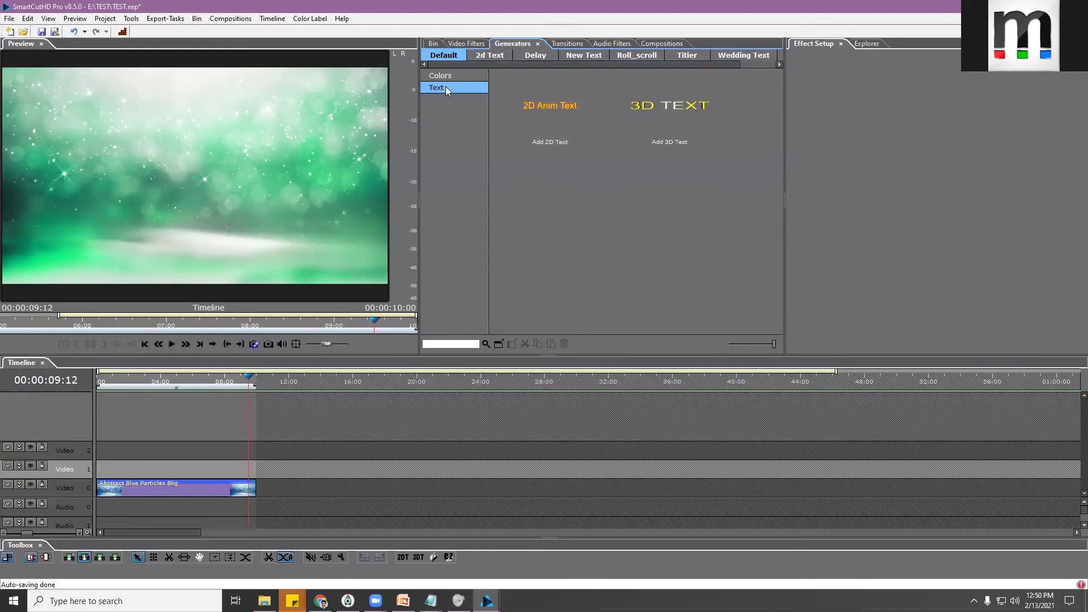
{"action": "left_click", "coordinate": [550, 109]}
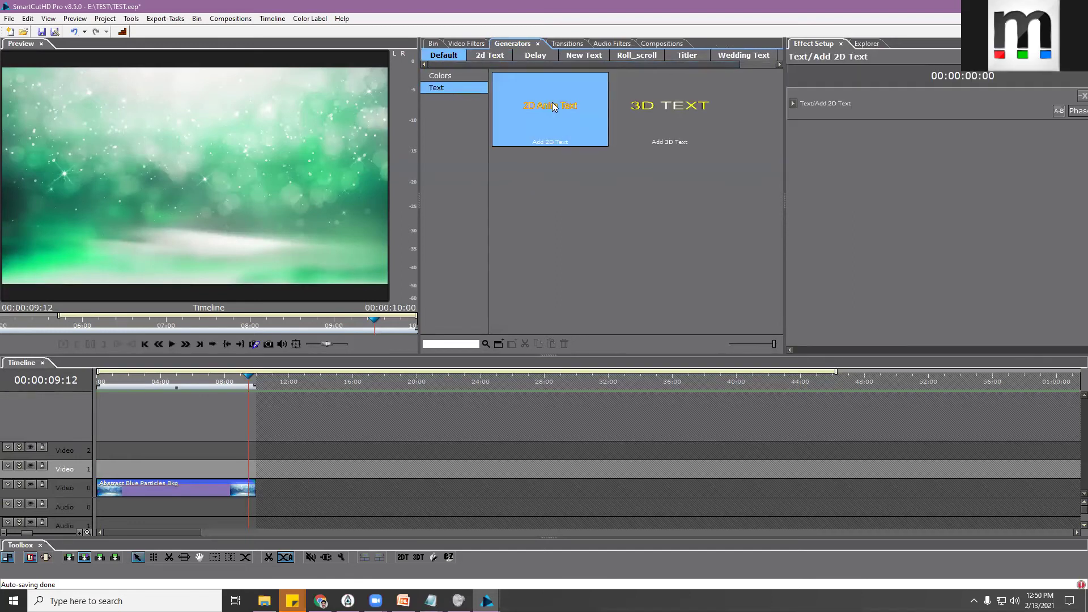
{"action": "left_click", "coordinate": [680, 110]}
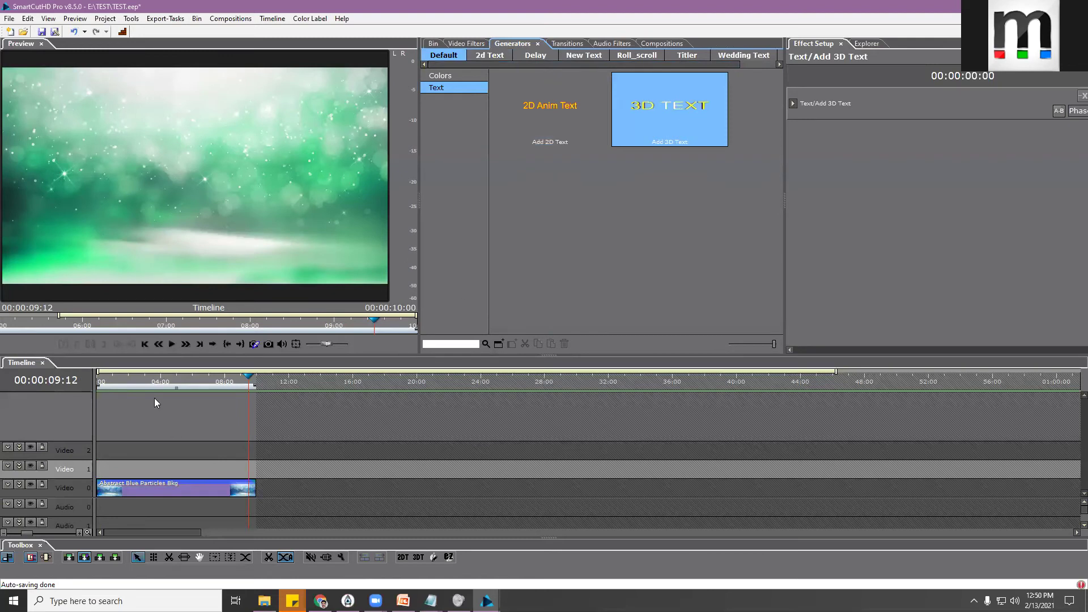
Place the Titler_51 Love Story preset from the Wedding Text generators at the start of the Video 1 track
{"action": "left_click", "coordinate": [739, 57]}
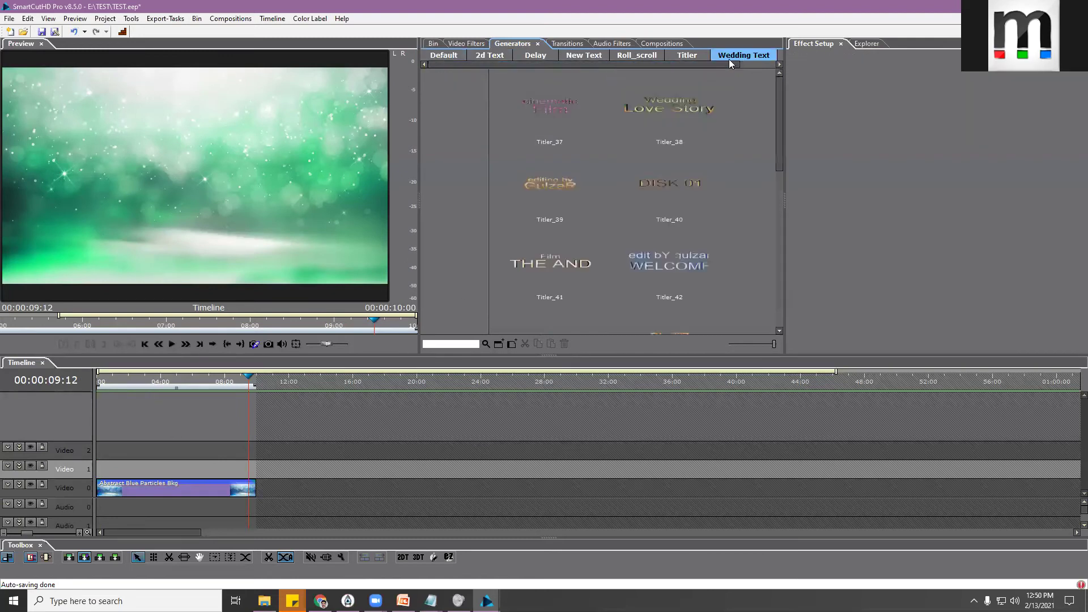
{"action": "scroll", "coordinate": [780, 150], "scroll_direction": "down", "scroll_amount": 5}
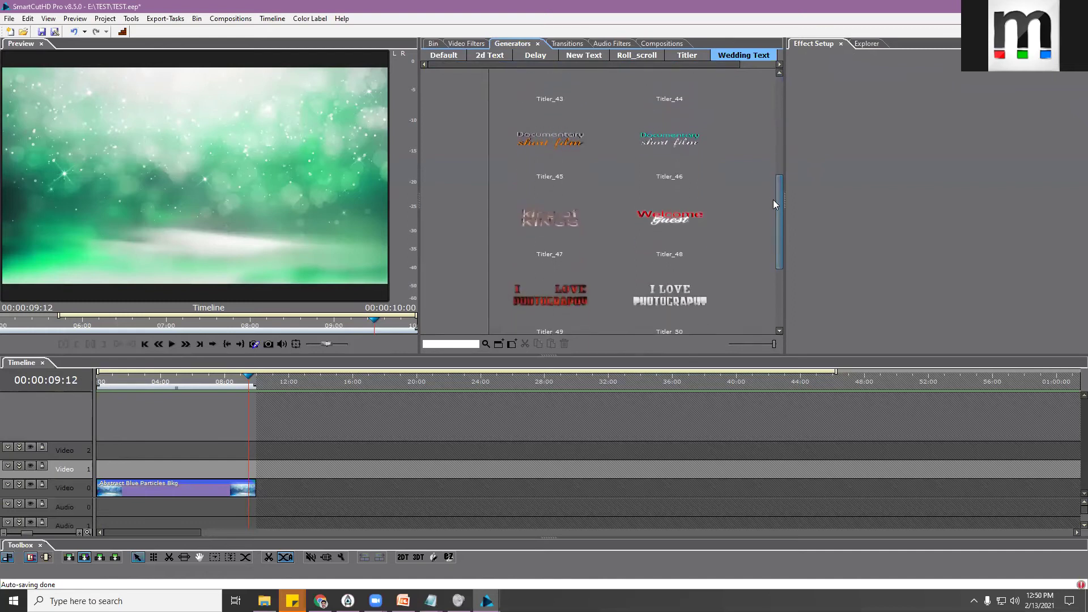
{"action": "left_click_drag", "start_coordinate": [780, 212], "coordinate": [783, 259]}
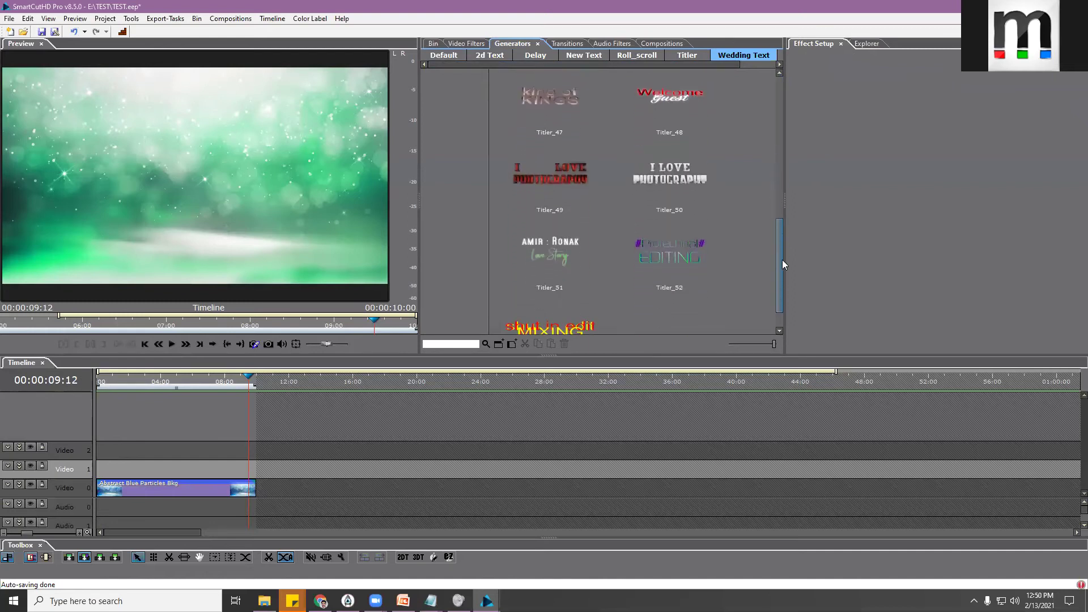
{"action": "left_click_drag", "start_coordinate": [533, 270], "coordinate": [99, 471]}
Preview the Love Story title over the particle background from the start to the end of the timeline
{"action": "left_click_drag", "start_coordinate": [118, 390], "coordinate": [85, 375]}
{"action": "key", "text": "space"}
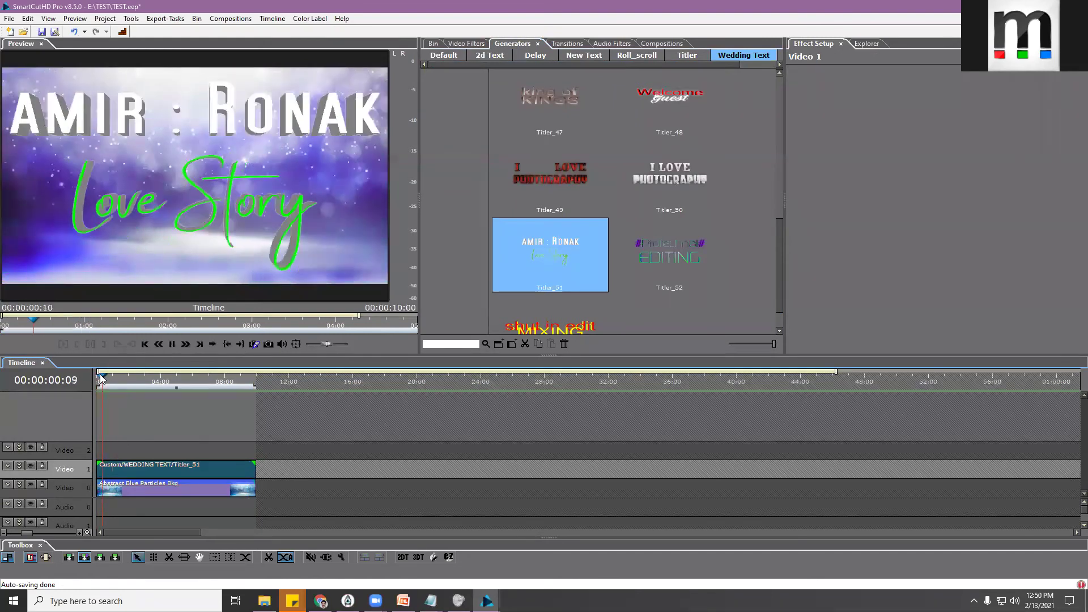
{"action": "left_click", "coordinate": [177, 378]}
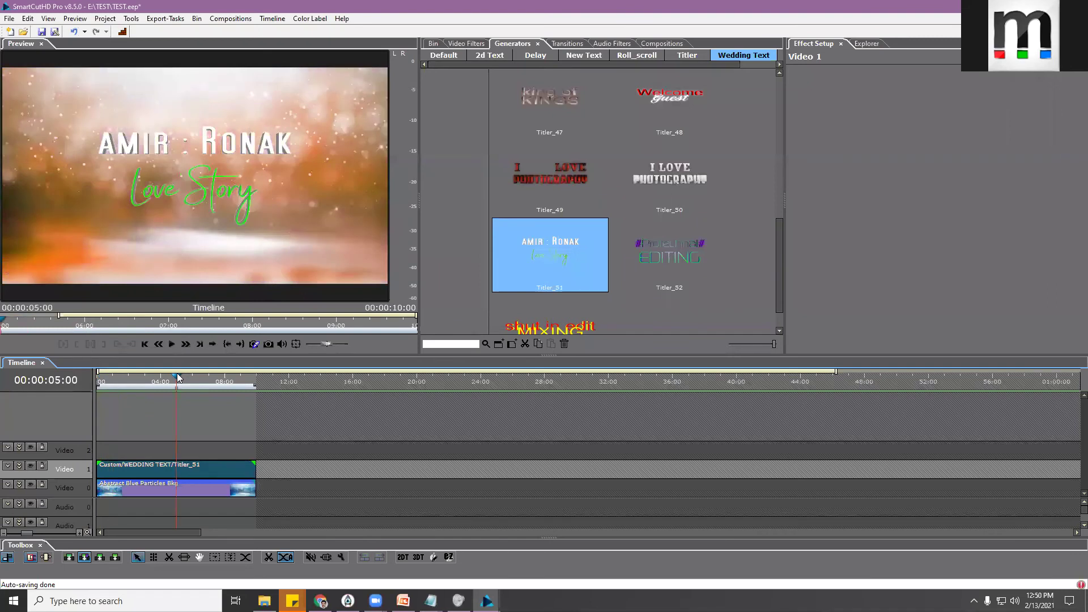
{"action": "left_click", "coordinate": [245, 381]}
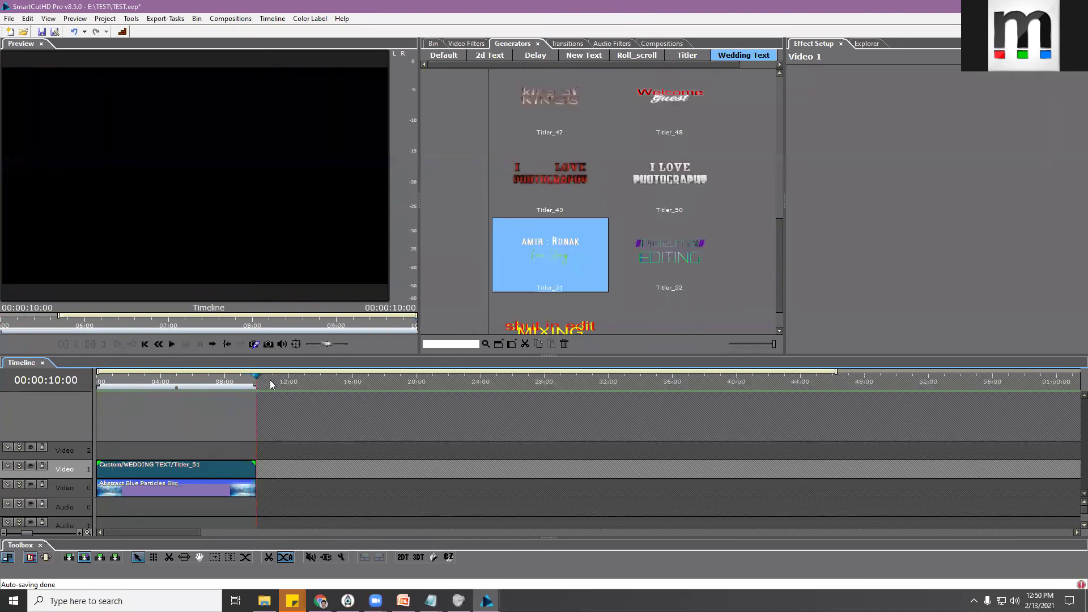
Place the Roll preset from the Roll_scroll generators on the Video 1 track after the wedding title and preview its motion
{"action": "left_click", "coordinate": [485, 55]}
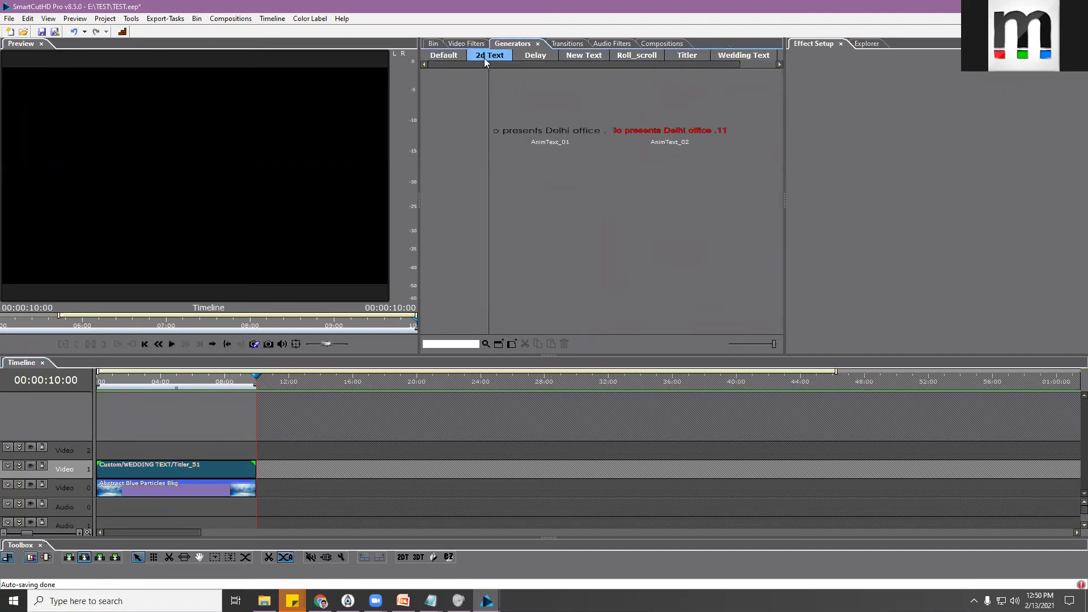
{"action": "left_click", "coordinate": [650, 125]}
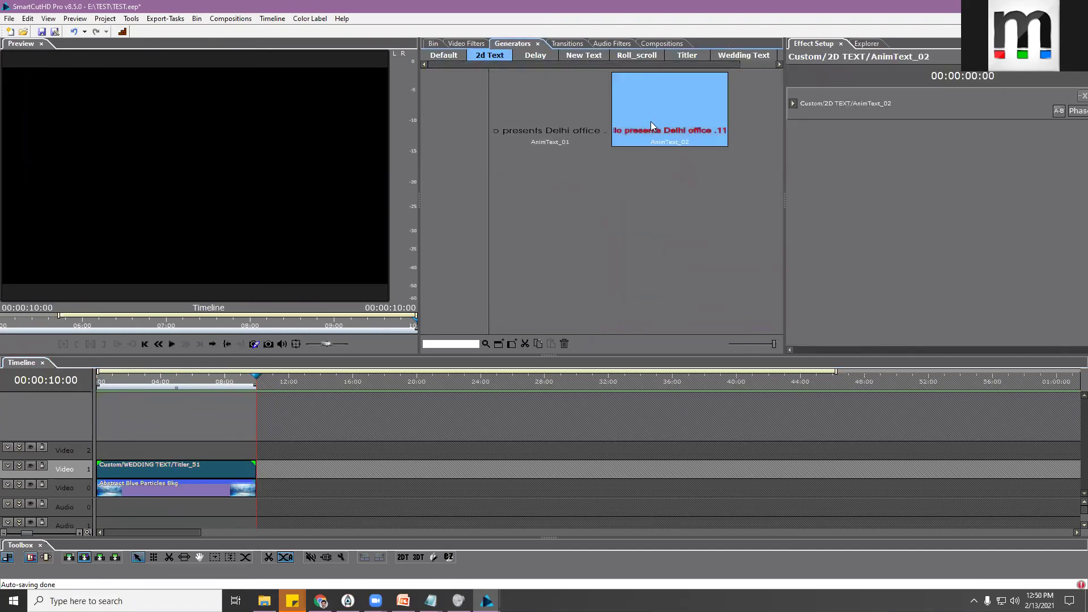
{"action": "left_click", "coordinate": [628, 56]}
{"action": "left_click_drag", "start_coordinate": [563, 106], "coordinate": [283, 468]}
{"action": "left_click_drag", "start_coordinate": [286, 383], "coordinate": [339, 388]}
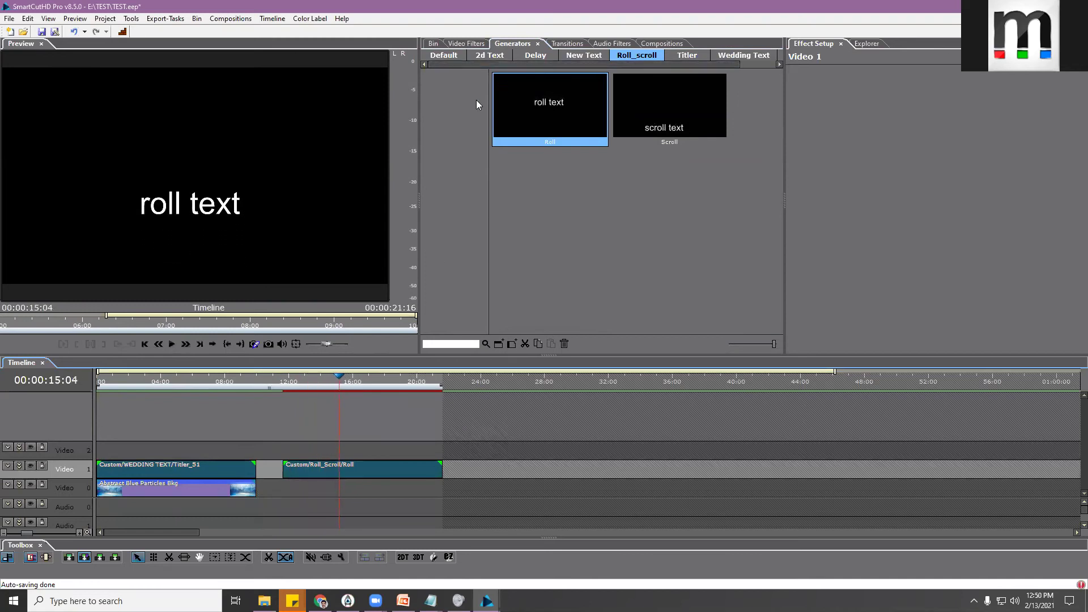
Review the Add 2D Text and Add 3D Text presets in the Default text generators
{"action": "left_click", "coordinate": [503, 43]}
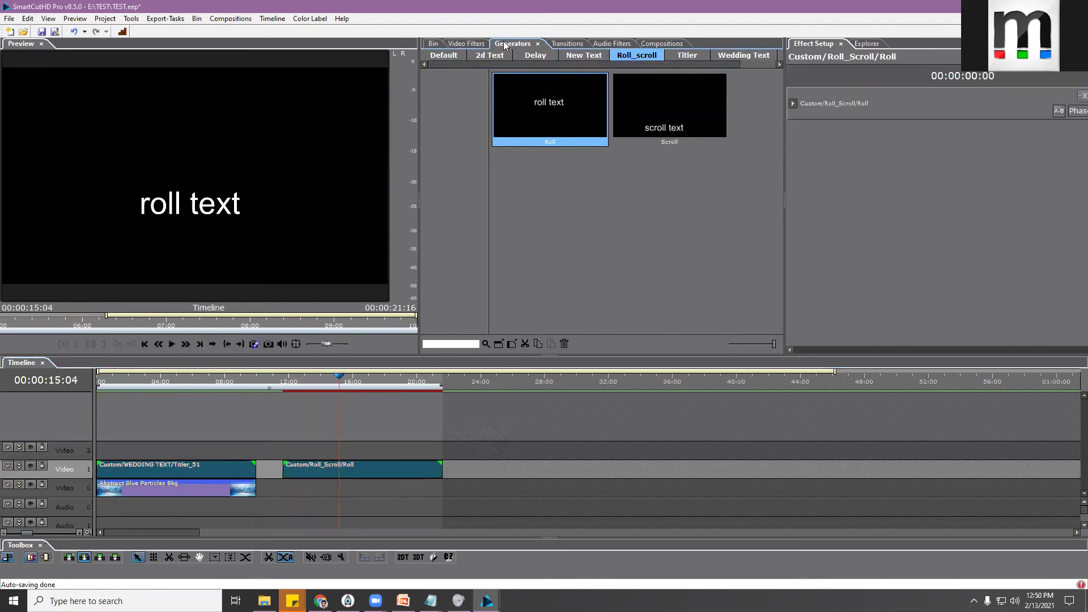
{"action": "left_click", "coordinate": [444, 56]}
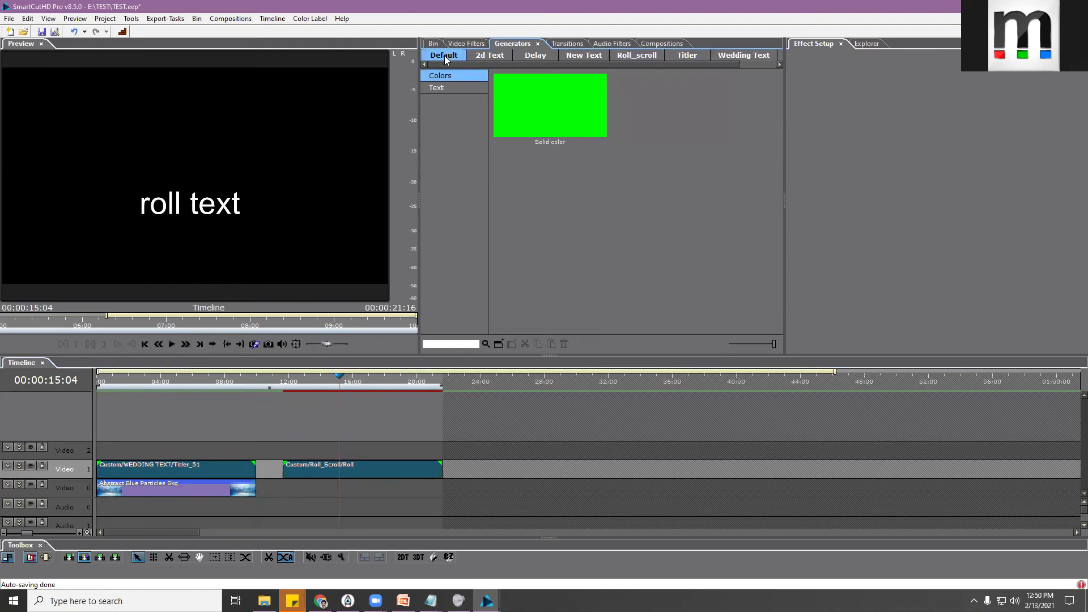
{"action": "left_click", "coordinate": [440, 86]}
{"action": "left_click", "coordinate": [533, 113]}
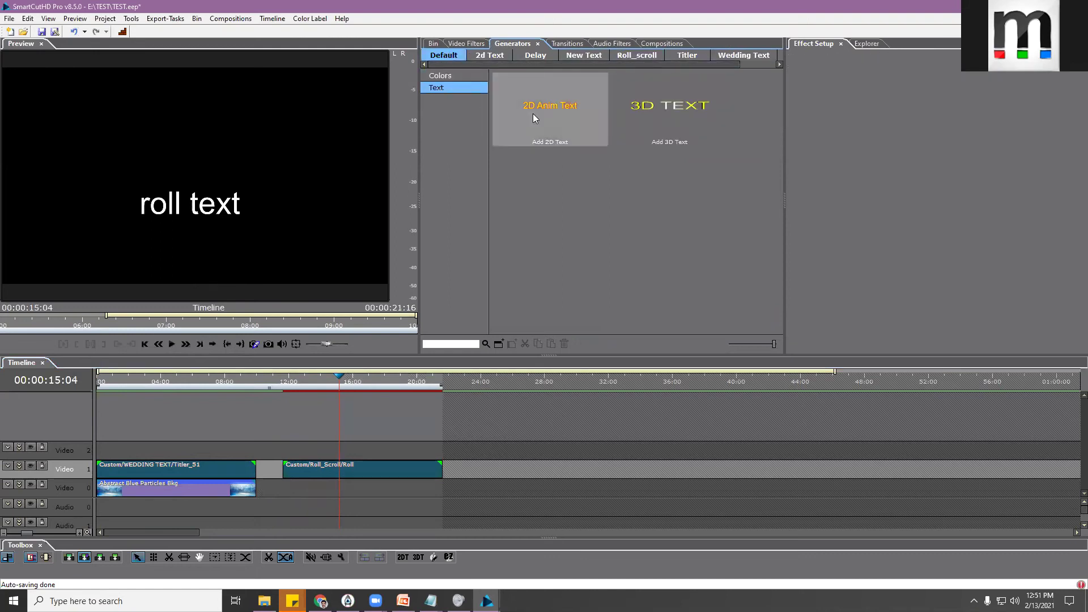
{"action": "left_click", "coordinate": [650, 116]}
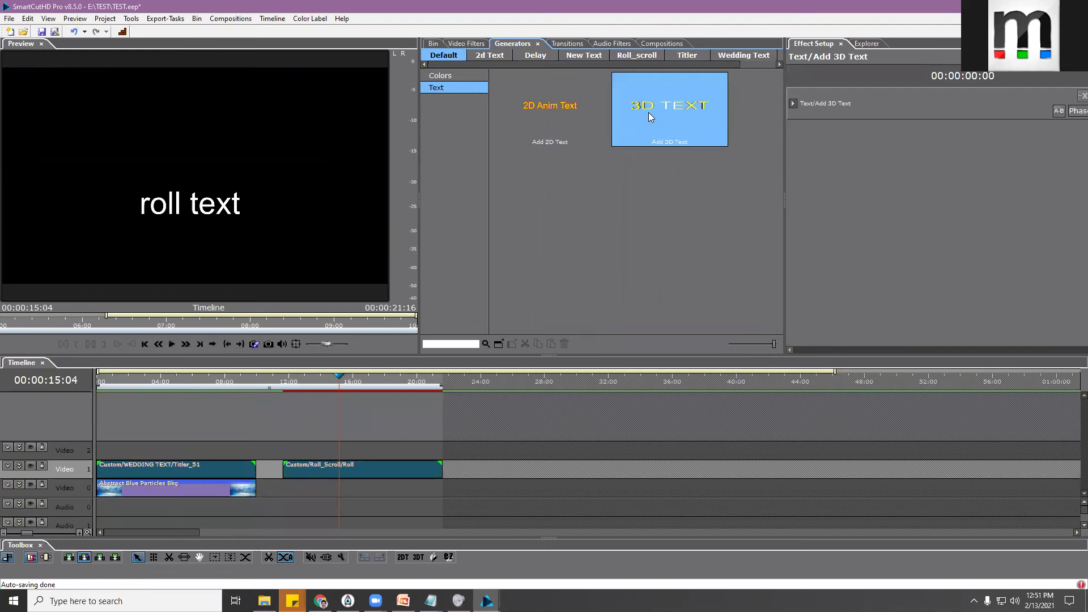
{"action": "left_click", "coordinate": [543, 110]}
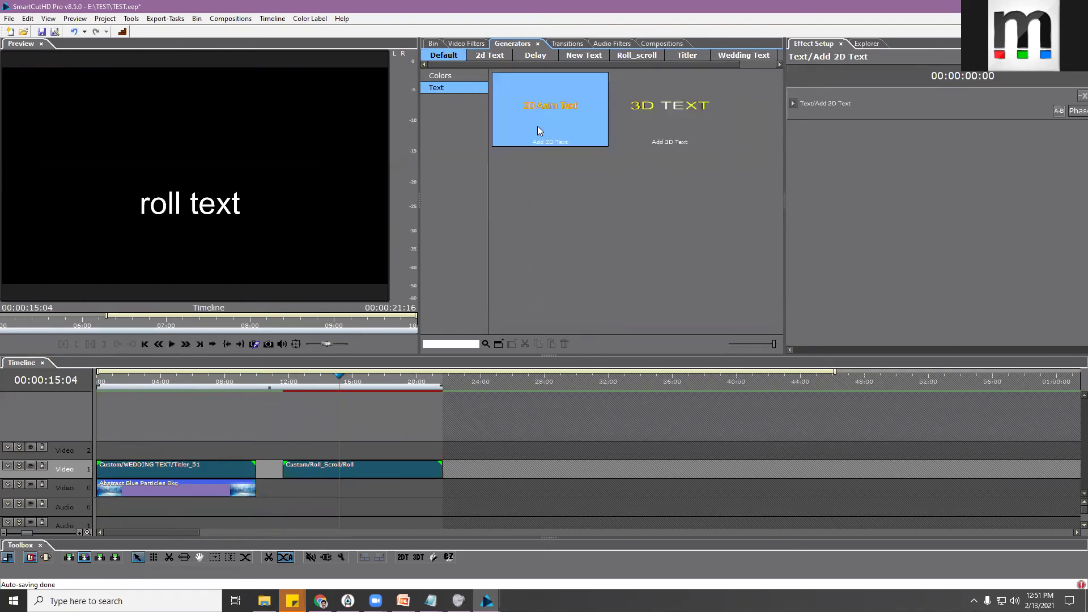
Preview the rolling text once more and delete the Roll clip from the Video 1 track
{"action": "left_click_drag", "start_coordinate": [297, 381], "coordinate": [334, 379]}
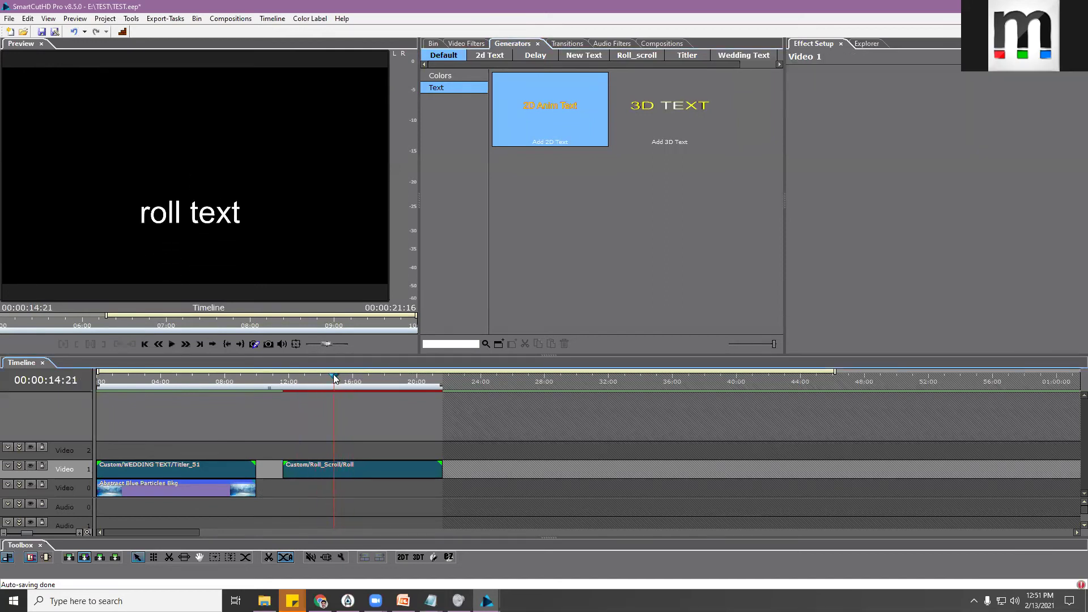
{"action": "left_click", "coordinate": [355, 475]}
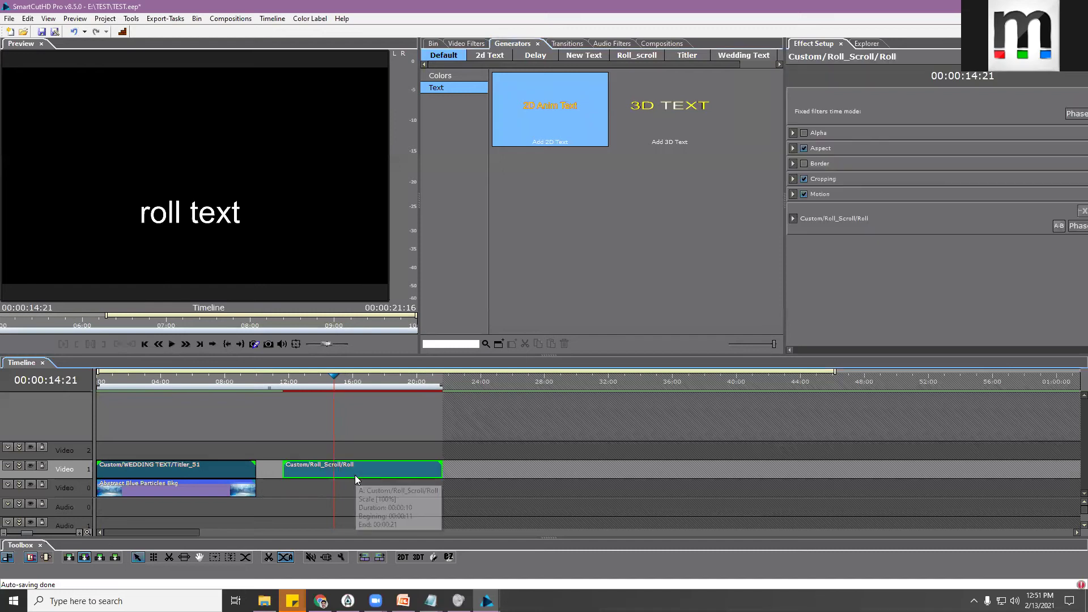
{"action": "key", "text": "Delete"}
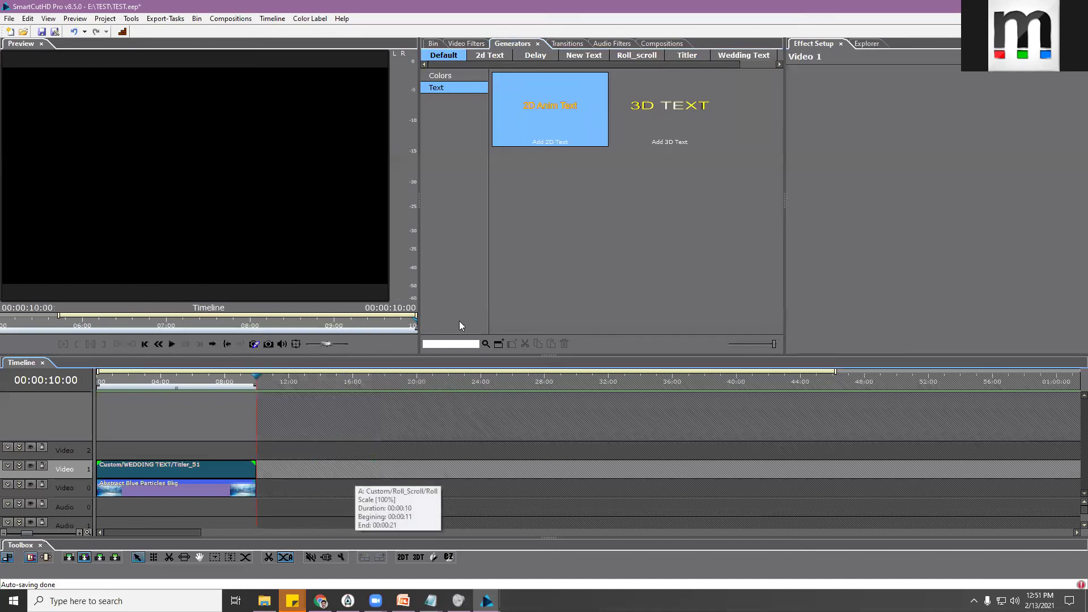
Place the Add 2D Text preset on the Video 1 track at about 12 seconds and preview it near 16:07
{"action": "left_click", "coordinate": [530, 98]}
{"action": "left_click_drag", "start_coordinate": [530, 97], "coordinate": [290, 470]}
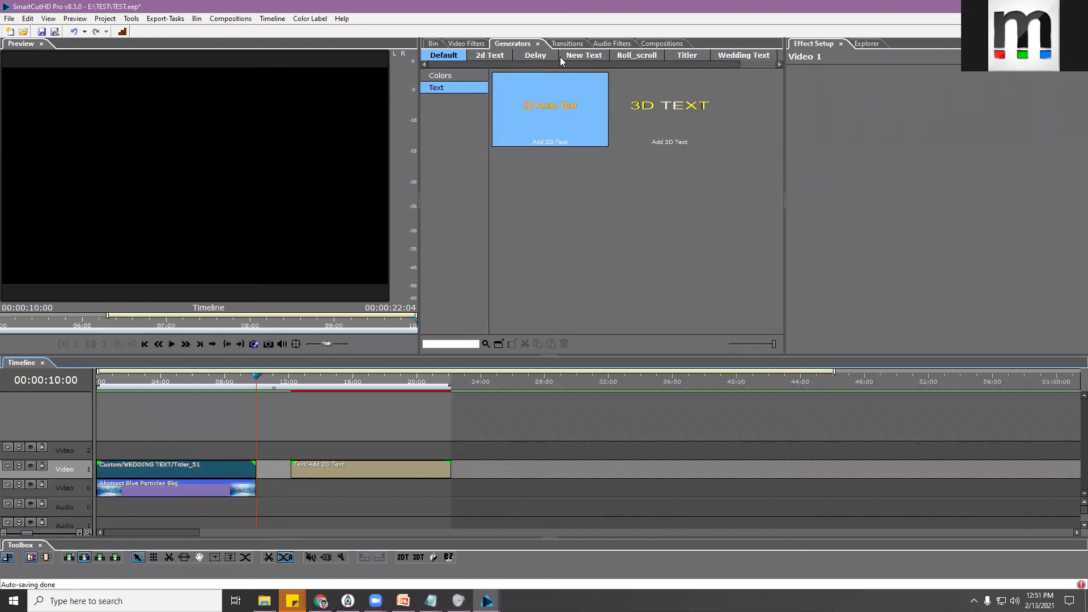
{"action": "left_click_drag", "start_coordinate": [293, 391], "coordinate": [356, 398]}
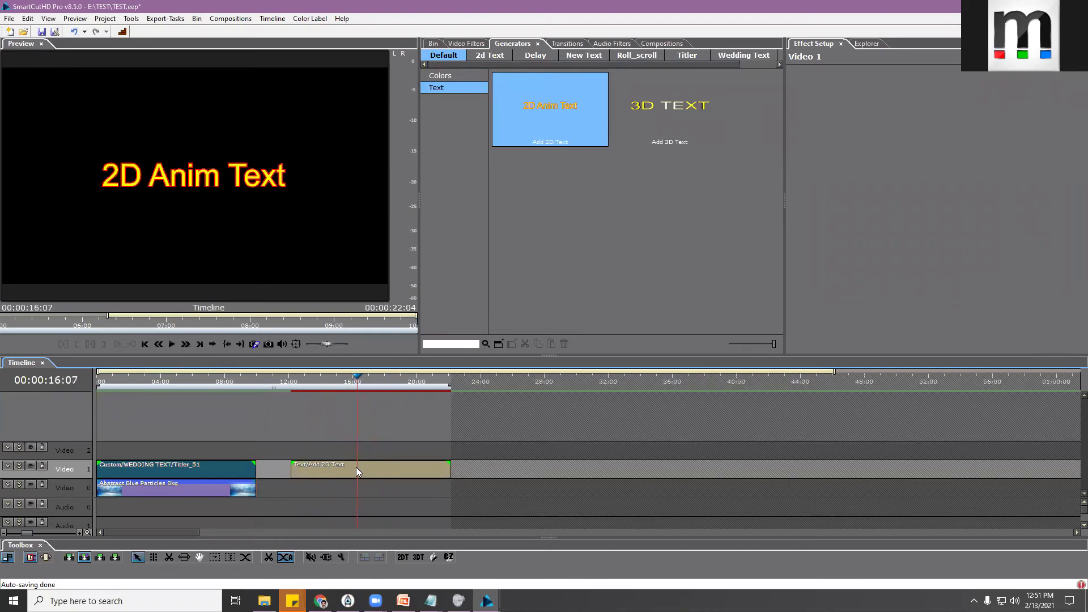
Open the 2D text clip's editor, look over its text settings and fade-in segment, and close it
{"action": "mouse_move", "coordinate": [356, 467]}
{"action": "double_click", "coordinate": [354, 469]}
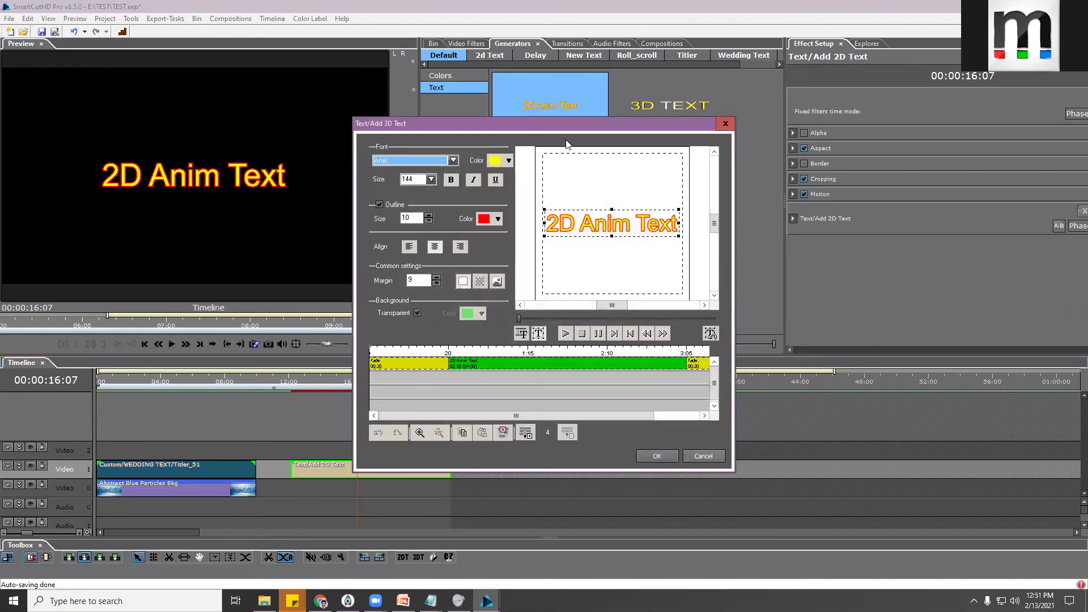
{"action": "left_click_drag", "start_coordinate": [520, 127], "coordinate": [533, 124]}
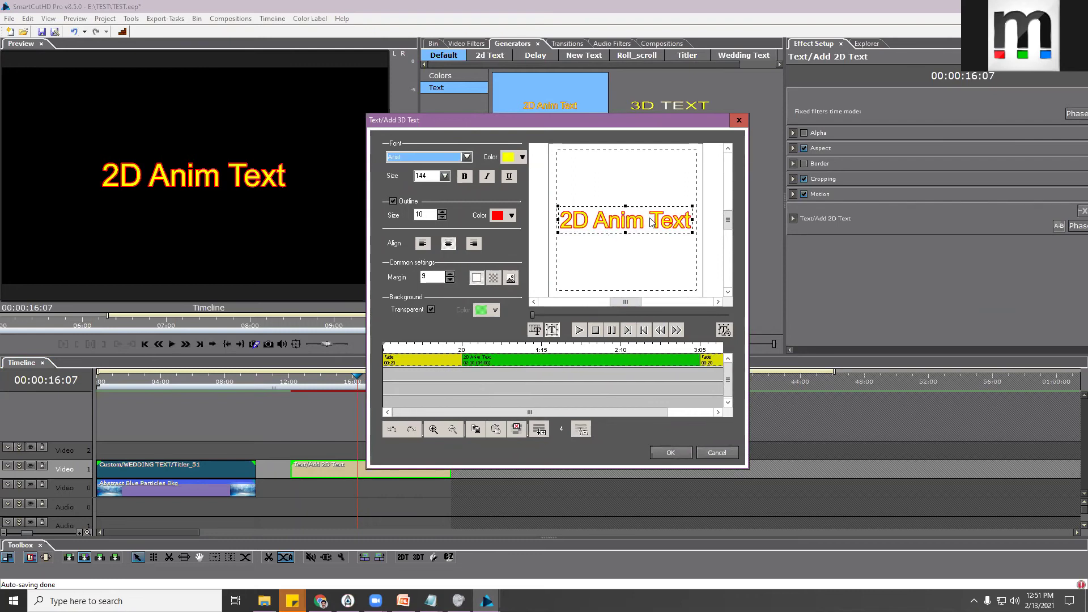
{"action": "left_click", "coordinate": [427, 360]}
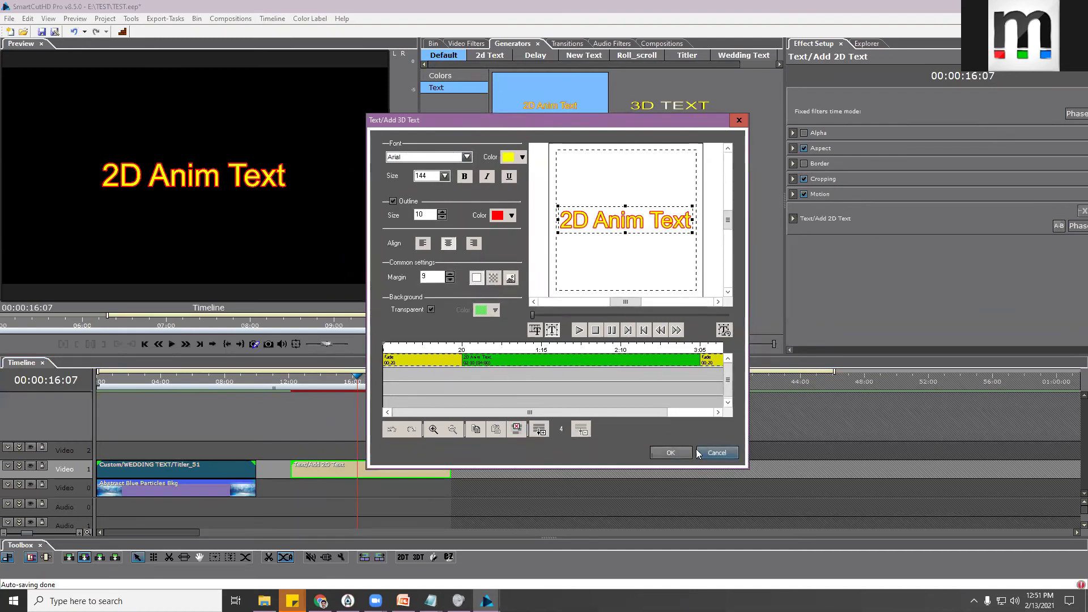
{"action": "left_click", "coordinate": [663, 448]}
Reopen the 2D text clip's editor and examine its fade-in, text and fade-out segments, scrubbing through the fade-in
{"action": "double_click", "coordinate": [380, 470]}
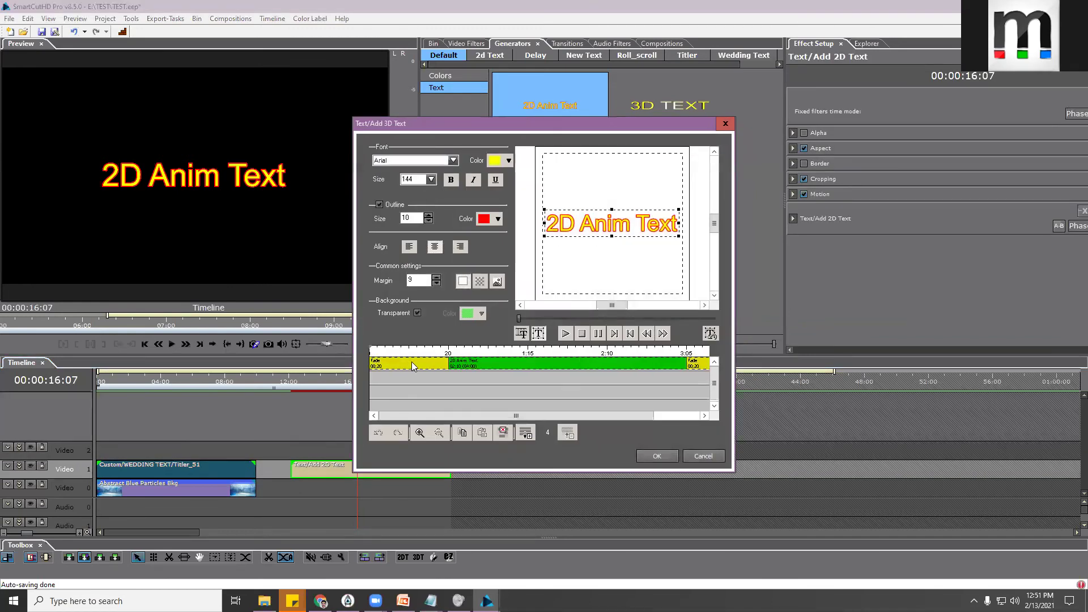
{"action": "left_click", "coordinate": [411, 362]}
{"action": "left_click", "coordinate": [411, 362]}
{"action": "scroll", "coordinate": [649, 417], "scroll_direction": "down", "scroll_amount": 1}
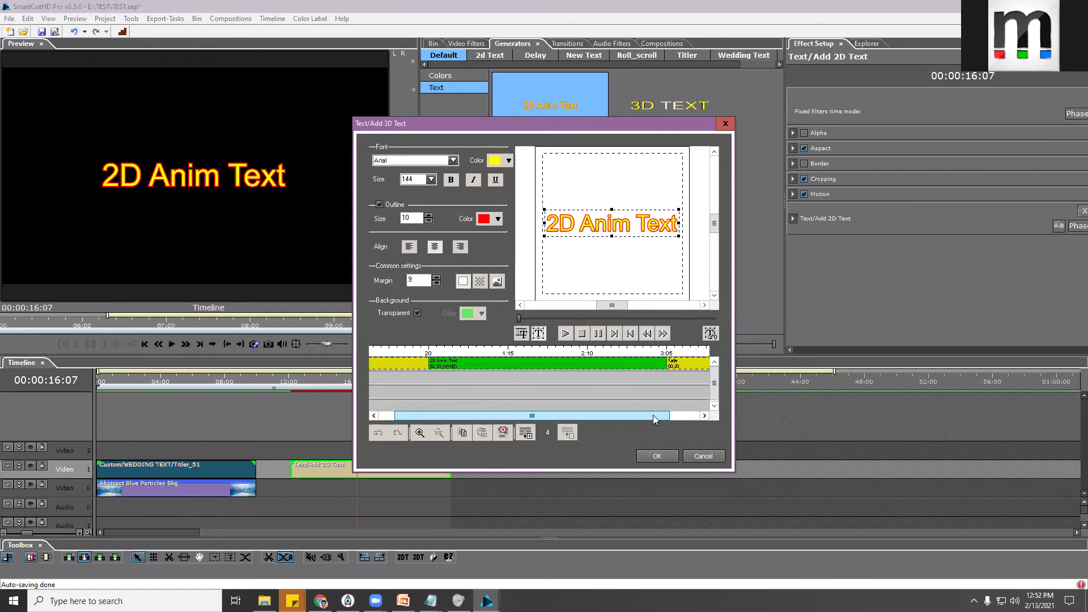
{"action": "left_click_drag", "start_coordinate": [654, 418], "coordinate": [675, 361]}
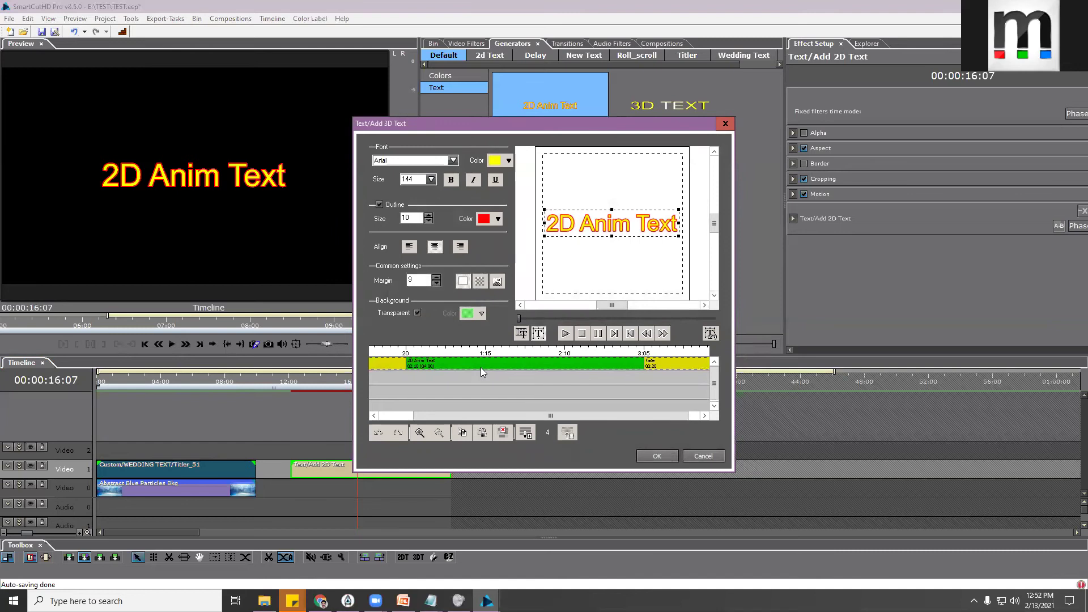
{"action": "left_click_drag", "start_coordinate": [439, 415], "coordinate": [405, 415]}
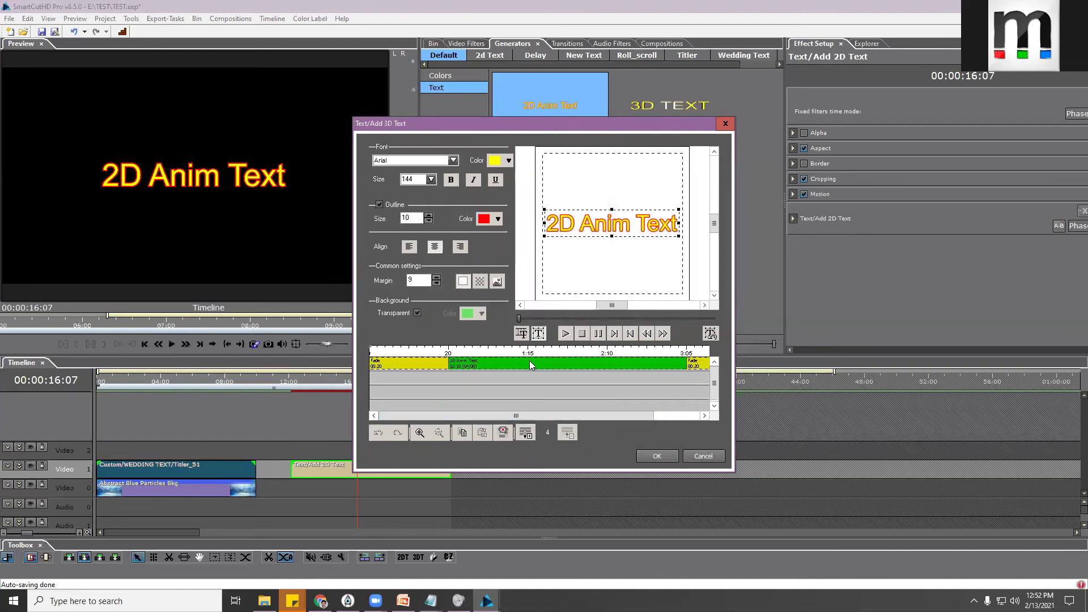
{"action": "left_click", "coordinate": [396, 352]}
{"action": "left_click_drag", "start_coordinate": [399, 351], "coordinate": [440, 352]}
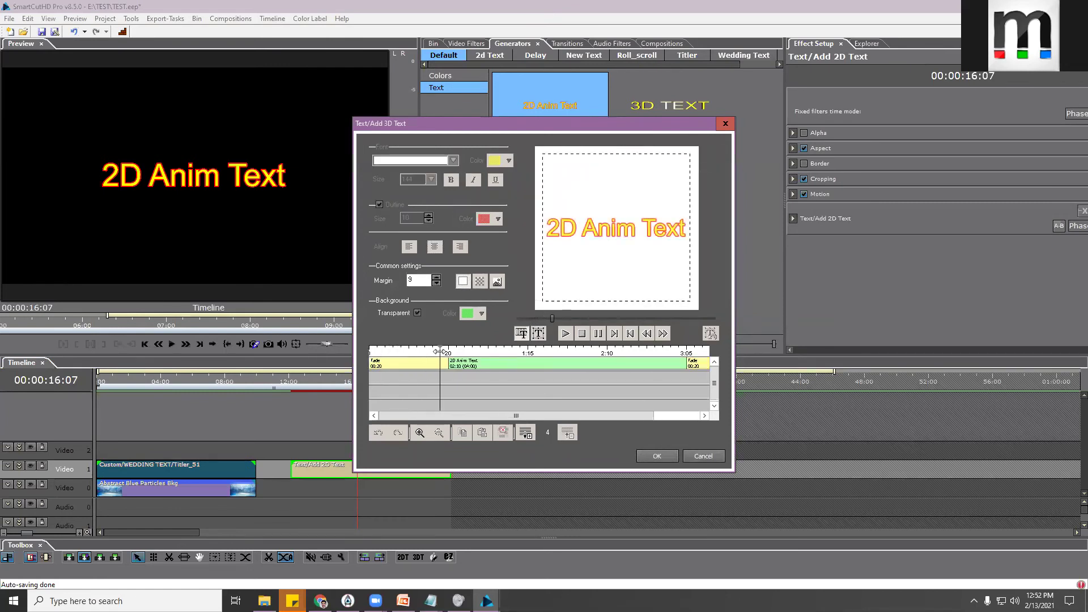
{"action": "left_click", "coordinate": [417, 367]}
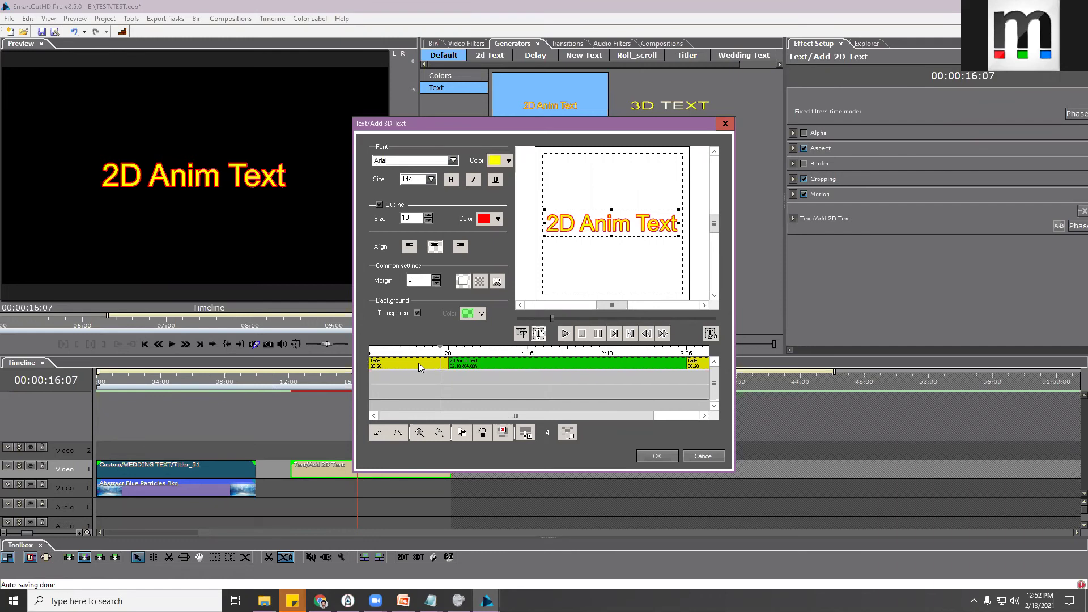
{"action": "double_click", "coordinate": [405, 363]}
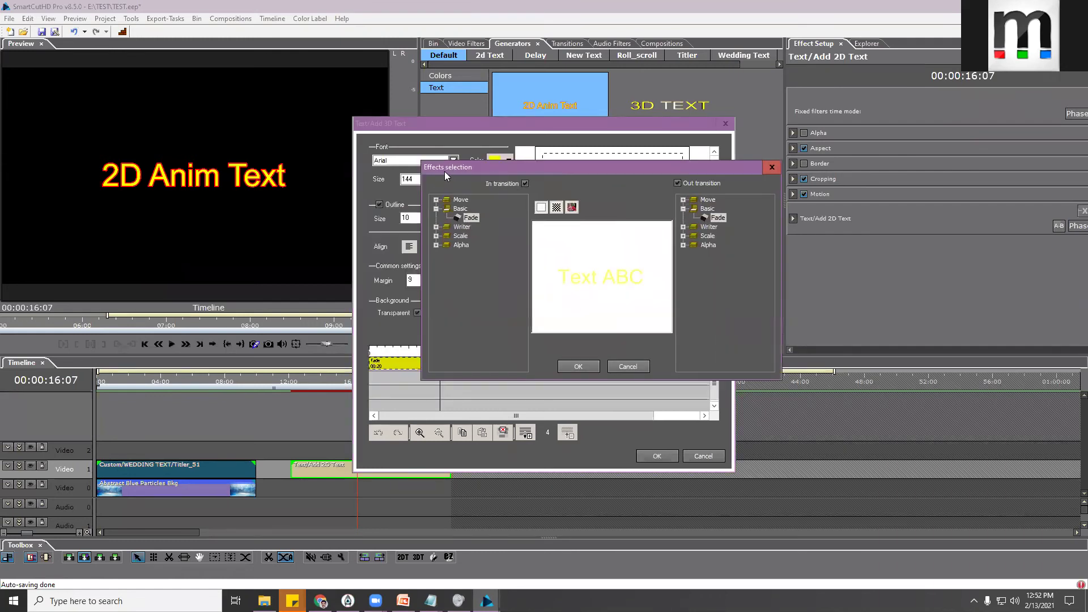
{"action": "left_click", "coordinate": [624, 367]}
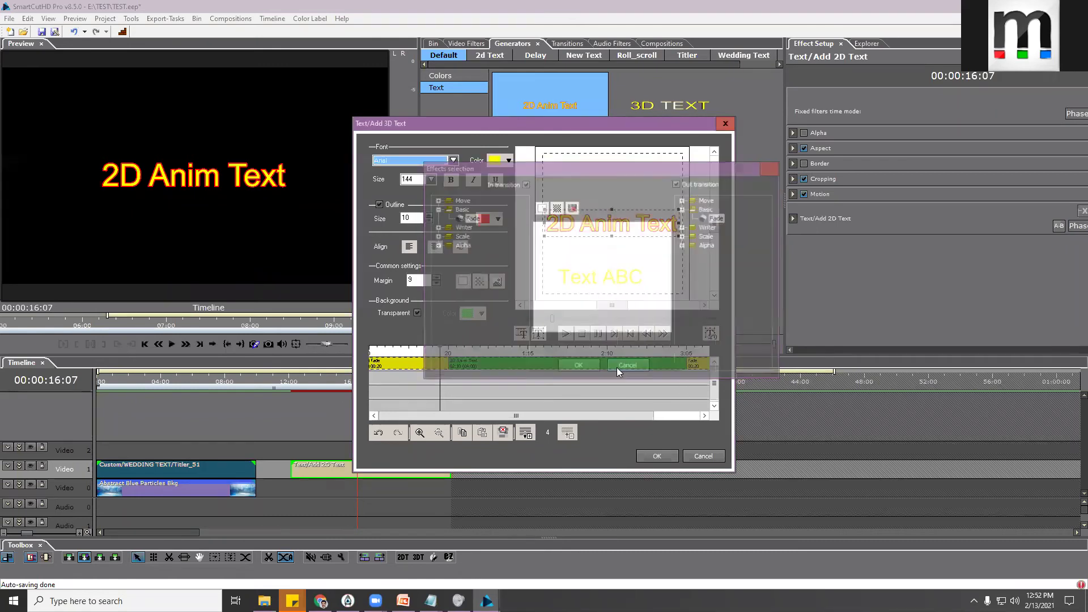
{"action": "double_click", "coordinate": [410, 364]}
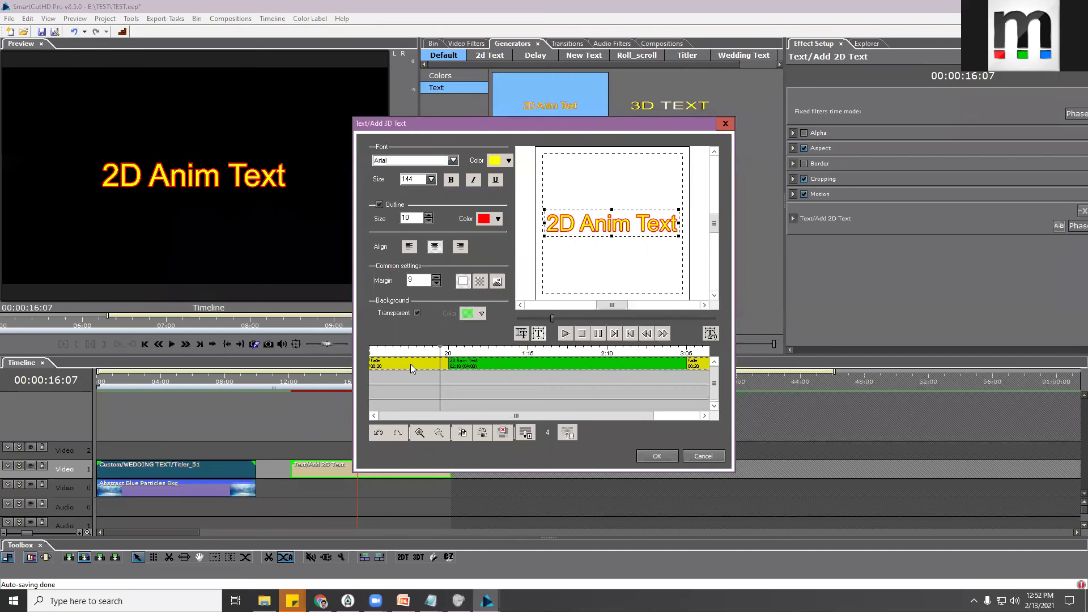
{"action": "left_click", "coordinate": [379, 235]}
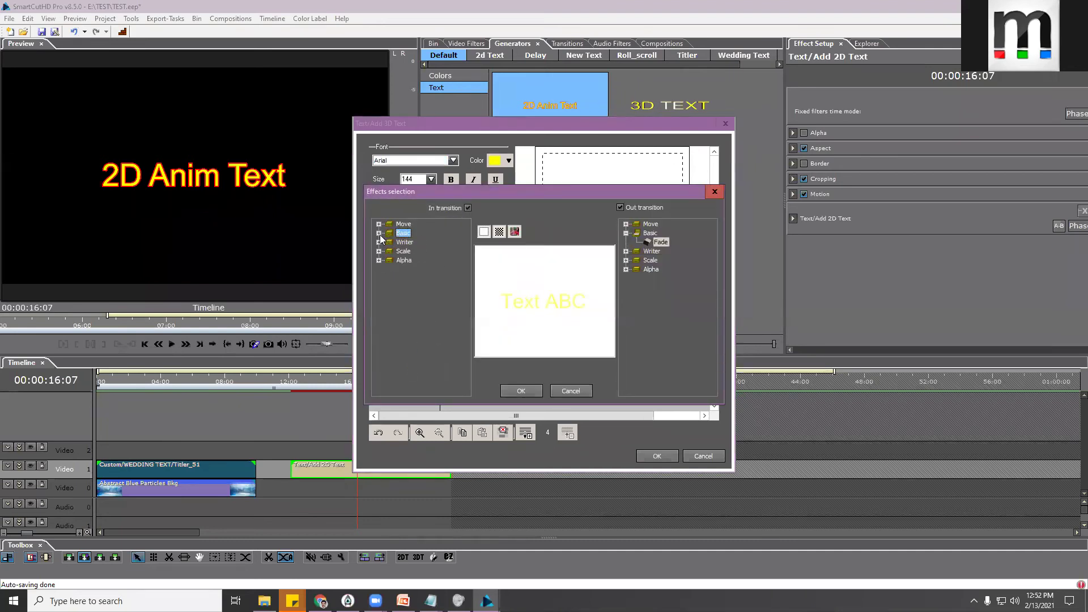
{"action": "left_click", "coordinate": [432, 209]}
{"action": "left_click", "coordinate": [455, 208]}
{"action": "left_click", "coordinate": [378, 224]}
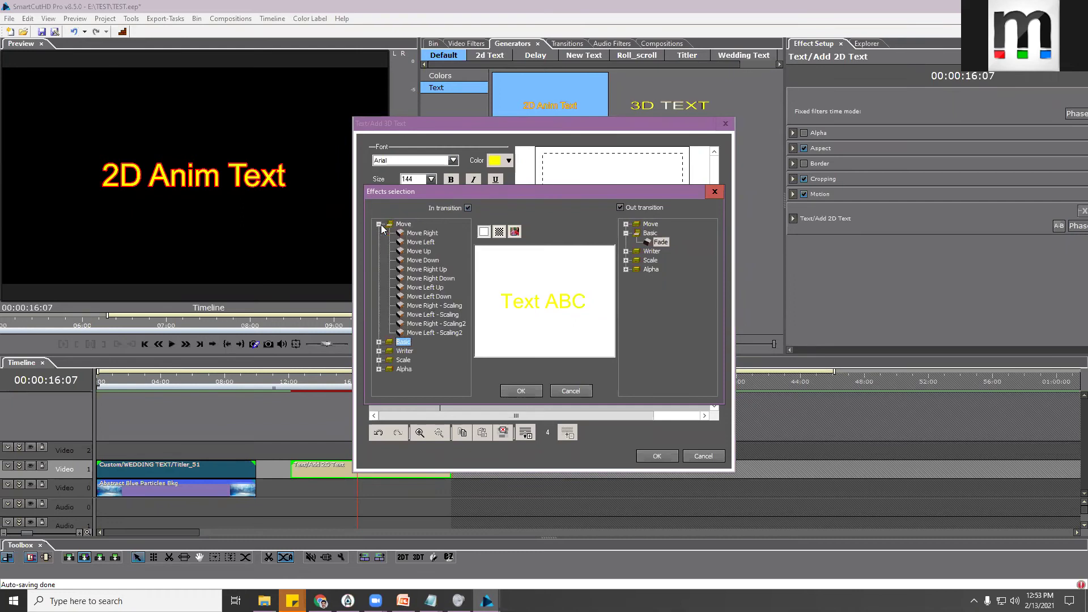
{"action": "left_click", "coordinate": [423, 234]}
{"action": "left_click", "coordinate": [564, 389]}
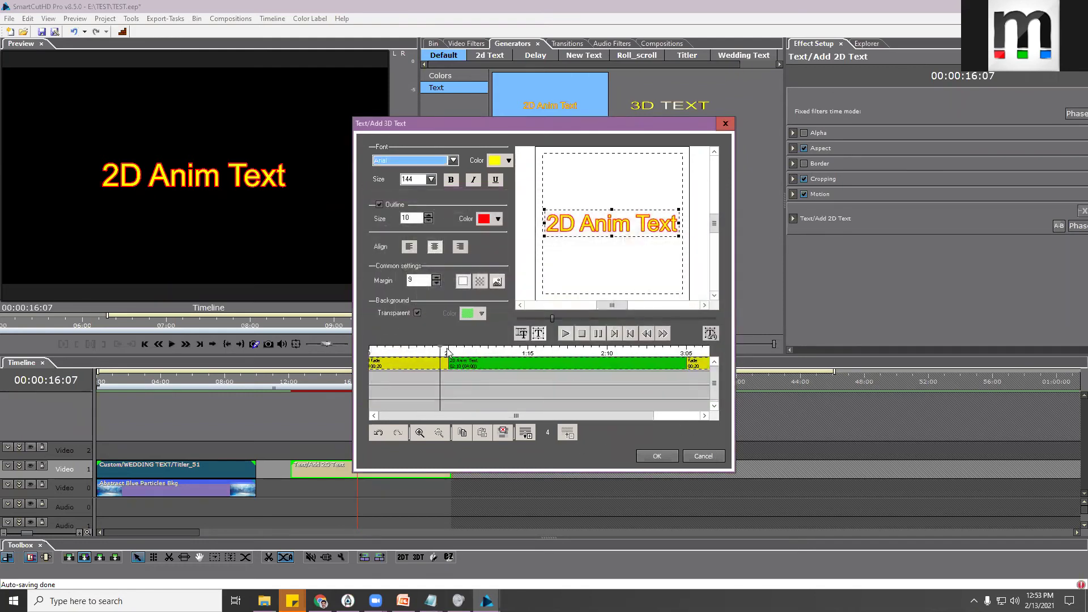
Change the font color of the 2D Anim Text to blue, keeping the Arial font
{"action": "left_click", "coordinate": [408, 161]}
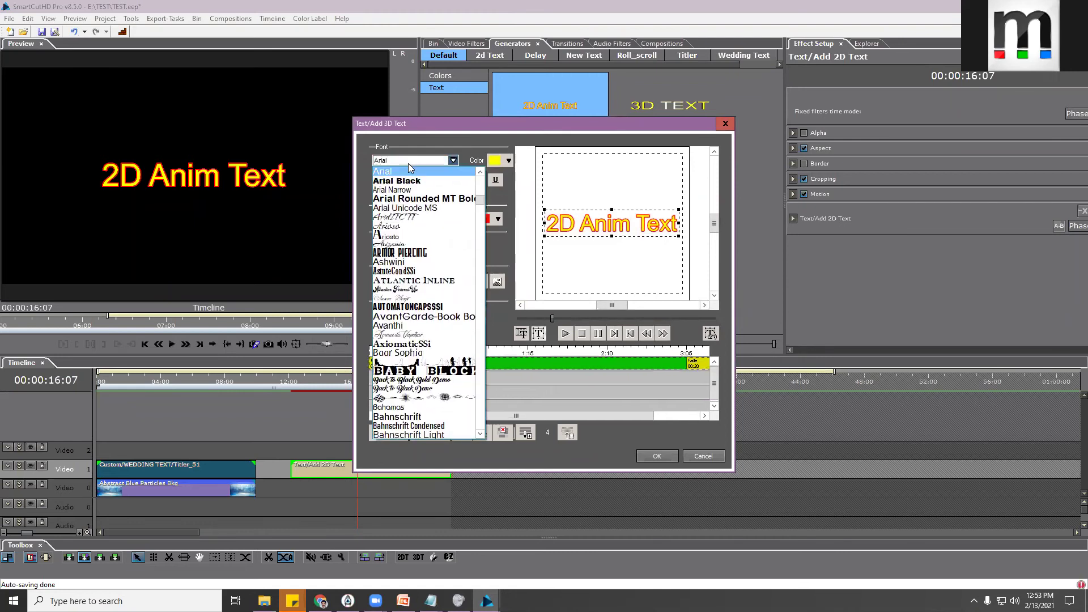
{"action": "left_click", "coordinate": [408, 164]}
{"action": "left_click", "coordinate": [509, 161]}
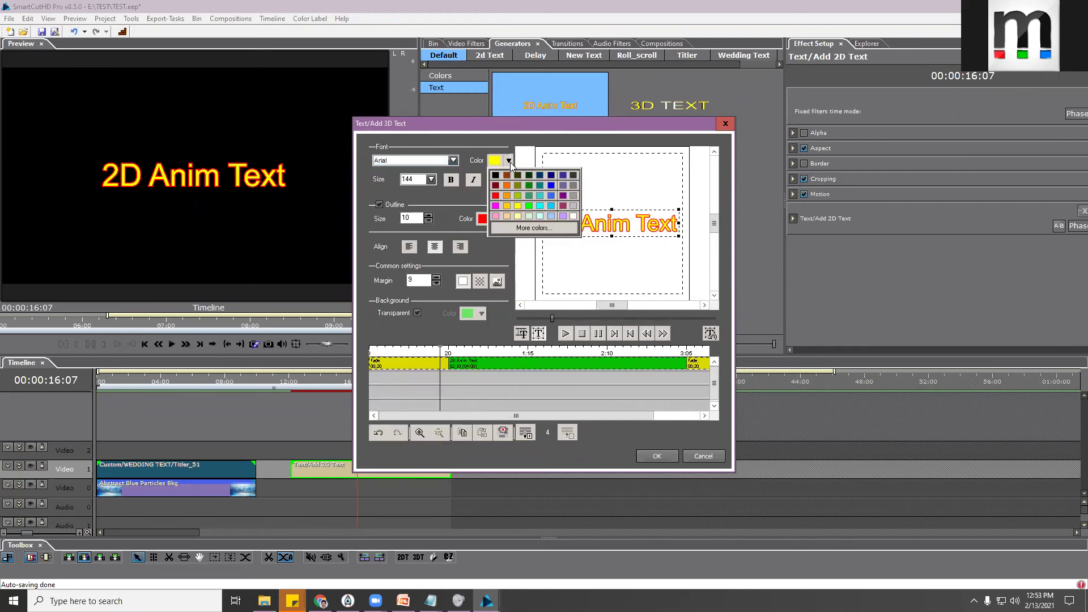
{"action": "left_click", "coordinate": [555, 187]}
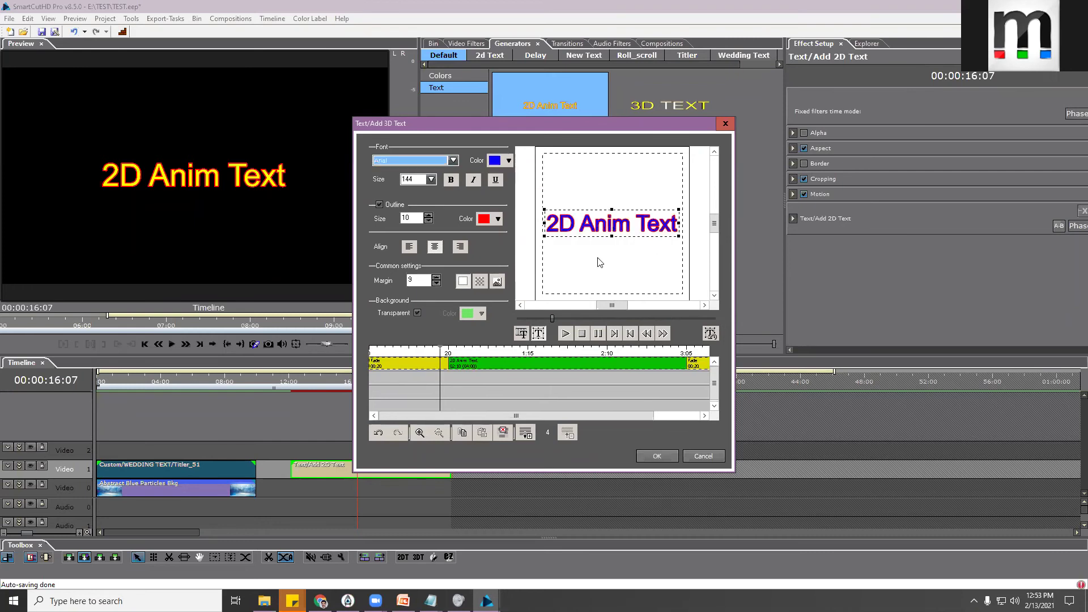
Replace the title's Fade in transition with the Move Left effect from the Move group
{"action": "double_click", "coordinate": [425, 366]}
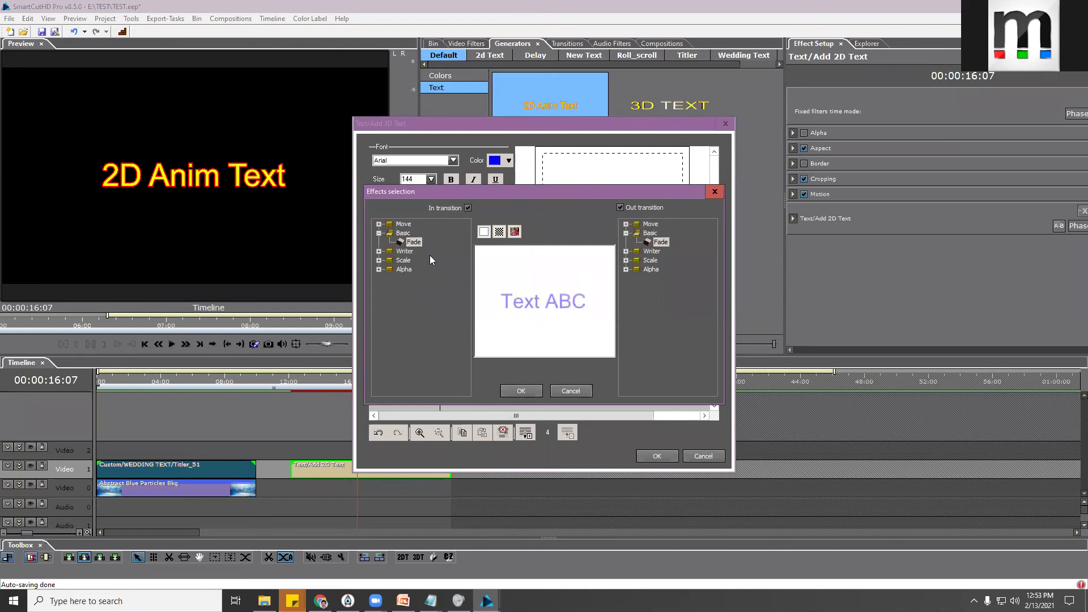
{"action": "double_click", "coordinate": [404, 232]}
{"action": "left_click", "coordinate": [406, 225]}
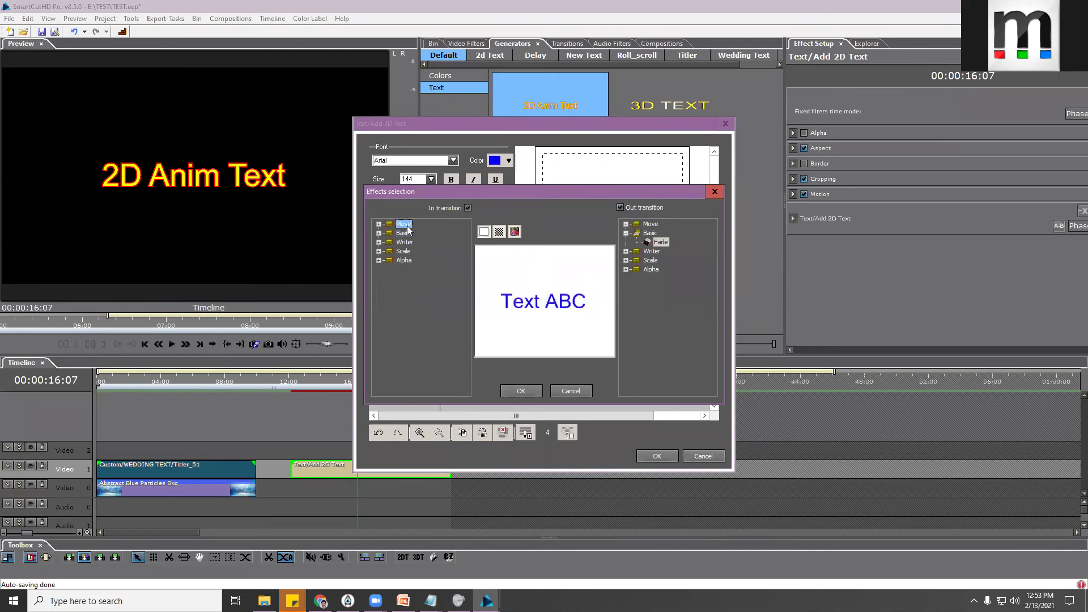
{"action": "left_click", "coordinate": [380, 224]}
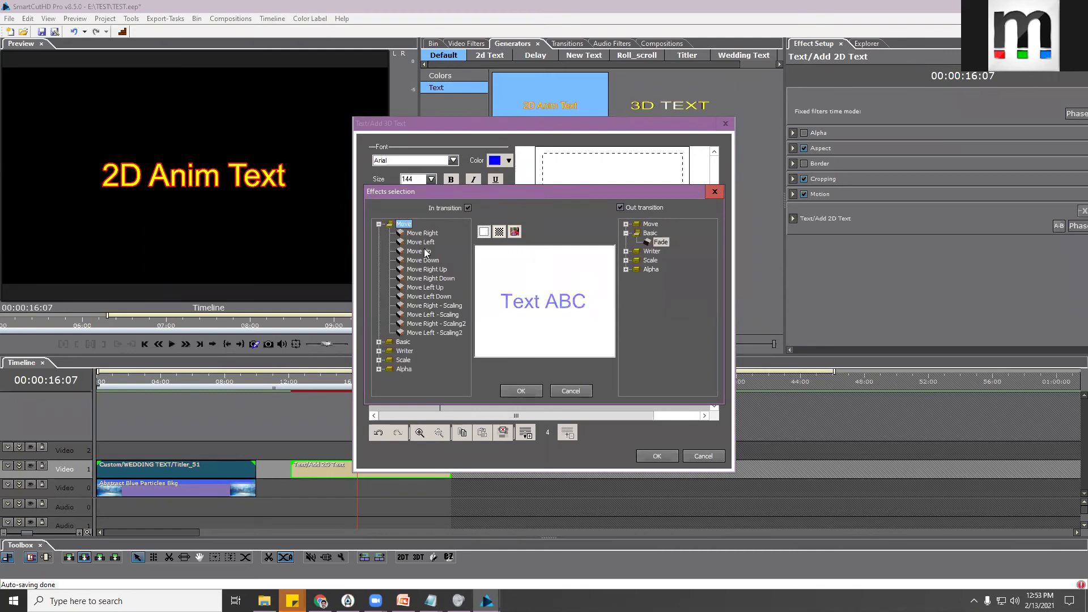
{"action": "left_click", "coordinate": [430, 242]}
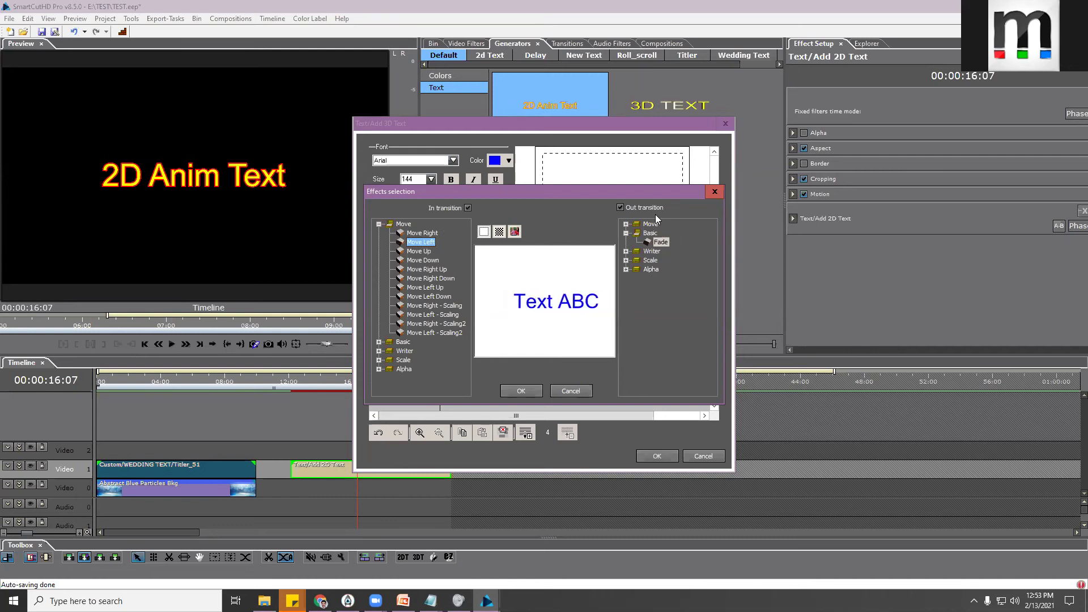
Set the title's out transition to Move Right from the Move group and accept the effects selection
{"action": "left_click", "coordinate": [627, 233]}
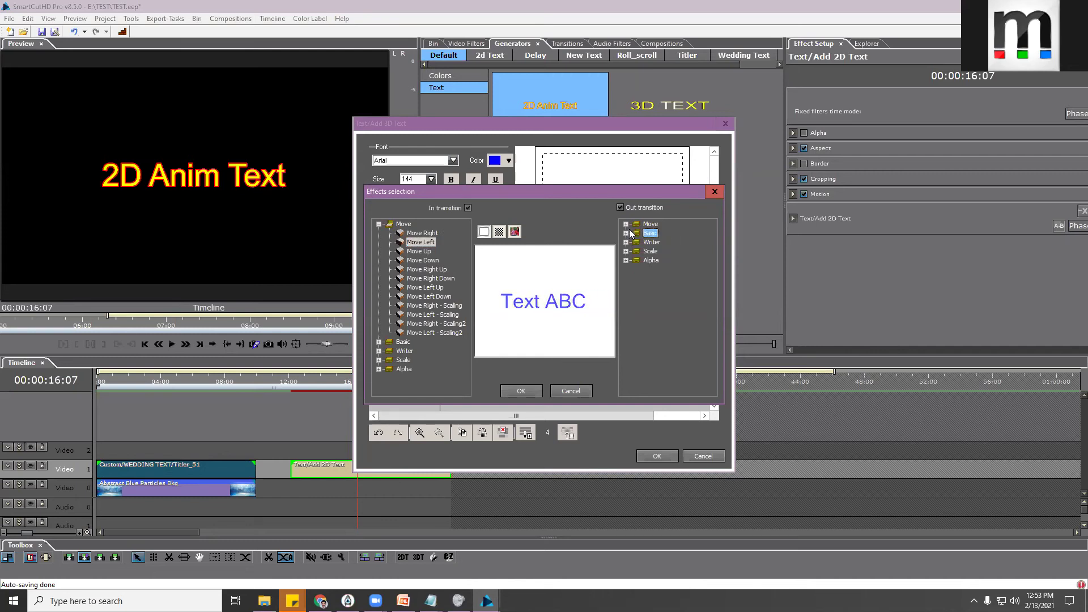
{"action": "left_click", "coordinate": [625, 224]}
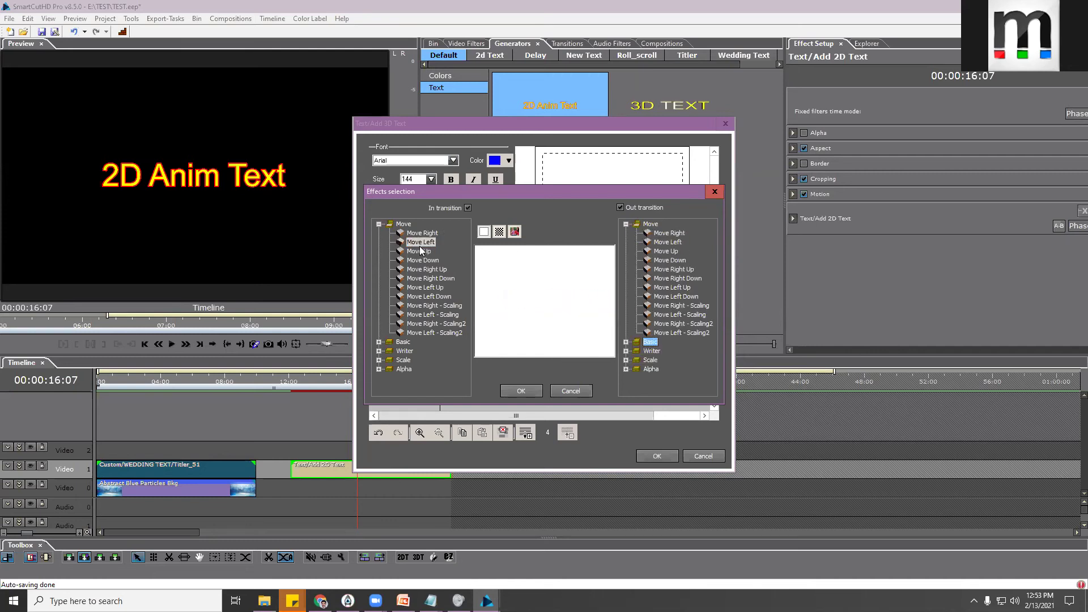
{"action": "left_click", "coordinate": [680, 234]}
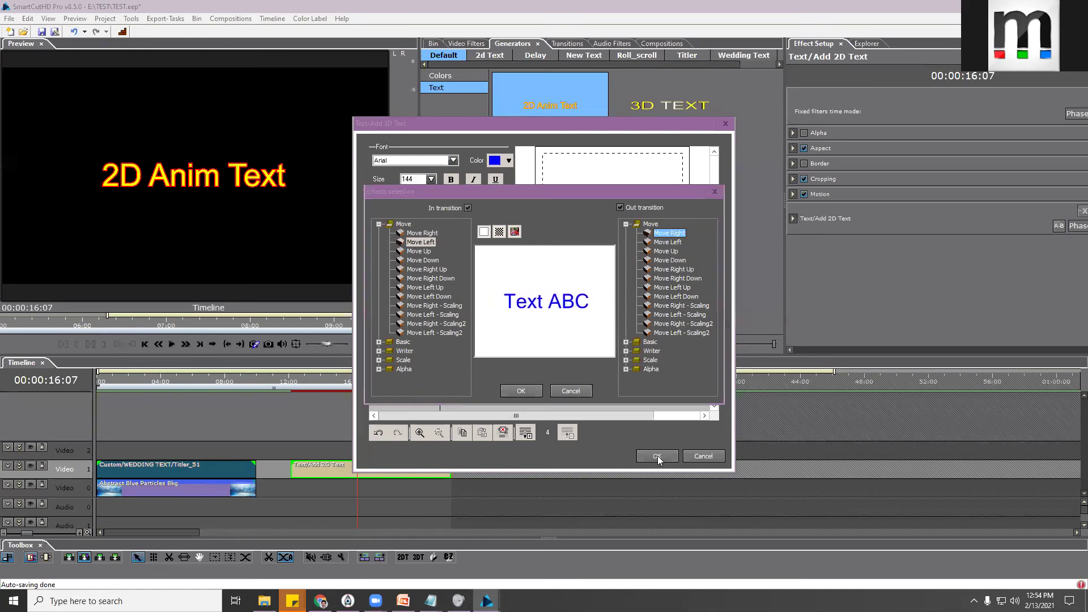
{"action": "left_click", "coordinate": [538, 388]}
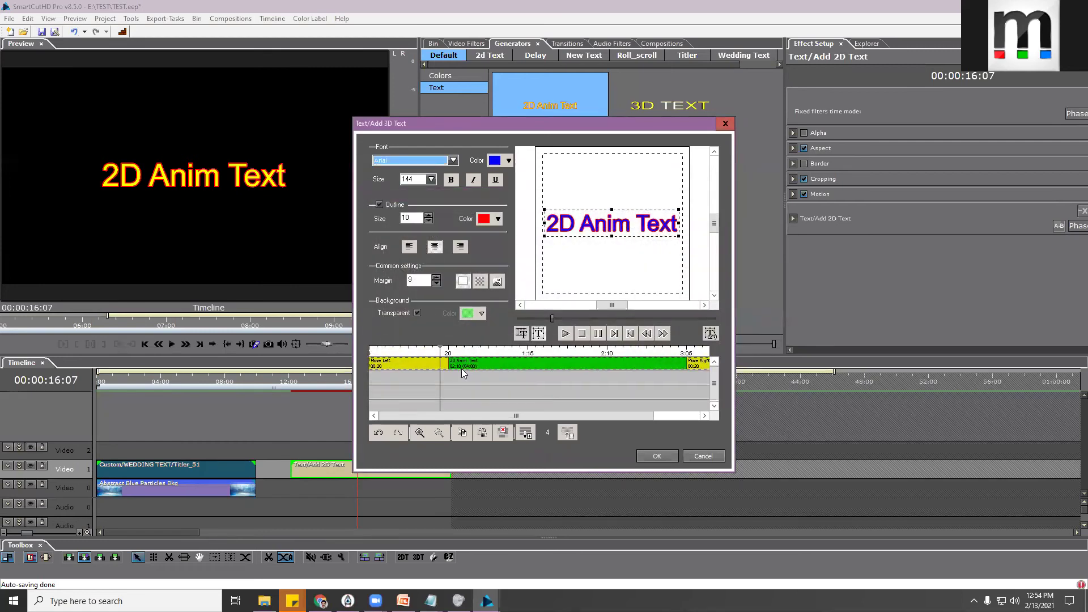
Preview the Move Left entrance of the title from the start by scrubbing and playing it in the text editor
{"action": "left_click_drag", "start_coordinate": [452, 350], "coordinate": [366, 356]}
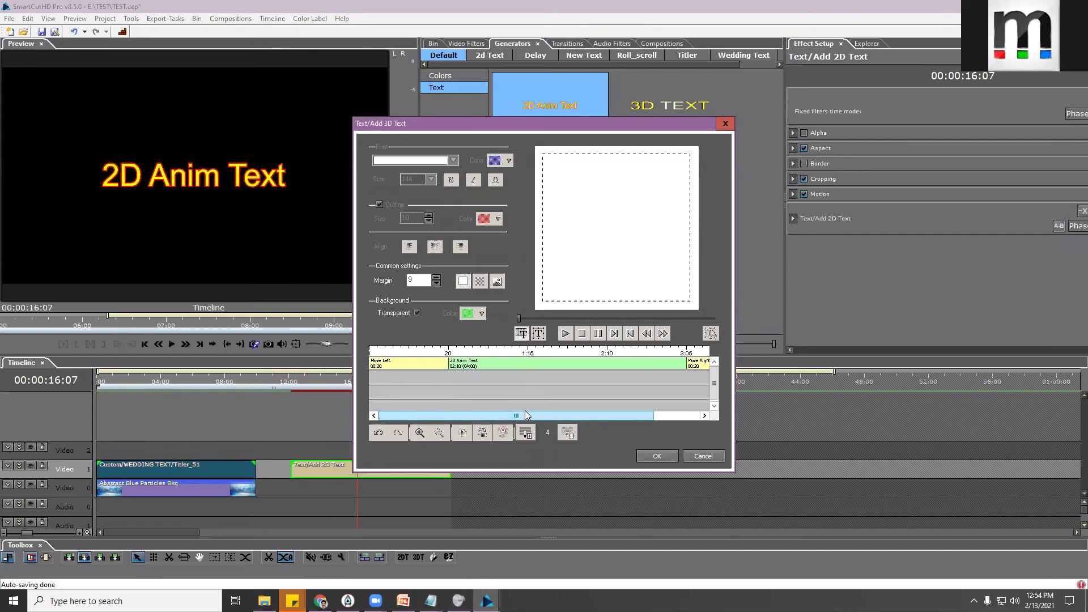
{"action": "left_click", "coordinate": [430, 350]}
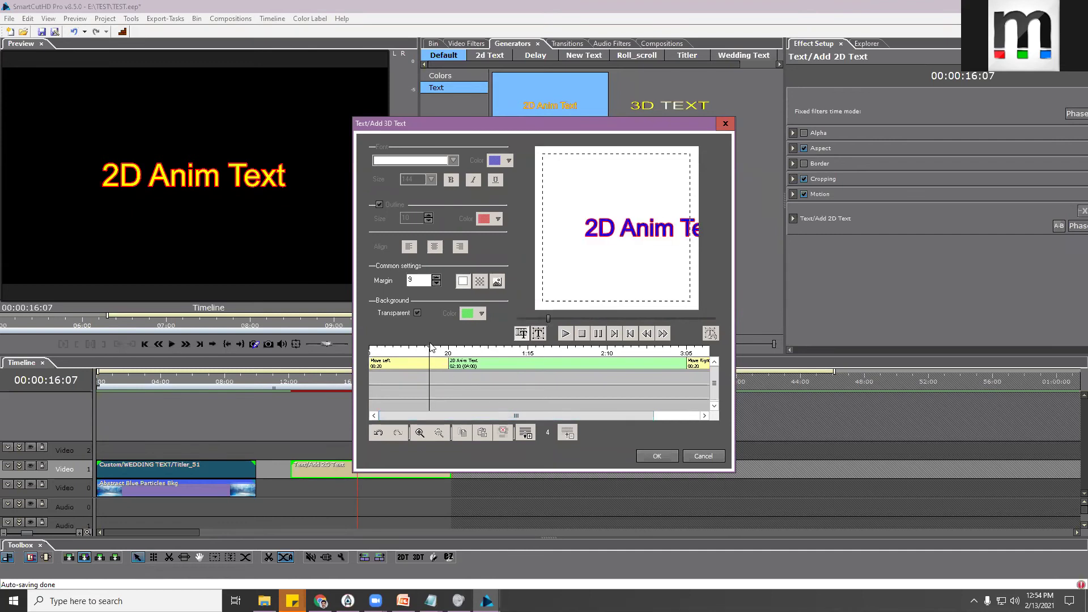
{"action": "left_click", "coordinate": [370, 351]}
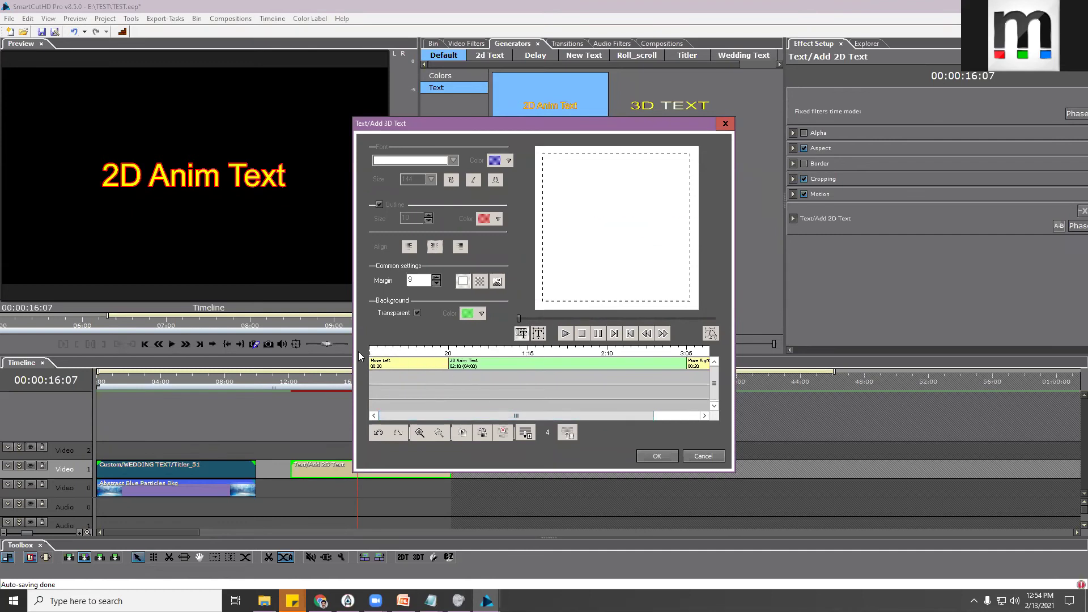
{"action": "left_click", "coordinate": [565, 334]}
{"action": "left_click", "coordinate": [581, 333]}
{"action": "left_click_drag", "start_coordinate": [448, 352], "coordinate": [498, 353]}
Lengthen the title's Move Left transition to about 1:15 and its Move Right transition to about 1:22
{"action": "left_click", "coordinate": [470, 366]}
{"action": "left_click", "coordinate": [450, 365]}
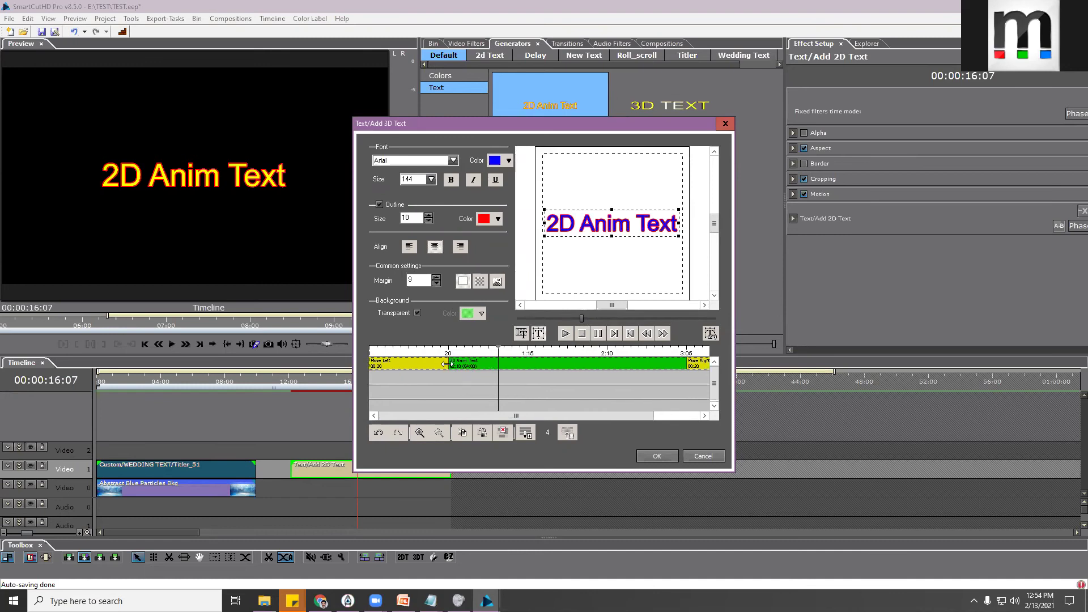
{"action": "left_click_drag", "start_coordinate": [446, 365], "coordinate": [492, 361]}
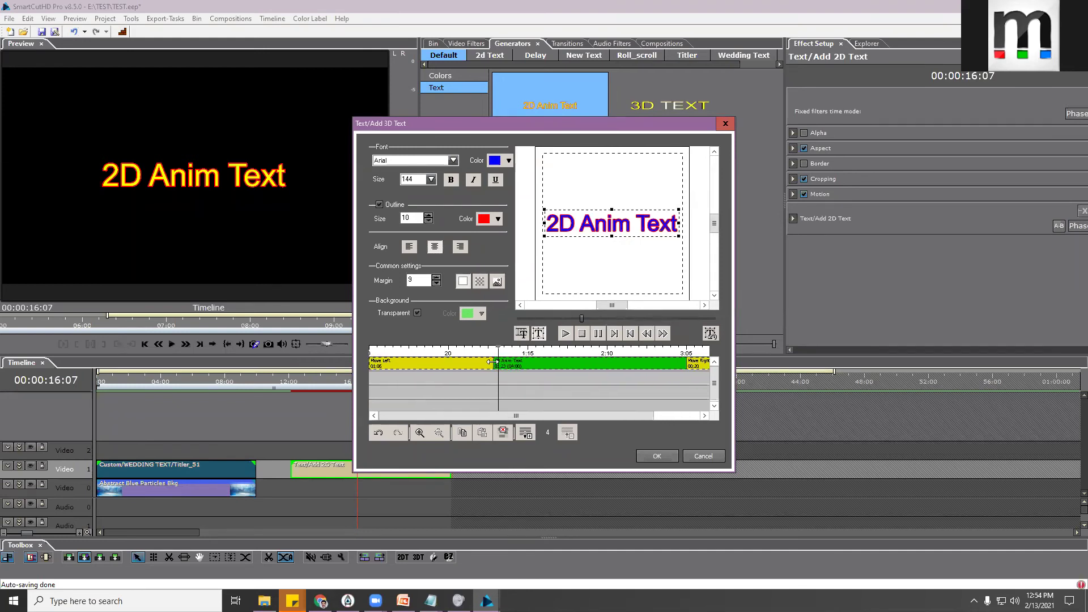
{"action": "left_click_drag", "start_coordinate": [493, 361], "coordinate": [523, 361]}
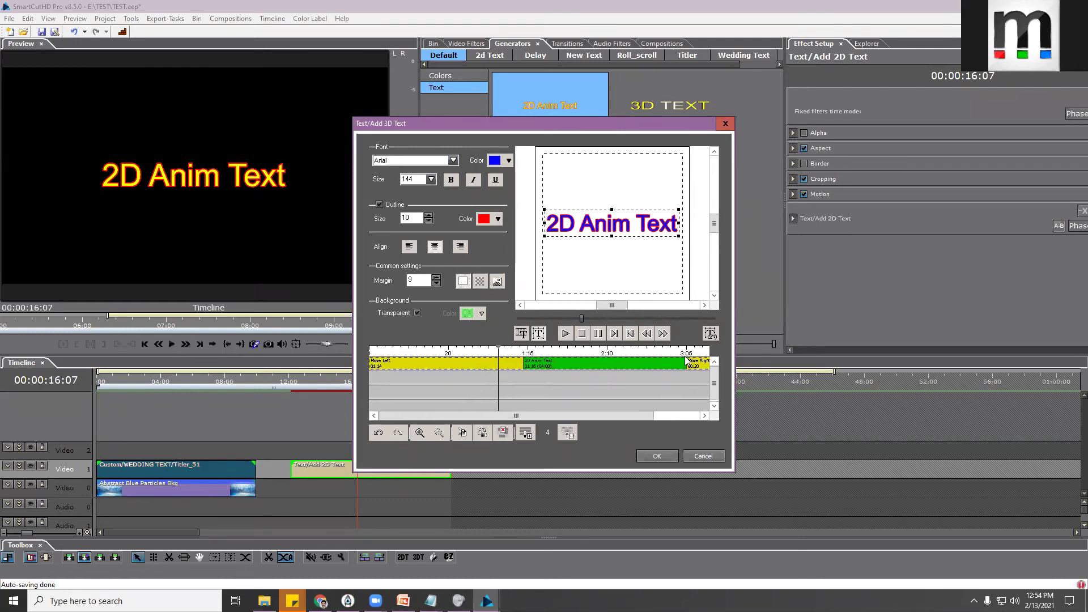
{"action": "left_click_drag", "start_coordinate": [687, 361], "coordinate": [531, 363]}
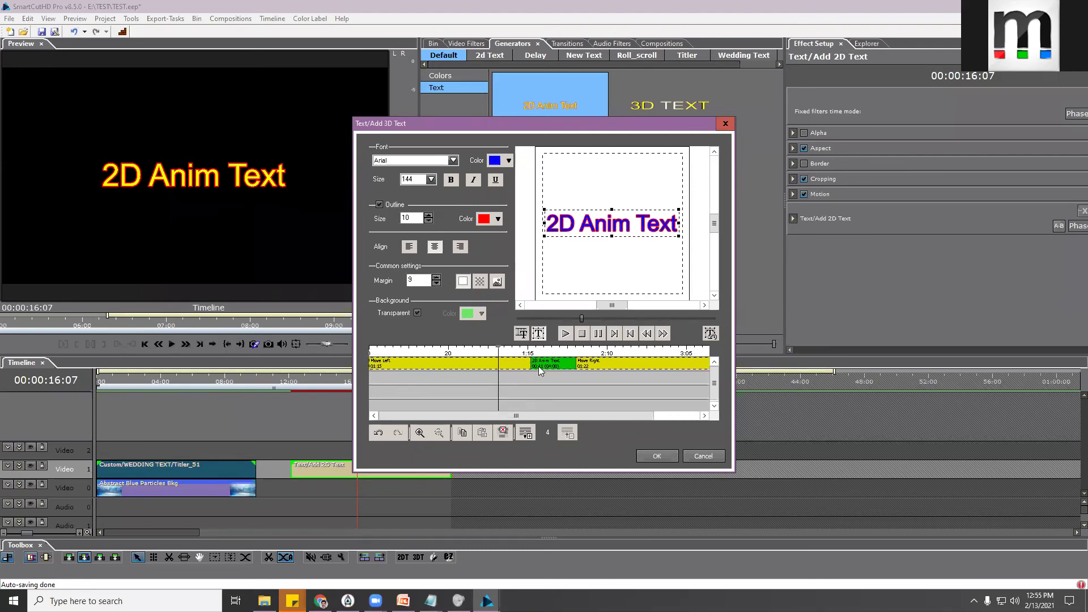
Extend the title's Move Left transition to 1:20 and Move Right to 2:04 so they meet, preview the animation and accept the changes
{"action": "mouse_move", "coordinate": [532, 366]}
{"action": "left_mouse_down"}
{"action": "mouse_move", "coordinate": [573, 364]}
{"action": "mouse_move", "coordinate": [551, 365]}
{"action": "left_mouse_up"}
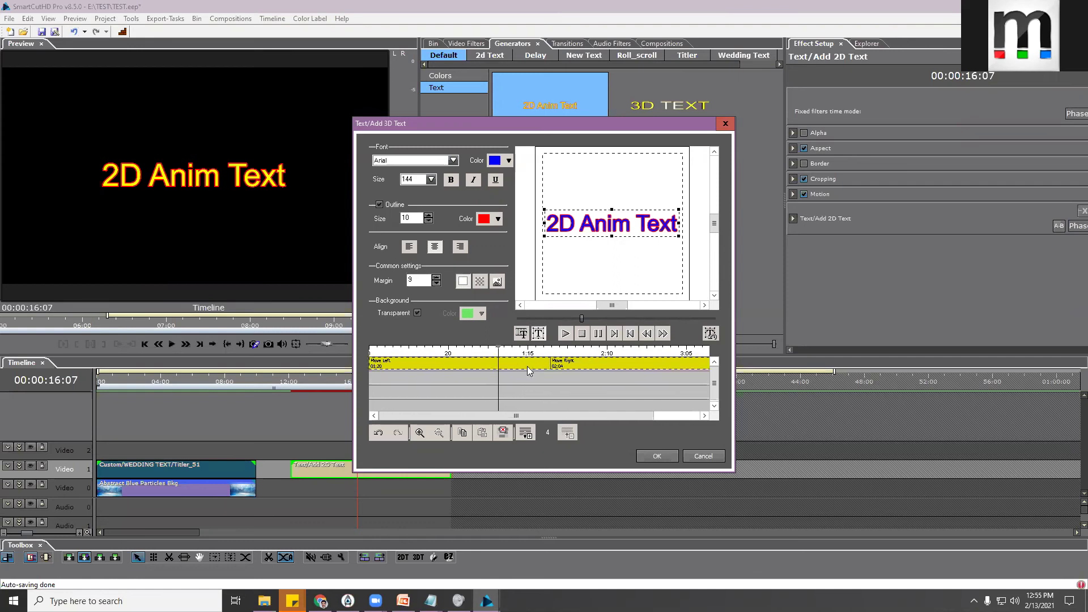
{"action": "left_click", "coordinate": [362, 364]}
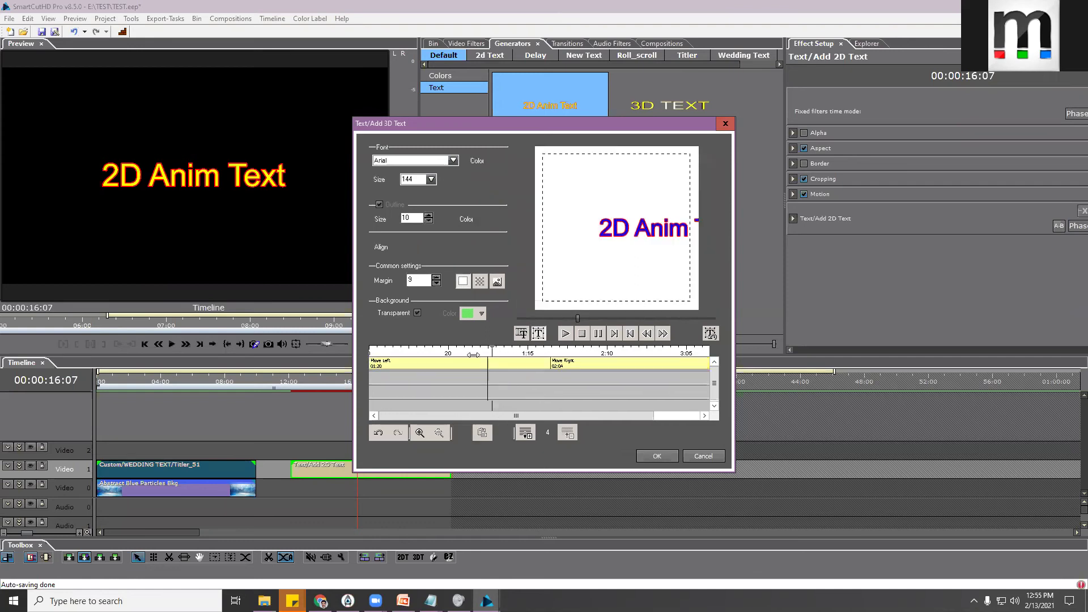
{"action": "left_click", "coordinate": [566, 334]}
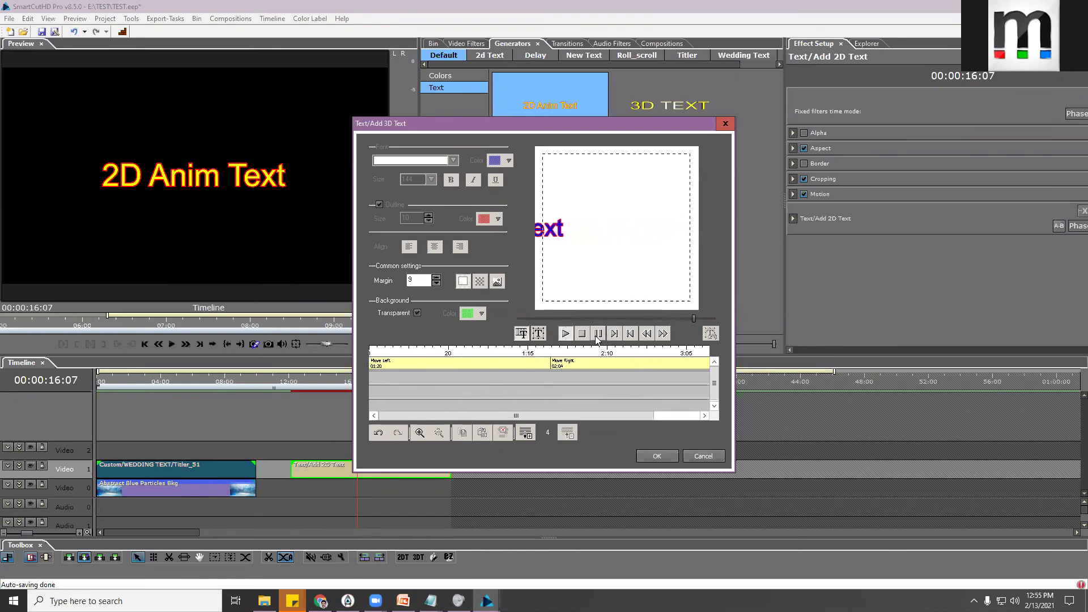
{"action": "left_click", "coordinate": [663, 455]}
Play the edited 2D title from its start on the timeline to review its entrance and exit
{"action": "left_click_drag", "start_coordinate": [320, 382], "coordinate": [289, 383]}
{"action": "key", "text": "space"}
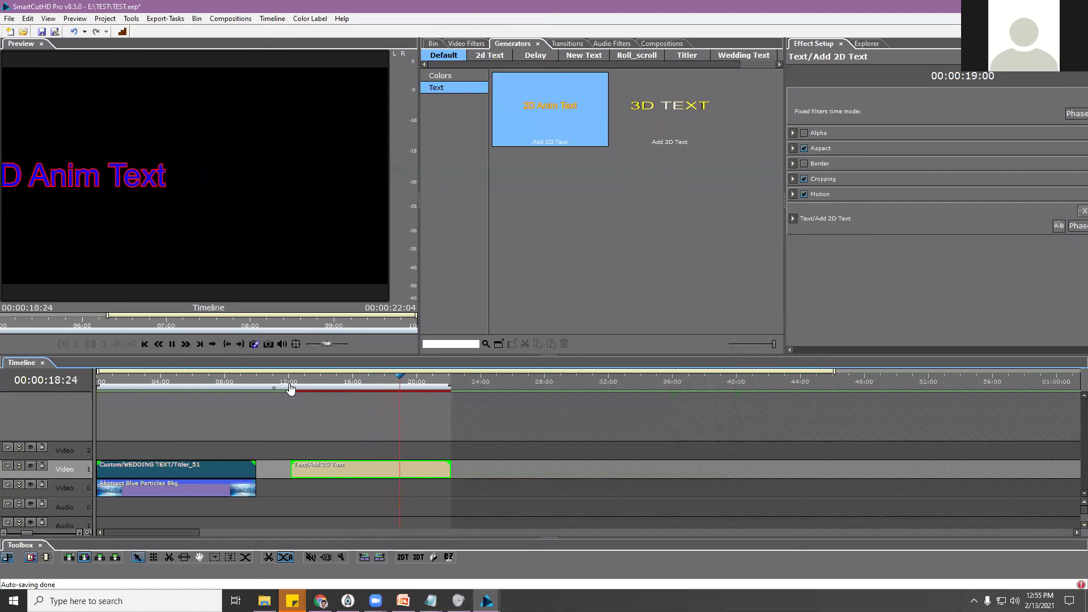
{"action": "key", "text": "space"}
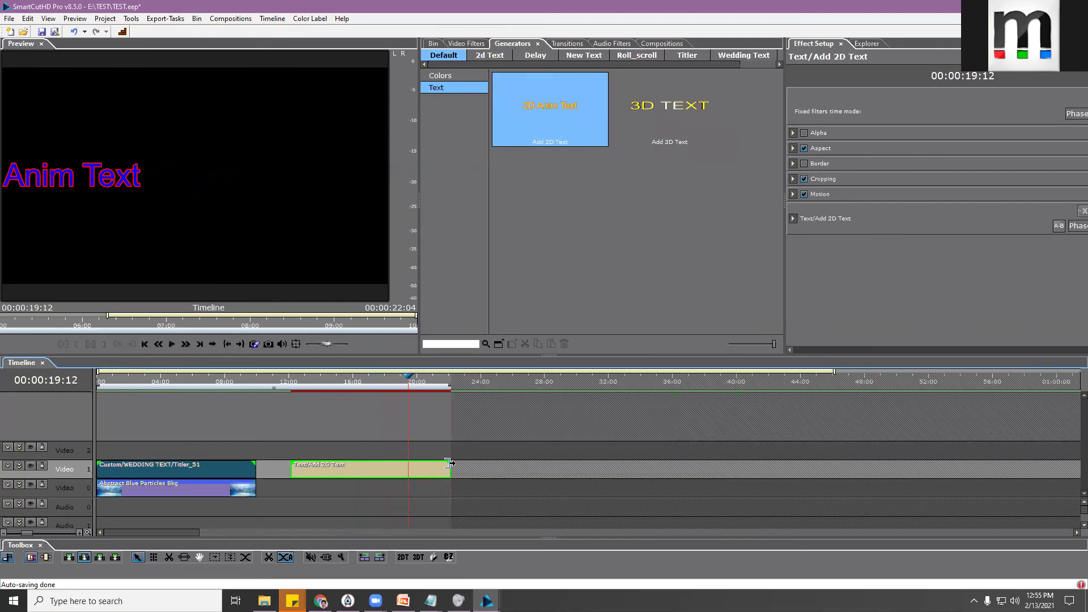
Try trimming the 2D title clip to end at about 16:06, play it and check its transitions in the text editor
{"action": "left_click_drag", "start_coordinate": [451, 462], "coordinate": [352, 462]}
{"action": "left_click", "coordinate": [289, 384]}
{"action": "key", "text": "space"}
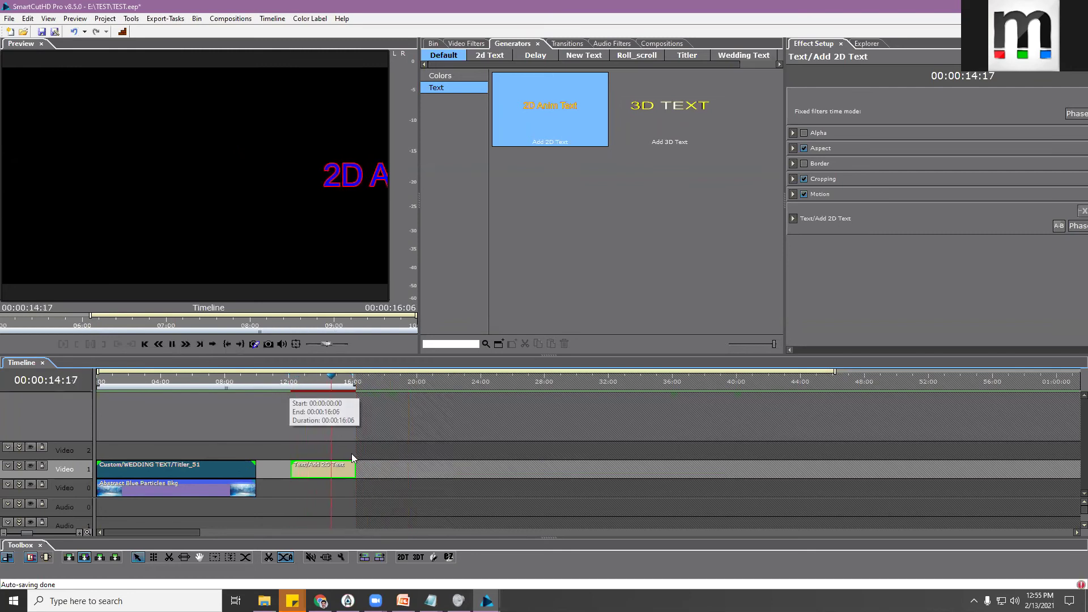
{"action": "key", "text": "space"}
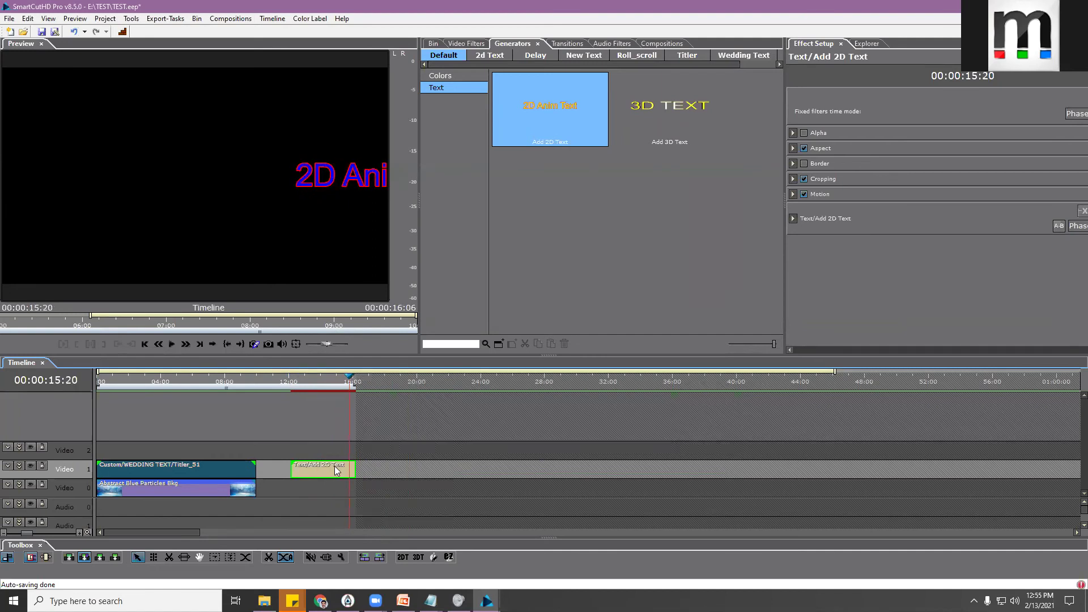
{"action": "double_click", "coordinate": [335, 466]}
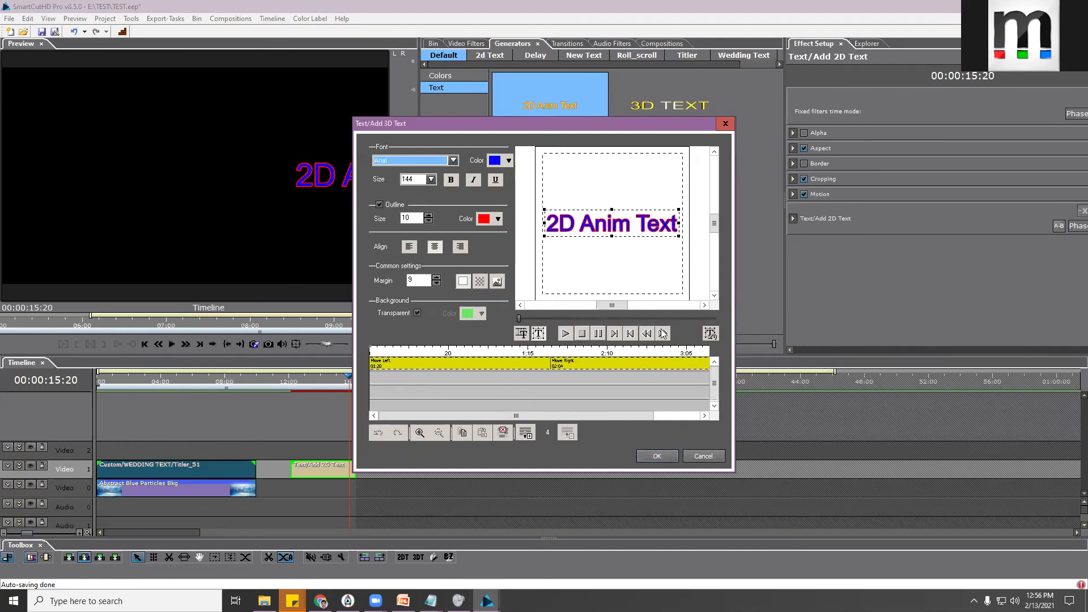
{"action": "left_click", "coordinate": [660, 456]}
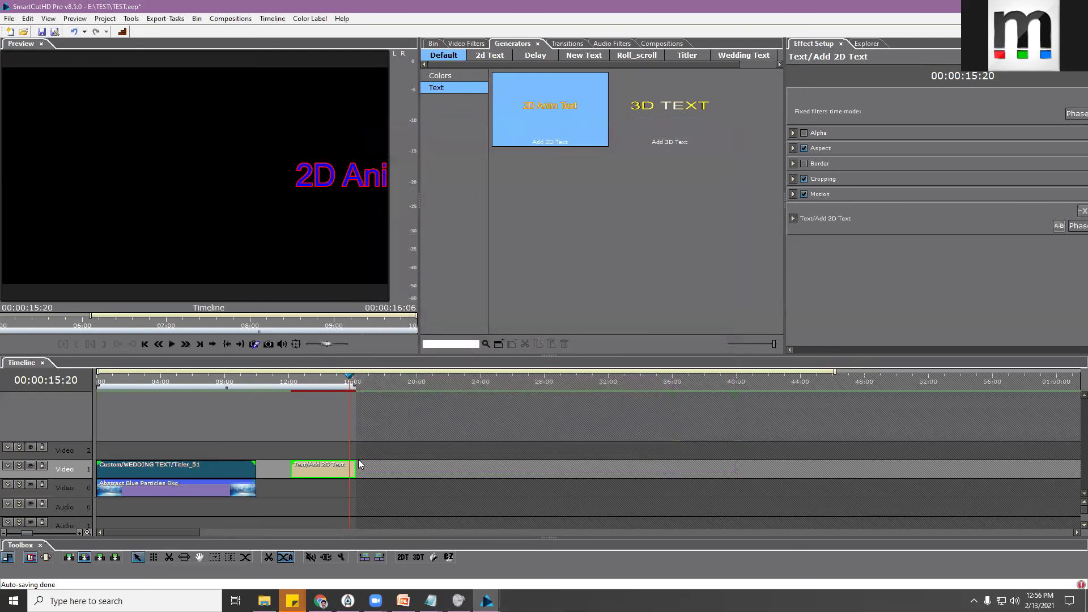
Play the 2D title at its restored length, ending at 22:04, from its start on the timeline
{"action": "mouse_move", "coordinate": [308, 383]}
{"action": "left_mouse_down"}
{"action": "mouse_move", "coordinate": [284, 375]}
{"action": "mouse_move", "coordinate": [296, 376]}
{"action": "left_mouse_up"}
{"action": "key", "text": "space"}
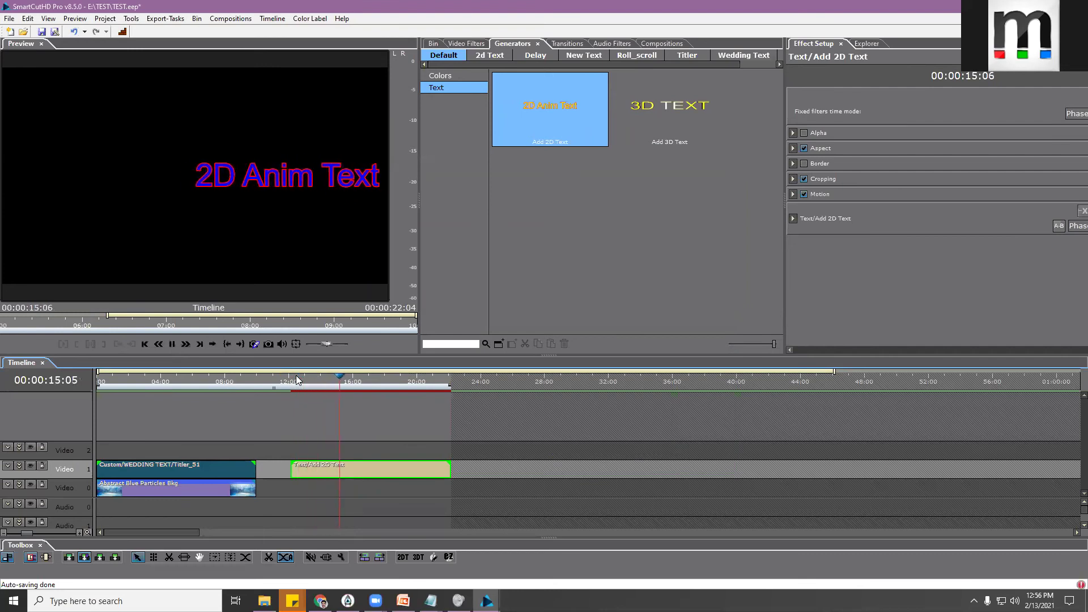
{"action": "key", "text": "space"}
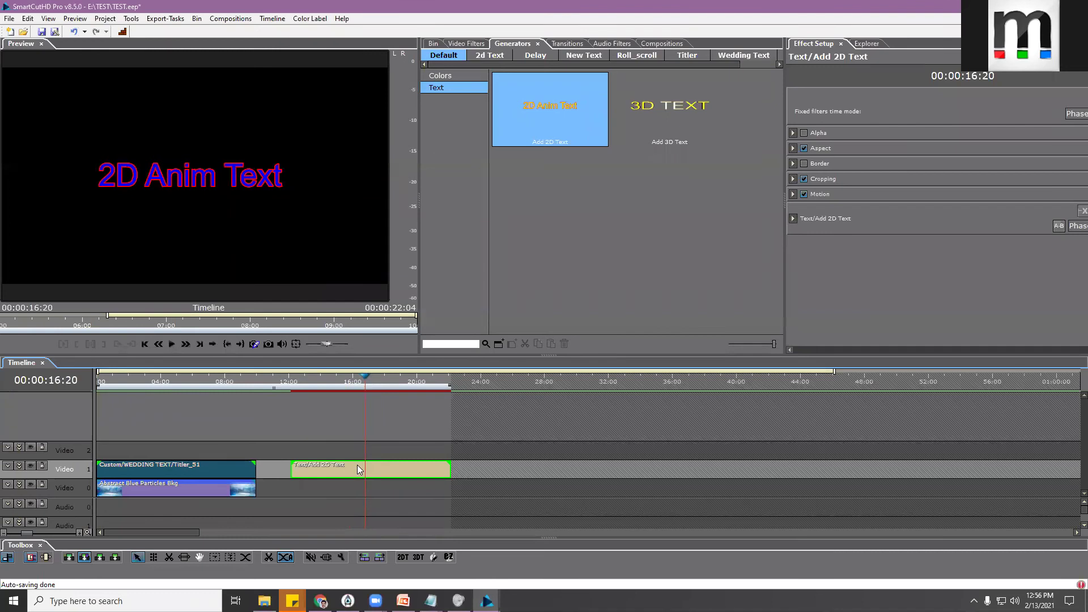
Move the title text down to the bottom edge of the safe area, accept it and play the clip from its start
{"action": "double_click", "coordinate": [357, 468]}
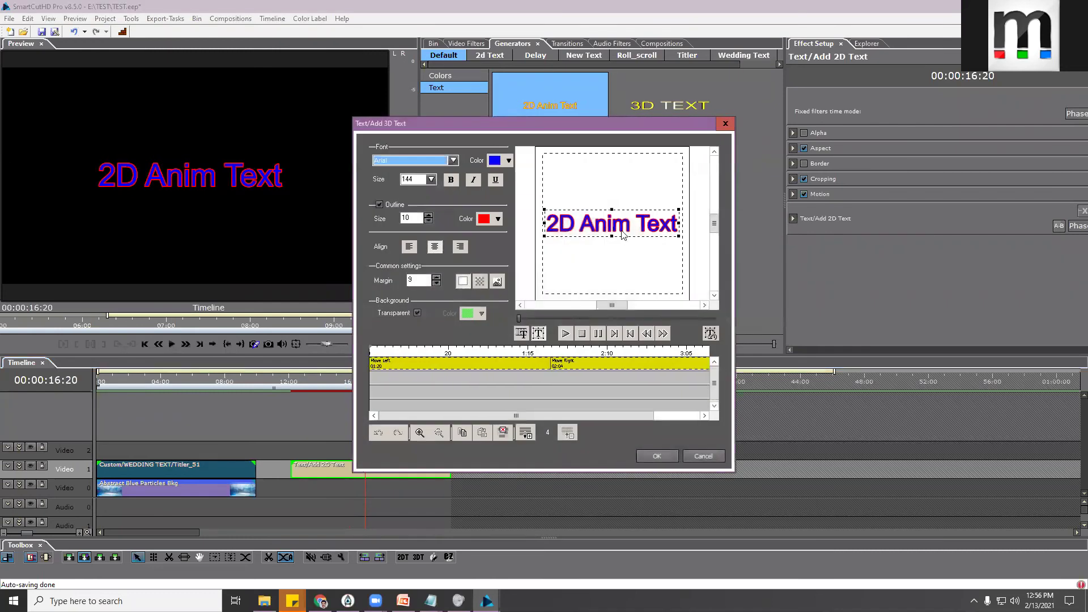
{"action": "left_click_drag", "start_coordinate": [621, 267], "coordinate": [621, 290]}
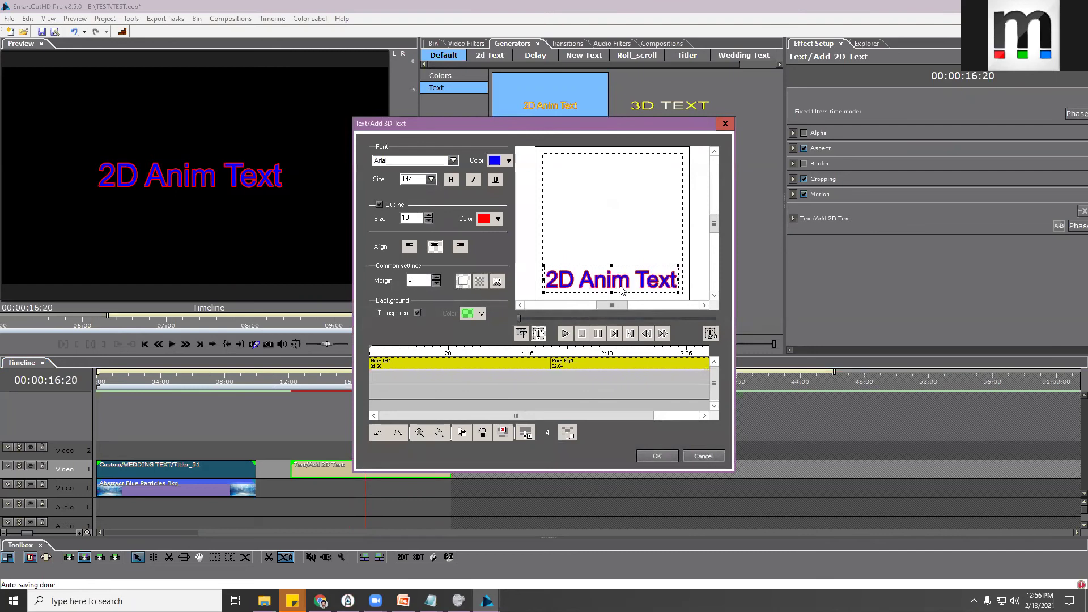
{"action": "left_click", "coordinate": [657, 456]}
{"action": "left_click", "coordinate": [293, 378]}
{"action": "key", "text": "space"}
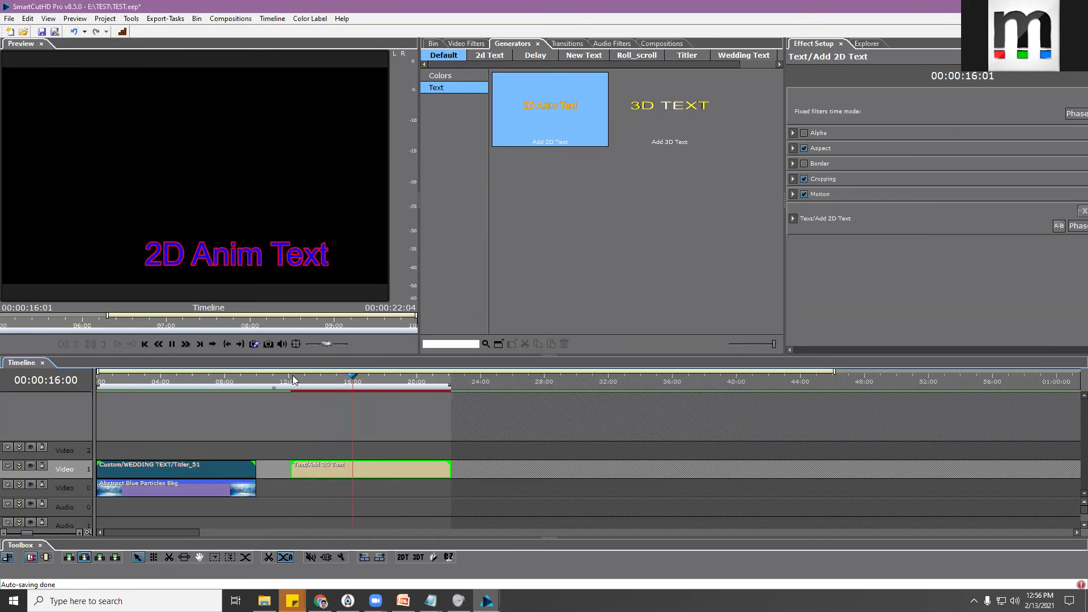
{"action": "key", "text": "space"}
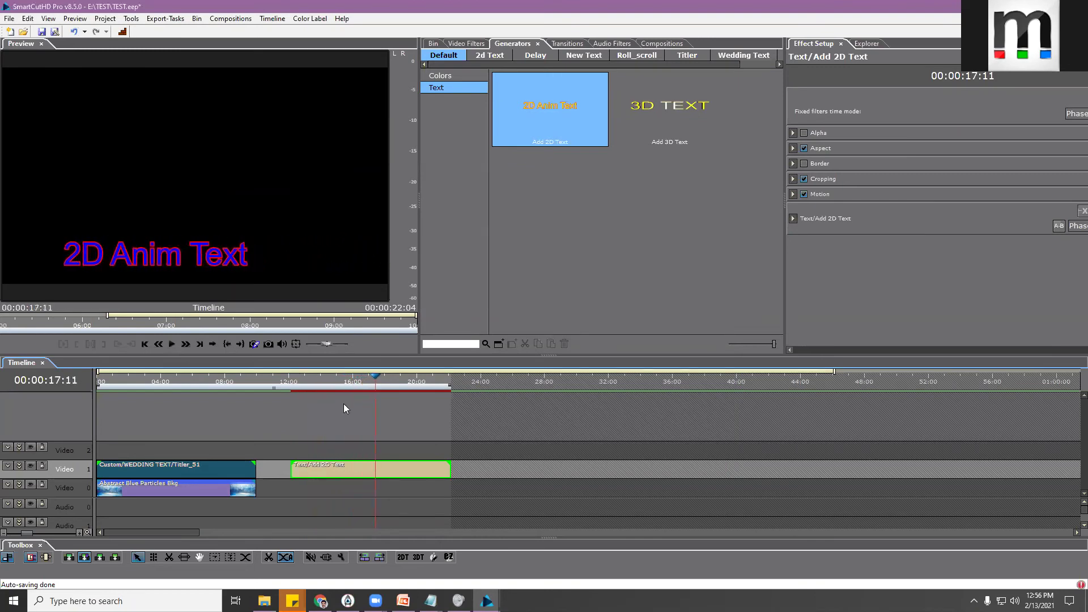
Nudge the title text slightly to the right along the bottom edge of the safe area in the text editor
{"action": "double_click", "coordinate": [395, 473]}
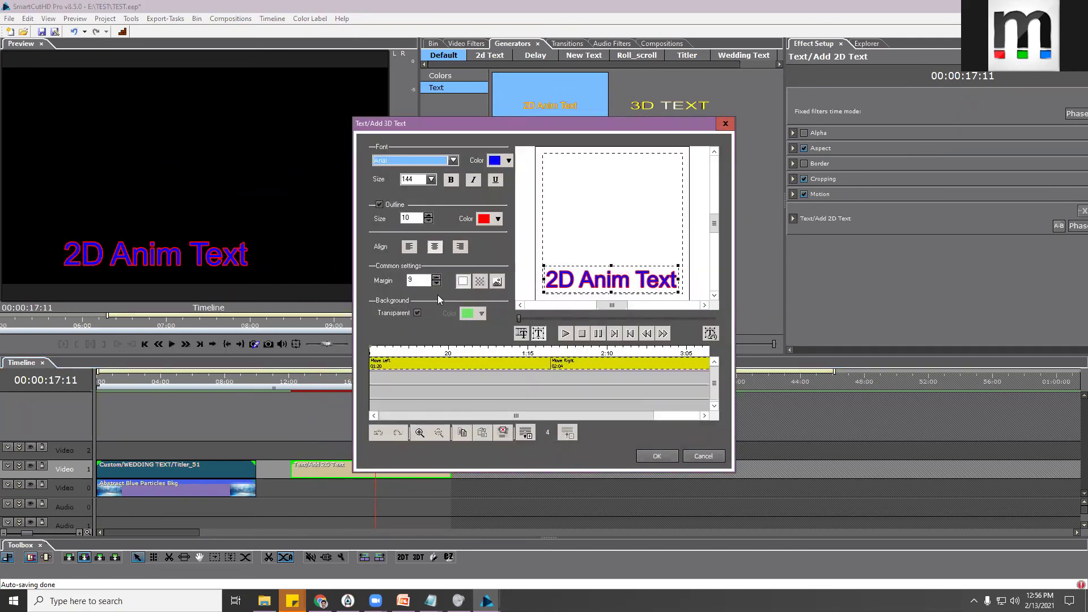
{"action": "left_click", "coordinate": [631, 282]}
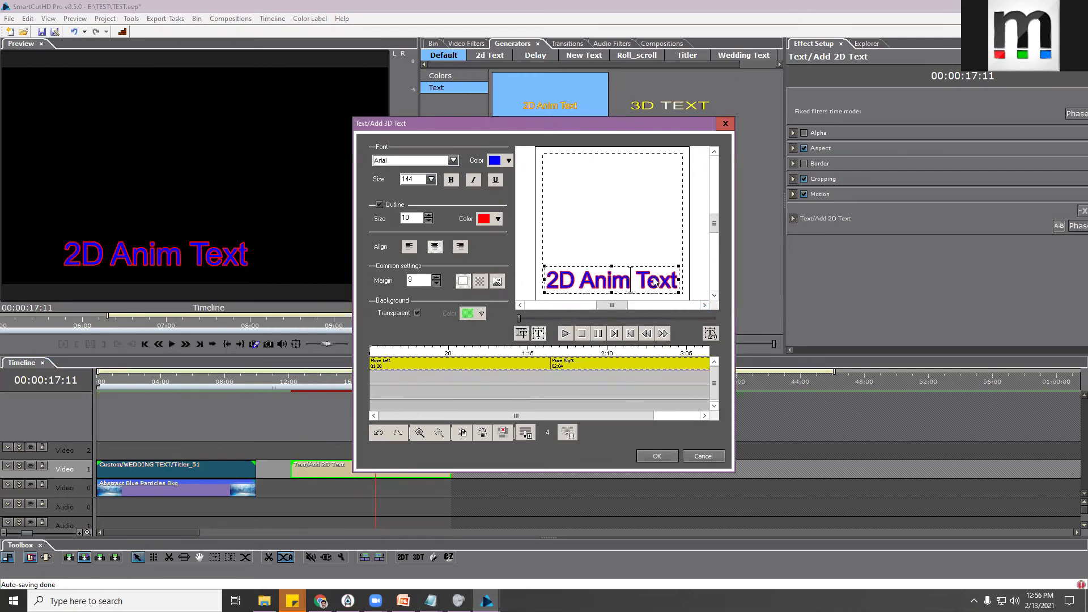
{"action": "left_click_drag", "start_coordinate": [654, 281], "coordinate": [636, 295]}
Set the title's in transition to Move Up and its out transition to Move Down, and close the text editor
{"action": "double_click", "coordinate": [450, 364]}
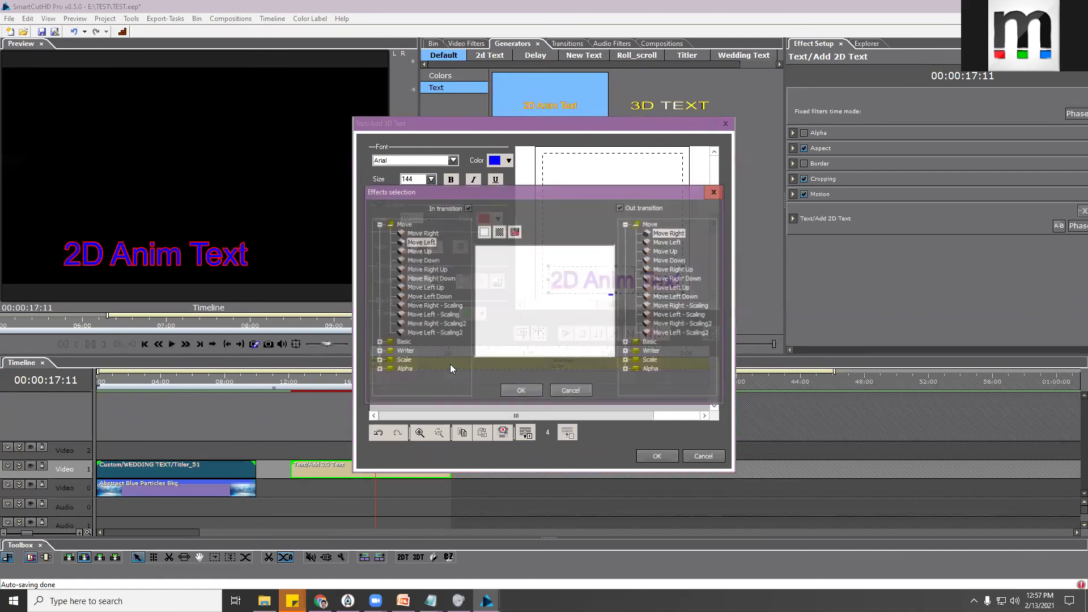
{"action": "left_click", "coordinate": [420, 251]}
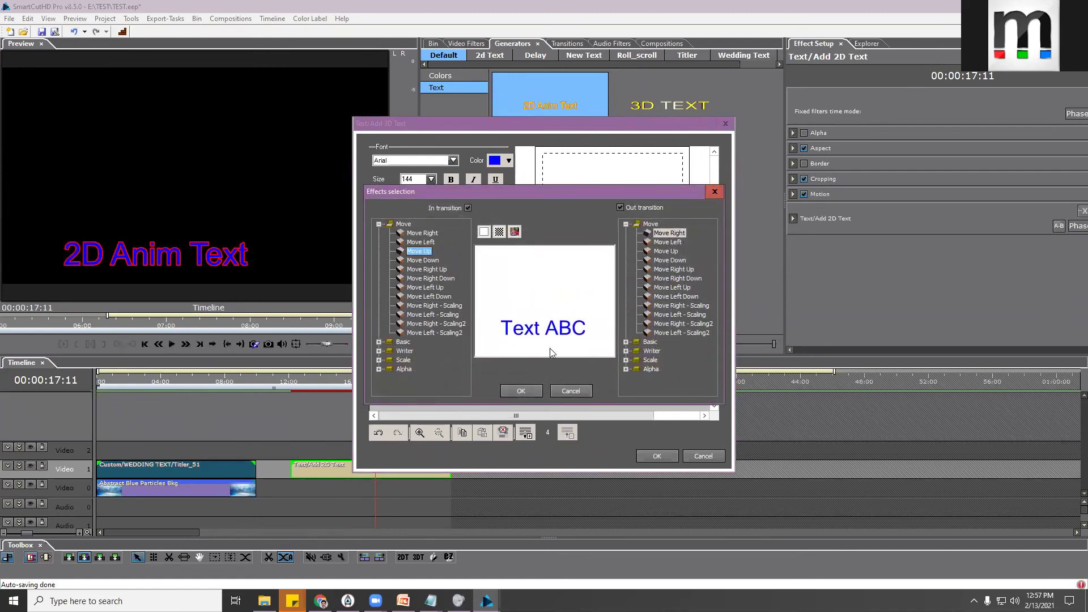
{"action": "left_click", "coordinate": [680, 261]}
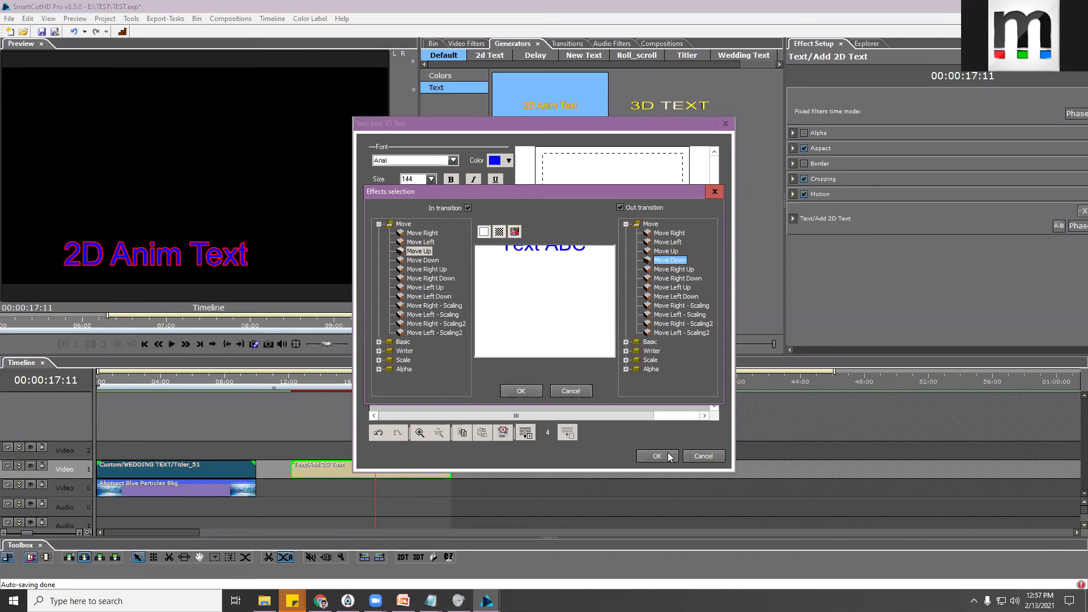
{"action": "left_click", "coordinate": [555, 391]}
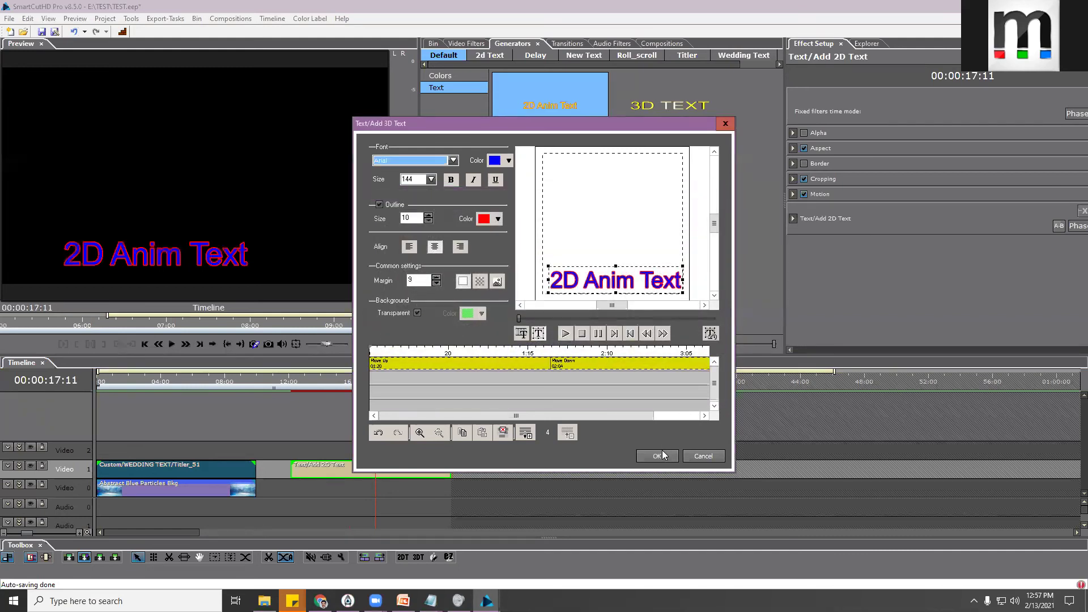
{"action": "left_click", "coordinate": [704, 455]}
Play the timeline to preview the titles, including the wedding title over the particle background
{"action": "left_click_drag", "start_coordinate": [291, 376], "coordinate": [289, 377]}
{"action": "key", "text": "space"}
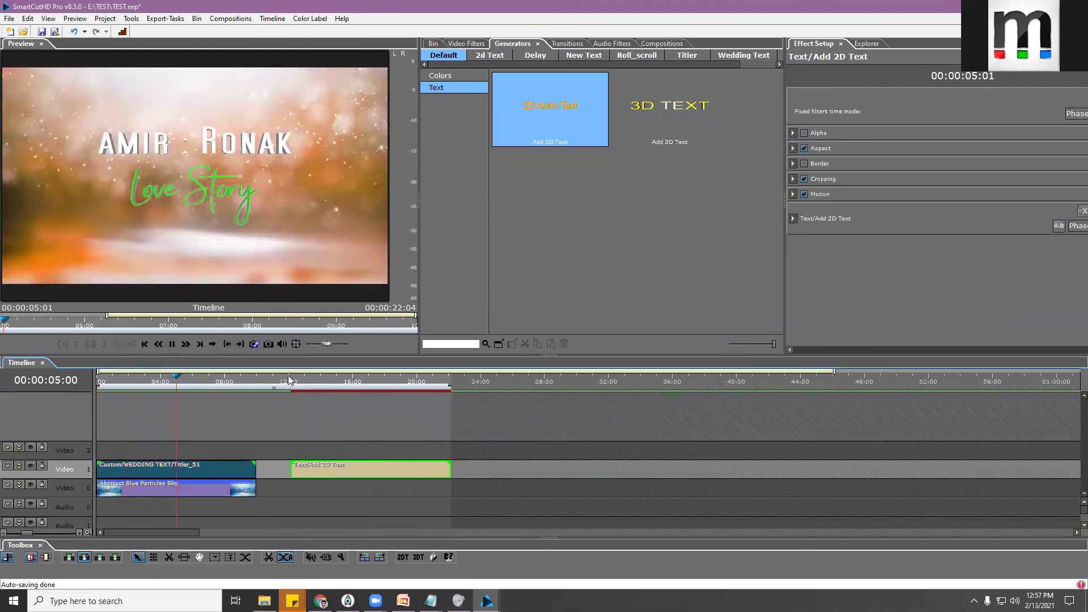
{"action": "key", "text": "space"}
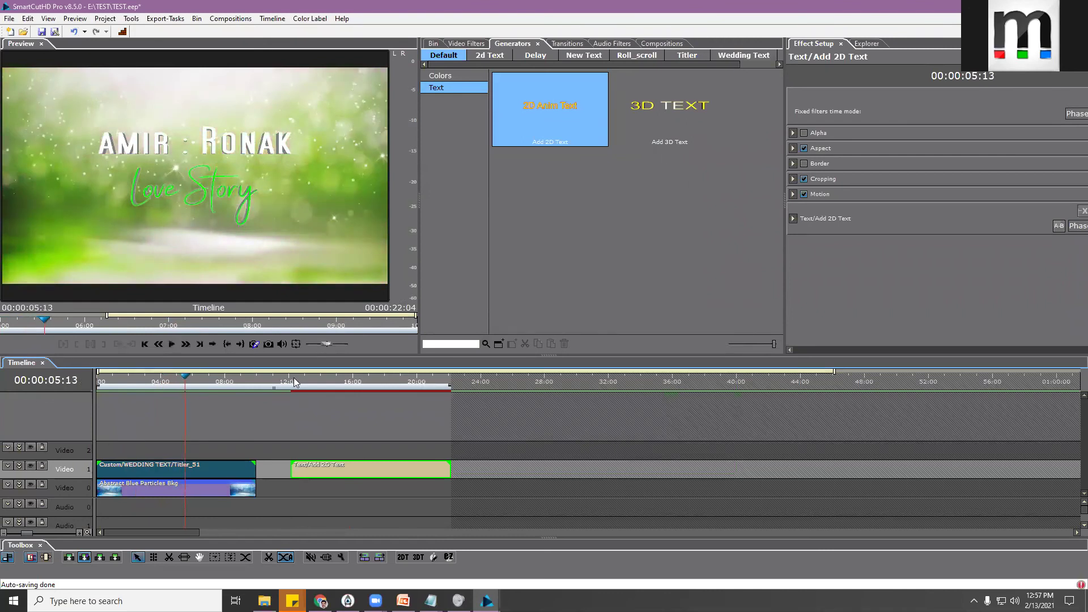
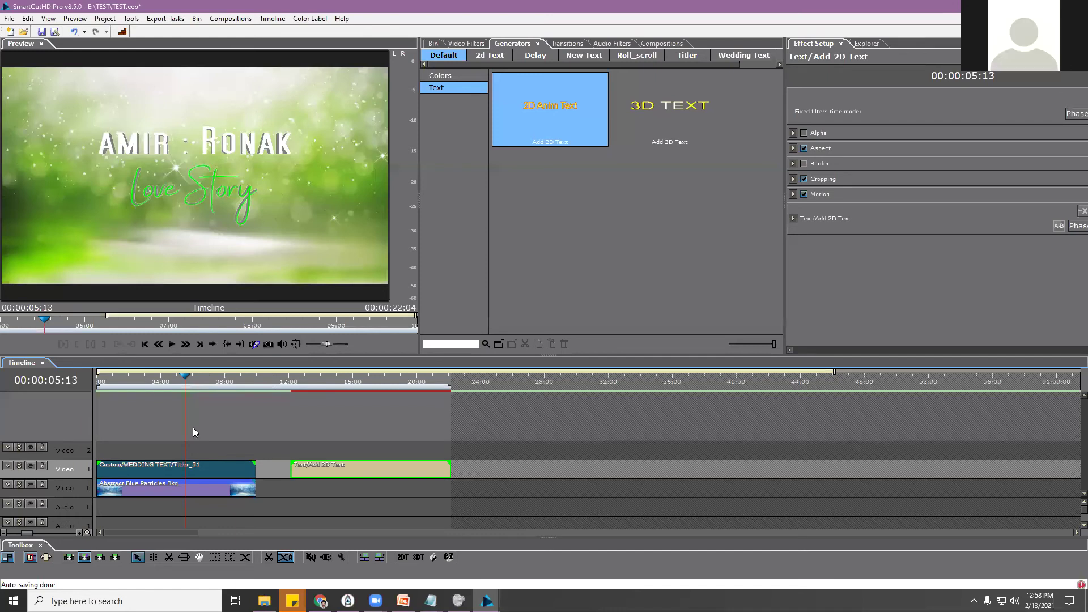
Delete the wedding title, the 2D title and the Abstract Blue Particles Bkg clip from the timeline
{"action": "left_click_drag", "start_coordinate": [182, 416], "coordinate": [356, 474]}
{"action": "key", "text": "Delete"}
{"action": "left_click", "coordinate": [182, 489]}
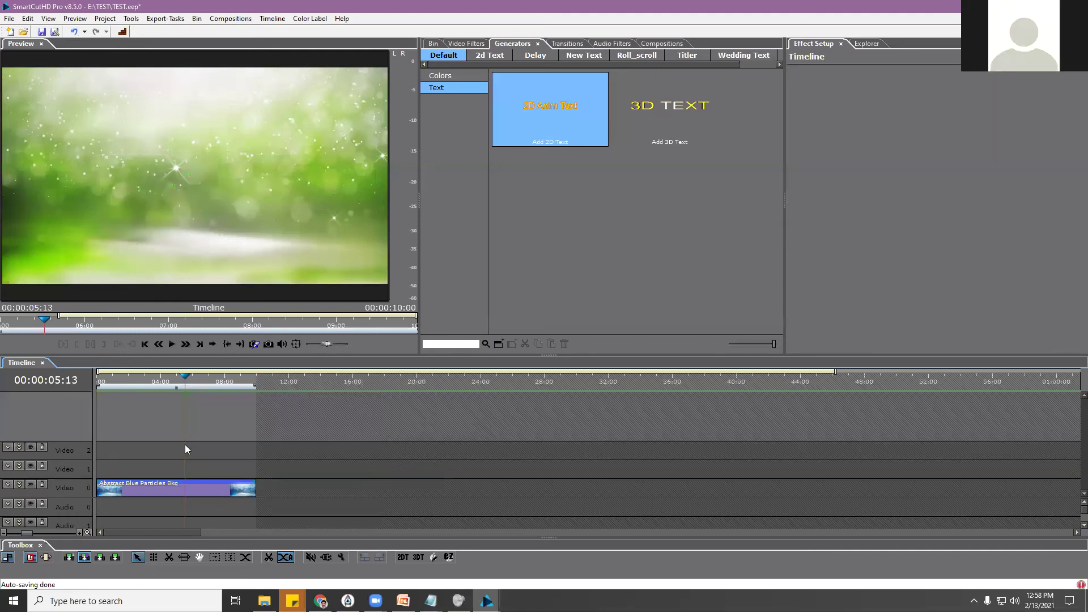
{"action": "key", "text": "Delete"}
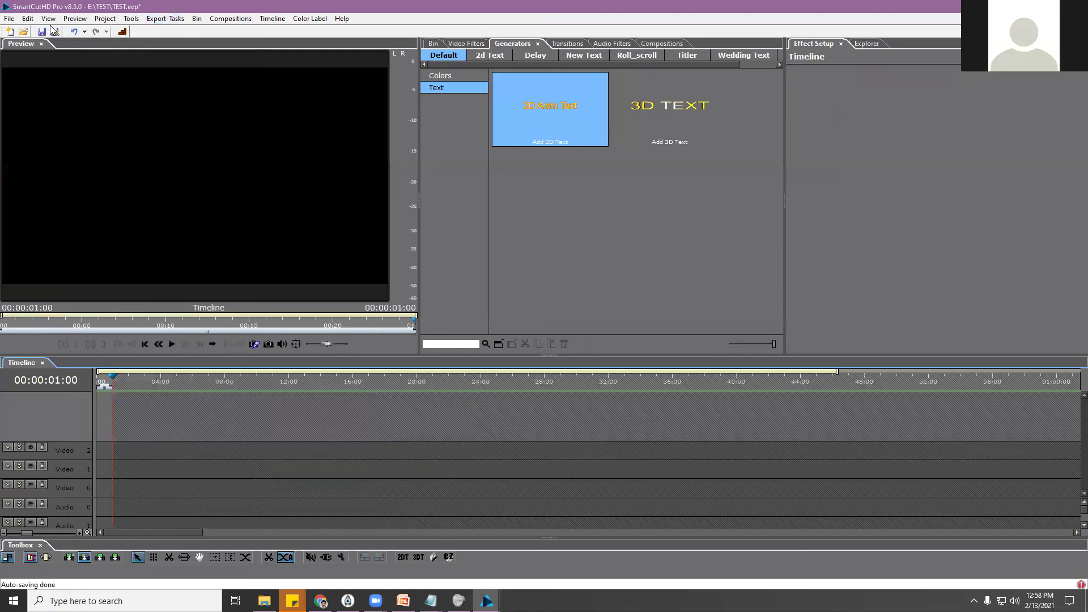
Change the workspace layout to bring the bin forward and add a new folder to the bin
{"action": "left_click", "coordinate": [49, 18]}
{"action": "left_click", "coordinate": [68, 32]}
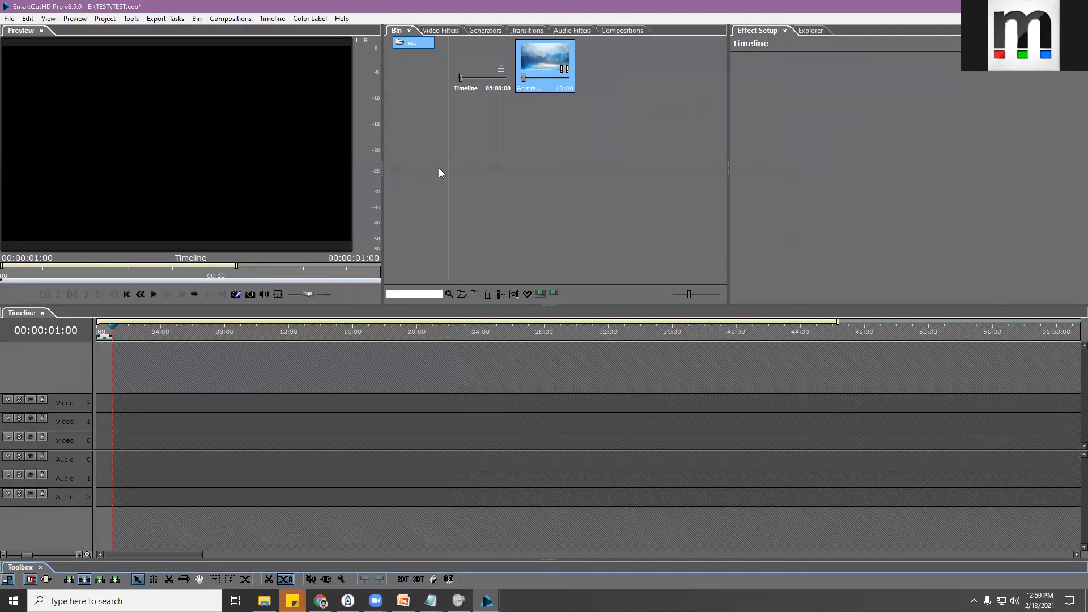
{"action": "right_click", "coordinate": [427, 129]}
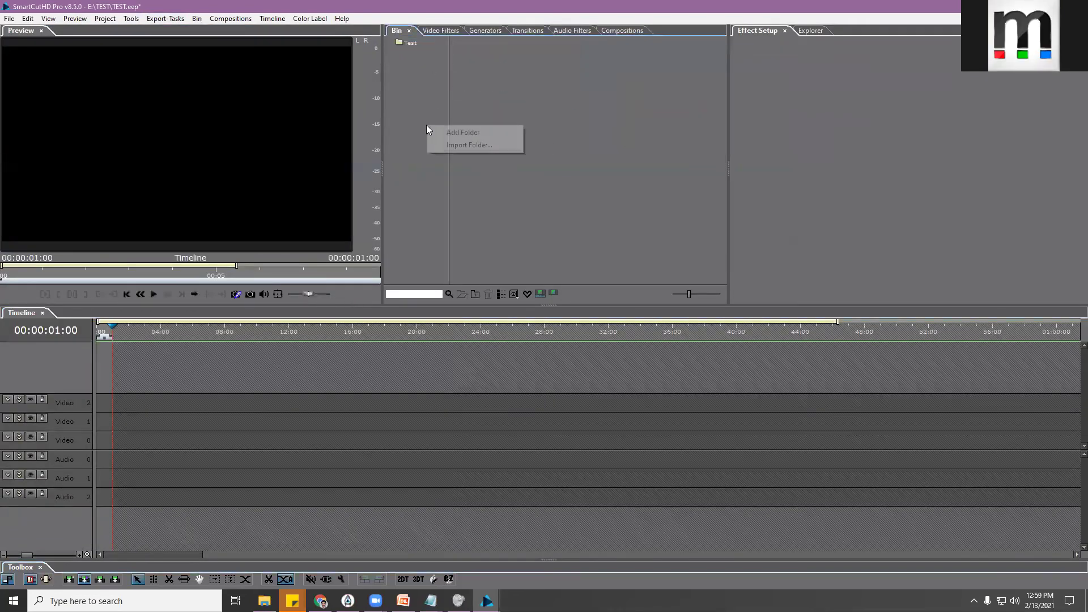
{"action": "left_click", "coordinate": [462, 132]}
Import Boy 02–05, Couple 01–05 and Girl 02–05 from X:\SceneCutHD Content\Footage\Couples New Hd into the new bin folder
{"action": "right_click", "coordinate": [498, 104]}
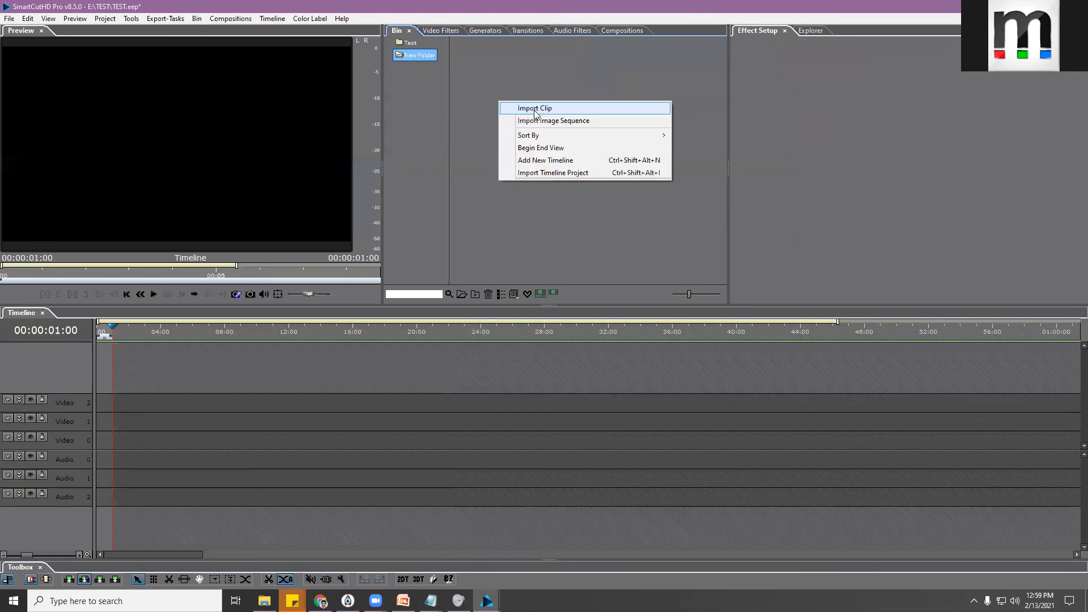
{"action": "left_click", "coordinate": [647, 110]}
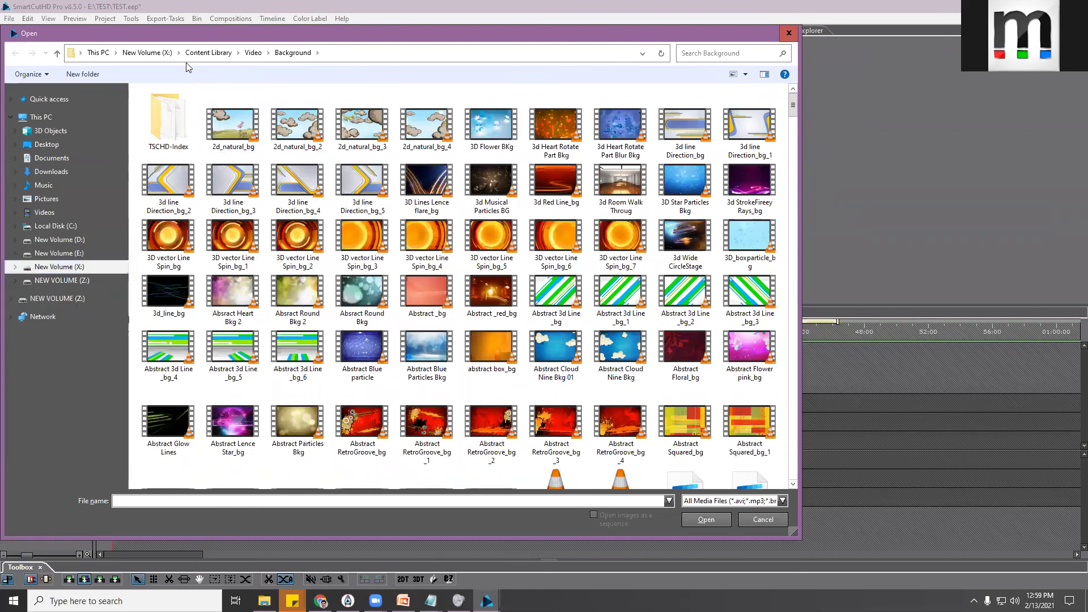
{"action": "left_click", "coordinate": [148, 52]}
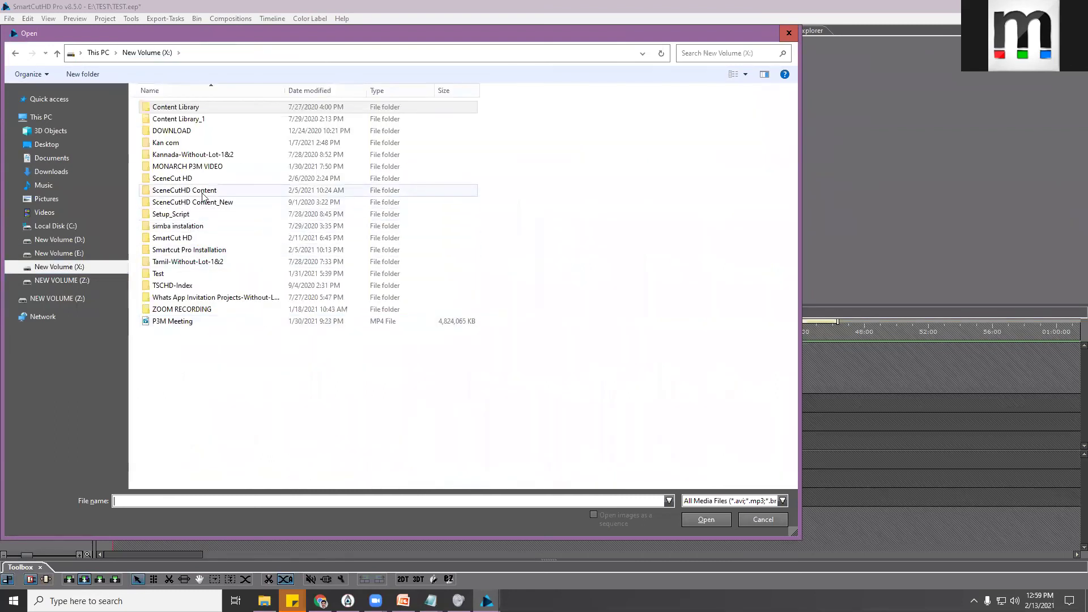
{"action": "left_click", "coordinate": [221, 191]}
{"action": "double_click", "coordinate": [220, 191]}
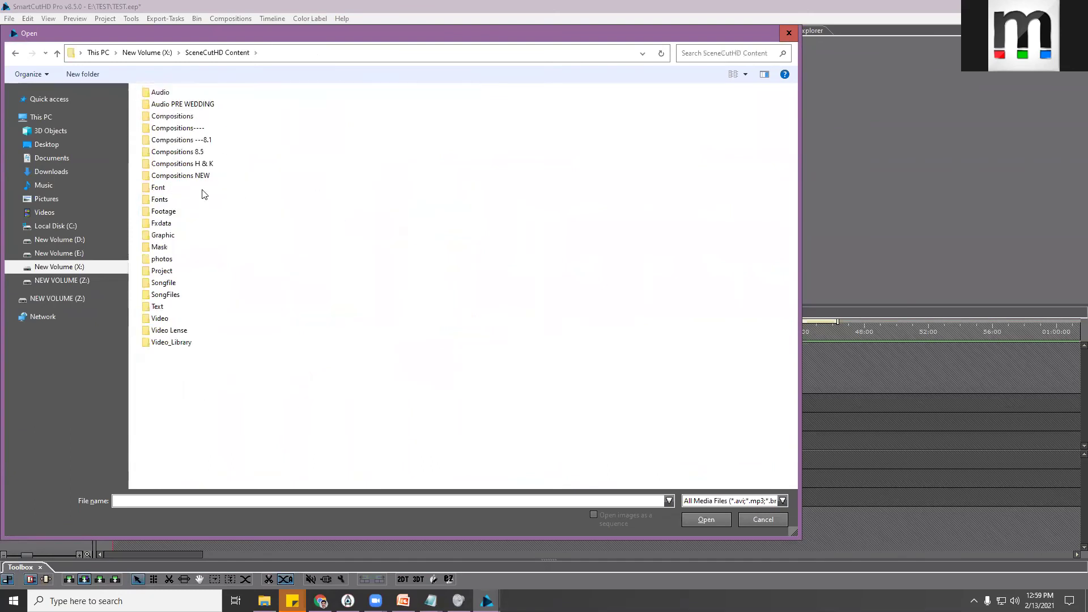
{"action": "left_click", "coordinate": [173, 214]}
{"action": "double_click", "coordinate": [173, 218]}
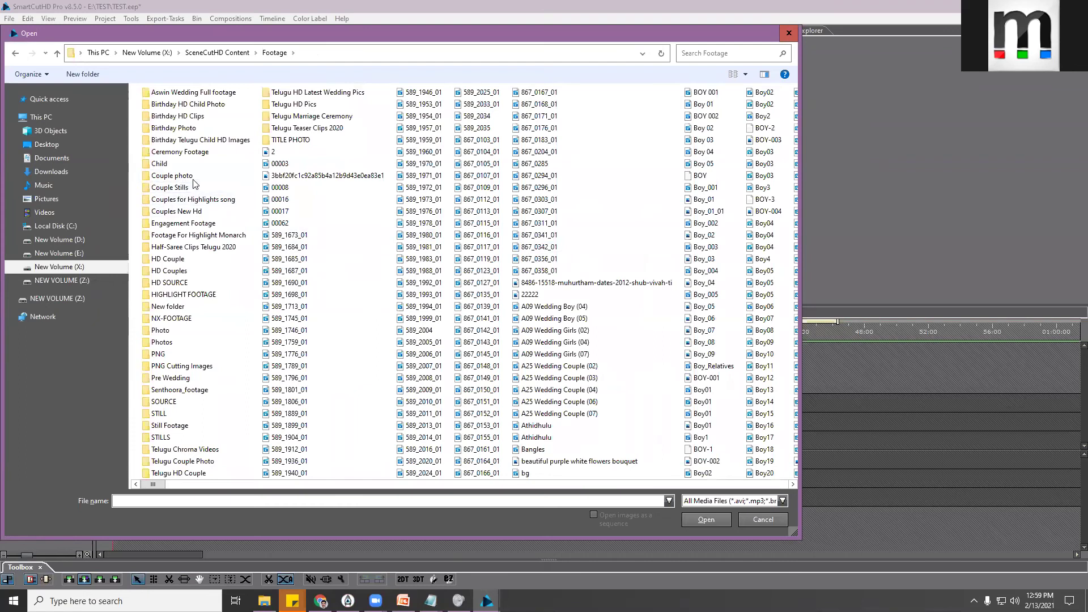
{"action": "double_click", "coordinate": [183, 214]}
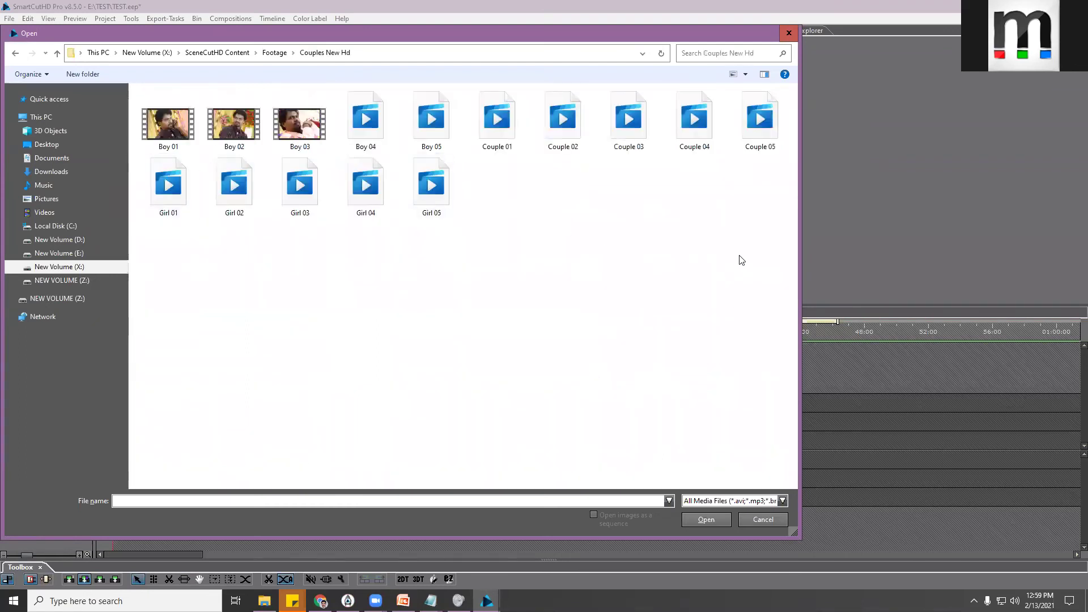
{"action": "left_click_drag", "start_coordinate": [749, 259], "coordinate": [203, 82]}
{"action": "left_click", "coordinate": [697, 522]}
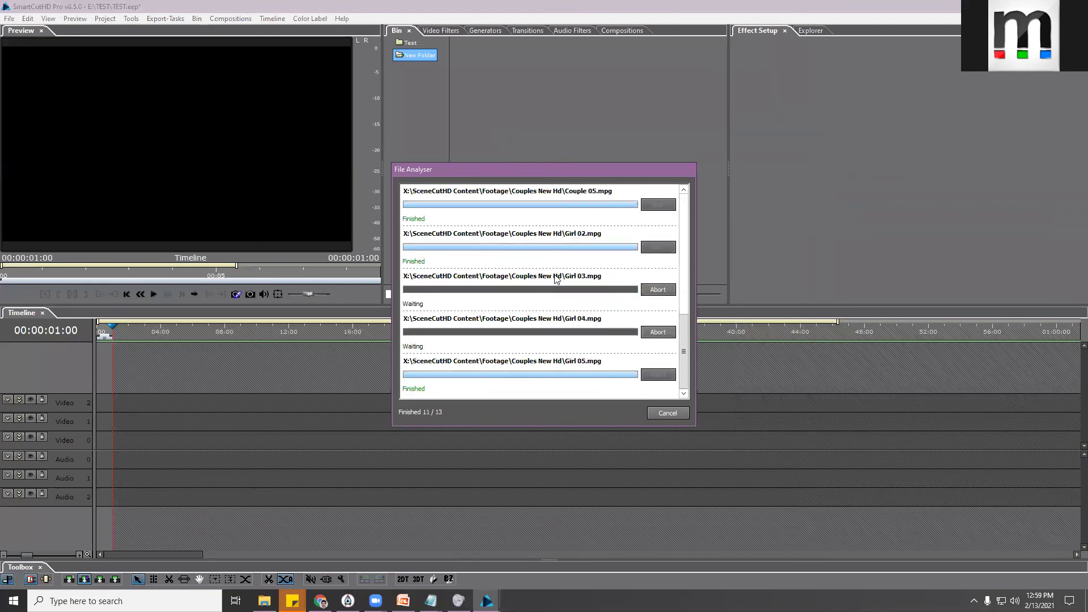
Place the Couple 02 clip at the start of Video 0 and change the project settings to match it
{"action": "left_click", "coordinate": [615, 245]}
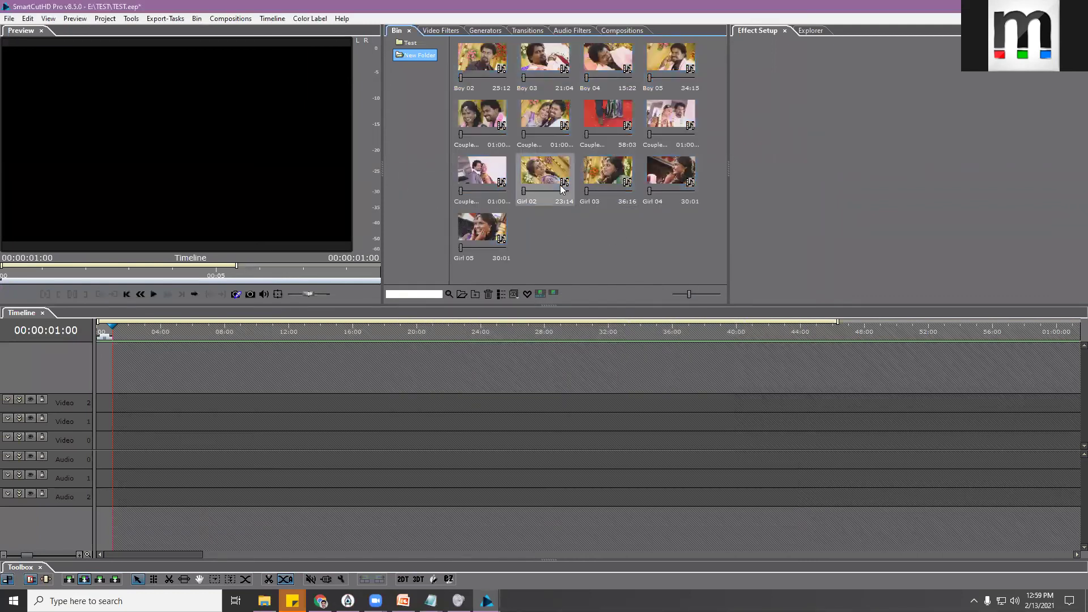
{"action": "left_click_drag", "start_coordinate": [544, 116], "coordinate": [103, 438]}
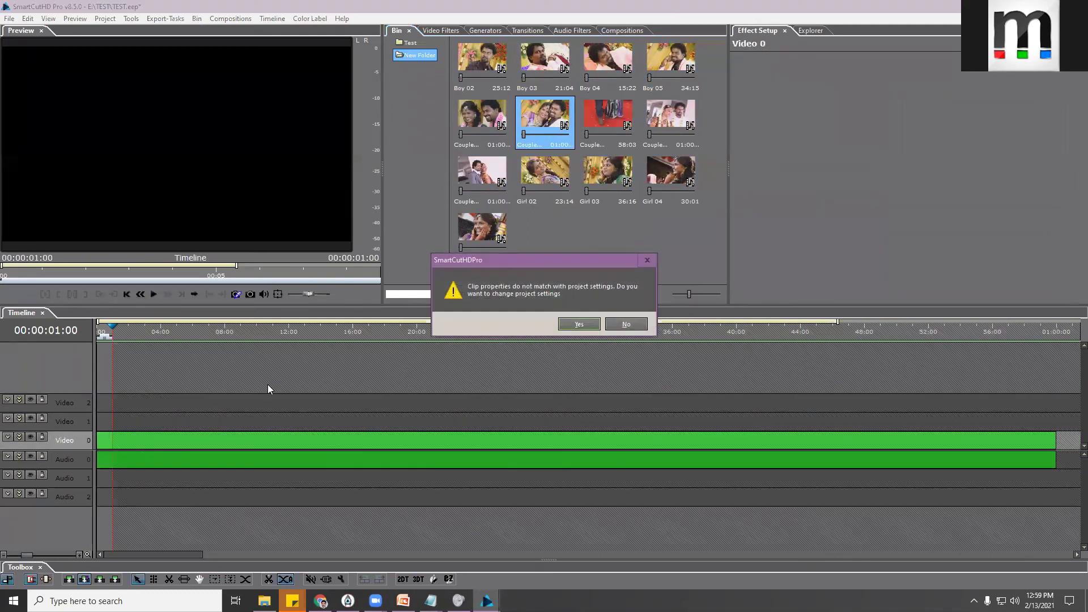
{"action": "left_click", "coordinate": [578, 324]}
Split Couple 02 at 00:00:25:01 and delete the part before the cut
{"action": "left_click_drag", "start_coordinate": [141, 330], "coordinate": [499, 343]}
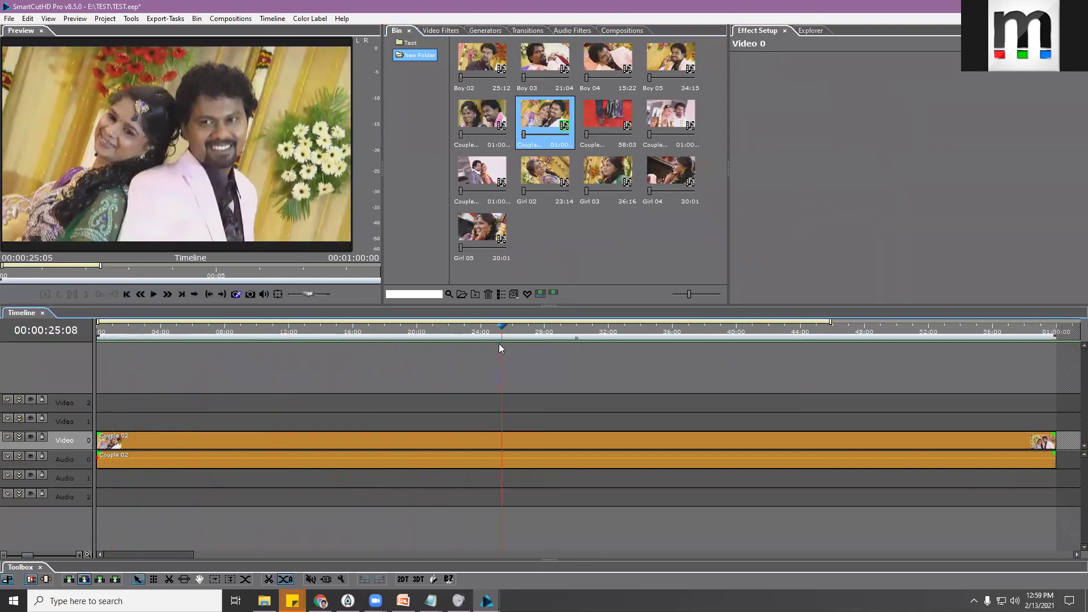
{"action": "left_click", "coordinate": [496, 441]}
{"action": "right_click", "coordinate": [496, 441]}
{"action": "key", "text": "s"}
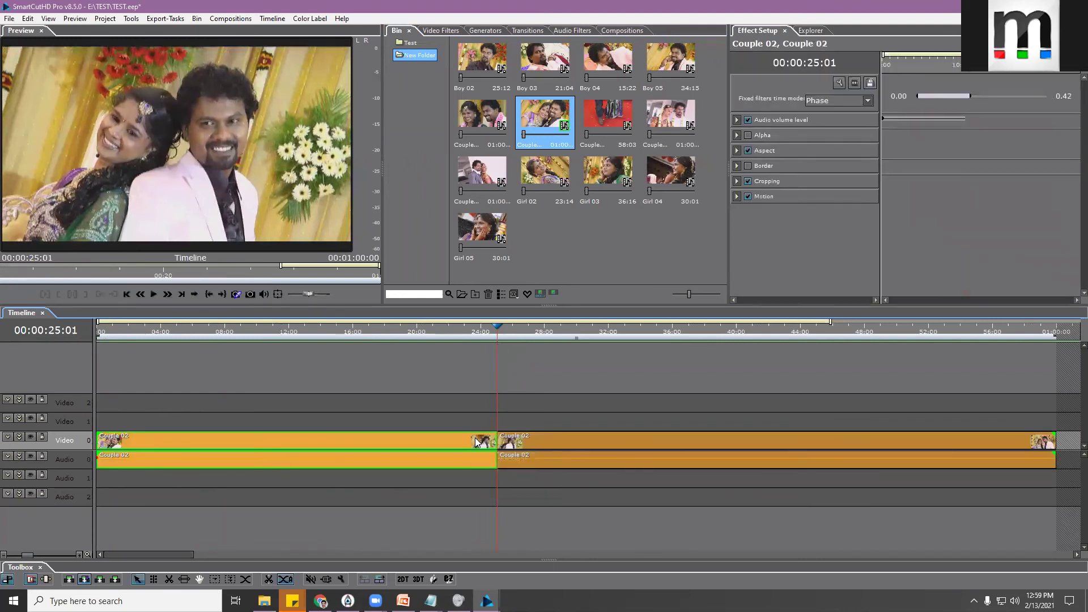
{"action": "key", "text": "Delete"}
Split Couple 02 at 00:00:30:00, delete the part after the cut and remove the empty gap before the remaining clip
{"action": "left_click_drag", "start_coordinate": [498, 334], "coordinate": [577, 336]}
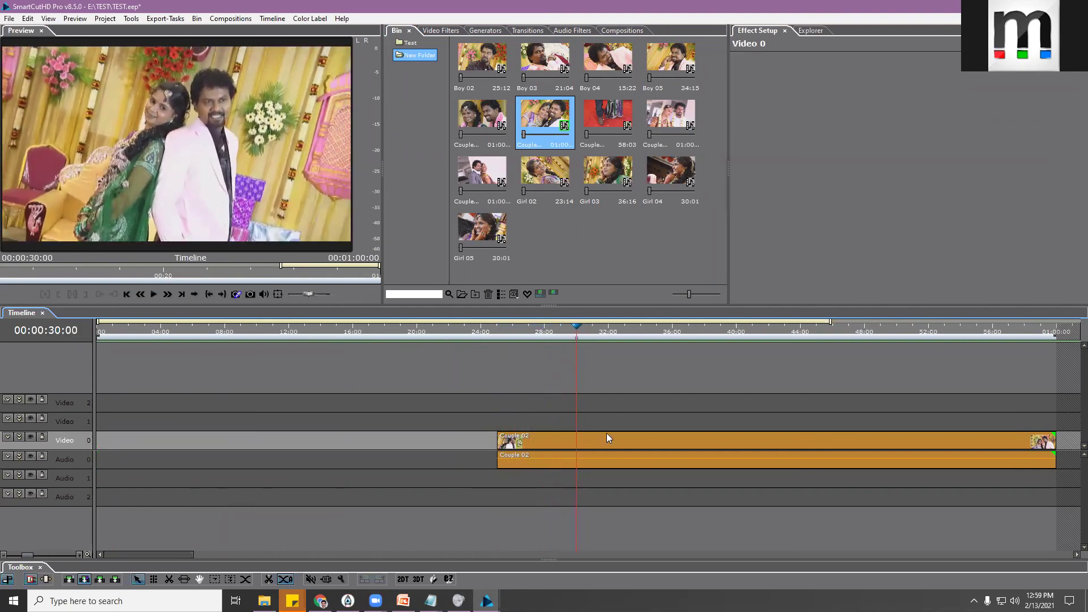
{"action": "left_click", "coordinate": [586, 440]}
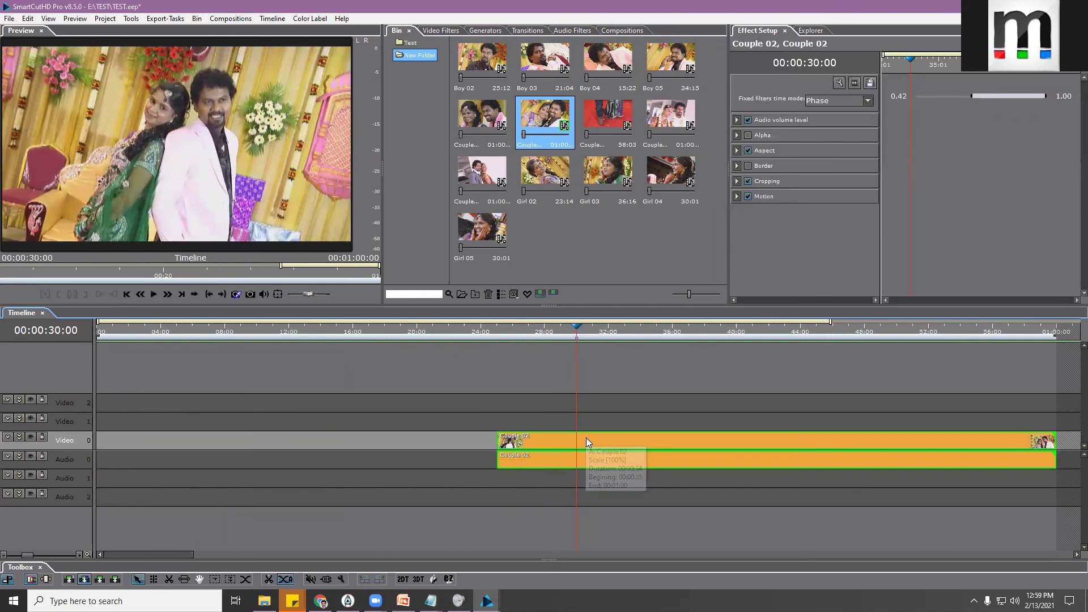
{"action": "key", "text": "c"}
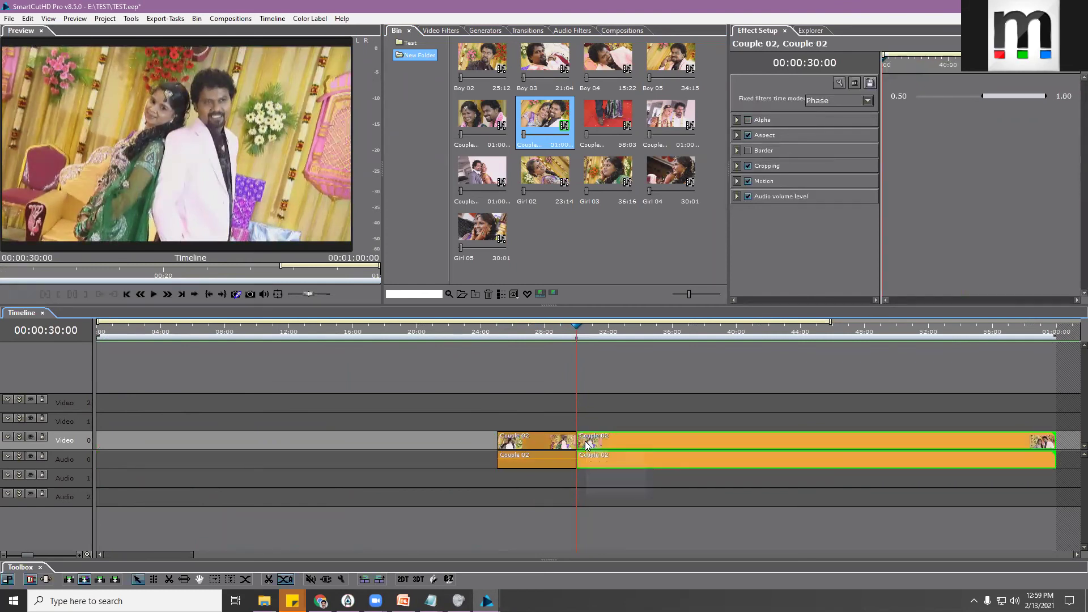
{"action": "key", "text": "Delete"}
{"action": "left_click", "coordinate": [454, 436]}
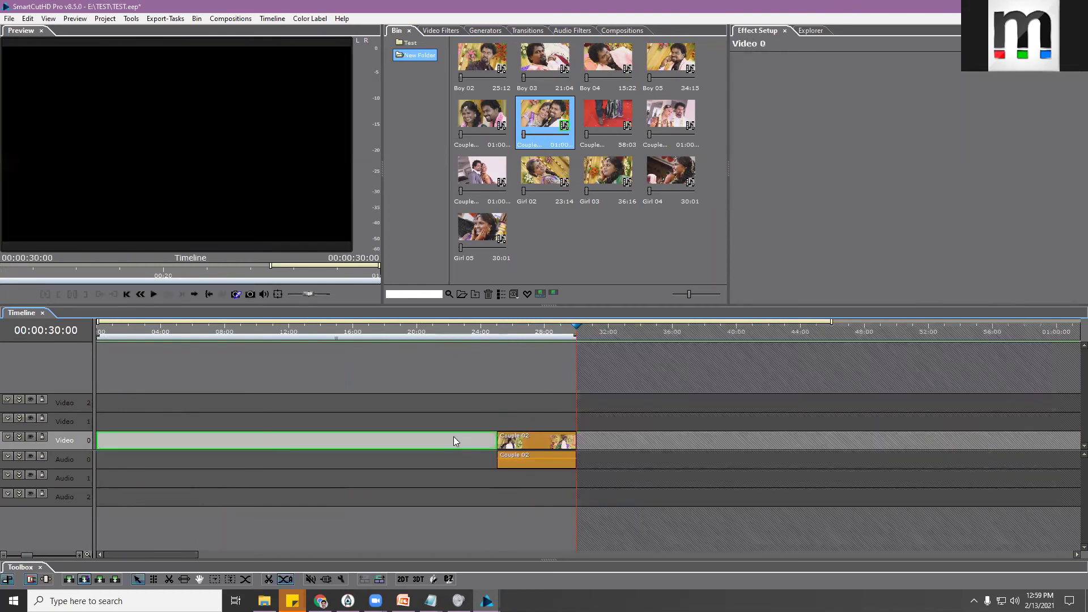
{"action": "key", "text": "Delete"}
Preview the opening frames of the trimmed Couple 02 clip
{"action": "left_click_drag", "start_coordinate": [141, 333], "coordinate": [106, 330]}
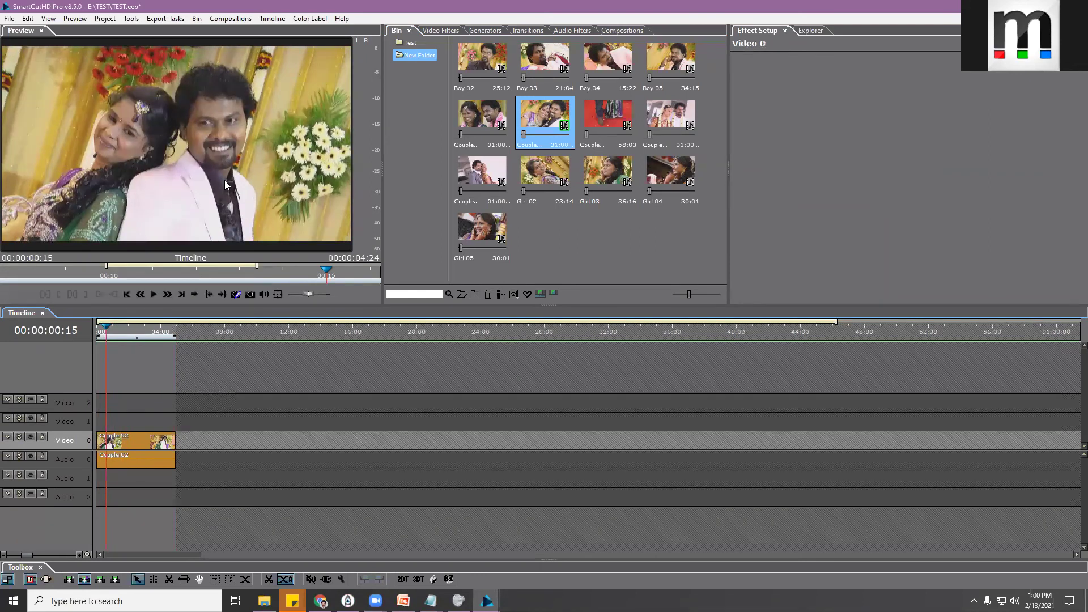
{"action": "key", "text": "space"}
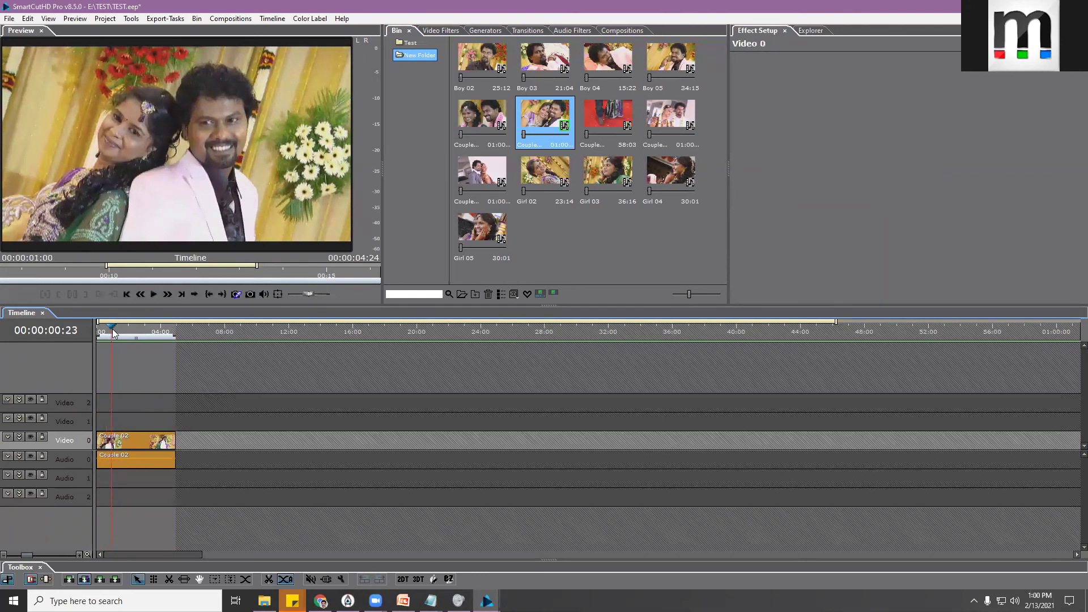
{"action": "left_click_drag", "start_coordinate": [126, 336], "coordinate": [104, 328]}
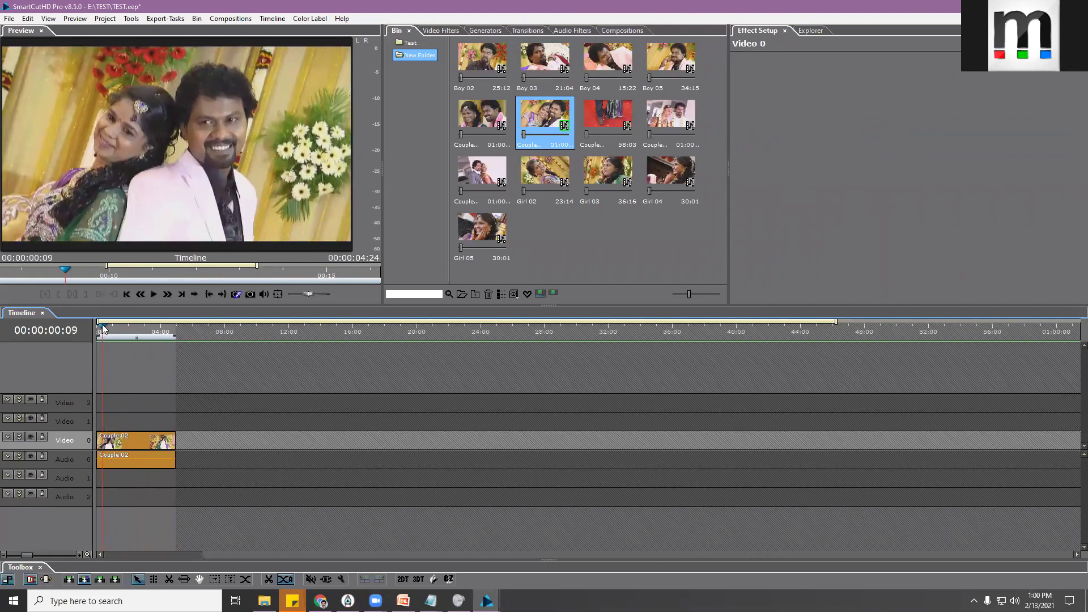
Add a Solid color generator on Video 1 right after Couple 02 and shorten it to end at 00:00:05:15
{"action": "left_click", "coordinate": [140, 434]}
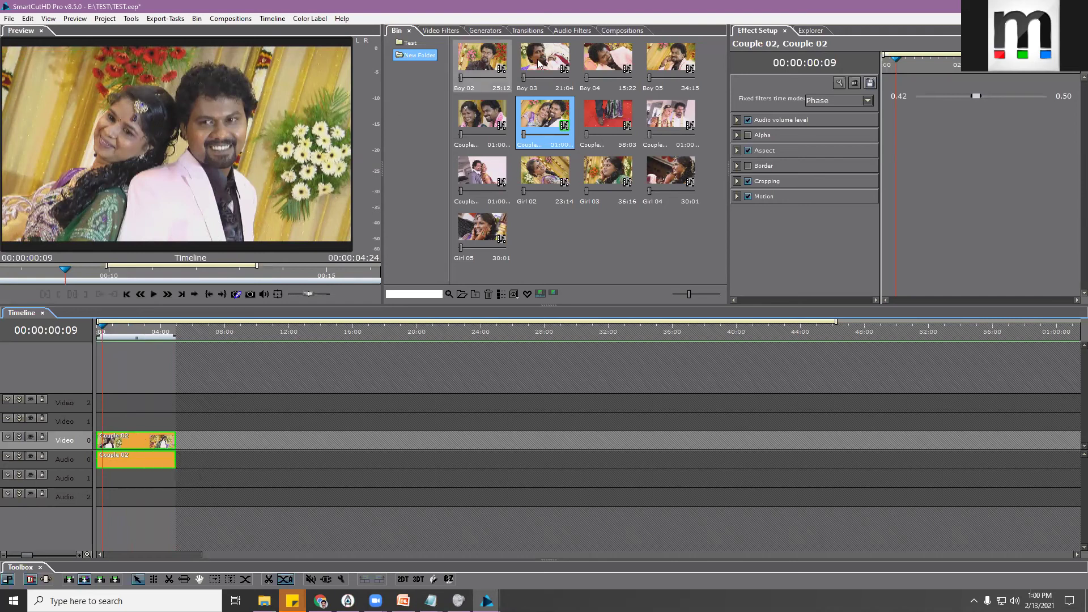
{"action": "left_click", "coordinate": [473, 31]}
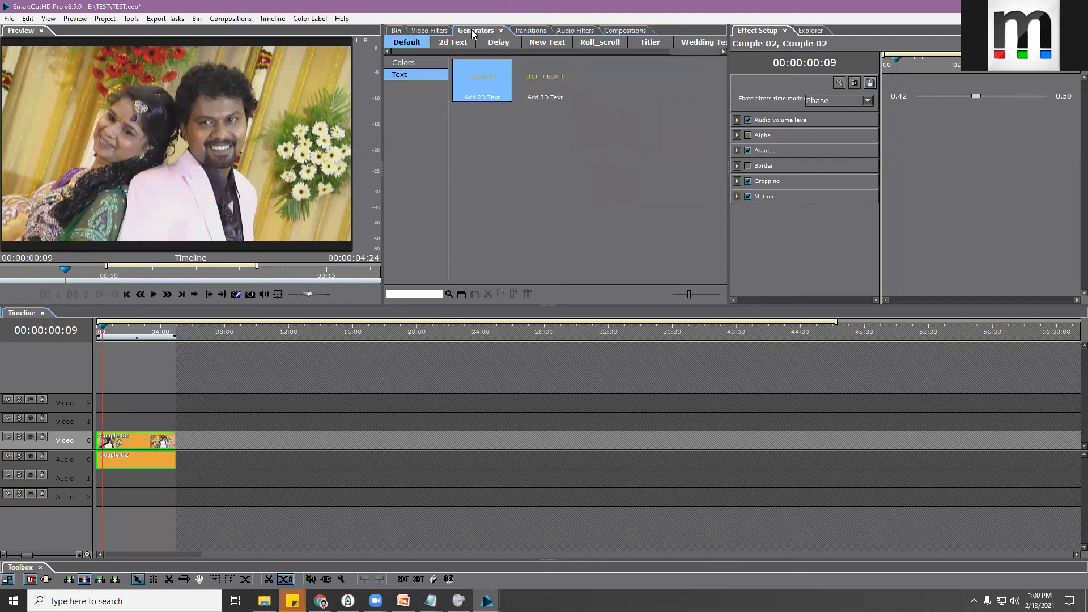
{"action": "left_click", "coordinate": [403, 63]}
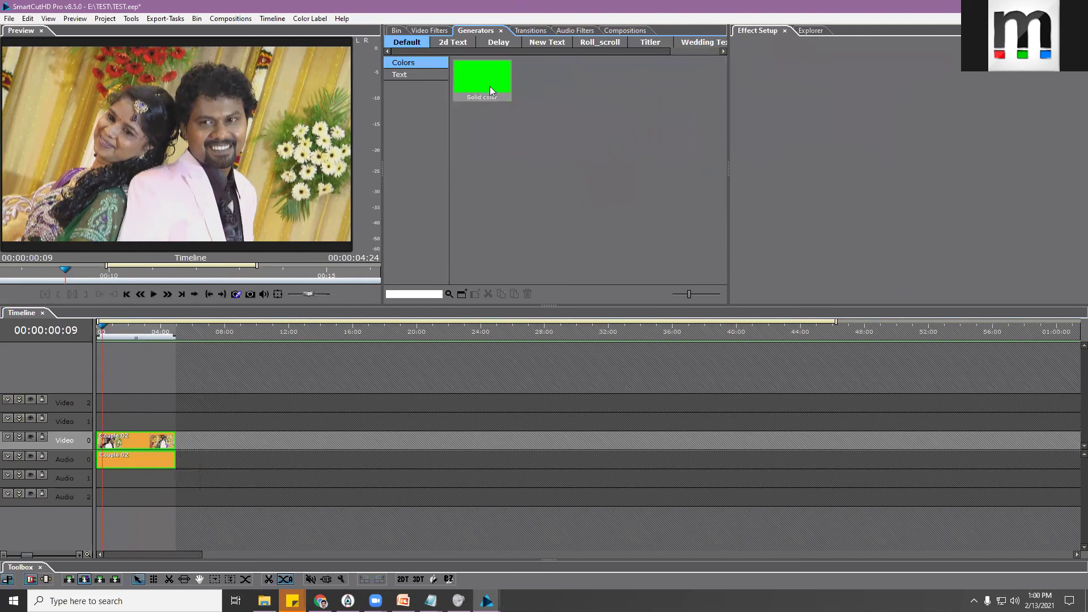
{"action": "left_click", "coordinate": [480, 81]}
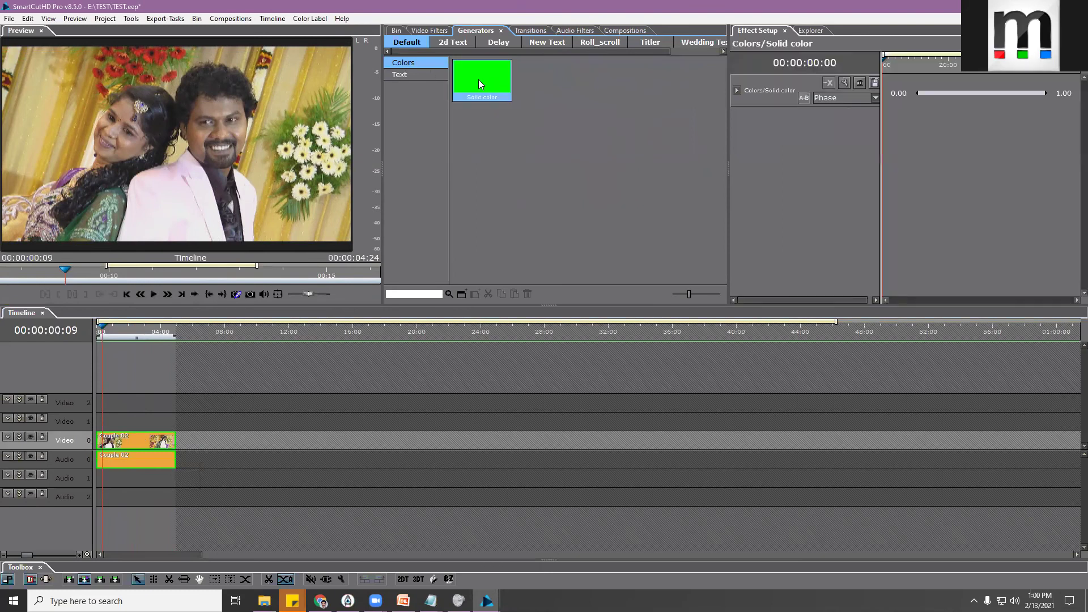
{"action": "left_click_drag", "start_coordinate": [291, 344], "coordinate": [162, 415]}
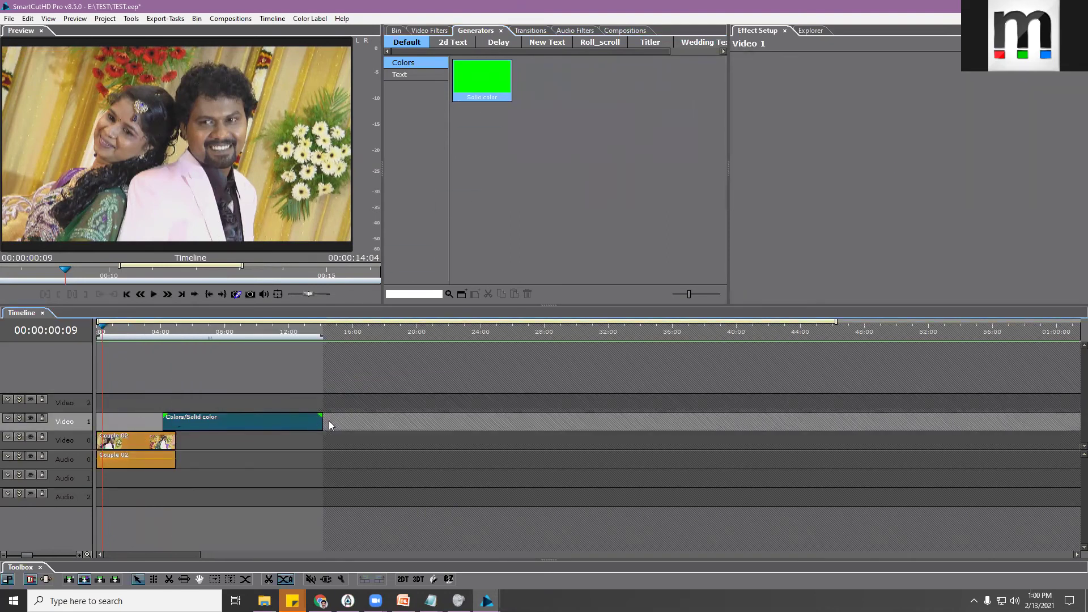
{"action": "left_click_drag", "start_coordinate": [322, 422], "coordinate": [177, 420]}
{"action": "left_click", "coordinate": [178, 334]}
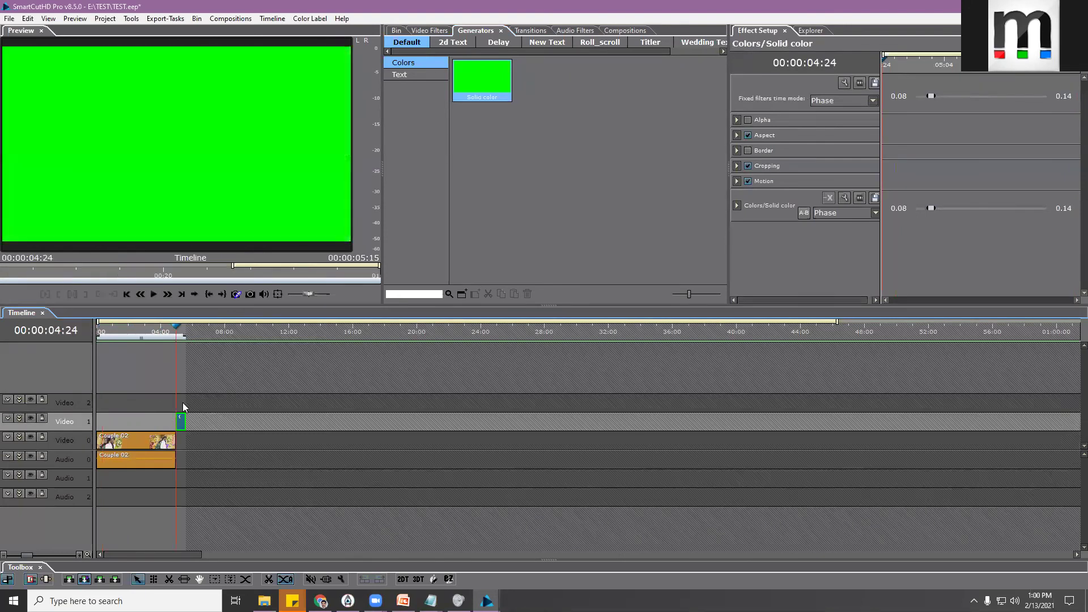
{"action": "left_click", "coordinate": [181, 335]}
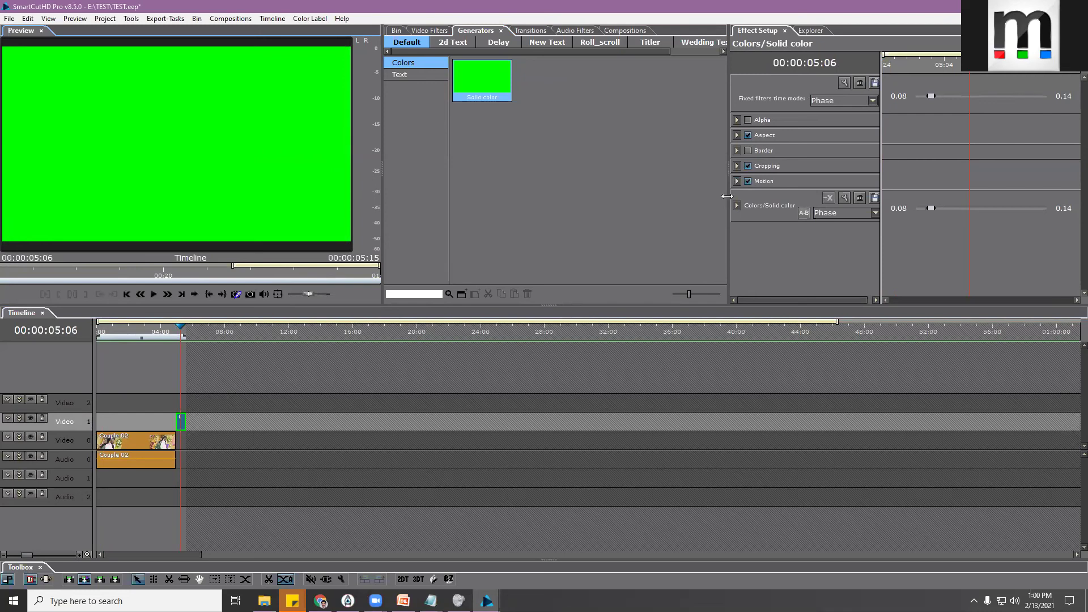
Widen the effect settings area and change the Solid color clip's color to black
{"action": "left_click_drag", "start_coordinate": [727, 196], "coordinate": [636, 198]}
{"action": "left_click", "coordinate": [645, 205]}
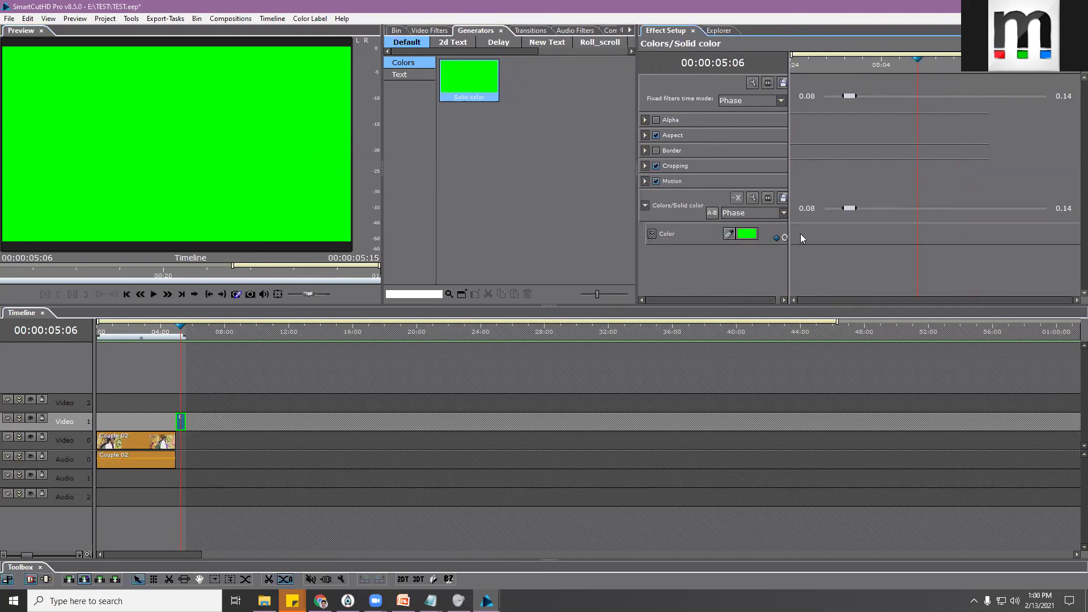
{"action": "left_click_drag", "start_coordinate": [791, 226], "coordinate": [916, 227]}
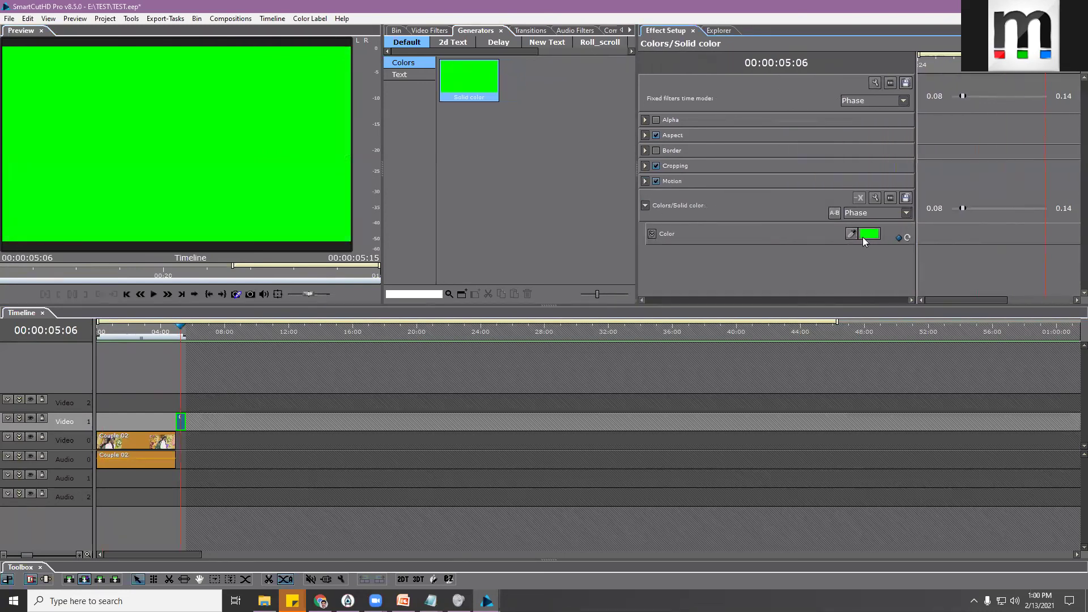
{"action": "left_click", "coordinate": [868, 236]}
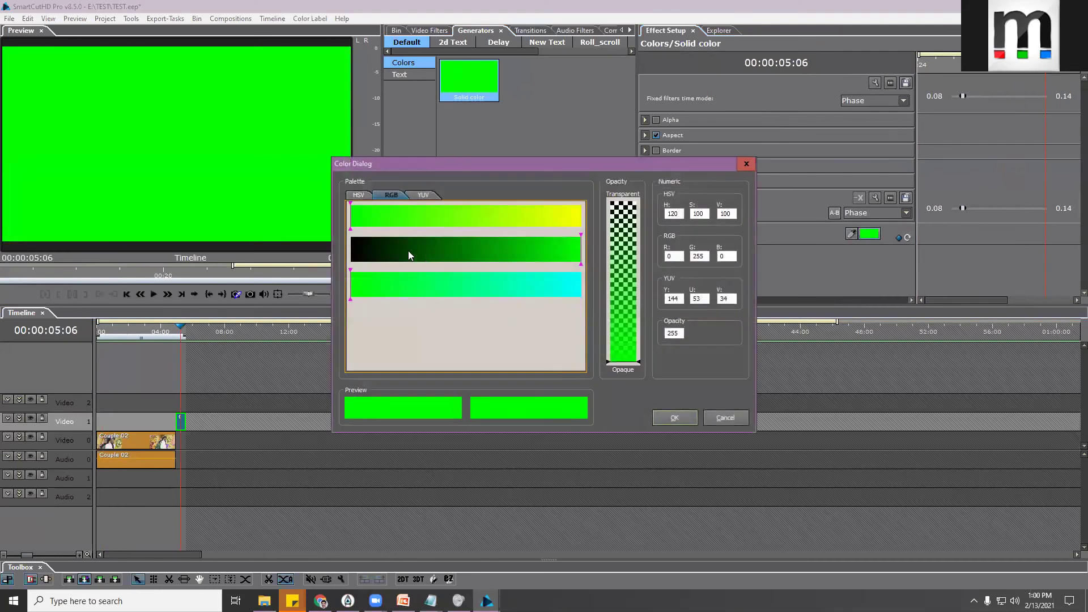
{"action": "left_click_drag", "start_coordinate": [418, 255], "coordinate": [351, 255]}
{"action": "left_click", "coordinate": [686, 418]}
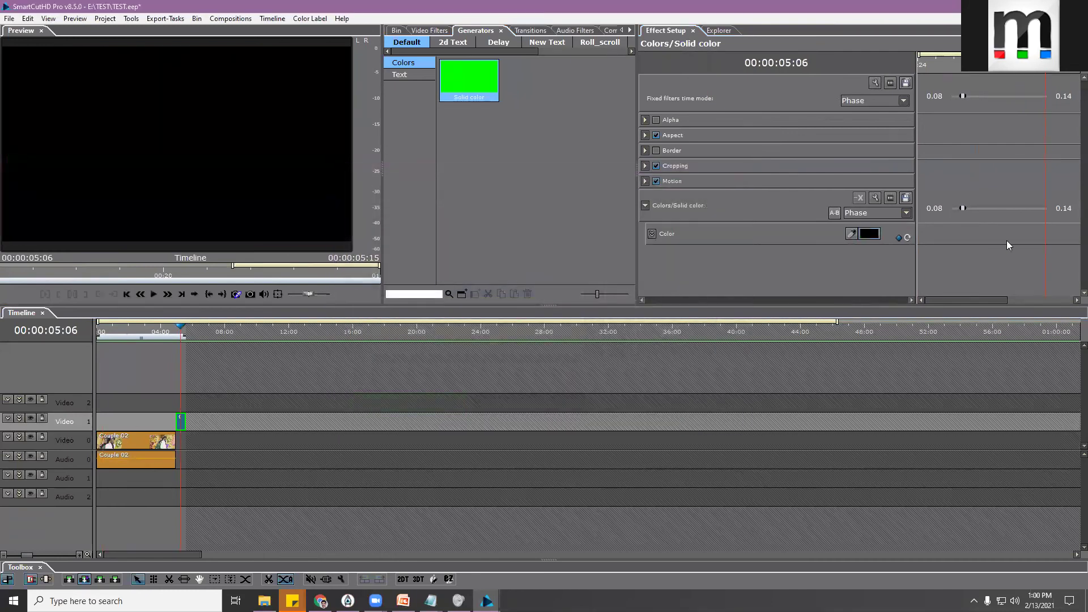
Enable the Alpha filter for the Solid color clip on Video 1
{"action": "scroll", "coordinate": [187, 407], "scroll_direction": "up", "scroll_amount": 5}
{"action": "left_click", "coordinate": [189, 433]}
{"action": "left_click", "coordinate": [184, 426]}
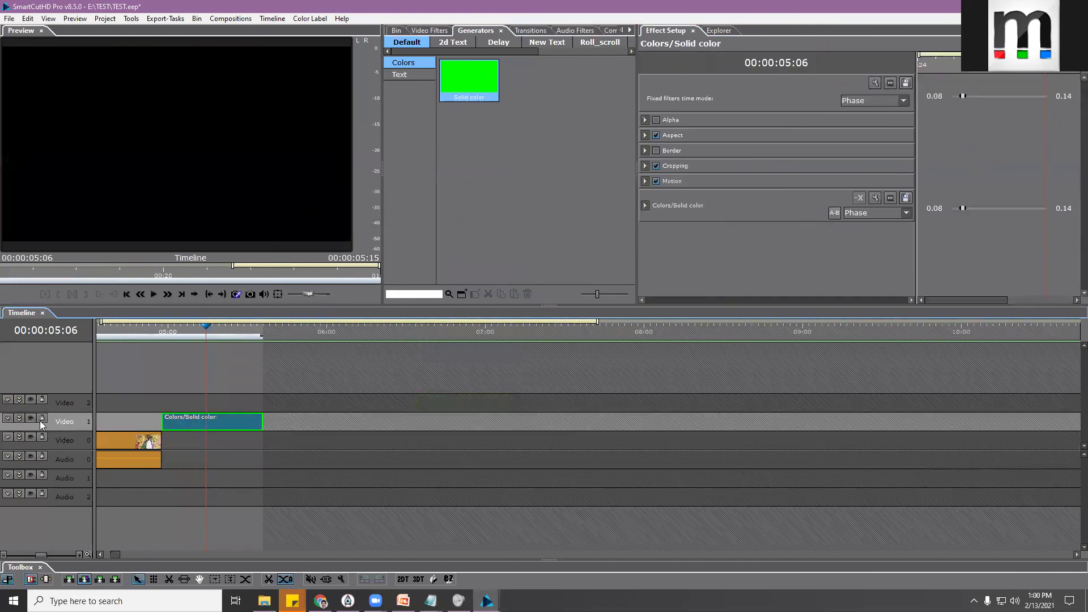
{"action": "left_click", "coordinate": [656, 119]}
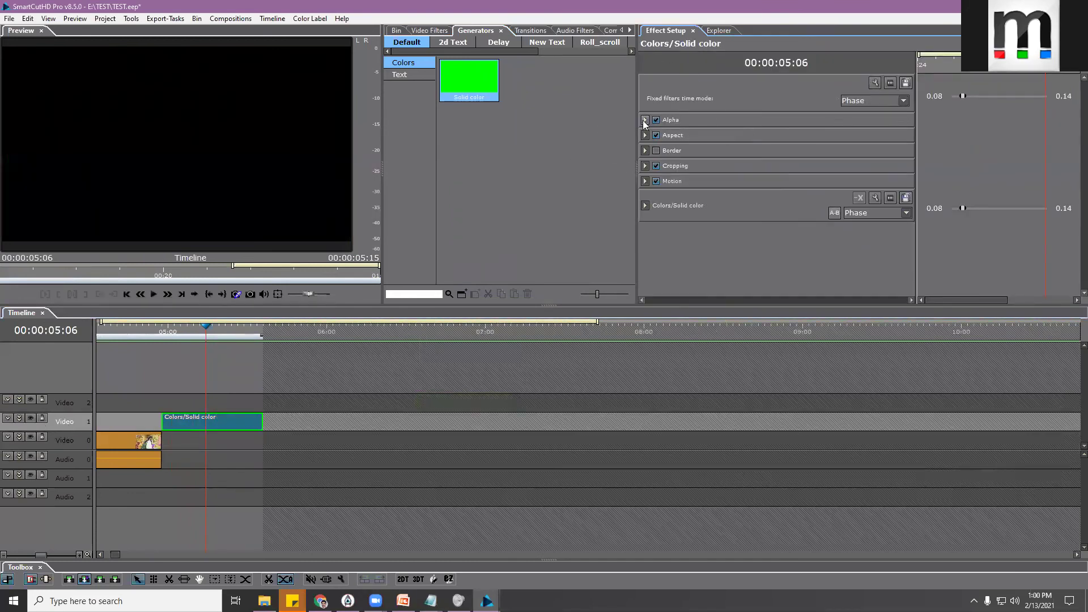
{"action": "left_click", "coordinate": [645, 120]}
Shift the Solid color clip to start at 00:00:04:21, overlapping the end of Couple 02, and park the playhead at its start
{"action": "left_click", "coordinate": [162, 325]}
{"action": "left_click_drag", "start_coordinate": [177, 420], "coordinate": [158, 422]}
{"action": "left_click", "coordinate": [136, 328]}
{"action": "left_click", "coordinate": [143, 335]}
{"action": "left_click", "coordinate": [137, 336]}
{"action": "left_click", "coordinate": [142, 335]}
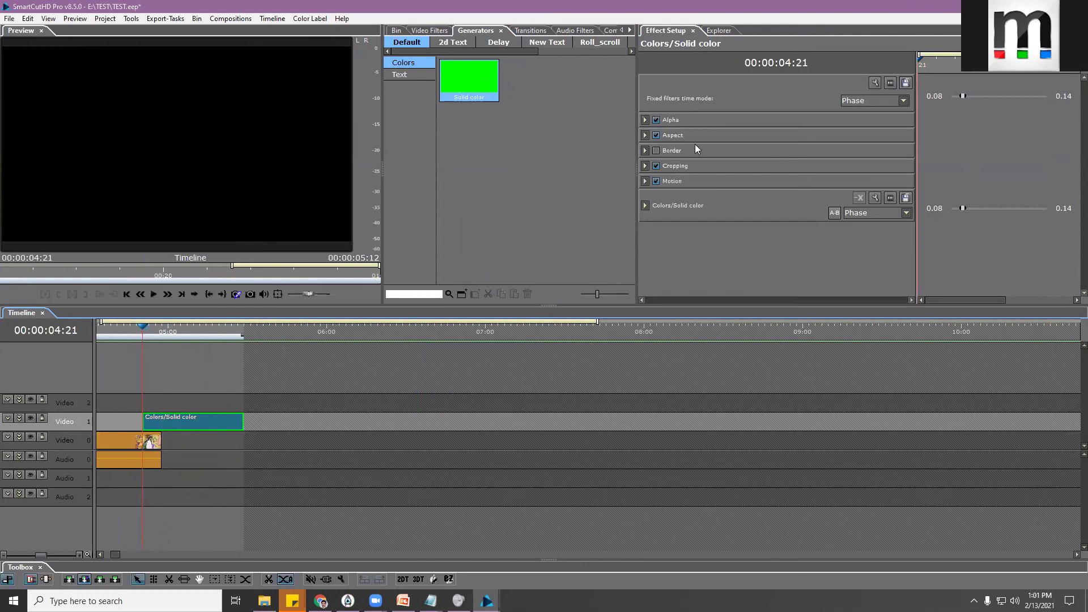
Keyframe the Solid color clip's Alpha opacity from 0 at 00:00:04:21 up to 100 at 00:00:04:23
{"action": "left_click", "coordinate": [645, 120]}
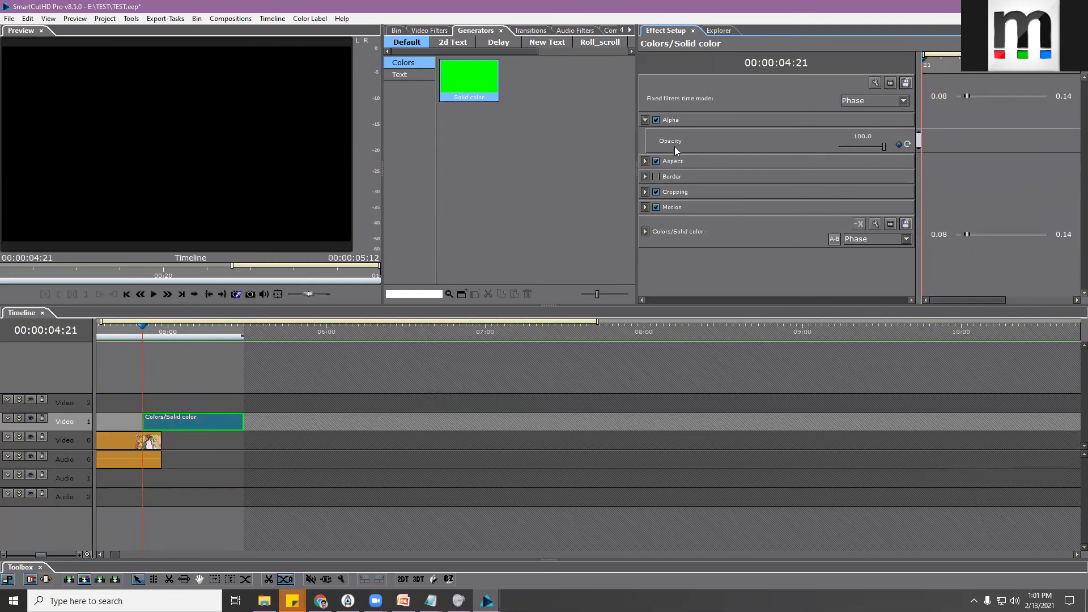
{"action": "left_click_drag", "start_coordinate": [883, 145], "coordinate": [820, 148]}
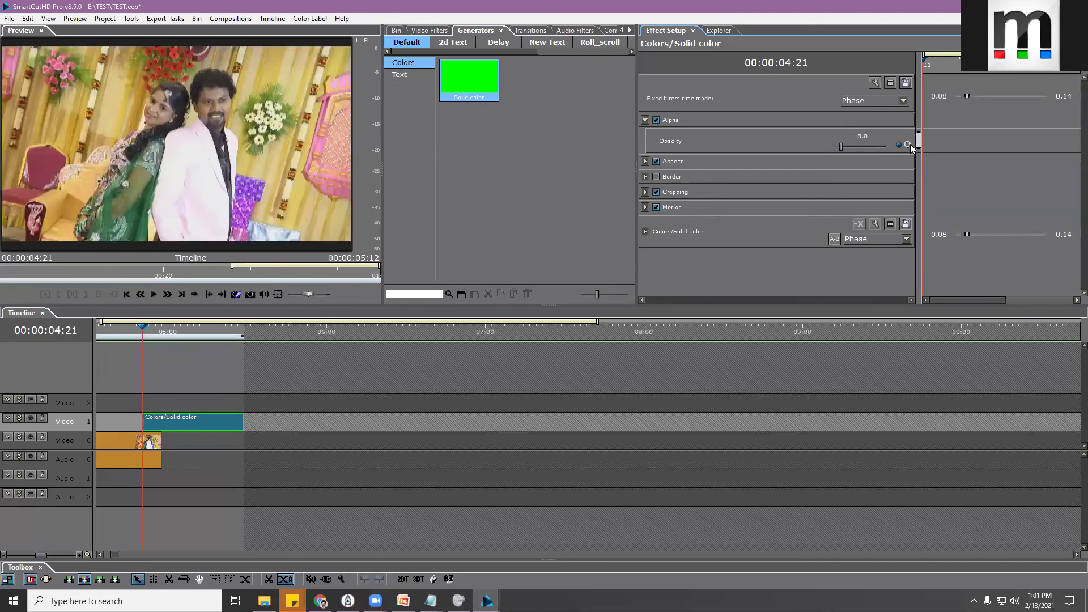
{"action": "left_click_drag", "start_coordinate": [941, 66], "coordinate": [959, 67]}
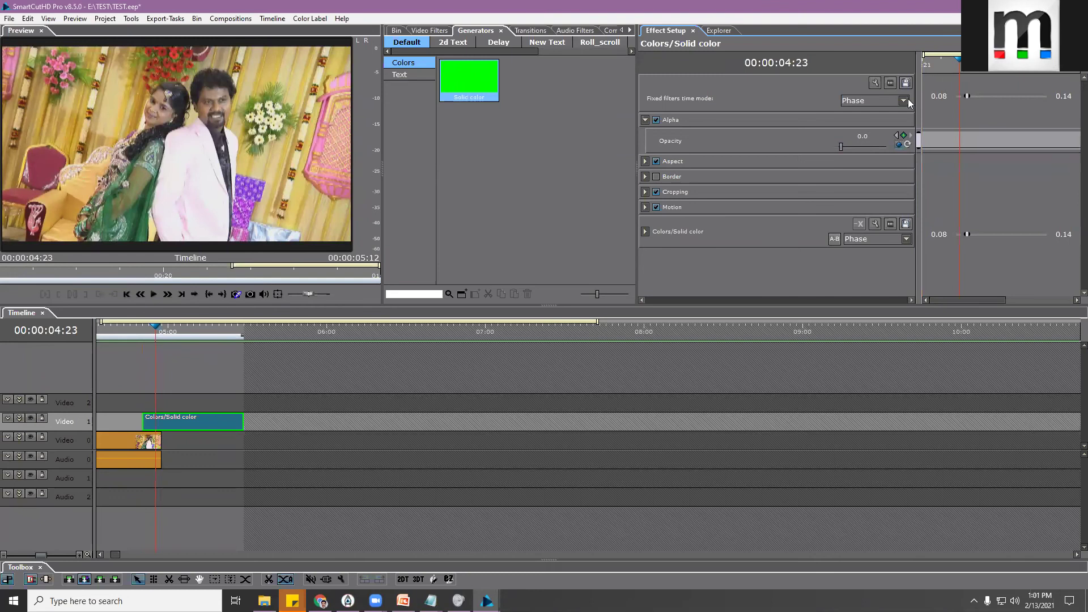
{"action": "left_click", "coordinate": [959, 134]}
{"action": "left_click", "coordinate": [905, 80]}
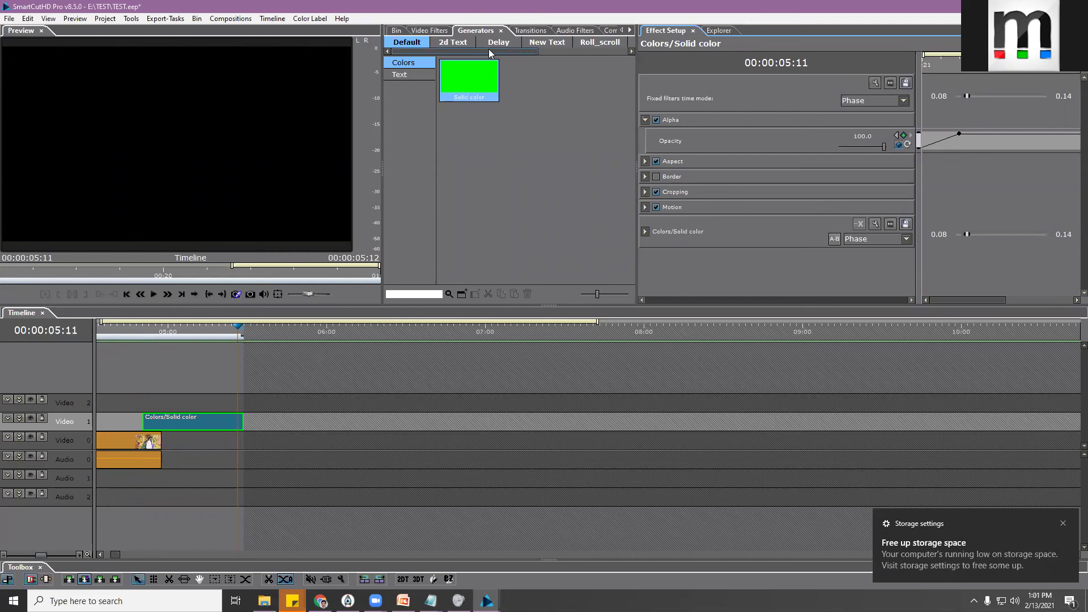
Delete the Solid color clip from Video 1
{"action": "left_click", "coordinate": [181, 423]}
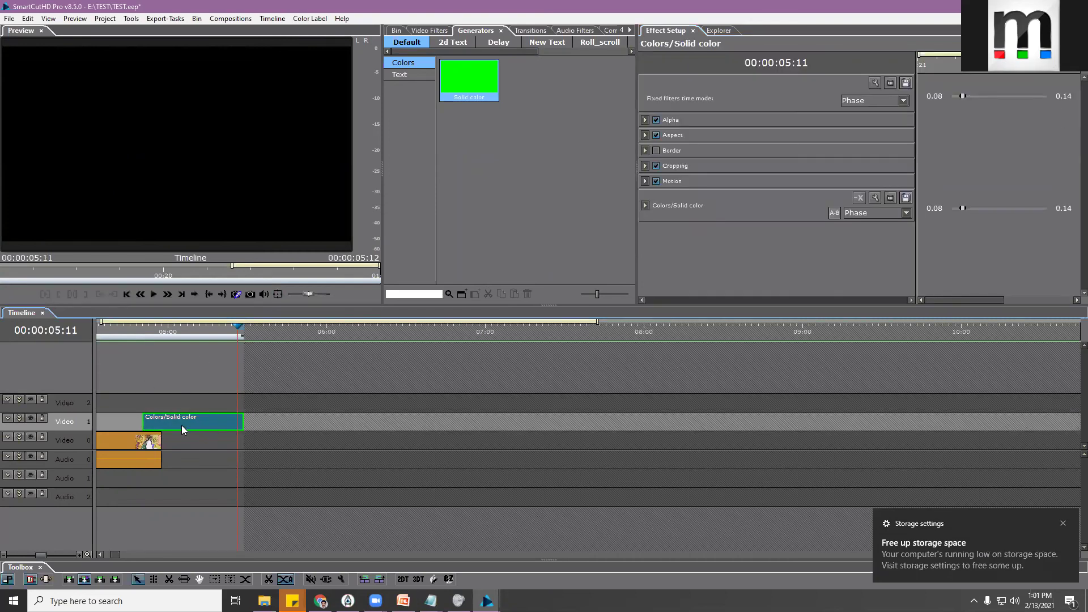
{"action": "key", "text": "Delete"}
Apply the Basic Fade Color transition to the end of Couple 02 on Video 0 and select the transition on the timeline
{"action": "left_click", "coordinate": [158, 439]}
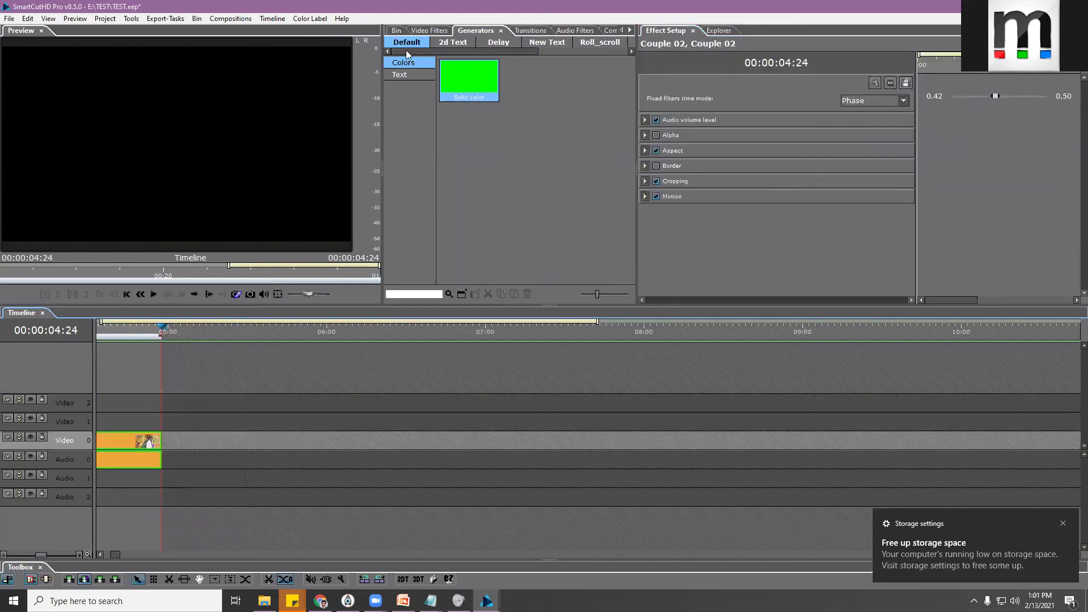
{"action": "left_click", "coordinate": [530, 30]}
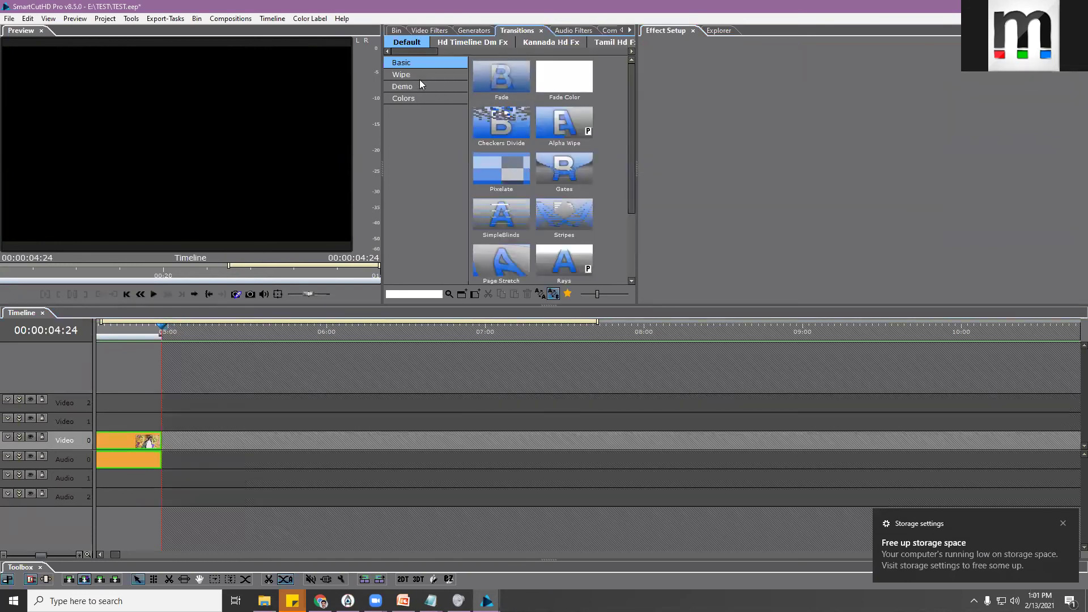
{"action": "left_click", "coordinate": [561, 78]}
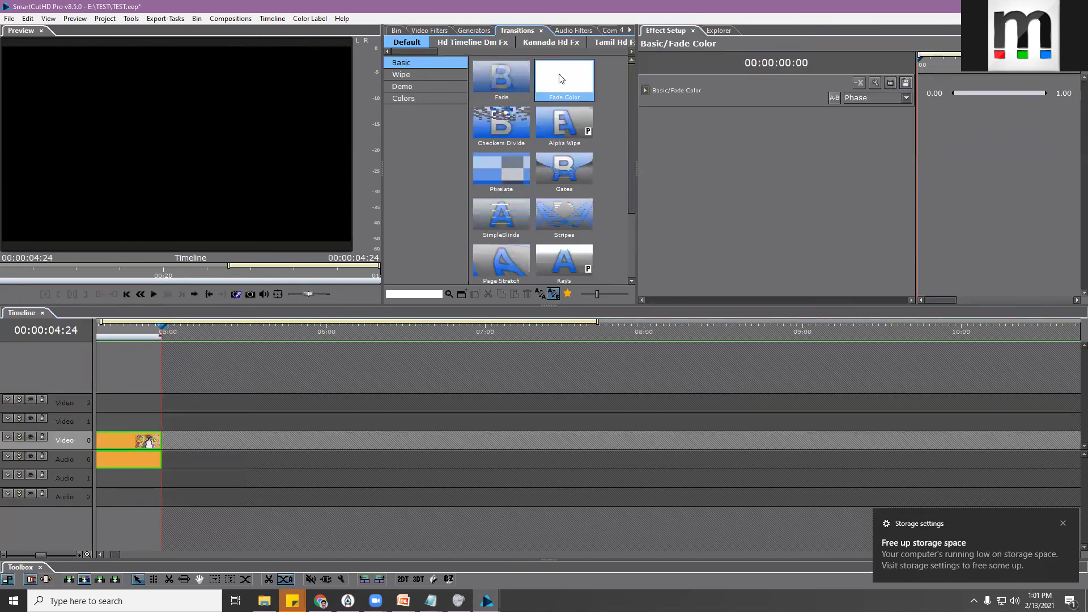
{"action": "left_click_drag", "start_coordinate": [563, 77], "coordinate": [153, 442]}
{"action": "left_click_drag", "start_coordinate": [108, 334], "coordinate": [84, 331]}
{"action": "left_click_drag", "start_coordinate": [113, 331], "coordinate": [209, 334]}
{"action": "left_click", "coordinate": [236, 444]}
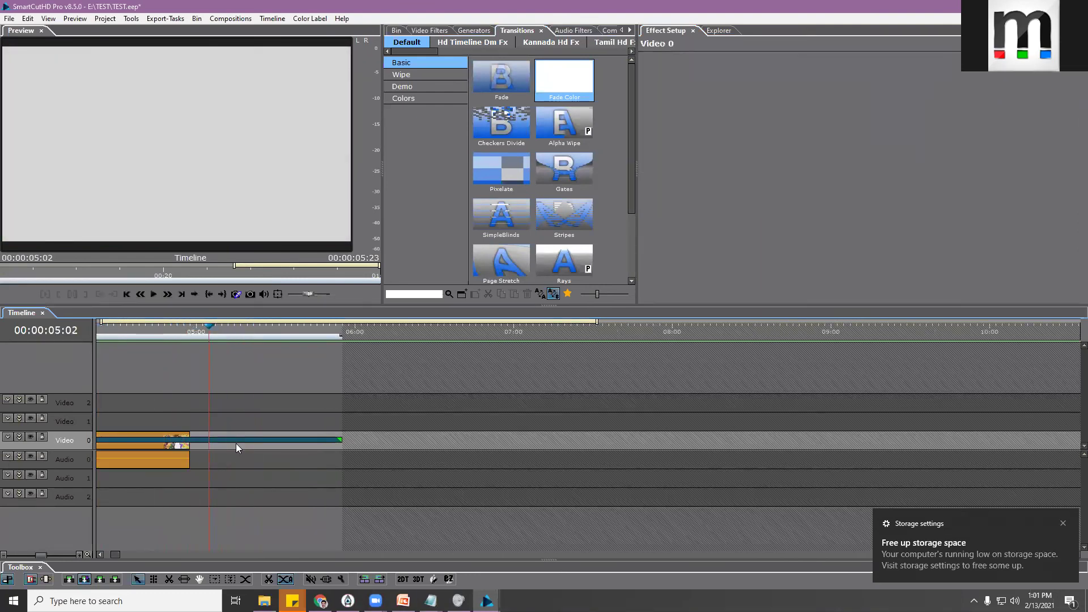
{"action": "left_click", "coordinate": [239, 441]}
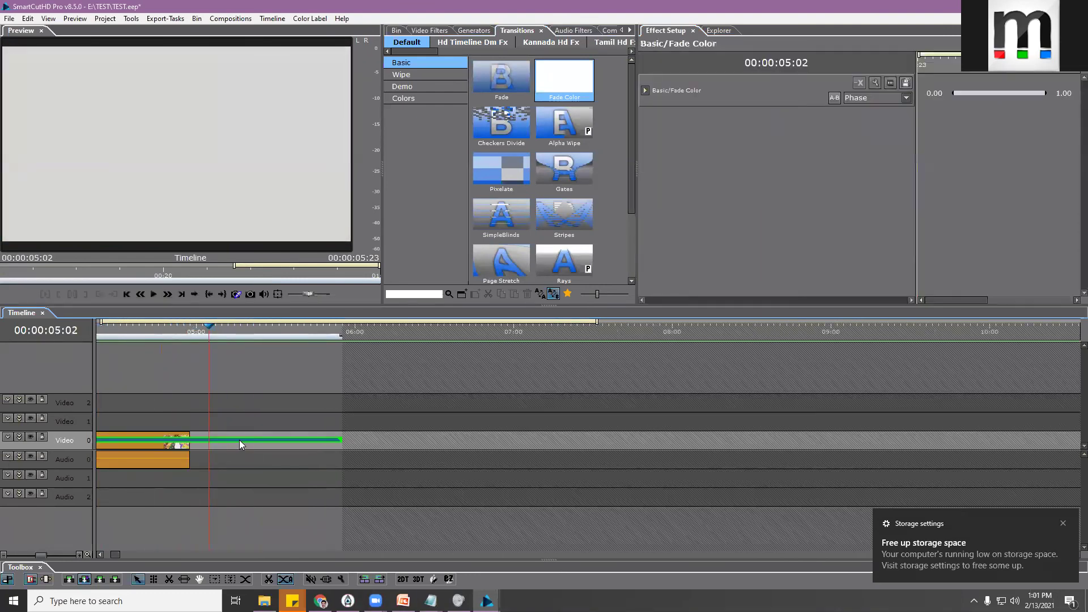
Set the Fade Color transition's Fade Color to black, RGB 0, 0, 0
{"action": "left_click", "coordinate": [645, 91]}
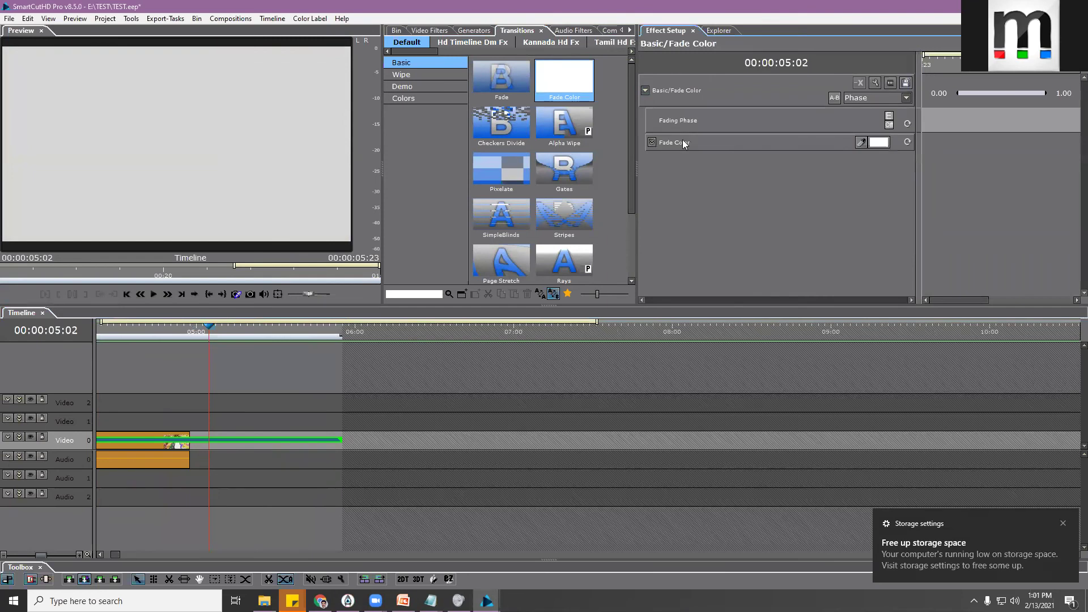
{"action": "left_click", "coordinate": [877, 143]}
{"action": "left_click", "coordinate": [364, 253]}
{"action": "left_click", "coordinate": [363, 222]}
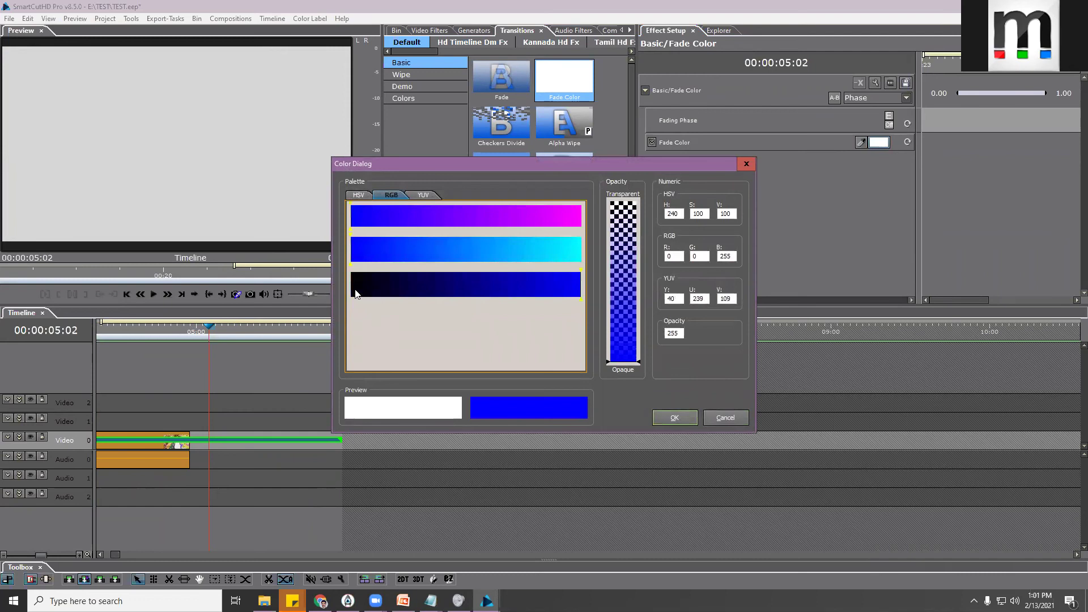
{"action": "left_click", "coordinate": [369, 294]}
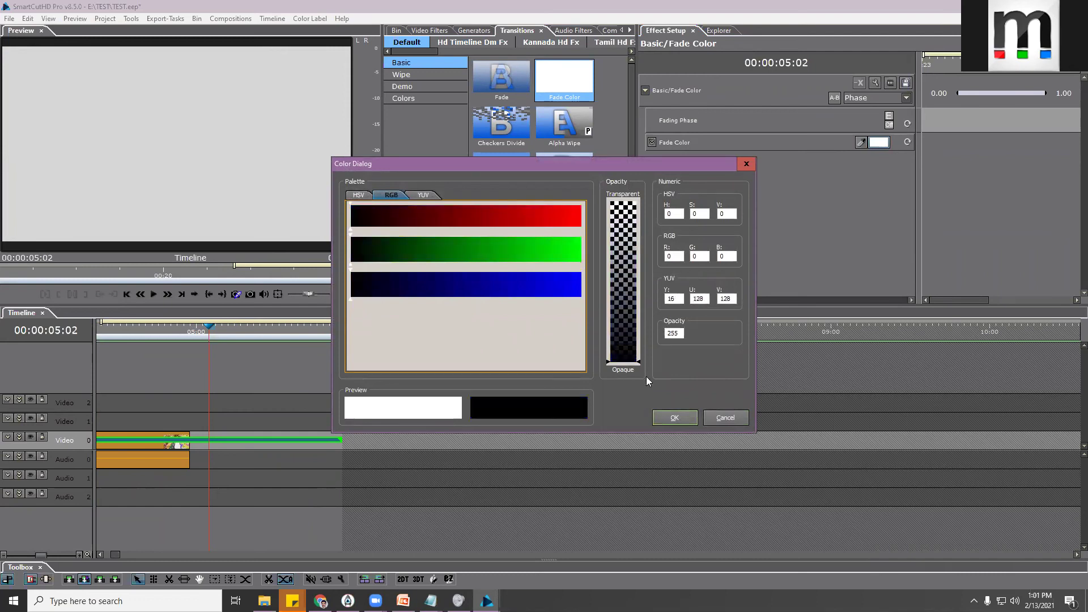
{"action": "left_click", "coordinate": [669, 423]}
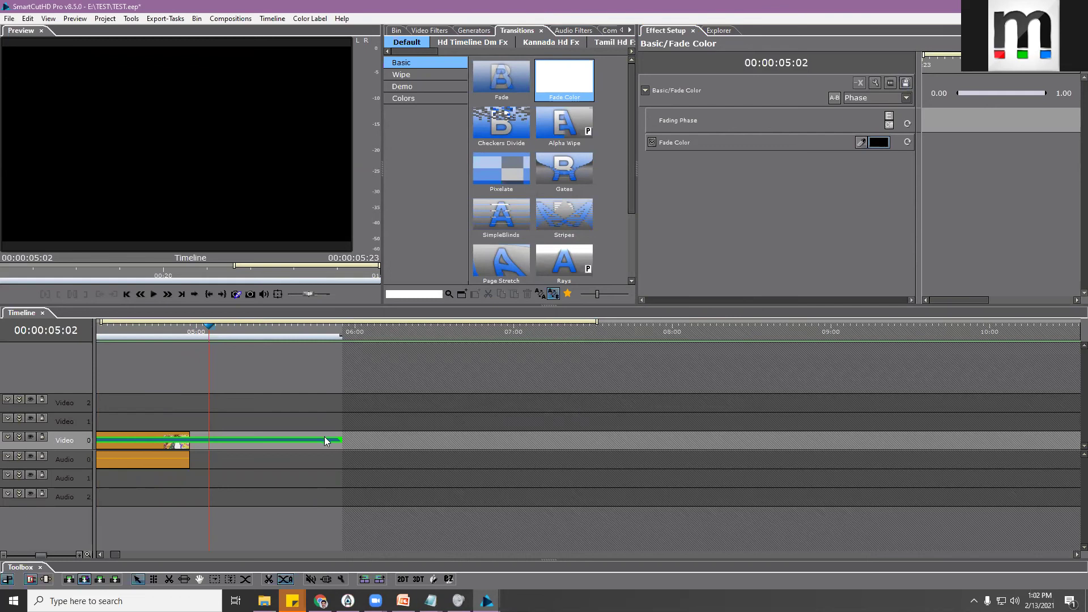
Delete the Fade Color transition after Couple 02 and park the playhead at 00:00:04:21
{"action": "key", "text": "Delete"}
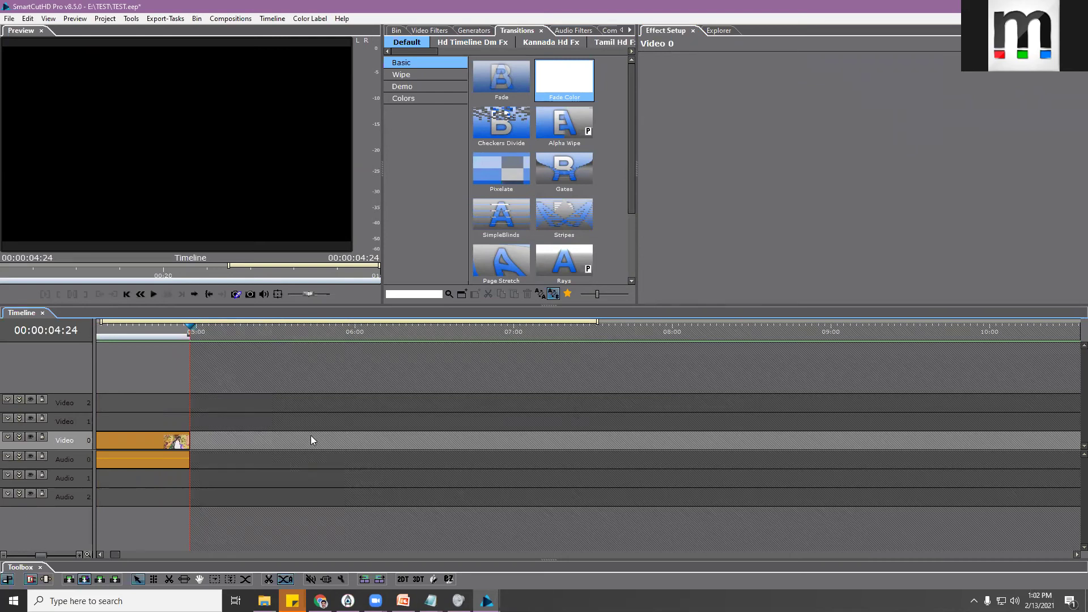
{"action": "scroll", "coordinate": [313, 437], "scroll_direction": "up", "scroll_amount": 5}
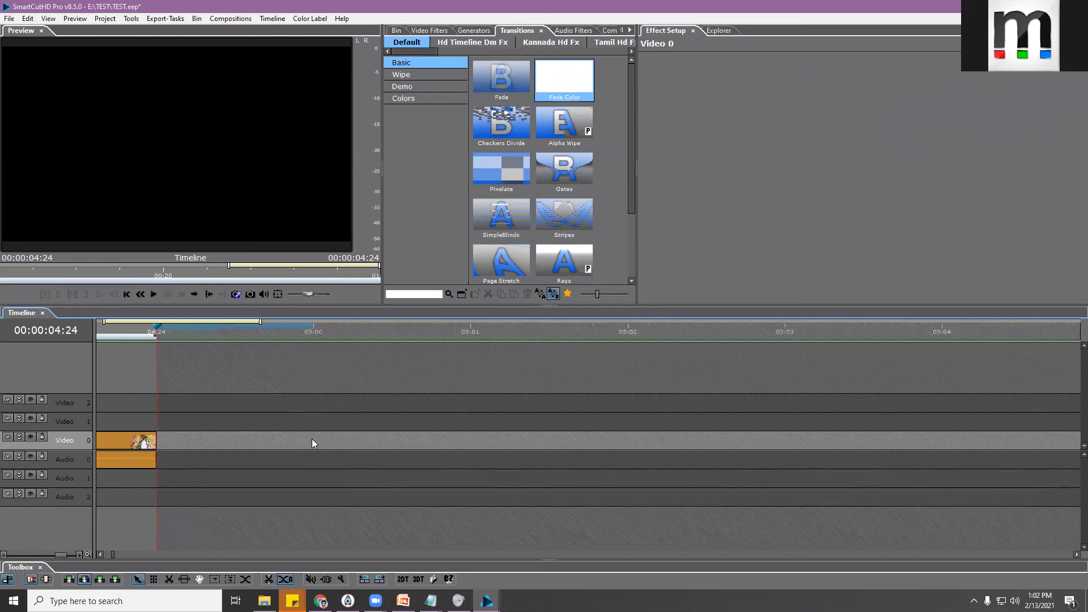
{"action": "scroll", "coordinate": [110, 554], "scroll_direction": "up", "scroll_amount": 2}
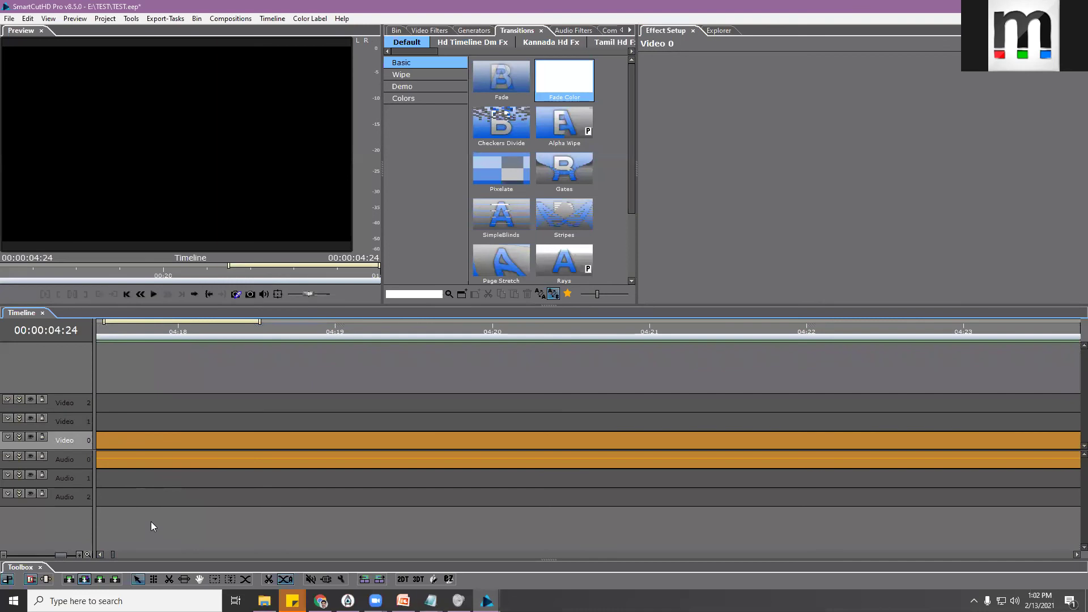
{"action": "left_click", "coordinate": [168, 335]}
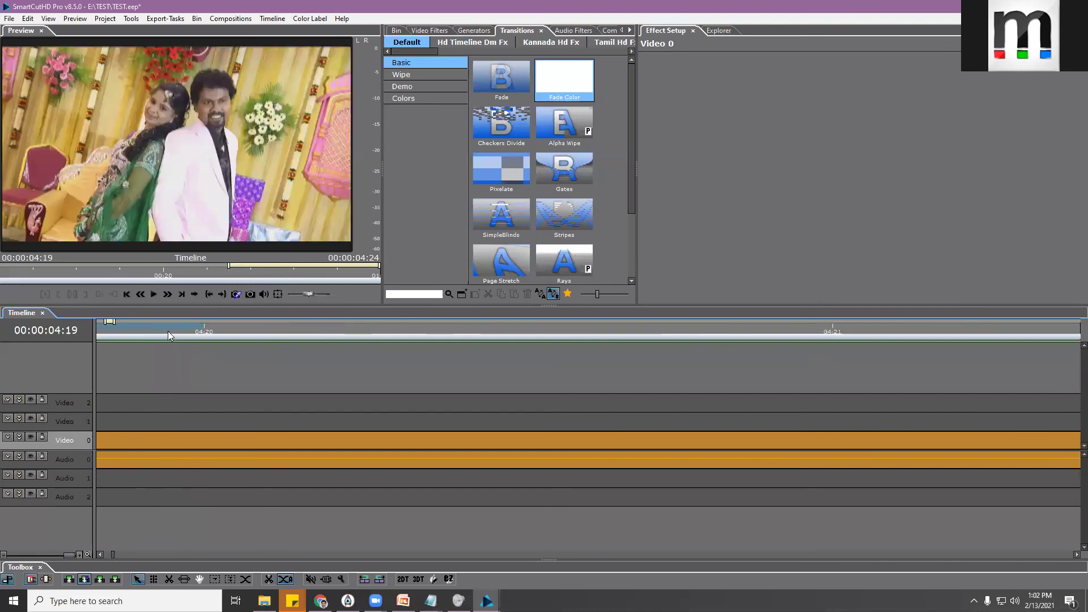
{"action": "left_click_drag", "start_coordinate": [116, 321], "coordinate": [230, 321]}
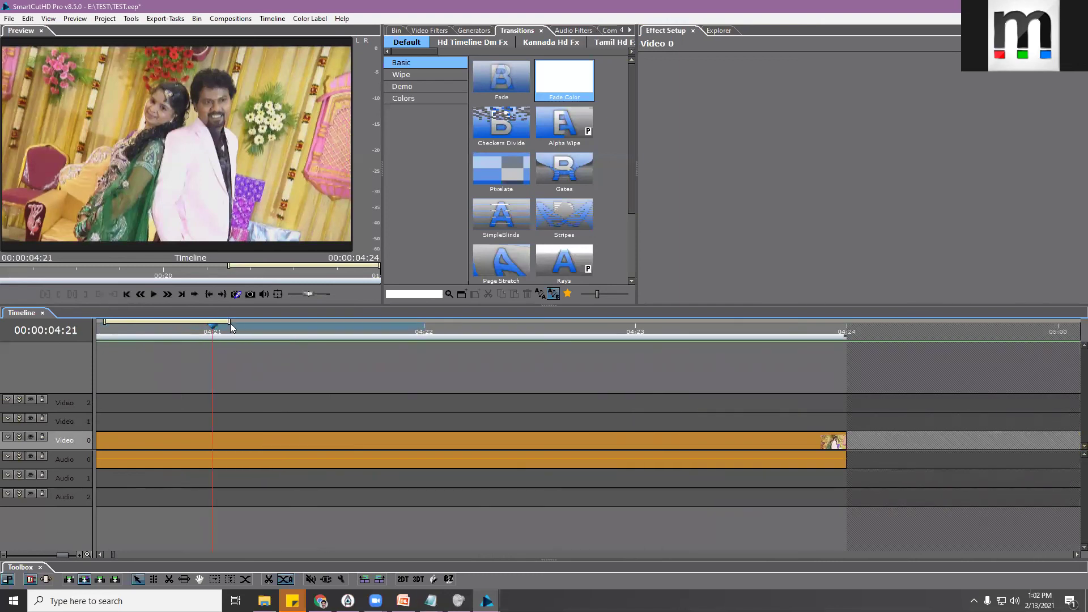
Unlink the video and audio of the Couple 02 clip on the timeline
{"action": "left_click", "coordinate": [276, 434]}
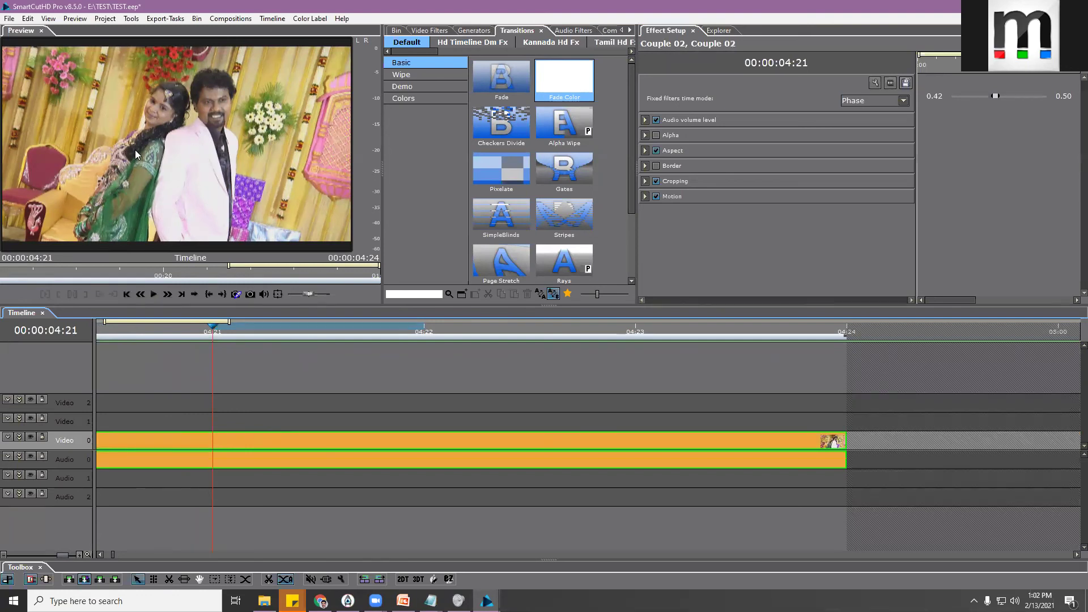
{"action": "left_click", "coordinate": [220, 436]}
{"action": "right_click", "coordinate": [220, 436]}
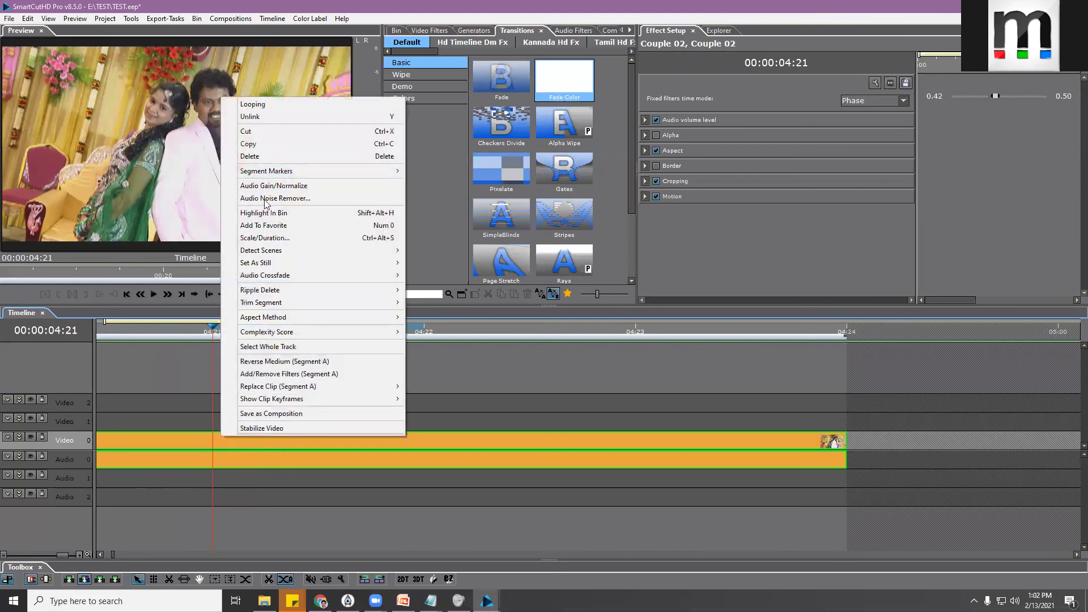
{"action": "left_click", "coordinate": [273, 117]}
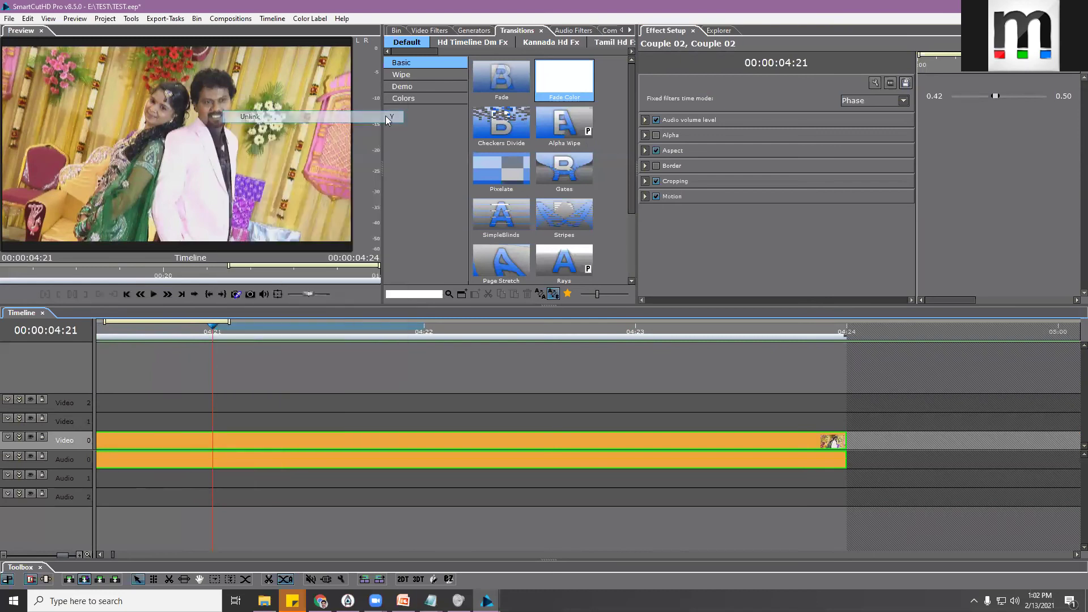
{"action": "left_click", "coordinate": [332, 457]}
Copy the video part of Couple 02 and paste it onto Video 1 at 00:00:04:21
{"action": "left_click", "coordinate": [335, 439]}
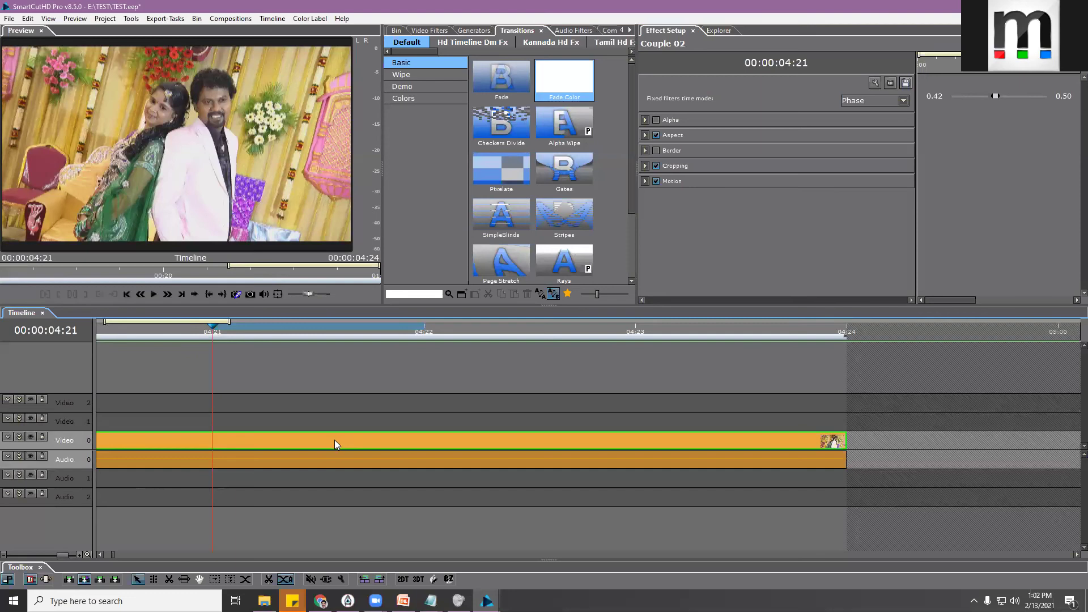
{"action": "mouse_move", "coordinate": [298, 445]}
{"action": "left_mouse_down"}
{"action": "mouse_move", "coordinate": [294, 424]}
{"action": "mouse_move", "coordinate": [294, 439]}
{"action": "left_mouse_up"}
{"action": "right_click", "coordinate": [293, 439]}
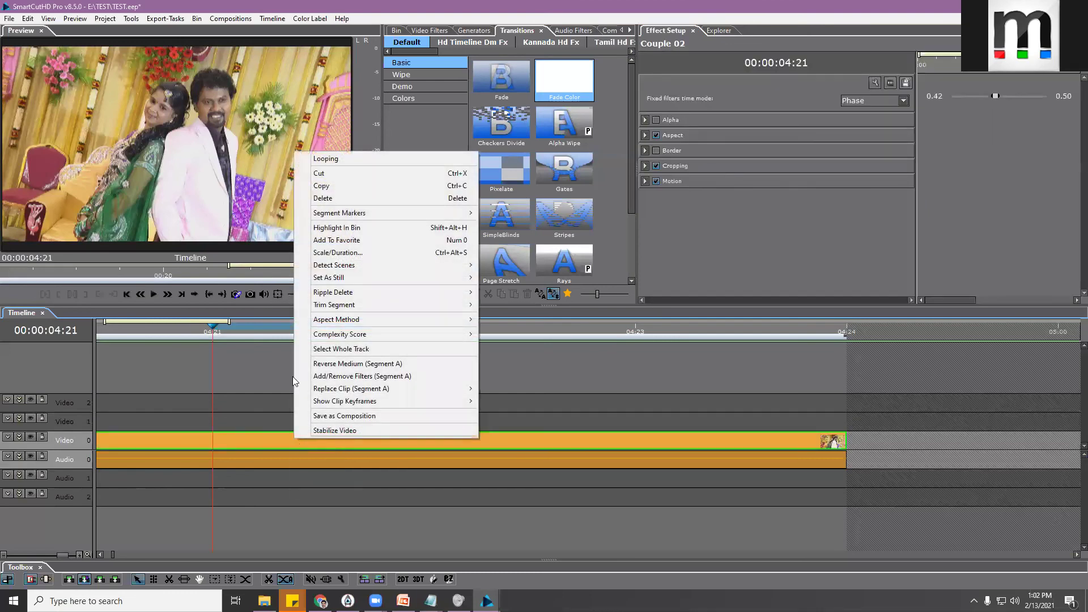
{"action": "left_click", "coordinate": [329, 186]}
{"action": "left_click", "coordinate": [811, 409]}
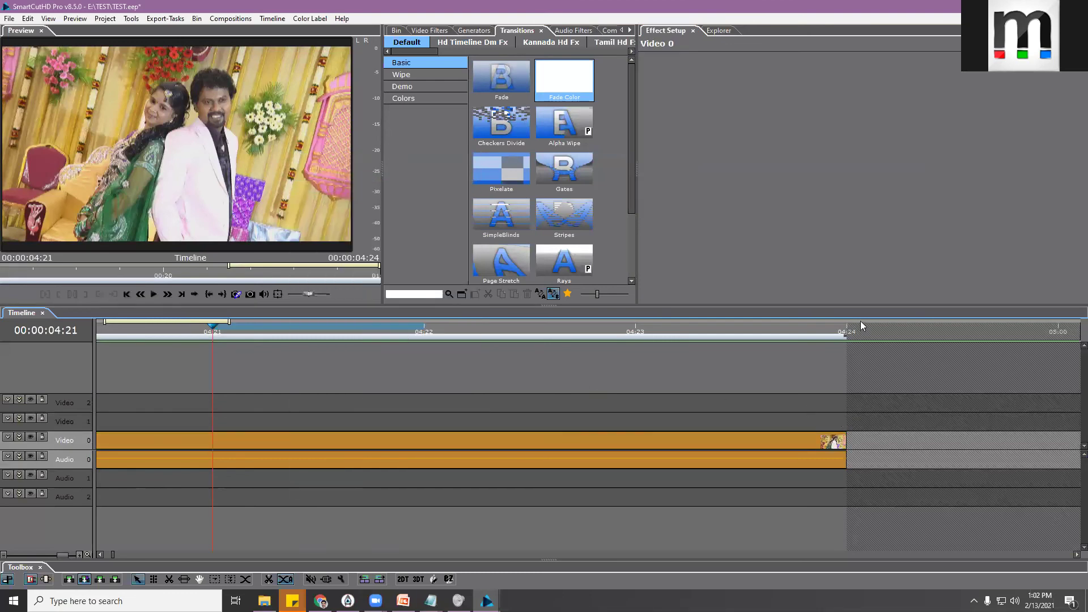
{"action": "left_click", "coordinate": [871, 424]}
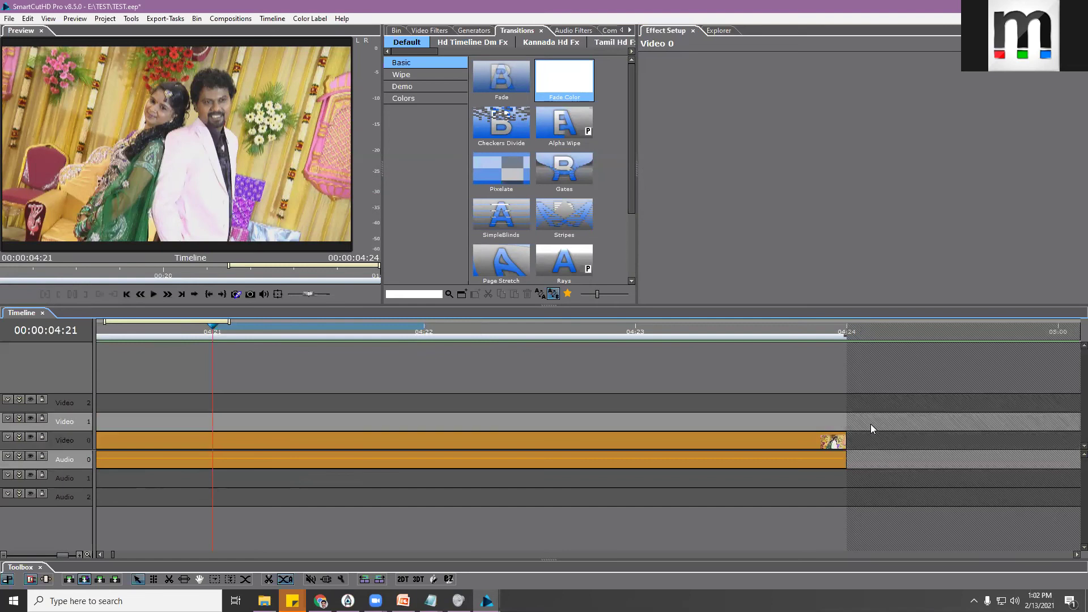
{"action": "key", "text": "ctrl+v"}
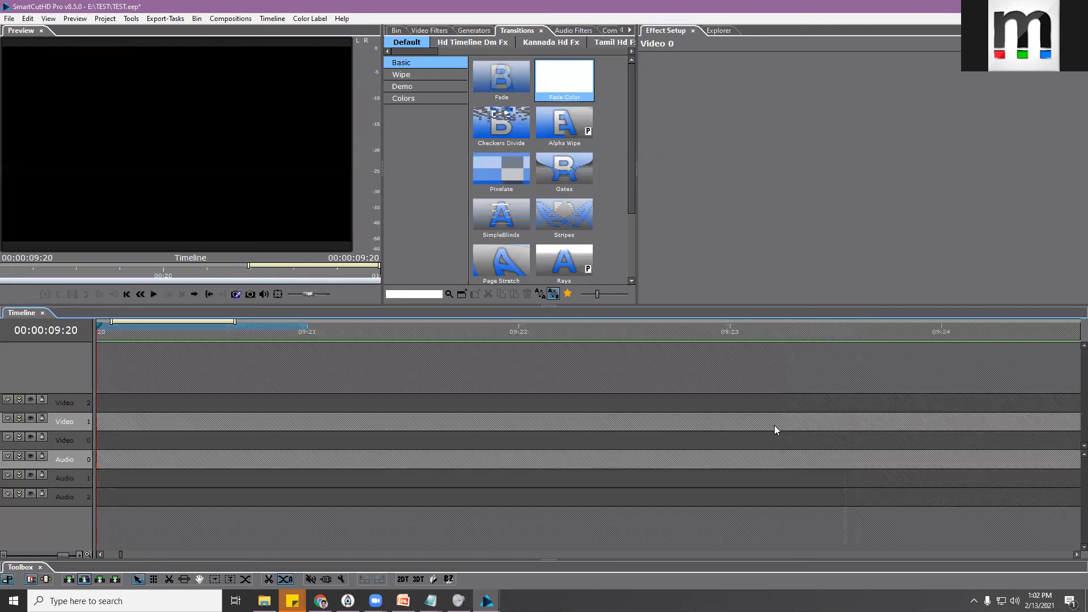
Move the pasted Couple 02 clip on Video 1 to the timeline start, directly above the Video 0 clip
{"action": "left_click", "coordinate": [119, 554]}
{"action": "scroll", "coordinate": [203, 456], "scroll_direction": "down", "scroll_amount": 5}
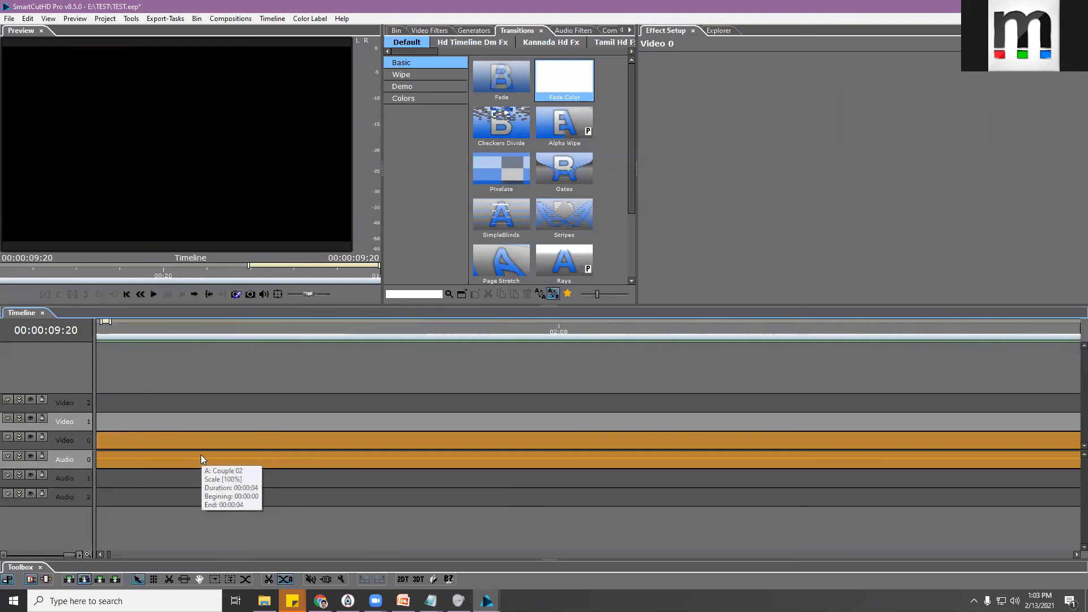
{"action": "scroll", "coordinate": [201, 455], "scroll_direction": "up", "scroll_amount": 4}
{"action": "scroll", "coordinate": [200, 453], "scroll_direction": "up", "scroll_amount": 3}
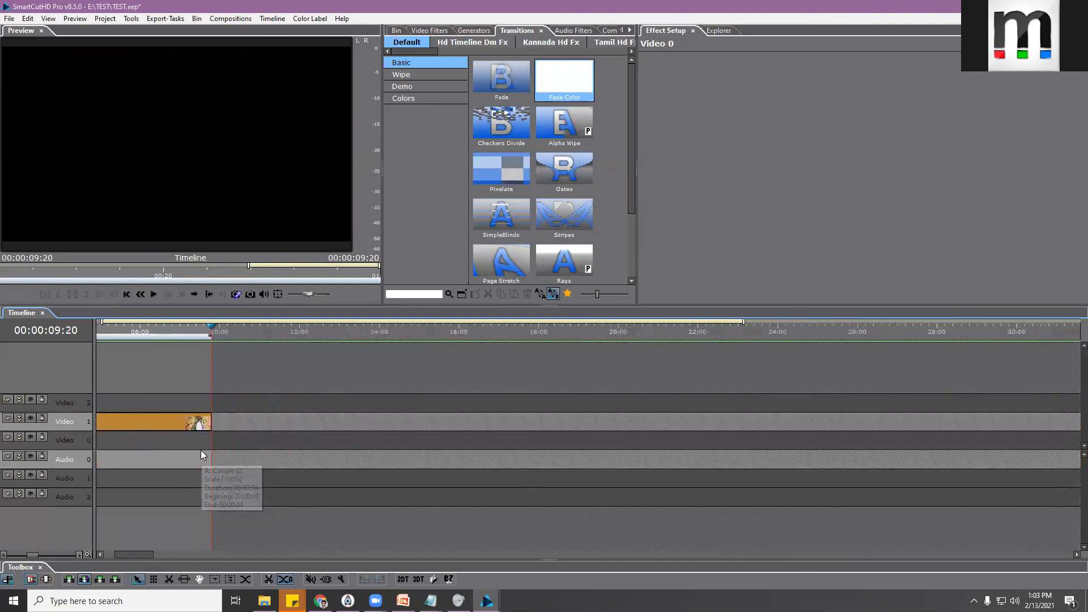
{"action": "left_click_drag", "start_coordinate": [124, 554], "coordinate": [109, 554]}
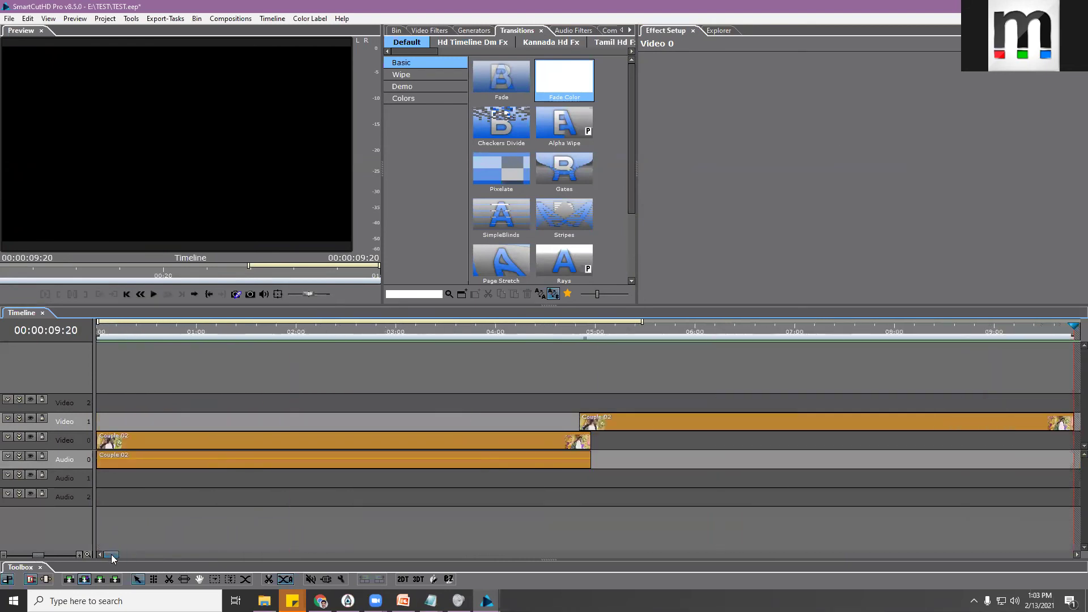
{"action": "left_click", "coordinate": [611, 422]}
{"action": "left_click_drag", "start_coordinate": [611, 422], "coordinate": [127, 416]}
Disable the Video 0 track and place the playhead at 00:00:01:10
{"action": "left_click", "coordinate": [516, 437]}
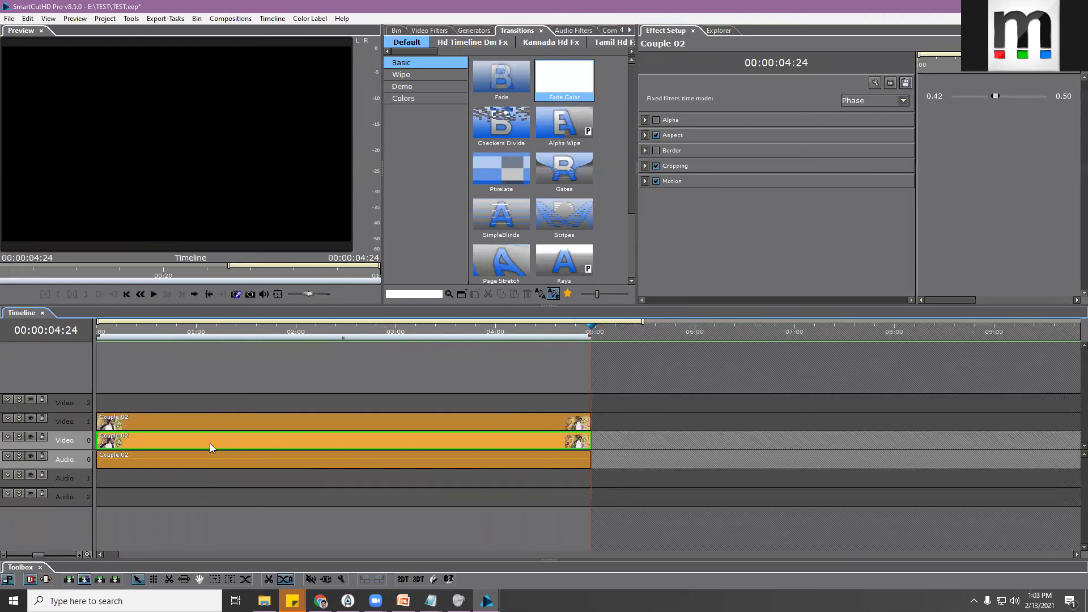
{"action": "left_click", "coordinate": [28, 441]}
{"action": "left_click", "coordinate": [243, 339]}
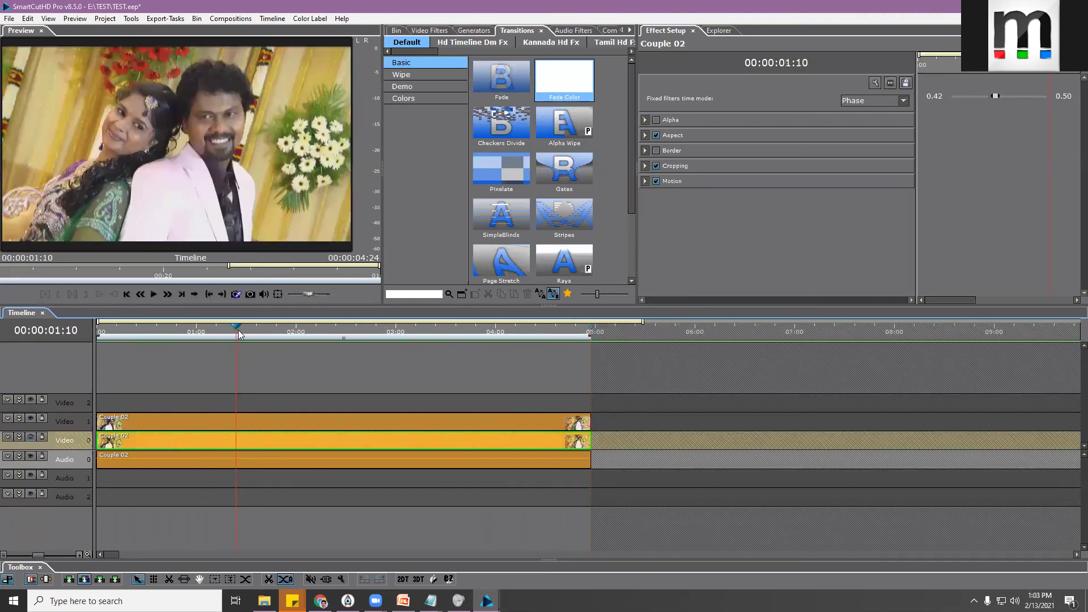
Apply the Default > Basic Motion video filter to the Couple 02 clip on Video 1
{"action": "left_click", "coordinate": [201, 421]}
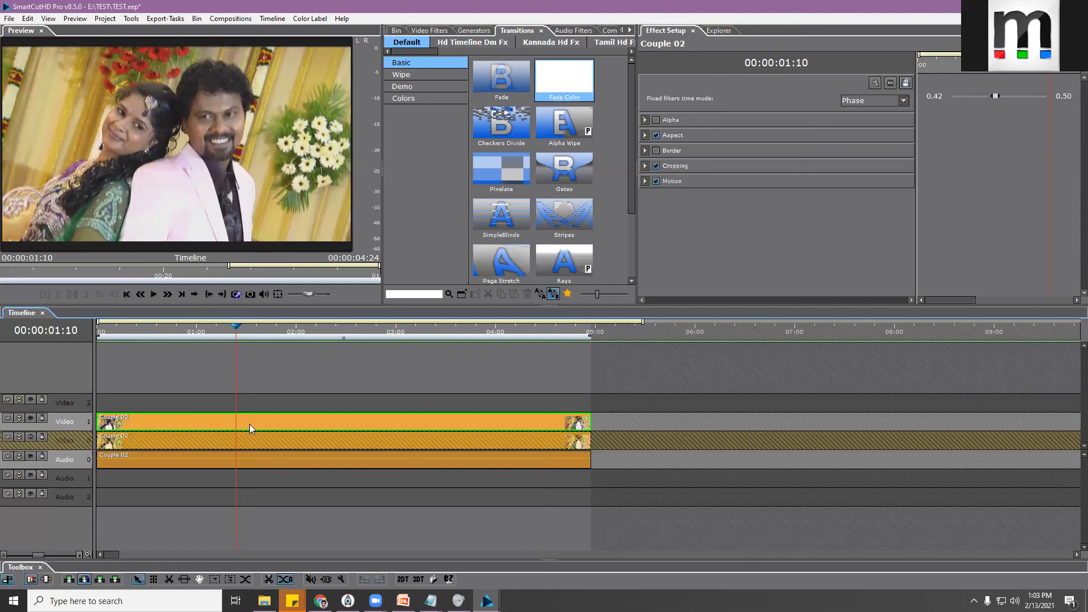
{"action": "left_click", "coordinate": [421, 32]}
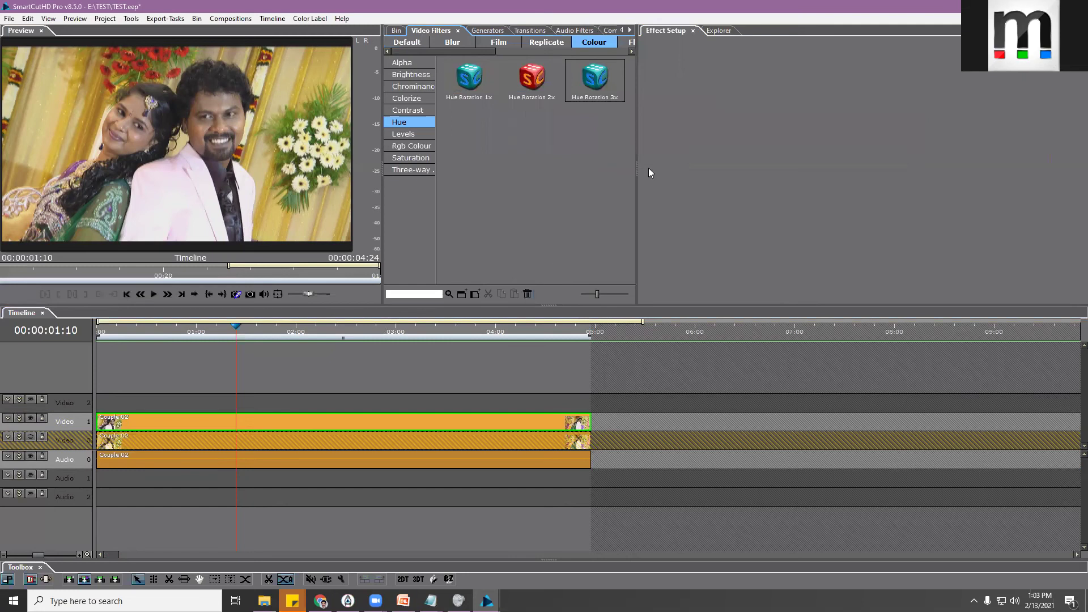
{"action": "left_click_drag", "start_coordinate": [636, 152], "coordinate": [776, 152]}
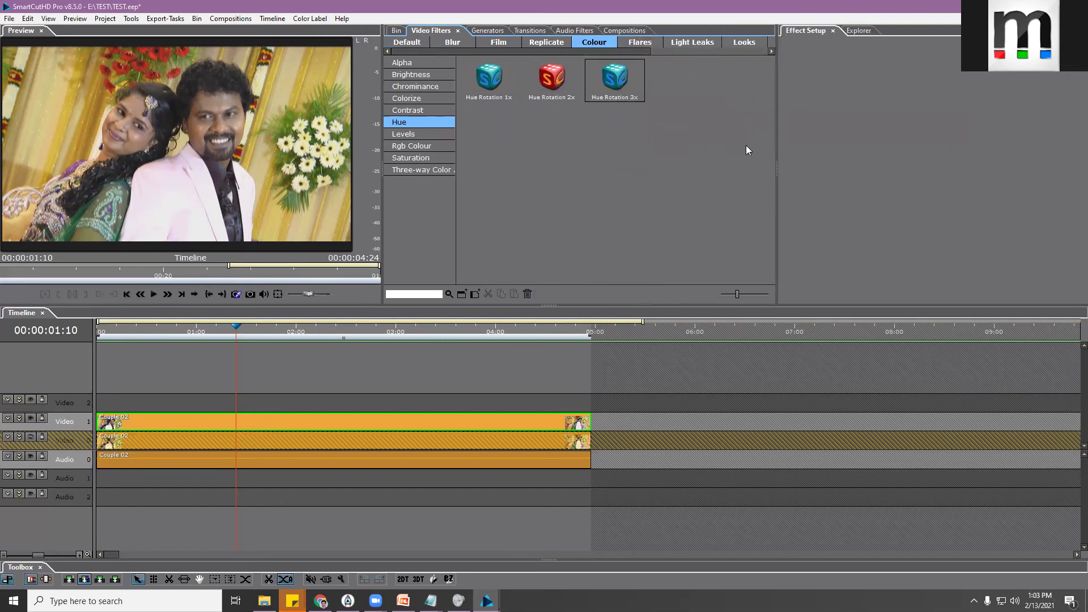
{"action": "left_click", "coordinate": [414, 44]}
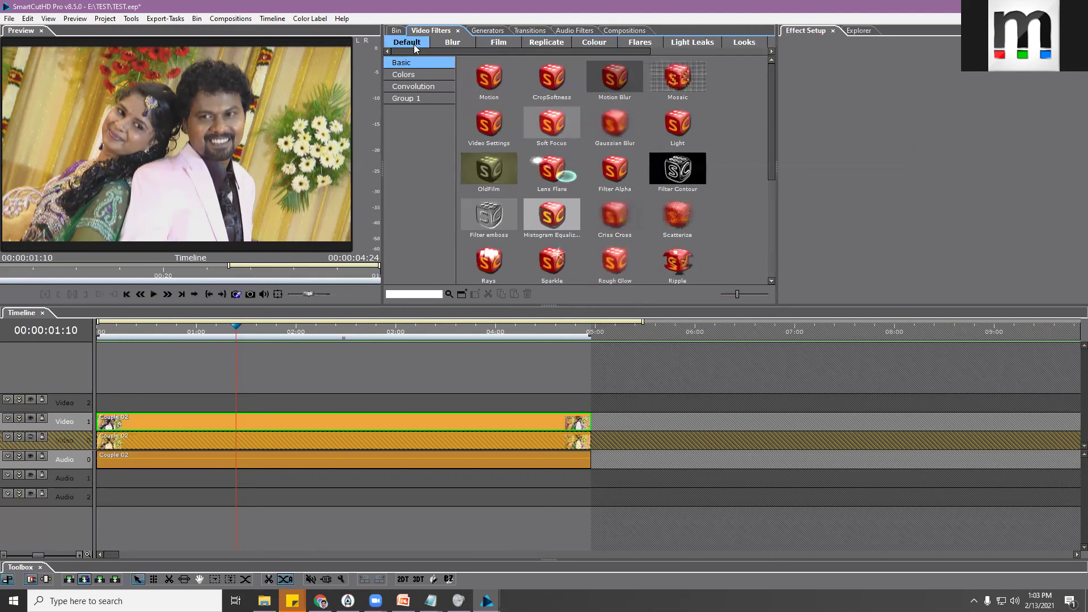
{"action": "left_click", "coordinate": [488, 85]}
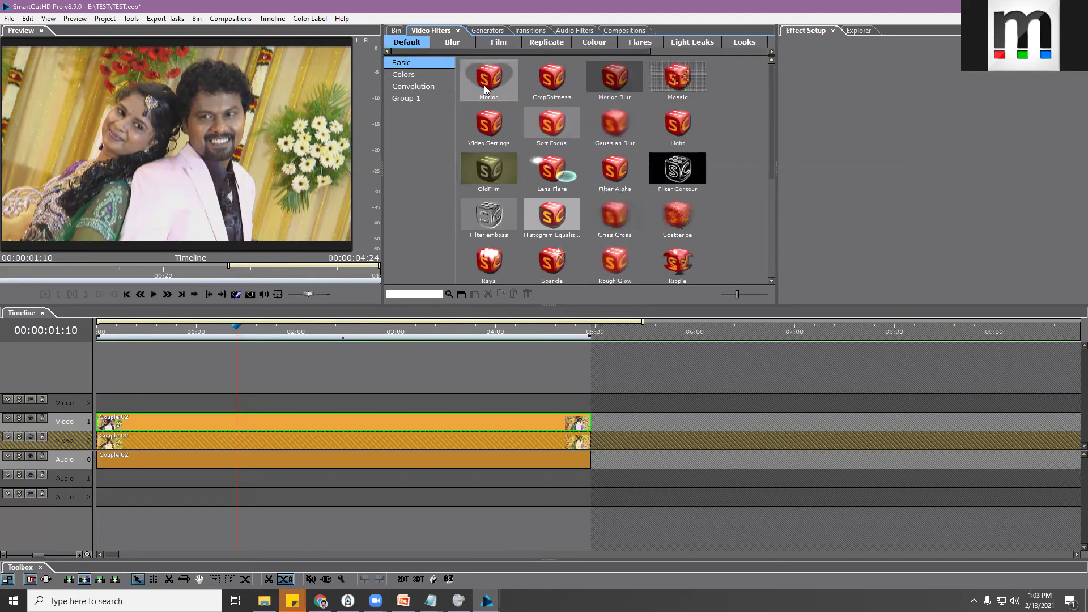
{"action": "double_click", "coordinate": [488, 89]}
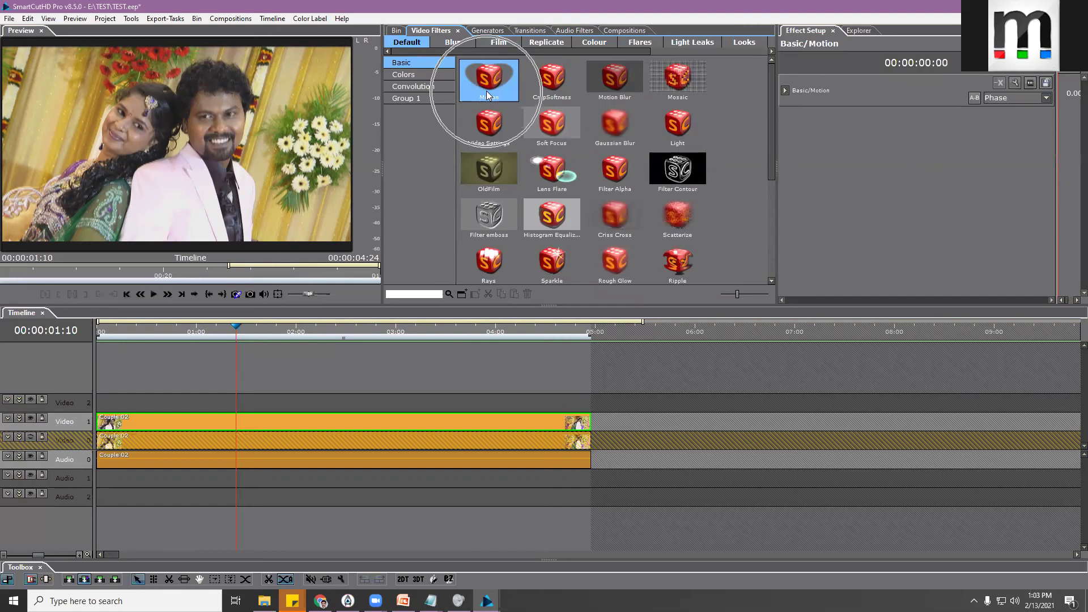
{"action": "left_click_drag", "start_coordinate": [486, 90], "coordinate": [190, 422]}
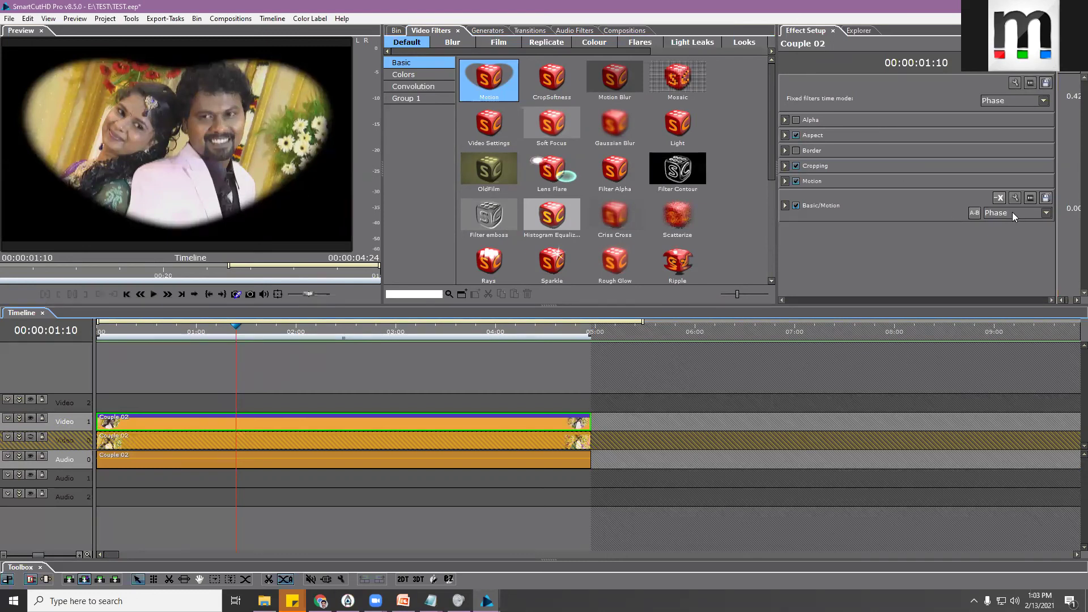
Set the Basic/Motion filter's mask texture to the 0301 gradient image from X:\SceneCutHD Content\Graphic
{"action": "left_click", "coordinate": [1028, 199]}
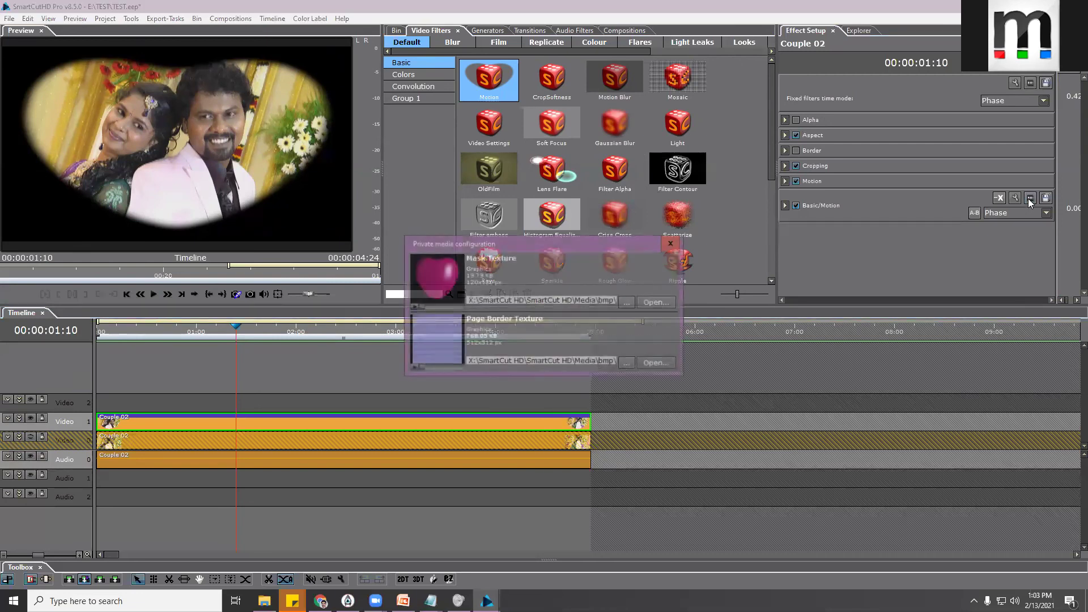
{"action": "left_click", "coordinate": [628, 303]}
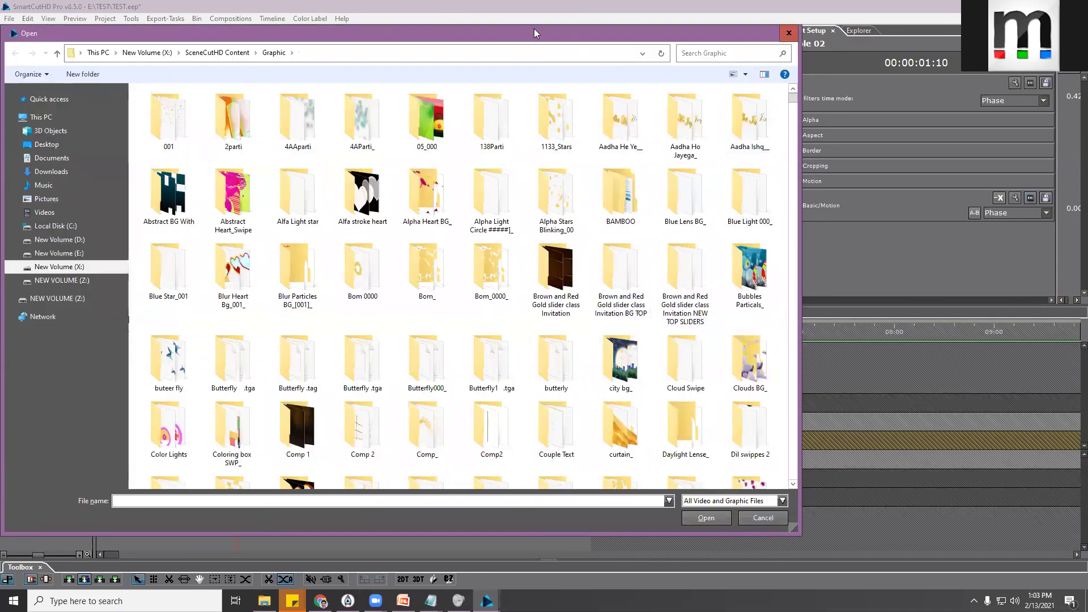
{"action": "left_click_drag", "start_coordinate": [537, 33], "coordinate": [949, 51]}
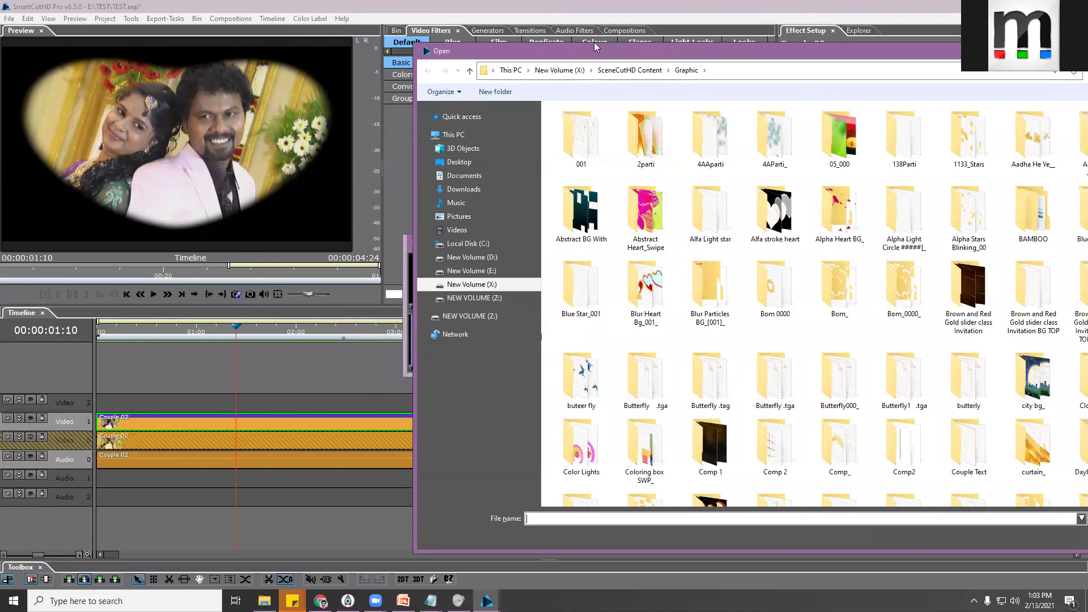
{"action": "left_click_drag", "start_coordinate": [748, 54], "coordinate": [485, 53]}
{"action": "scroll", "coordinate": [625, 292], "scroll_direction": "down", "scroll_amount": 10}
{"action": "scroll", "coordinate": [624, 292], "scroll_direction": "down", "scroll_amount": 5}
{"action": "scroll", "coordinate": [625, 292], "scroll_direction": "down", "scroll_amount": 5}
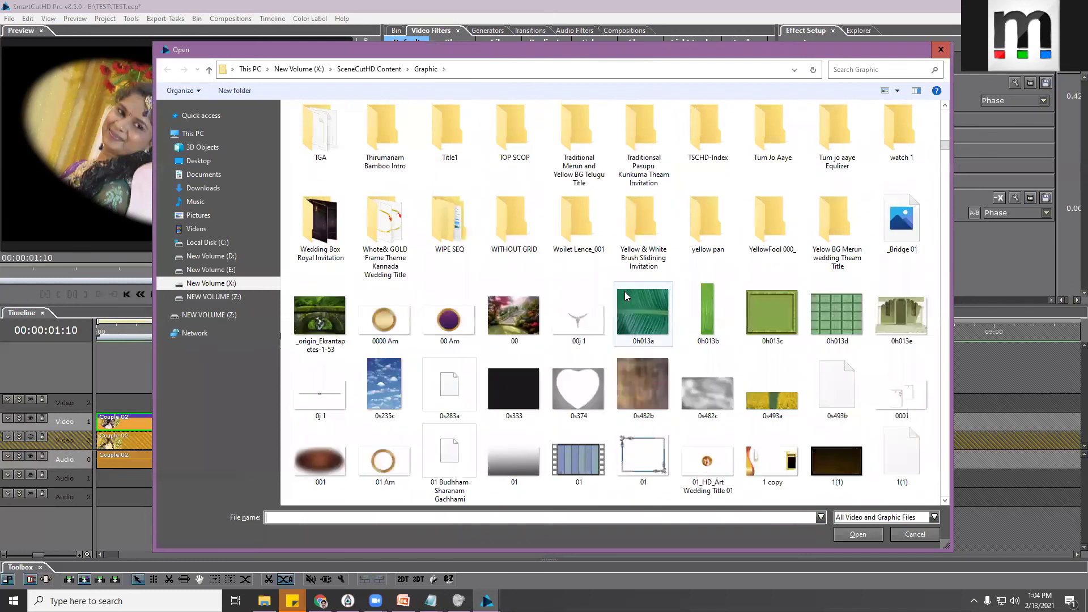
{"action": "scroll", "coordinate": [625, 293], "scroll_direction": "down", "scroll_amount": 10}
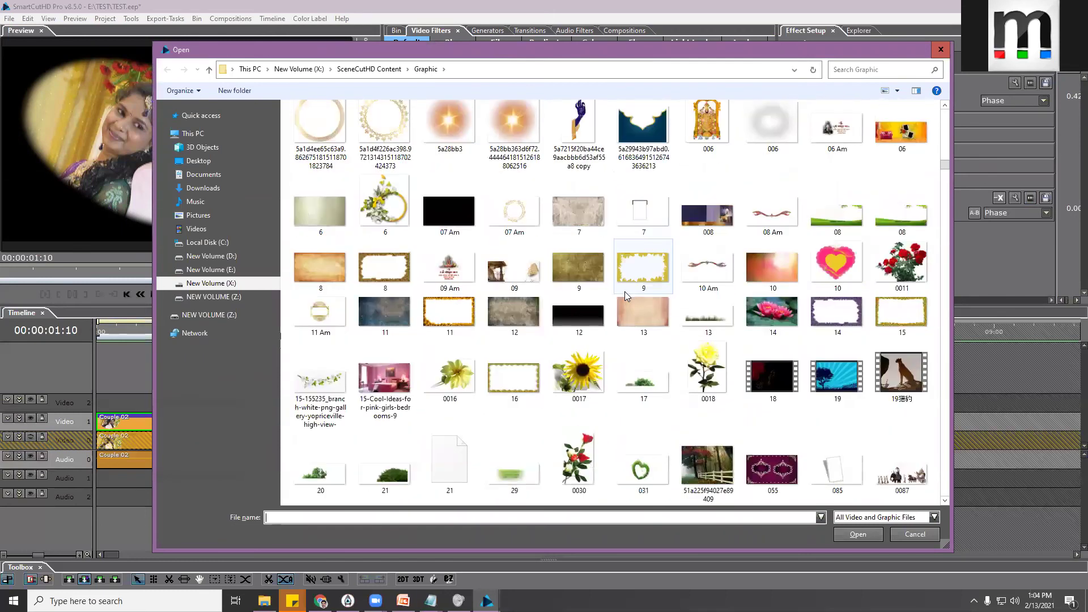
{"action": "scroll", "coordinate": [625, 293], "scroll_direction": "down", "scroll_amount": 5}
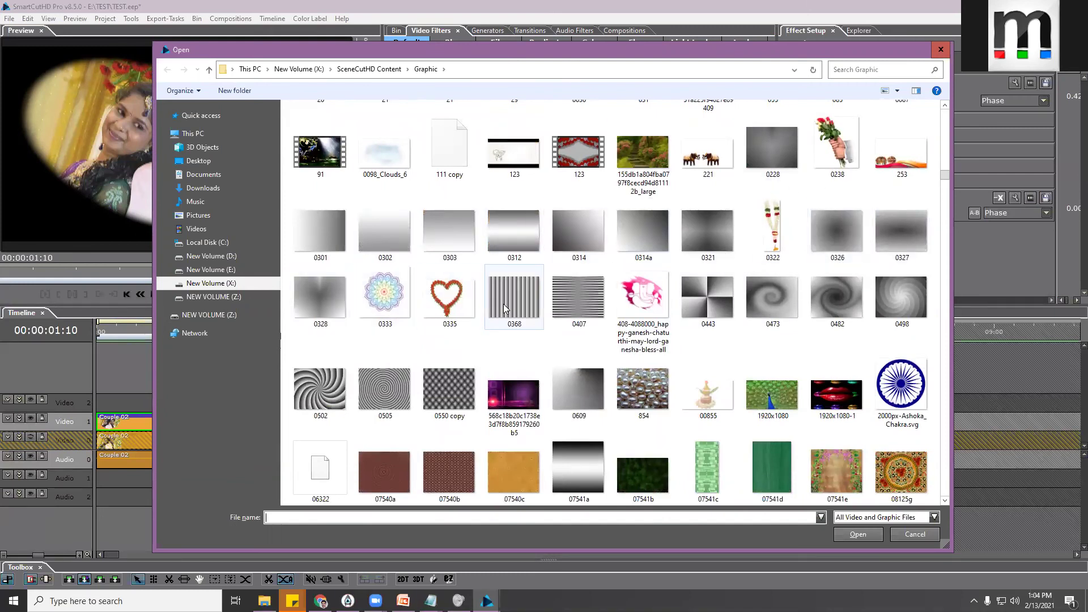
{"action": "double_click", "coordinate": [329, 246]}
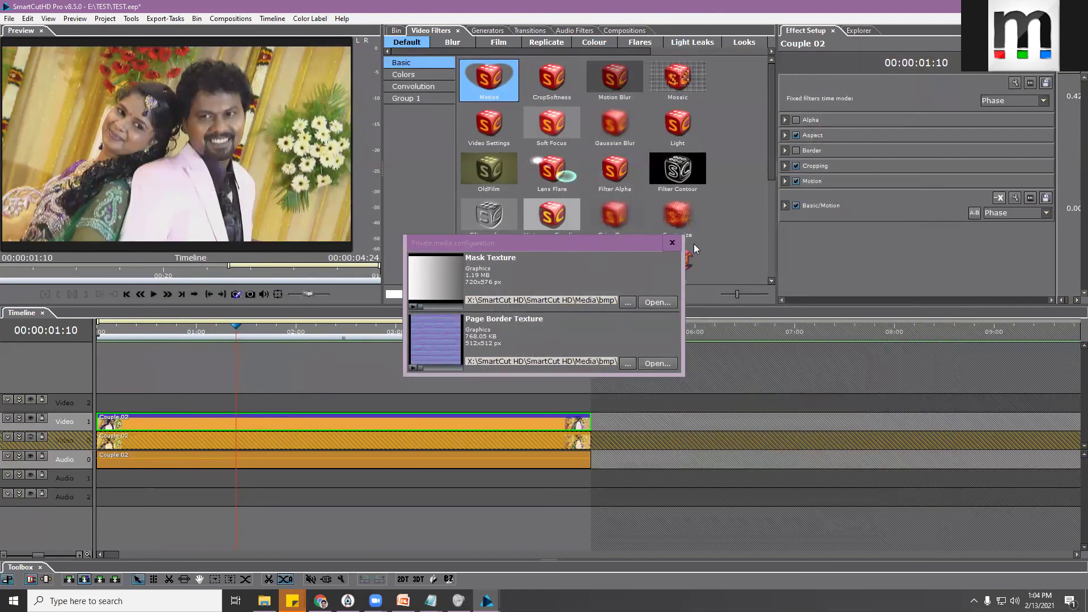
{"action": "left_click", "coordinate": [672, 242]}
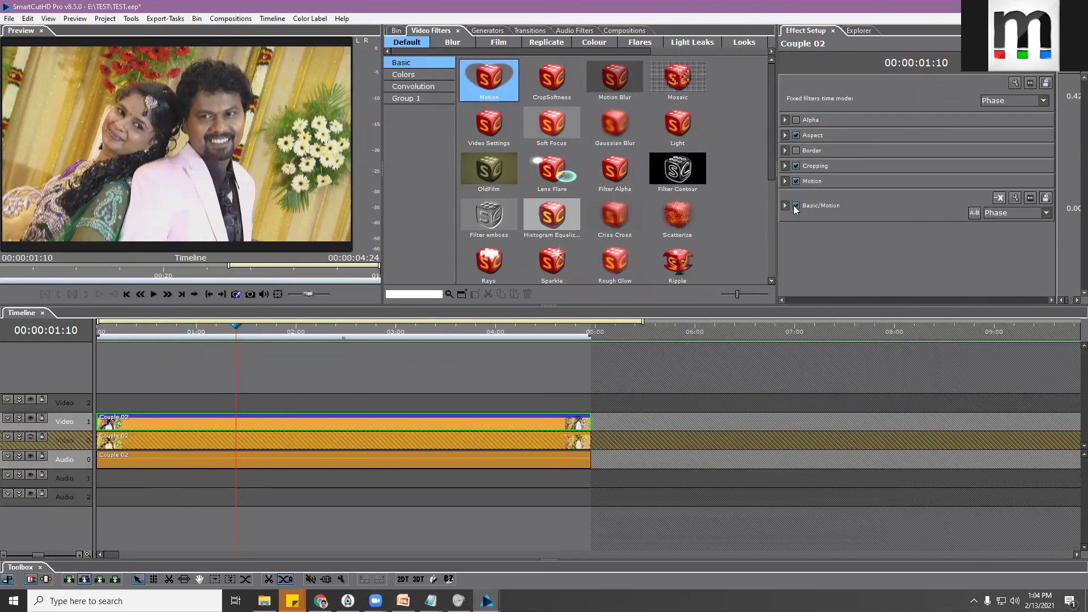
Widen the effect settings area and set the Basic/Motion mask's Alpha Selection to Select Alpha from Red color
{"action": "left_click_drag", "start_coordinate": [777, 194], "coordinate": [618, 193]}
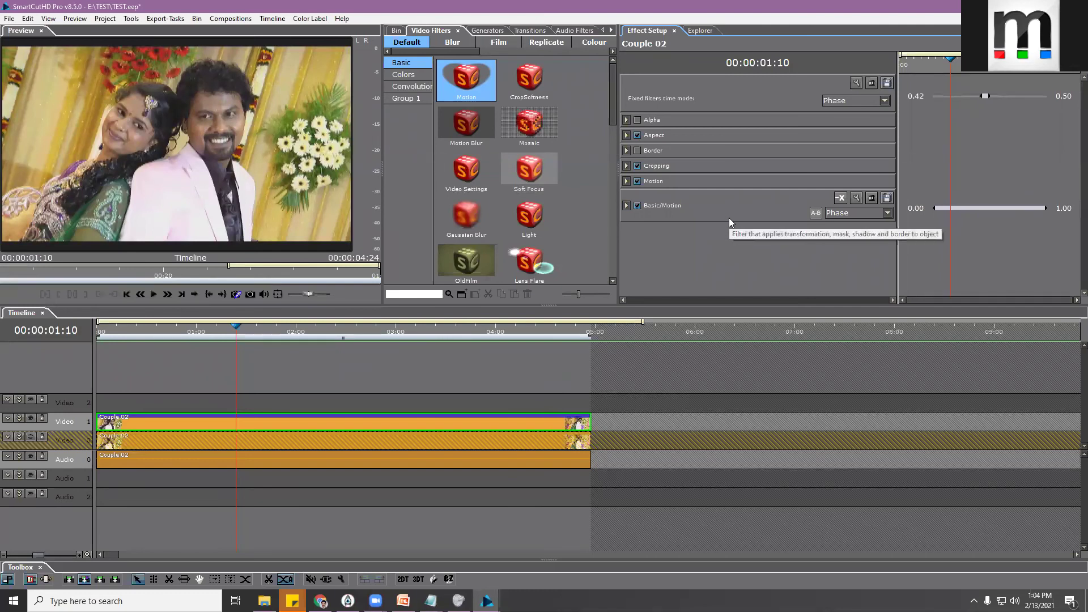
{"action": "left_click", "coordinate": [626, 206]}
{"action": "scroll", "coordinate": [715, 204], "scroll_direction": "down", "scroll_amount": 1}
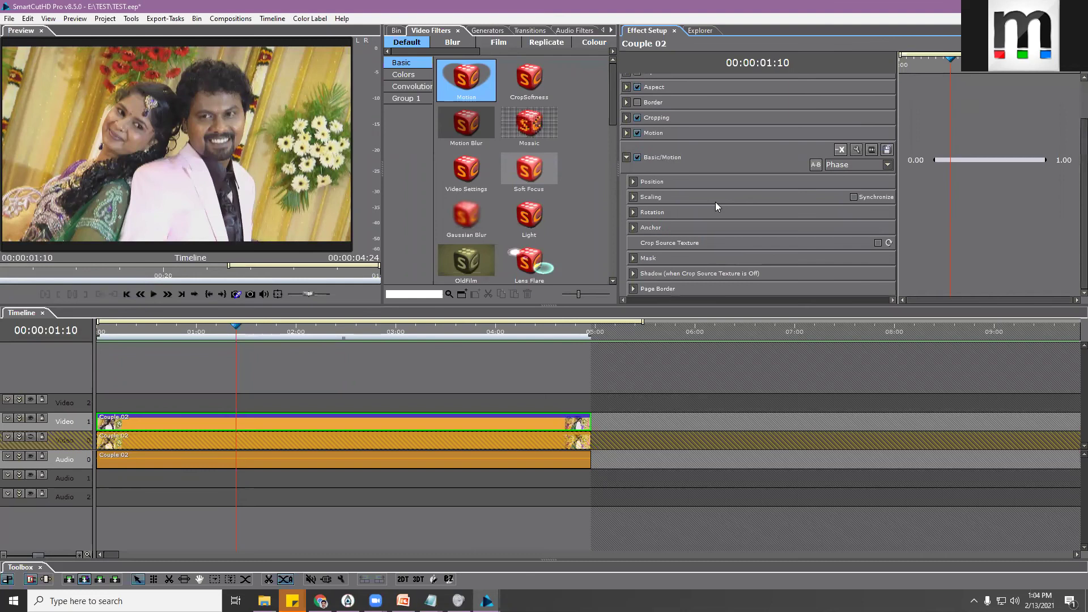
{"action": "left_click", "coordinate": [634, 259]}
{"action": "scroll", "coordinate": [799, 250], "scroll_direction": "down", "scroll_amount": 2}
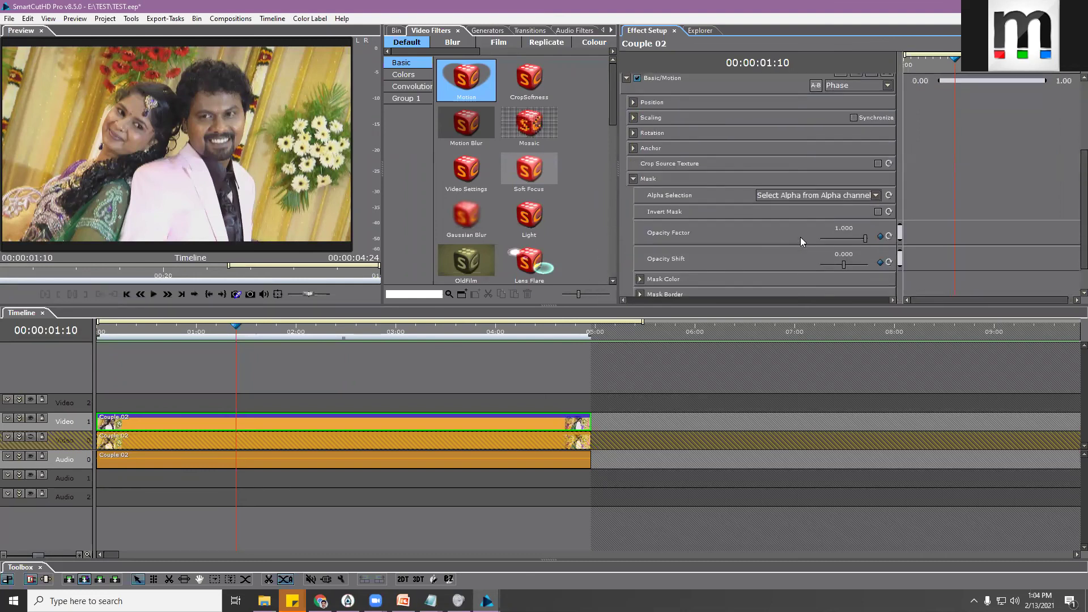
{"action": "left_click", "coordinate": [775, 196]}
{"action": "left_click", "coordinate": [657, 198]}
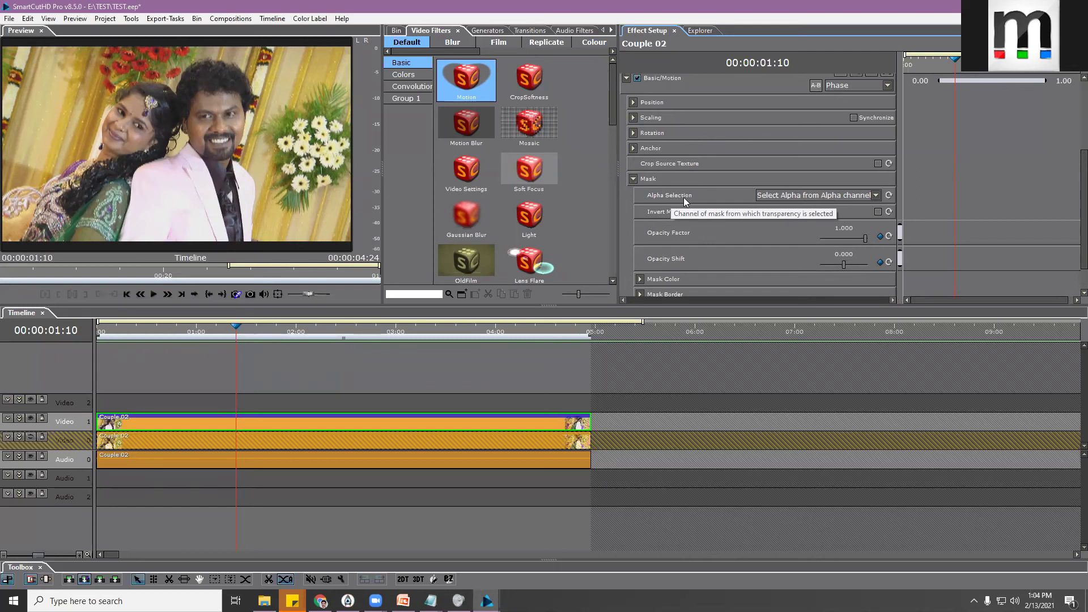
{"action": "left_click", "coordinate": [784, 196]}
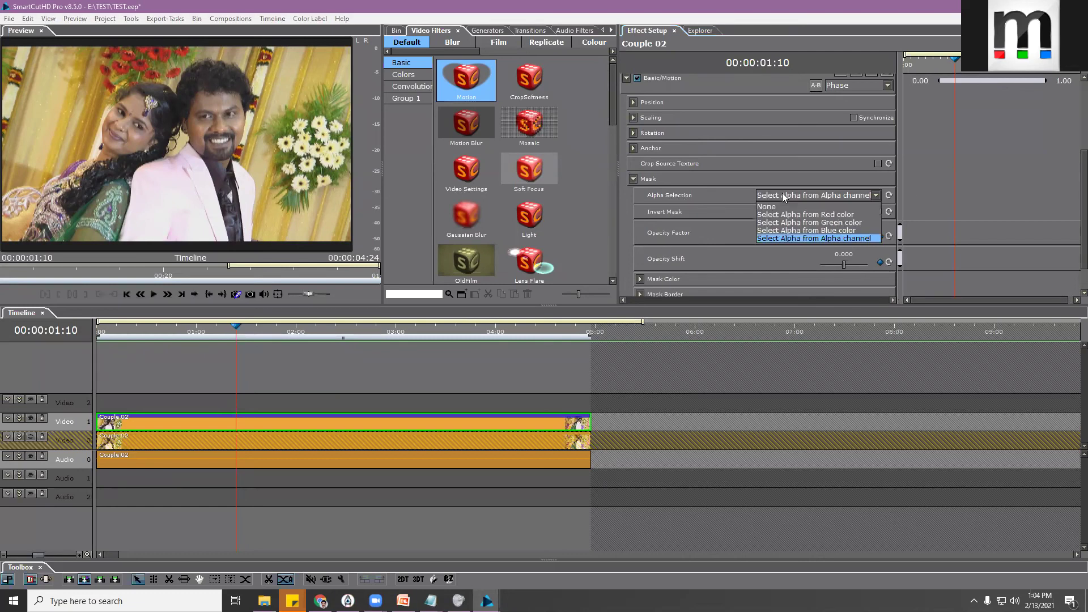
{"action": "left_click", "coordinate": [833, 216]}
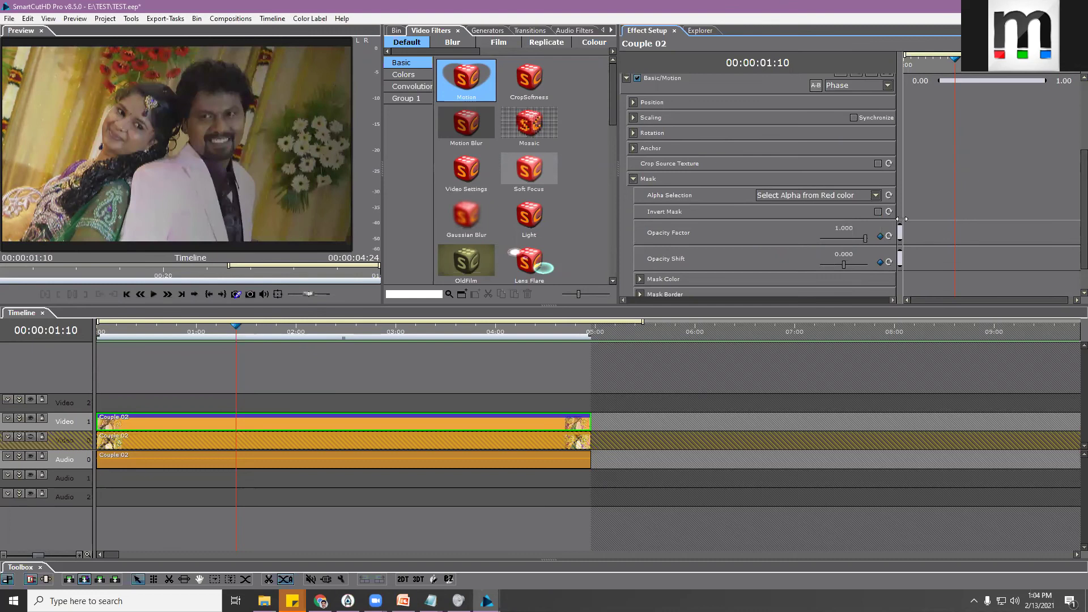
Invert the Basic/Motion mask and set its Opacity Shift to 0.526
{"action": "left_click", "coordinate": [878, 211]}
{"action": "left_click", "coordinate": [655, 215]}
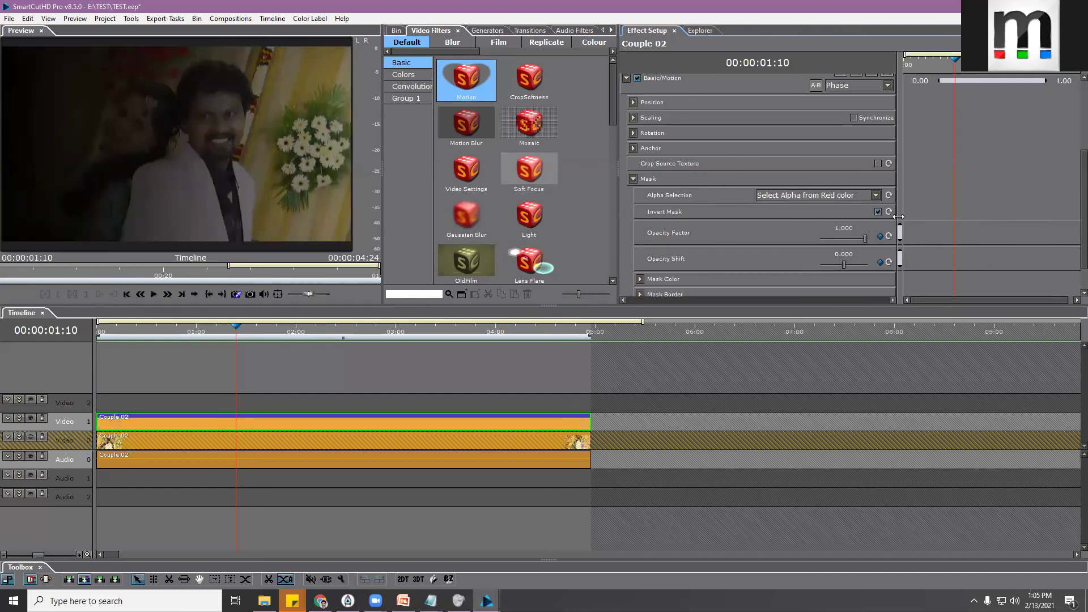
{"action": "mouse_move", "coordinate": [865, 237]}
{"action": "left_mouse_down"}
{"action": "mouse_move", "coordinate": [846, 240]}
{"action": "mouse_move", "coordinate": [866, 235]}
{"action": "mouse_move", "coordinate": [837, 261]}
{"action": "mouse_move", "coordinate": [855, 253]}
{"action": "left_mouse_up"}
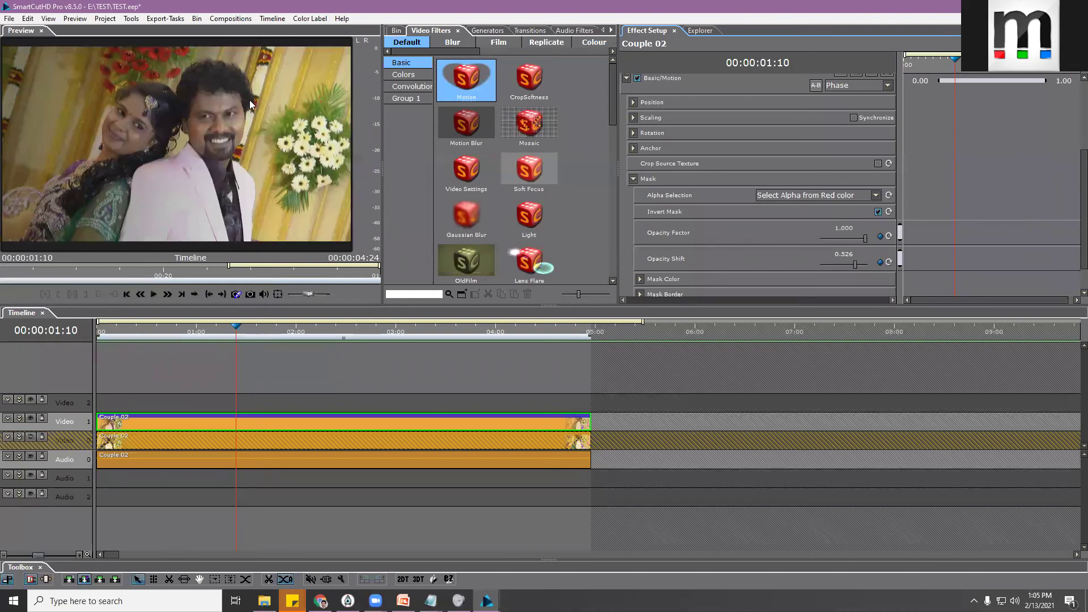
Look through the Graphic folder for other images usable as the Basic/Motion filter's mask texture
{"action": "scroll", "coordinate": [859, 161], "scroll_direction": "up", "scroll_amount": 3}
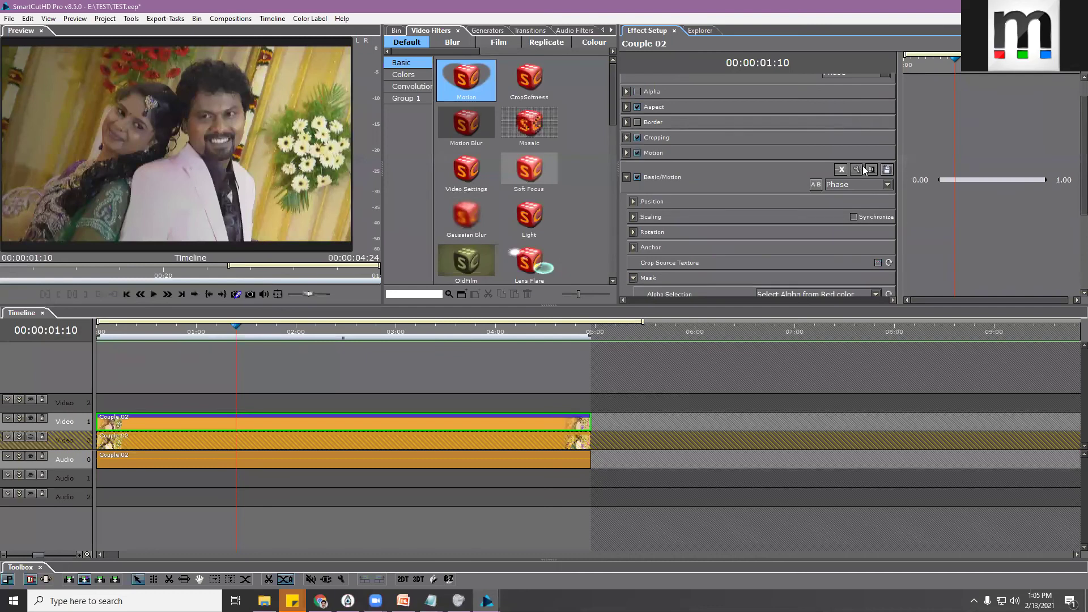
{"action": "double_click", "coordinate": [450, 224]}
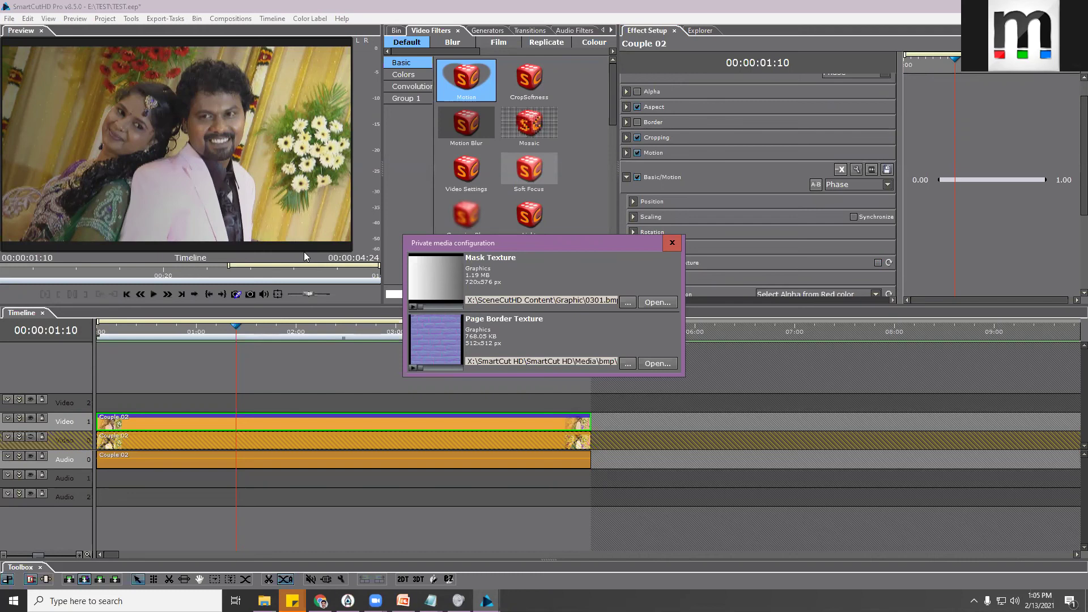
{"action": "left_click", "coordinate": [628, 301]}
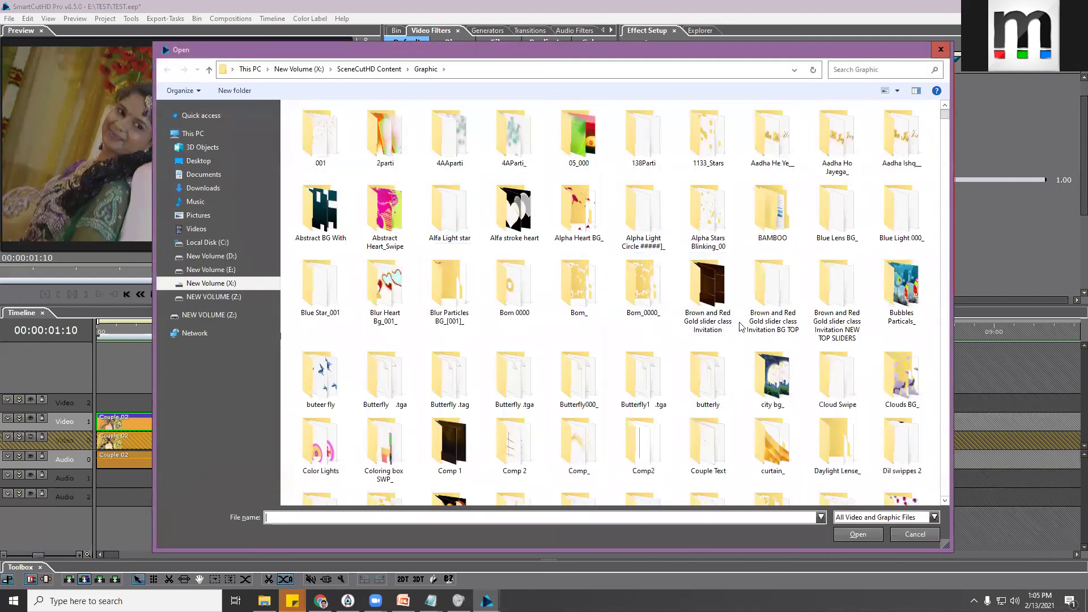
{"action": "scroll", "coordinate": [740, 327], "scroll_direction": "down", "scroll_amount": 15}
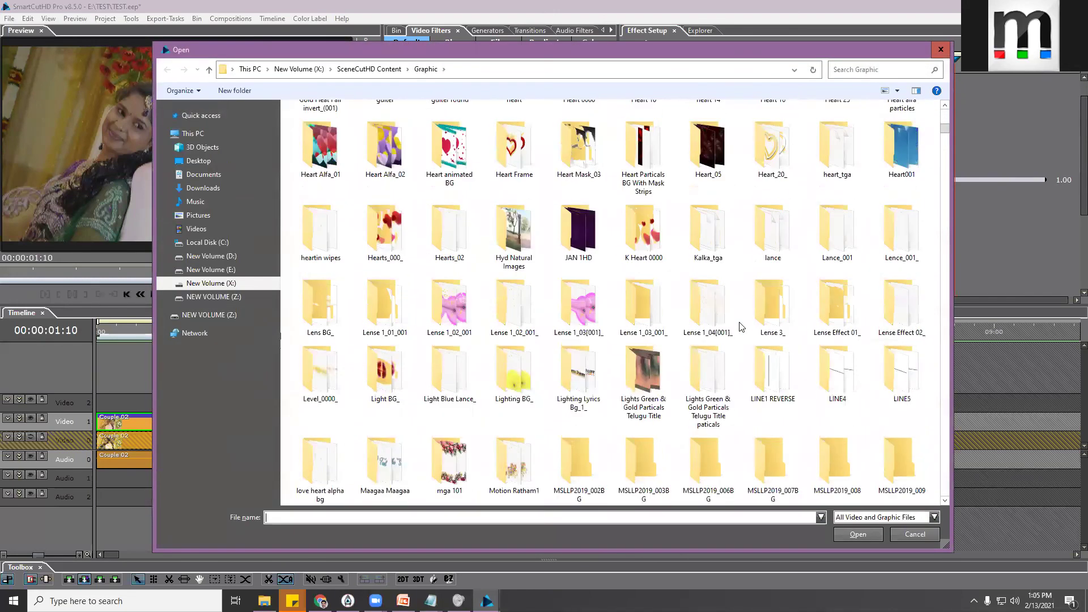
{"action": "scroll", "coordinate": [739, 327], "scroll_direction": "down", "scroll_amount": 8}
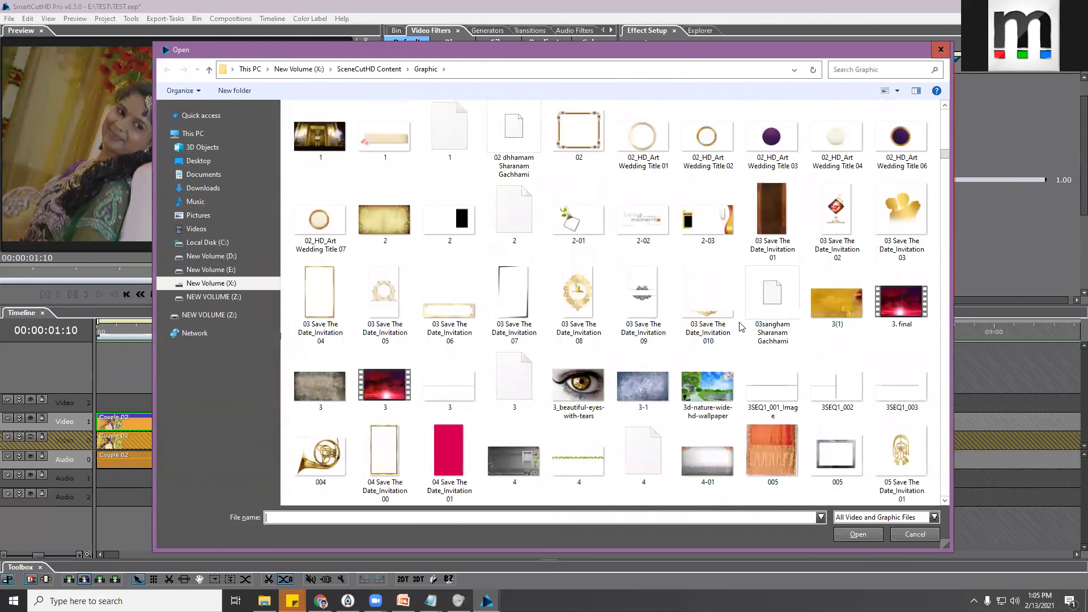
{"action": "scroll", "coordinate": [740, 327], "scroll_direction": "down", "scroll_amount": 5}
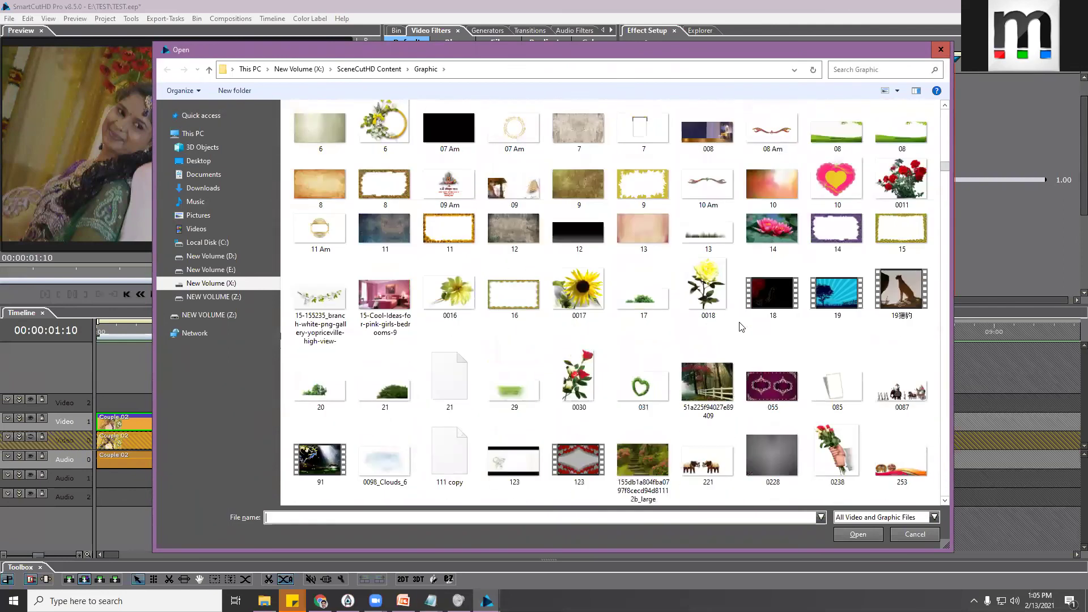
{"action": "scroll", "coordinate": [739, 327], "scroll_direction": "down", "scroll_amount": 10}
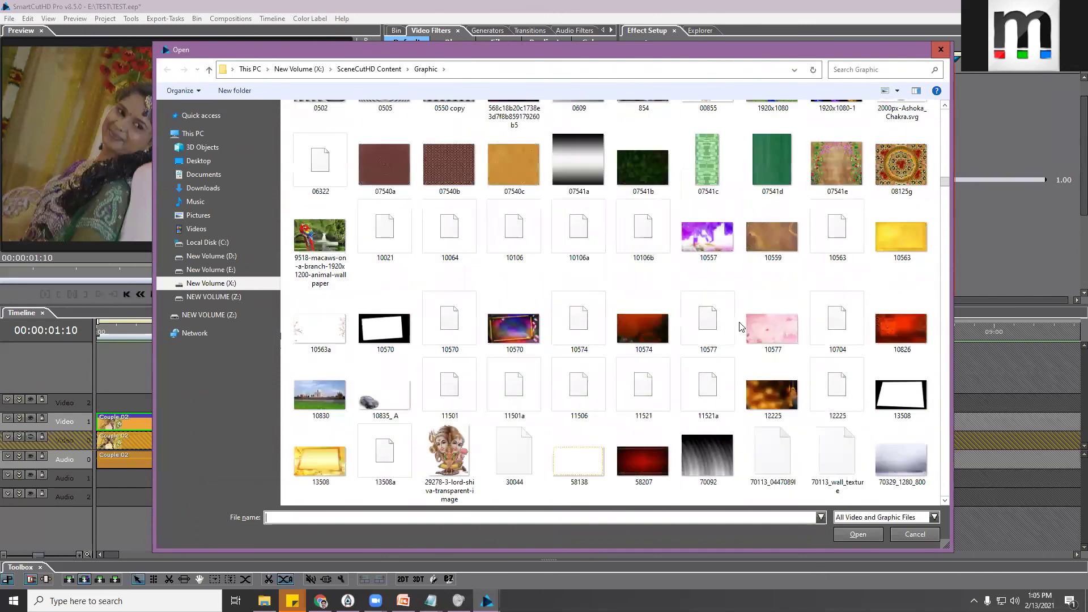
{"action": "scroll", "coordinate": [740, 327], "scroll_direction": "down", "scroll_amount": 8}
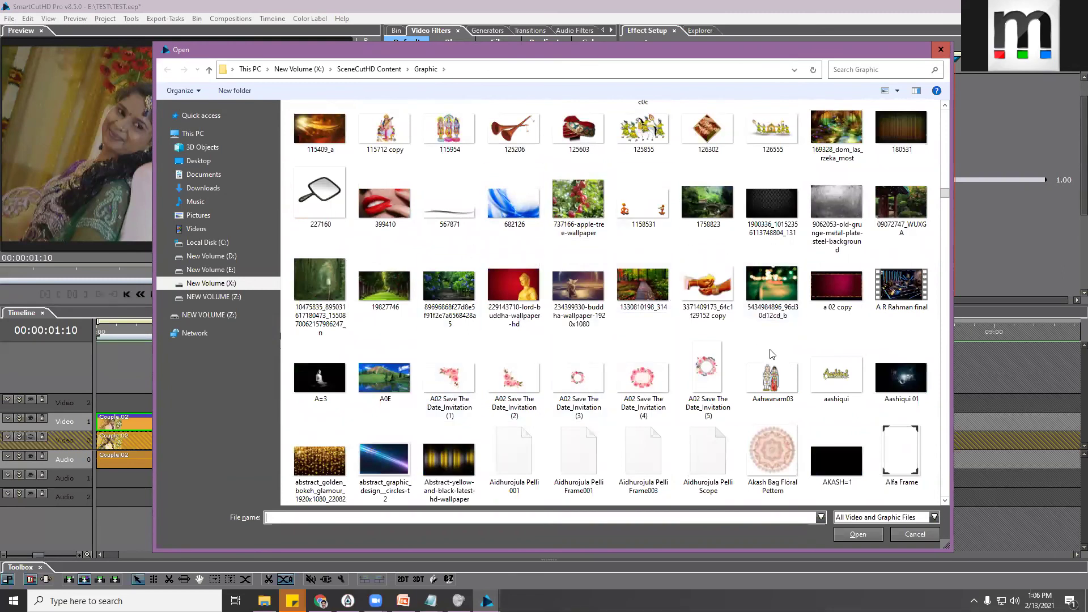
{"action": "scroll", "coordinate": [771, 363], "scroll_direction": "down", "scroll_amount": 4}
{"action": "left_click", "coordinate": [918, 536]}
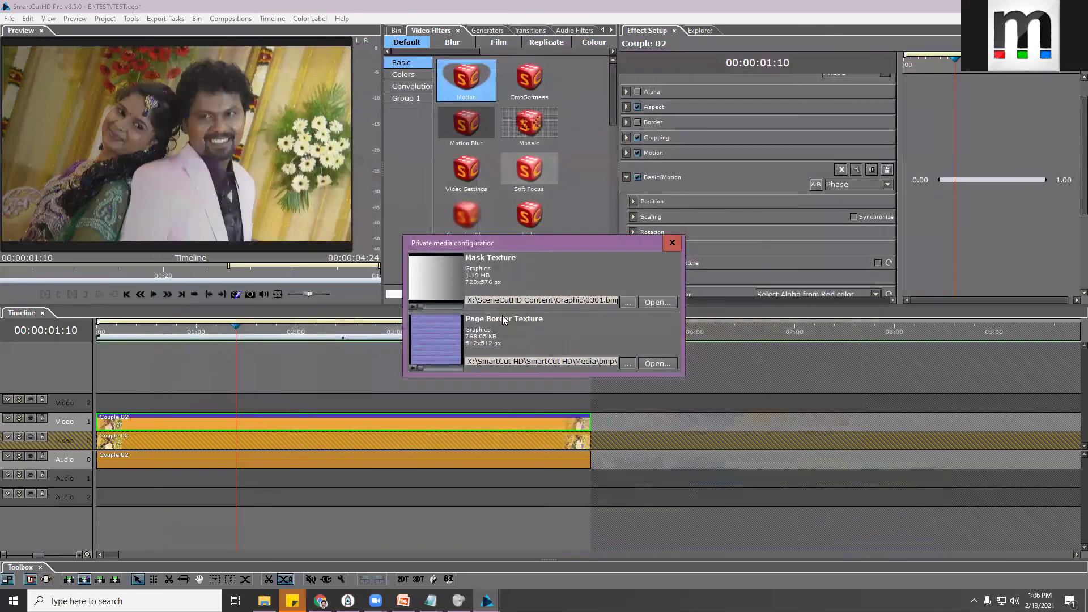
{"action": "left_click", "coordinate": [674, 240]}
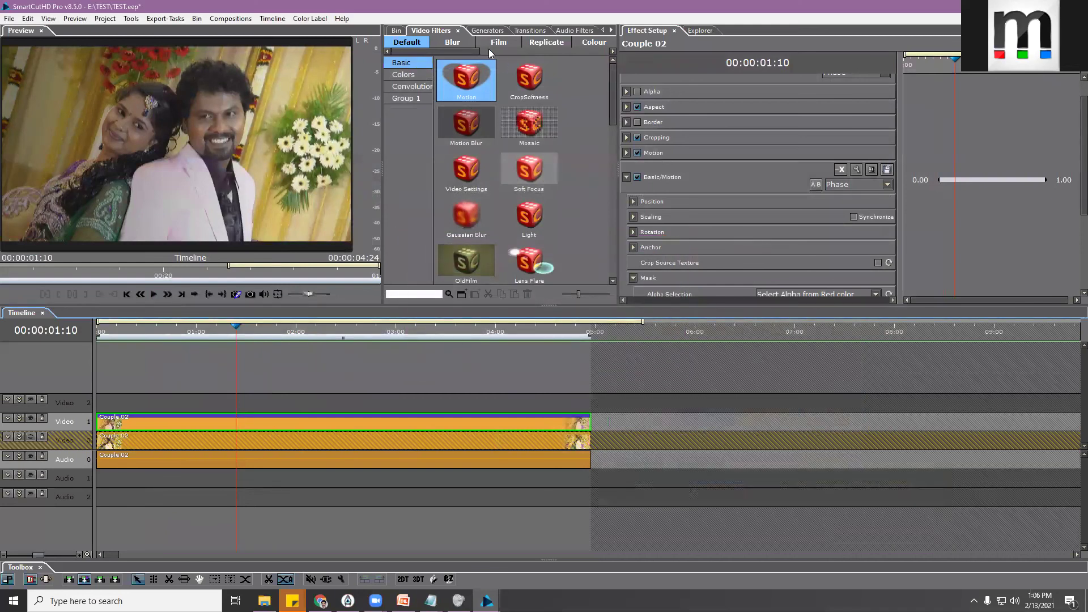
Apply the Colour > Brightness > Increase 50% video filter to the Couple 02 clip on Video 1
{"action": "left_click_drag", "start_coordinate": [443, 53], "coordinate": [483, 50]}
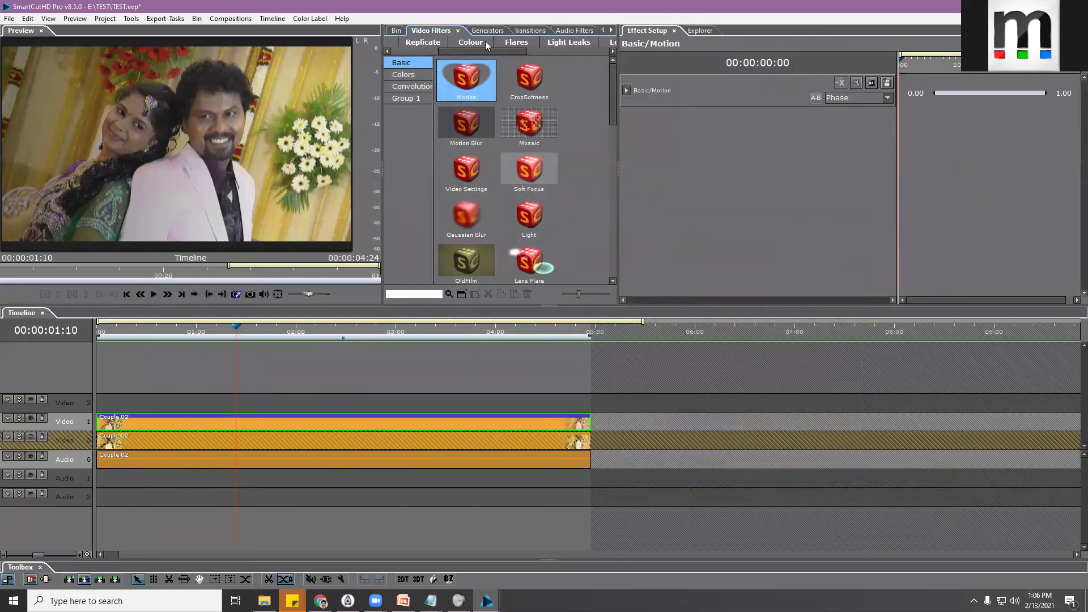
{"action": "left_click", "coordinate": [482, 43]}
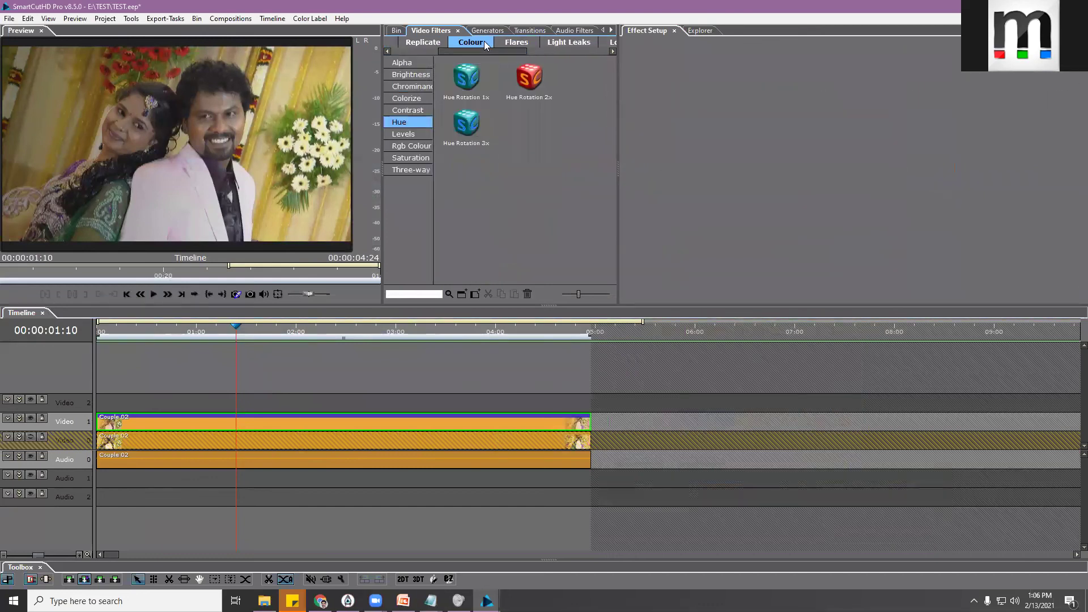
{"action": "left_click", "coordinate": [413, 75]}
{"action": "left_click_drag", "start_coordinate": [612, 111], "coordinate": [612, 150]}
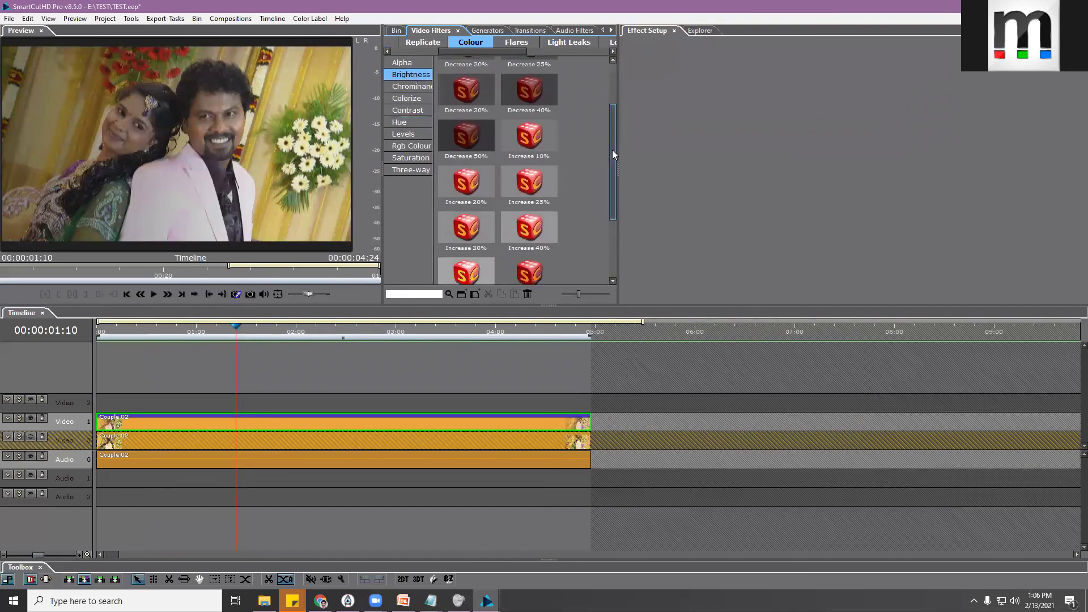
{"action": "left_click", "coordinate": [525, 136]}
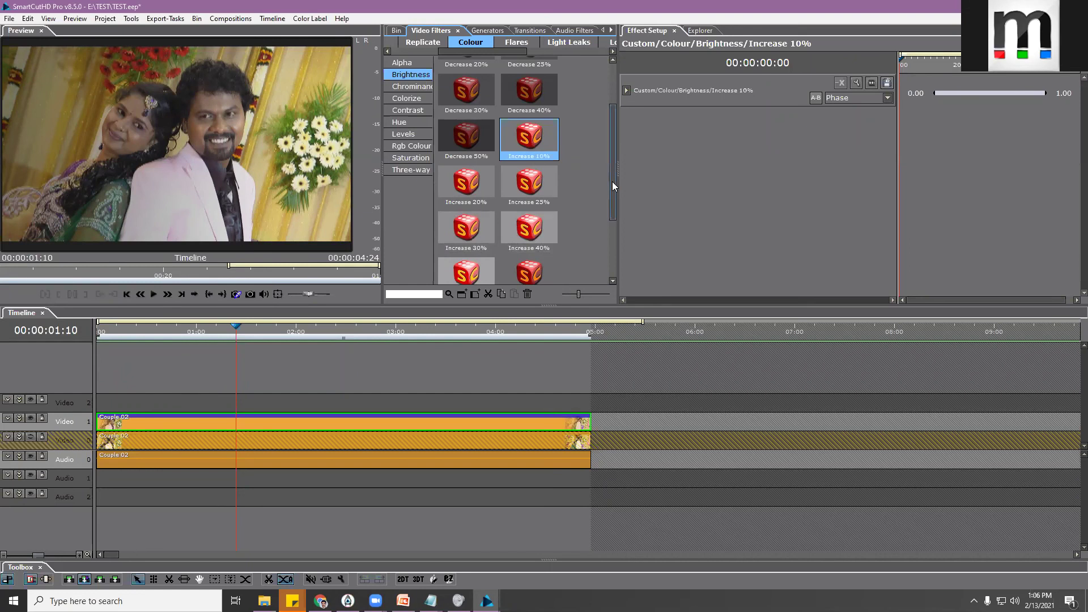
{"action": "left_click_drag", "start_coordinate": [611, 183], "coordinate": [610, 211]}
{"action": "left_click_drag", "start_coordinate": [465, 220], "coordinate": [309, 422]}
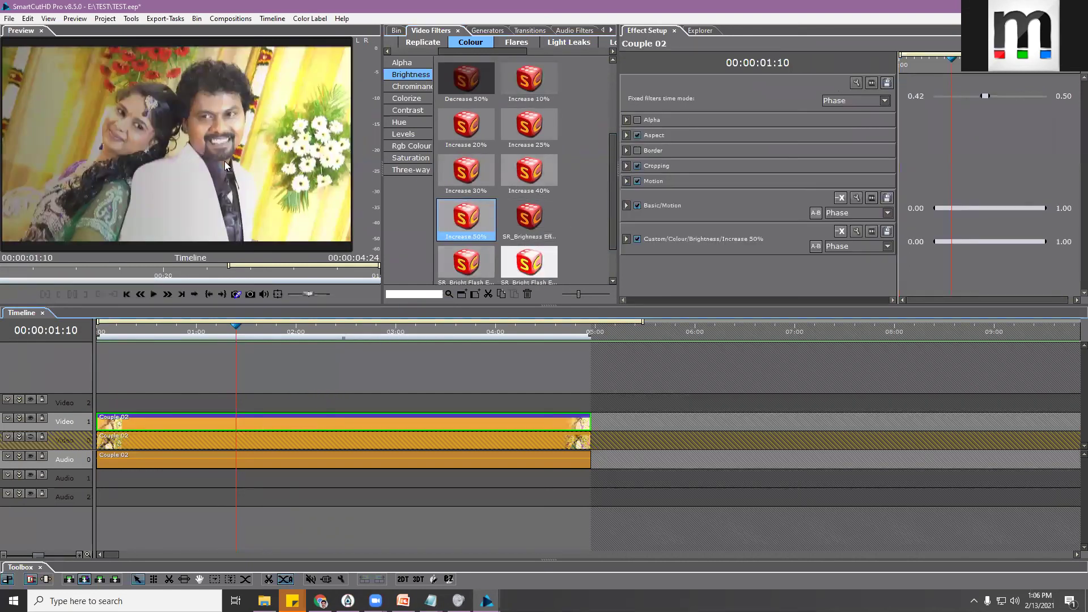
Re-enable the Video 0 track beneath the masked Couple 02 clip
{"action": "left_click", "coordinate": [144, 437]}
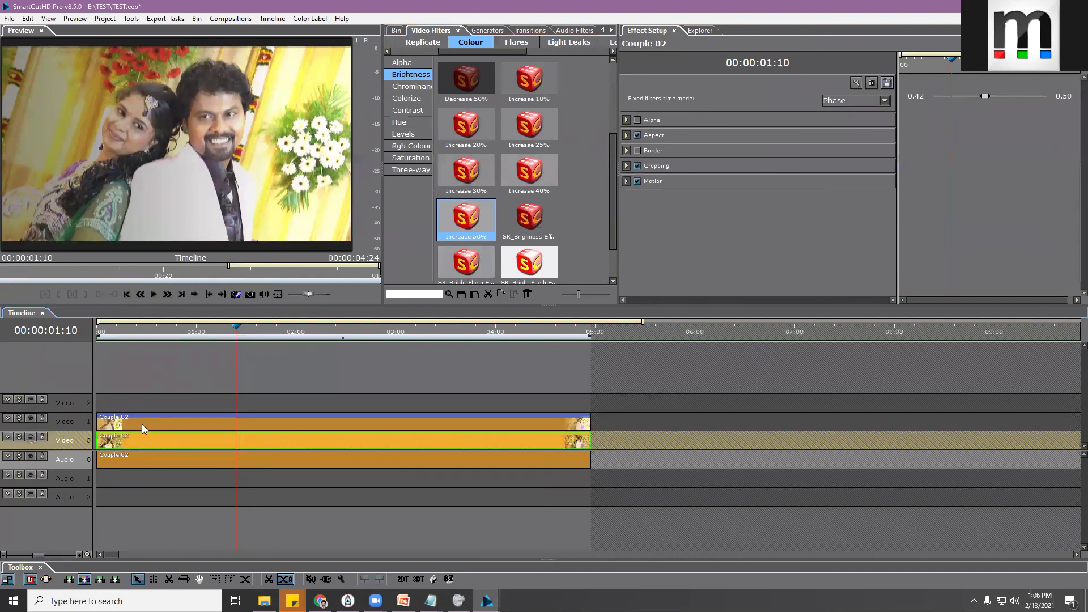
{"action": "left_click", "coordinate": [142, 424]}
{"action": "left_click", "coordinate": [30, 437]}
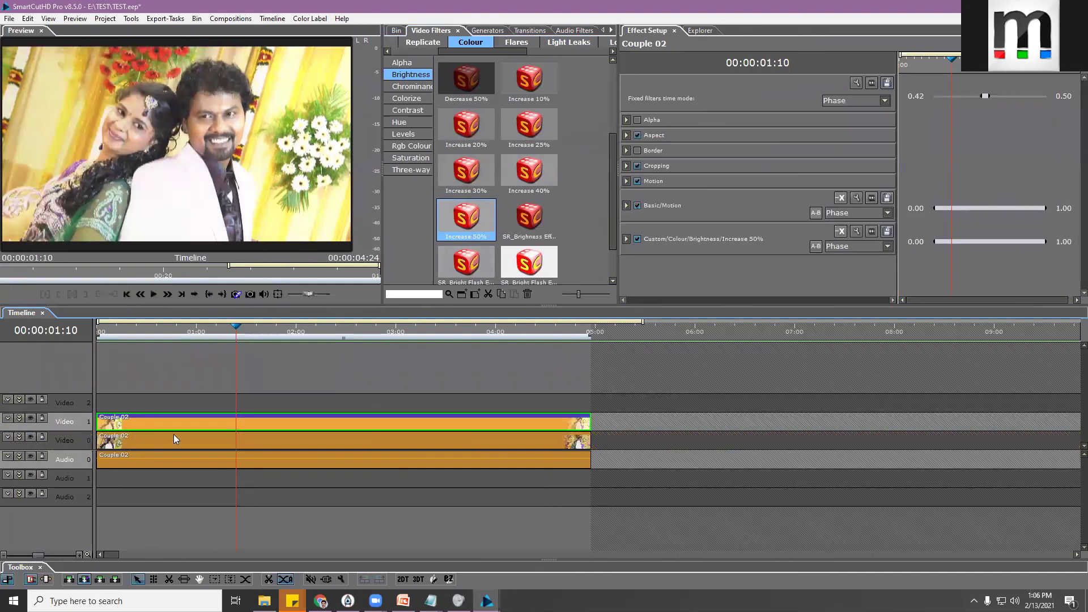
Select the Video 0 clip and toggle its track off and on to compare the brightened composite with and without it
{"action": "left_click", "coordinate": [173, 434]}
{"action": "left_click", "coordinate": [31, 437]}
{"action": "left_click", "coordinate": [31, 439]}
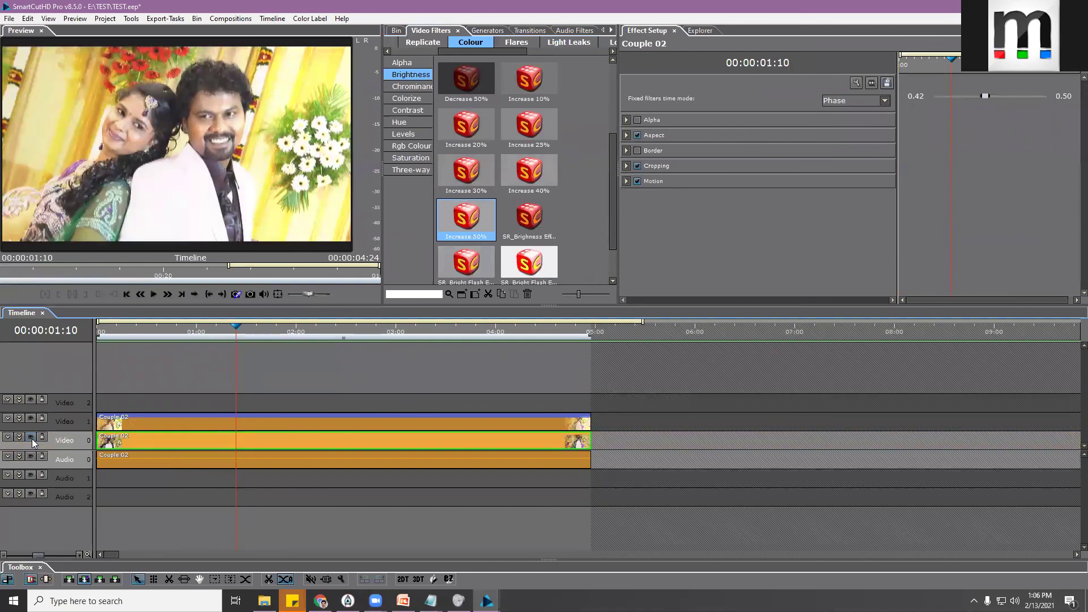
{"action": "left_click", "coordinate": [32, 438]}
{"action": "left_click", "coordinate": [32, 439]}
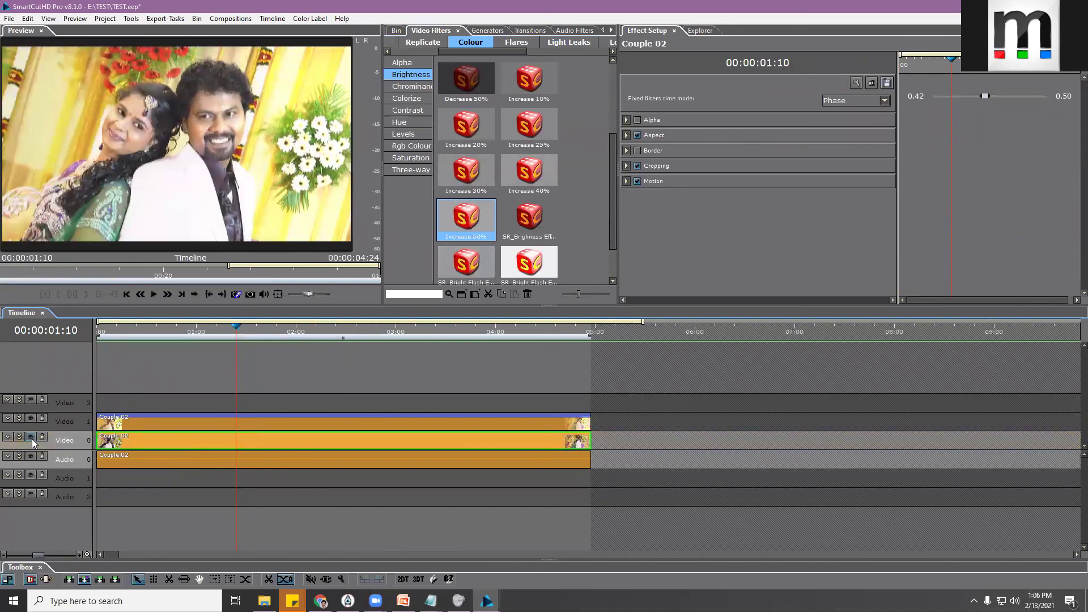
Replace the Increase 50% brightness filter on the Video 1 Couple 02 clip with the Increase 25% filter
{"action": "left_click", "coordinate": [174, 423]}
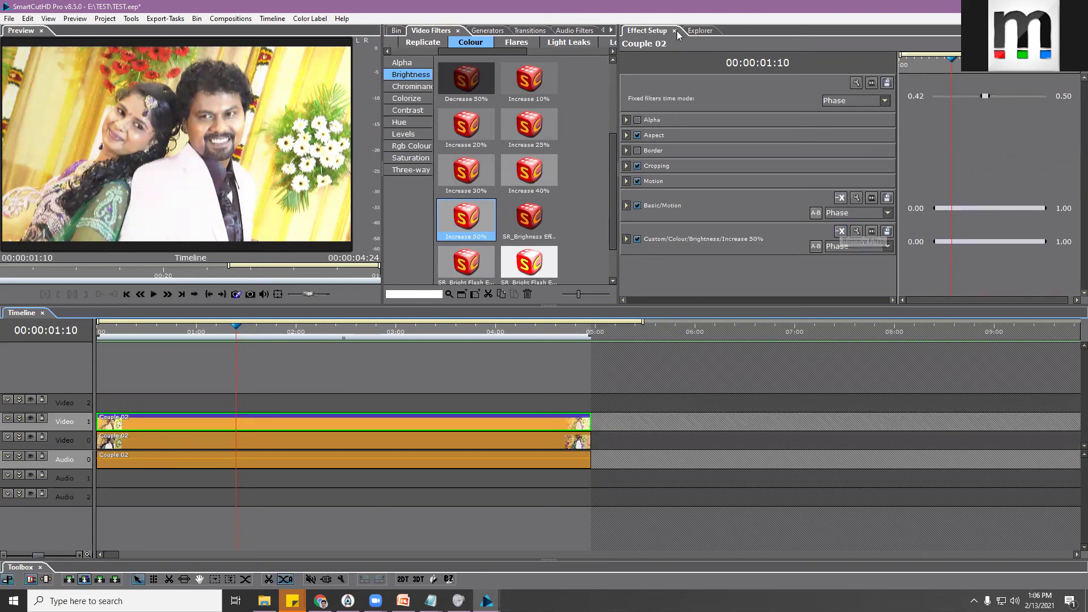
{"action": "left_click", "coordinate": [838, 231]}
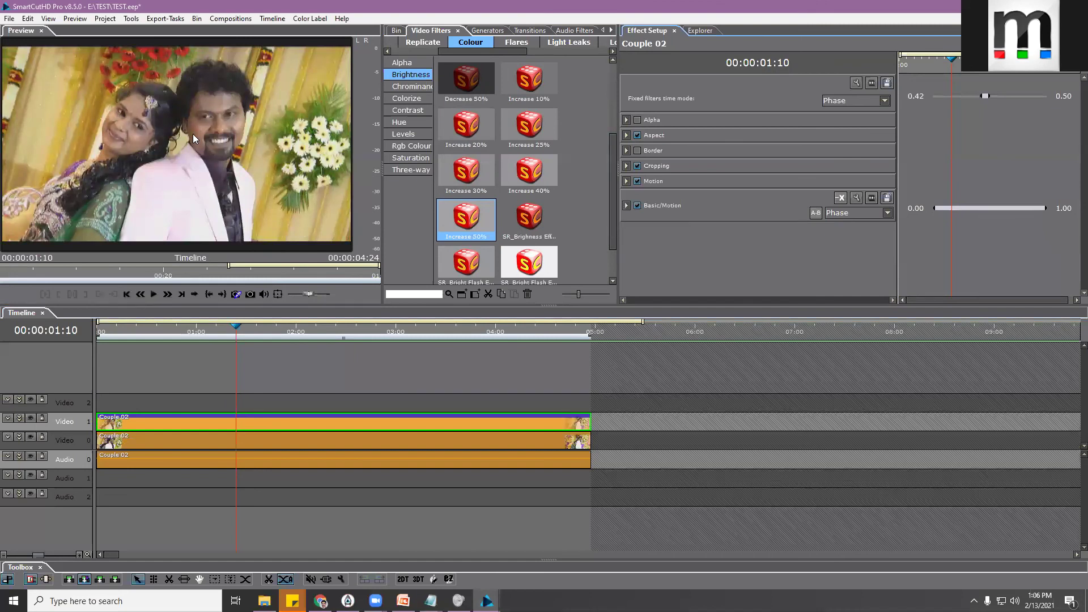
{"action": "left_click_drag", "start_coordinate": [615, 204], "coordinate": [618, 159]}
{"action": "left_click_drag", "start_coordinate": [529, 225], "coordinate": [371, 418]}
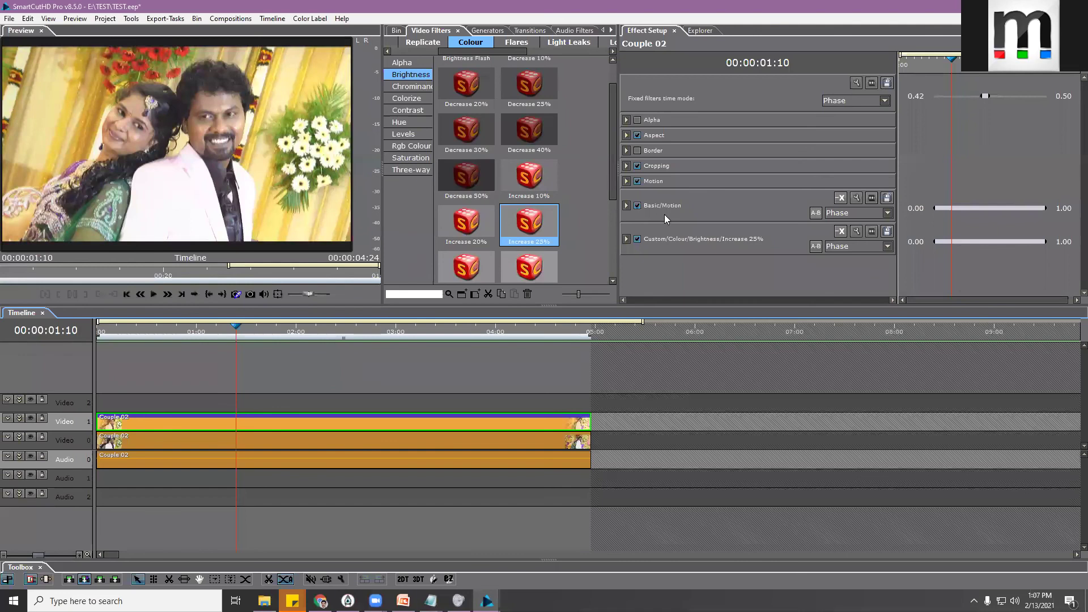
Toggle the Increase 25% brightness filter off and on repeatedly to compare the picture with and without it, leaving it enabled
{"action": "left_click", "coordinate": [636, 241]}
{"action": "left_click", "coordinate": [636, 241]}
{"action": "left_click", "coordinate": [637, 241]}
{"action": "left_click", "coordinate": [637, 241]}
{"action": "left_click", "coordinate": [636, 241]}
{"action": "left_click", "coordinate": [637, 241]}
{"action": "left_click", "coordinate": [636, 241]}
{"action": "left_click", "coordinate": [637, 240]}
{"action": "left_click", "coordinate": [636, 241]}
{"action": "left_click", "coordinate": [637, 241]}
{"action": "left_click", "coordinate": [636, 241]}
{"action": "left_click", "coordinate": [636, 241]}
{"action": "left_click", "coordinate": [637, 241]}
{"action": "left_click", "coordinate": [637, 241]}
{"action": "left_click", "coordinate": [636, 241]}
{"action": "left_click", "coordinate": [636, 240]}
{"action": "left_click", "coordinate": [636, 240]}
{"action": "left_click", "coordinate": [637, 241]}
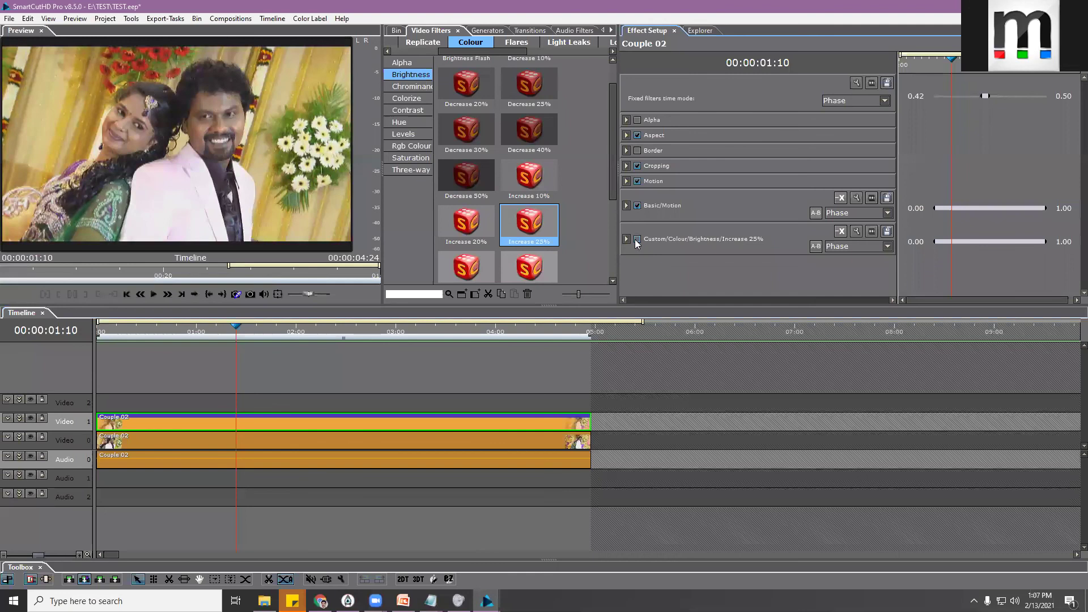
{"action": "left_click", "coordinate": [637, 241]}
{"action": "left_click", "coordinate": [637, 240]}
{"action": "left_click", "coordinate": [637, 241]}
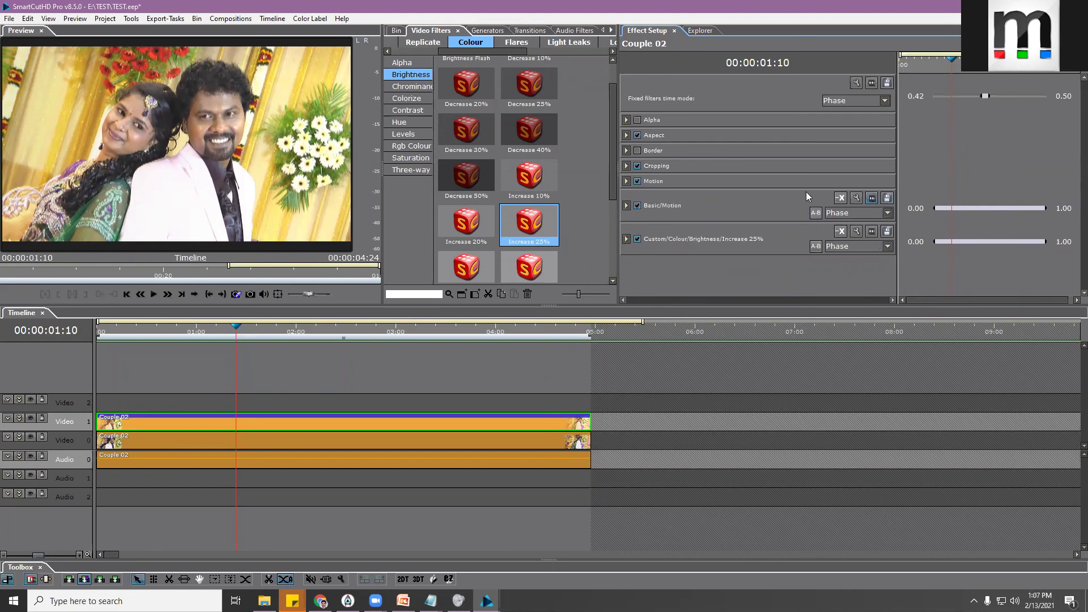
Choose the SHAPE LEO HD WB01004 image from the Graphic folder as the Basic/Motion filter's mask texture
{"action": "left_click", "coordinate": [857, 199]}
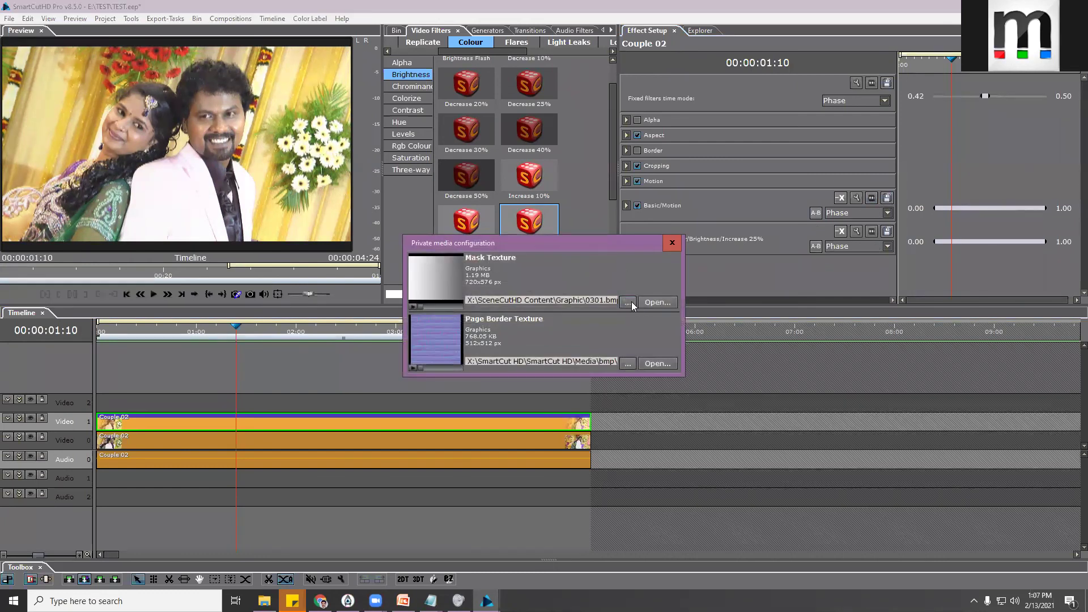
{"action": "left_click", "coordinate": [628, 302]}
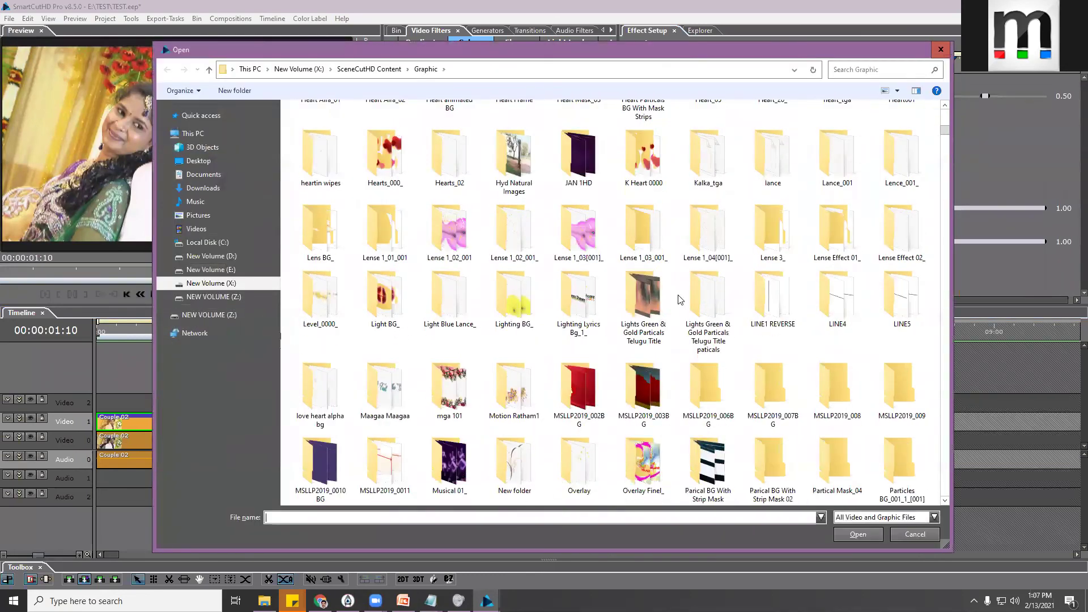
{"action": "scroll", "coordinate": [680, 300], "scroll_direction": "down", "scroll_amount": 5}
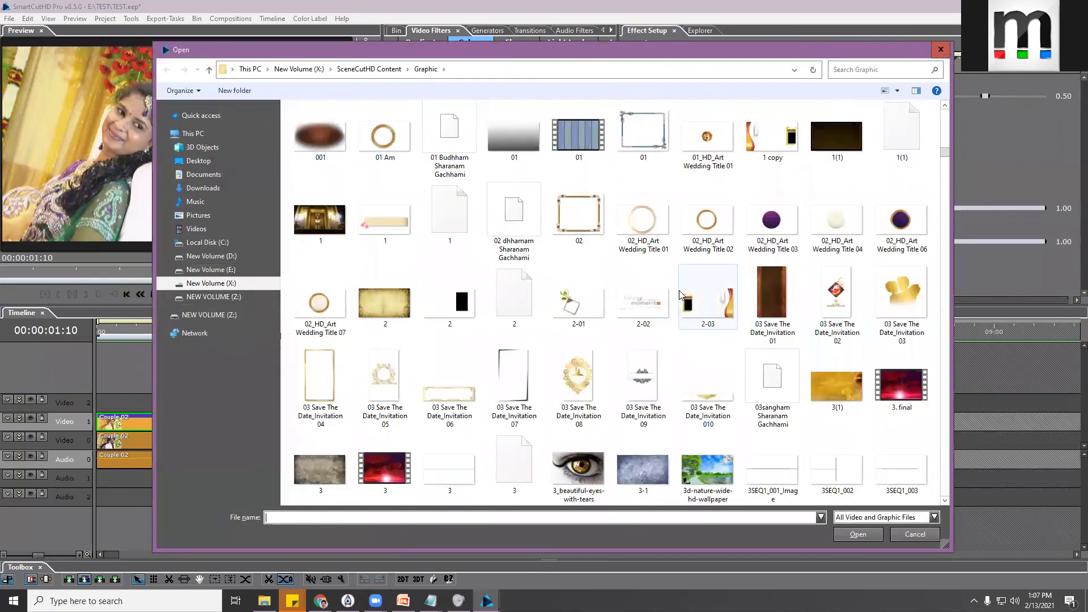
{"action": "scroll", "coordinate": [681, 295], "scroll_direction": "down", "scroll_amount": 15}
{"action": "scroll", "coordinate": [682, 296], "scroll_direction": "down", "scroll_amount": 15}
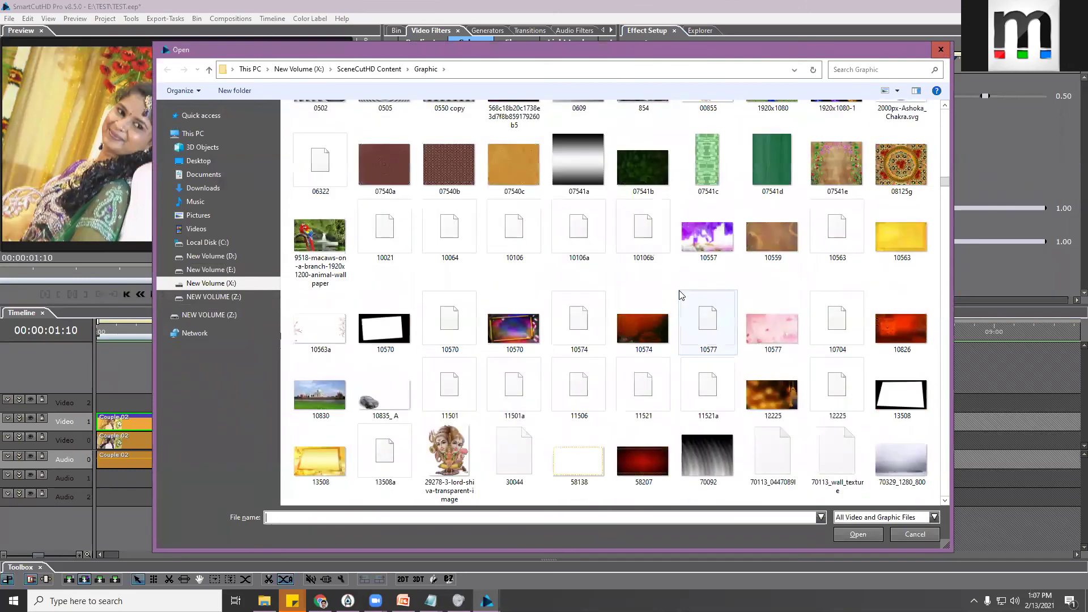
{"action": "scroll", "coordinate": [682, 296], "scroll_direction": "down", "scroll_amount": 15}
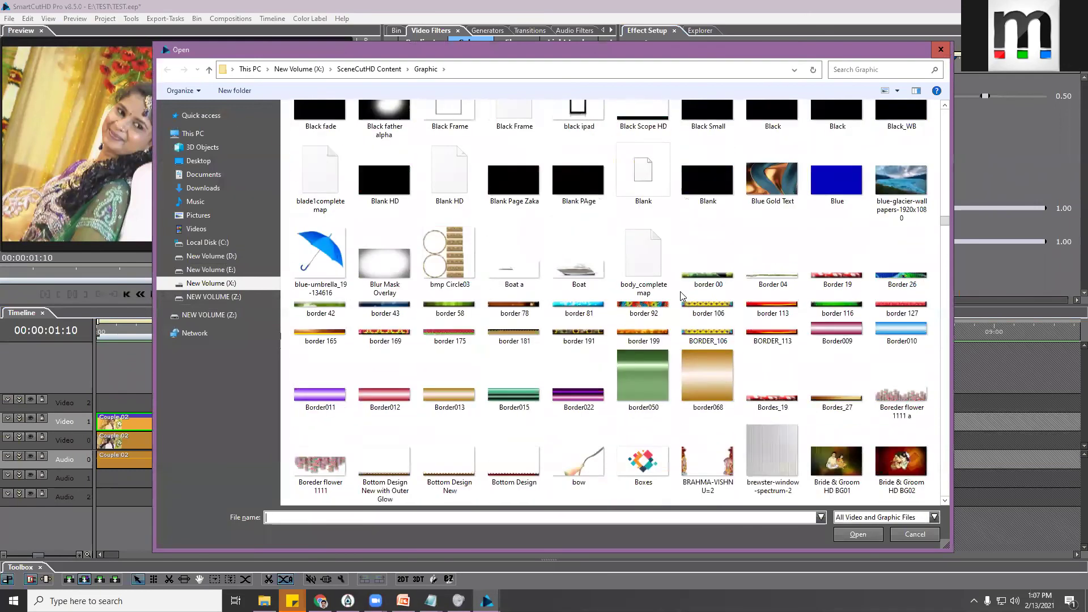
{"action": "scroll", "coordinate": [683, 295], "scroll_direction": "up", "scroll_amount": 1}
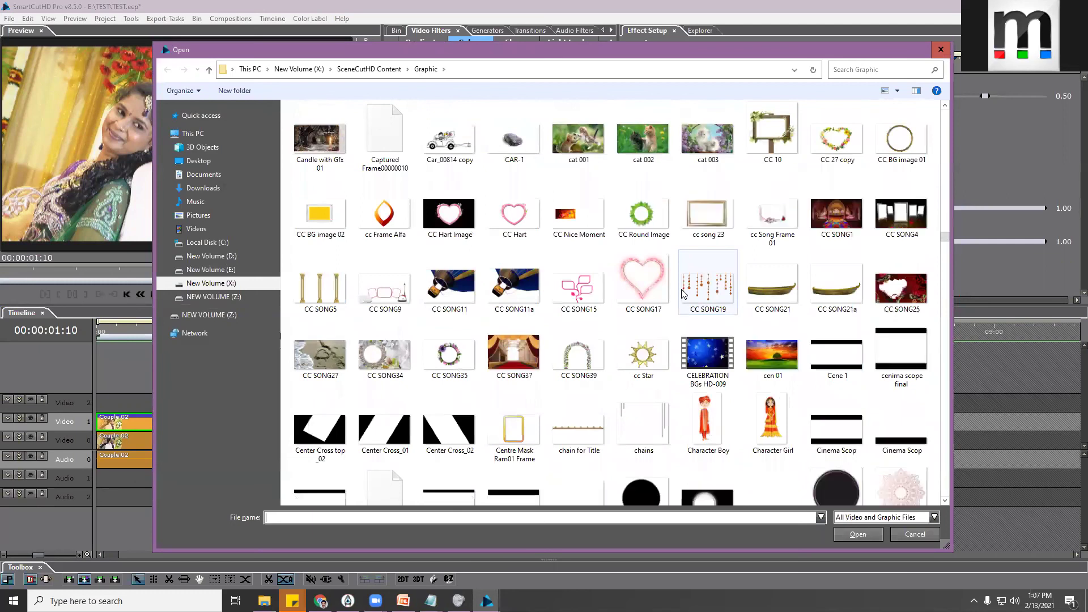
{"action": "scroll", "coordinate": [682, 294], "scroll_direction": "down", "scroll_amount": 4}
{"action": "scroll", "coordinate": [683, 294], "scroll_direction": "down", "scroll_amount": 7}
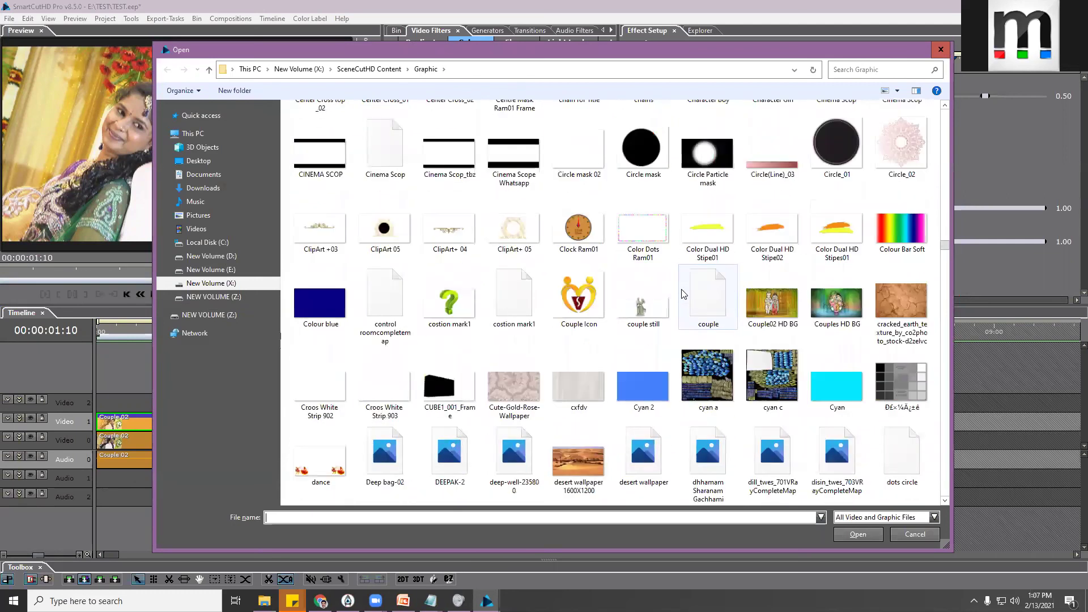
{"action": "scroll", "coordinate": [682, 293], "scroll_direction": "down", "scroll_amount": 15}
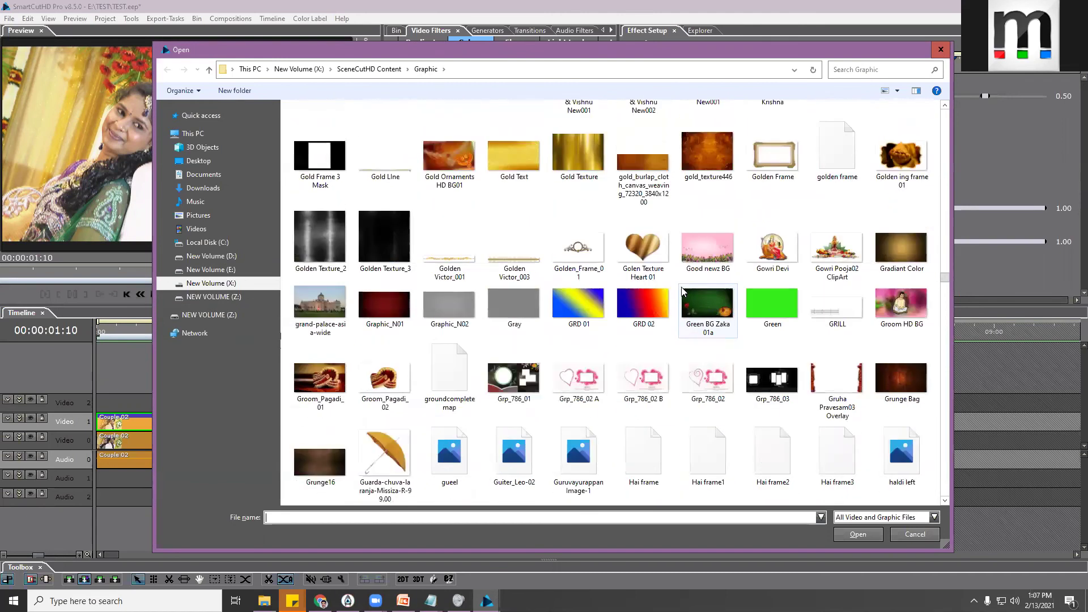
{"action": "scroll", "coordinate": [683, 293], "scroll_direction": "down", "scroll_amount": 4}
{"action": "scroll", "coordinate": [683, 293], "scroll_direction": "down", "scroll_amount": 2}
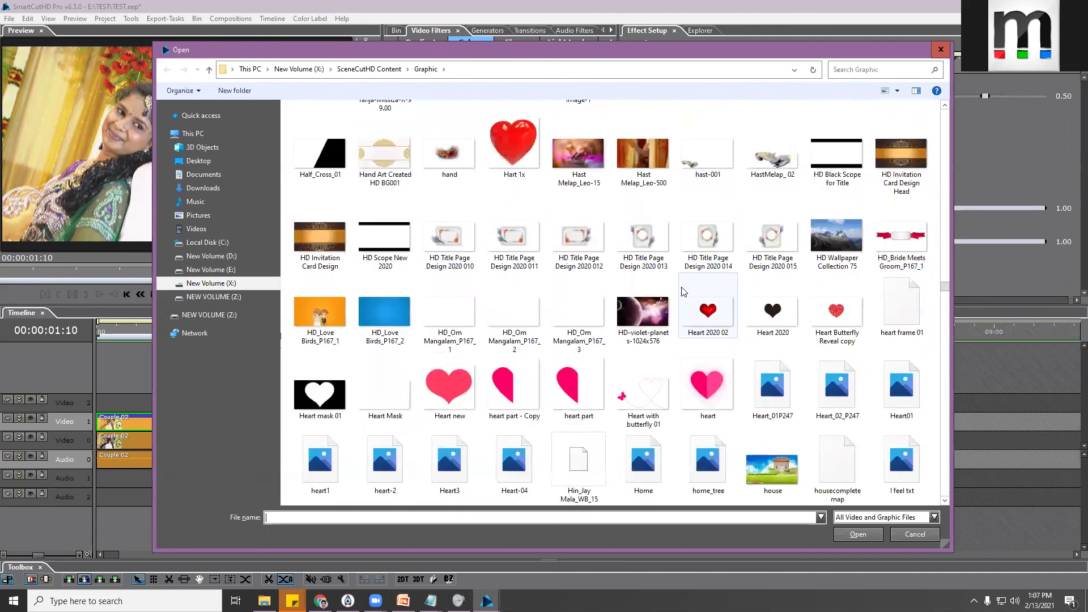
{"action": "scroll", "coordinate": [684, 292], "scroll_direction": "down", "scroll_amount": 5}
{"action": "scroll", "coordinate": [683, 292], "scroll_direction": "down", "scroll_amount": 3}
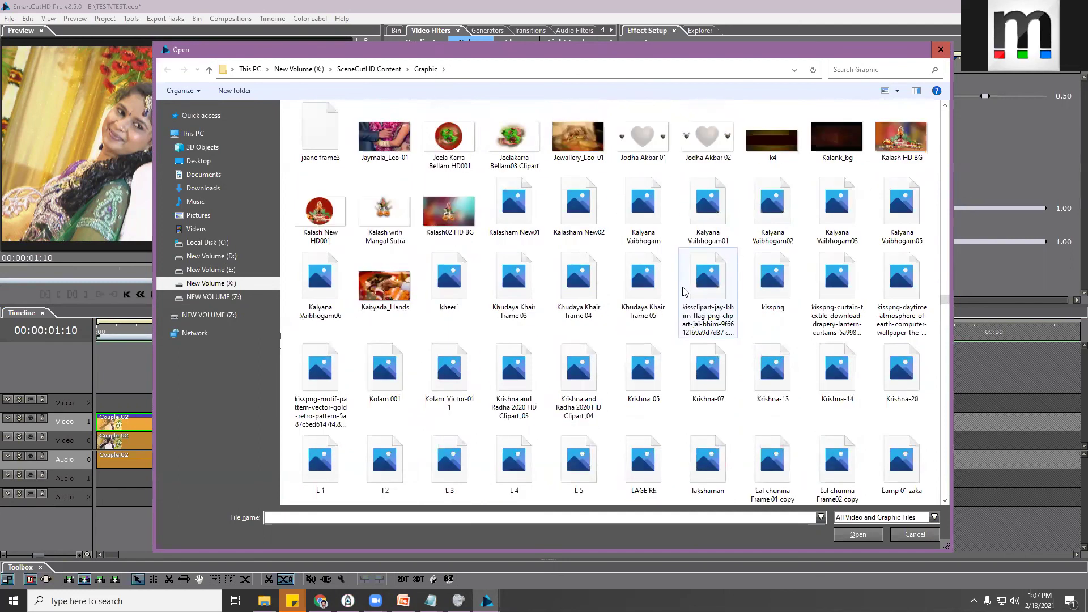
{"action": "scroll", "coordinate": [684, 292], "scroll_direction": "down", "scroll_amount": 3}
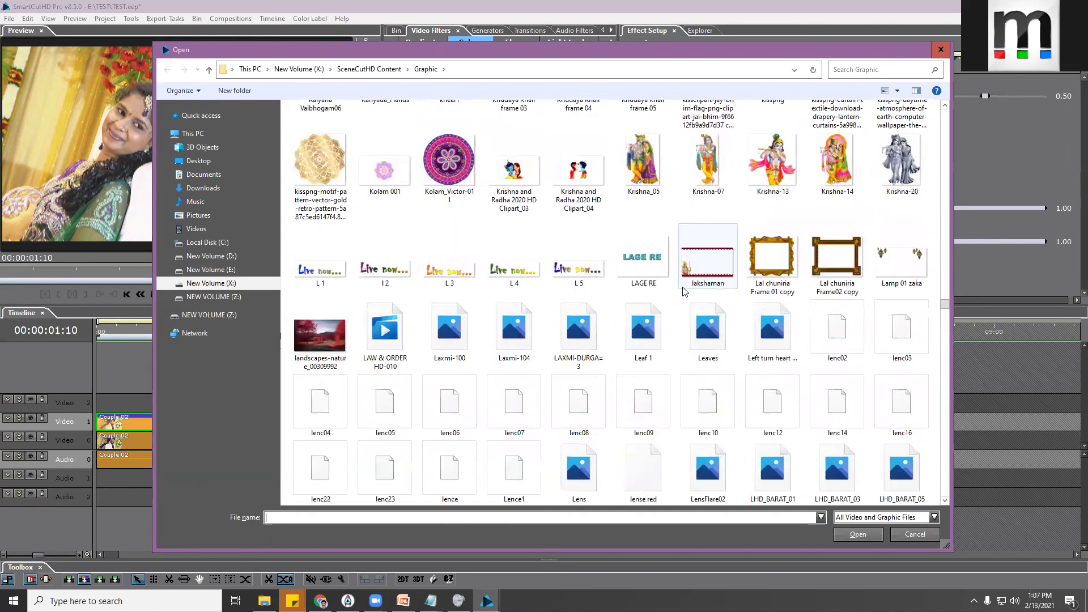
{"action": "scroll", "coordinate": [684, 292], "scroll_direction": "down", "scroll_amount": 5}
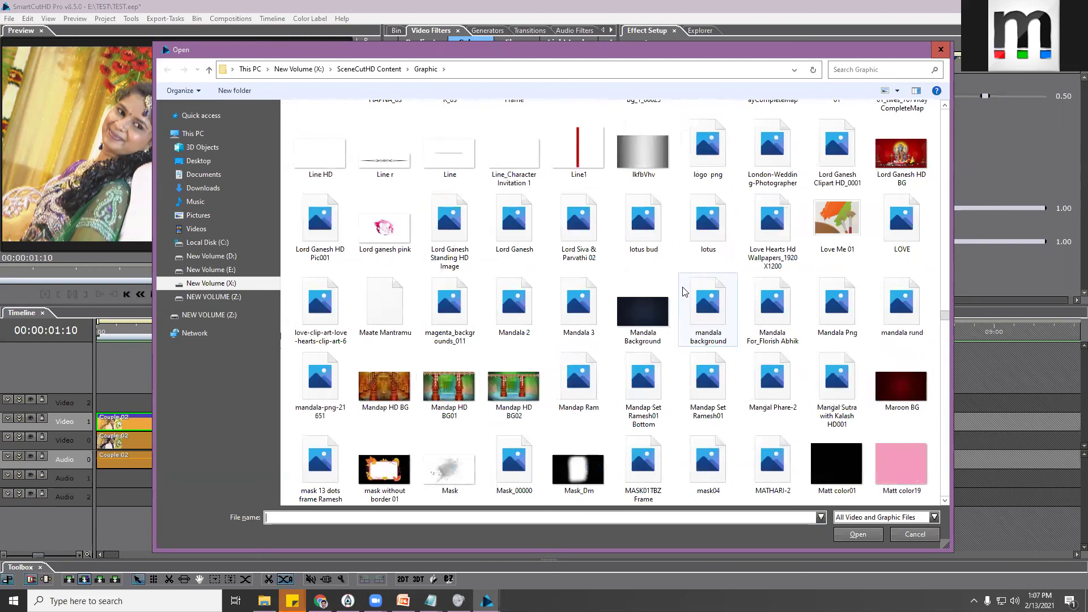
{"action": "scroll", "coordinate": [683, 292], "scroll_direction": "down", "scroll_amount": 2}
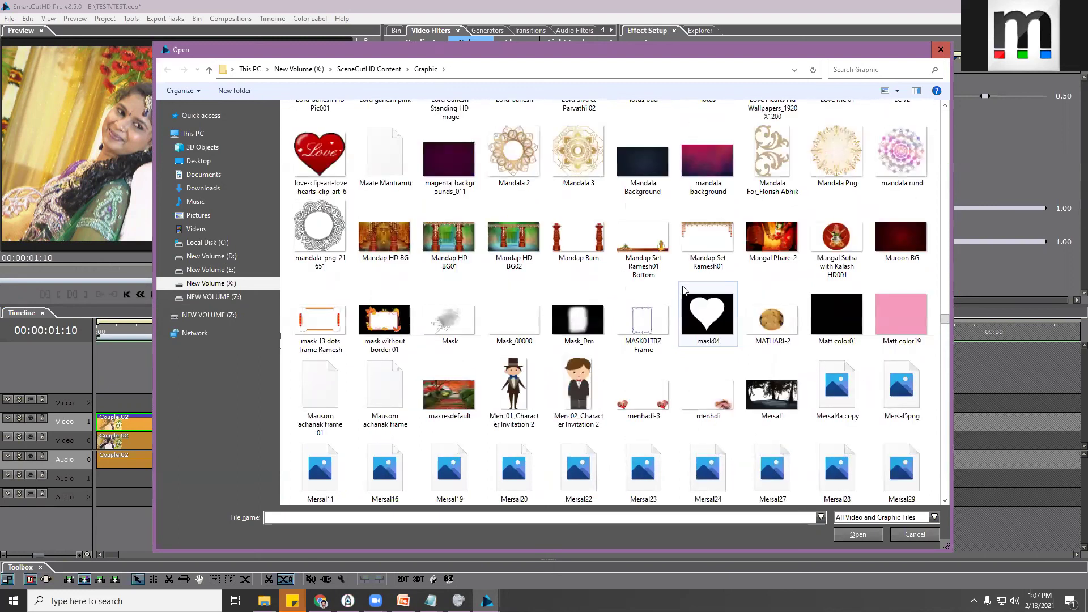
{"action": "scroll", "coordinate": [684, 290], "scroll_direction": "down", "scroll_amount": 3}
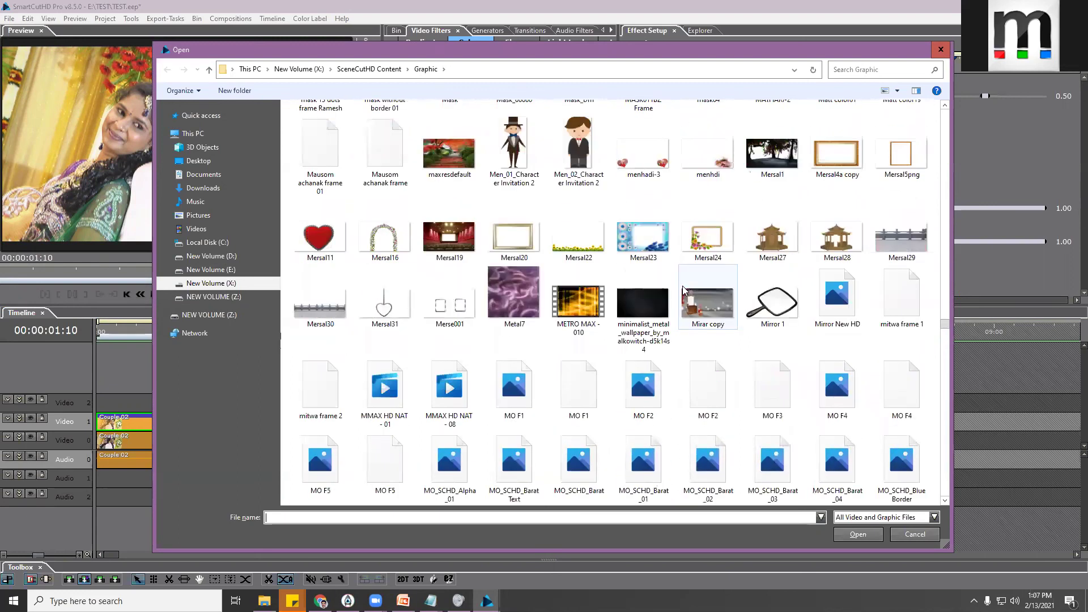
{"action": "scroll", "coordinate": [684, 290], "scroll_direction": "down", "scroll_amount": 8}
{"action": "scroll", "coordinate": [684, 290], "scroll_direction": "down", "scroll_amount": 4}
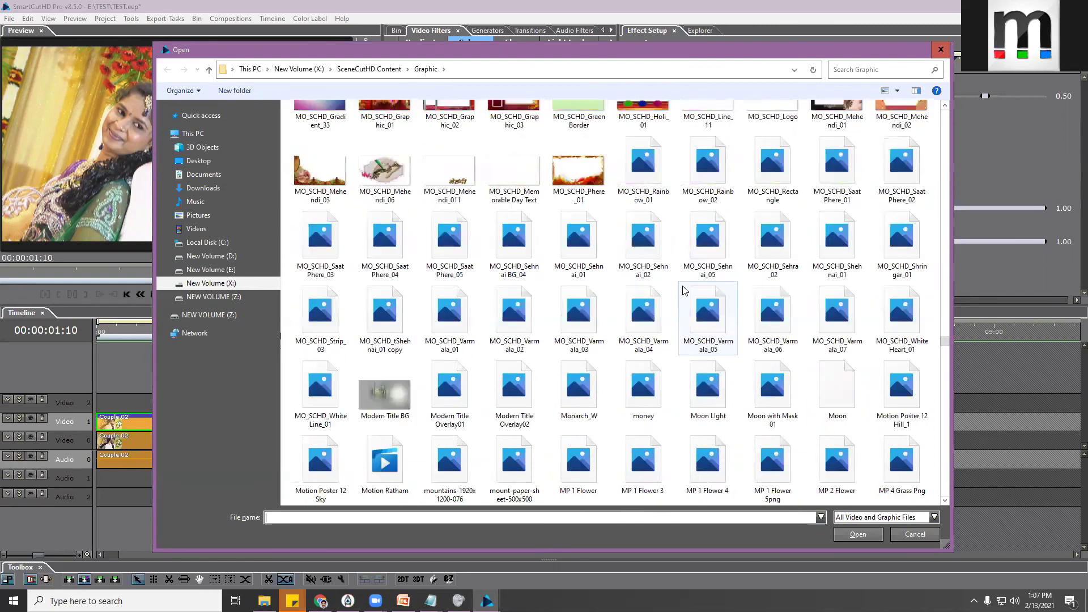
{"action": "scroll", "coordinate": [685, 291], "scroll_direction": "down", "scroll_amount": 2}
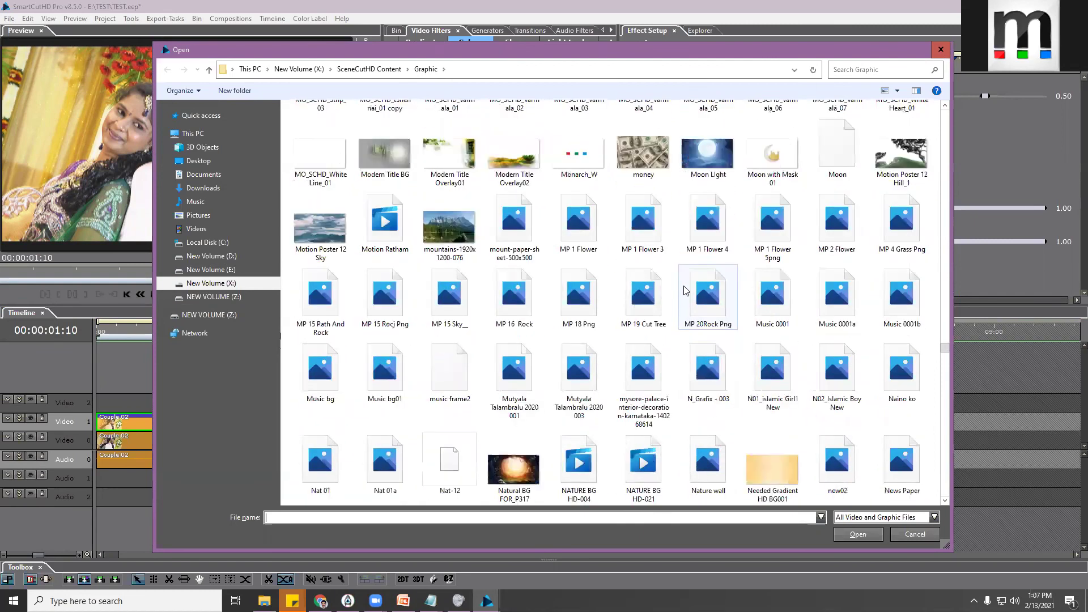
{"action": "scroll", "coordinate": [685, 290], "scroll_direction": "down", "scroll_amount": 3}
{"action": "scroll", "coordinate": [685, 291], "scroll_direction": "down", "scroll_amount": 6}
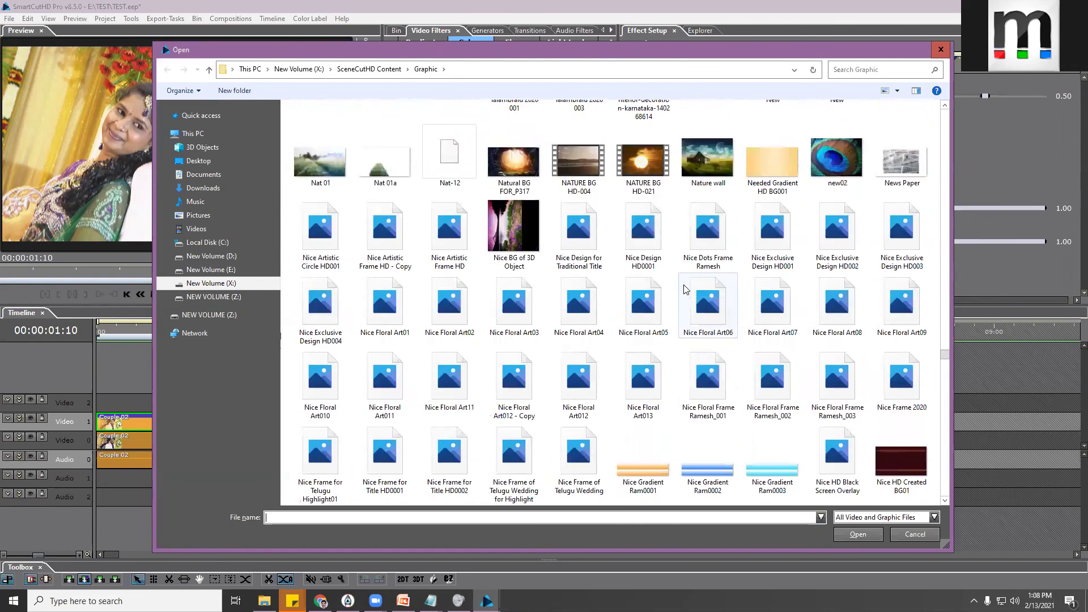
{"action": "scroll", "coordinate": [686, 290], "scroll_direction": "down", "scroll_amount": 2}
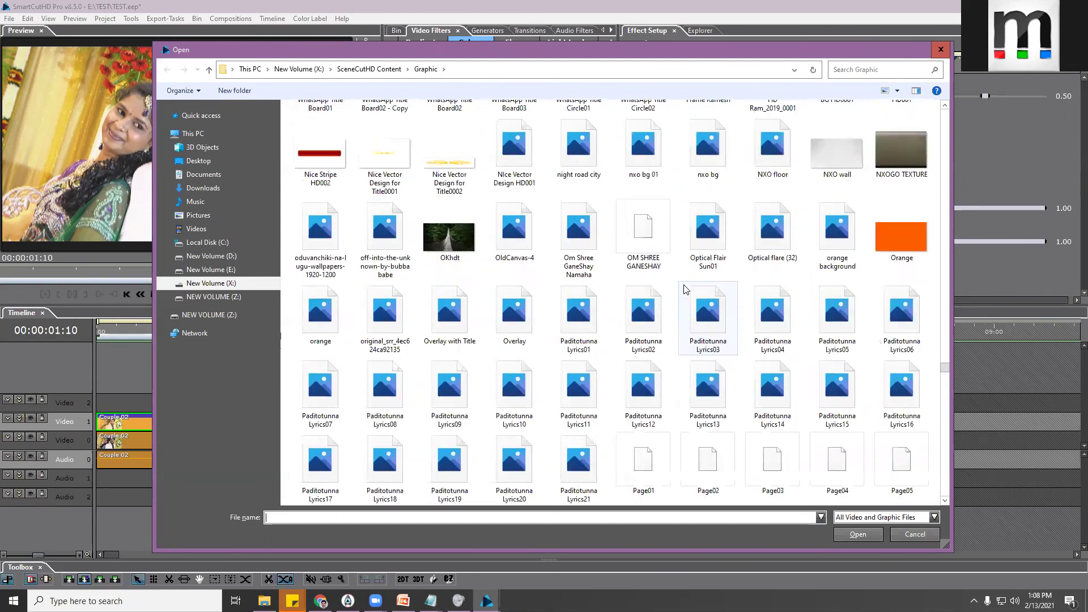
{"action": "scroll", "coordinate": [686, 290], "scroll_direction": "down", "scroll_amount": 2}
{"action": "scroll", "coordinate": [685, 290], "scroll_direction": "down", "scroll_amount": 4}
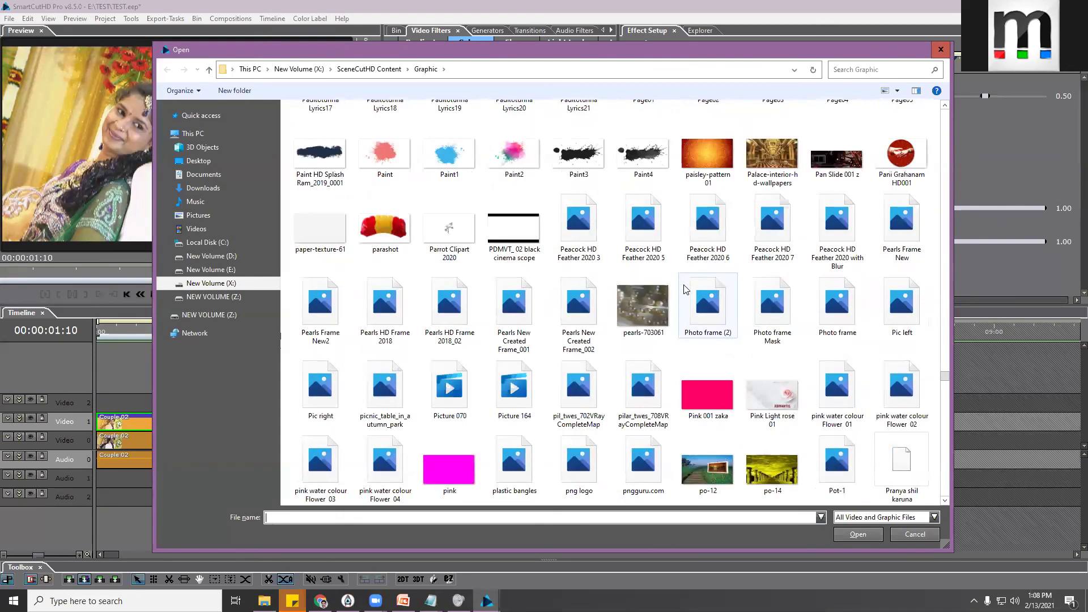
{"action": "scroll", "coordinate": [686, 289], "scroll_direction": "down", "scroll_amount": 4}
{"action": "scroll", "coordinate": [686, 289], "scroll_direction": "down", "scroll_amount": 2}
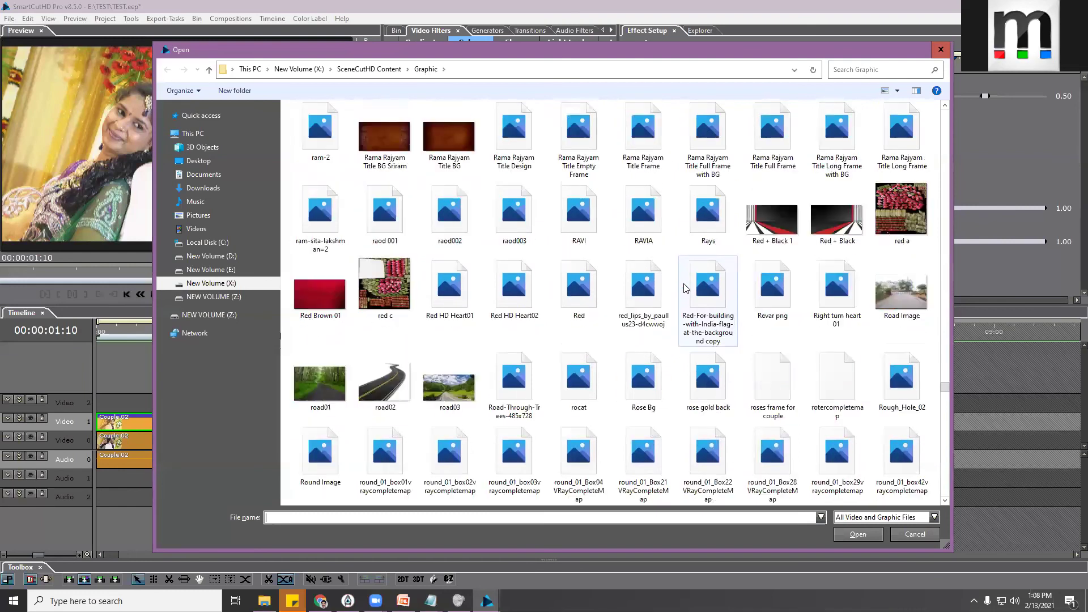
{"action": "scroll", "coordinate": [686, 289], "scroll_direction": "down", "scroll_amount": 3}
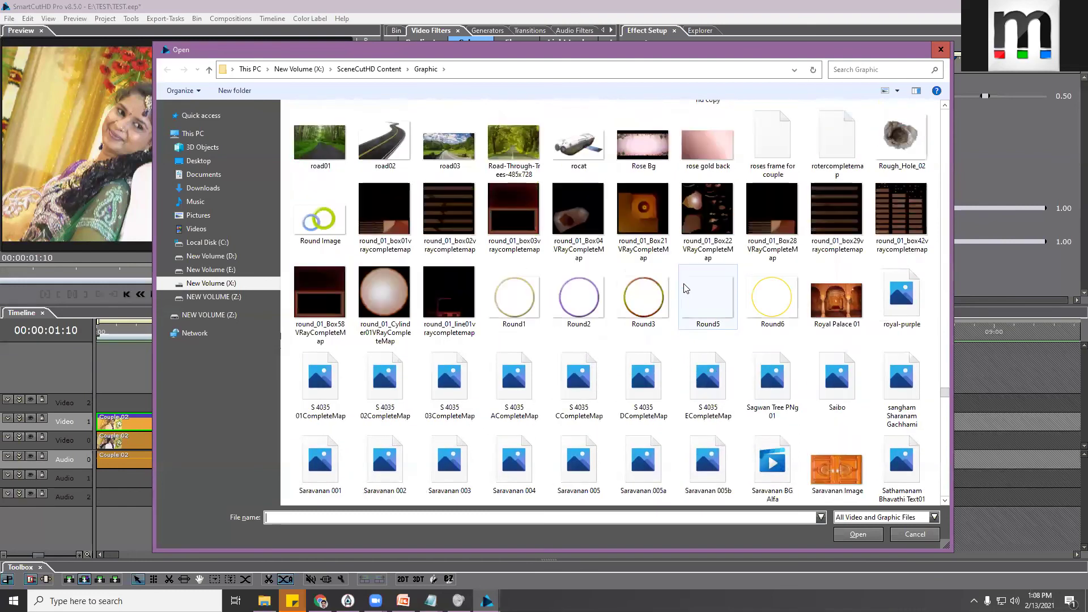
{"action": "scroll", "coordinate": [684, 292], "scroll_direction": "down", "scroll_amount": 3}
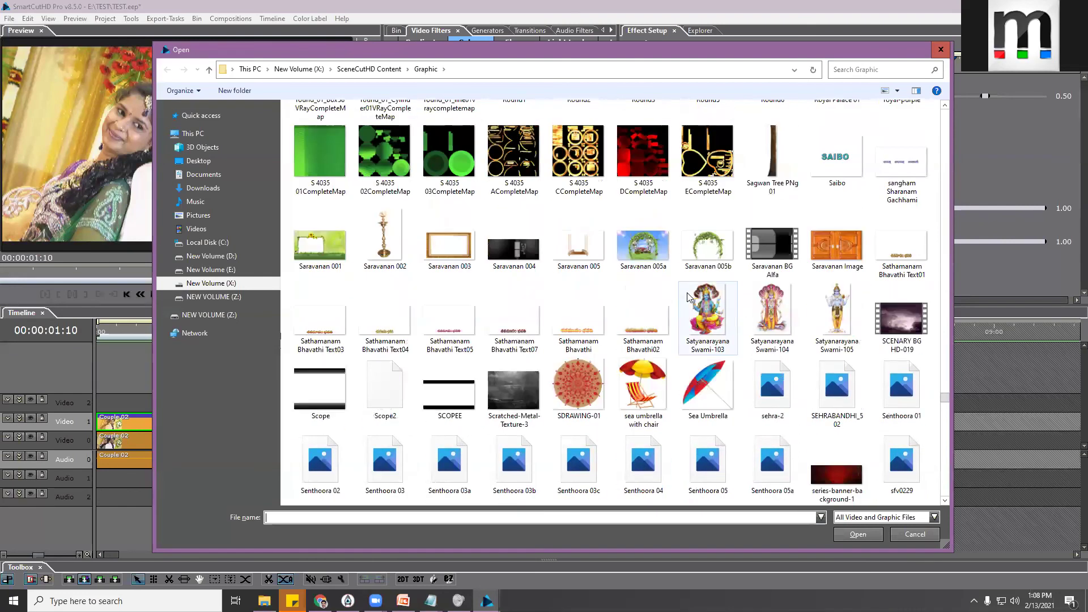
{"action": "scroll", "coordinate": [683, 297], "scroll_direction": "down", "scroll_amount": 3}
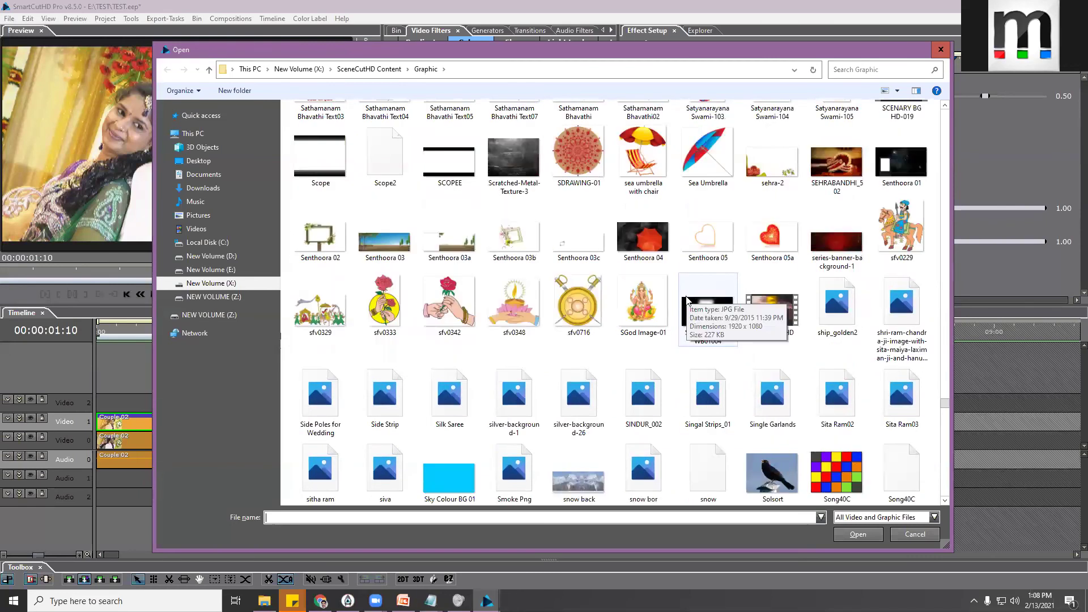
{"action": "scroll", "coordinate": [697, 318], "scroll_direction": "down", "scroll_amount": 2}
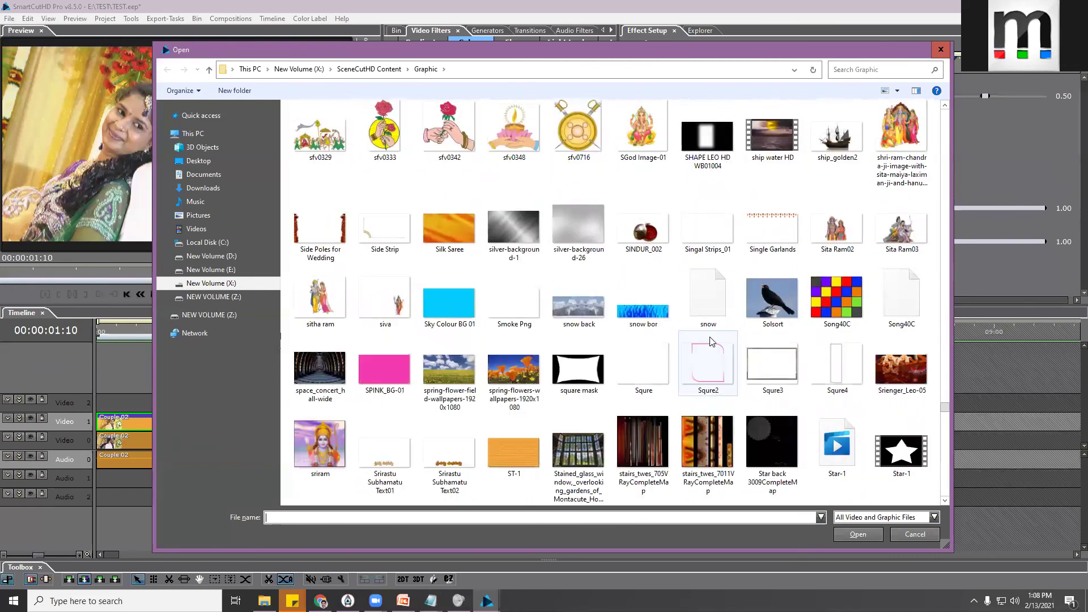
{"action": "scroll", "coordinate": [712, 342], "scroll_direction": "down", "scroll_amount": 3}
{"action": "scroll", "coordinate": [712, 341], "scroll_direction": "down", "scroll_amount": 2}
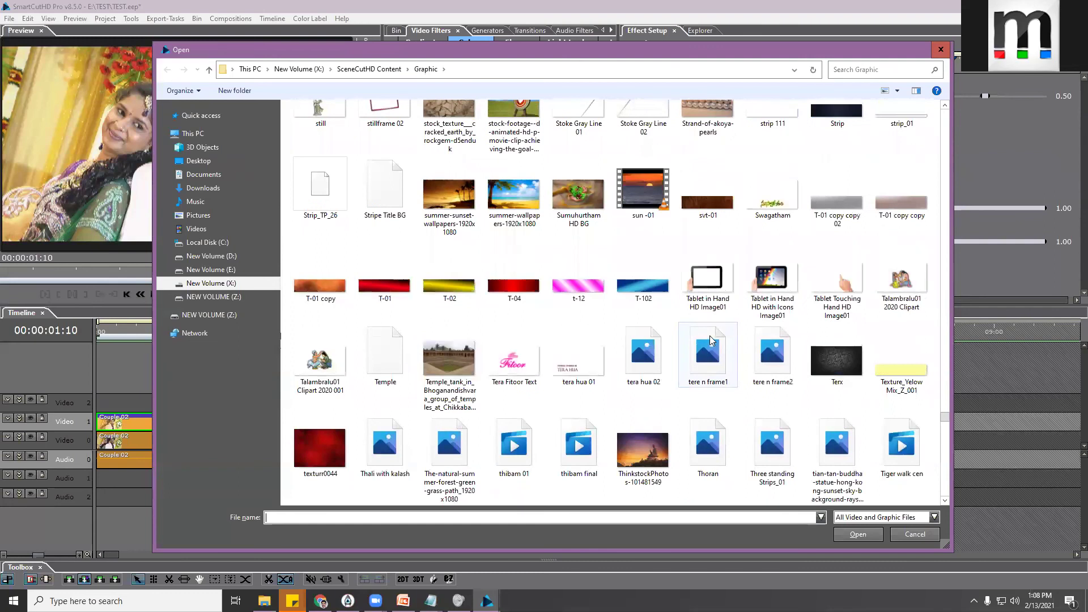
{"action": "scroll", "coordinate": [713, 340], "scroll_direction": "down", "scroll_amount": 2}
{"action": "scroll", "coordinate": [714, 338], "scroll_direction": "down", "scroll_amount": 3}
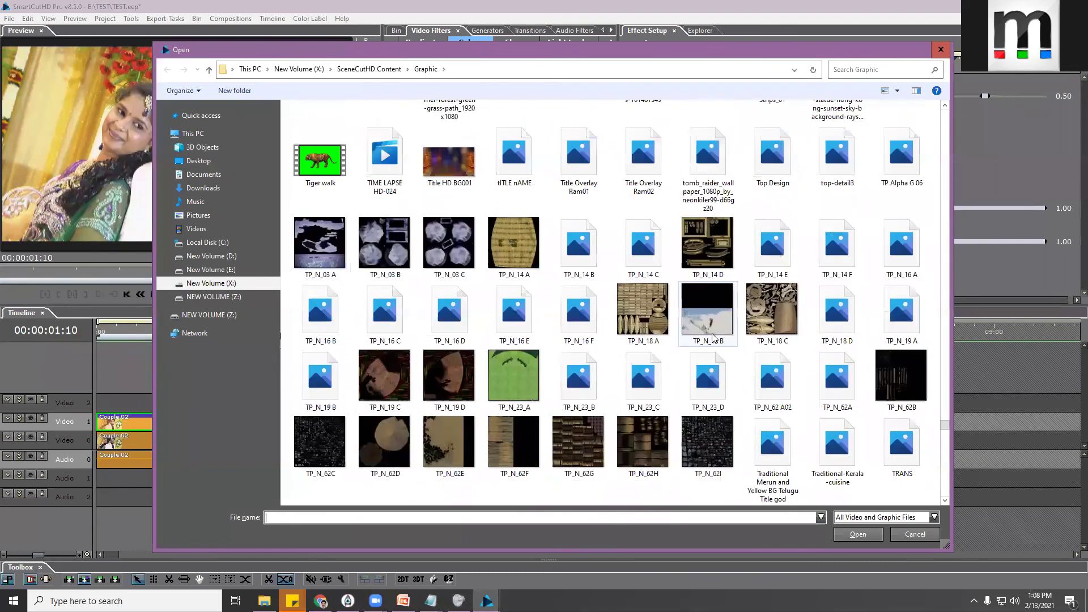
{"action": "scroll", "coordinate": [713, 339], "scroll_direction": "down", "scroll_amount": 5}
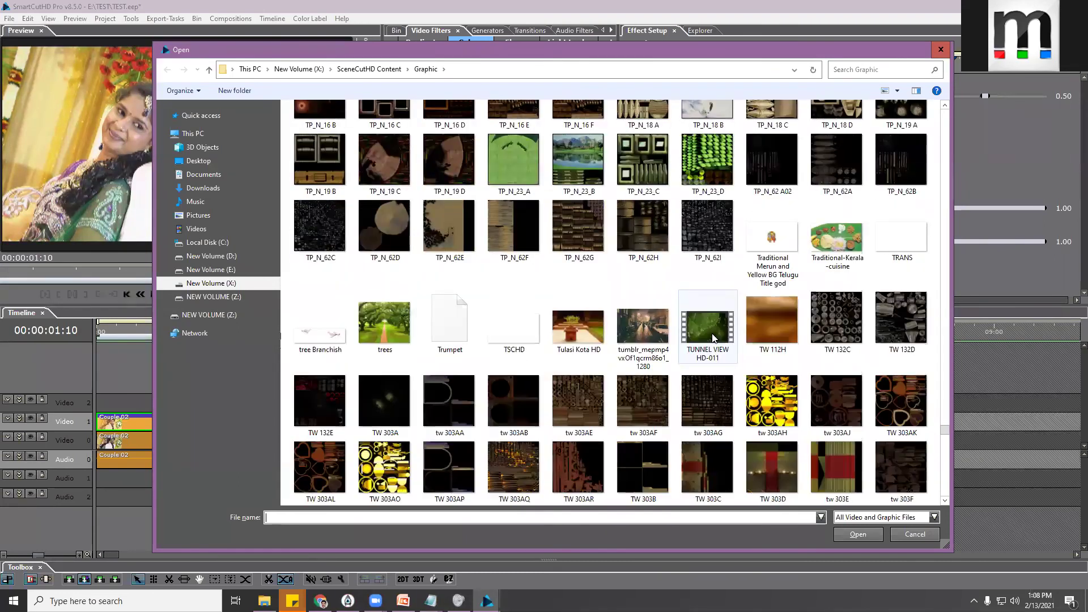
{"action": "scroll", "coordinate": [713, 339], "scroll_direction": "down", "scroll_amount": 3}
{"action": "scroll", "coordinate": [713, 337], "scroll_direction": "up", "scroll_amount": 15}
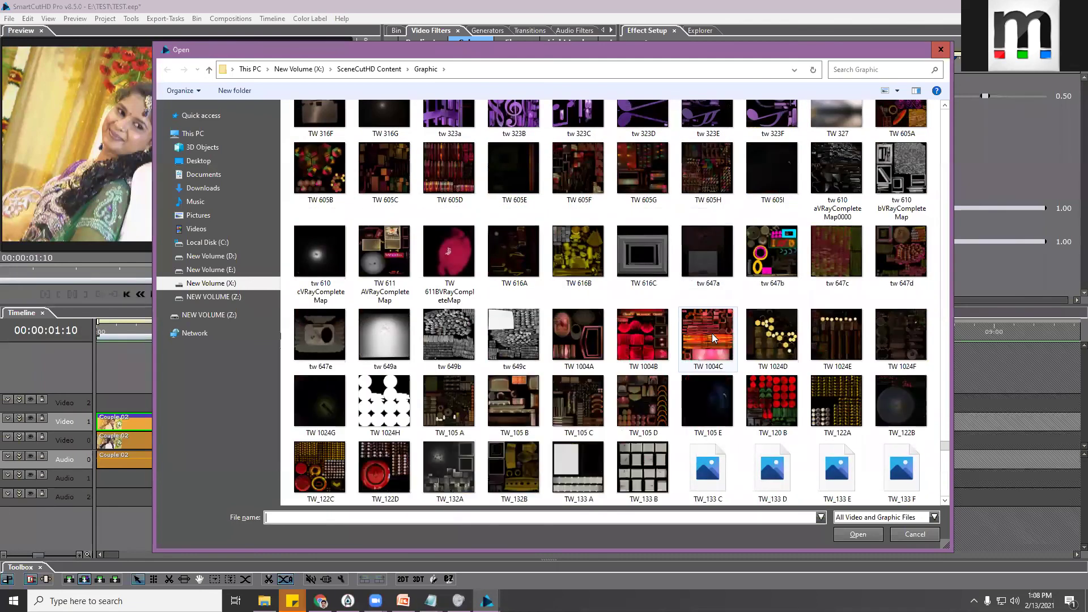
{"action": "scroll", "coordinate": [715, 337], "scroll_direction": "up", "scroll_amount": 5}
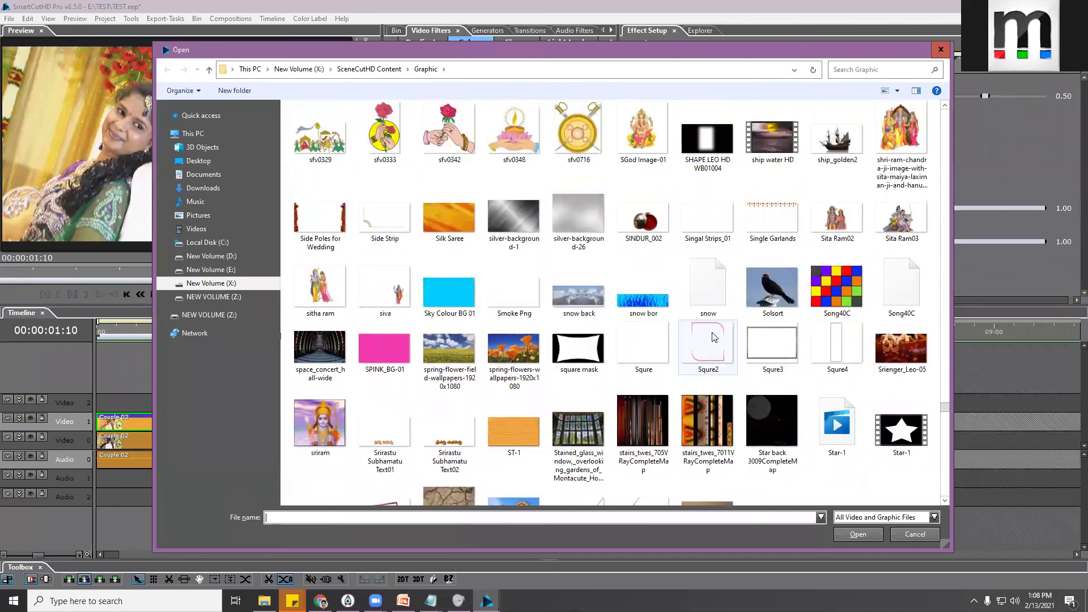
{"action": "left_click", "coordinate": [712, 291]}
{"action": "left_click", "coordinate": [713, 290]}
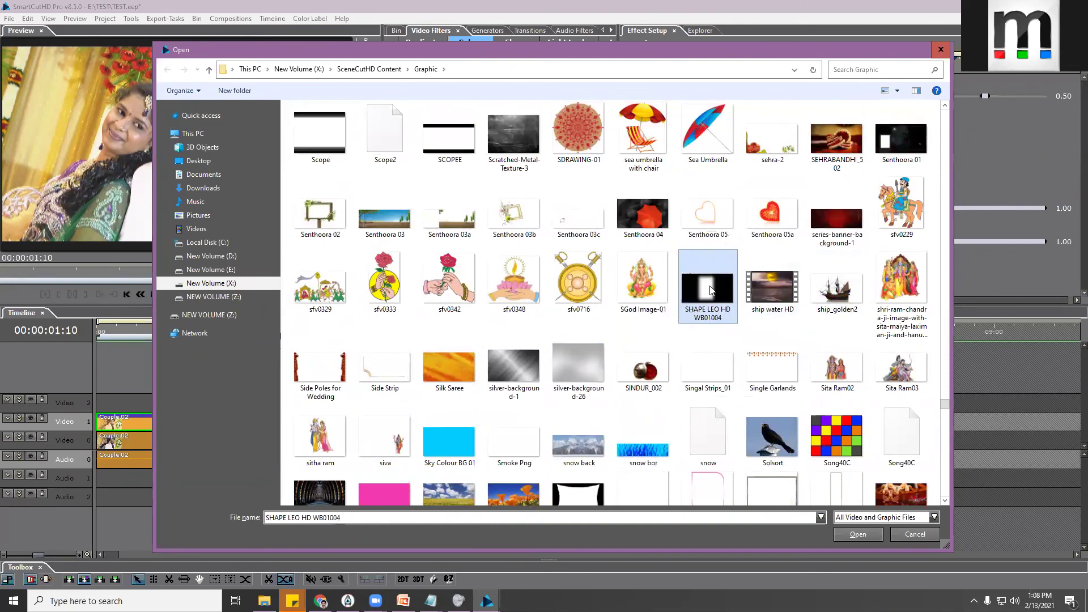
Apply the SHAPE LEO HD WB01004 mask texture and toggle the Basic/Motion filter off and on to compare the picture
{"action": "double_click", "coordinate": [712, 290]}
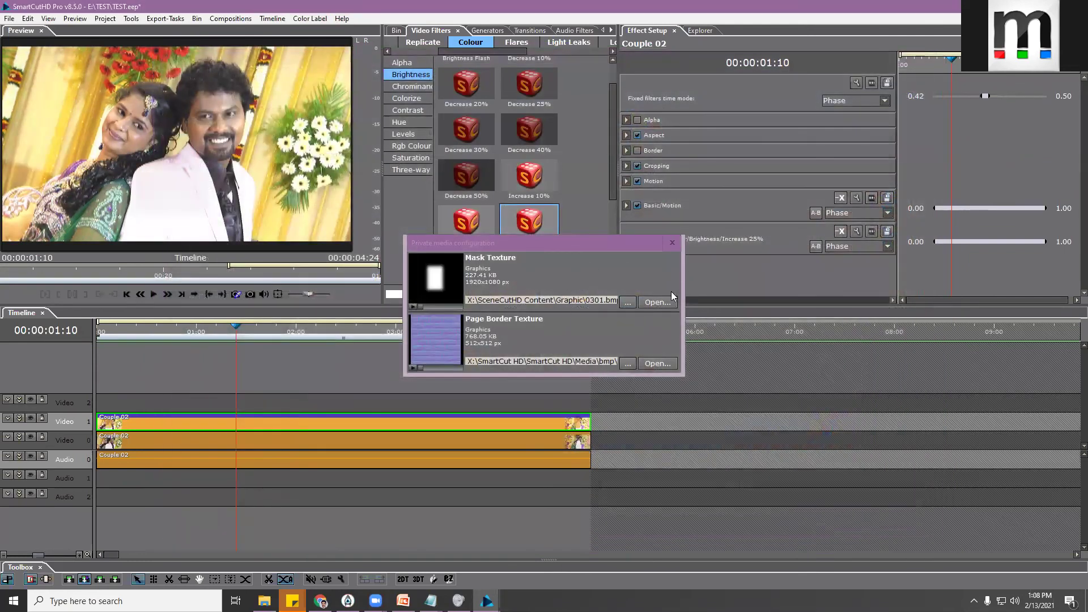
{"action": "left_click", "coordinate": [673, 242]}
{"action": "left_click", "coordinate": [637, 207]}
{"action": "left_click", "coordinate": [637, 207]}
{"action": "left_click", "coordinate": [638, 209]}
{"action": "left_click", "coordinate": [637, 209]}
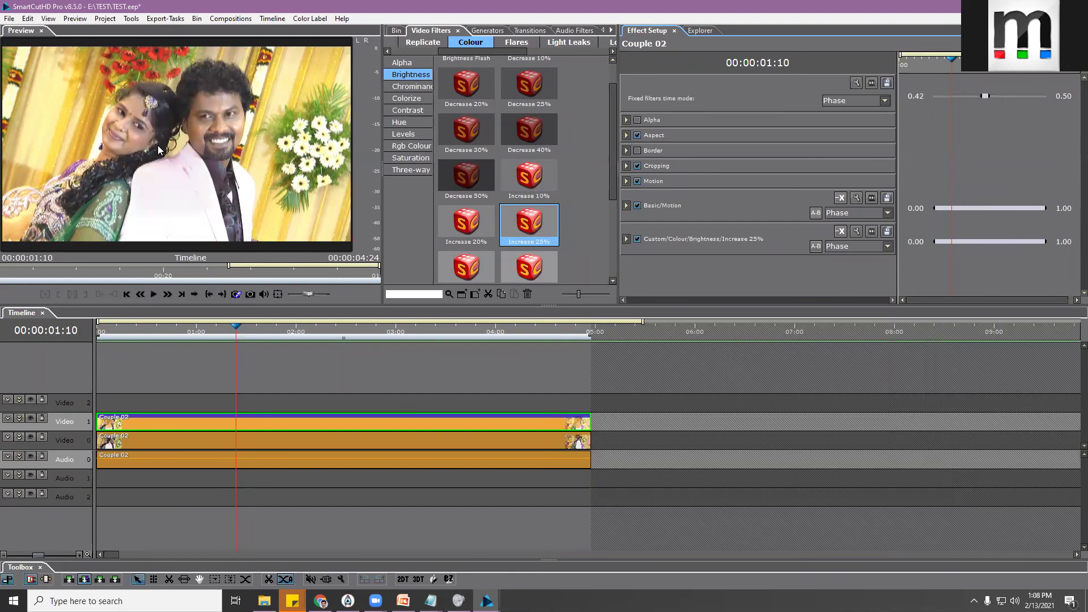
{"action": "left_click", "coordinate": [638, 206]}
{"action": "left_click", "coordinate": [638, 207]}
Expand the Basic/Motion filter's Mask settings and try the Invert Mask option
{"action": "left_click", "coordinate": [626, 205]}
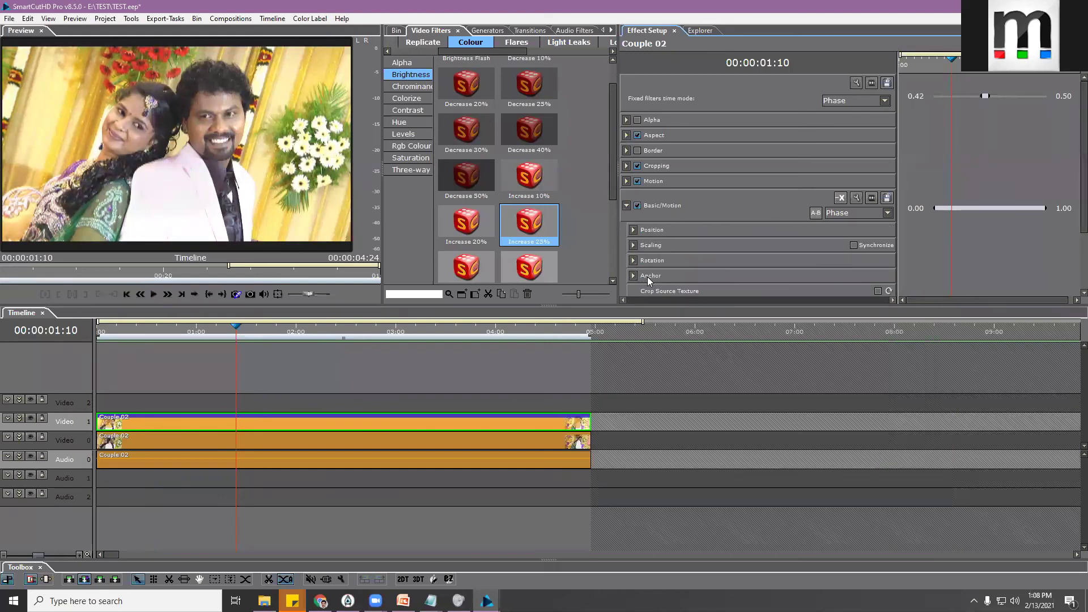
{"action": "scroll", "coordinate": [646, 278], "scroll_direction": "down", "scroll_amount": 3}
{"action": "left_click", "coordinate": [633, 225]}
{"action": "left_click", "coordinate": [878, 257]}
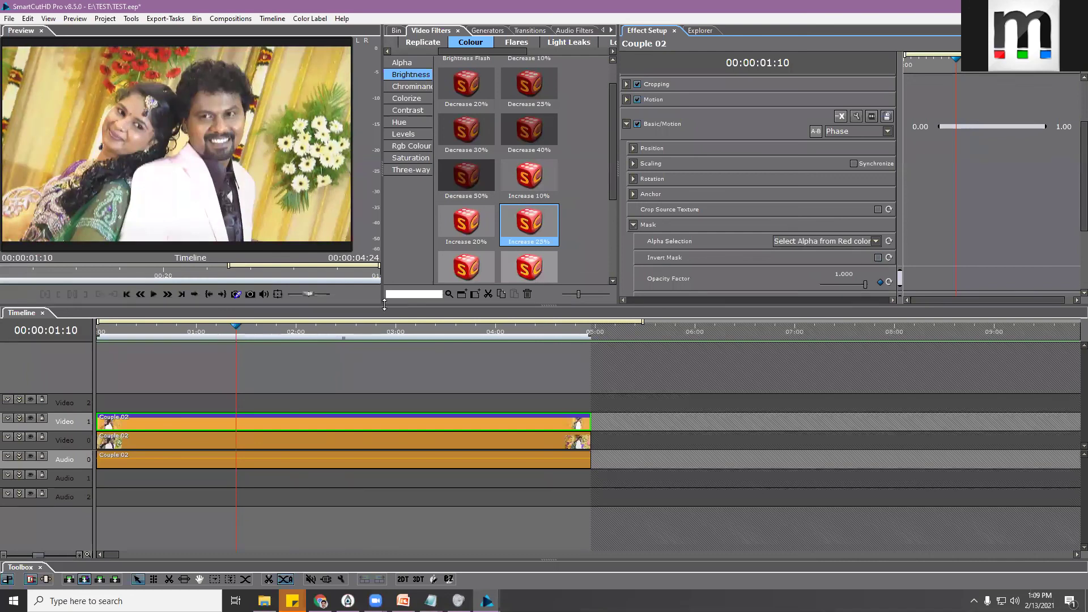
Enlarge the Preview panel in height and width, and undock Effect Setup as a floating window over the picture
{"action": "left_click_drag", "start_coordinate": [384, 304], "coordinate": [384, 459]}
{"action": "left_click_drag", "start_coordinate": [448, 238], "coordinate": [759, 238]}
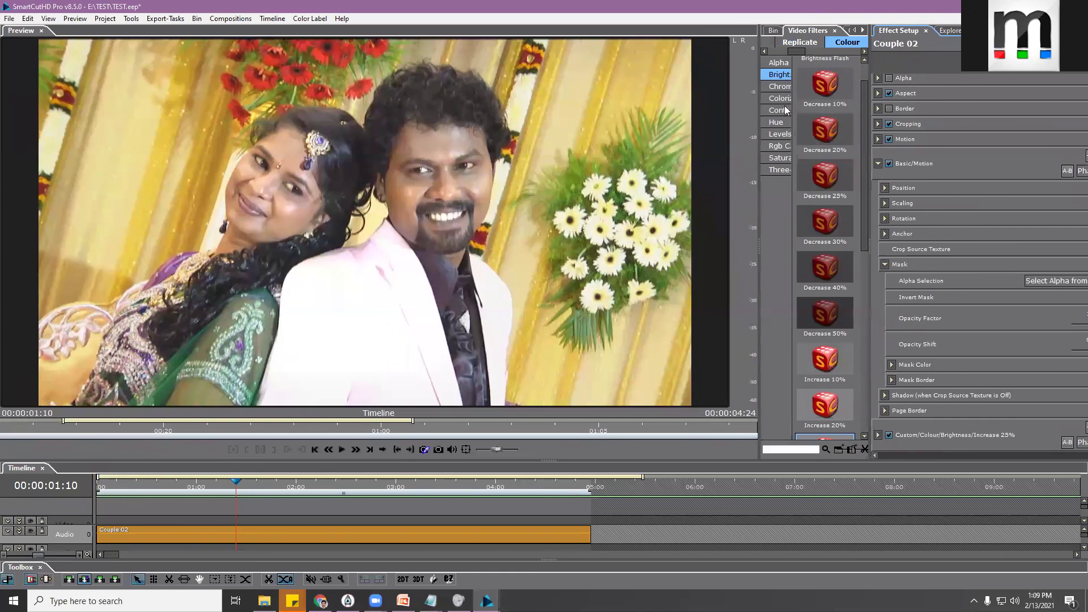
{"action": "left_click_drag", "start_coordinate": [899, 30], "coordinate": [979, 242]}
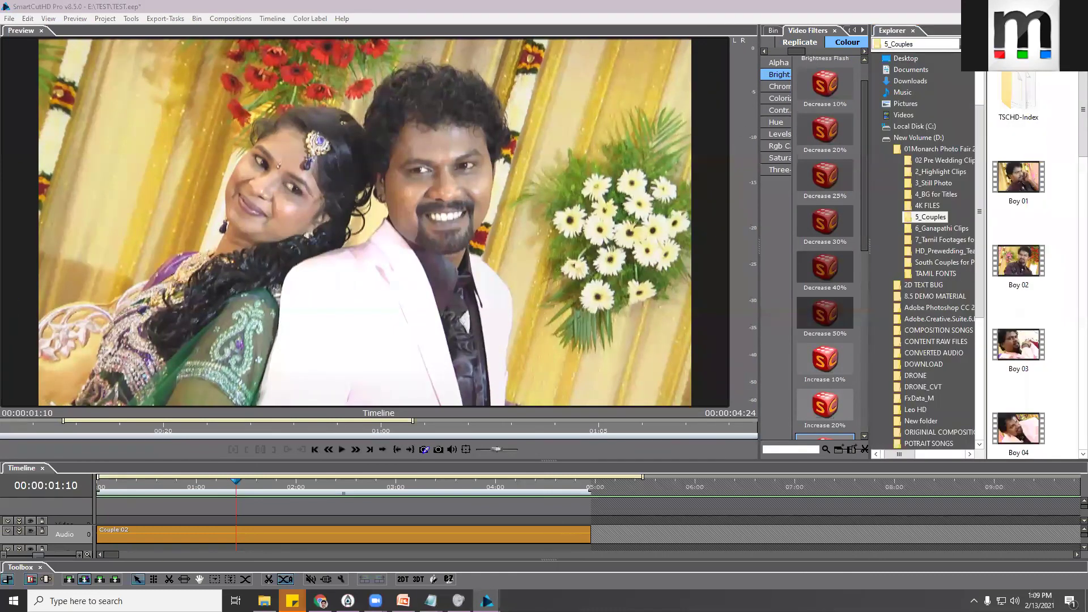
{"action": "left_click_drag", "start_coordinate": [759, 229], "coordinate": [1077, 239]}
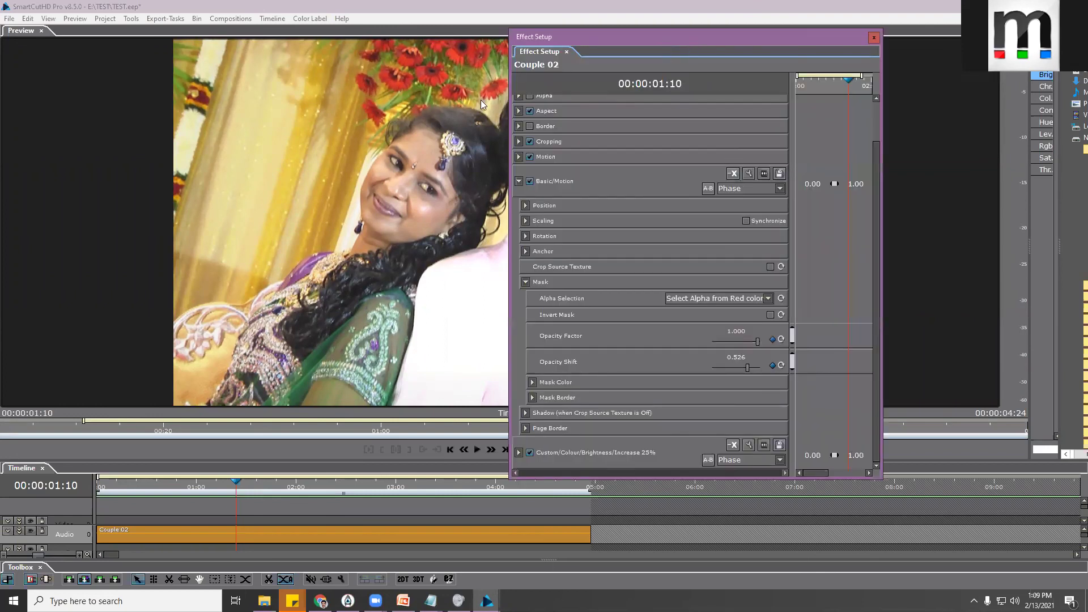
{"action": "left_click_drag", "start_coordinate": [690, 41], "coordinate": [470, 93]}
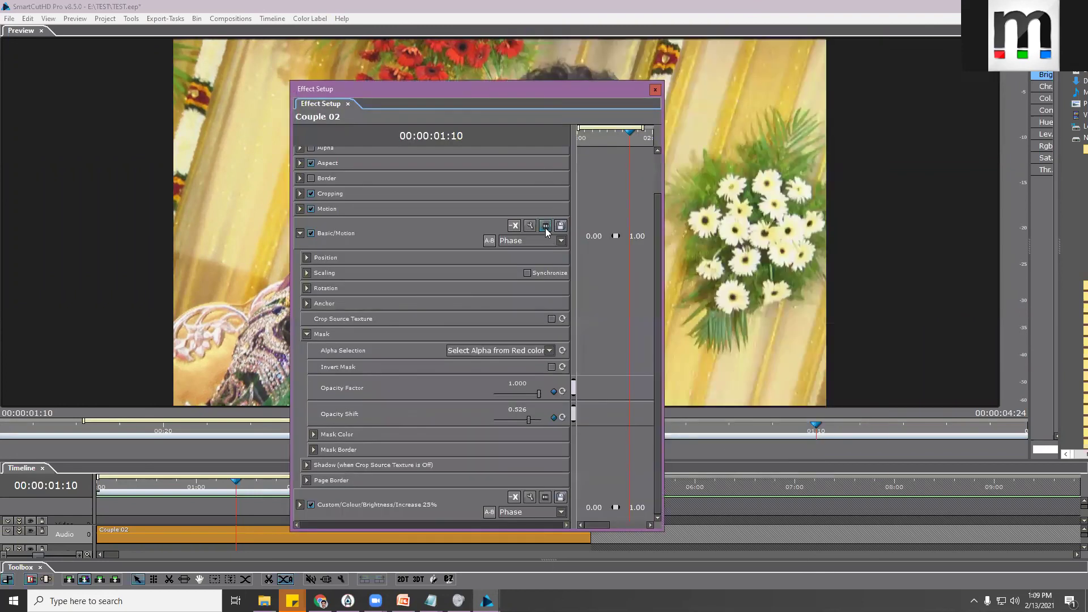
Browse for a new Basic/Motion mask texture and look through the Content Library Mask folder on drive X
{"action": "left_click", "coordinate": [545, 228]}
{"action": "left_click", "coordinate": [626, 305]}
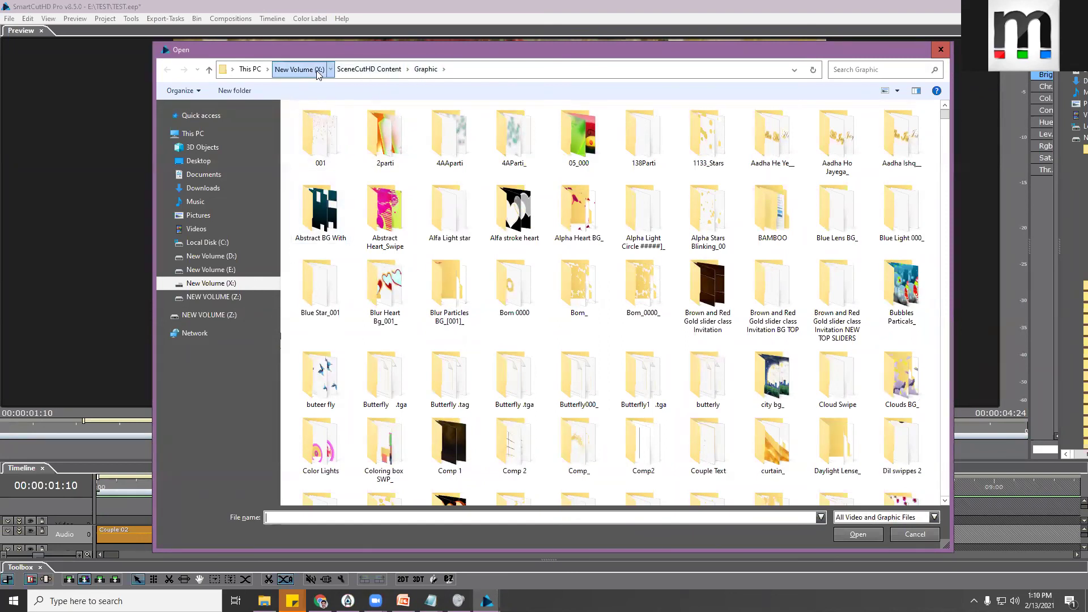
{"action": "left_click", "coordinate": [299, 68]}
{"action": "double_click", "coordinate": [335, 123]}
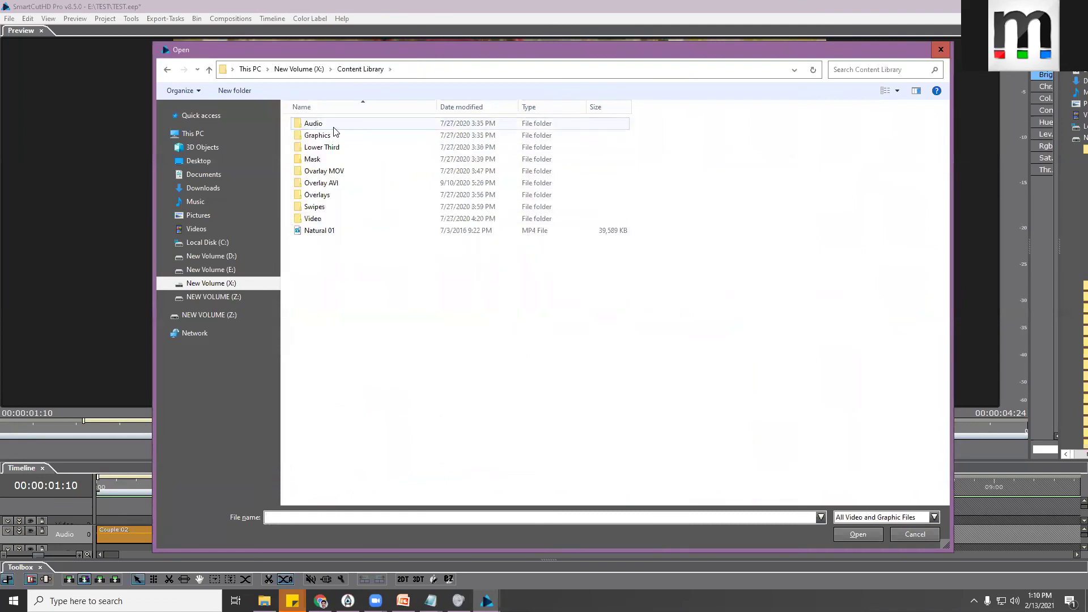
{"action": "double_click", "coordinate": [313, 159]}
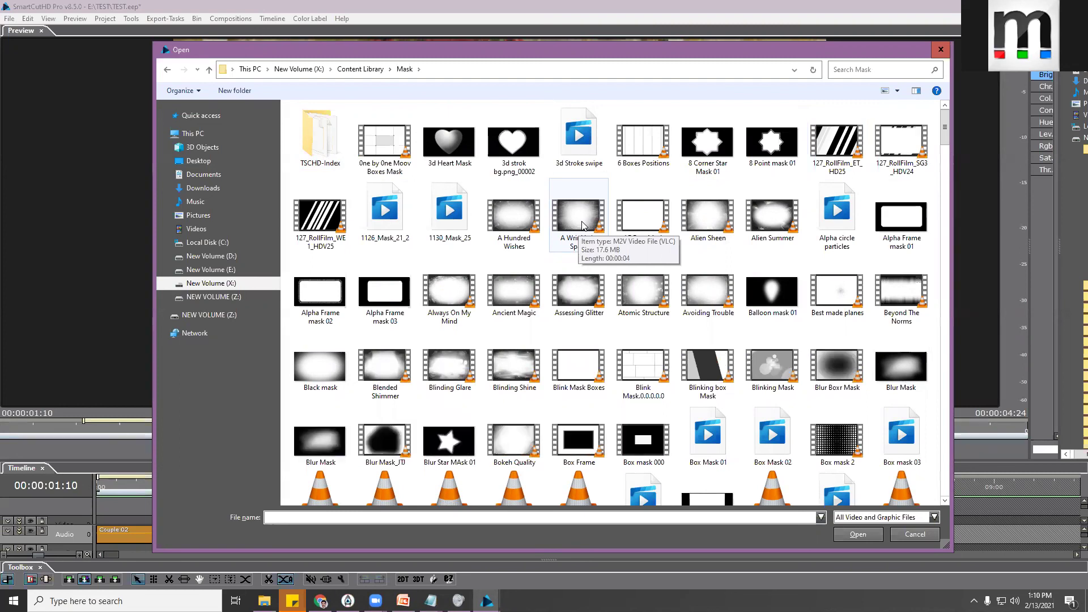
{"action": "left_click", "coordinate": [582, 225]}
{"action": "left_click", "coordinate": [581, 223]}
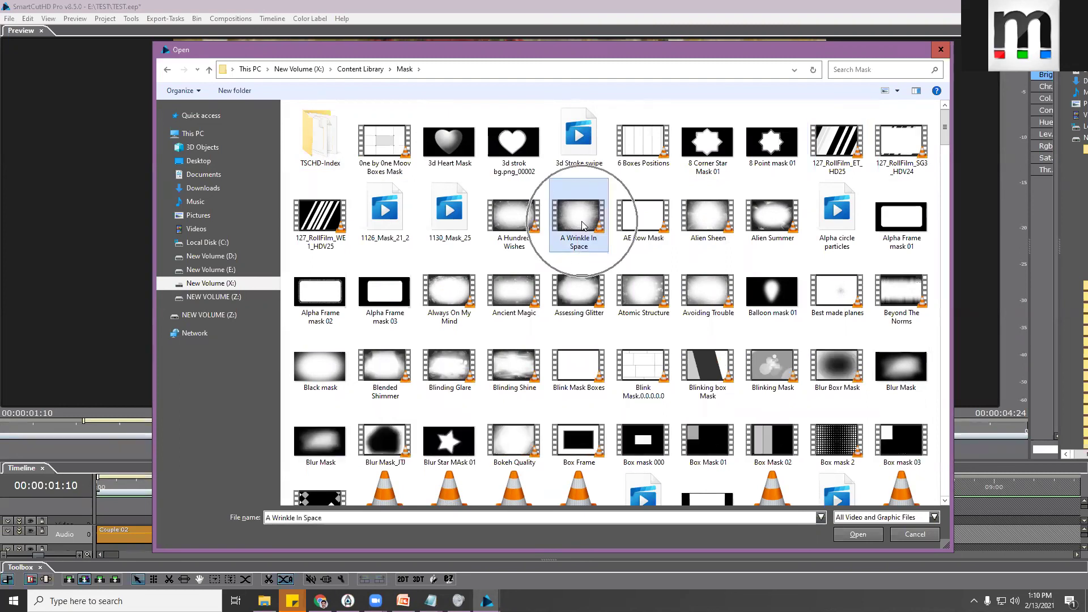
{"action": "scroll", "coordinate": [737, 266], "scroll_direction": "down", "scroll_amount": 2}
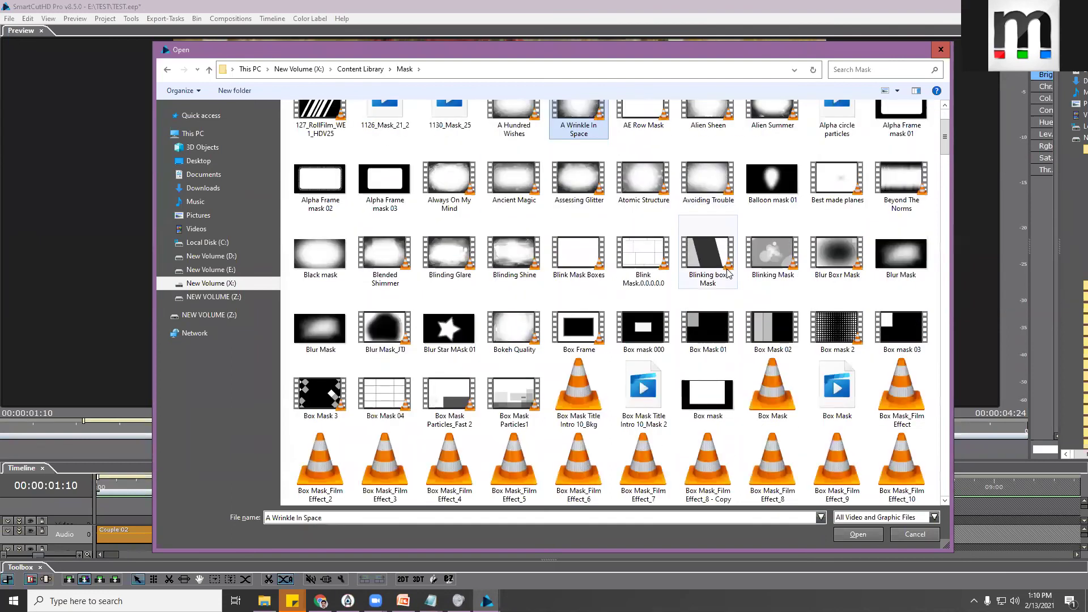
Play the Blinking box Mask video from the Mask folder in VLC to preview it, and close the player
{"action": "left_click", "coordinate": [703, 265]}
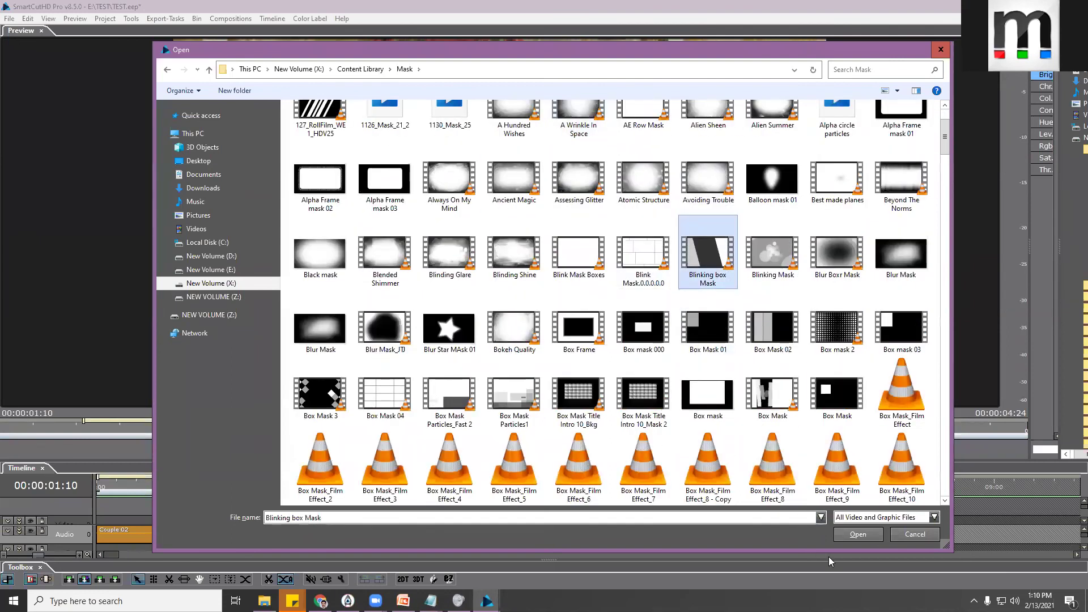
{"action": "double_click", "coordinate": [713, 255]}
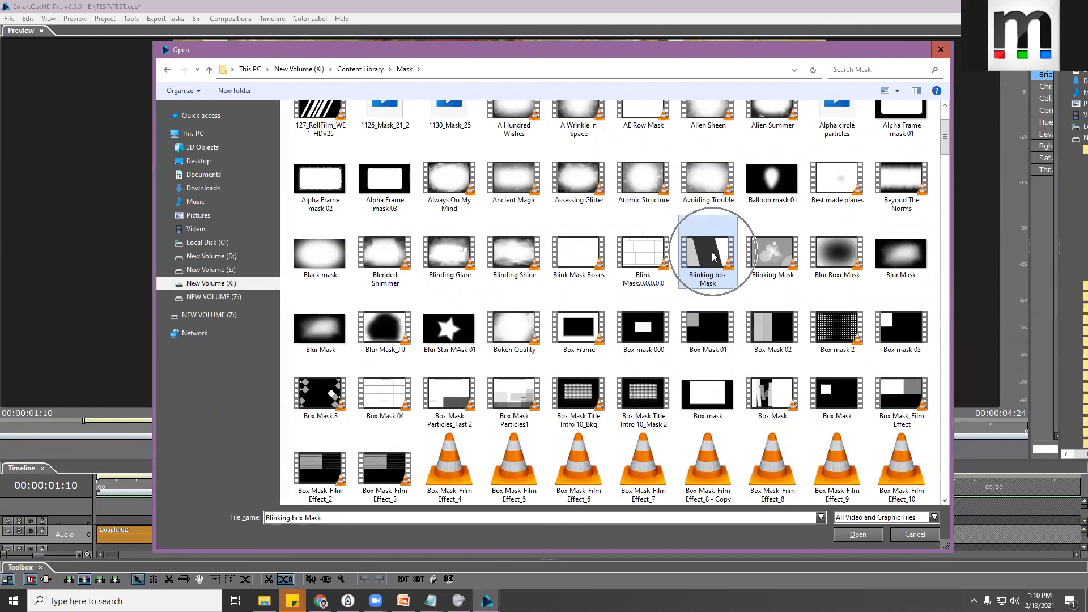
{"action": "right_click", "coordinate": [705, 243]}
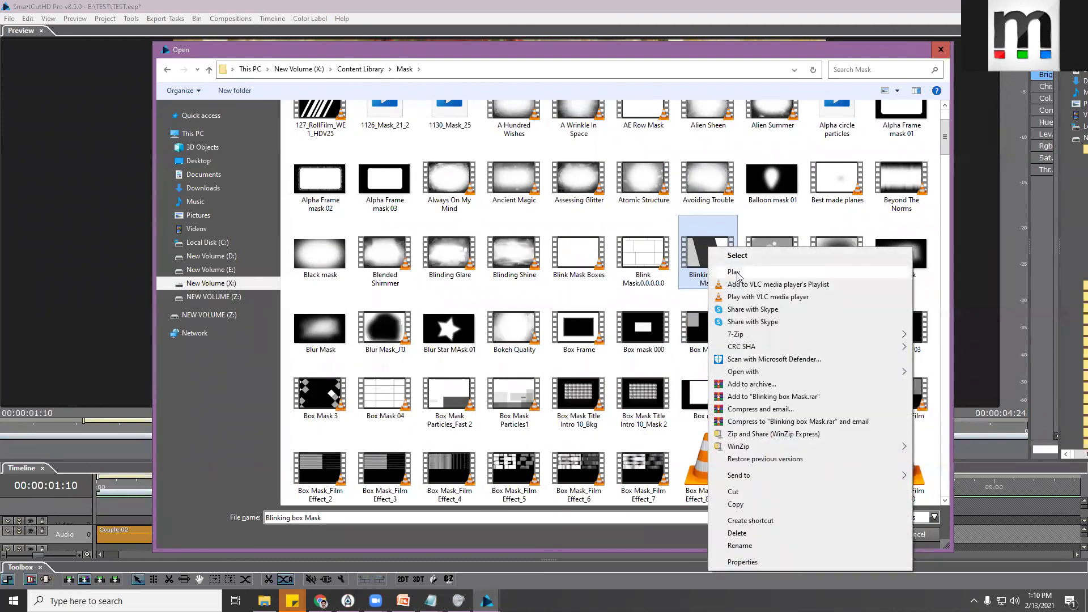
{"action": "left_click", "coordinate": [736, 272]}
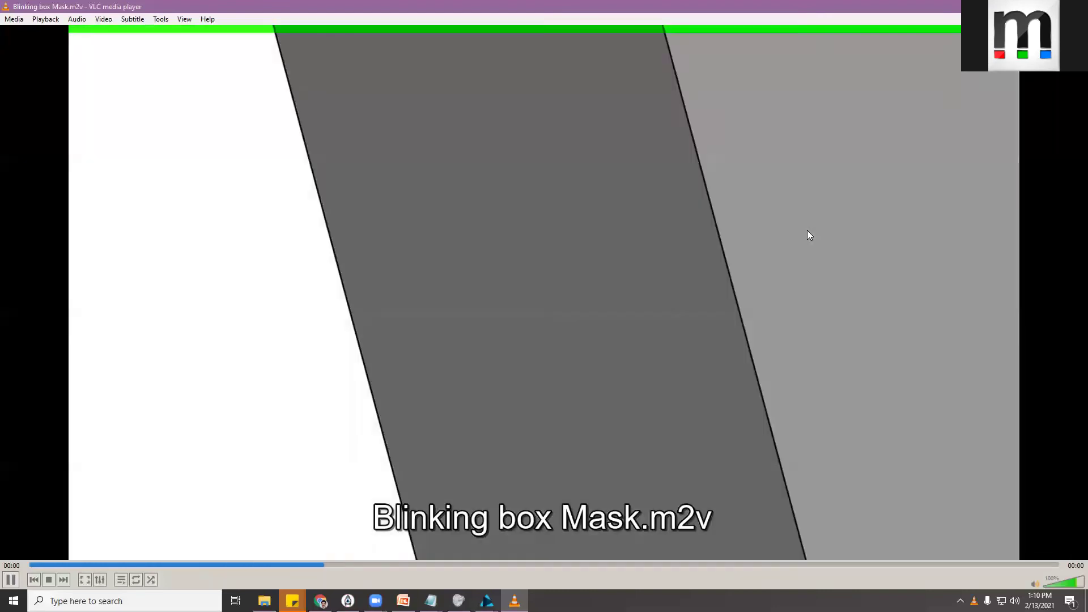
{"action": "key", "text": "ctrl+q"}
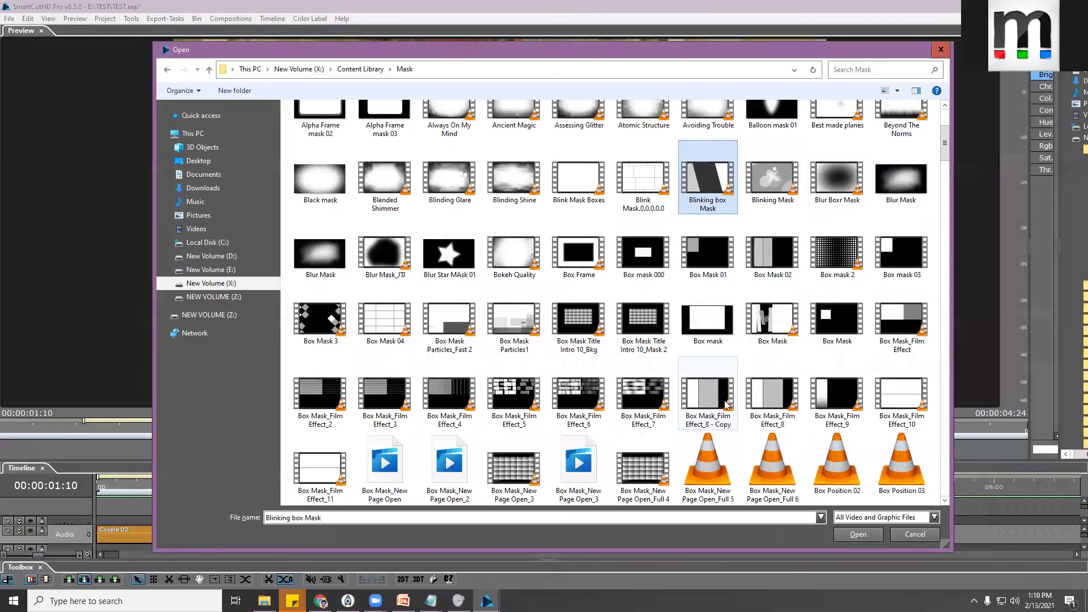
Look through more of the Mask folder, and examine the Alpha Wipe images in the Twister folder on drive D
{"action": "scroll", "coordinate": [806, 361], "scroll_direction": "down", "scroll_amount": 2}
{"action": "scroll", "coordinate": [806, 361], "scroll_direction": "down", "scroll_amount": 1}
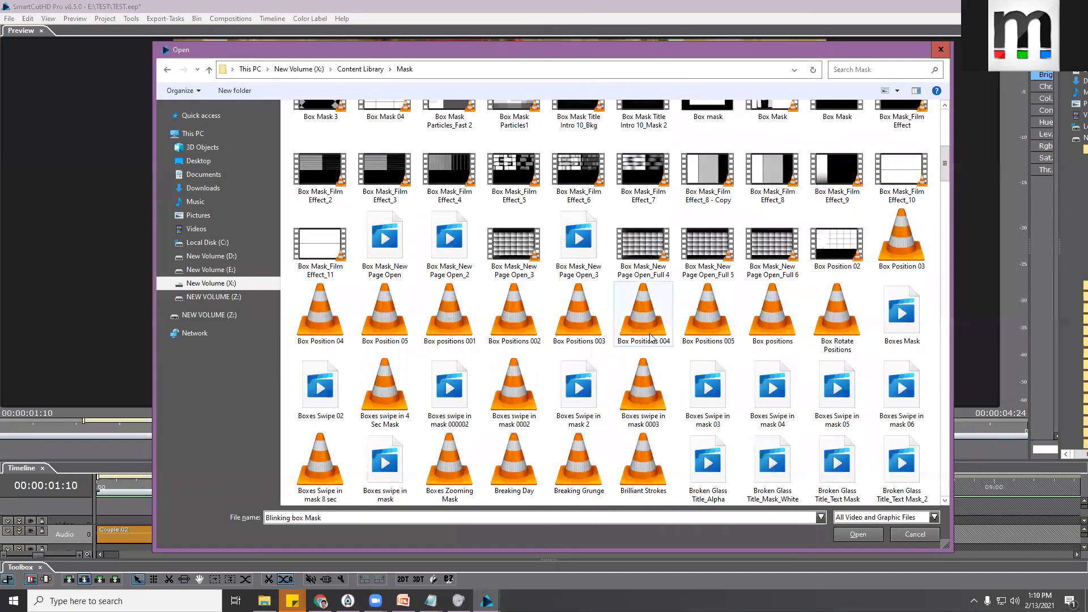
{"action": "left_click", "coordinate": [359, 69]}
{"action": "left_click", "coordinate": [216, 256]}
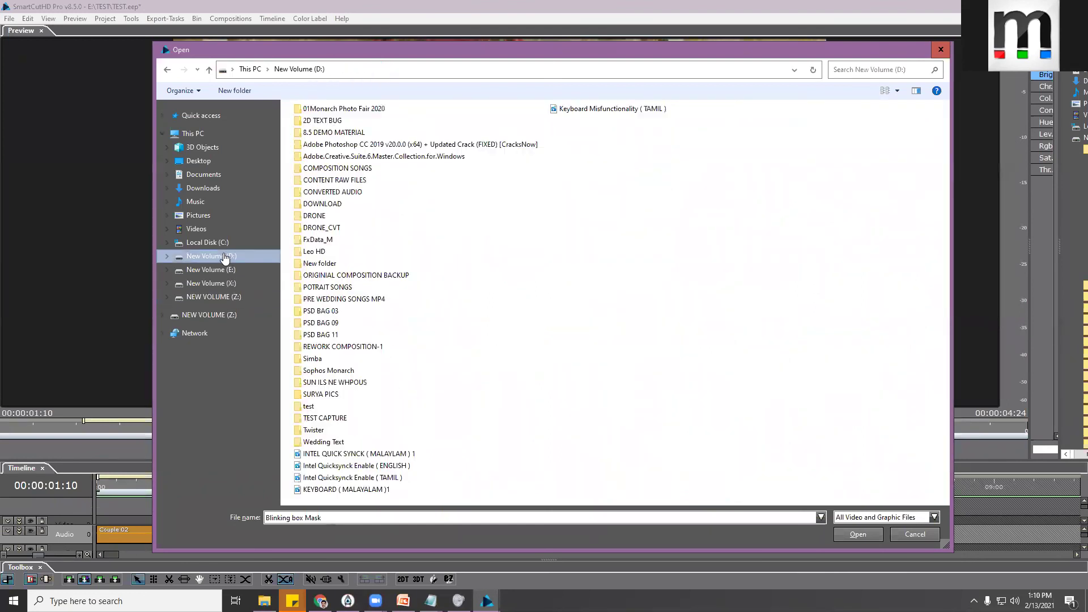
{"action": "double_click", "coordinate": [312, 434]}
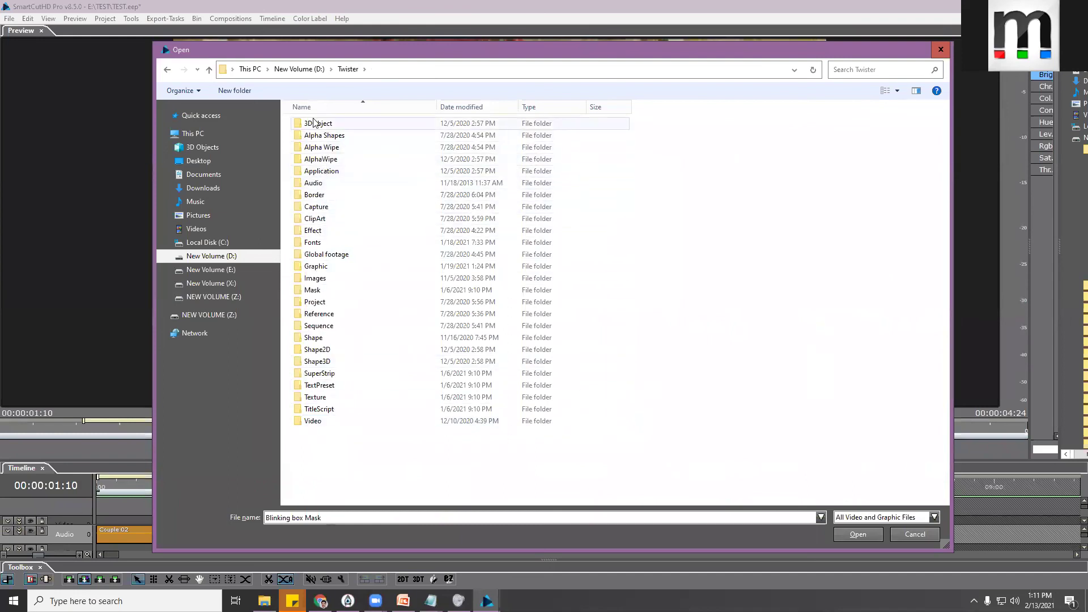
{"action": "double_click", "coordinate": [328, 149]}
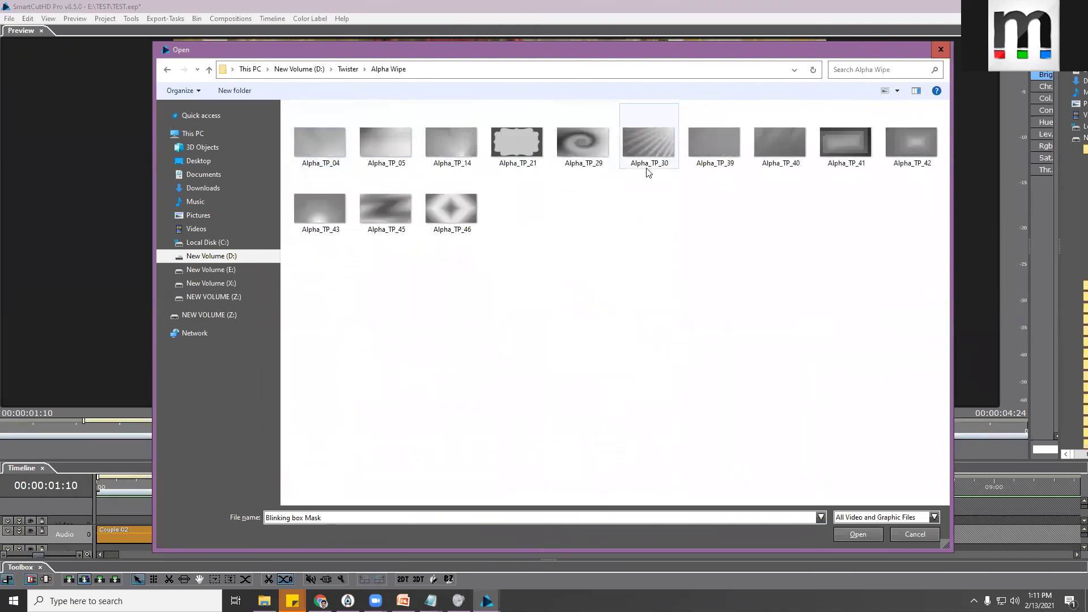
Set Mask_TP_05 from Twister's Alpha Shapes folder as the mask texture and close the media configuration
{"action": "left_click", "coordinate": [365, 69]}
{"action": "left_click", "coordinate": [364, 70]}
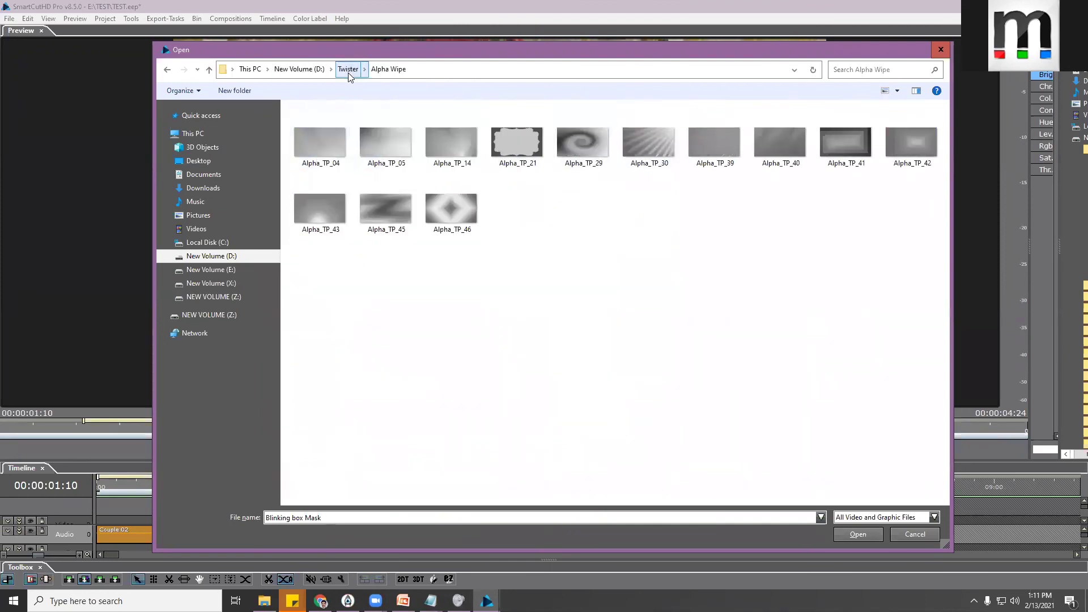
{"action": "left_click", "coordinate": [349, 69]}
{"action": "double_click", "coordinate": [330, 137]}
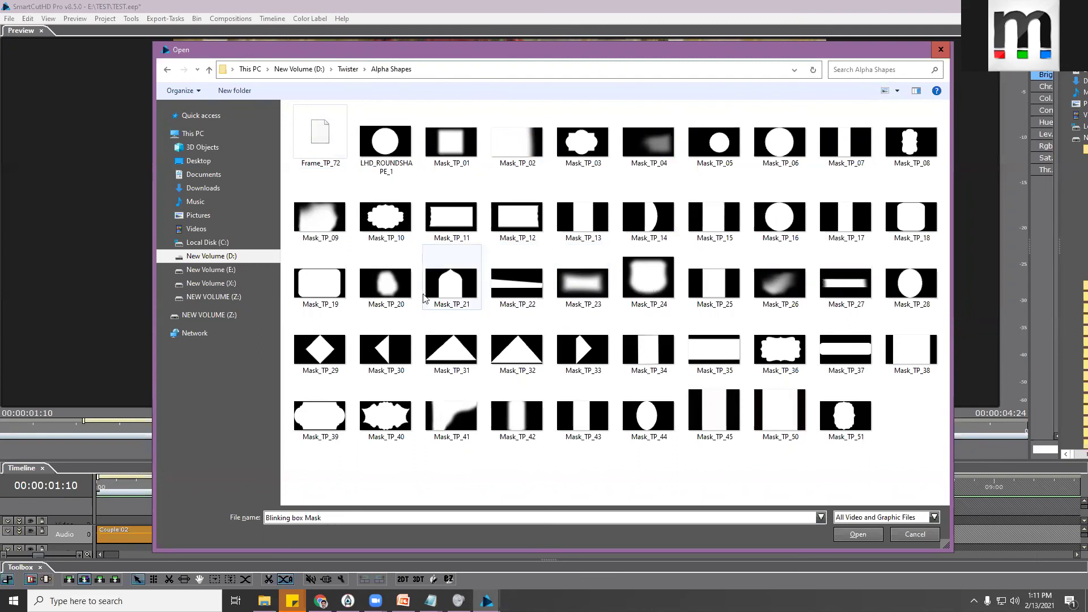
{"action": "double_click", "coordinate": [715, 143]}
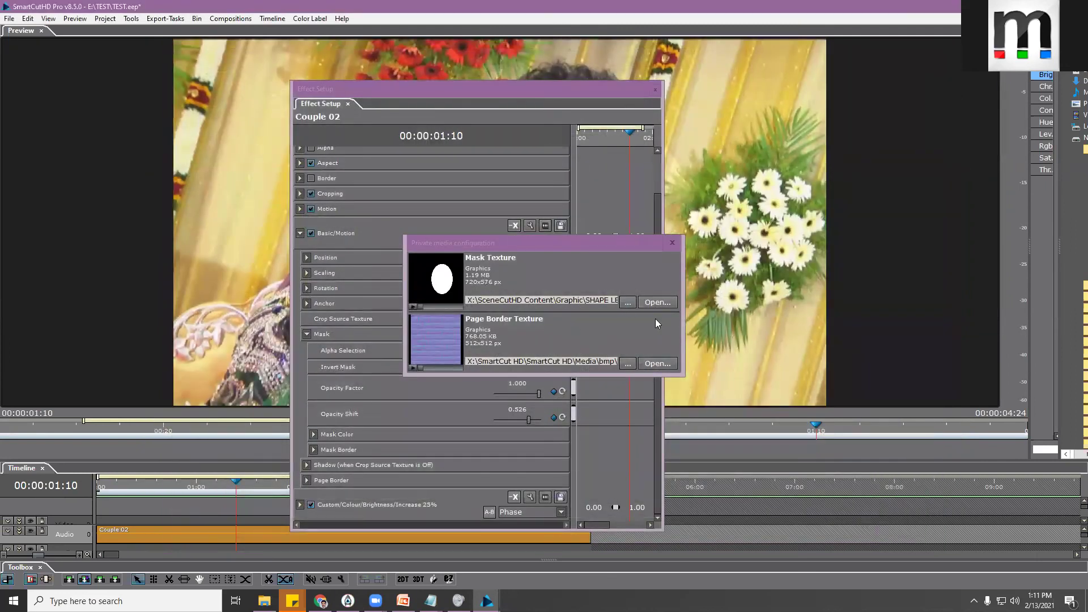
{"action": "left_click", "coordinate": [672, 242]}
Move Effect Setup off the couple's faces and toggle the Basic/Motion filter repeatedly to compare the masked brightening, leaving it enabled
{"action": "left_click_drag", "start_coordinate": [478, 99], "coordinate": [859, 93]}
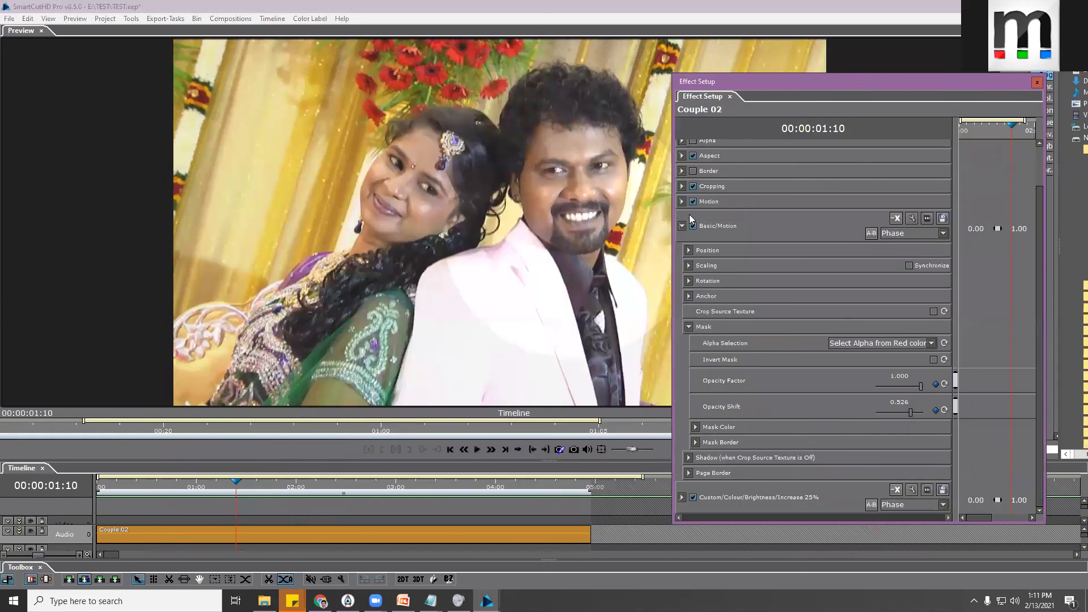
{"action": "left_click", "coordinate": [693, 226]}
{"action": "left_click", "coordinate": [693, 226]}
{"action": "left_click", "coordinate": [692, 226]}
{"action": "left_click", "coordinate": [693, 226]}
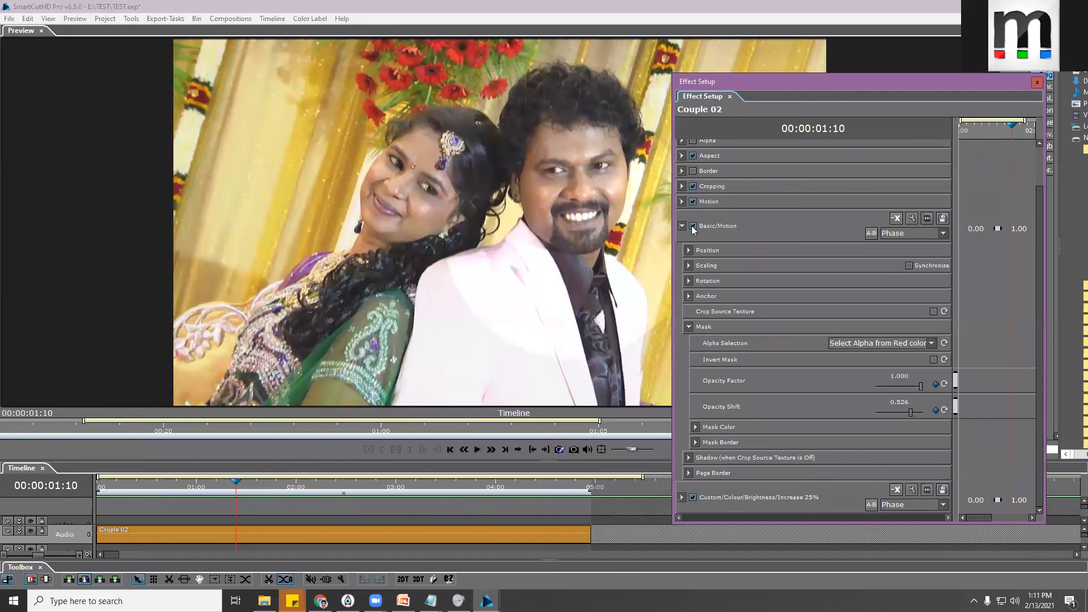
{"action": "left_click", "coordinate": [692, 226]}
{"action": "left_click", "coordinate": [693, 226]}
{"action": "left_click", "coordinate": [692, 226]}
{"action": "left_click", "coordinate": [693, 226]}
Try scaling the masked Couple 02 clip to 65.8 in X and Y with Basic/Motion, and reset both scales
{"action": "left_click", "coordinate": [689, 328]}
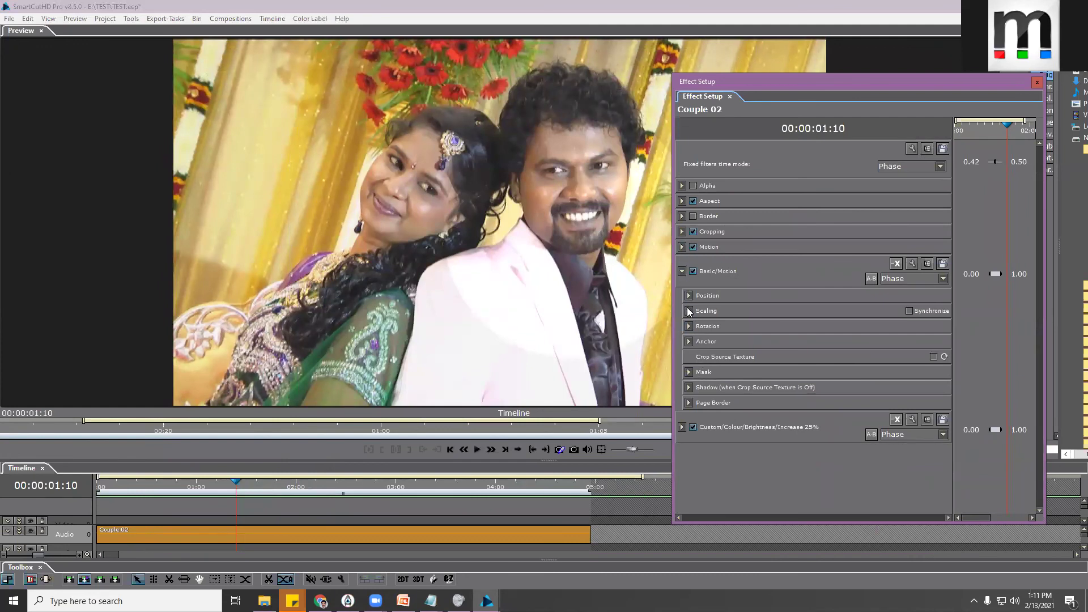
{"action": "left_click", "coordinate": [689, 310]}
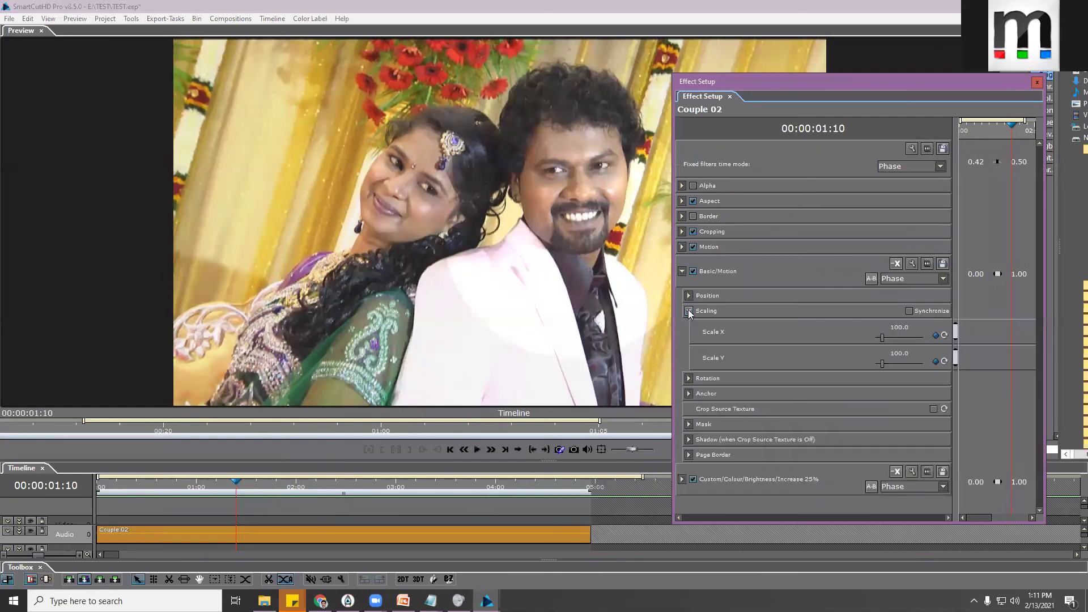
{"action": "left_click_drag", "start_coordinate": [884, 340], "coordinate": [881, 340]}
{"action": "left_click", "coordinate": [910, 311]}
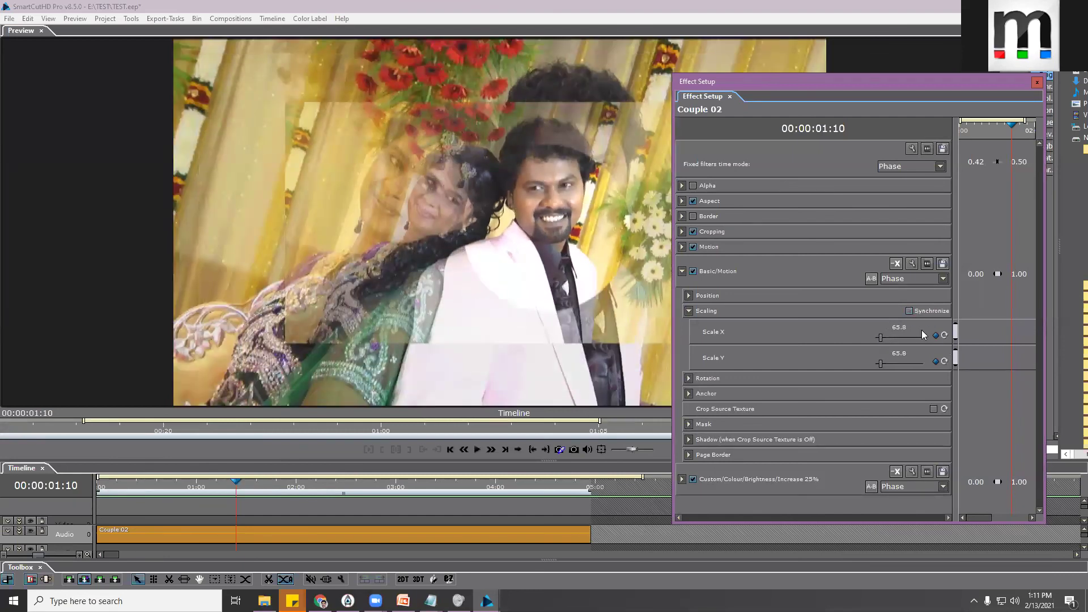
{"action": "left_click", "coordinate": [944, 335]}
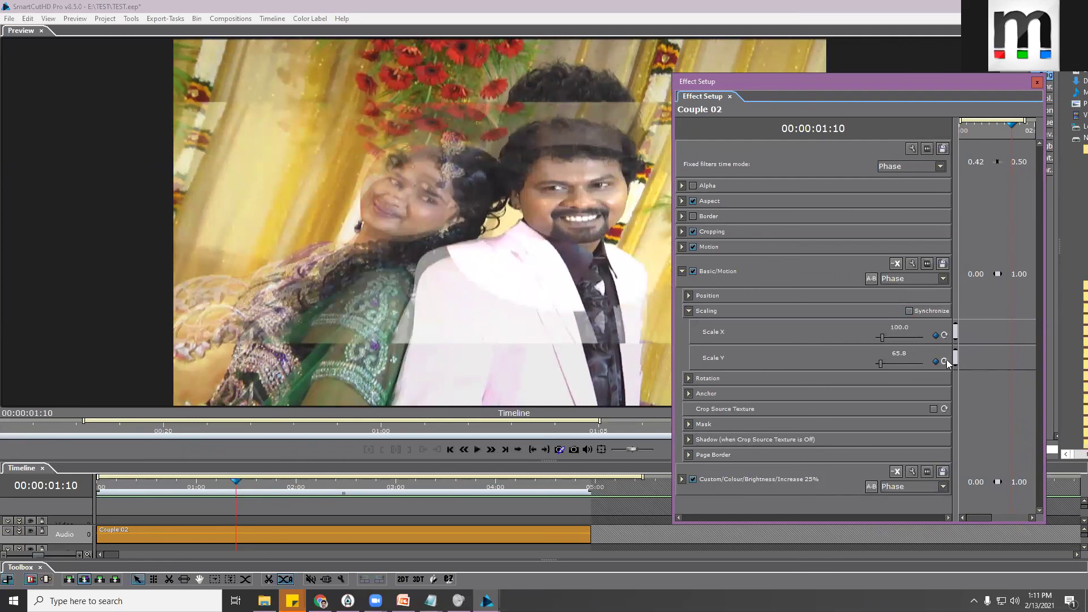
{"action": "left_click", "coordinate": [945, 362]}
{"action": "left_click", "coordinate": [682, 247]}
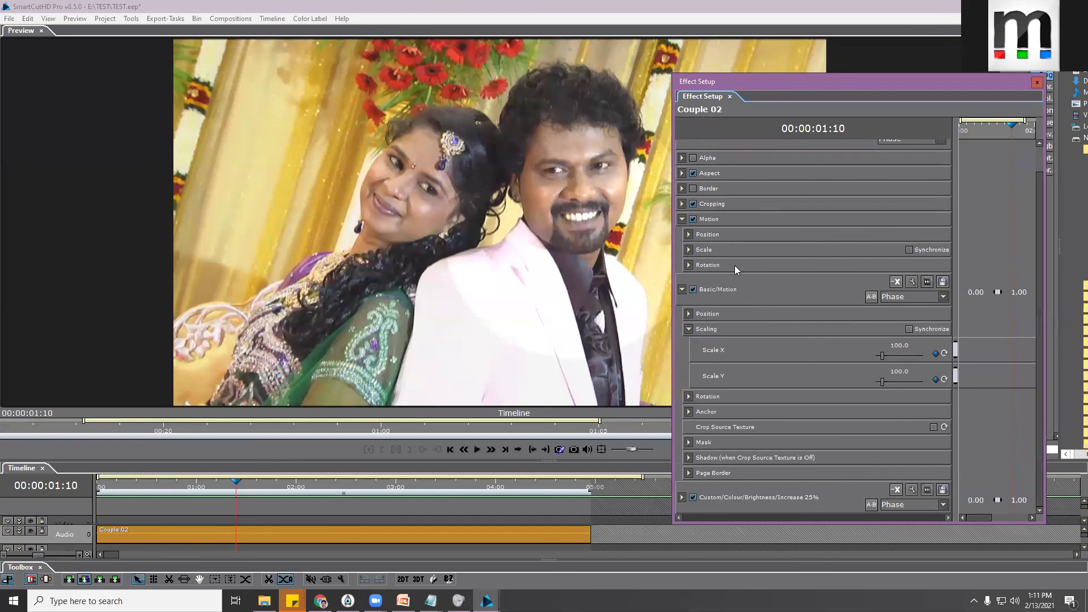
{"action": "left_click_drag", "start_coordinate": [856, 82], "coordinate": [715, 76]}
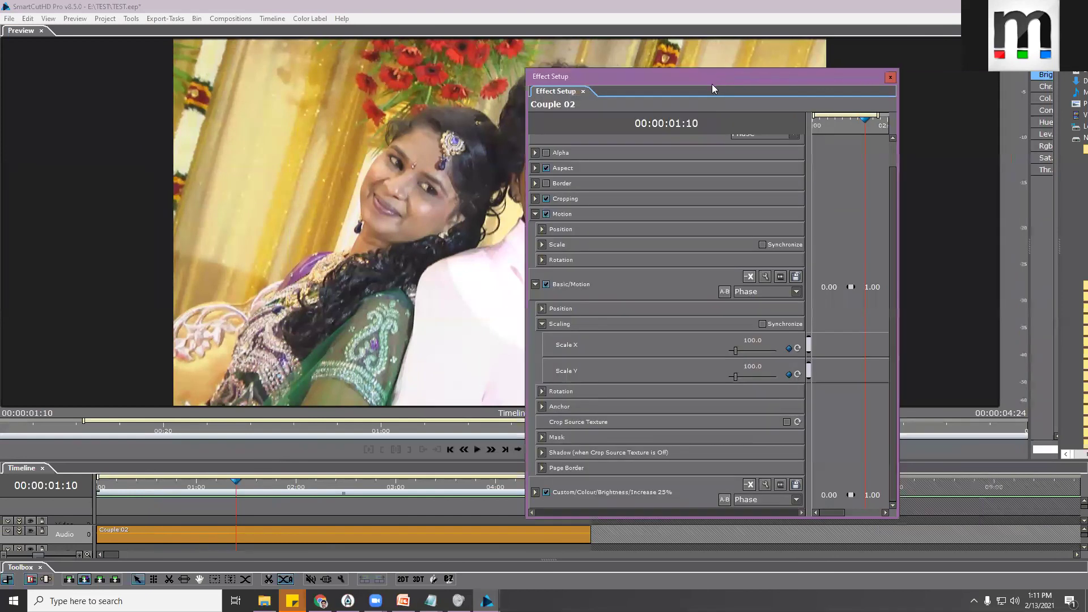
Launch the ez aston title editor and create a new blank document
{"action": "left_click", "coordinate": [448, 581]}
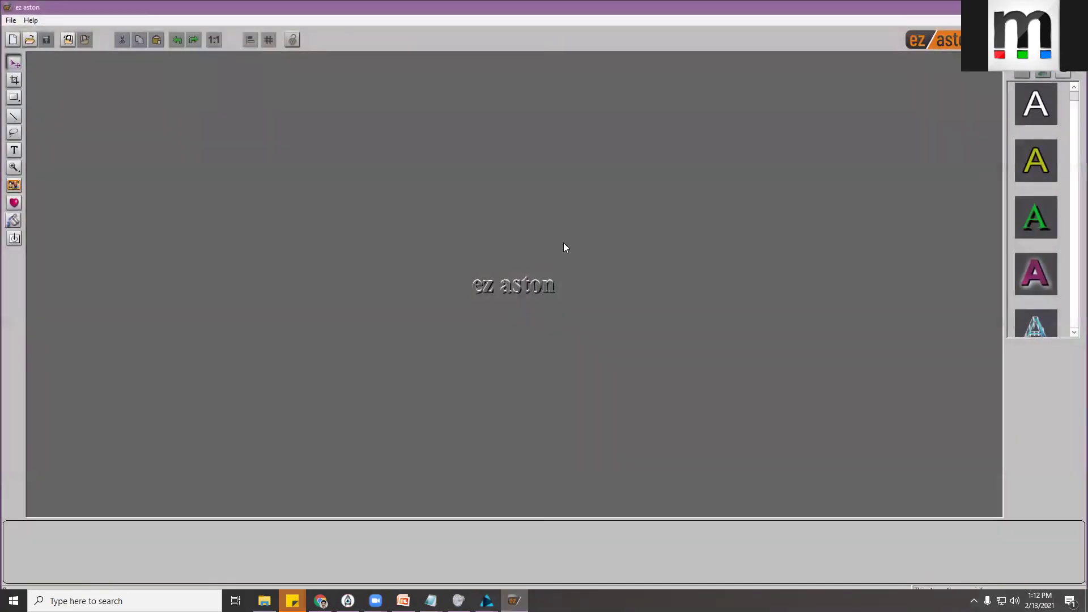
{"action": "left_click", "coordinate": [15, 38]}
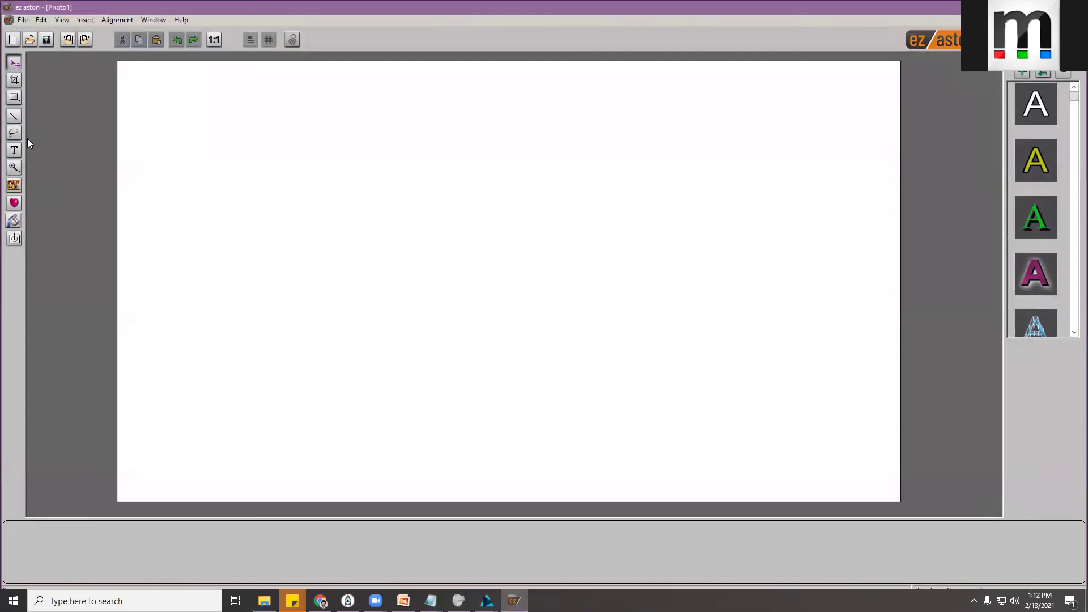
Draw a large rectangle in the middle of the blank canvas with the Rectangle tool
{"action": "left_click", "coordinate": [15, 98]}
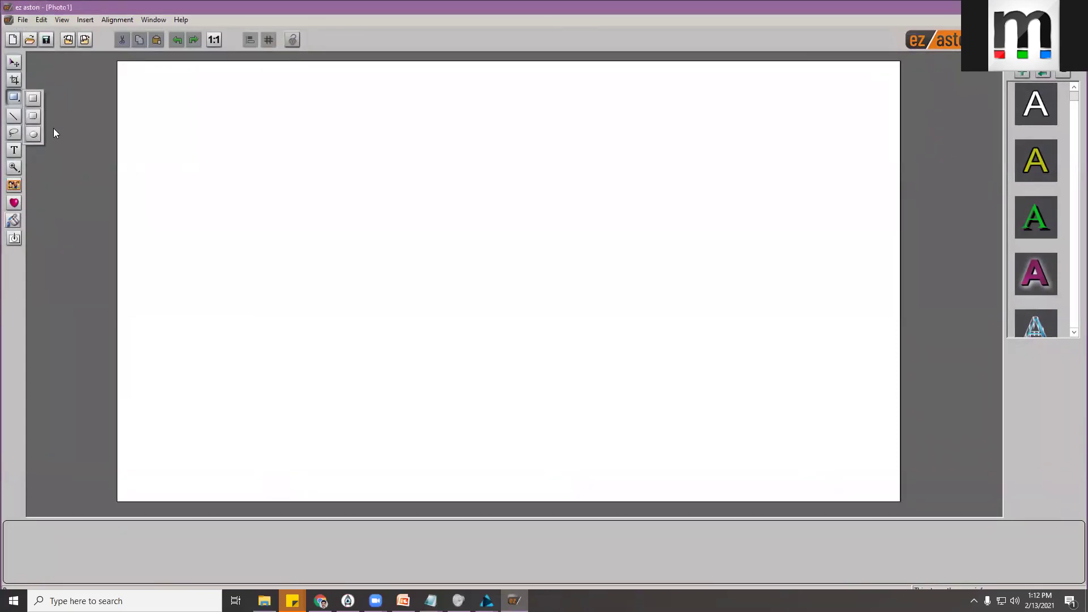
{"action": "left_click", "coordinate": [38, 102]}
{"action": "left_click_drag", "start_coordinate": [356, 116], "coordinate": [724, 449]}
{"action": "left_click", "coordinate": [228, 516]}
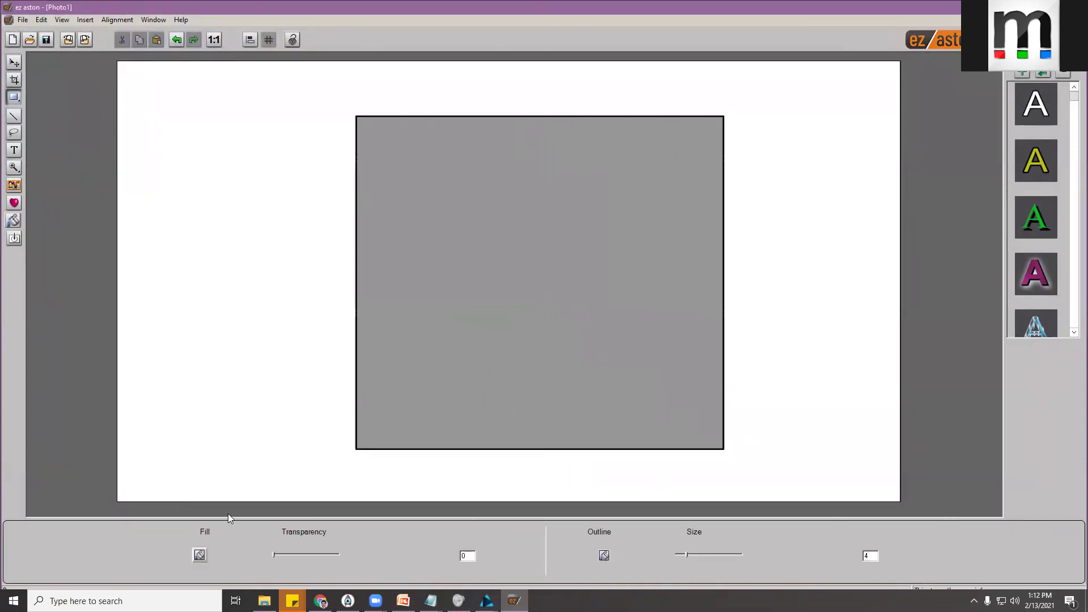
Try to darken the rectangle's solid fill colour in Fill Pattern
{"action": "left_click", "coordinate": [199, 555]}
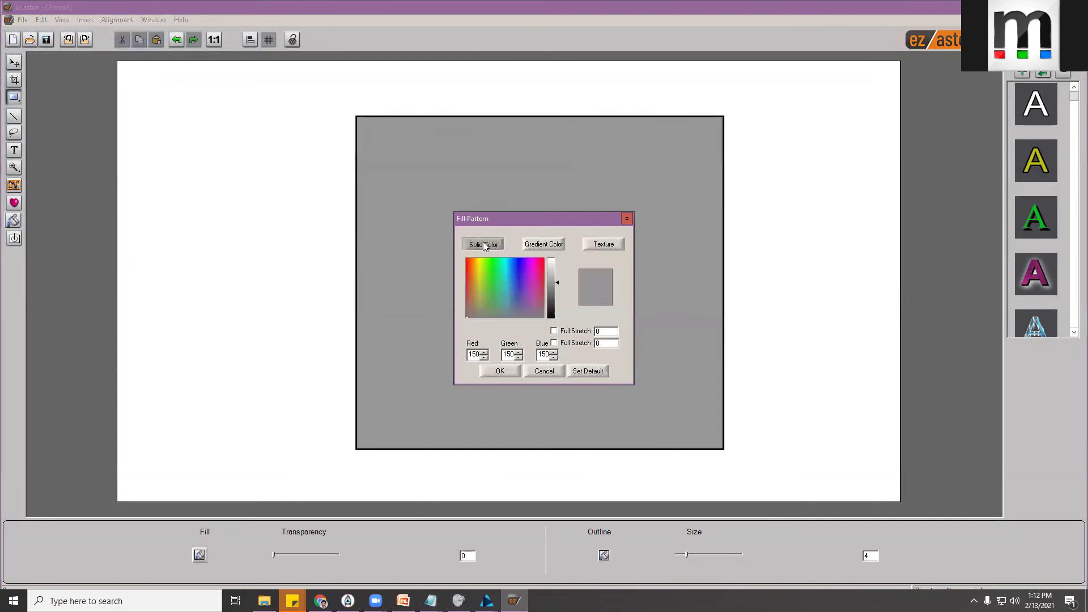
{"action": "left_click", "coordinate": [550, 316]}
{"action": "left_click", "coordinate": [492, 371]}
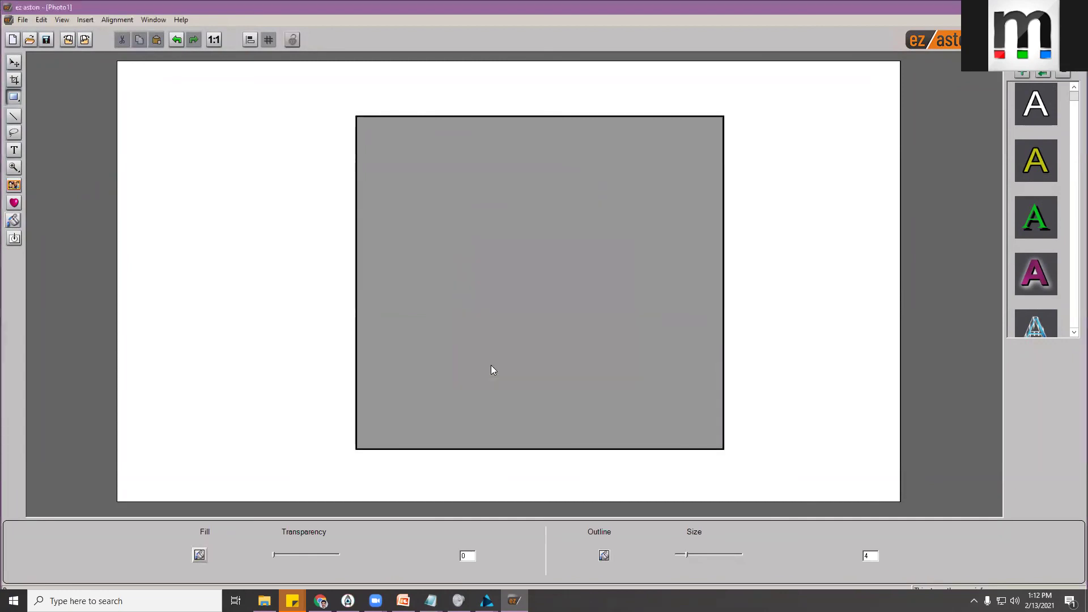
Select the rectangle and set the document background to solid black
{"action": "left_click", "coordinate": [502, 195]}
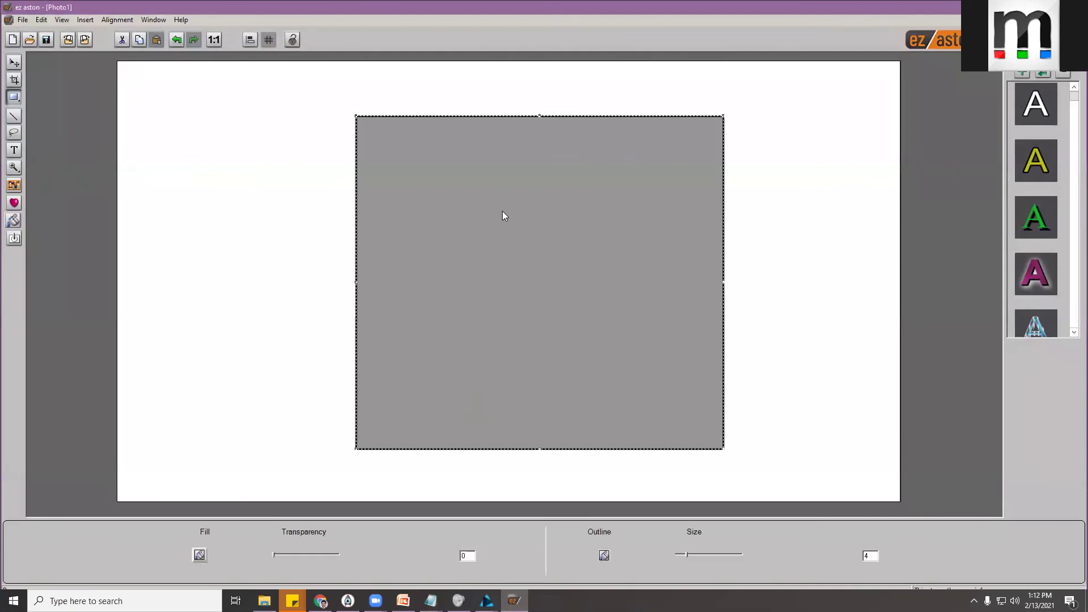
{"action": "left_click", "coordinate": [13, 221]}
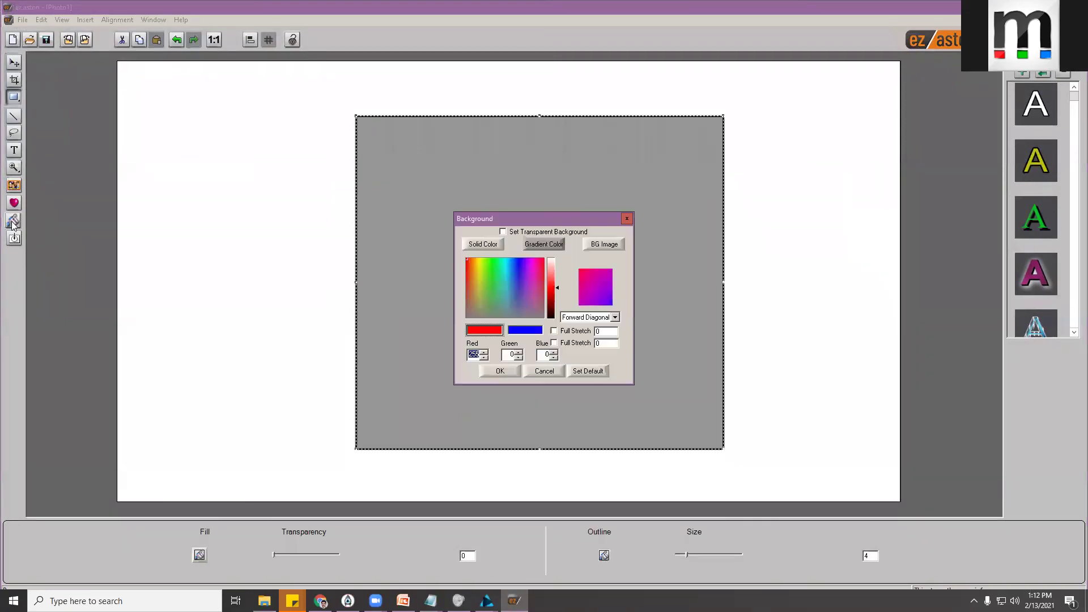
{"action": "left_click", "coordinate": [481, 242]}
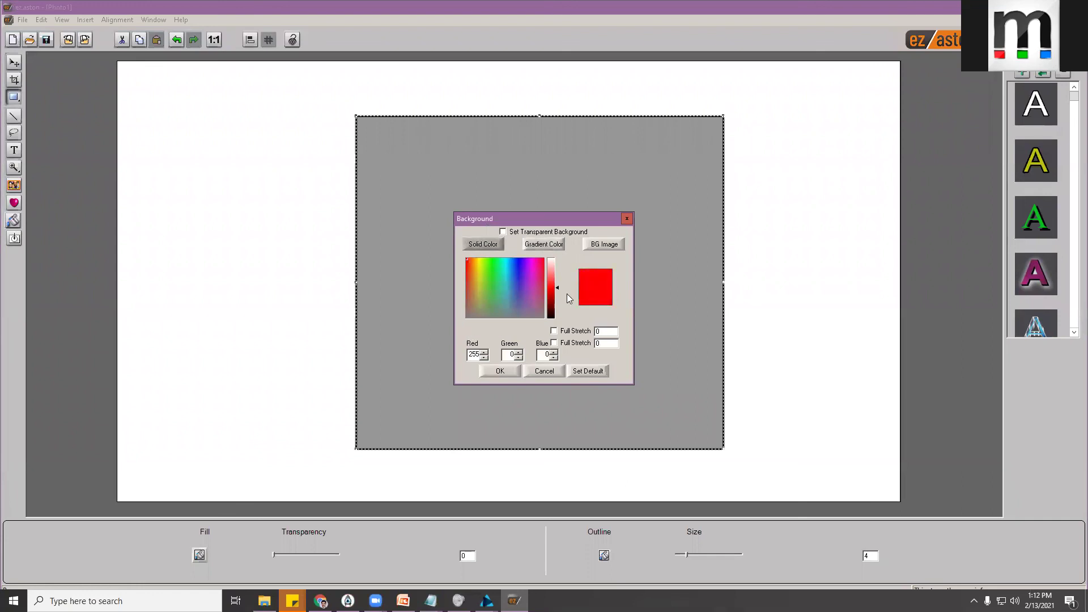
{"action": "left_click_drag", "start_coordinate": [556, 293], "coordinate": [557, 319]}
{"action": "left_click", "coordinate": [500, 371]}
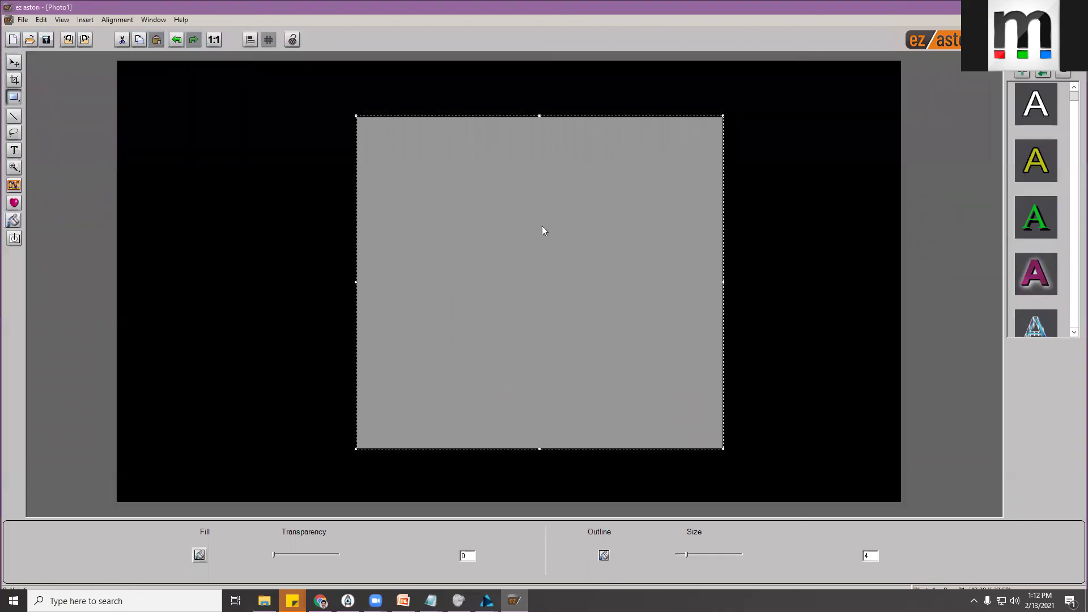
Set the selected rectangle's fill to a near-white solid colour with red, green and blue at 247
{"action": "left_click", "coordinate": [199, 555]}
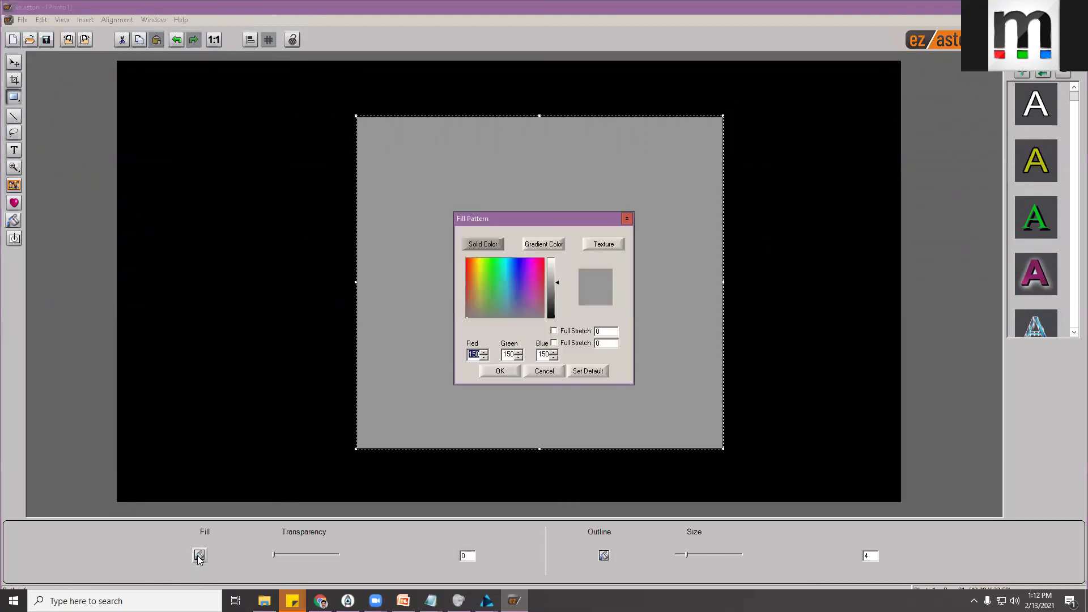
{"action": "left_click", "coordinate": [484, 247]}
{"action": "left_click_drag", "start_coordinate": [553, 279], "coordinate": [556, 260]}
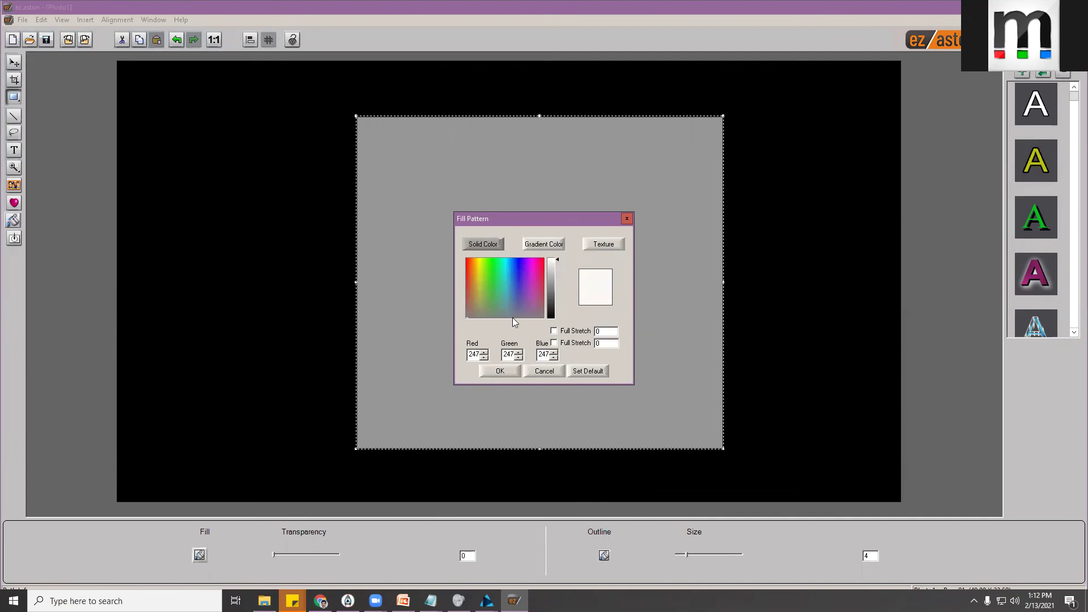
{"action": "left_click", "coordinate": [499, 371]}
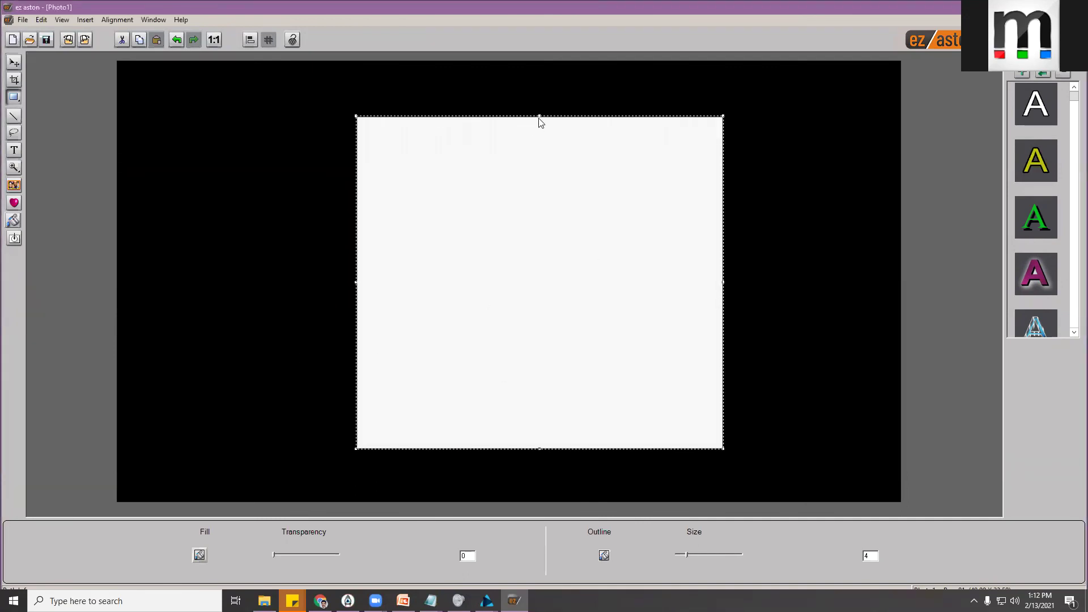
Stretch the white rectangle to almost the full canvas height, narrow it from its right edge, reposition it slightly, and deselect it
{"action": "left_click_drag", "start_coordinate": [538, 111], "coordinate": [534, 78]}
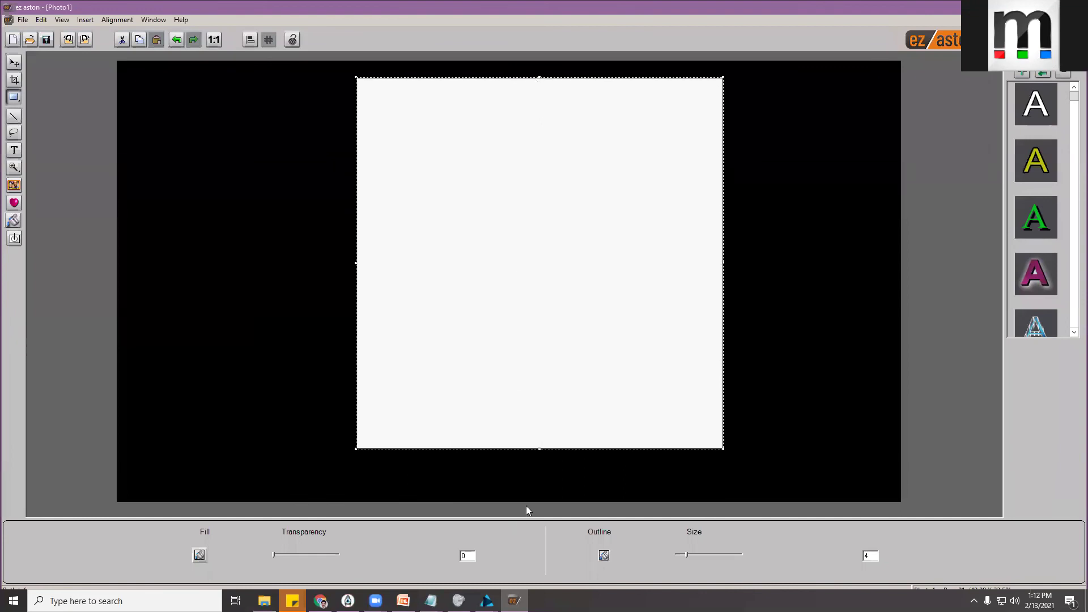
{"action": "left_click_drag", "start_coordinate": [541, 451], "coordinate": [540, 506]}
{"action": "left_click_drag", "start_coordinate": [534, 206], "coordinate": [534, 191]}
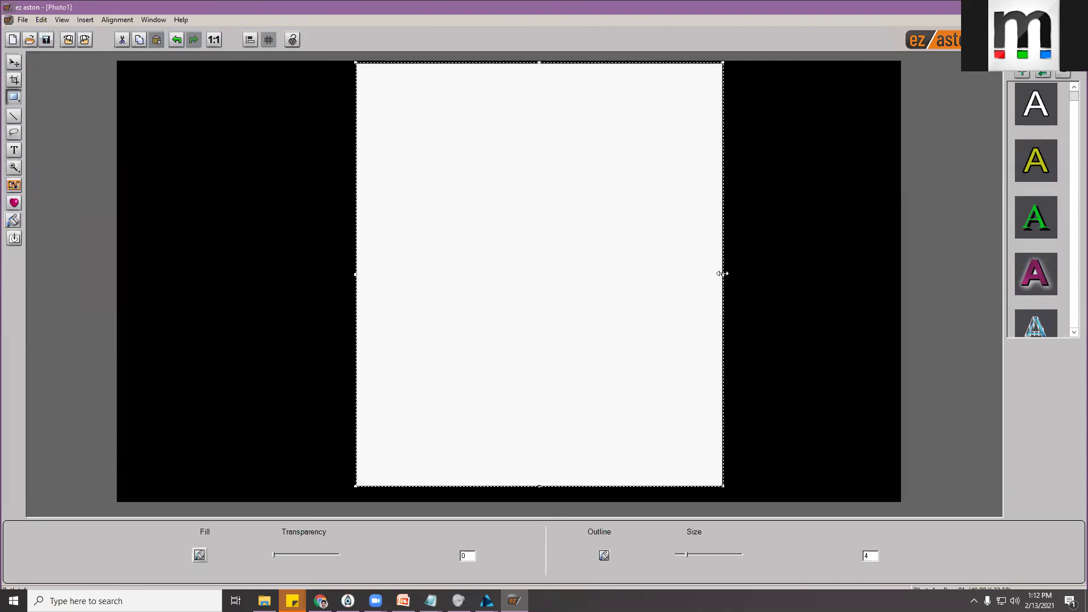
{"action": "left_click_drag", "start_coordinate": [723, 274], "coordinate": [568, 276]}
{"action": "left_click_drag", "start_coordinate": [486, 279], "coordinate": [481, 285]}
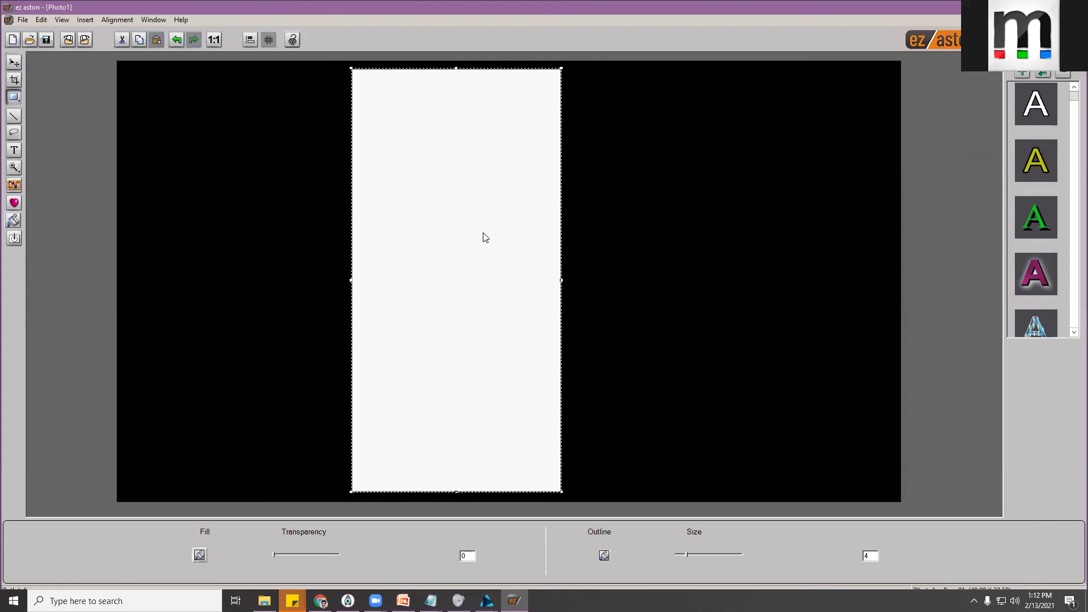
{"action": "left_click", "coordinate": [672, 258]}
Save the document as Photo1 in the Test folder on the X: drive with the All Files type, and export it
{"action": "left_click", "coordinate": [23, 20]}
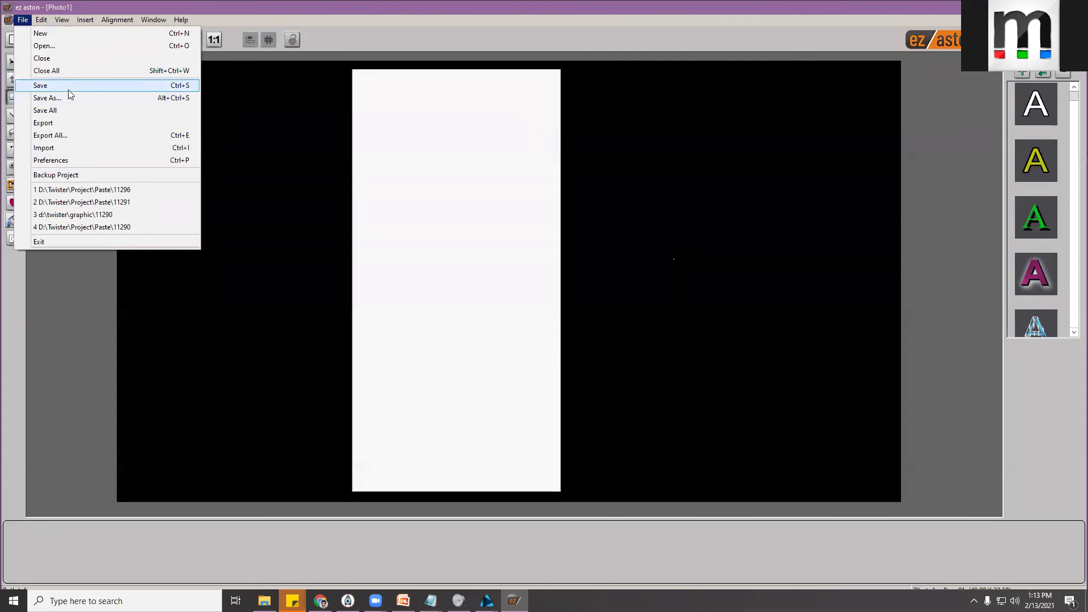
{"action": "left_click", "coordinate": [68, 91]}
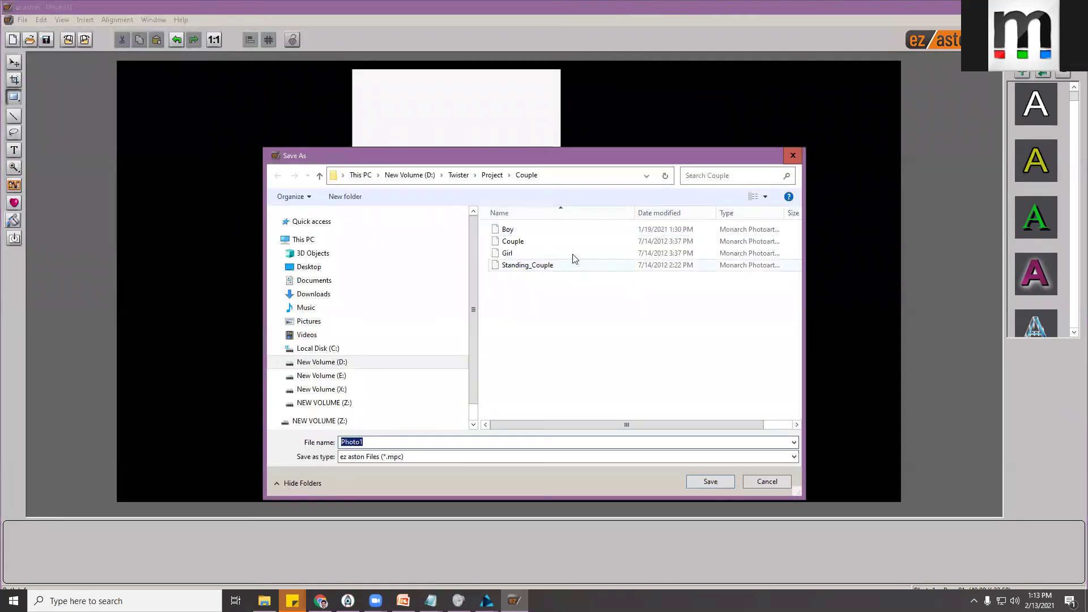
{"action": "left_click", "coordinate": [454, 457]}
{"action": "left_click", "coordinate": [425, 478]}
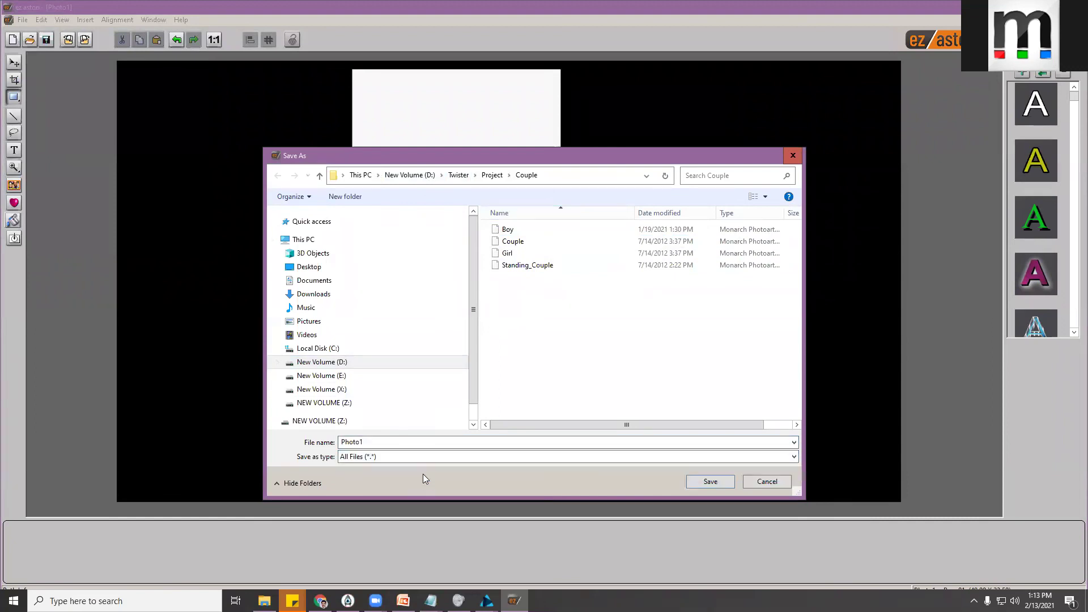
{"action": "left_click", "coordinate": [351, 391]}
{"action": "left_click_drag", "start_coordinate": [790, 273], "coordinate": [788, 337]}
{"action": "double_click", "coordinate": [514, 309]}
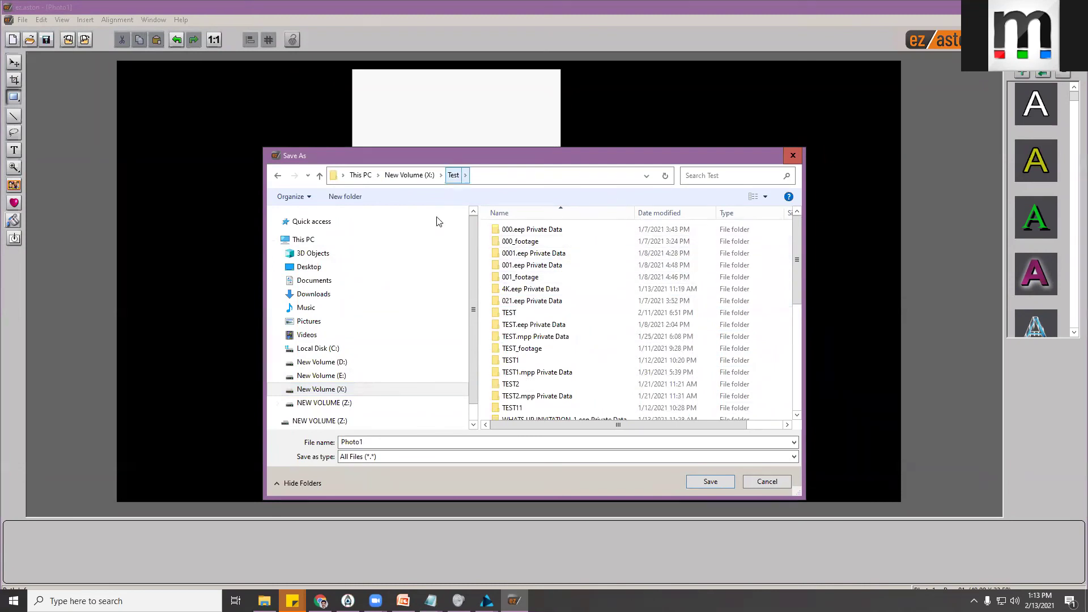
{"action": "double_click", "coordinate": [378, 443]}
{"action": "left_click", "coordinate": [694, 483]}
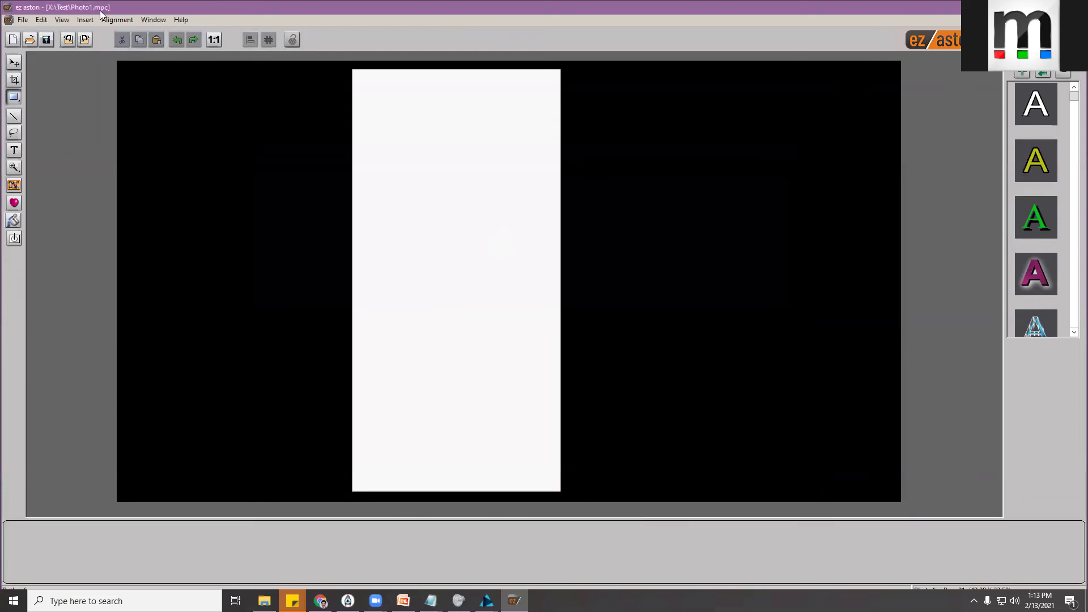
{"action": "left_click", "coordinate": [24, 20]}
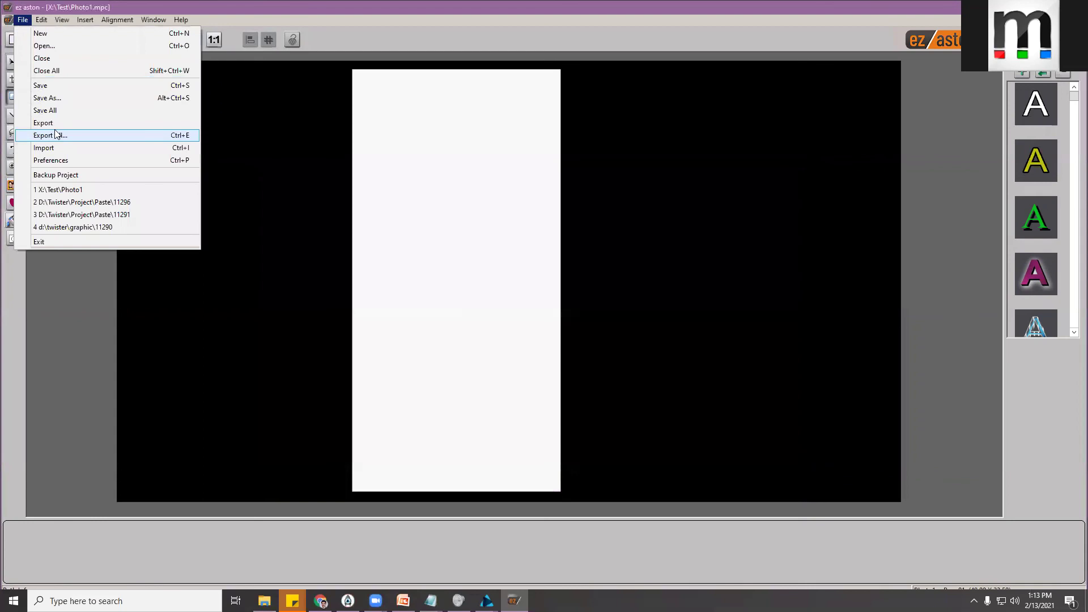
{"action": "left_click", "coordinate": [54, 123]}
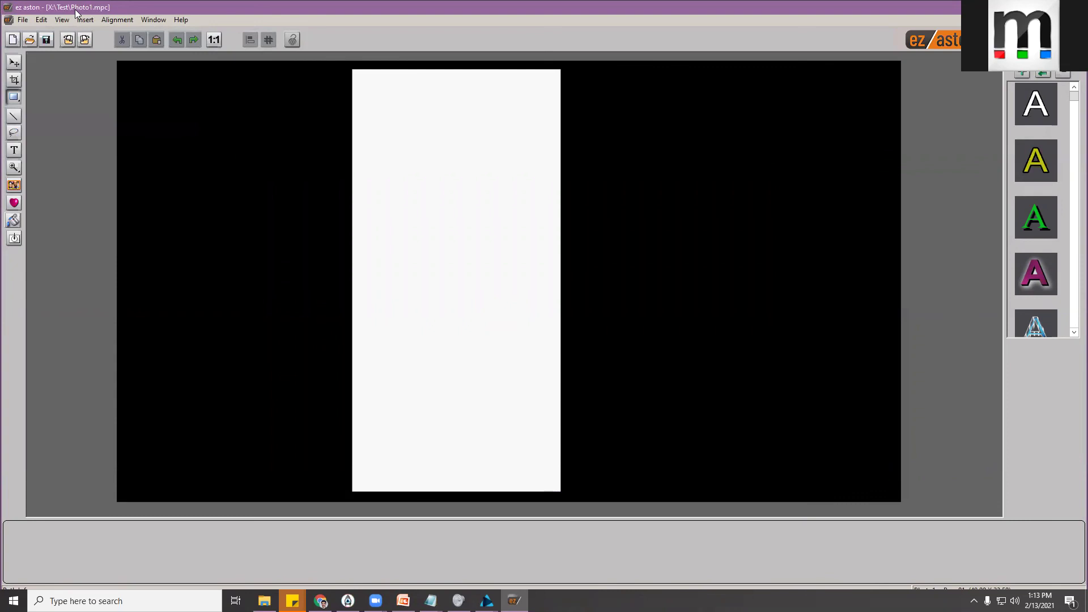
Check the Save As file types and the files in the Test folder, and cancel without saving again
{"action": "left_click", "coordinate": [23, 20]}
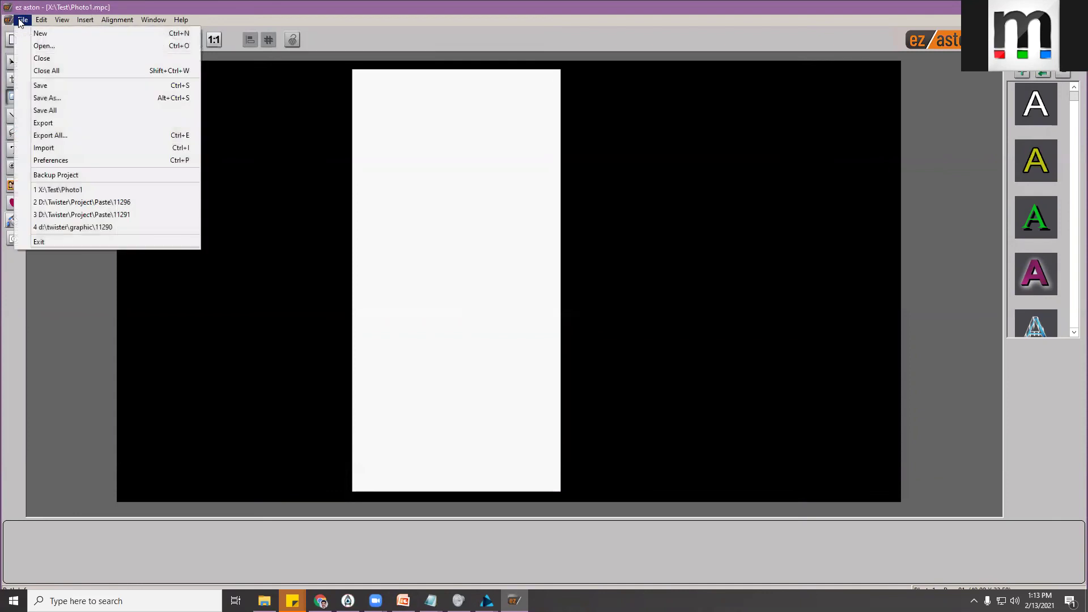
{"action": "left_click", "coordinate": [73, 100]}
{"action": "left_click", "coordinate": [438, 458]}
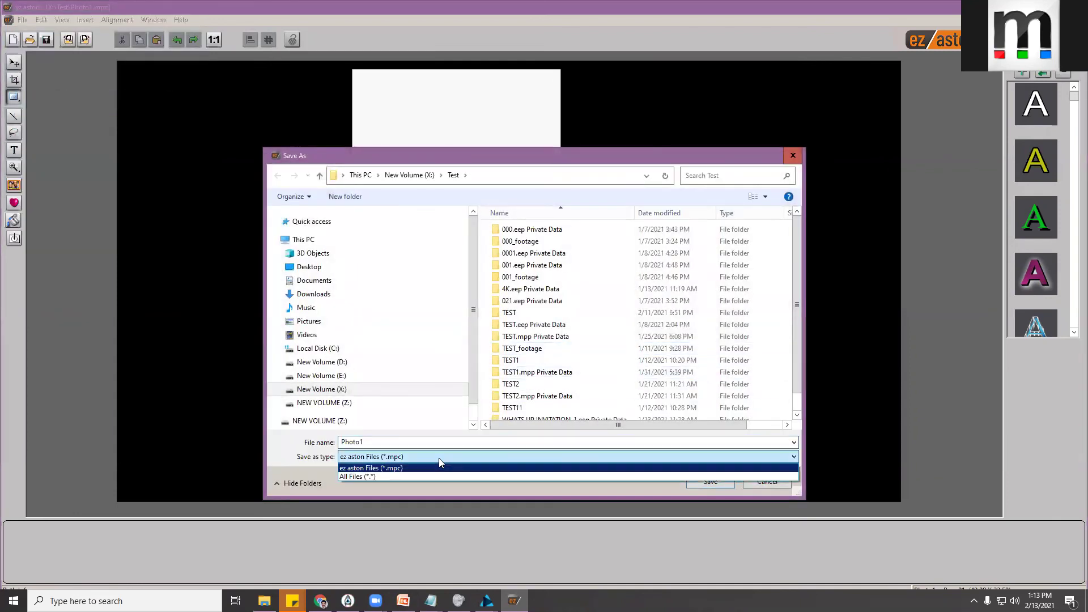
{"action": "left_click", "coordinate": [406, 477]}
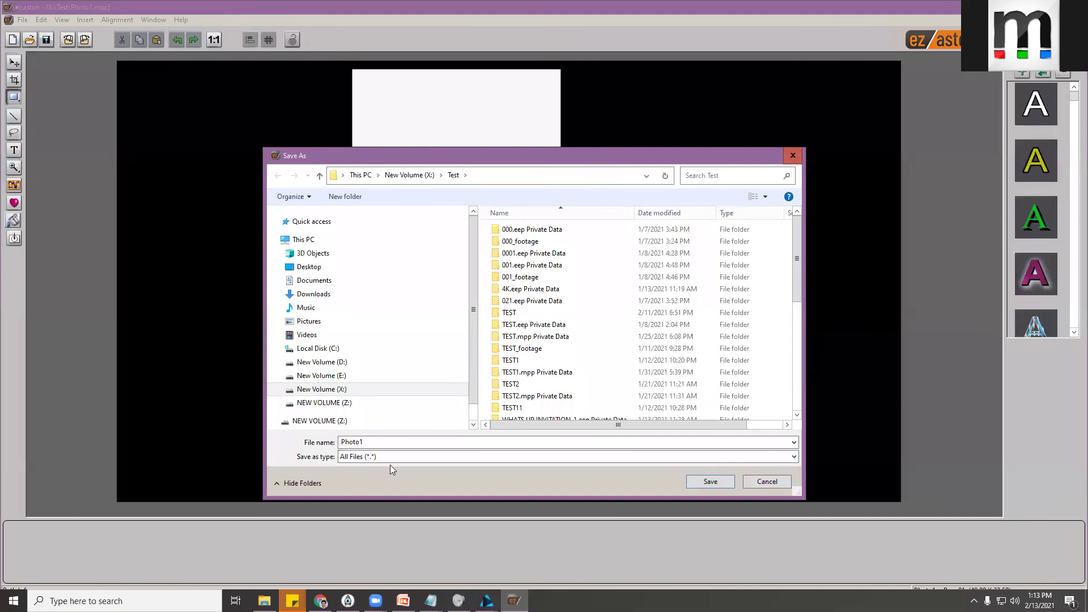
{"action": "left_click_drag", "start_coordinate": [797, 258], "coordinate": [793, 367]}
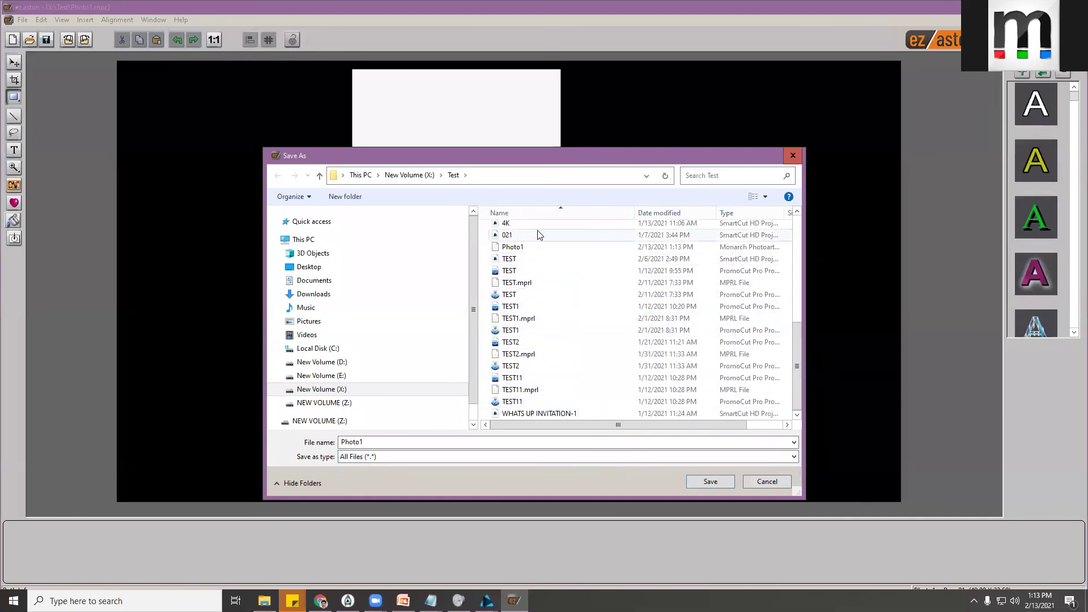
{"action": "left_click", "coordinate": [767, 481]}
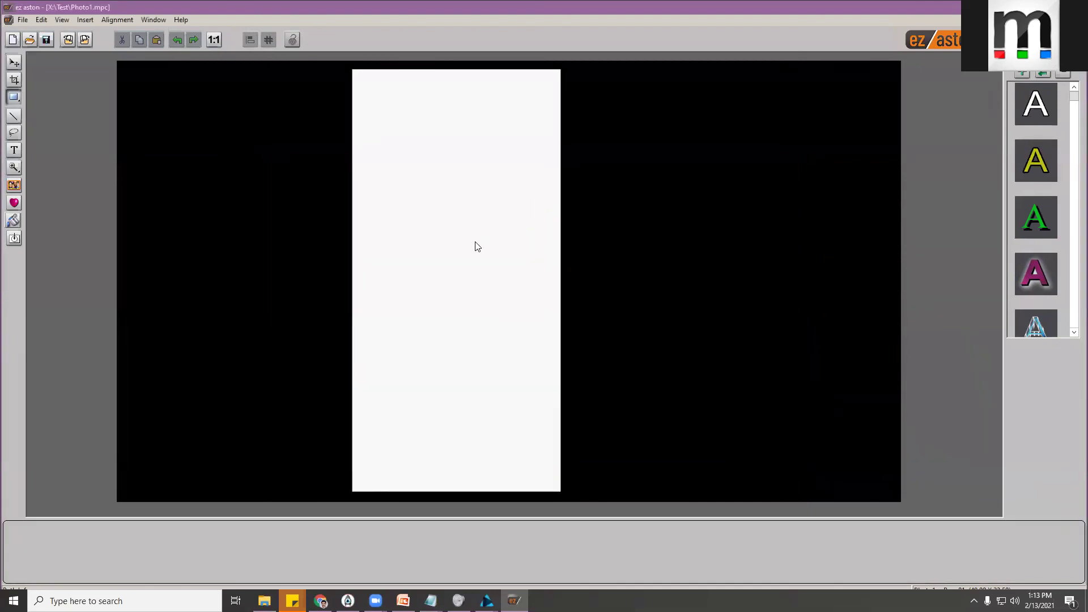
Close ez aston to return to SmartCutHD Pro, move Effect Setup aside, and start choosing a new Mask Texture file for Basic/Motion
{"action": "left_click", "coordinate": [1078, 7]}
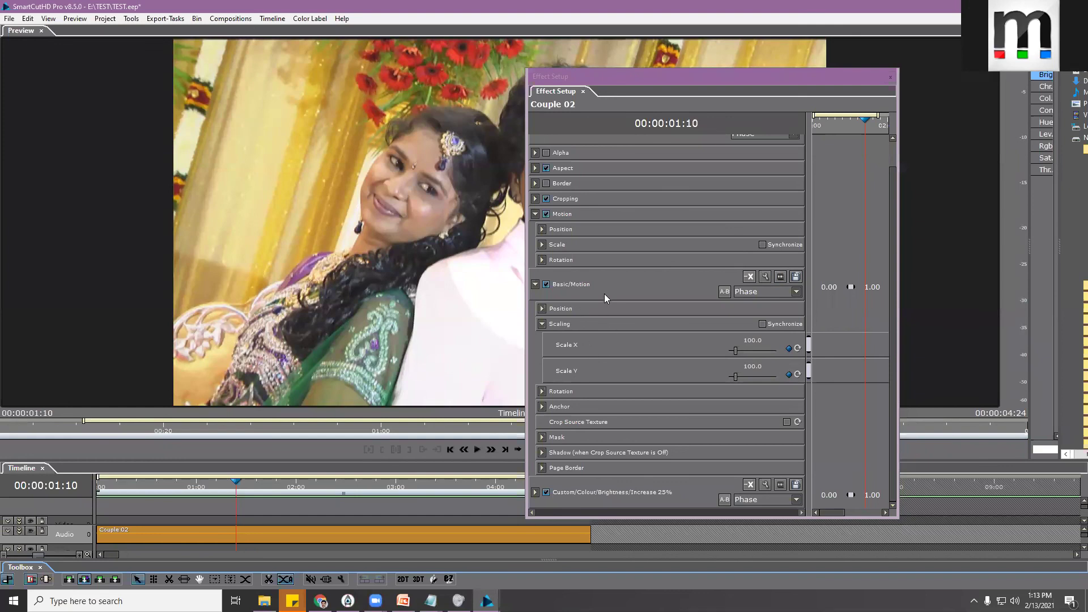
{"action": "left_click_drag", "start_coordinate": [690, 77], "coordinate": [616, 57]}
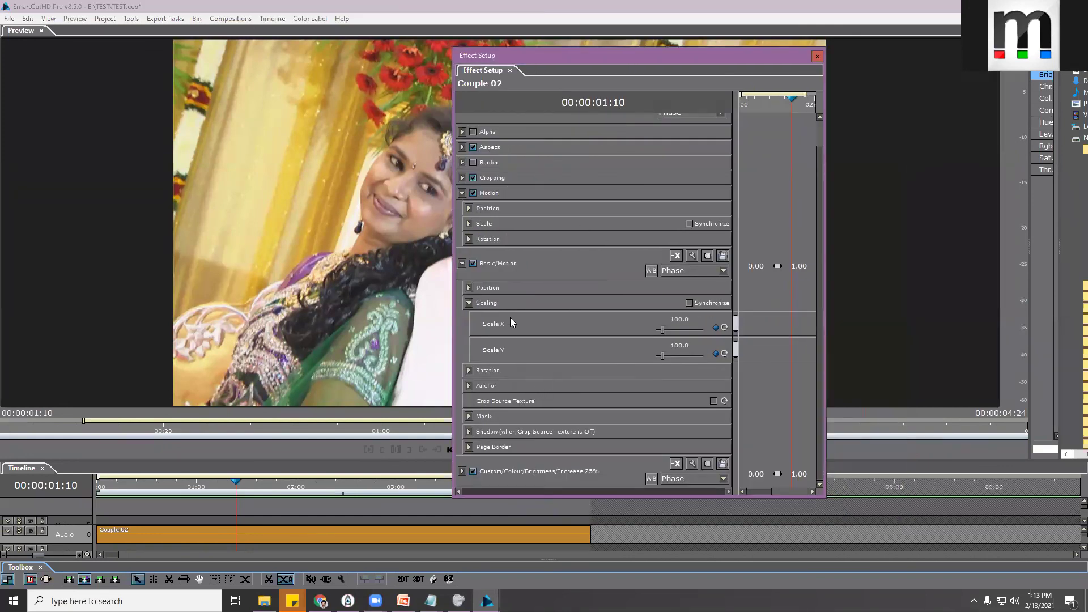
{"action": "left_click", "coordinate": [707, 256]}
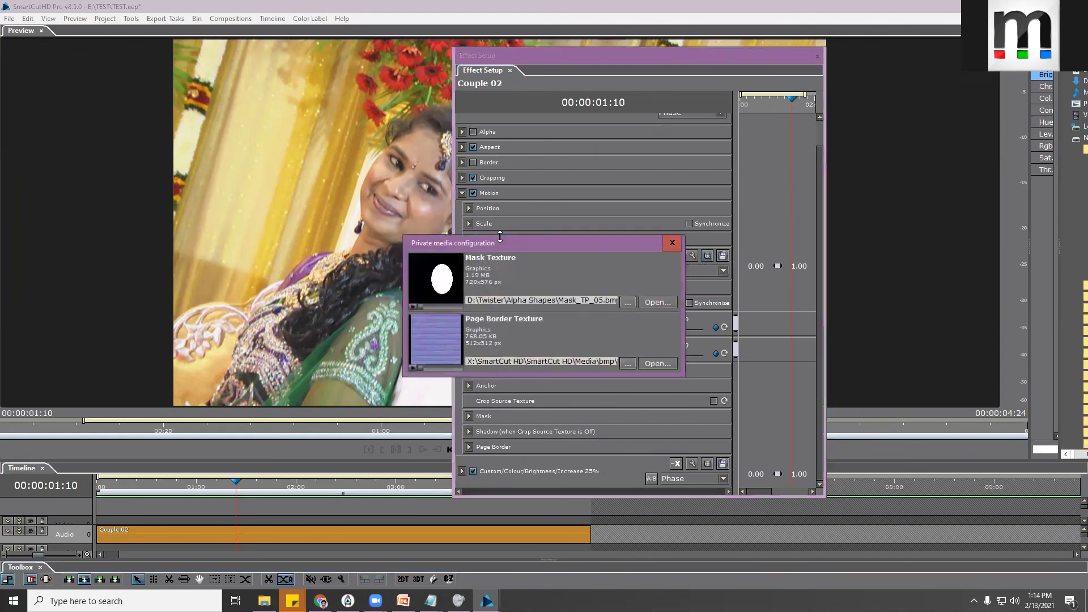
{"action": "left_click", "coordinate": [628, 303]}
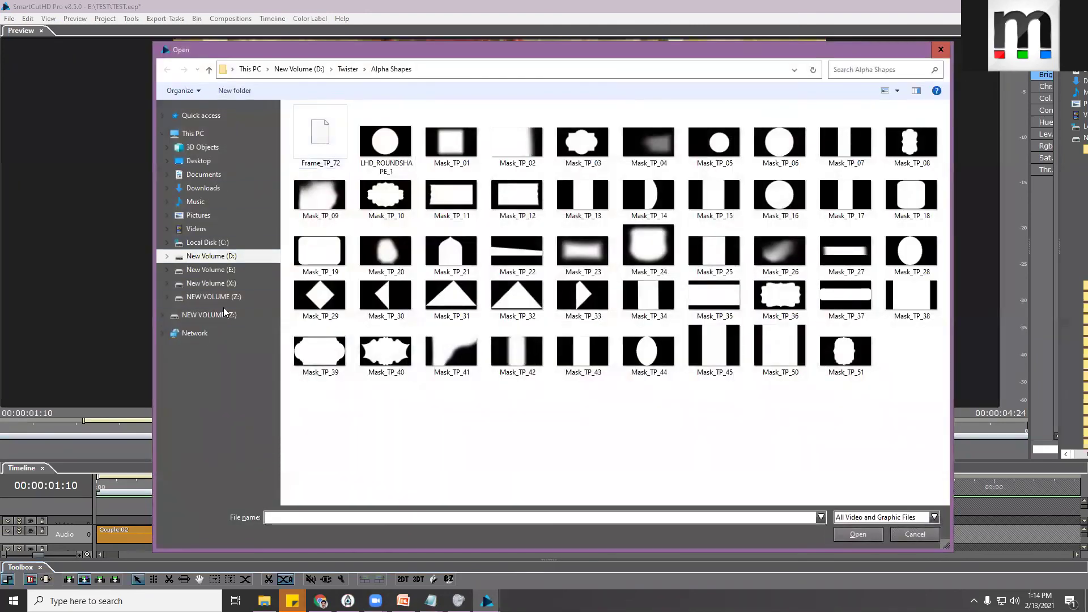
Load Photo1 from the MGF folder inside X:\Test\TEST_footage as the Mask Texture
{"action": "left_click", "coordinate": [225, 289]}
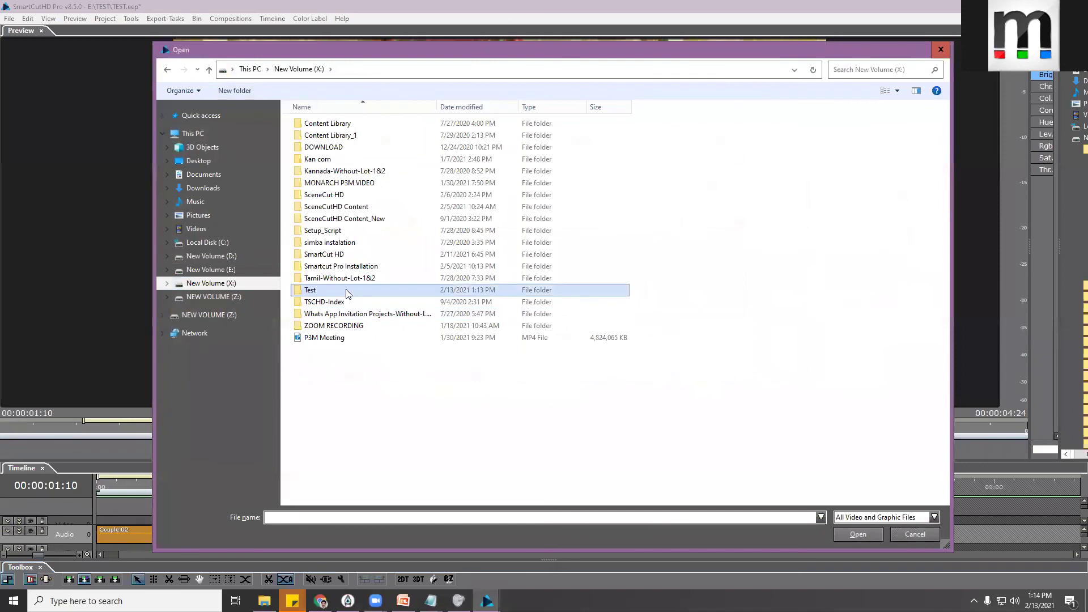
{"action": "double_click", "coordinate": [448, 286]}
{"action": "left_click", "coordinate": [896, 519]}
{"action": "left_click", "coordinate": [881, 526]}
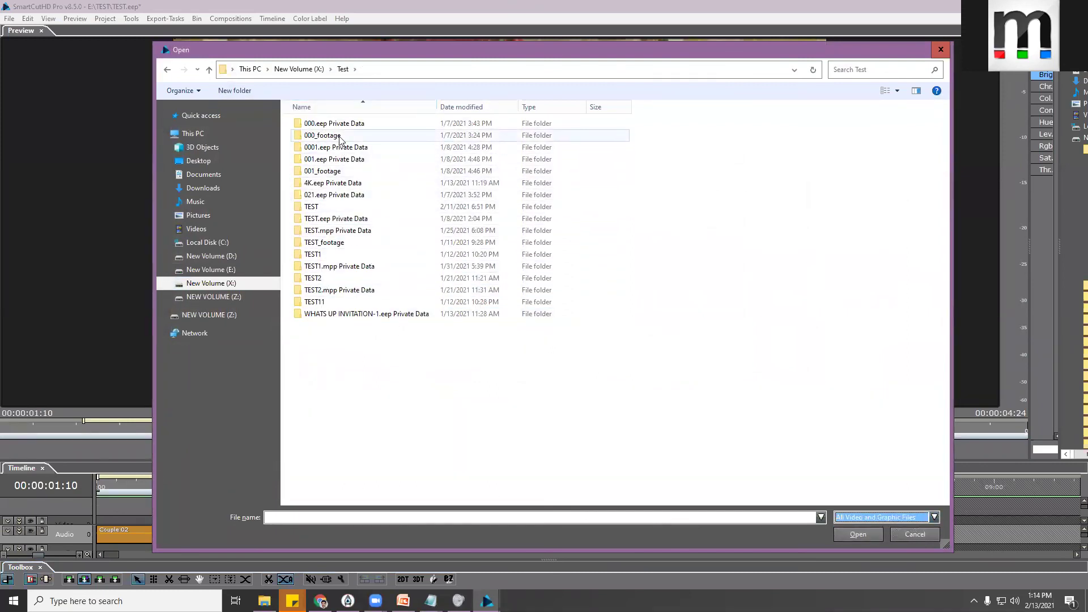
{"action": "double_click", "coordinate": [330, 207]}
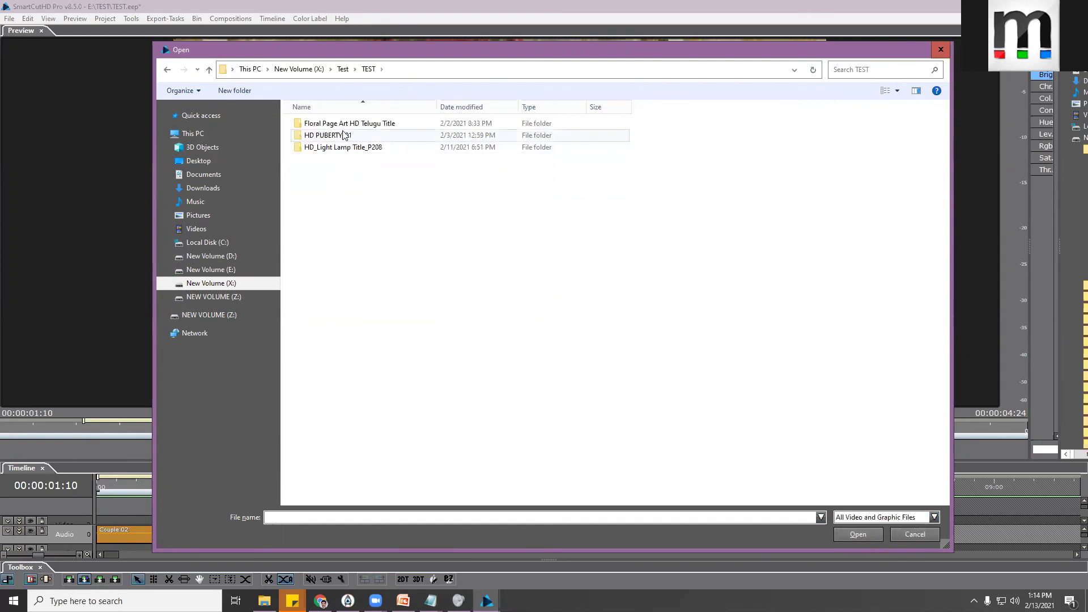
{"action": "left_click", "coordinate": [167, 69]}
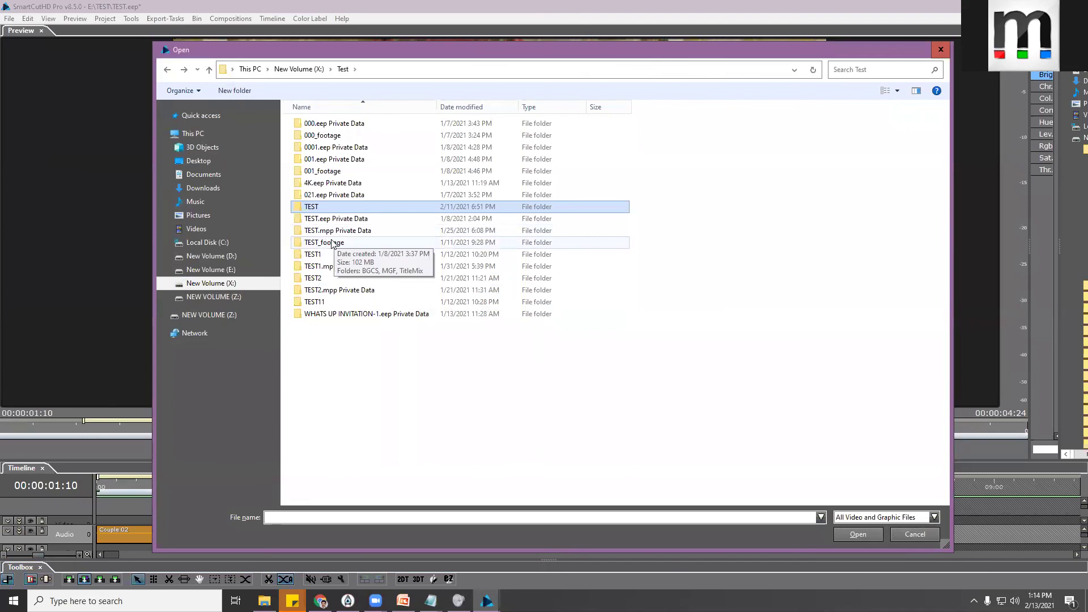
{"action": "double_click", "coordinate": [328, 242]}
{"action": "double_click", "coordinate": [327, 138]}
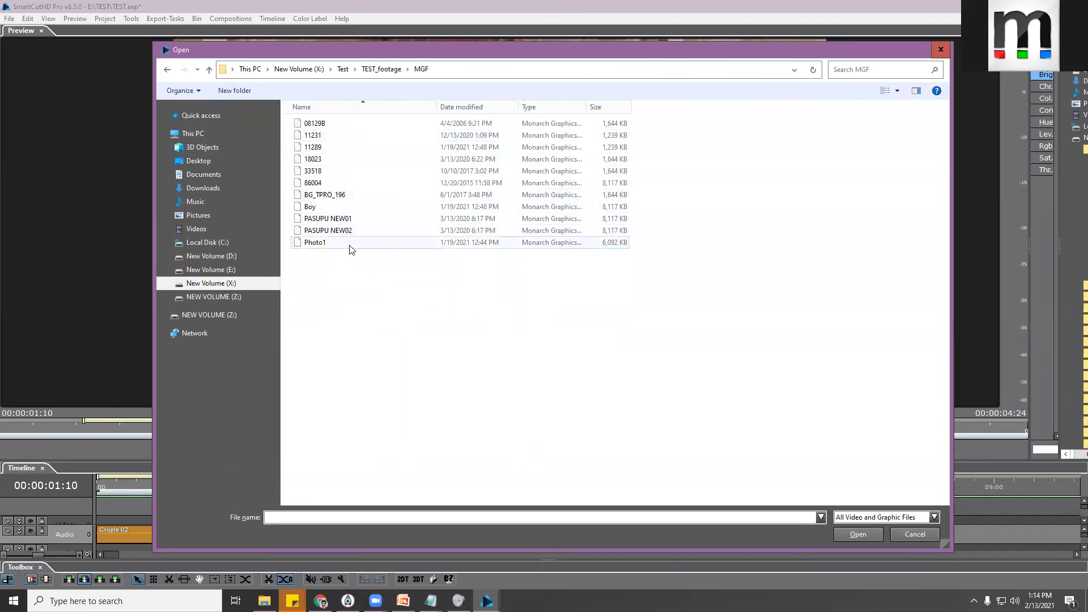
{"action": "left_click", "coordinate": [335, 243]}
{"action": "left_click", "coordinate": [842, 538]}
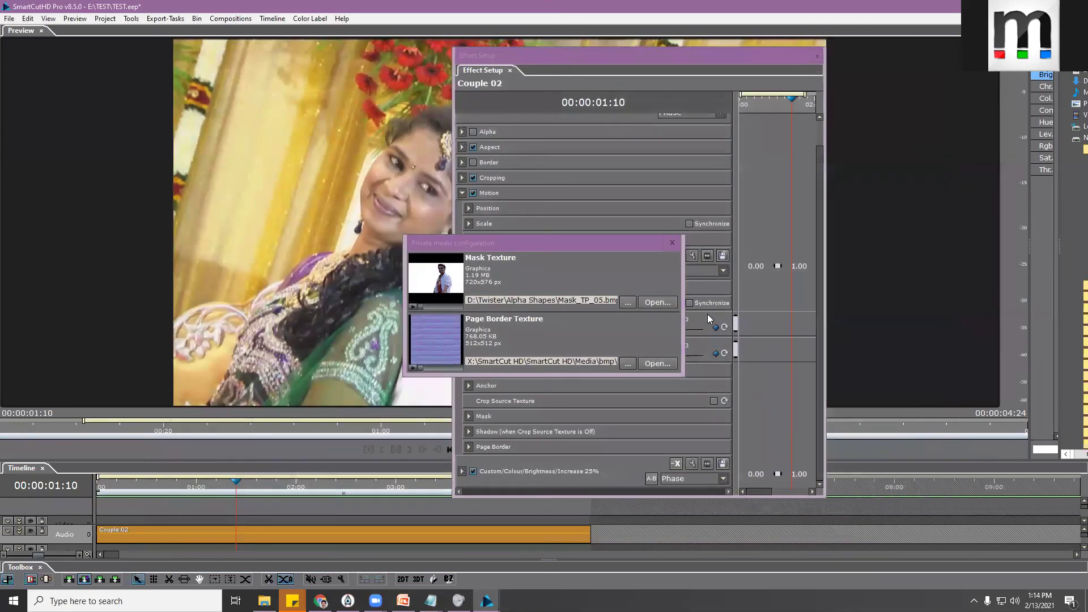
{"action": "left_click", "coordinate": [633, 304]}
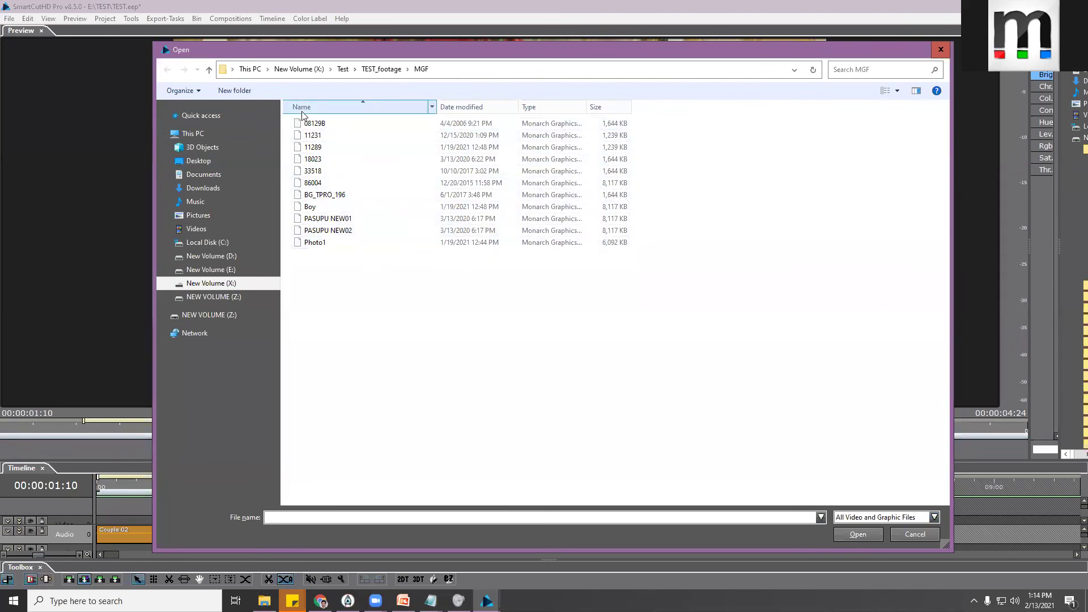
{"action": "left_click", "coordinate": [343, 68]}
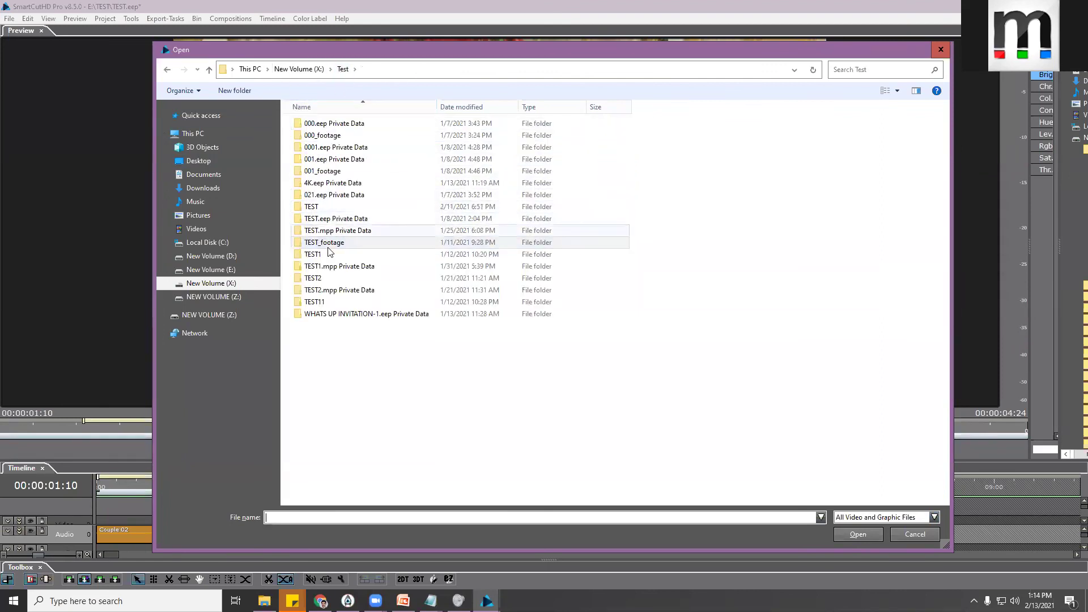
{"action": "double_click", "coordinate": [318, 210]}
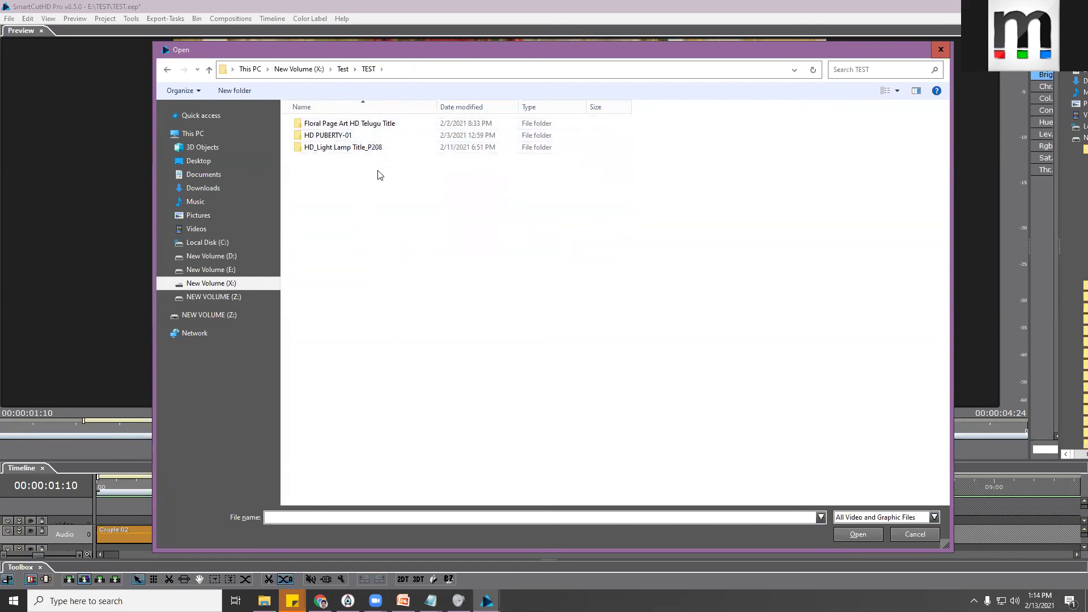
{"action": "left_click", "coordinate": [906, 532]}
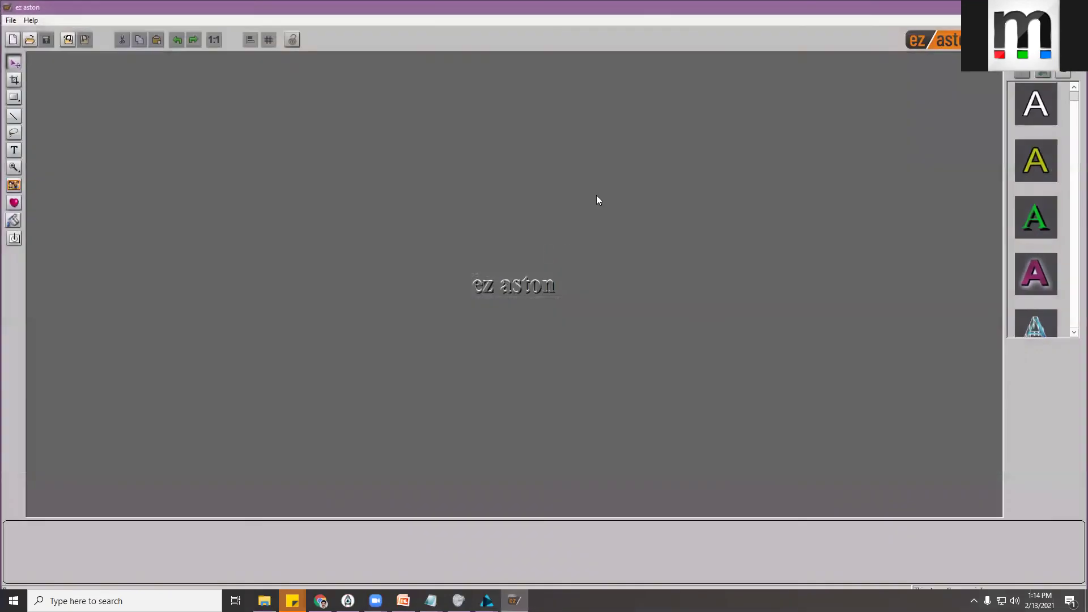
In ez aston, reopen the recent document Photo1 from X:\Test and export it again
{"action": "left_click", "coordinate": [10, 20]}
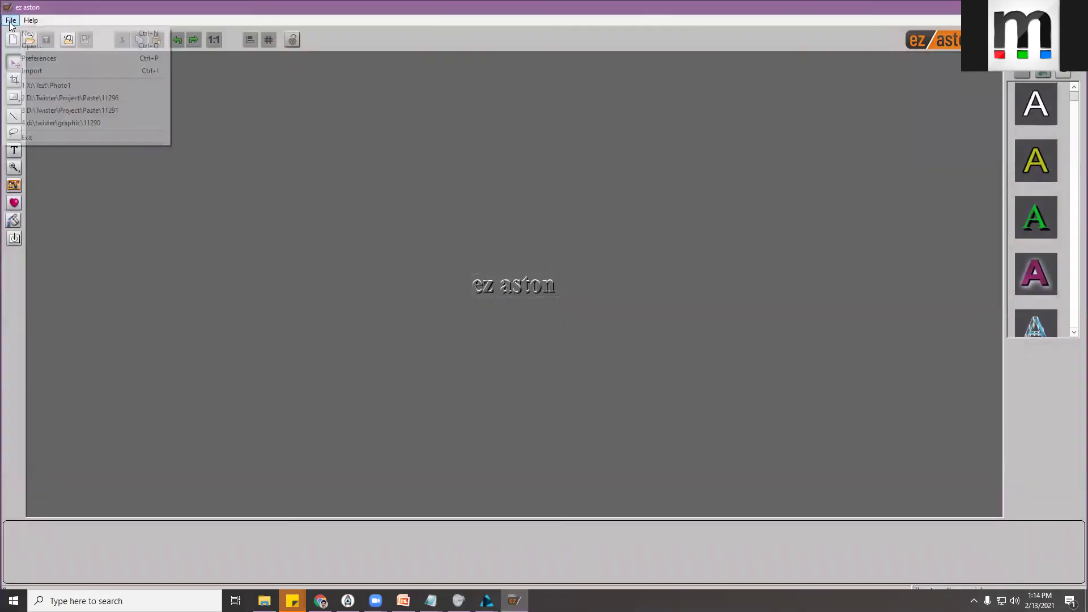
{"action": "left_click", "coordinate": [69, 88]}
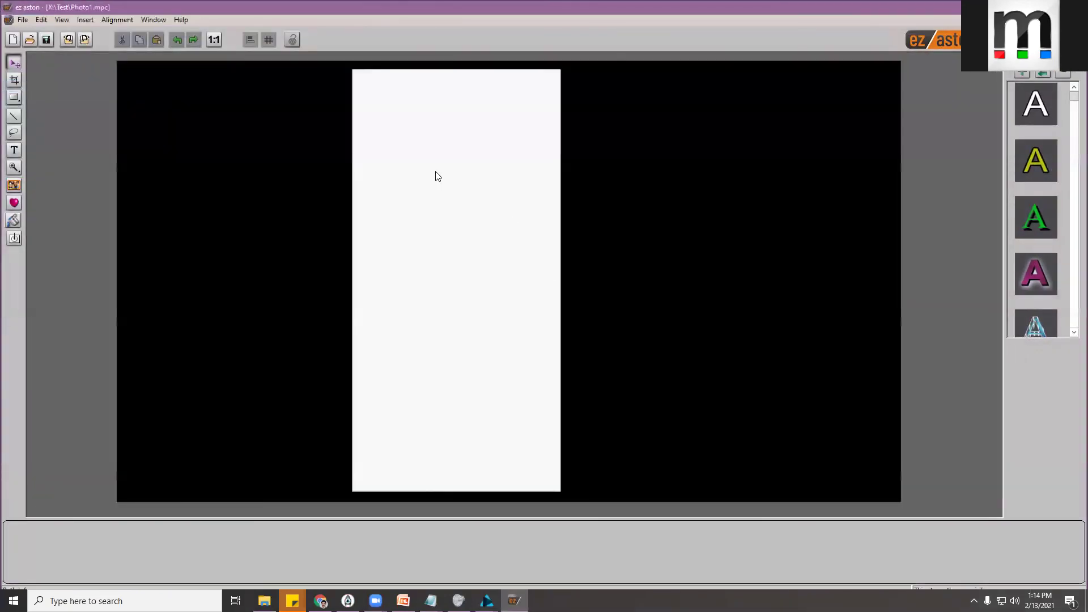
{"action": "left_click", "coordinate": [23, 20]}
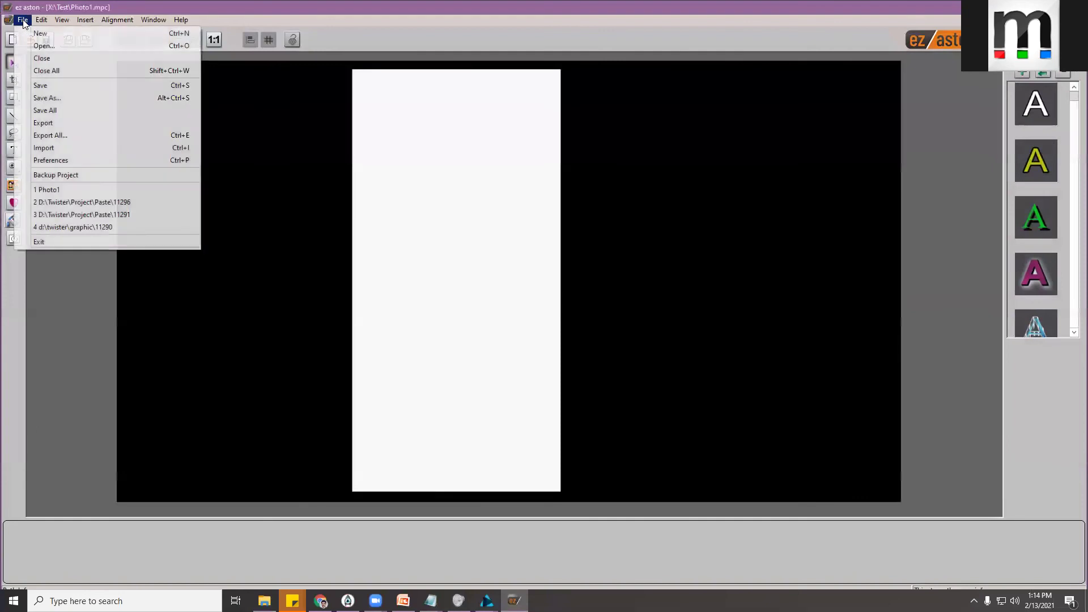
{"action": "left_click", "coordinate": [63, 126]}
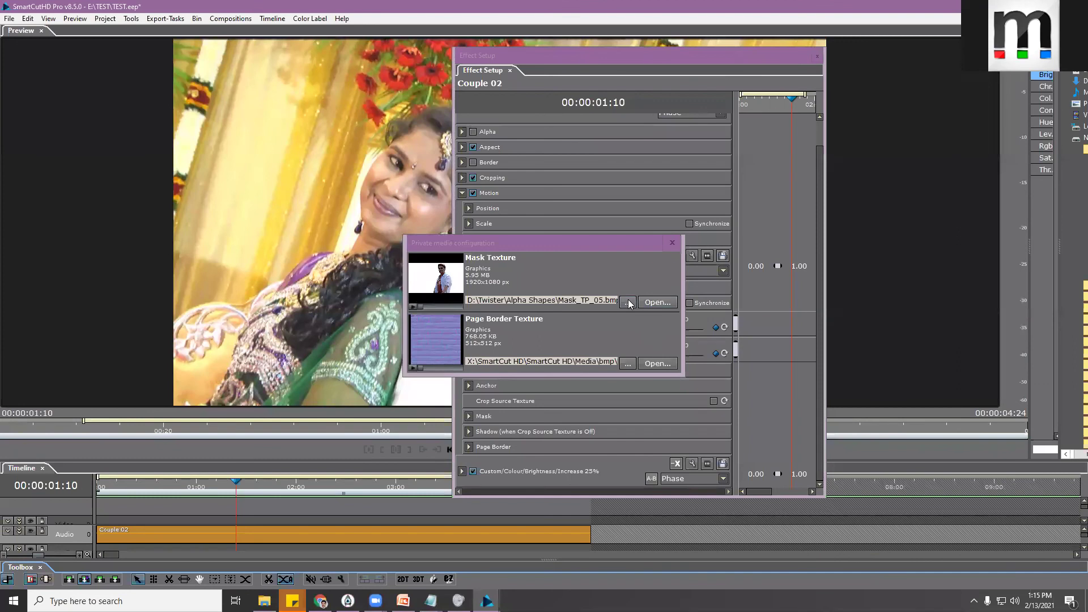
In SmartCutHD Pro, replace the Mask Texture with Photo1 from the E:\TEST\TEST_footage\MGF folder
{"action": "left_click", "coordinate": [628, 302]}
{"action": "left_click", "coordinate": [311, 74]}
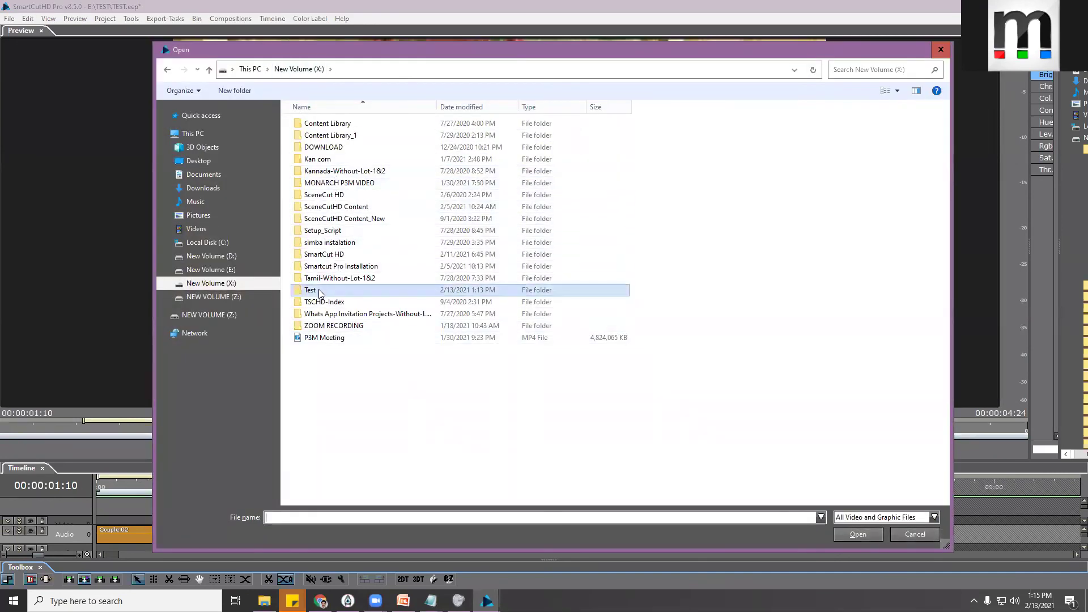
{"action": "left_click", "coordinate": [236, 275]}
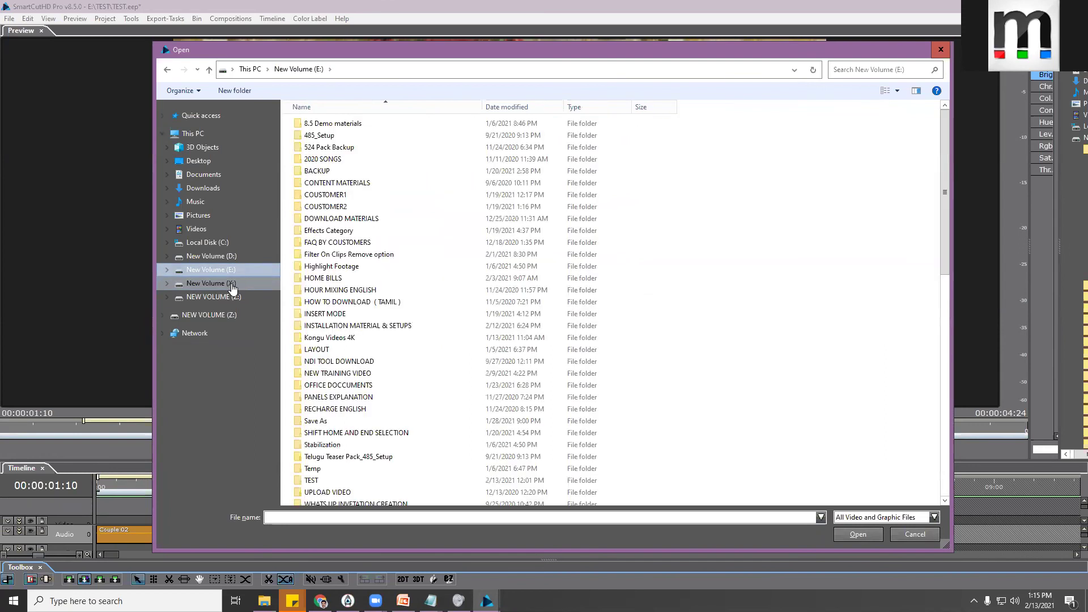
{"action": "double_click", "coordinate": [317, 481]}
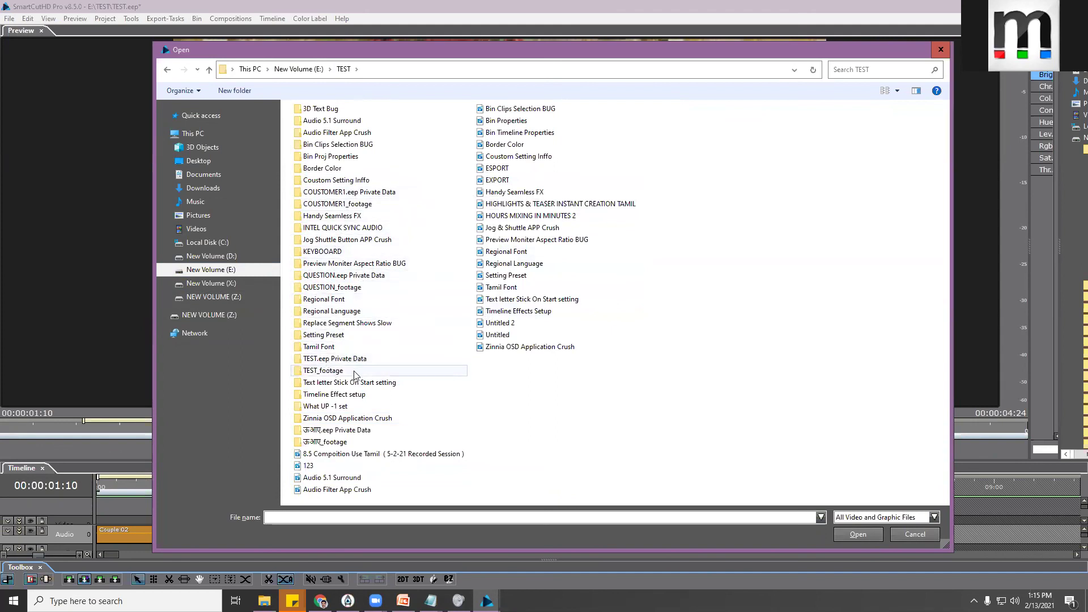
{"action": "double_click", "coordinate": [328, 373]}
{"action": "double_click", "coordinate": [317, 140]}
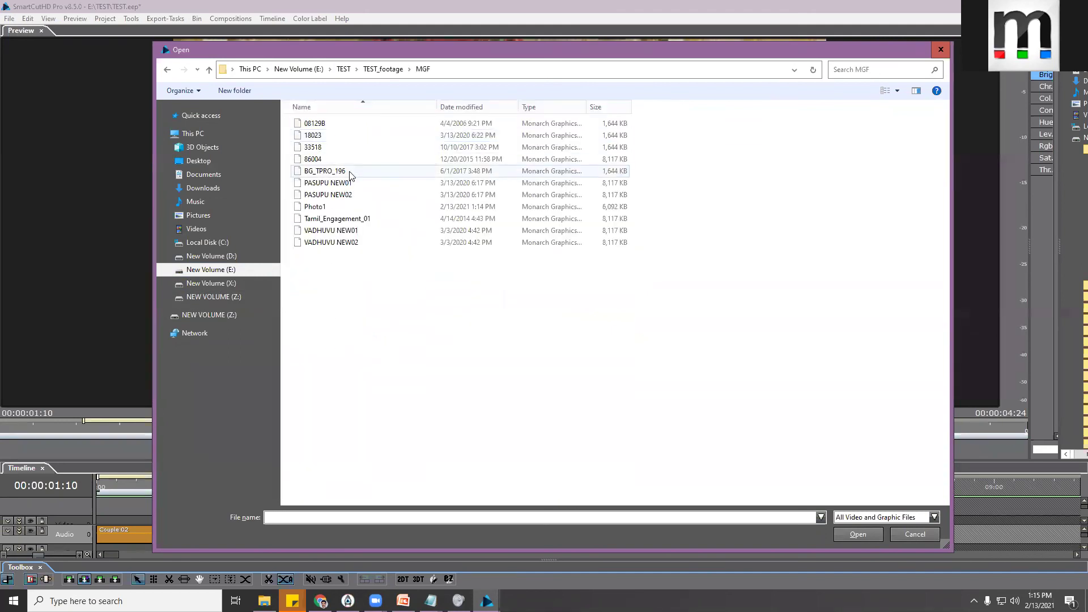
{"action": "left_click", "coordinate": [322, 210]}
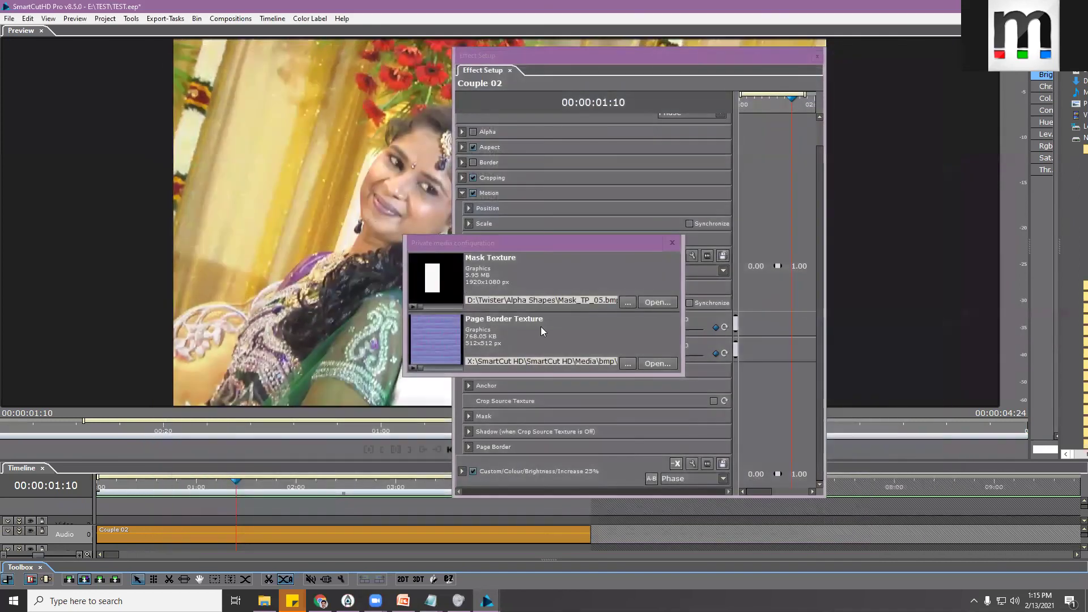